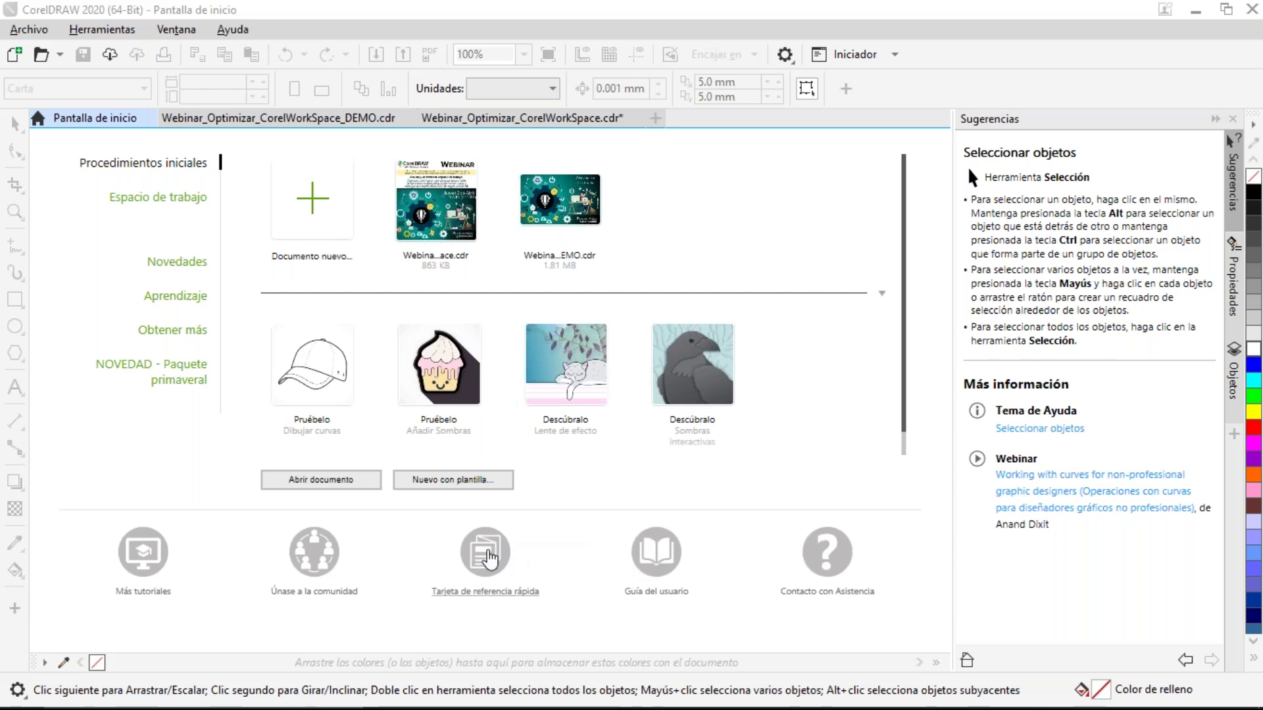
Open the Tarjeta de referencia rápida in the browser and review the CorelDRAW 2020 keyboard shortcuts and toolbox
click(490, 558)
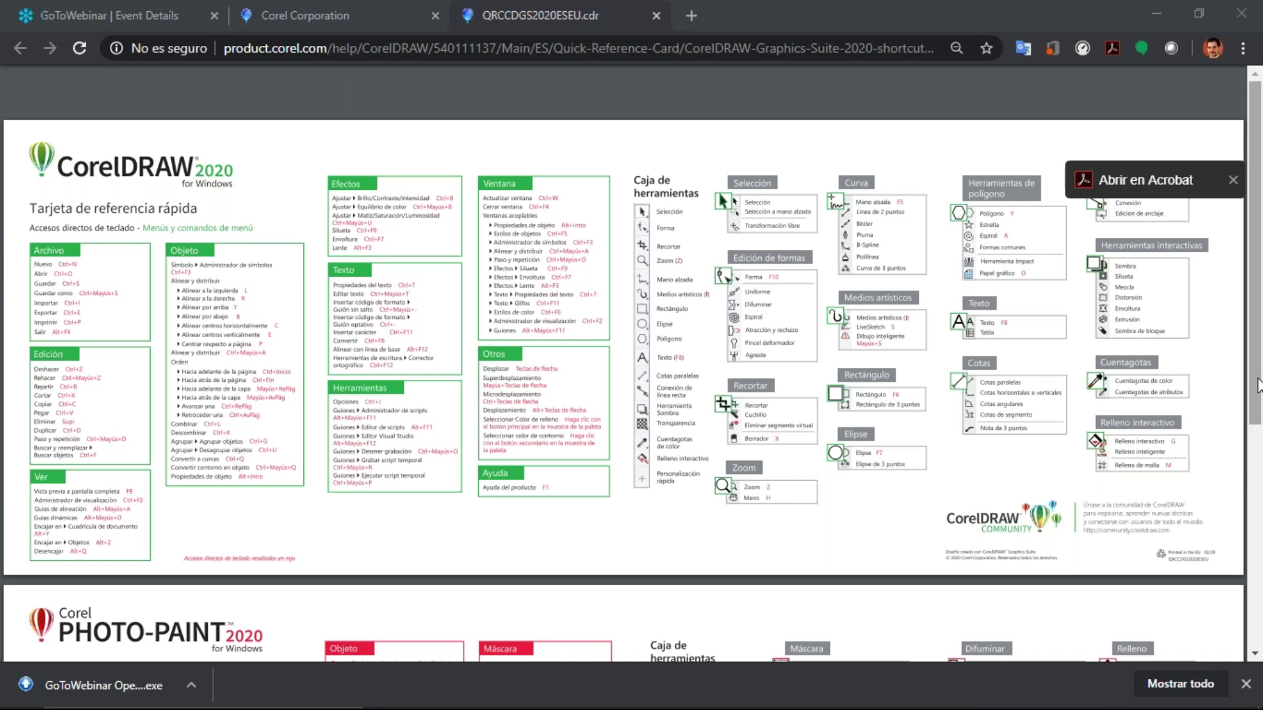
mouse_move(1256, 385)
mouse_down()
mouse_move(1237, 590)
mouse_move(1231, 375)
mouse_up()
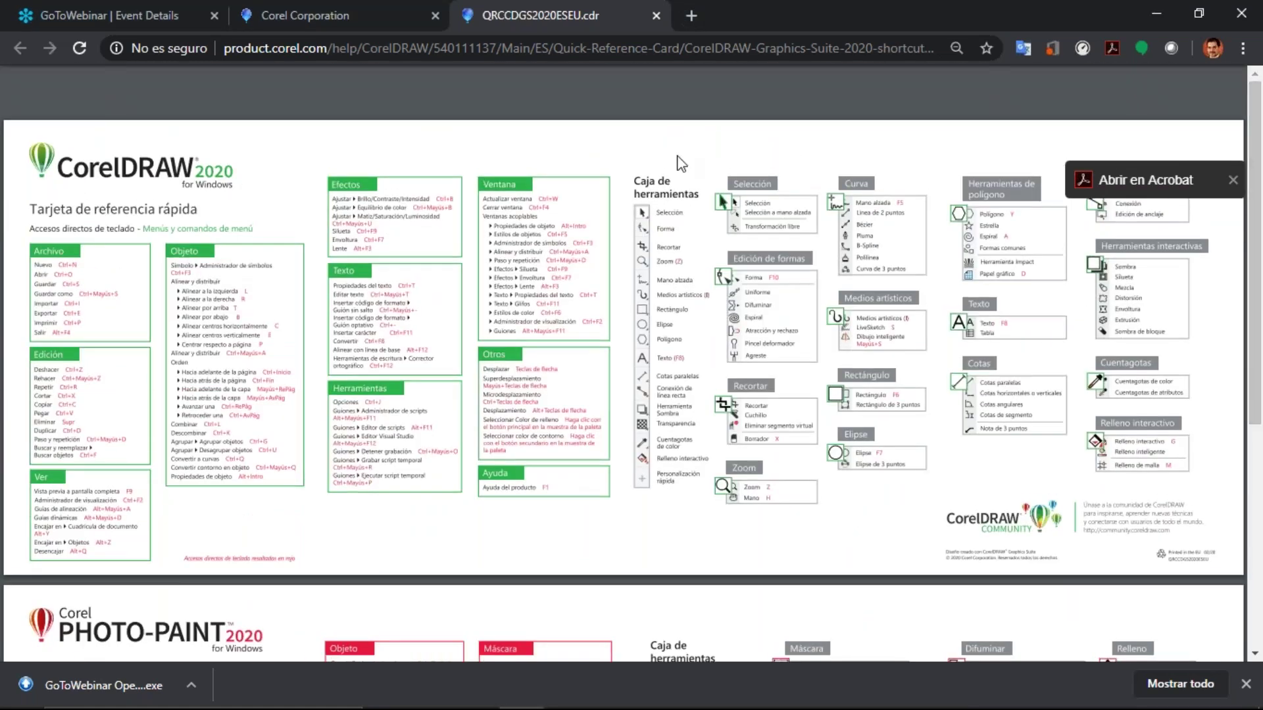
click(1158, 11)
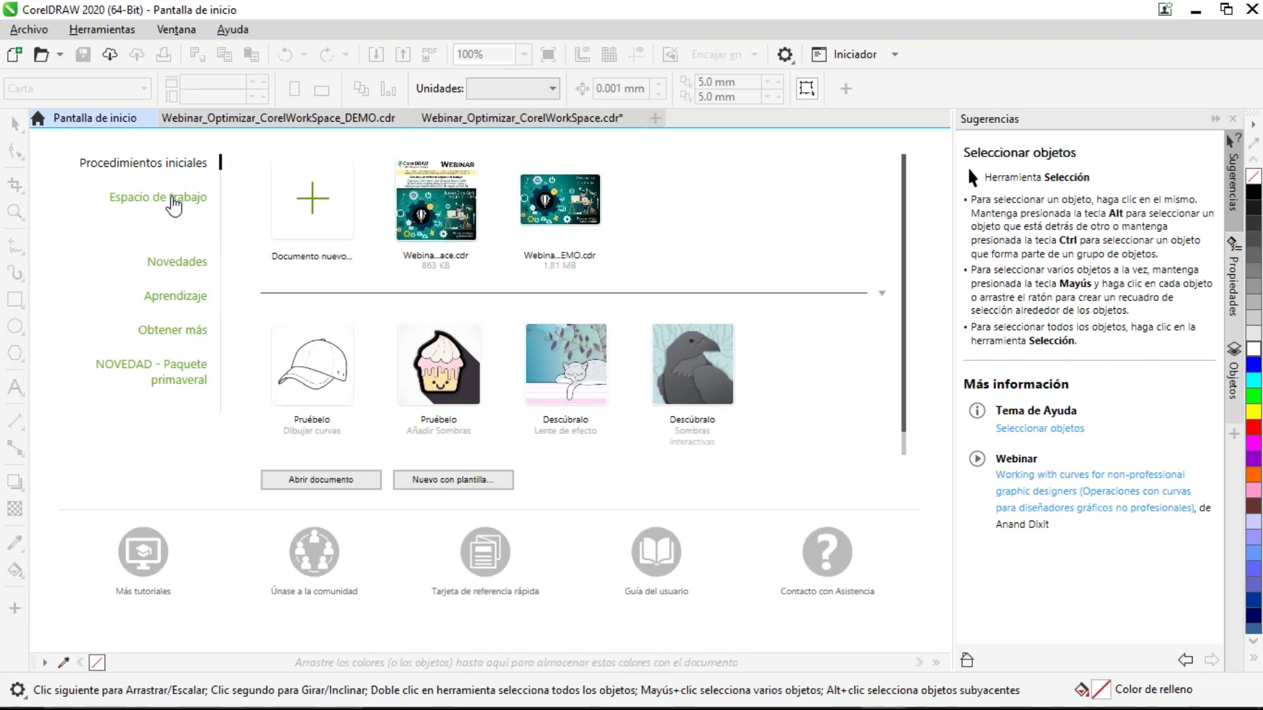
Review the Espacio de trabajo choices, including Profesional 2020, and bring up the Webinar_Optimizar_CorelWorkSpace.cdr document
click(173, 204)
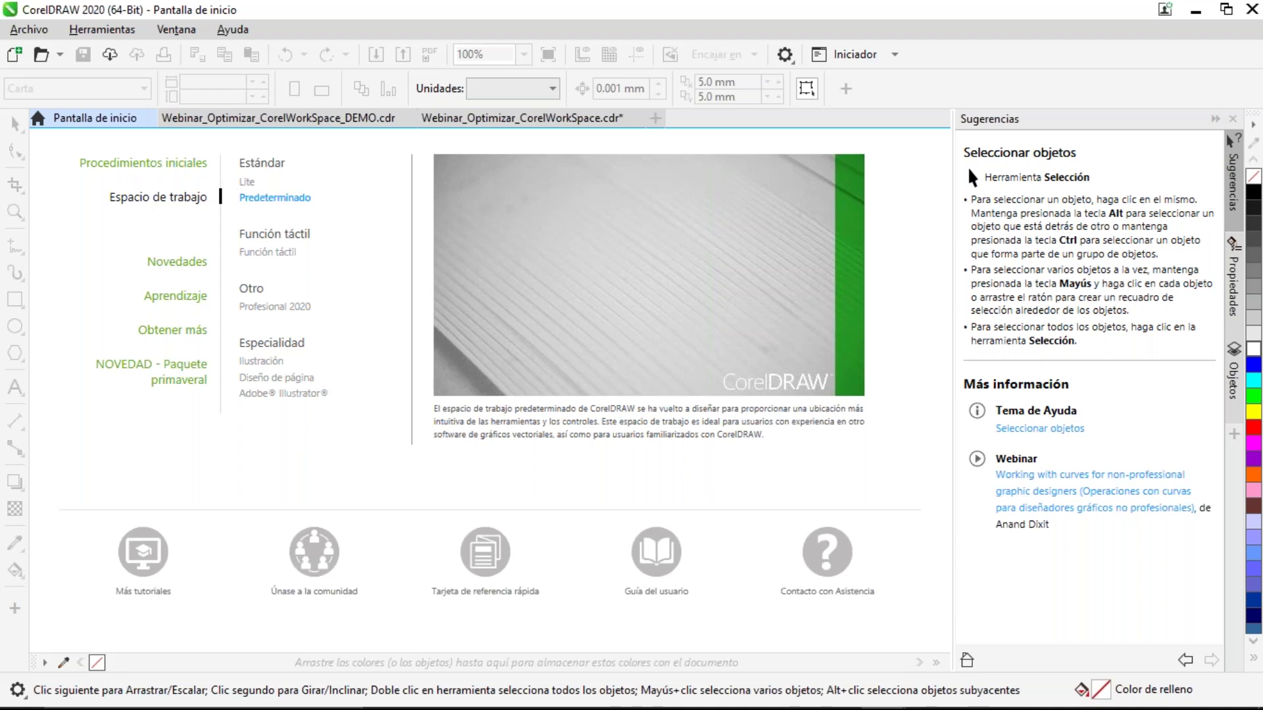
mouse_move(245, 191)
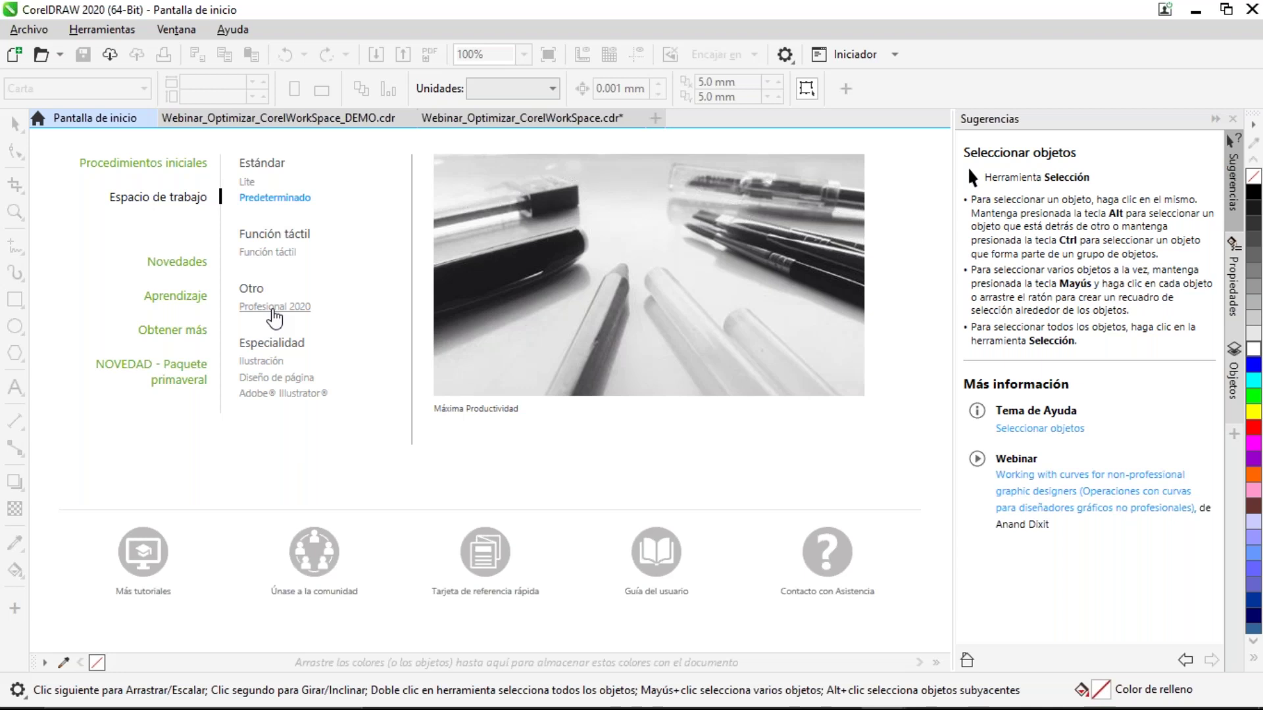
click(569, 123)
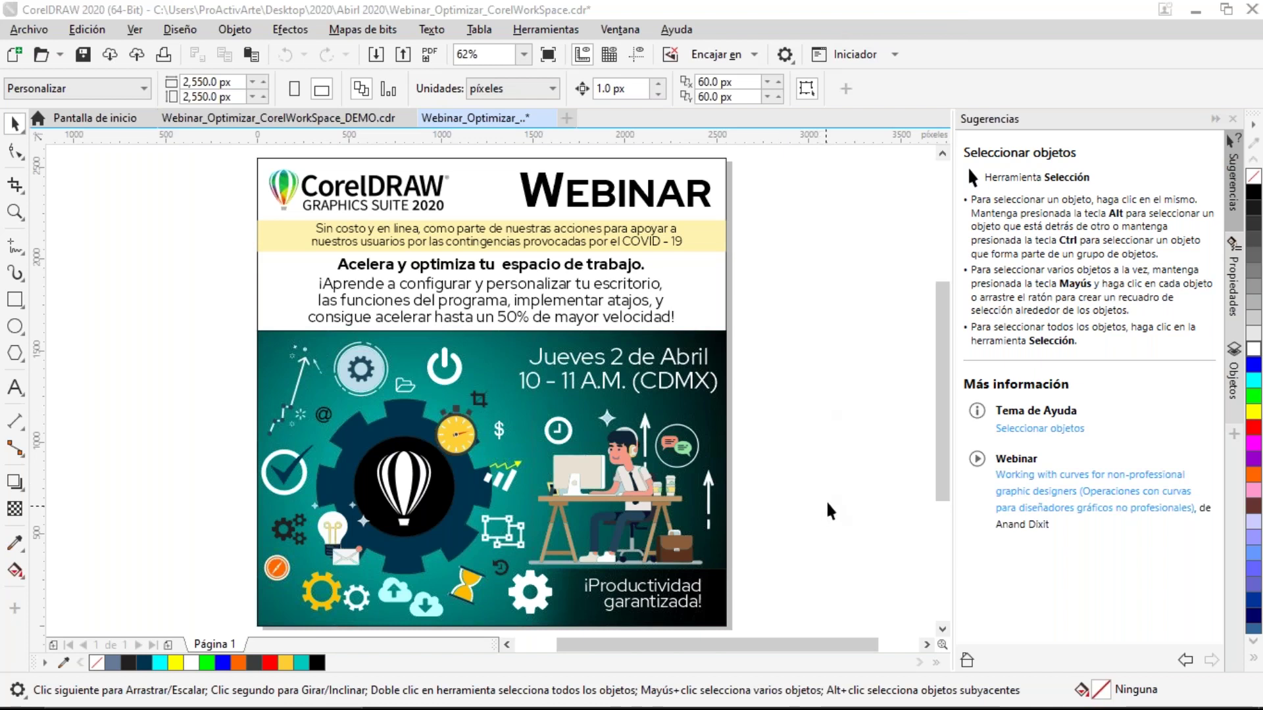
click(1196, 12)
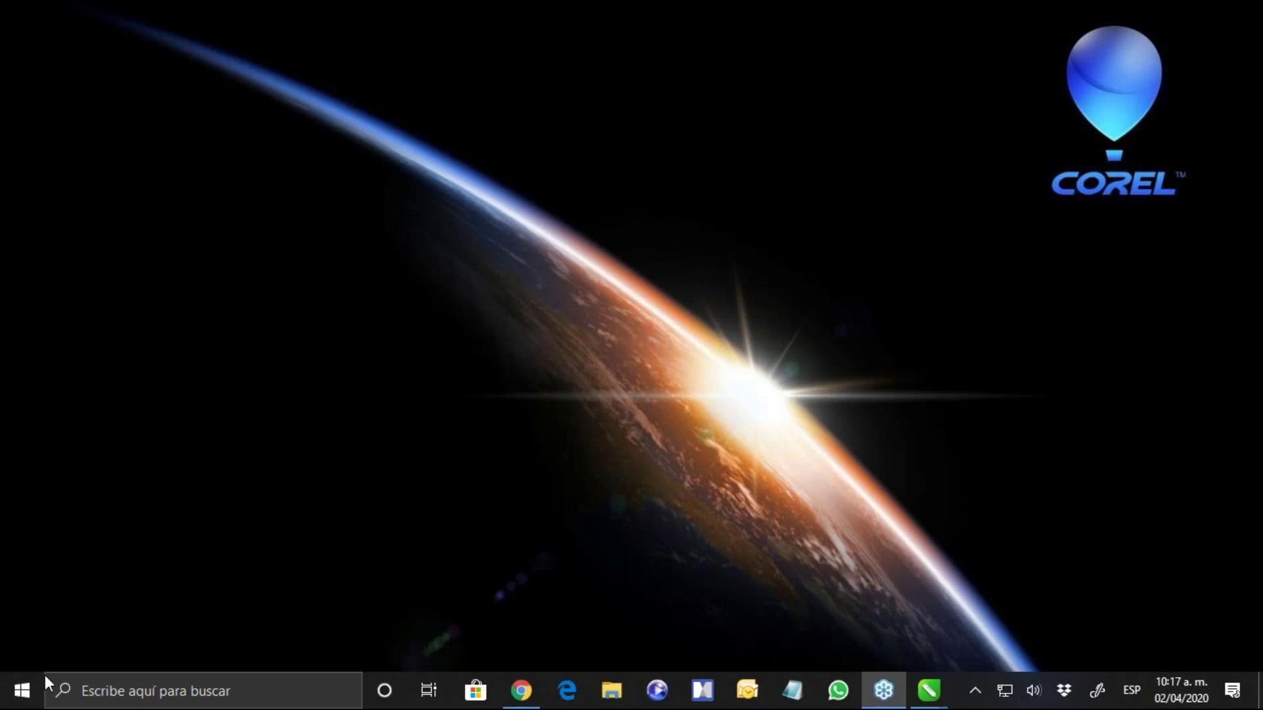
click(22, 690)
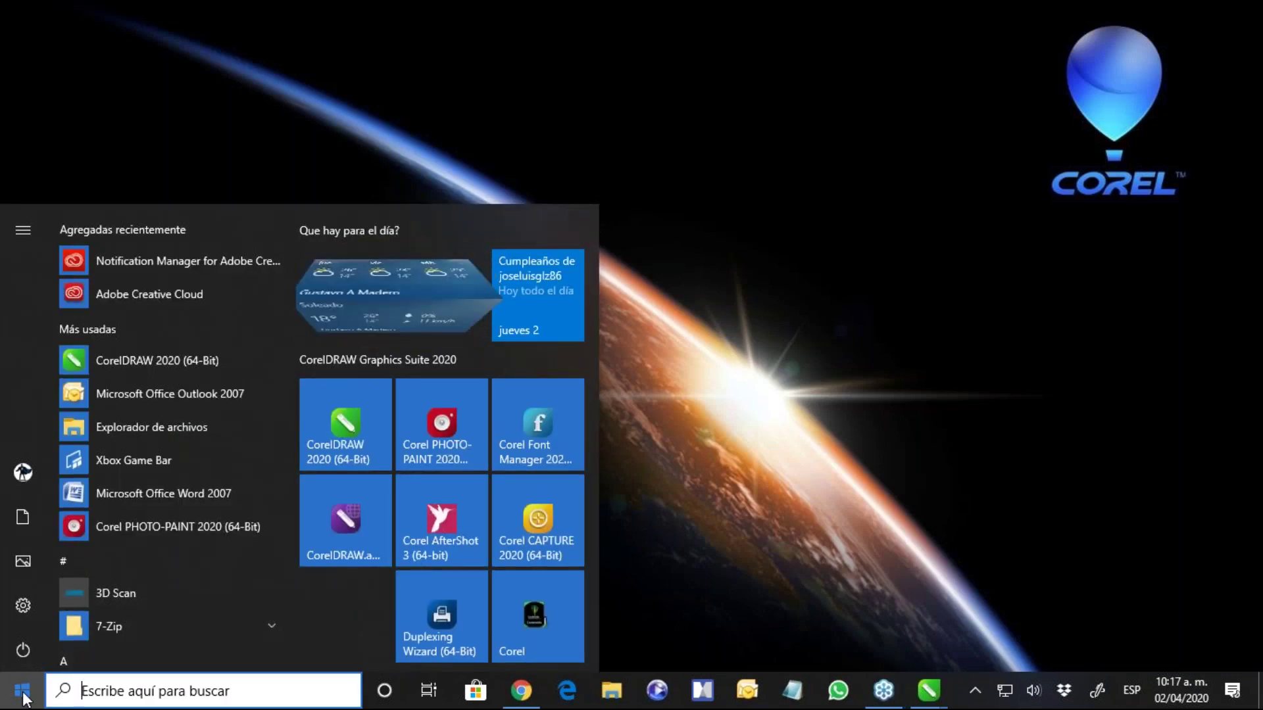
click(23, 694)
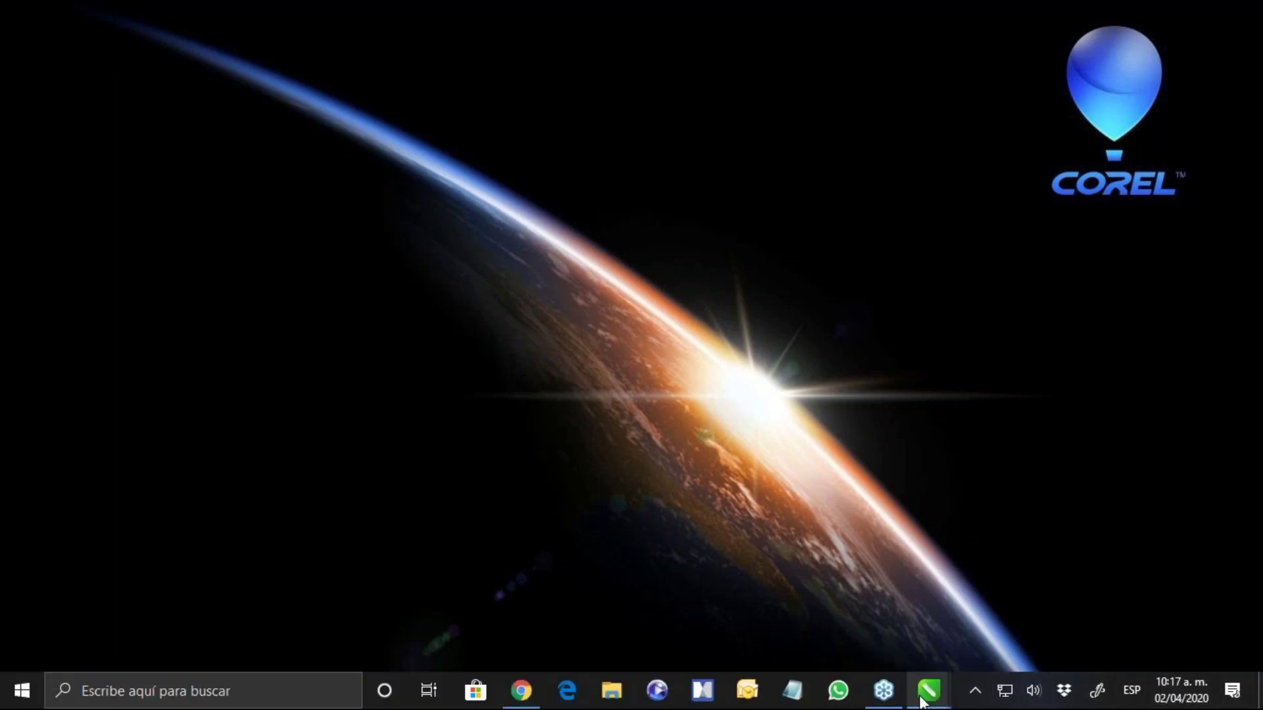
mouse_move(934, 699)
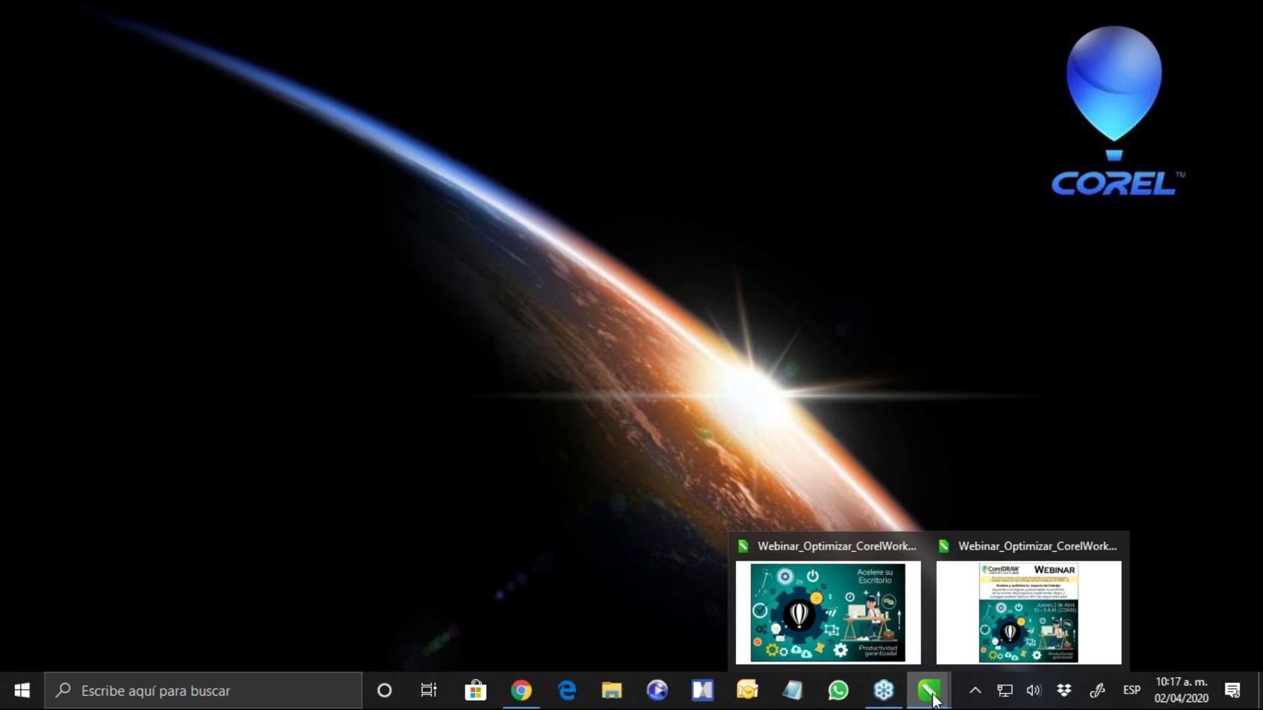
click(983, 589)
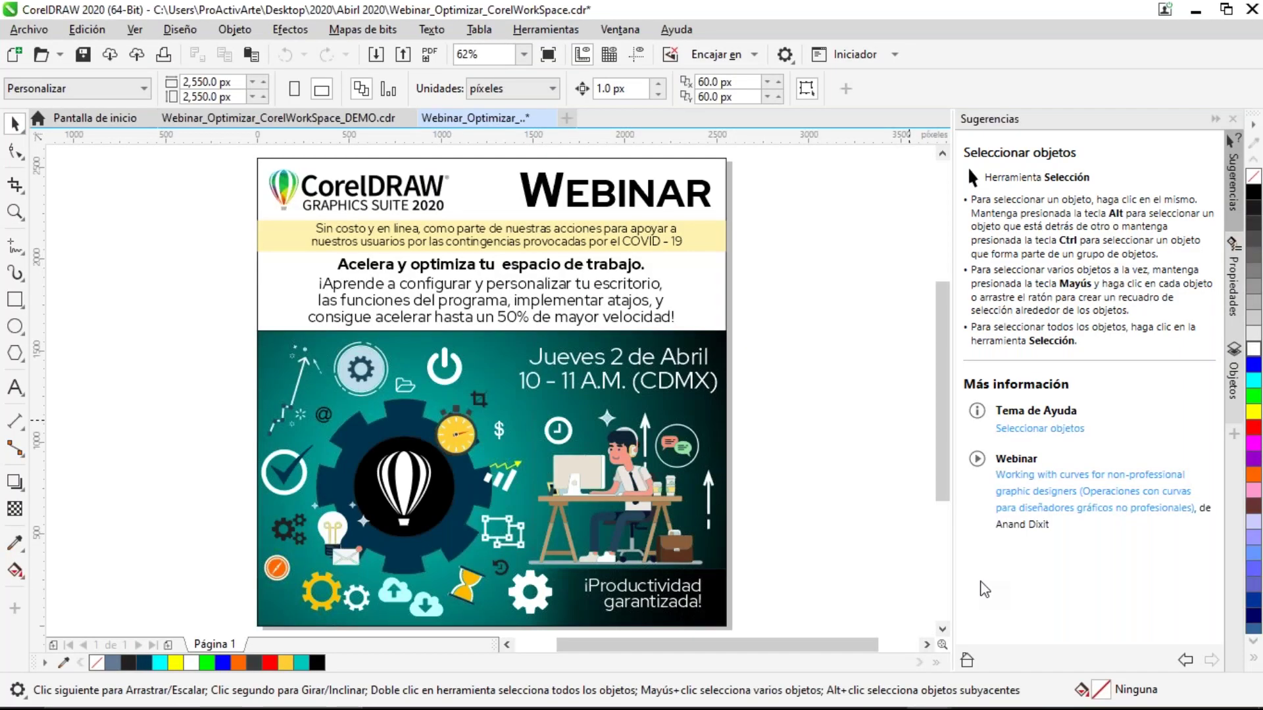
Turn on Windows tablet mode (Modo tableta) and dismiss the action center
mouse_move(1131, 697)
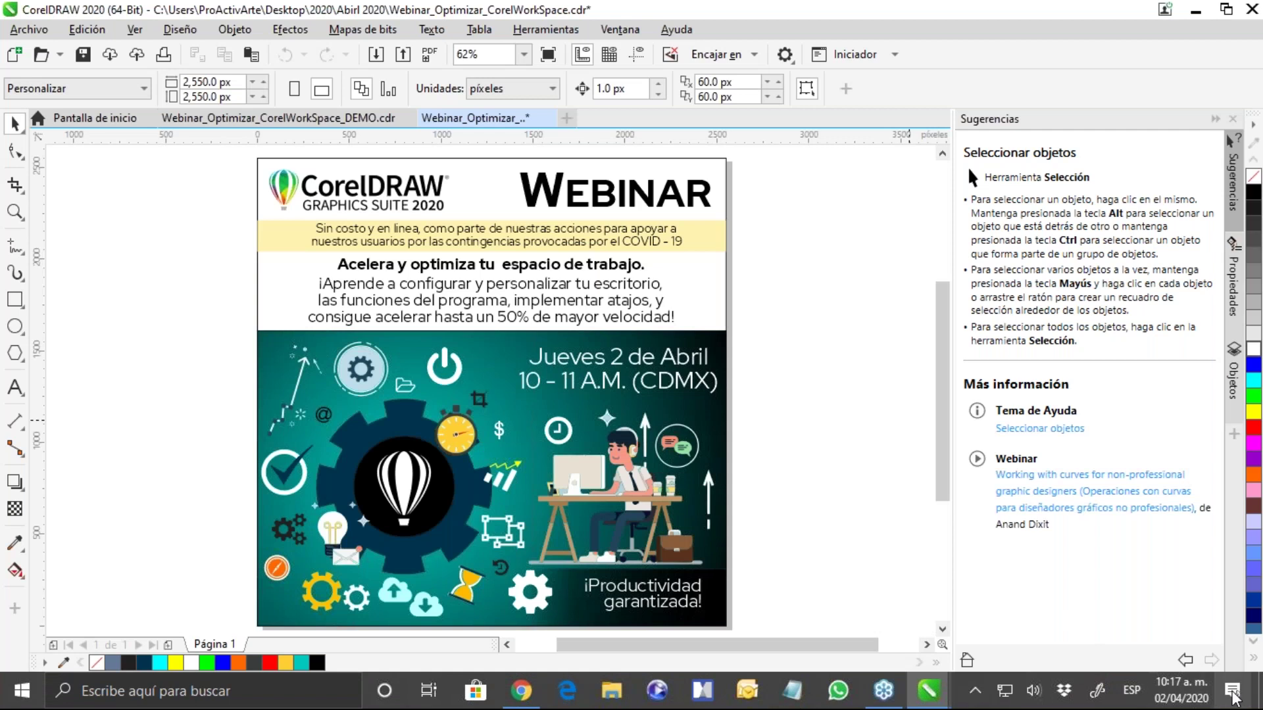
click(1232, 692)
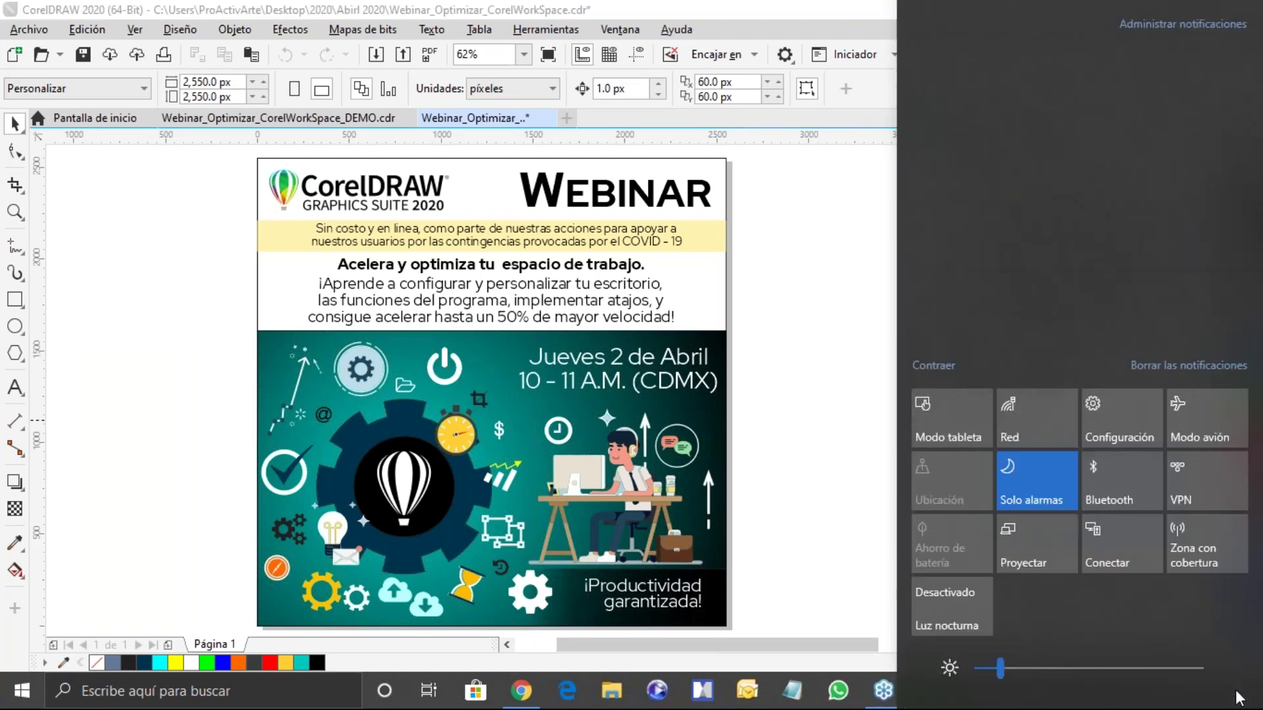
click(980, 431)
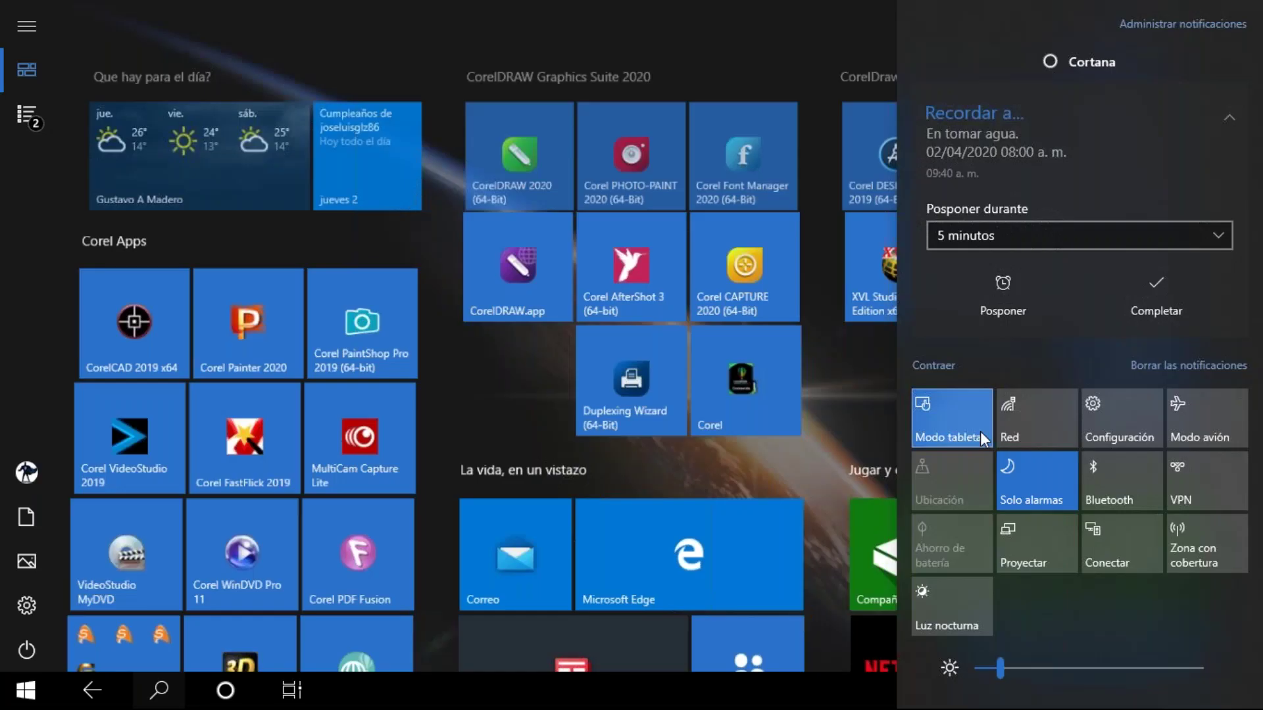
click(837, 291)
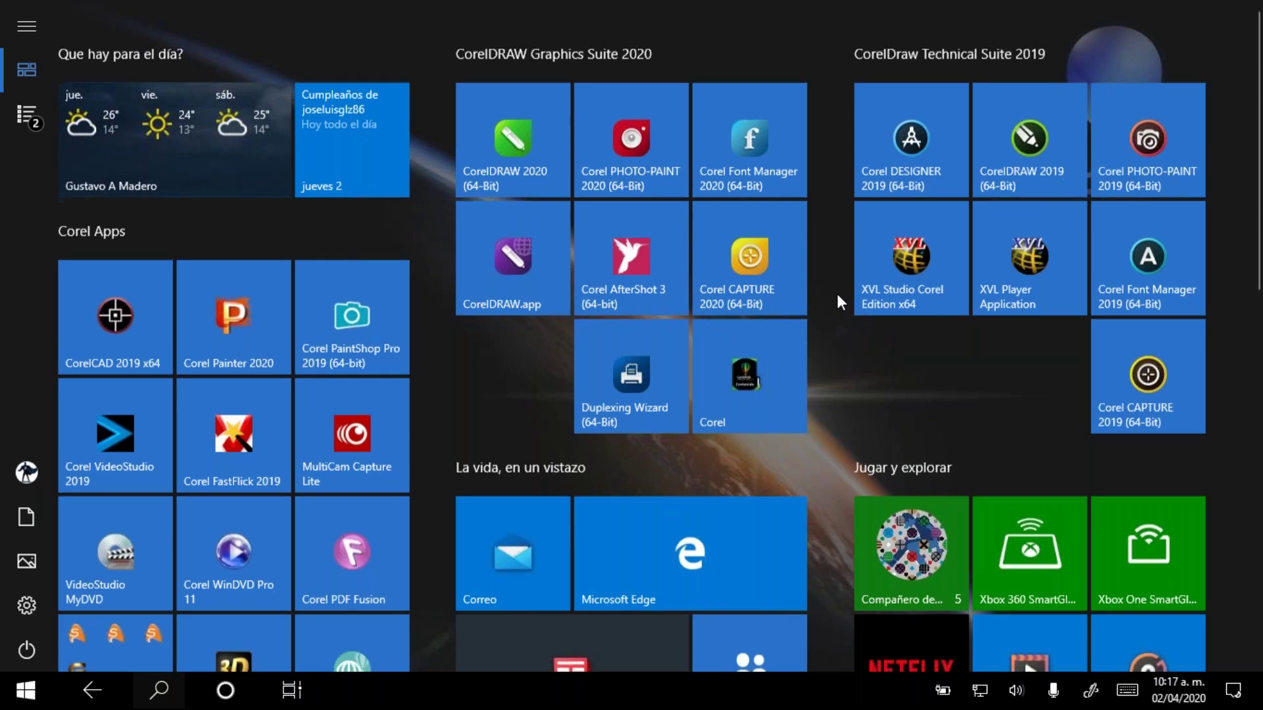
Look through the app tiles on the tablet-mode start screen and switch to the CorelDRAW 2020 window
scroll(836, 293, down, 5)
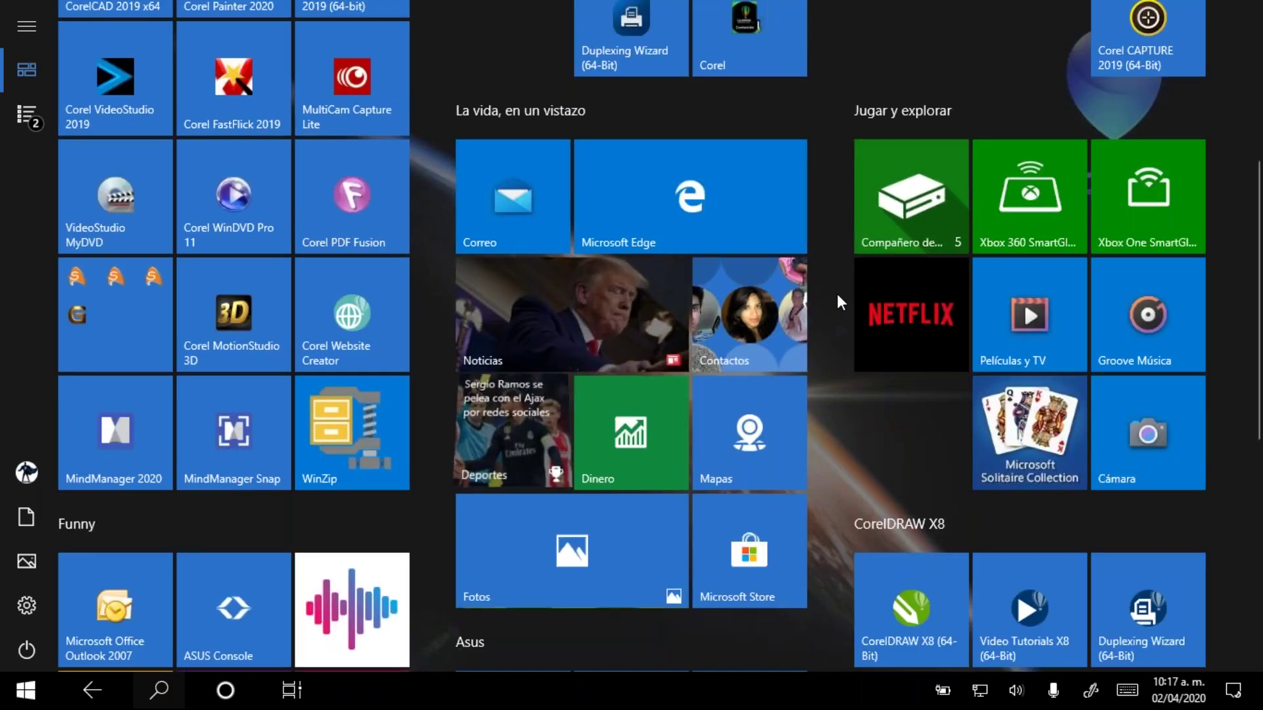
scroll(838, 296, down, 4)
scroll(837, 296, up, 10)
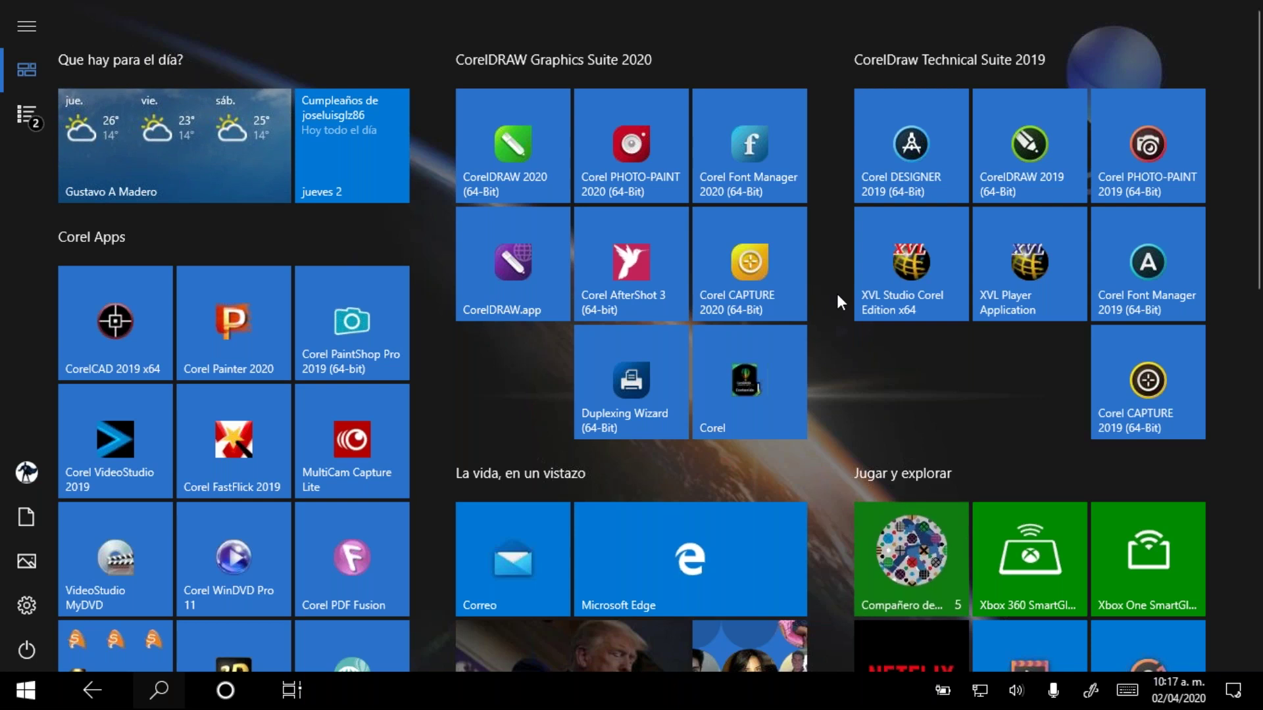
key(alt+Tab)
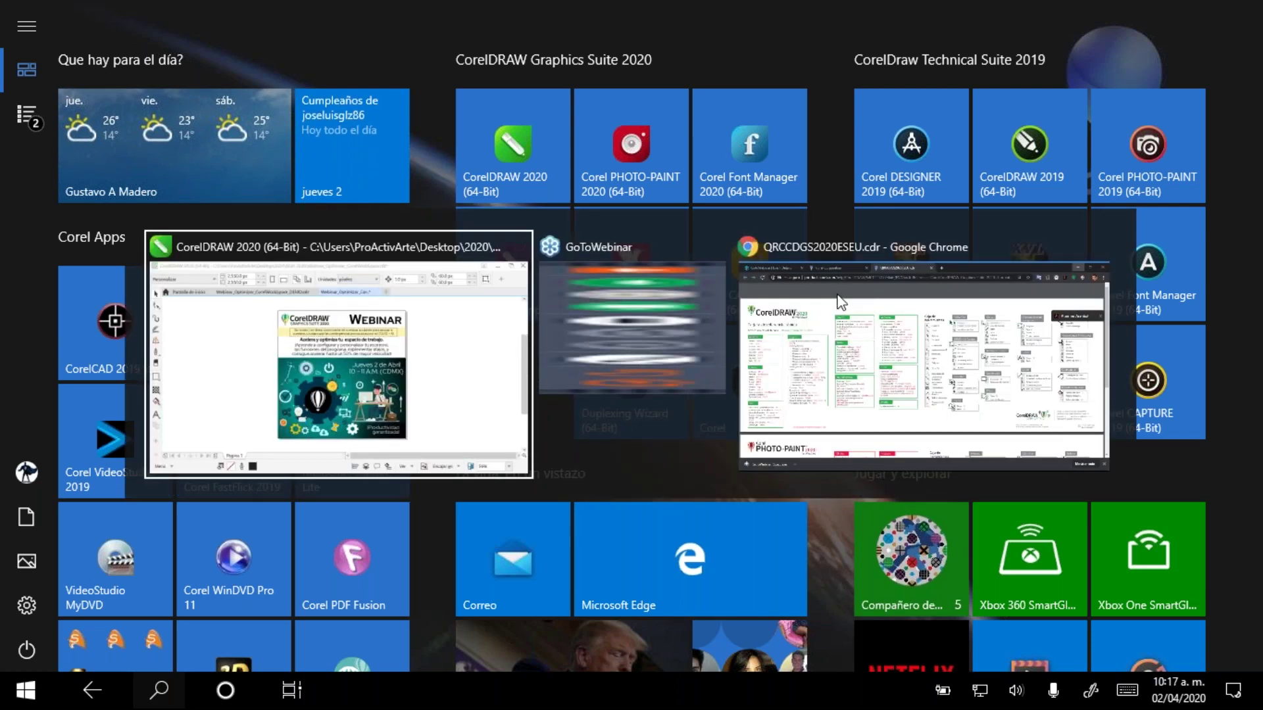
key(Escape)
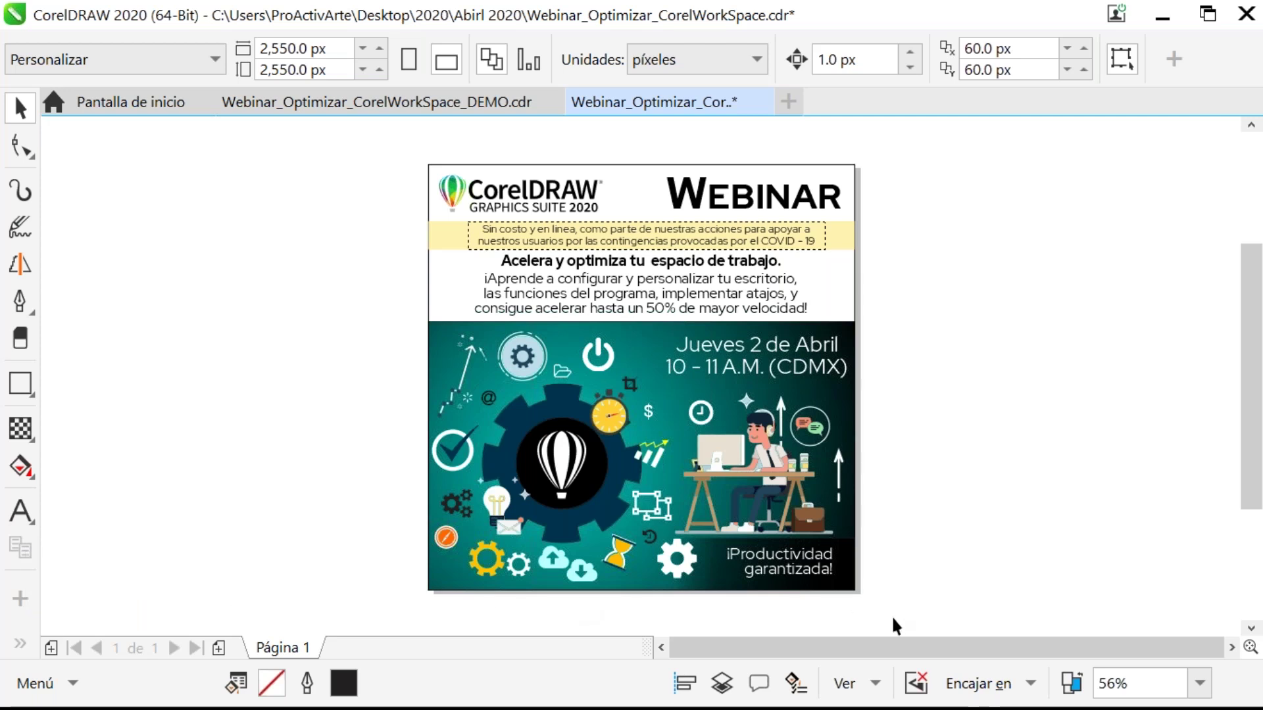
Examine the commands in the touch workspace's Menú list, including its Más submenu
click(77, 684)
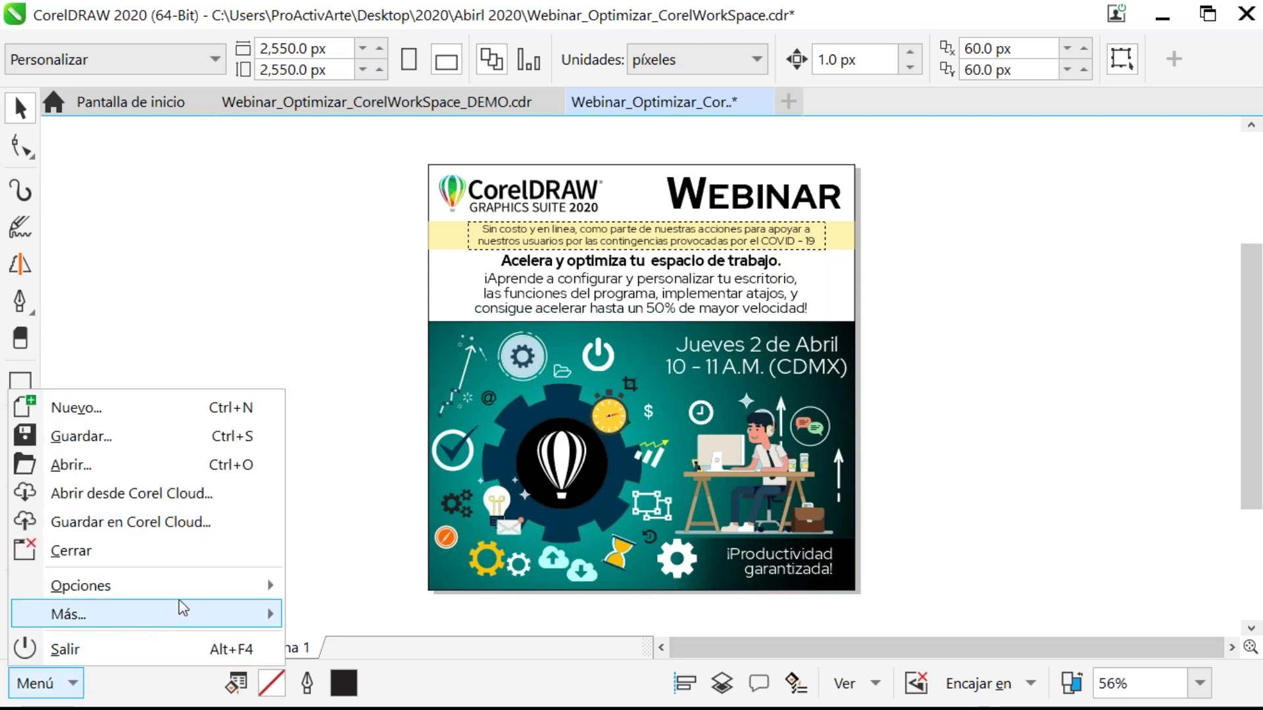
mouse_move(189, 618)
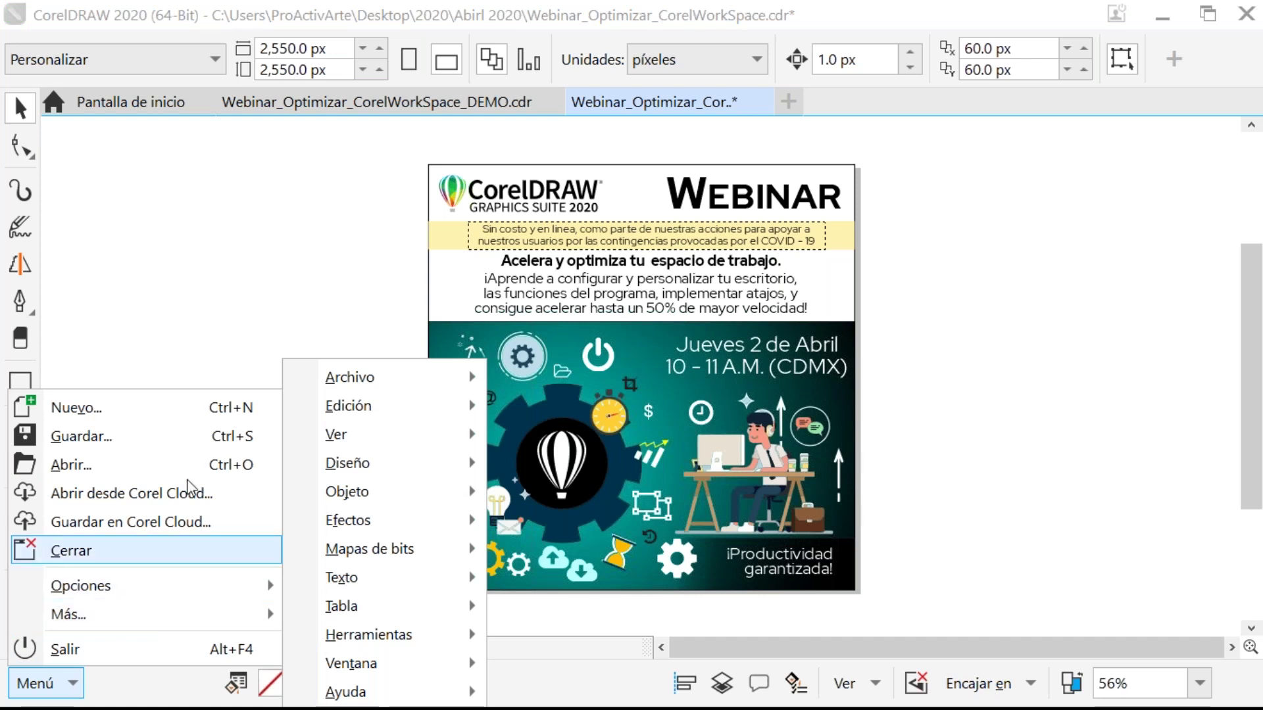
click(197, 324)
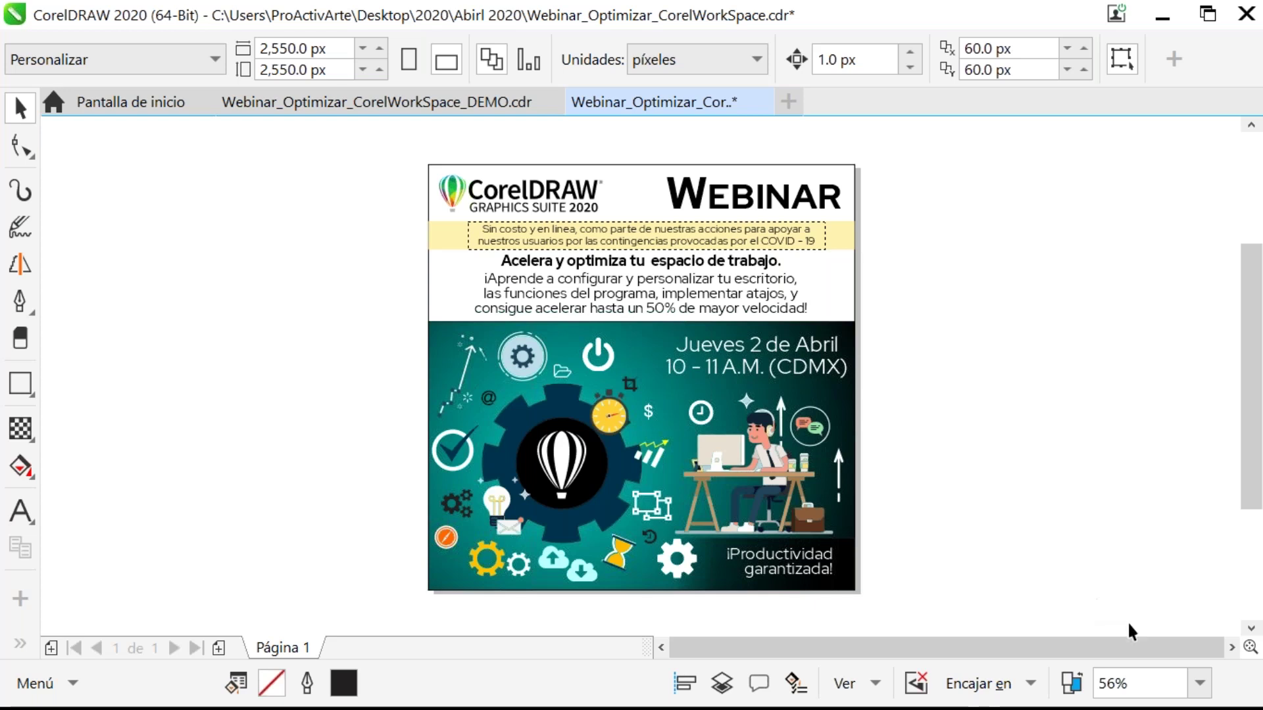
Turn off Windows tablet mode to restore the standard desktop workspace, and dismiss the action center
click(1235, 695)
click(957, 417)
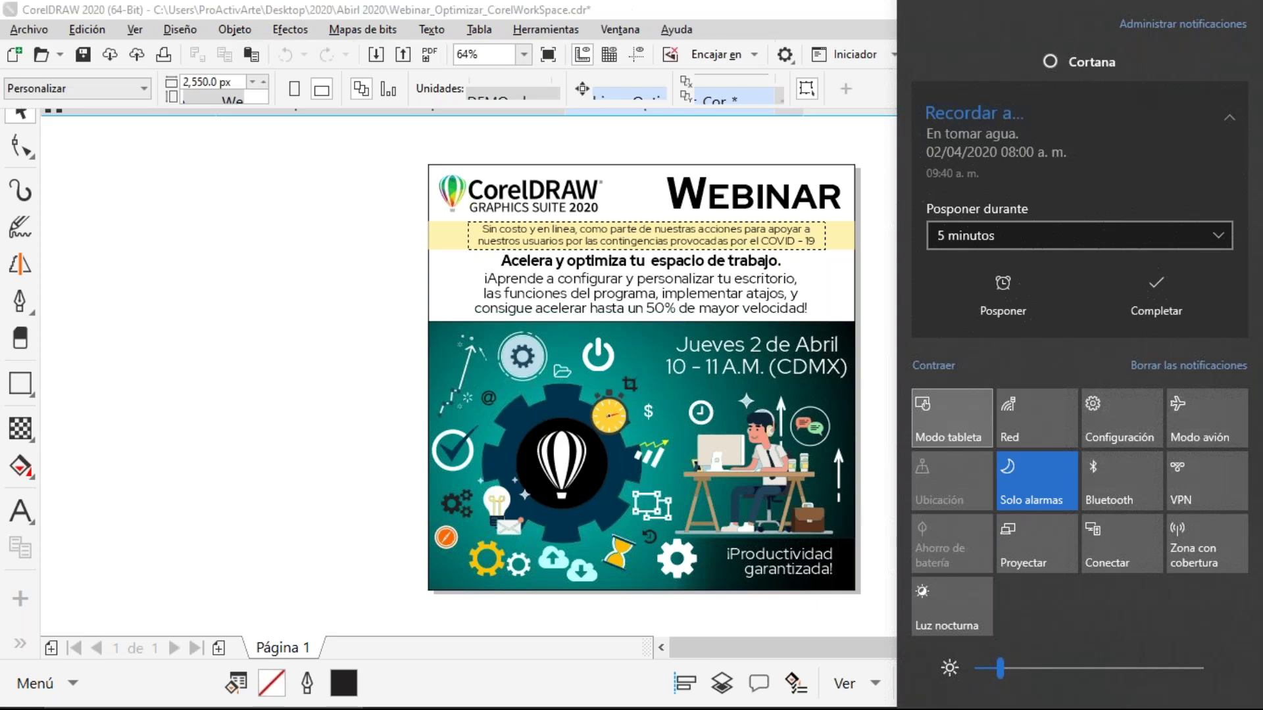
click(187, 301)
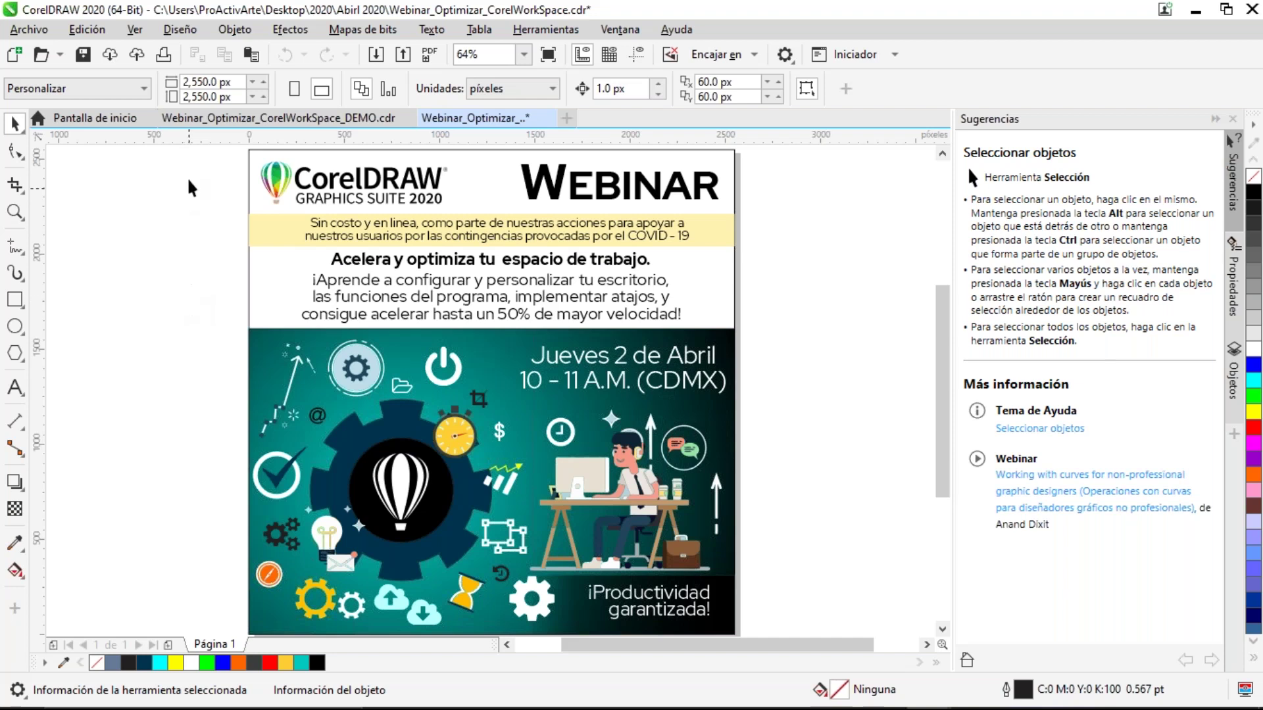
Switch to Webinar_Optimizar_CorelWorkSpace_DEMO.cdr, go to page 3 and open the CorelDRAW program options
click(274, 118)
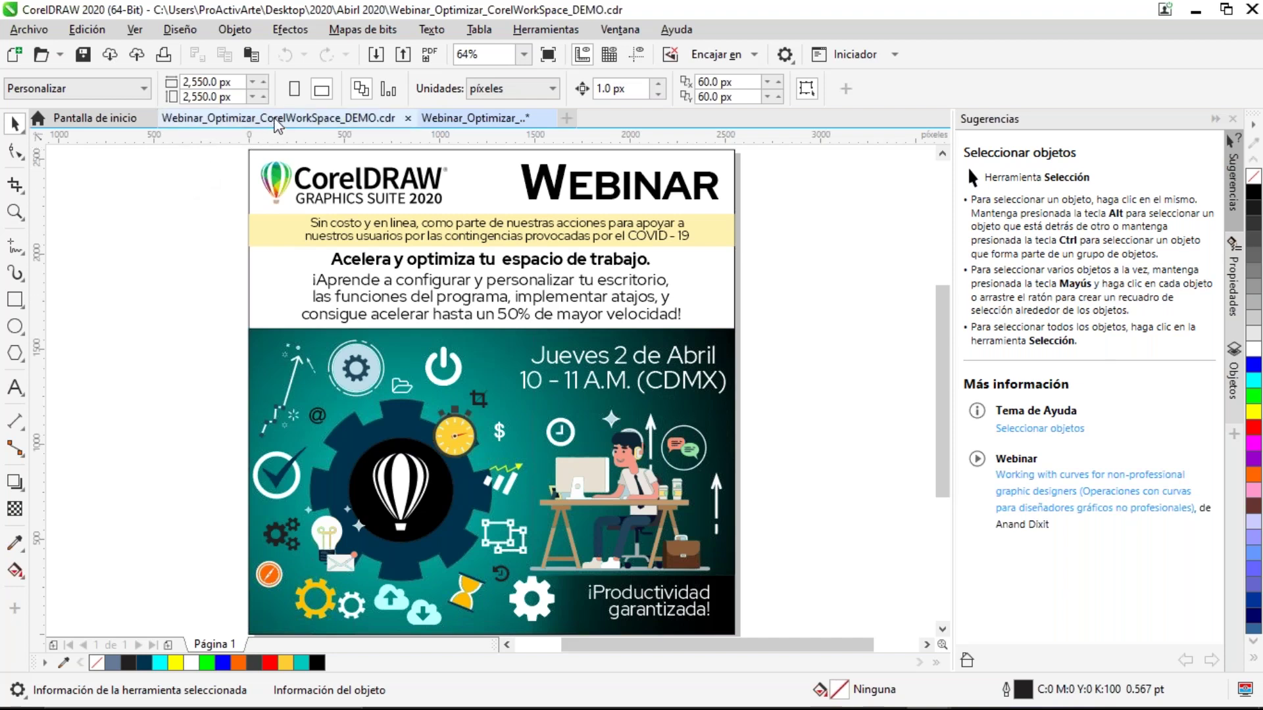
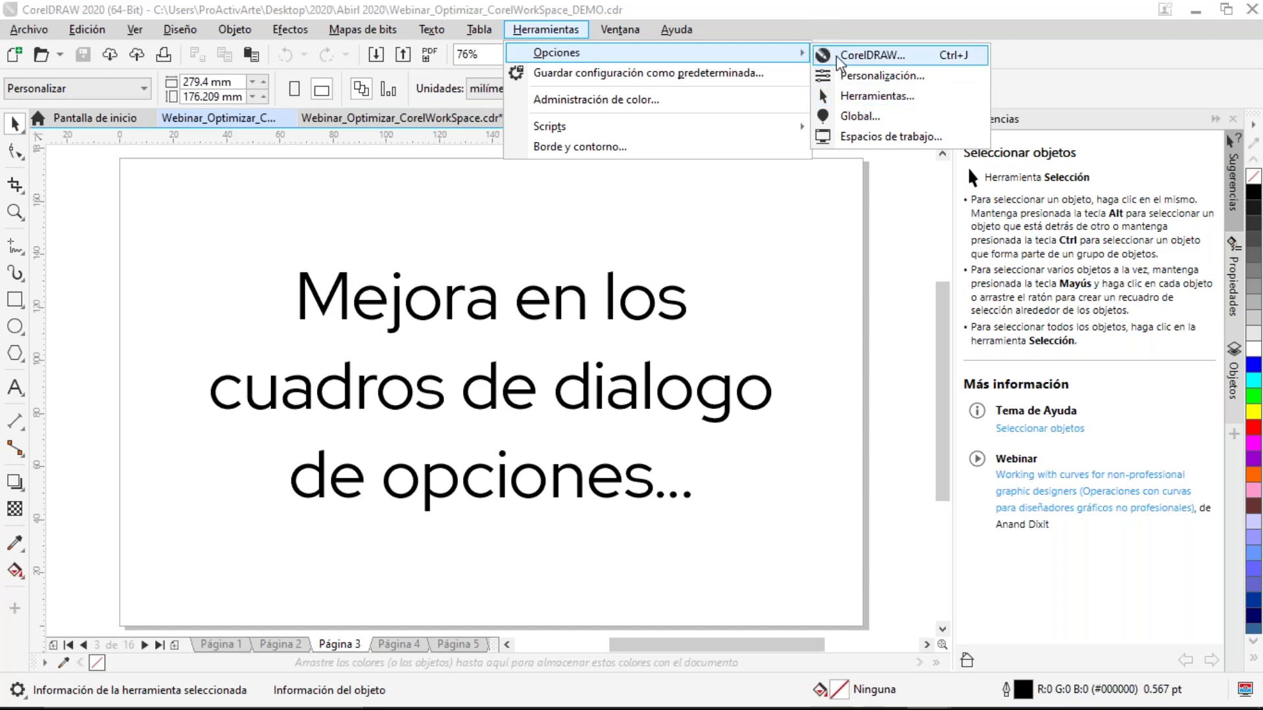
click(868, 56)
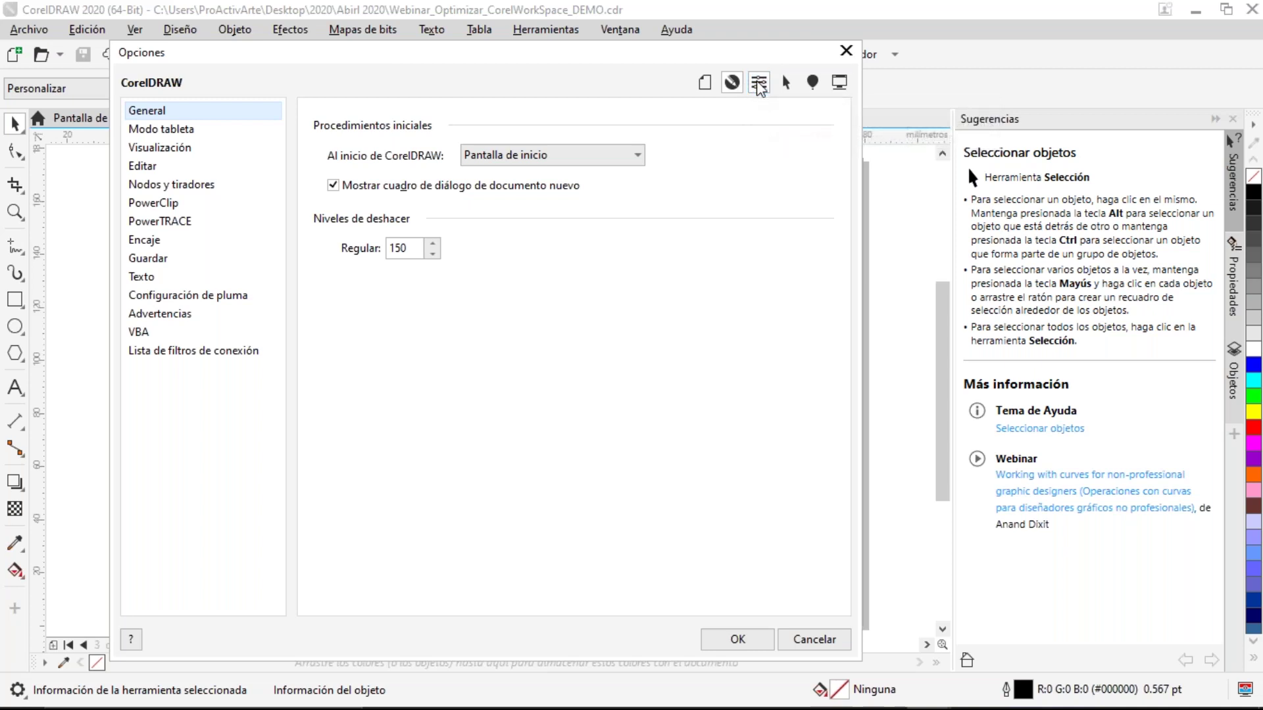
Review the Personalización, Herramientas, Global and Espacios de trabajo categories of the options
click(758, 83)
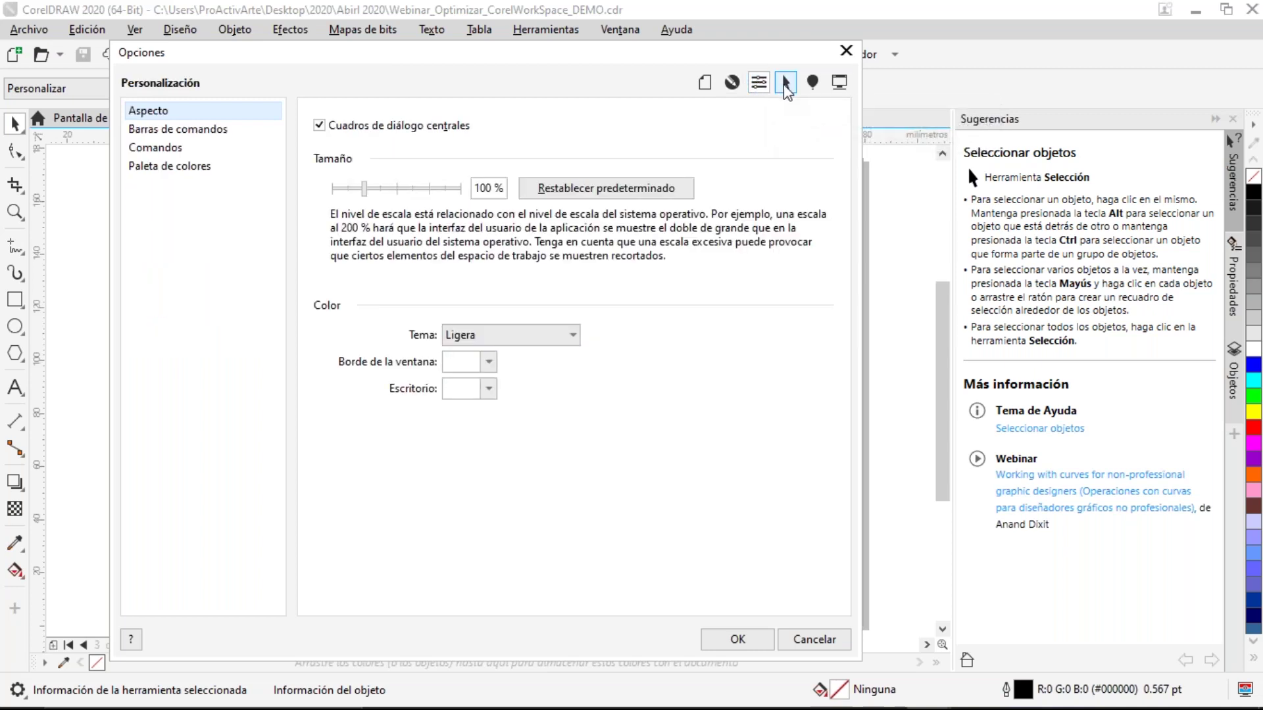
click(785, 84)
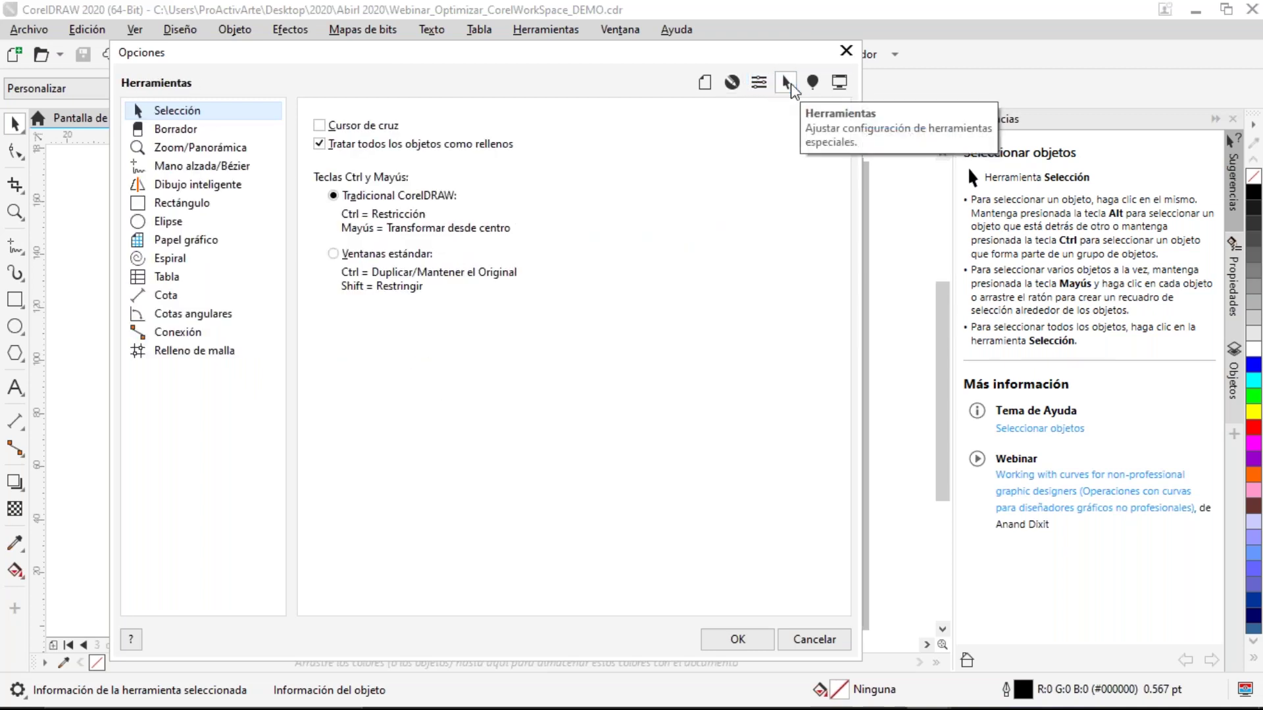
click(813, 85)
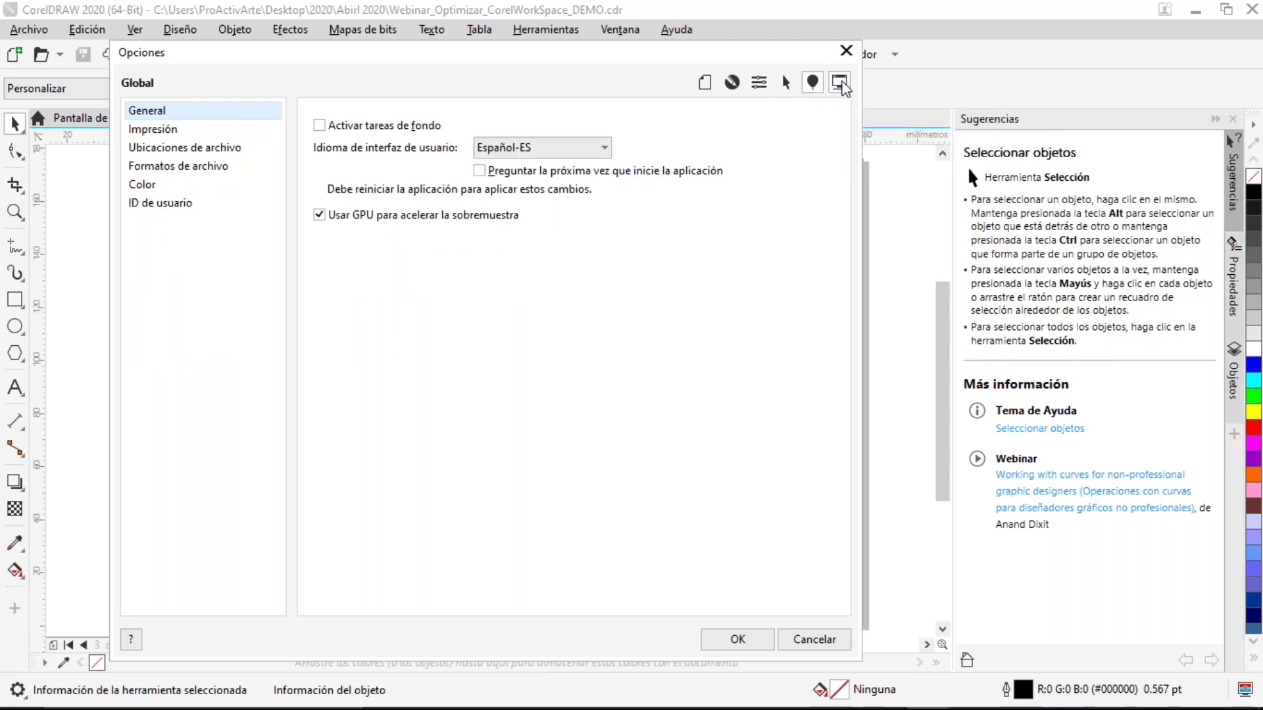
click(840, 83)
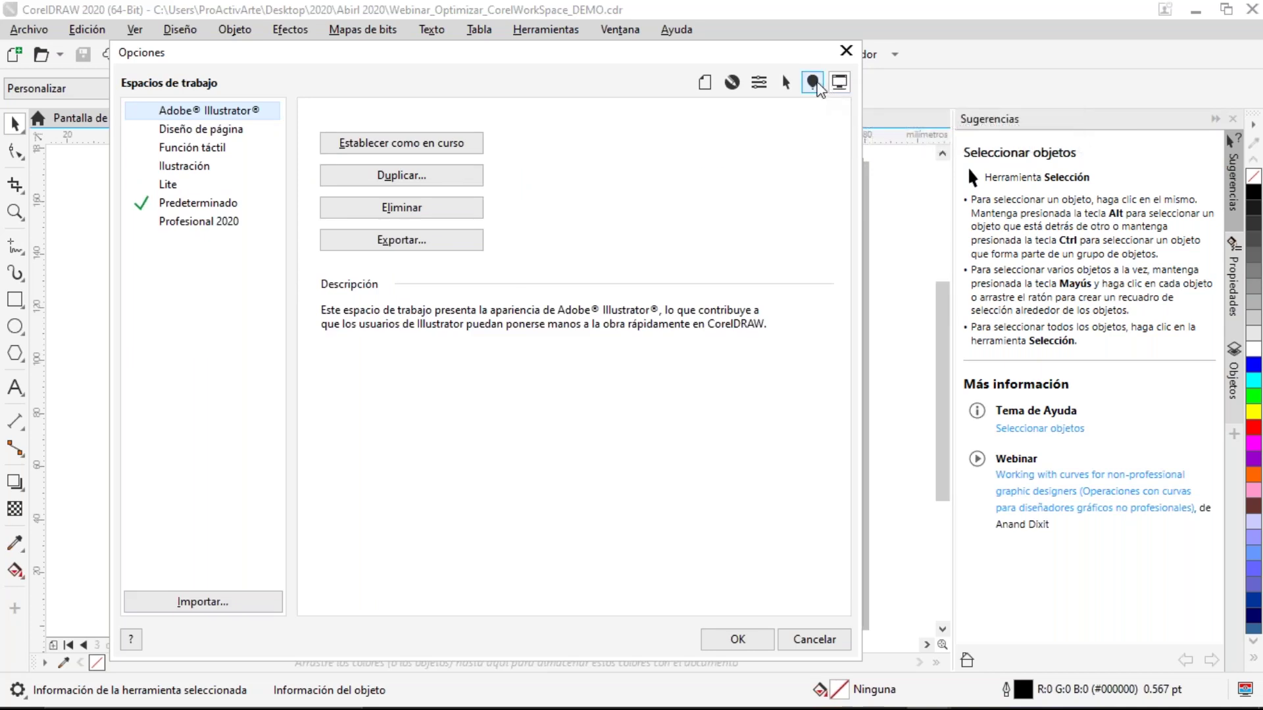
click(813, 83)
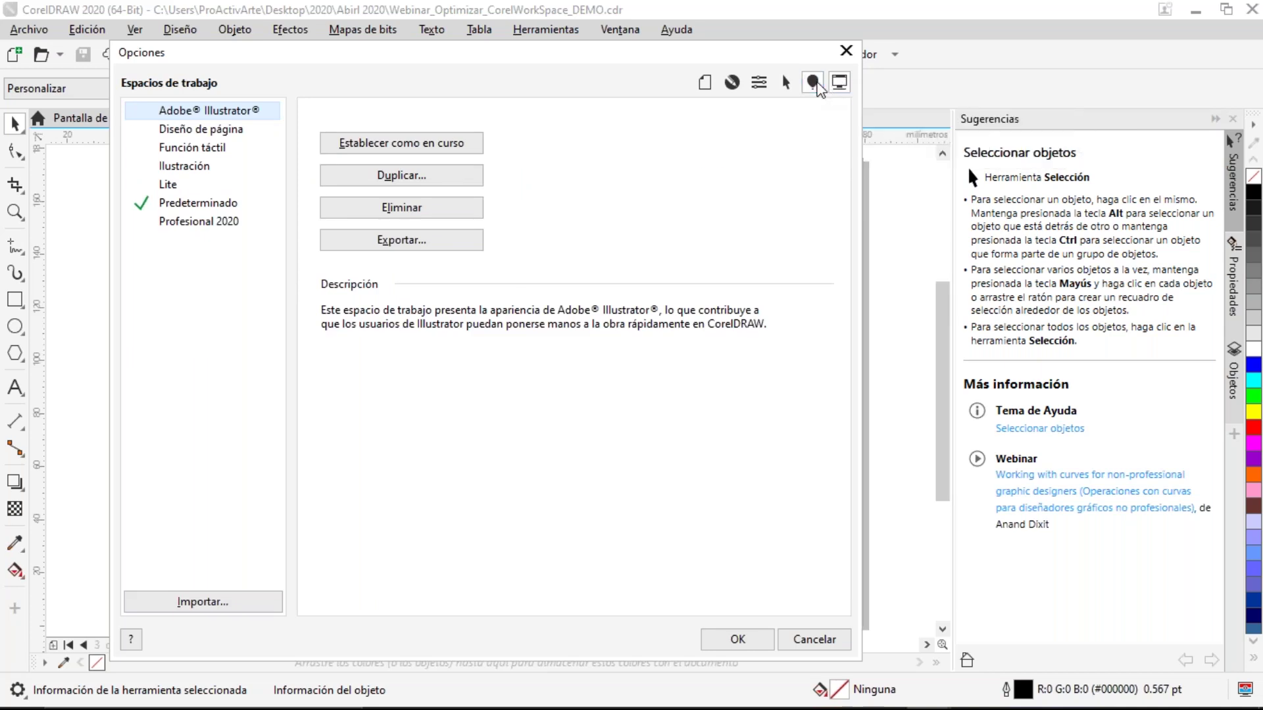
Examine the column and row settings of the Papel gráfico tool and return to the Personalización options
click(781, 89)
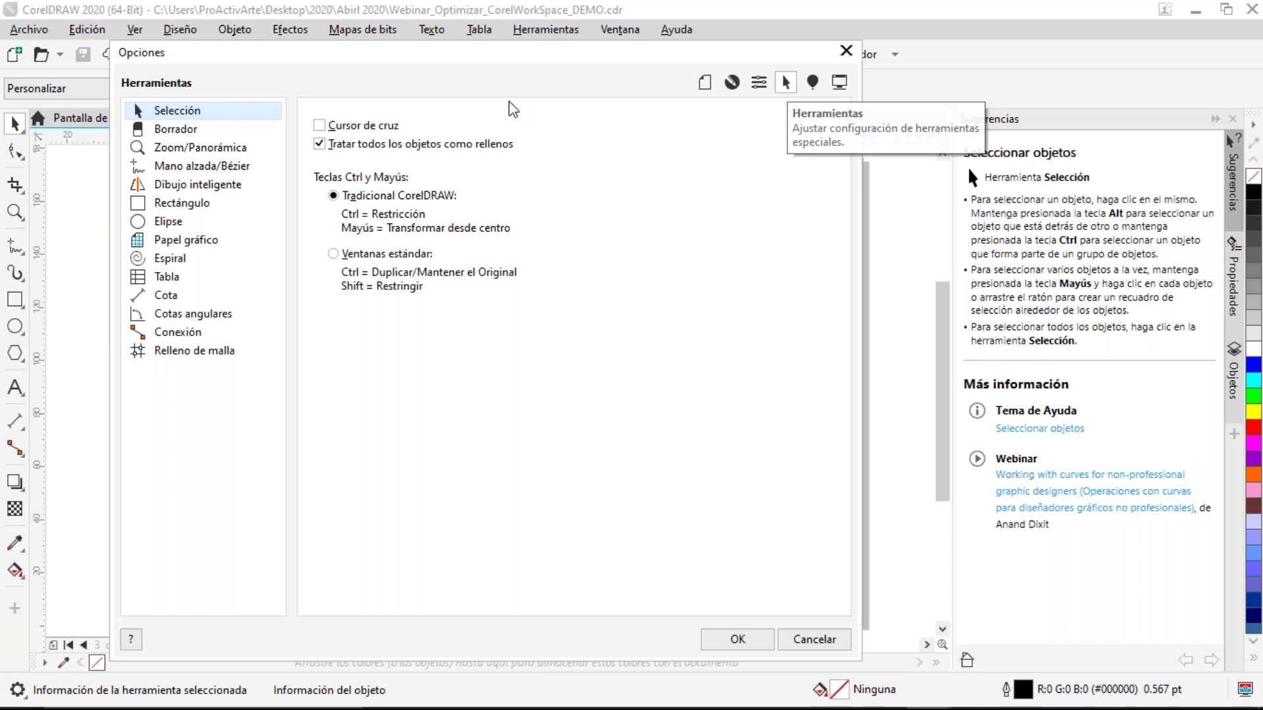
click(180, 248)
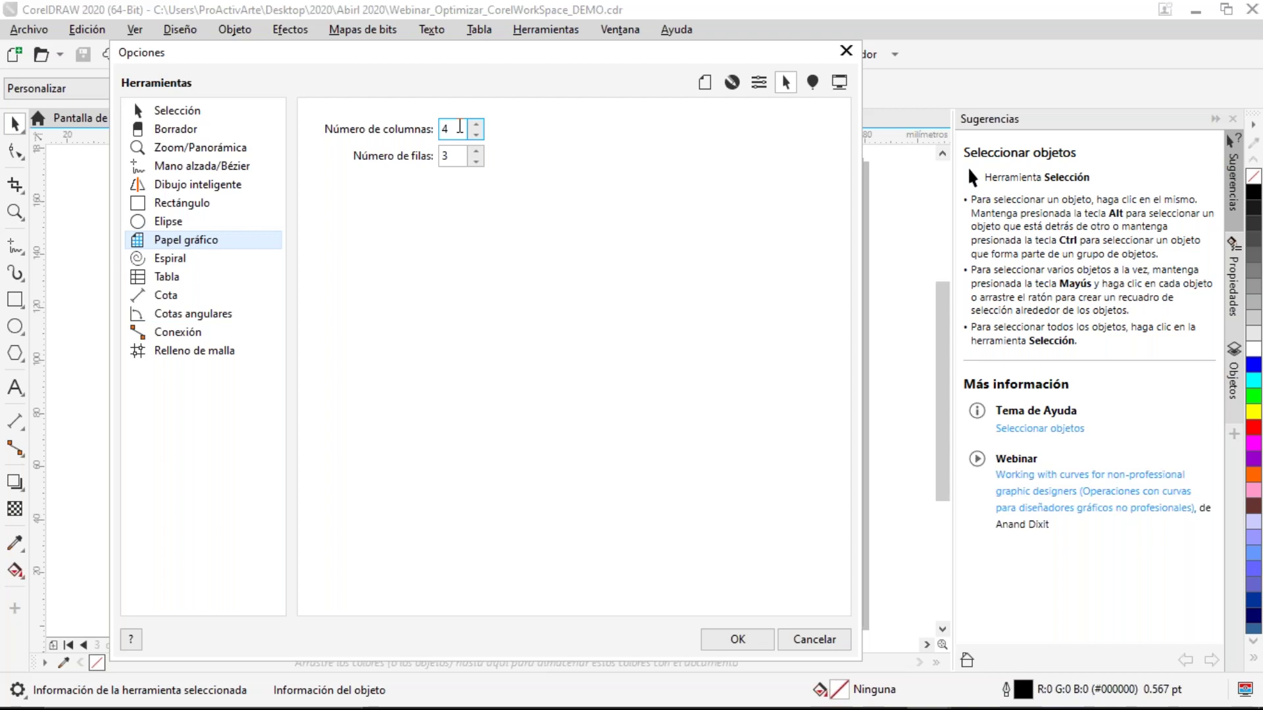
click(759, 83)
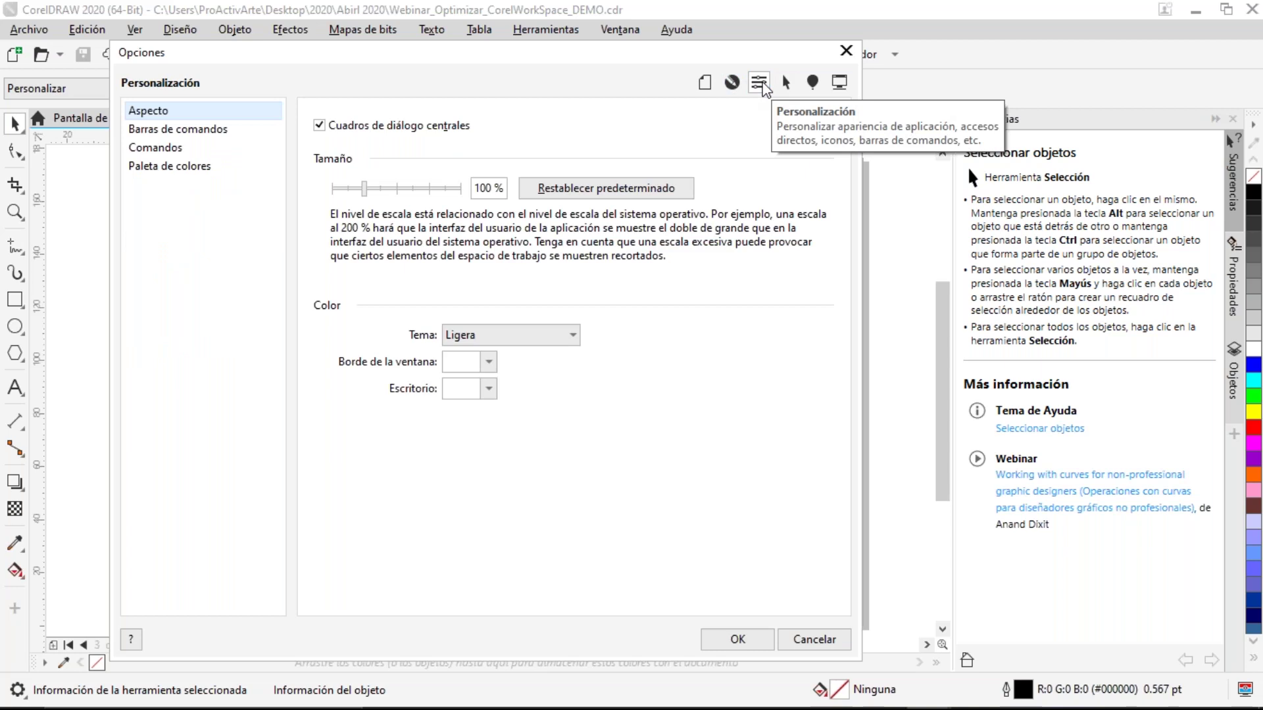
Go to page 4 of the presentation and review the list of workspaces in the Espacios de trabajo options
click(847, 52)
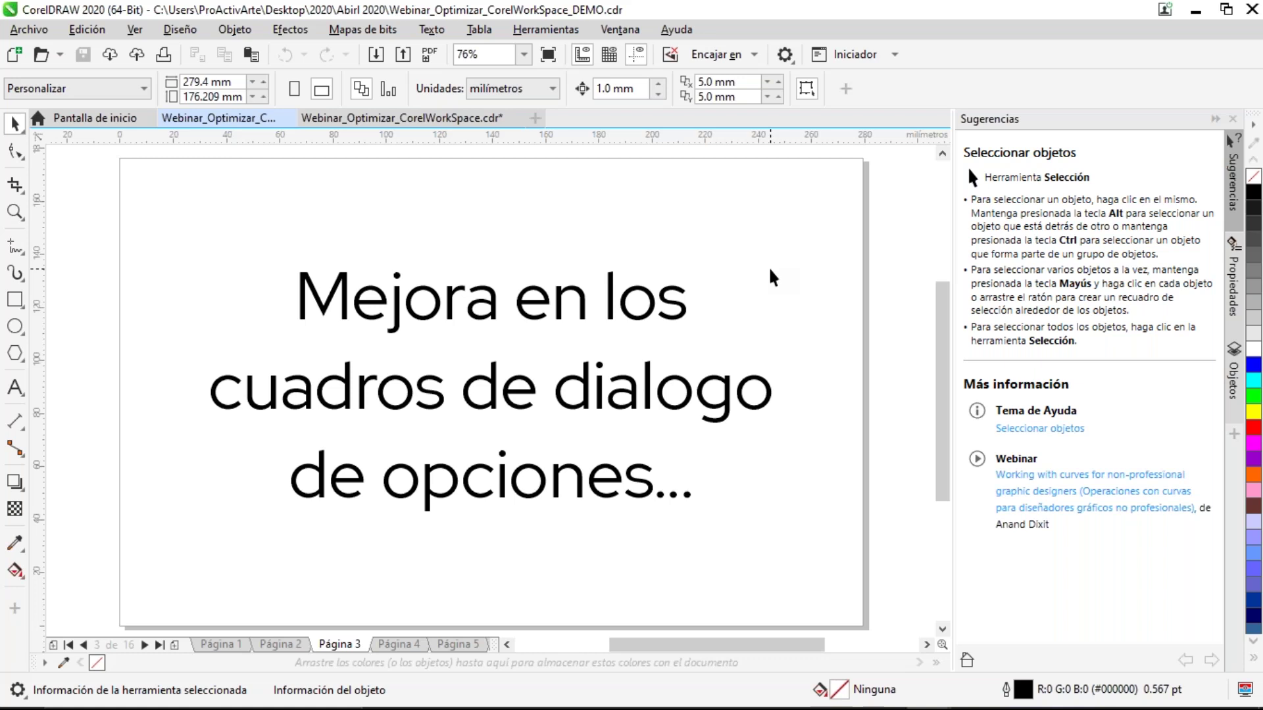
key(Page_Down)
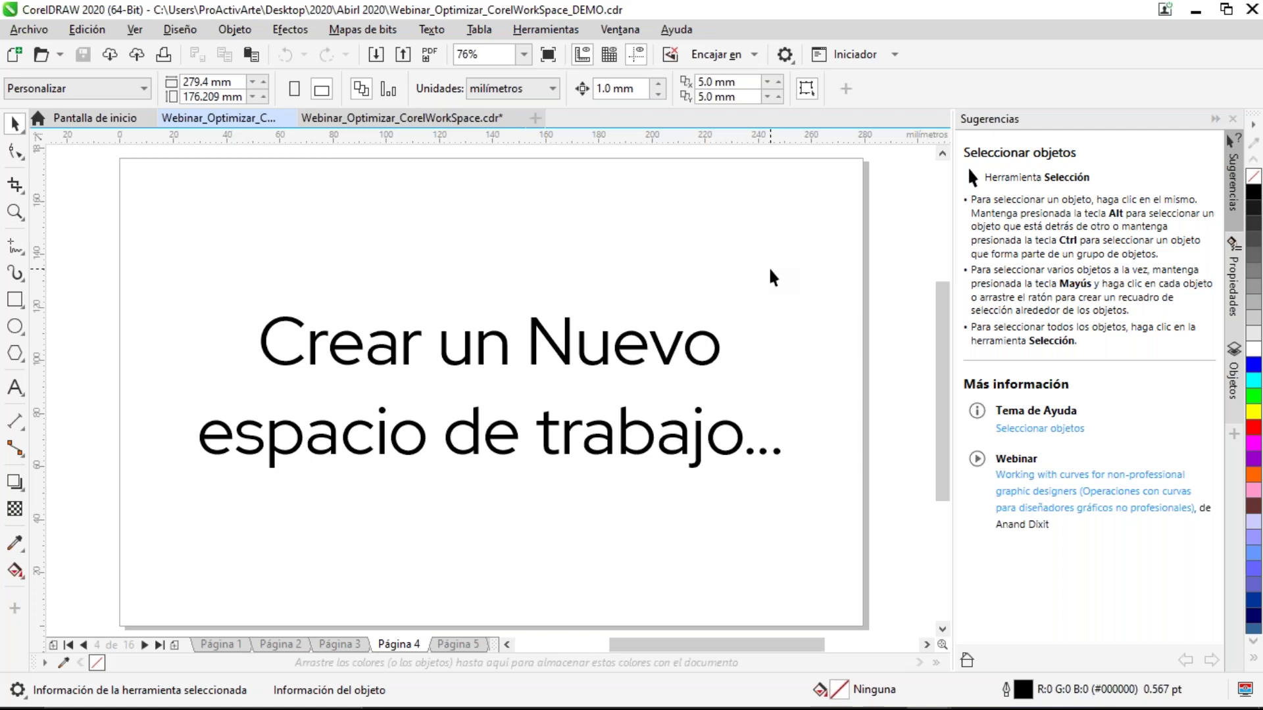
click(786, 56)
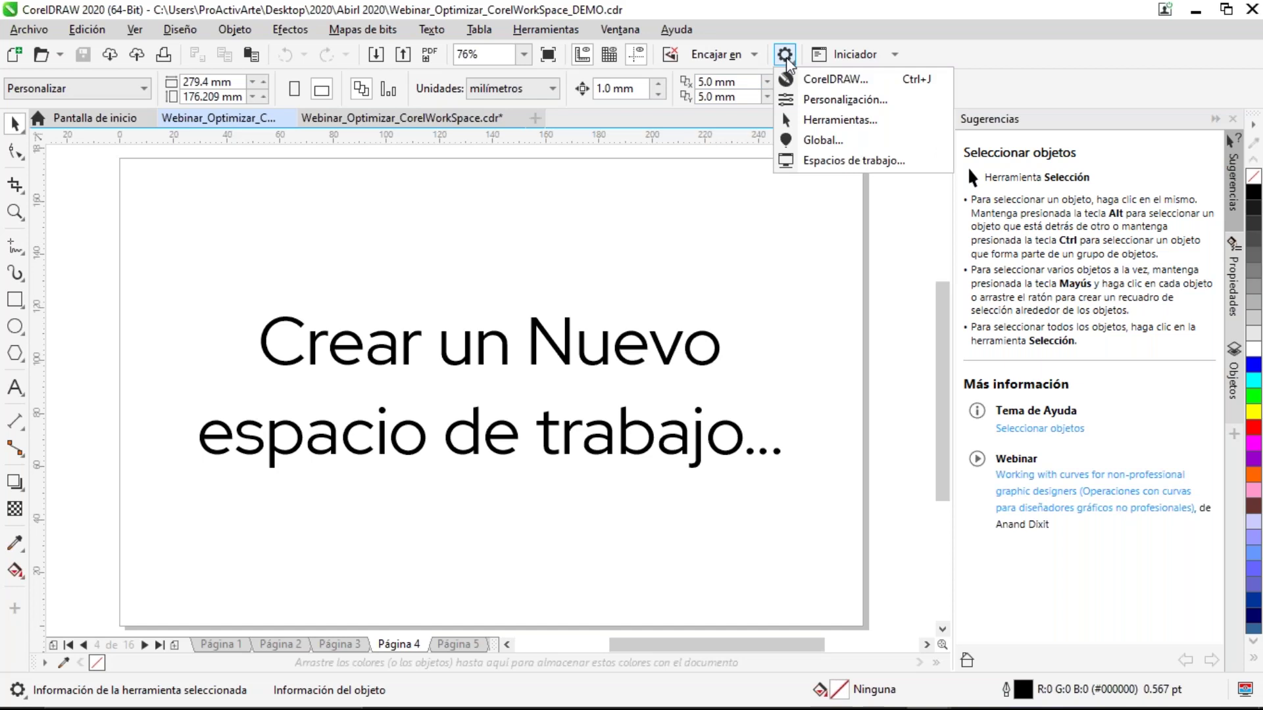
click(785, 55)
click(785, 55)
click(794, 165)
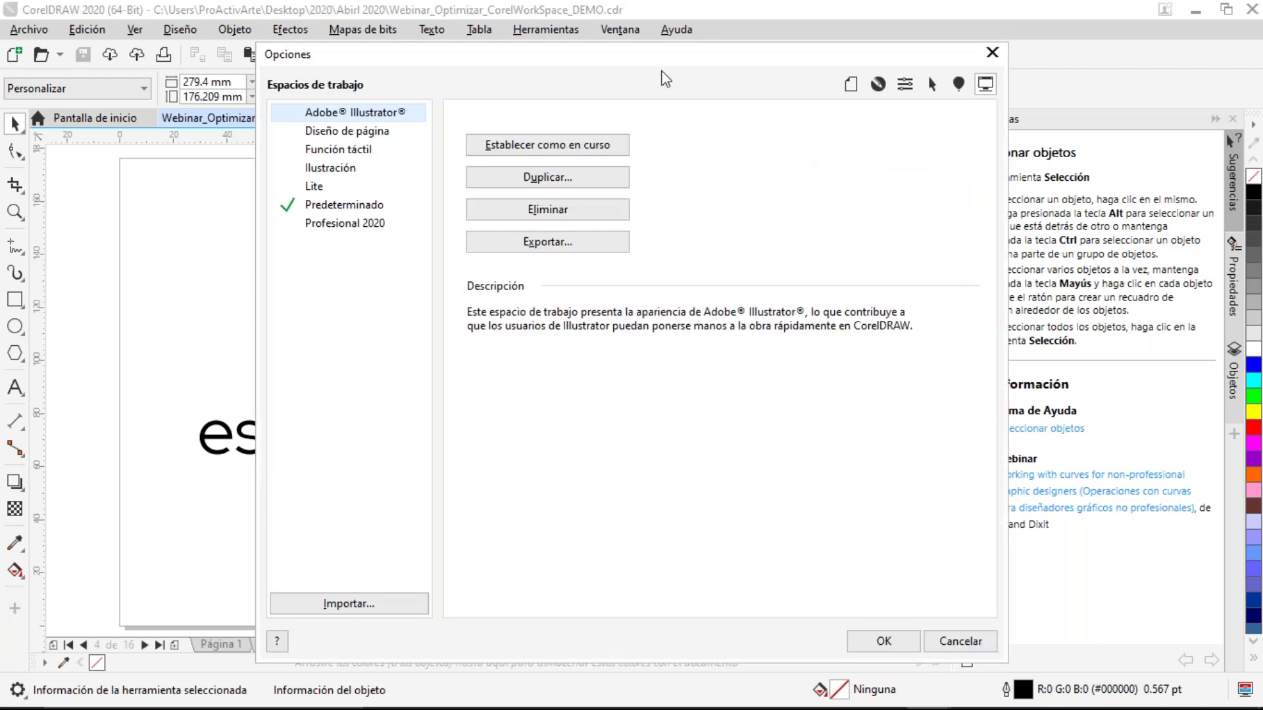
drag(647, 55, 532, 41)
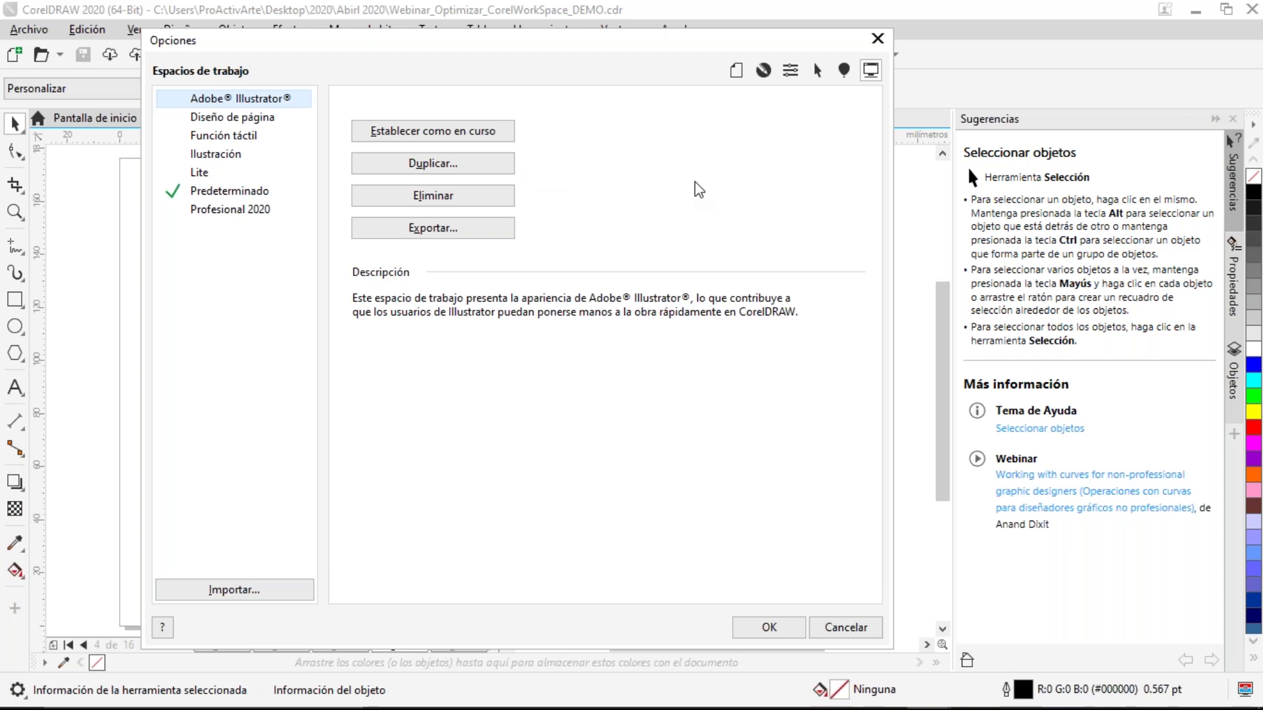
click(878, 41)
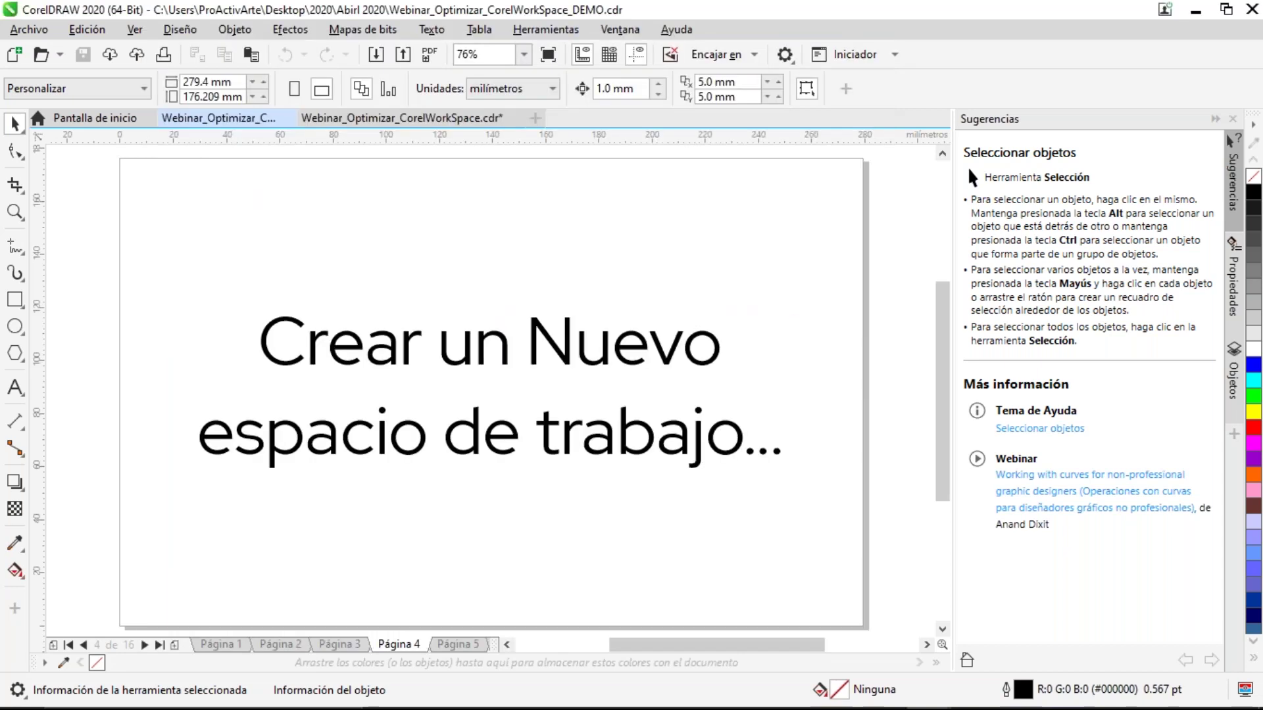
Look over the Espacio de trabajo commands for switching, creating, importing and exporting workspaces, including the Otro group
click(633, 38)
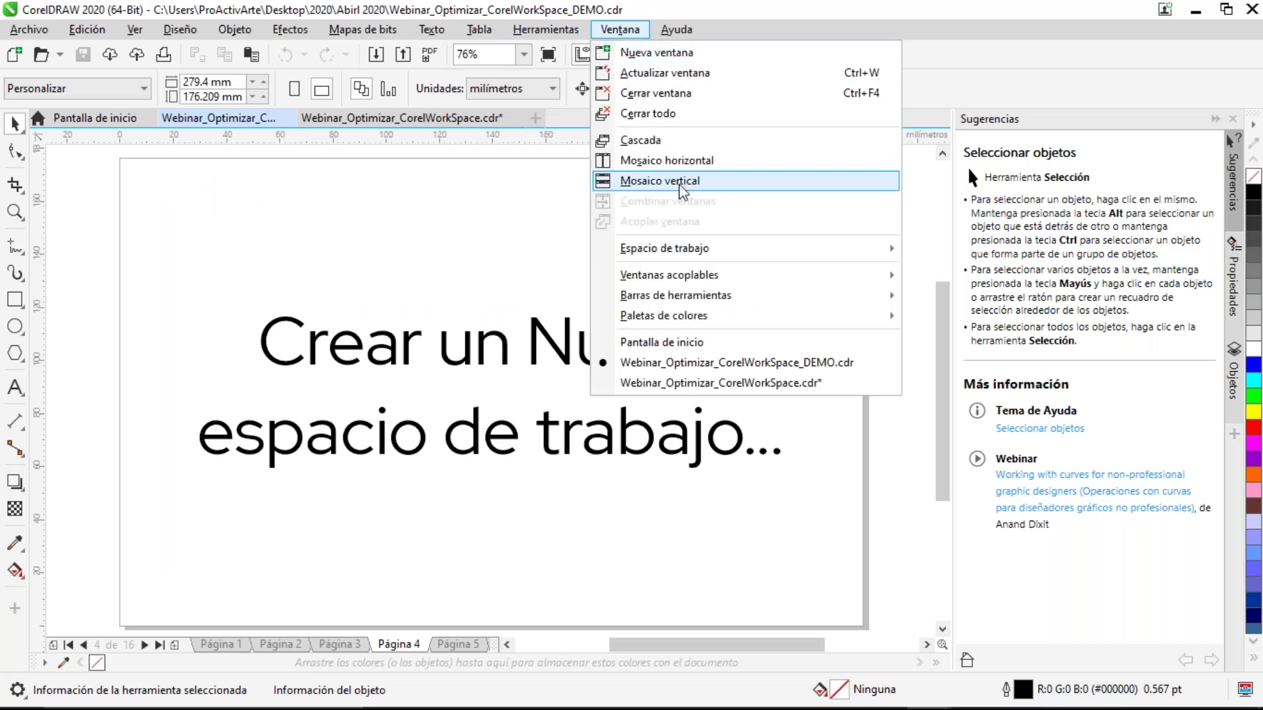
mouse_move(703, 255)
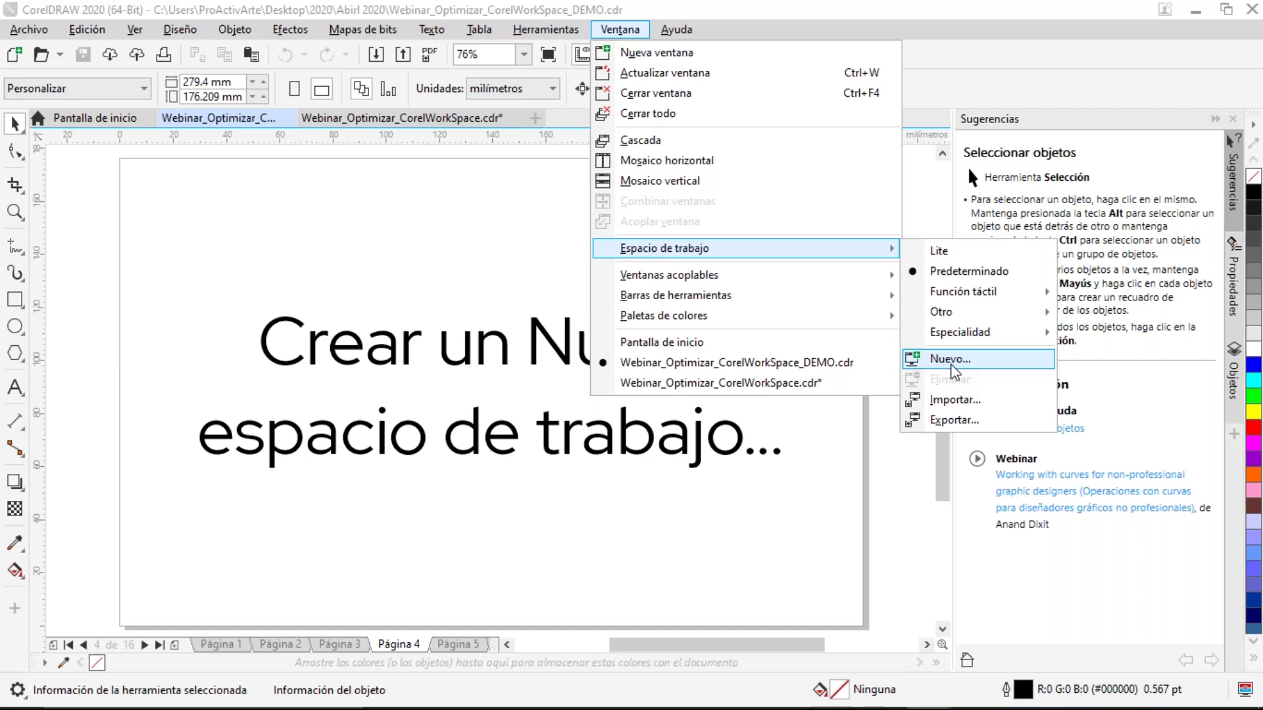
mouse_move(996, 315)
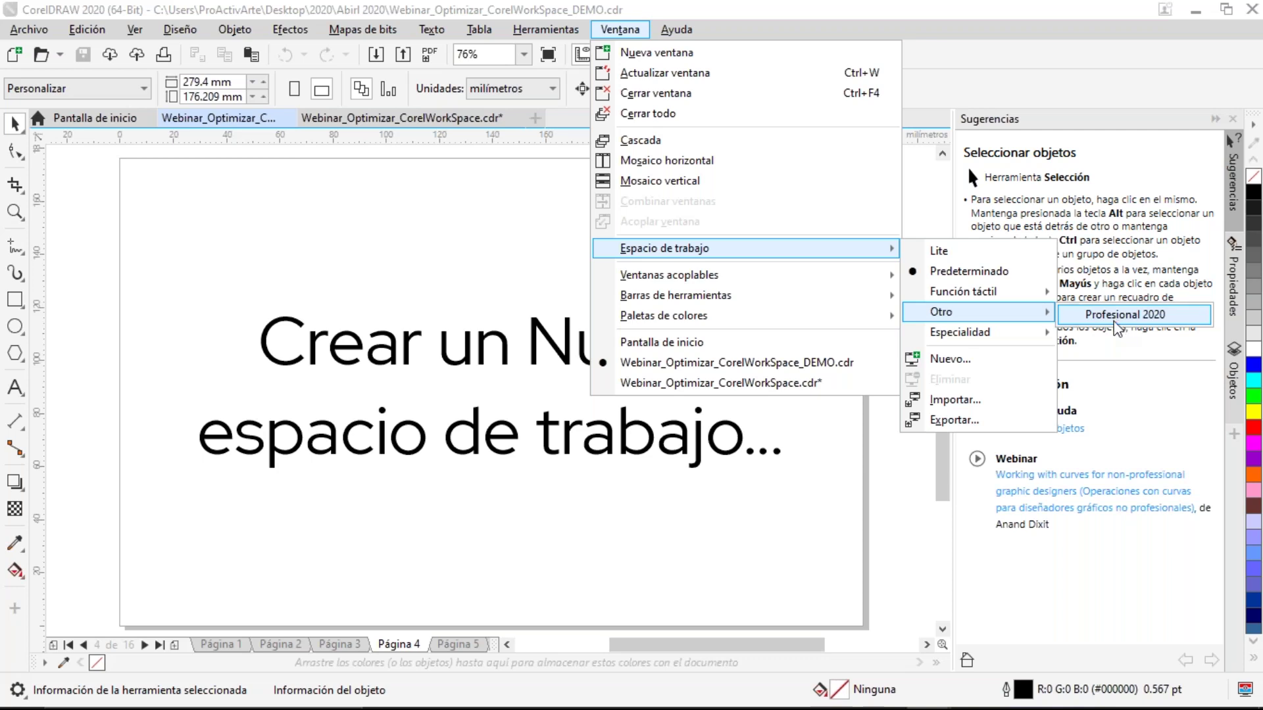
mouse_move(598, 297)
click(521, 295)
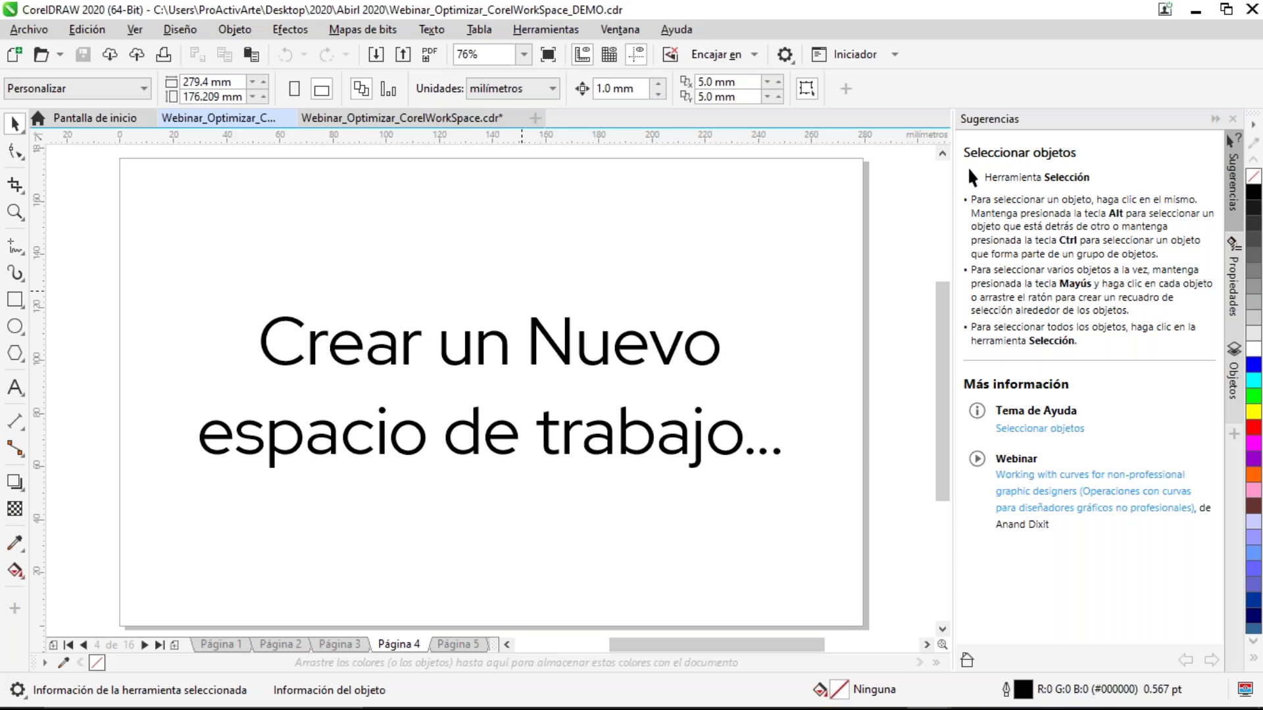
Start a new workspace to examine its name, base workspace and description settings, and cancel without creating it
click(619, 29)
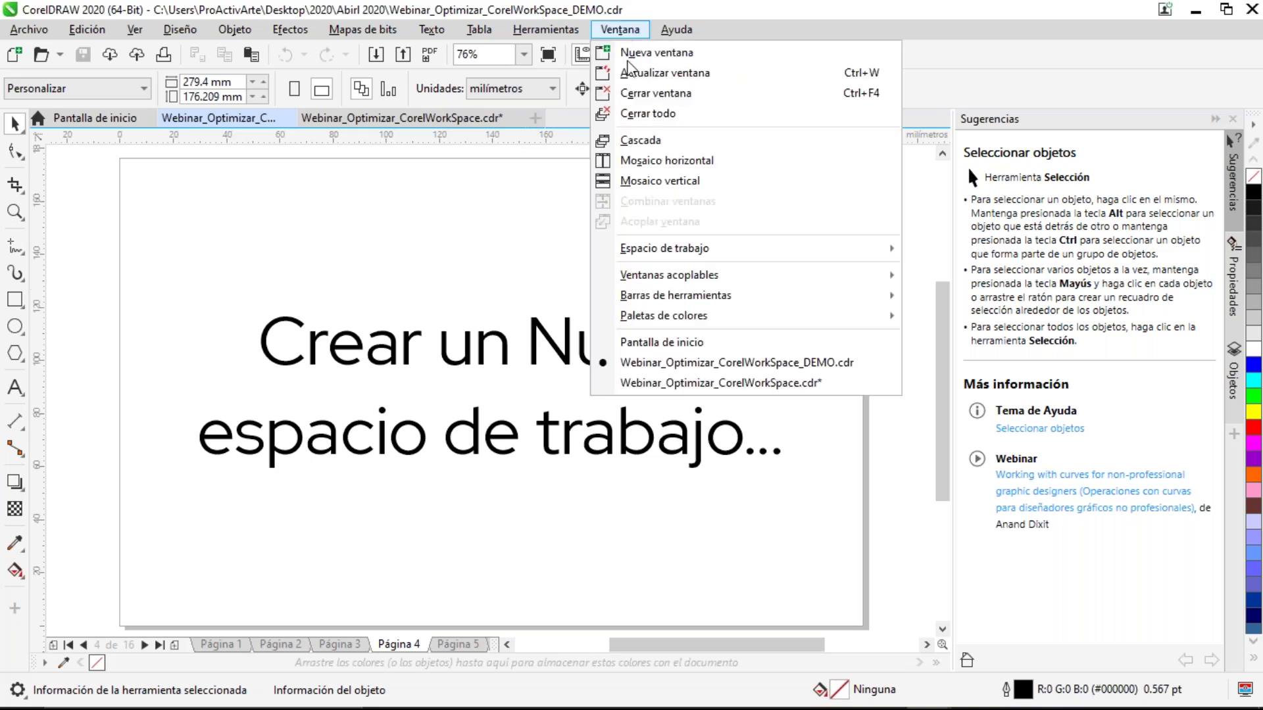
mouse_move(811, 255)
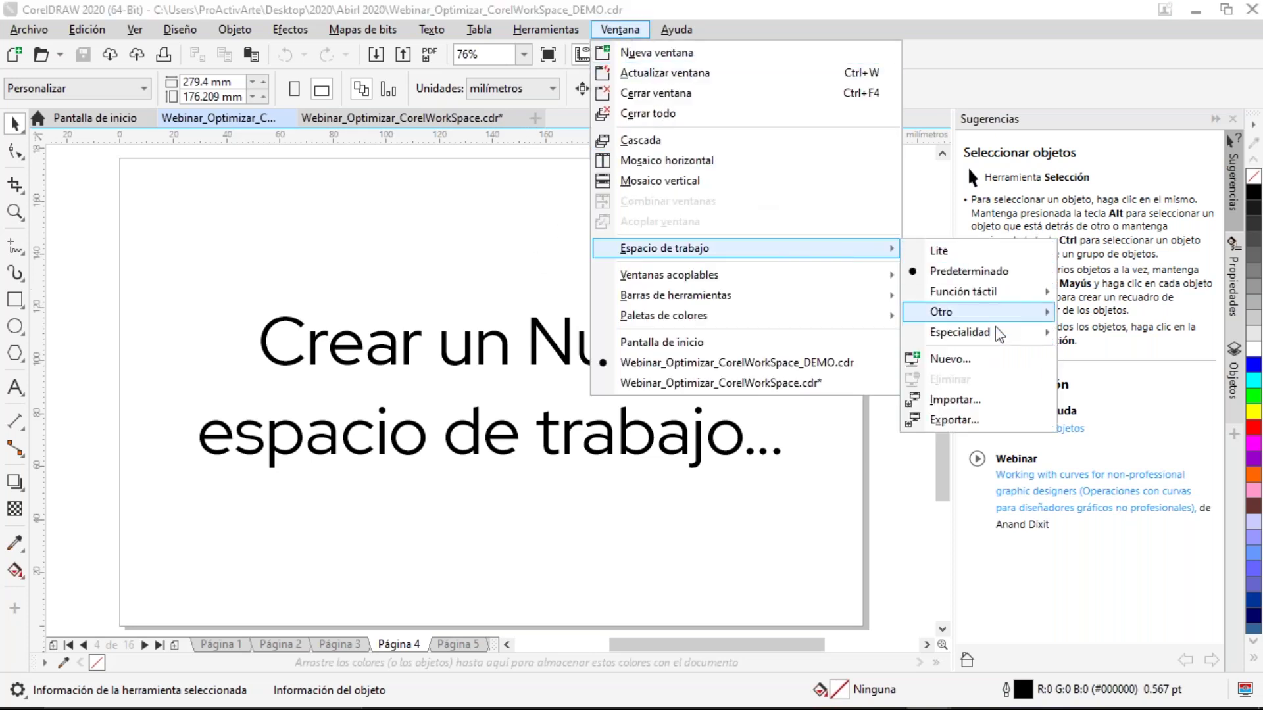
click(1009, 362)
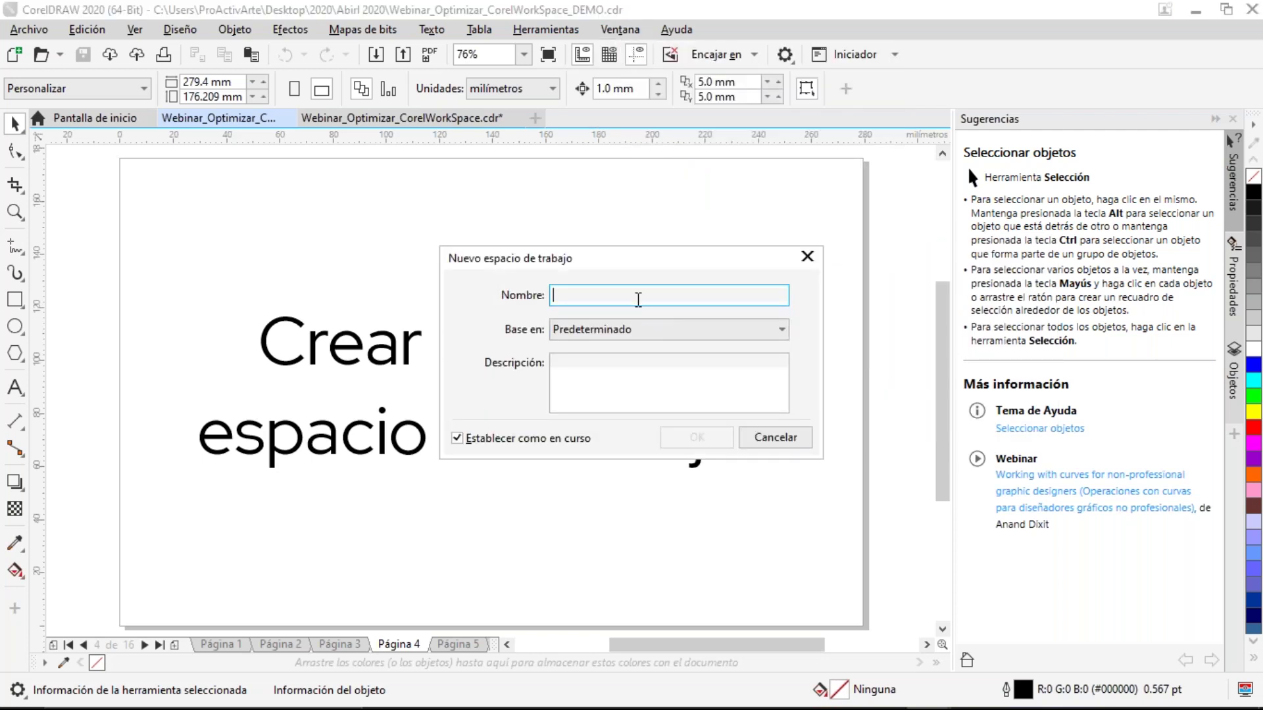
click(656, 331)
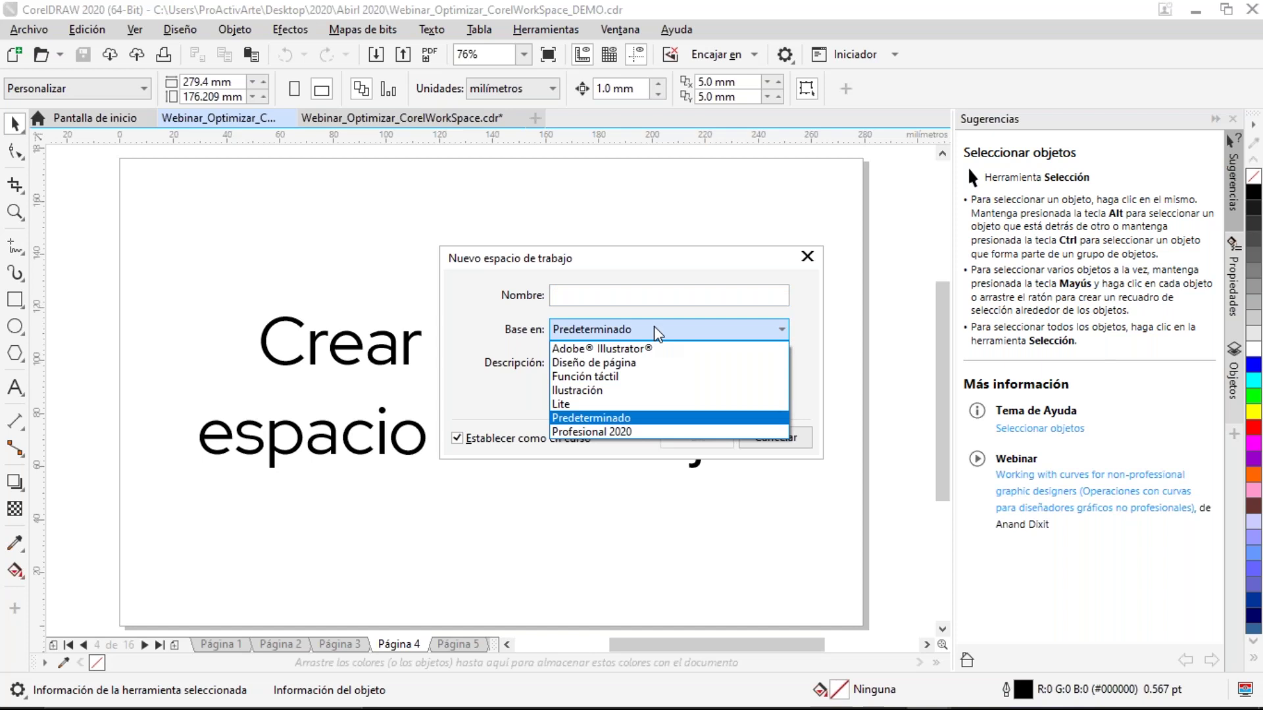
click(656, 331)
click(620, 369)
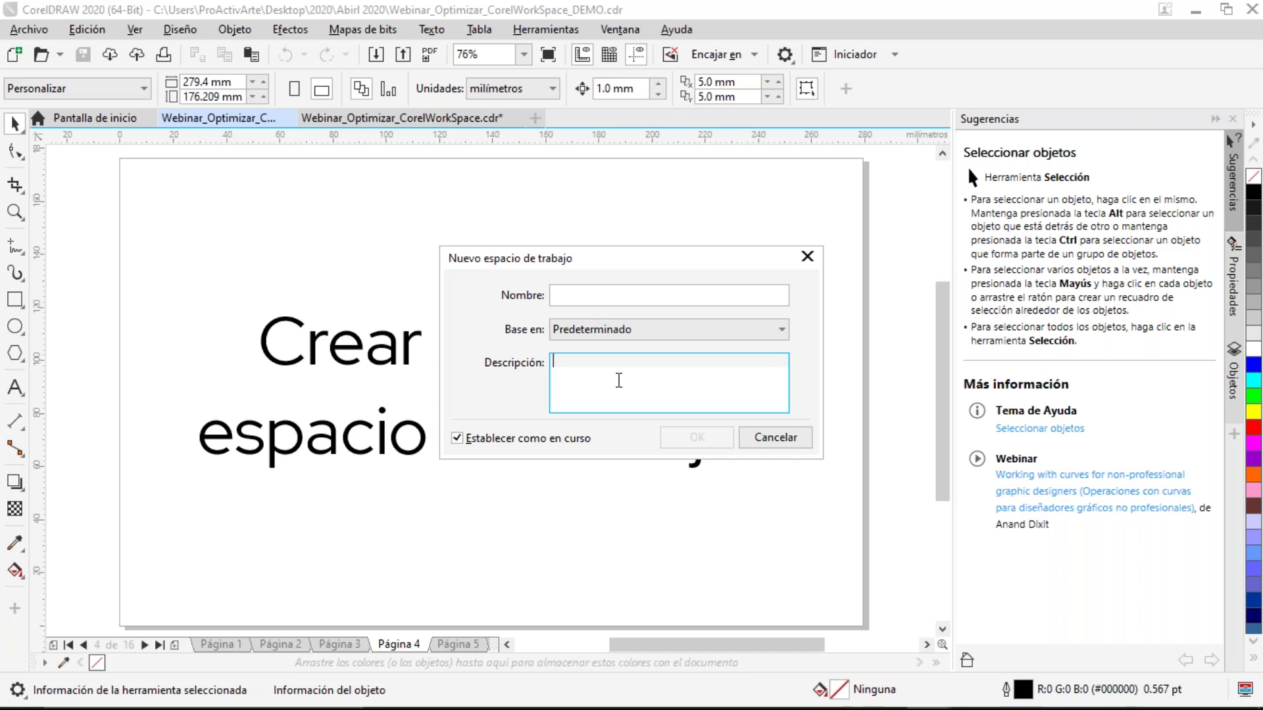
key(Escape)
Go to page 6 of the presentation and open the Aspecto settings of the Personalización options
key(Page_Down)
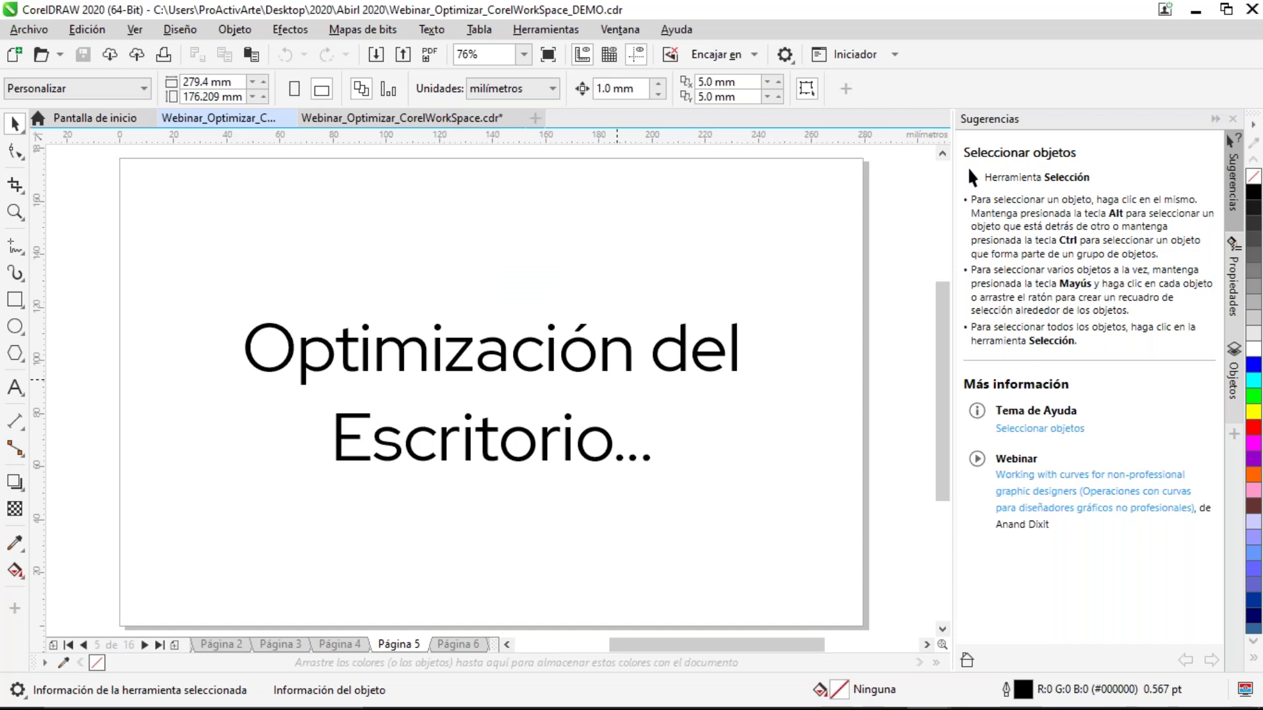
key(Page_Down)
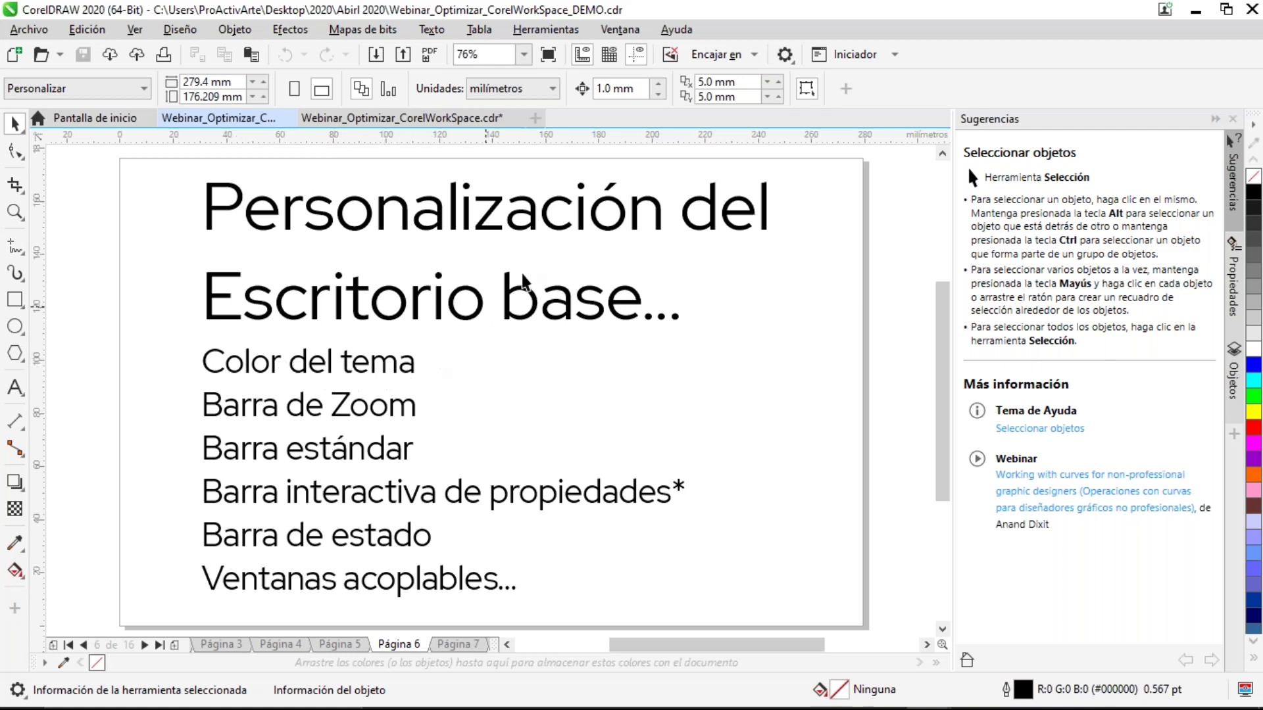
click(792, 60)
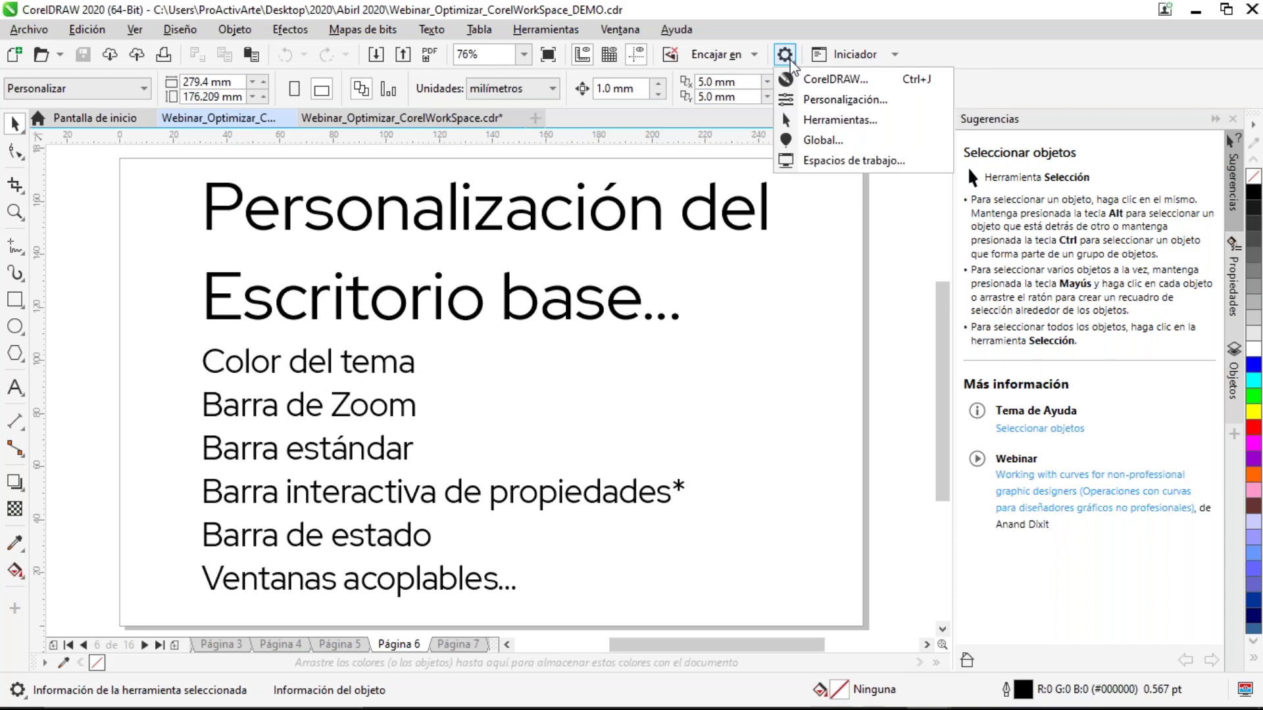
click(812, 104)
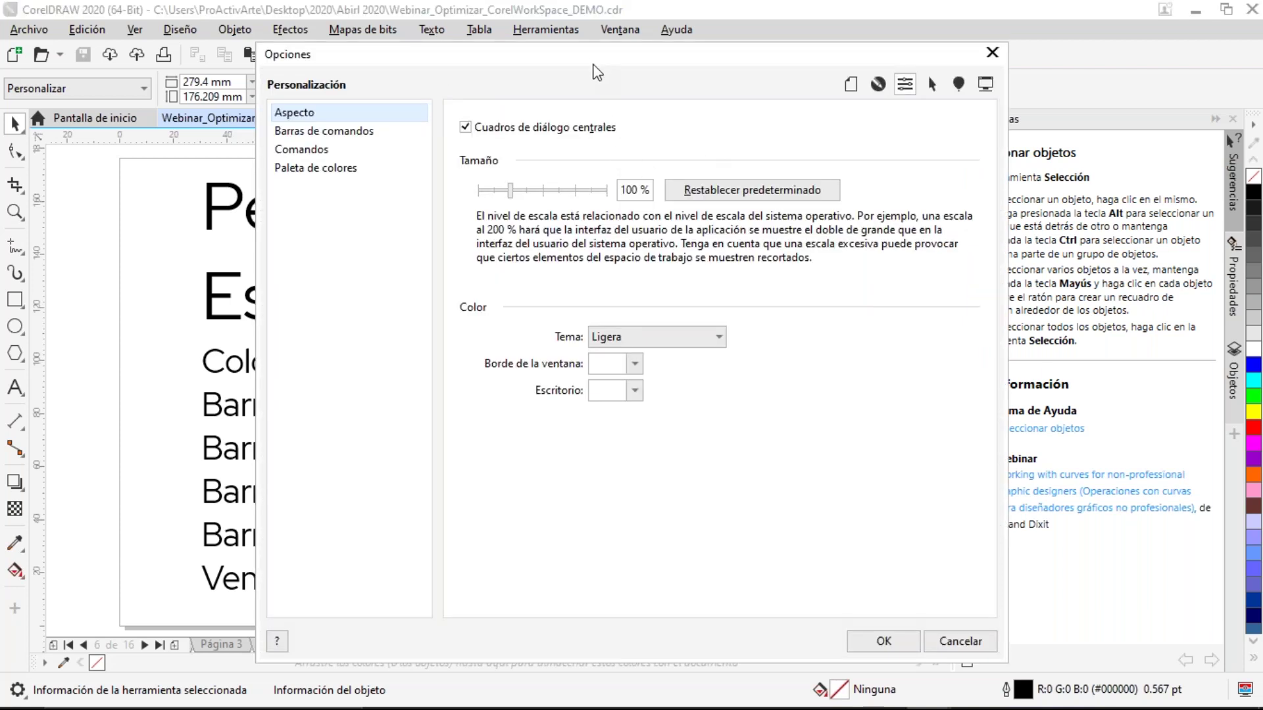
drag(591, 63, 543, 51)
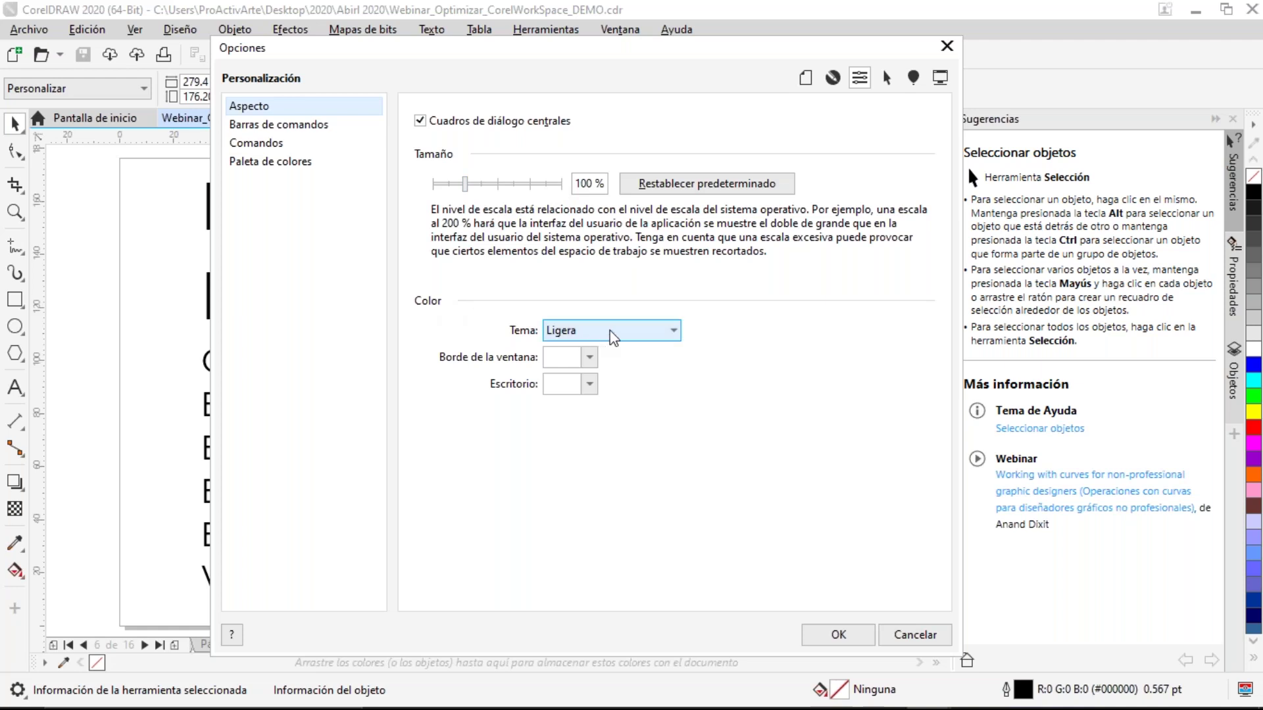
Try the Medio, Oscuro and Negra interface themes and return to the Ligera theme
click(612, 335)
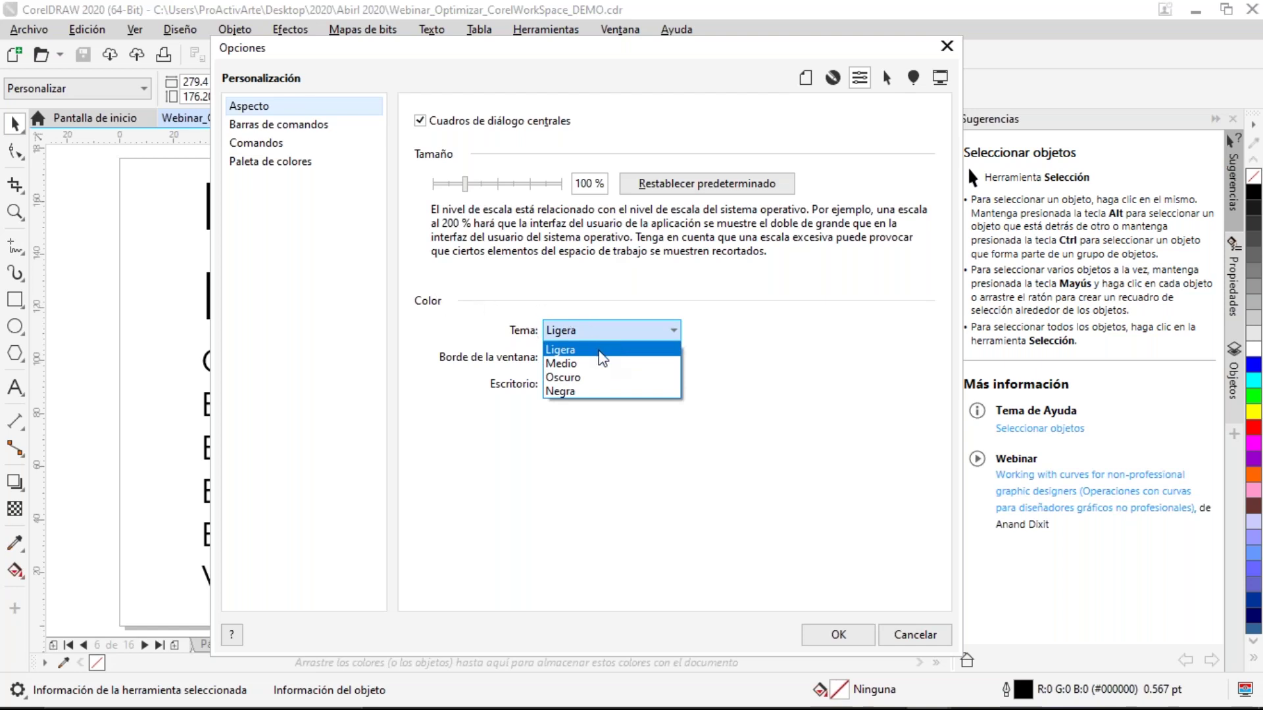
click(610, 365)
click(580, 333)
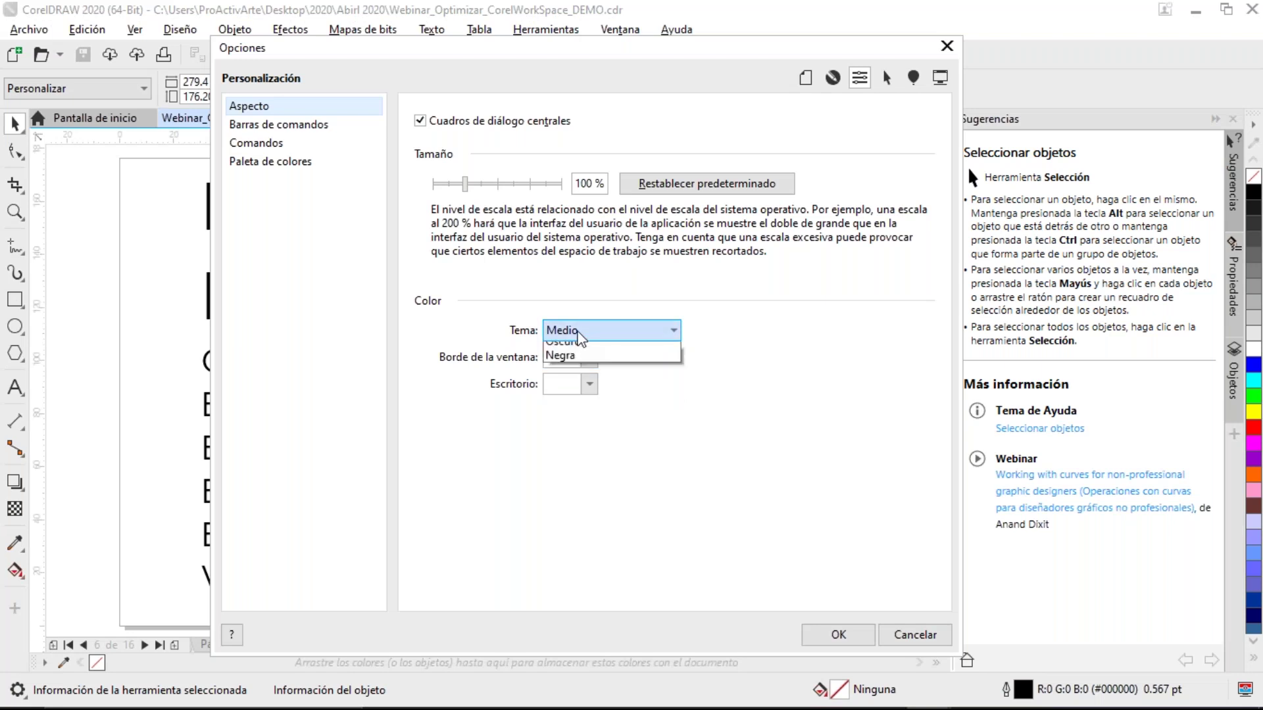
click(612, 379)
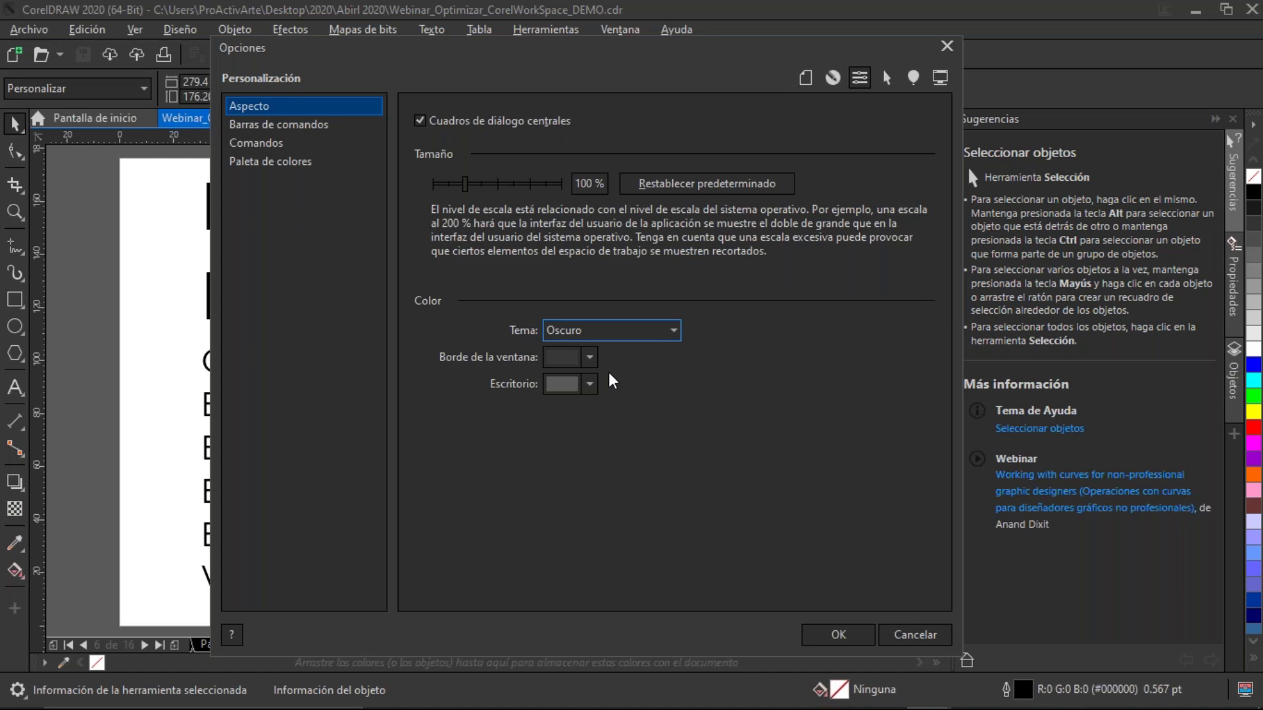
click(608, 330)
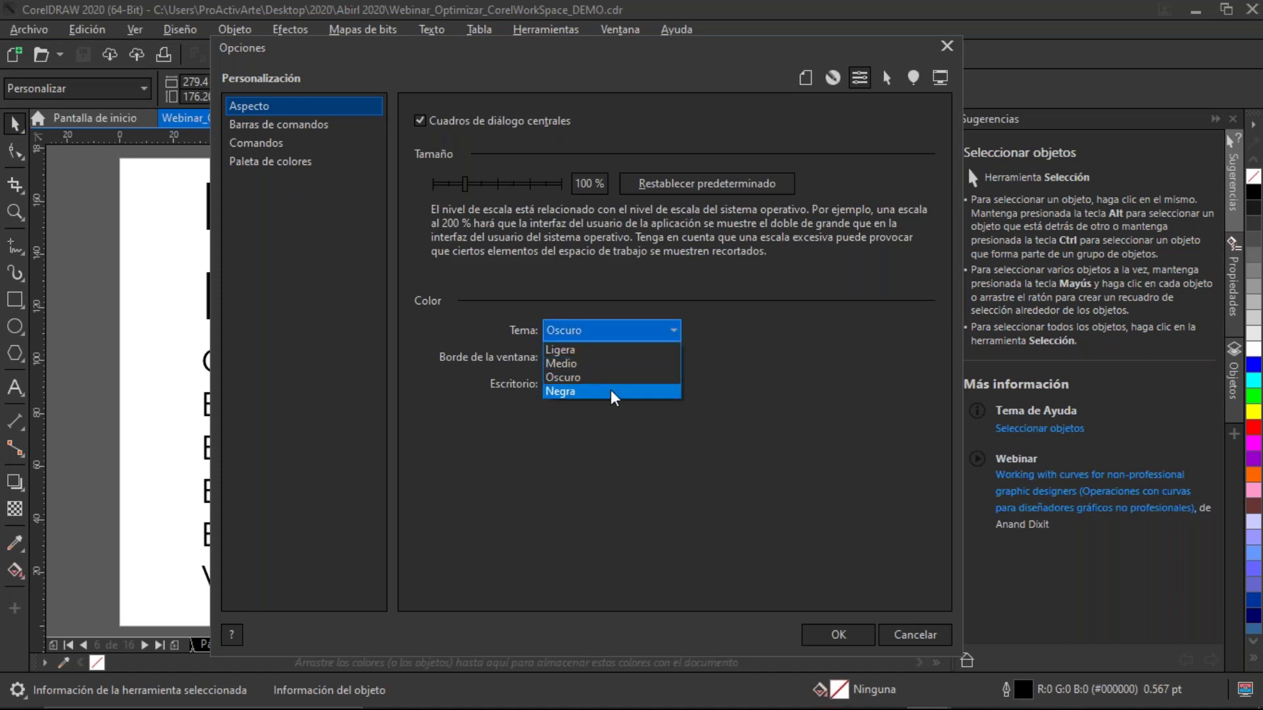
click(614, 393)
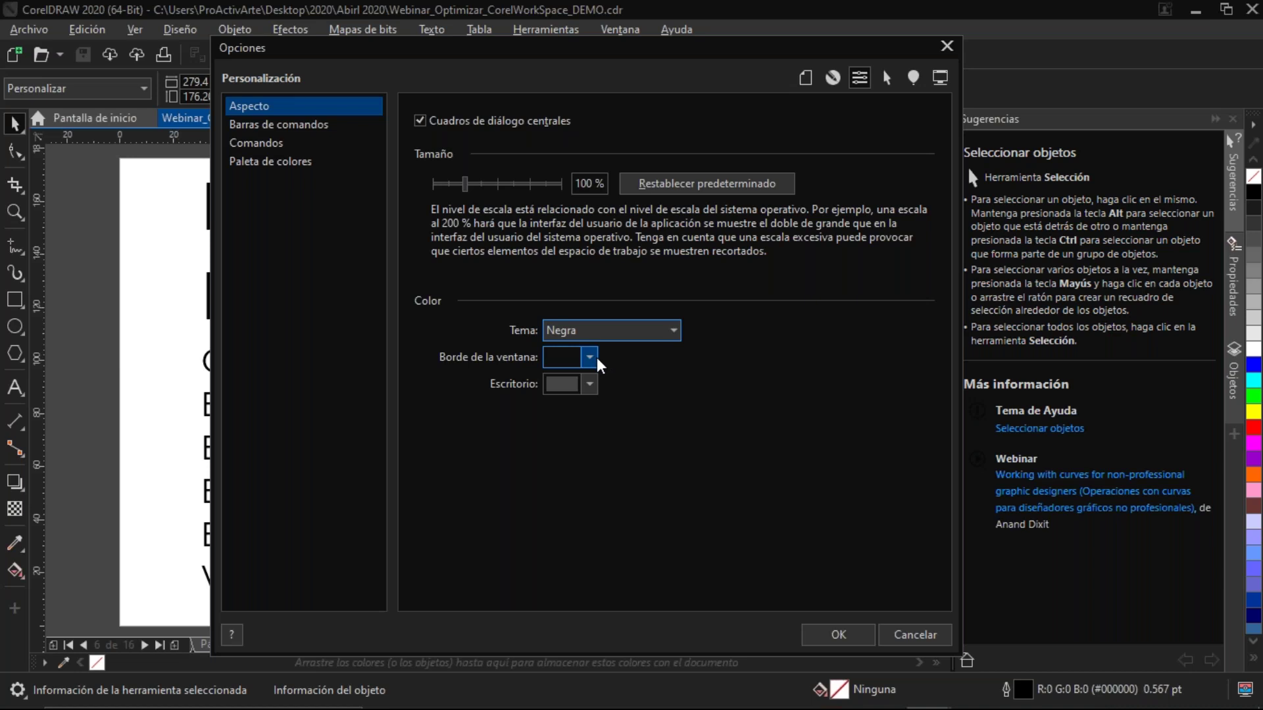
click(601, 336)
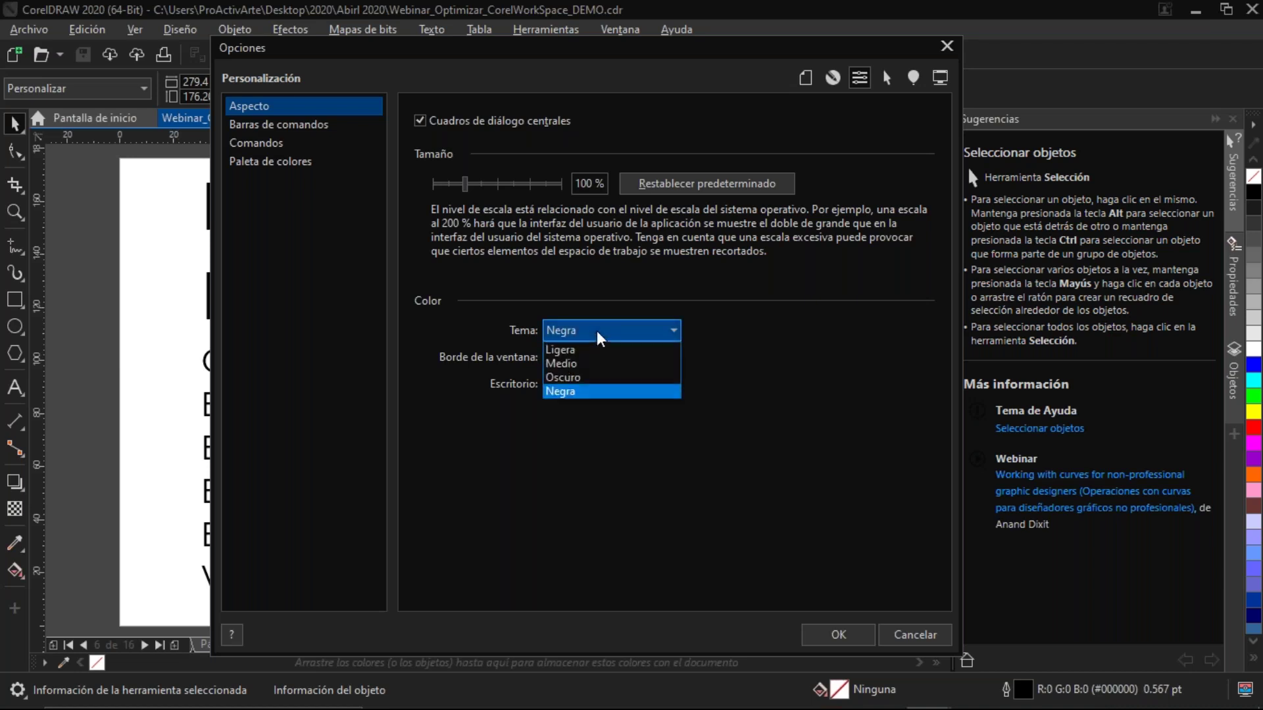
click(614, 351)
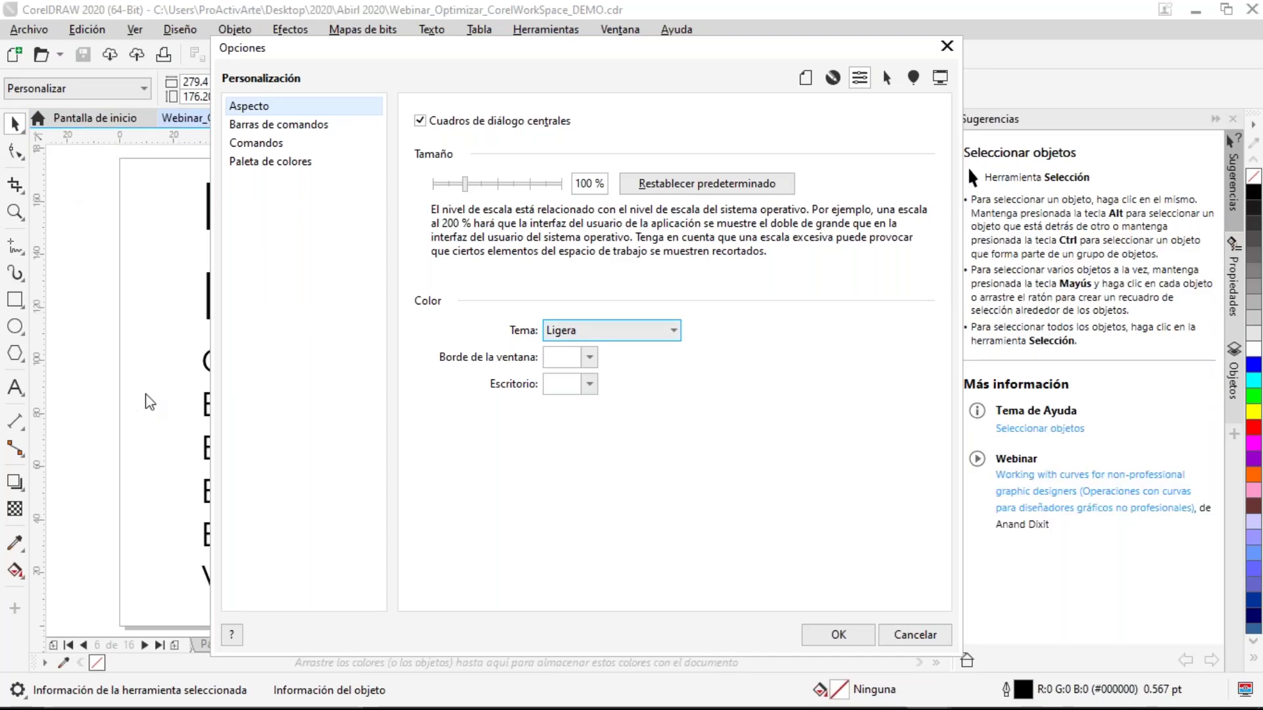
Set the window border colour to the reddish brown #8A5B5B
click(589, 358)
mouse_move(612, 505)
mouse_down()
mouse_move(651, 483)
mouse_move(653, 536)
mouse_move(610, 480)
mouse_move(603, 521)
mouse_up()
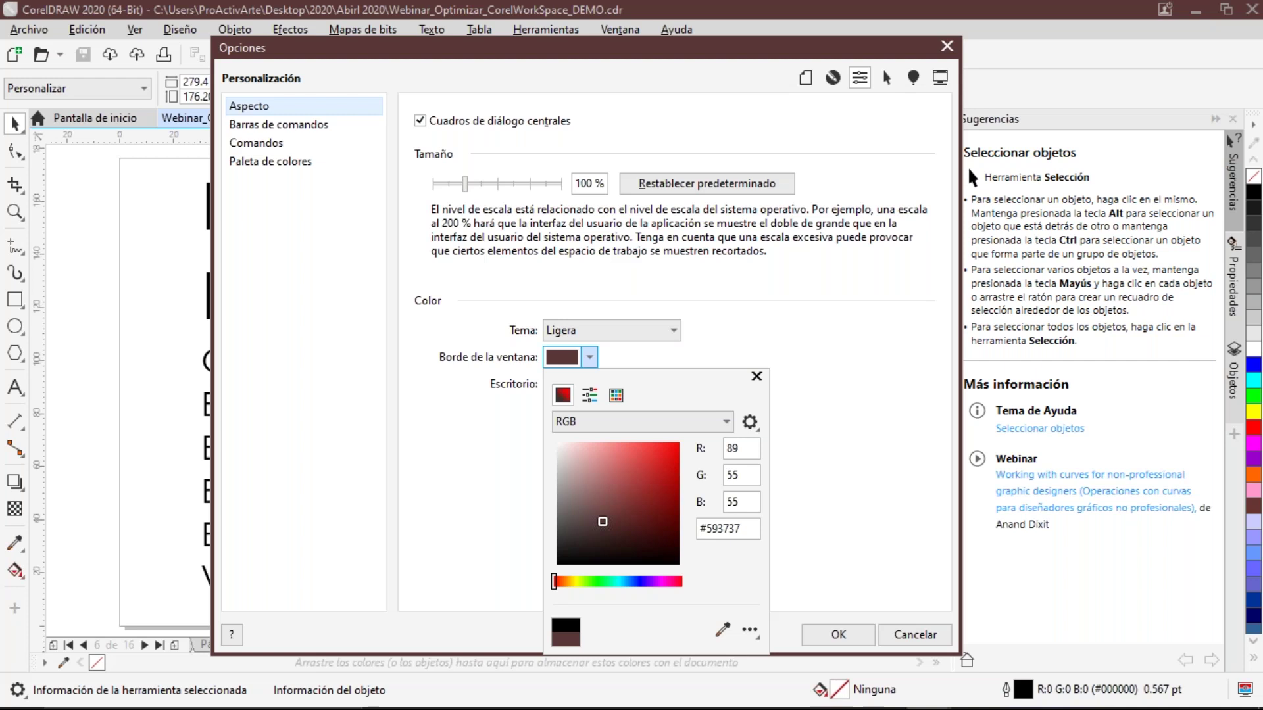
mouse_move(599, 495)
mouse_down()
mouse_move(577, 473)
mouse_move(583, 500)
mouse_move(598, 498)
mouse_up()
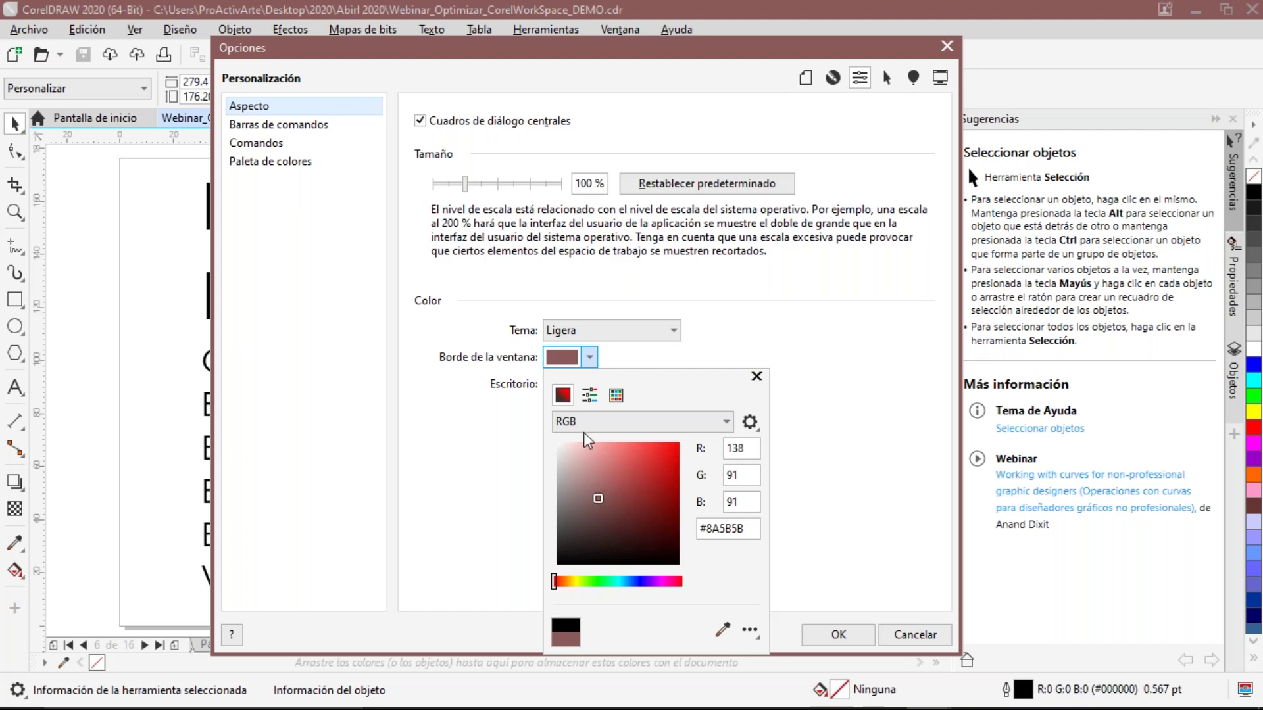
click(521, 342)
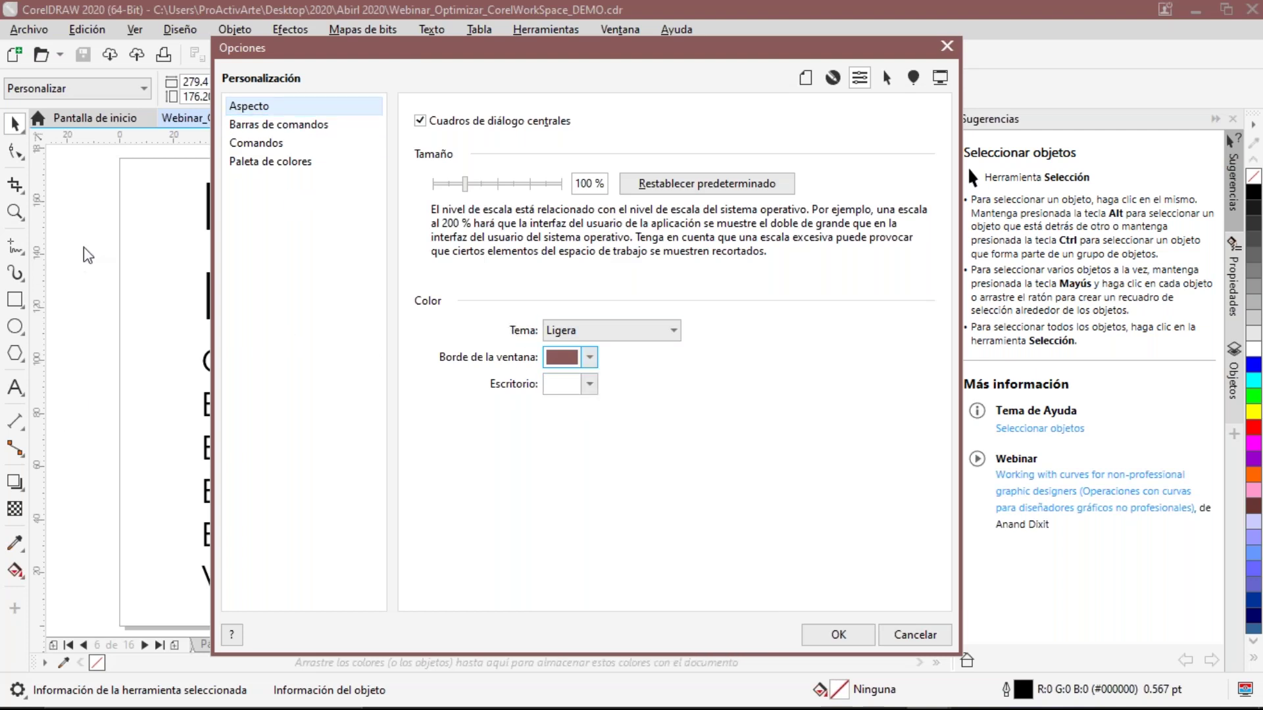
Set the desktop colour around the page to the light red #CC6666
click(590, 385)
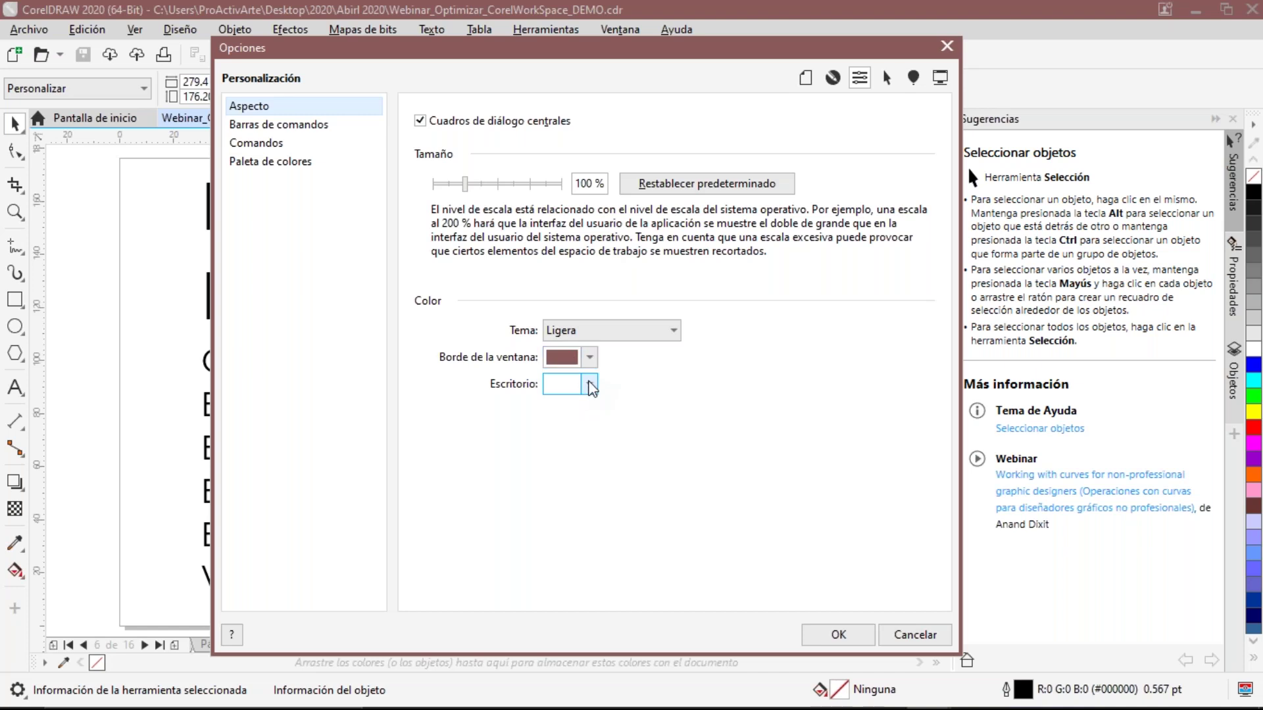
drag(607, 490, 619, 499)
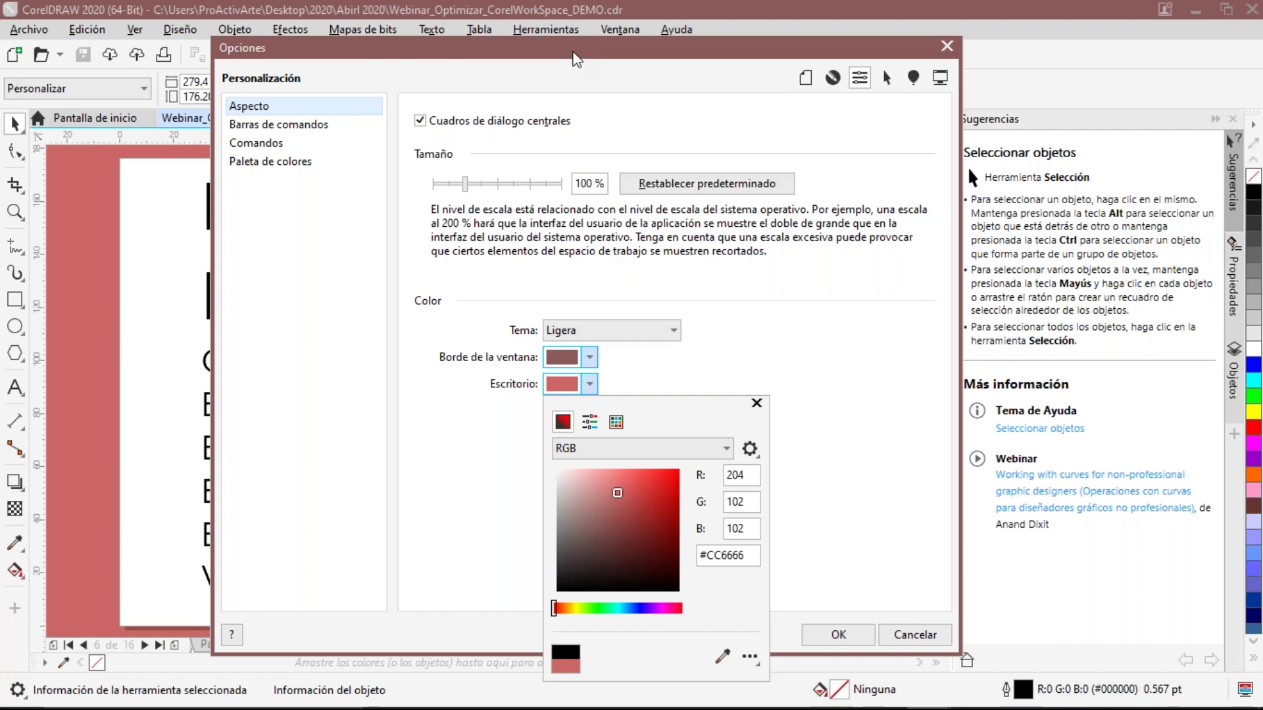
click(578, 59)
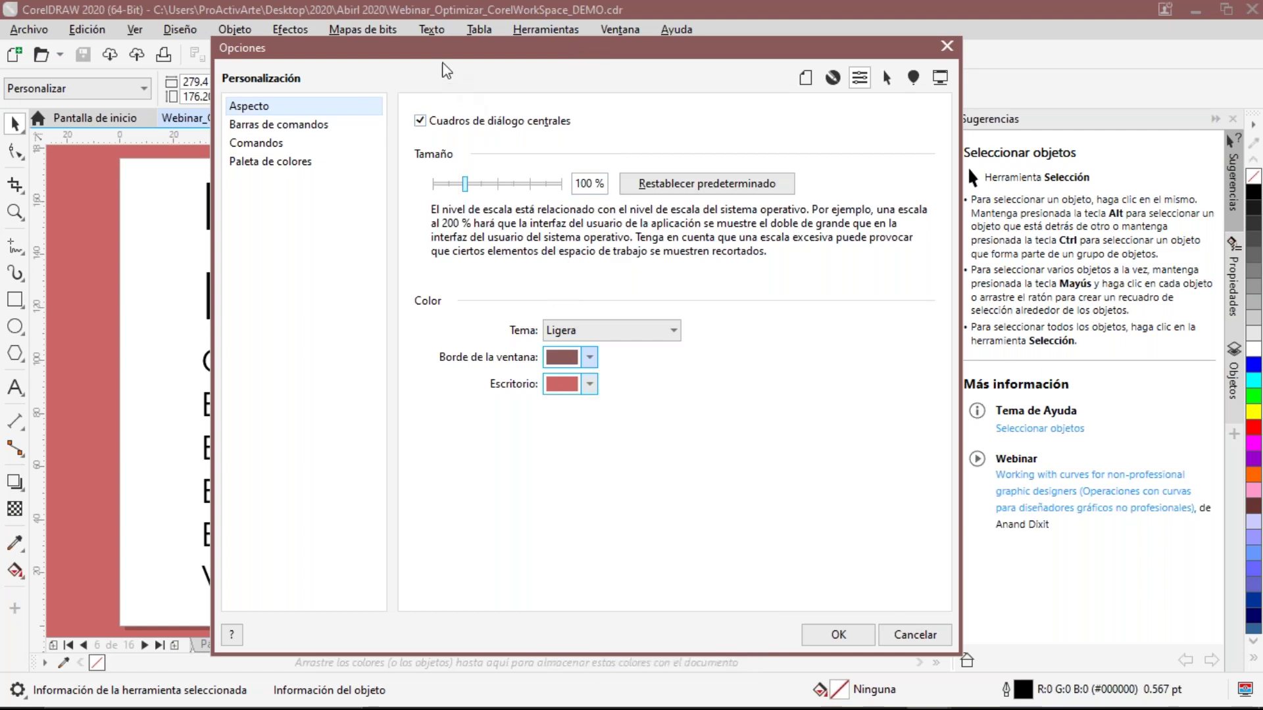
Set the interface theme to Negra and apply the appearance options
drag(434, 56, 550, 38)
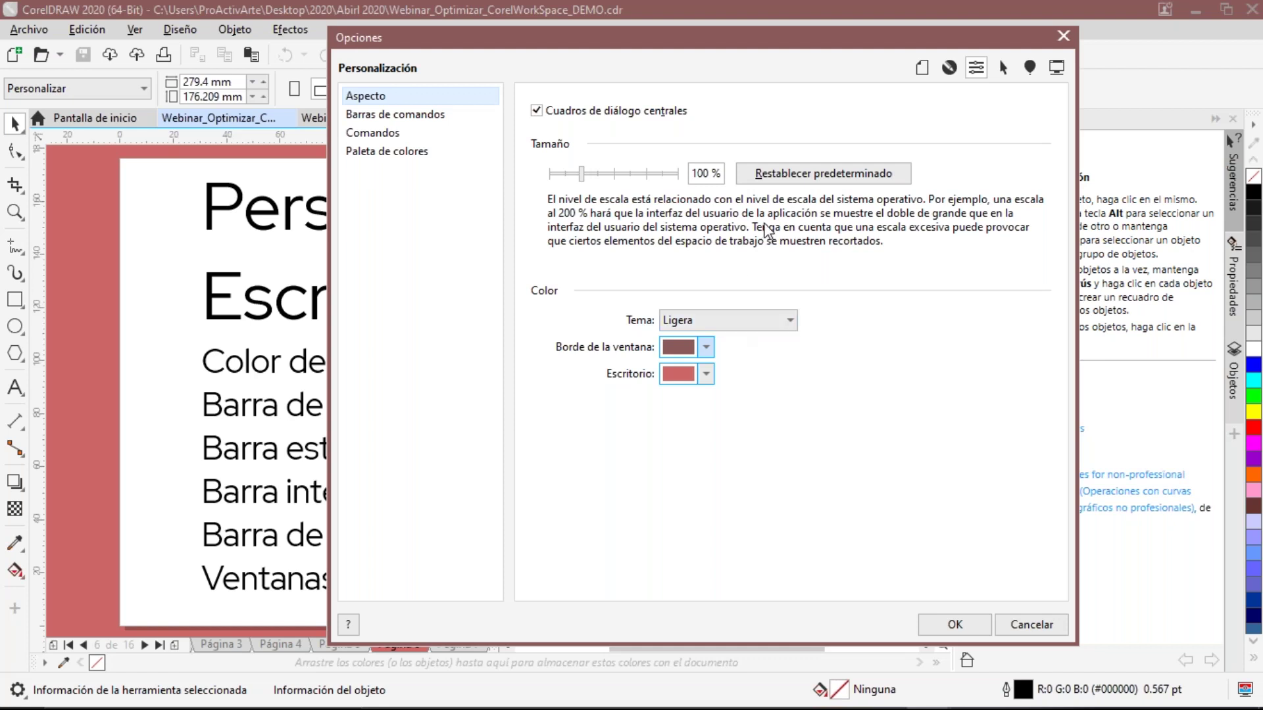
click(701, 322)
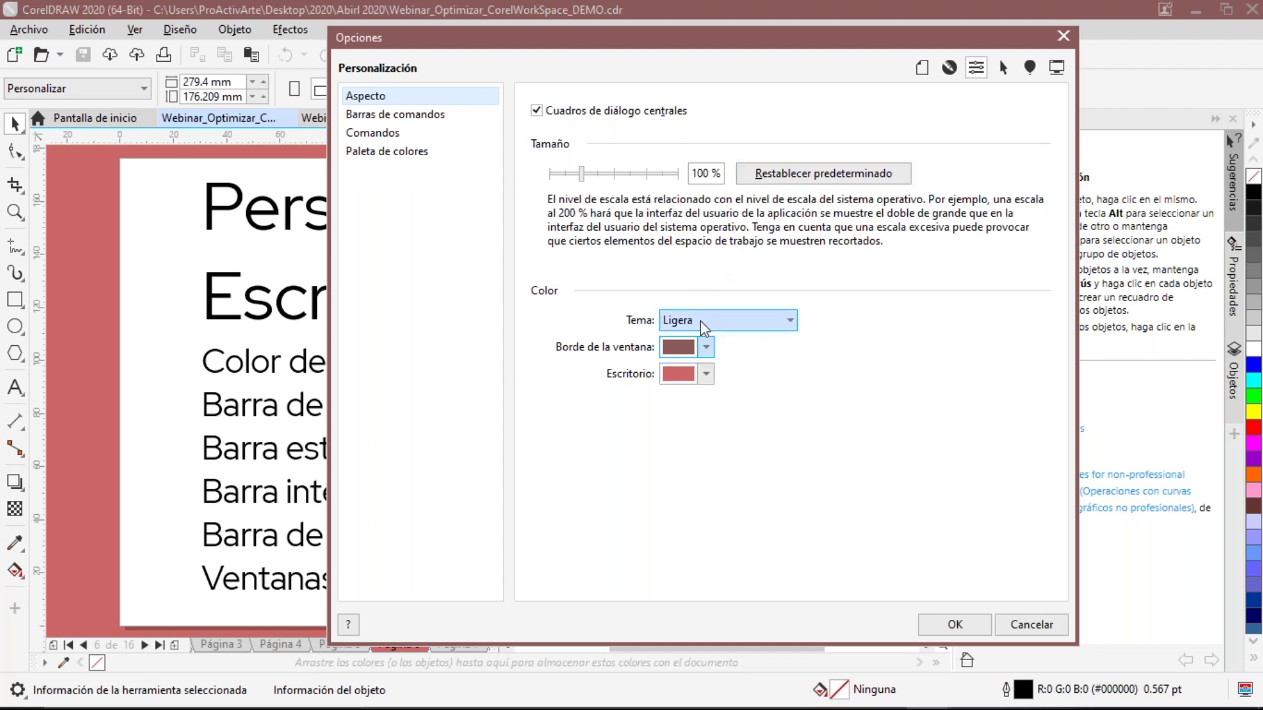
click(706, 383)
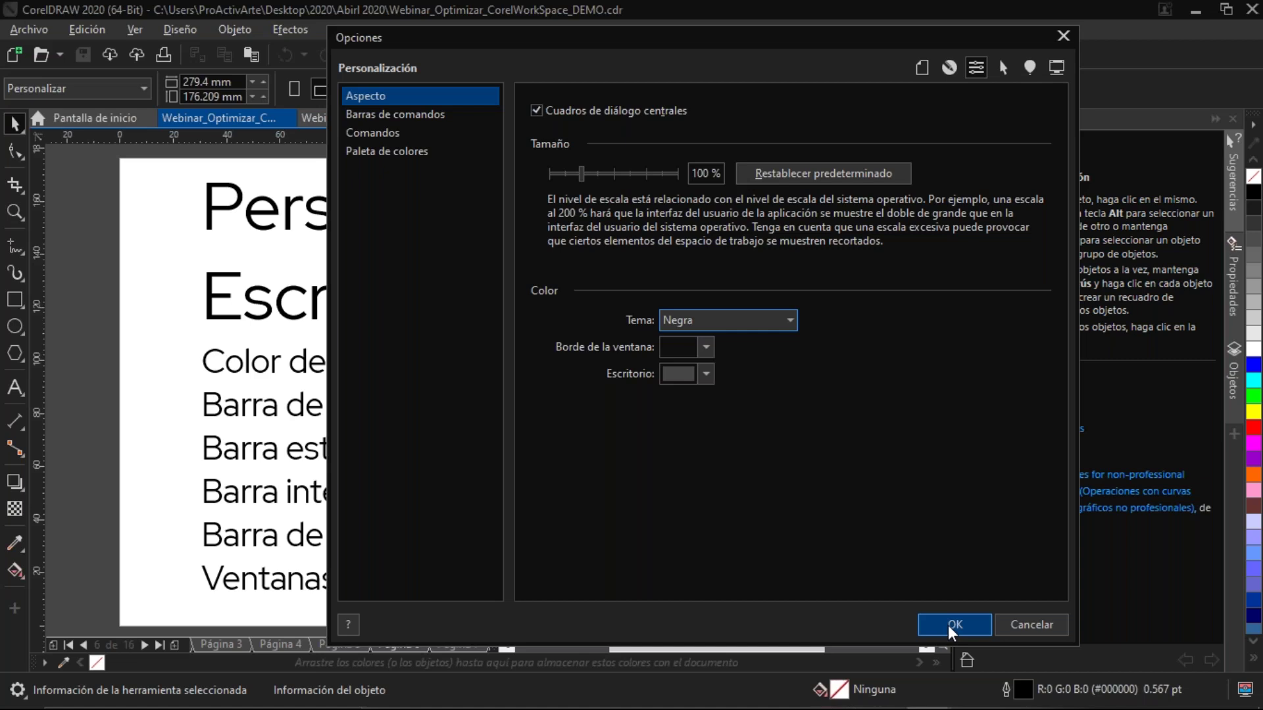
click(948, 625)
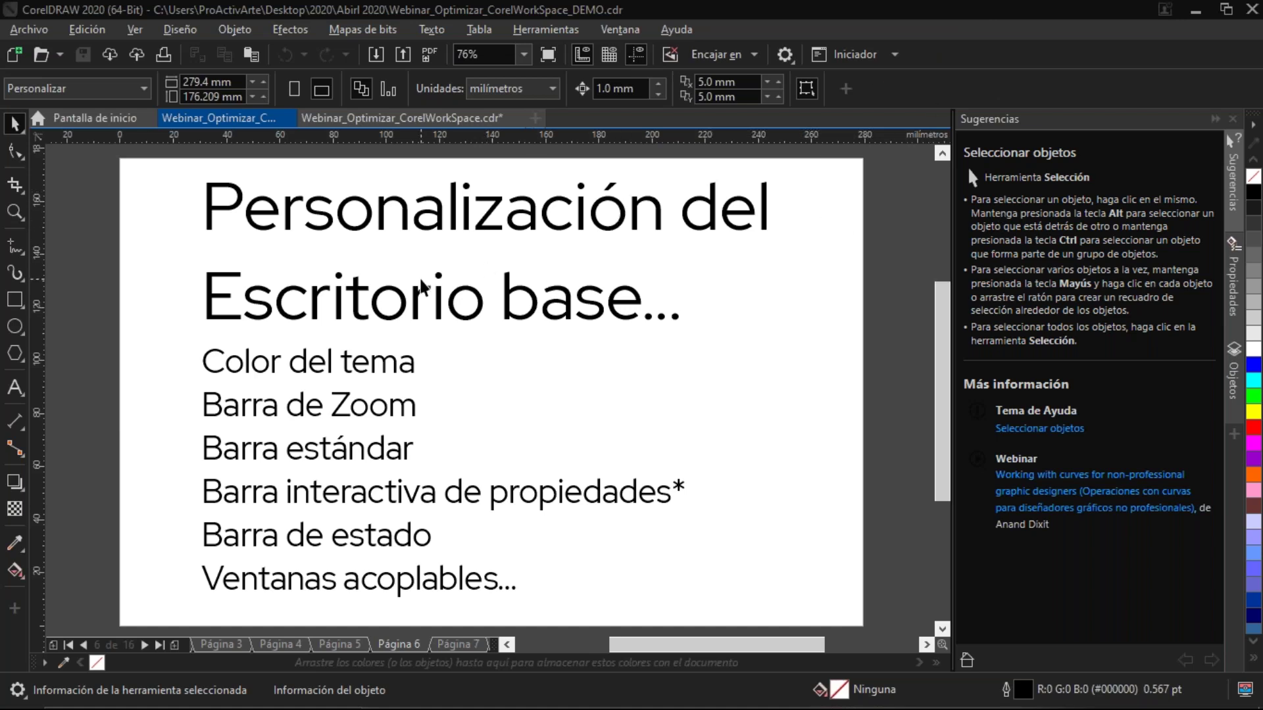
Show the Zoom toolbar and place it floating over the title text on the page
click(524, 53)
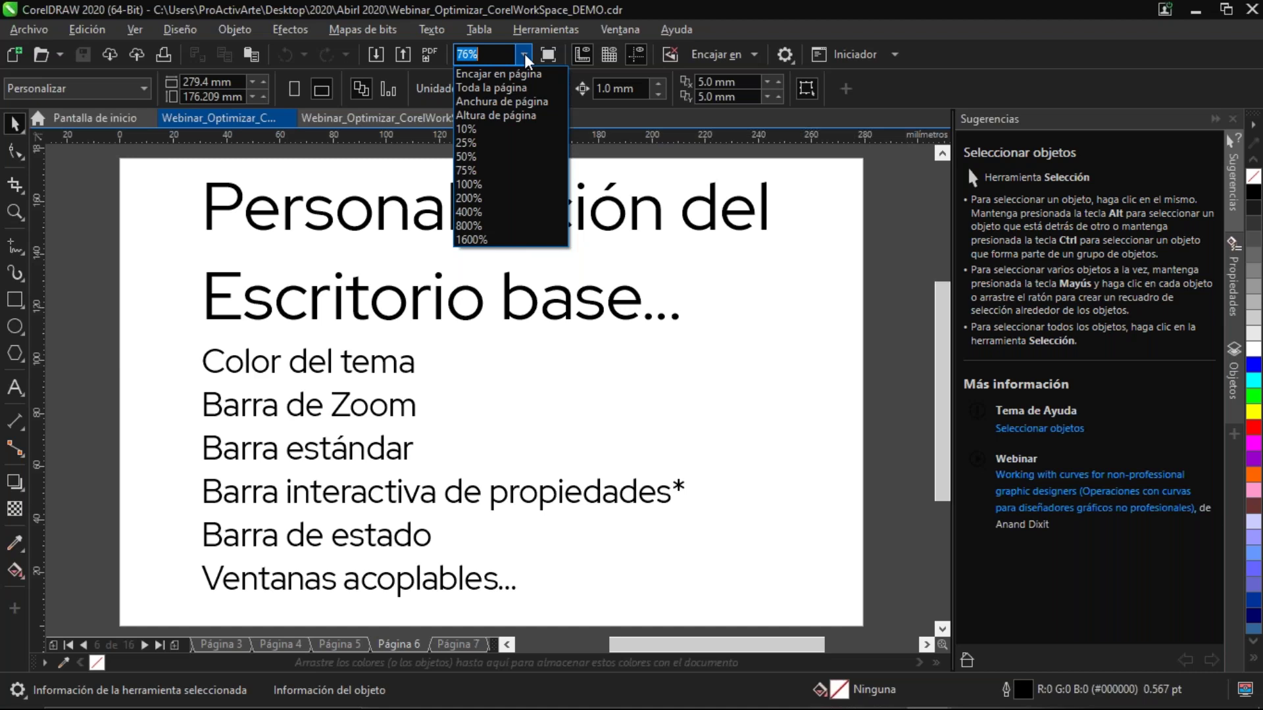
click(523, 54)
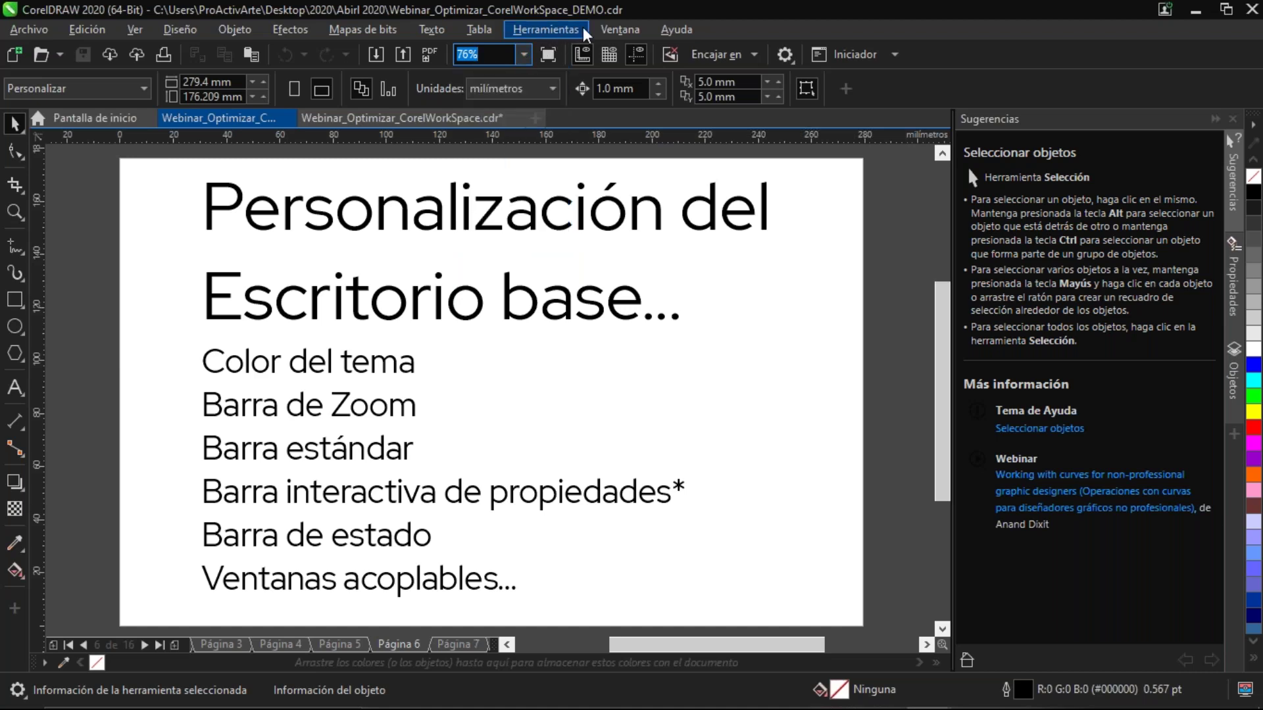
click(617, 32)
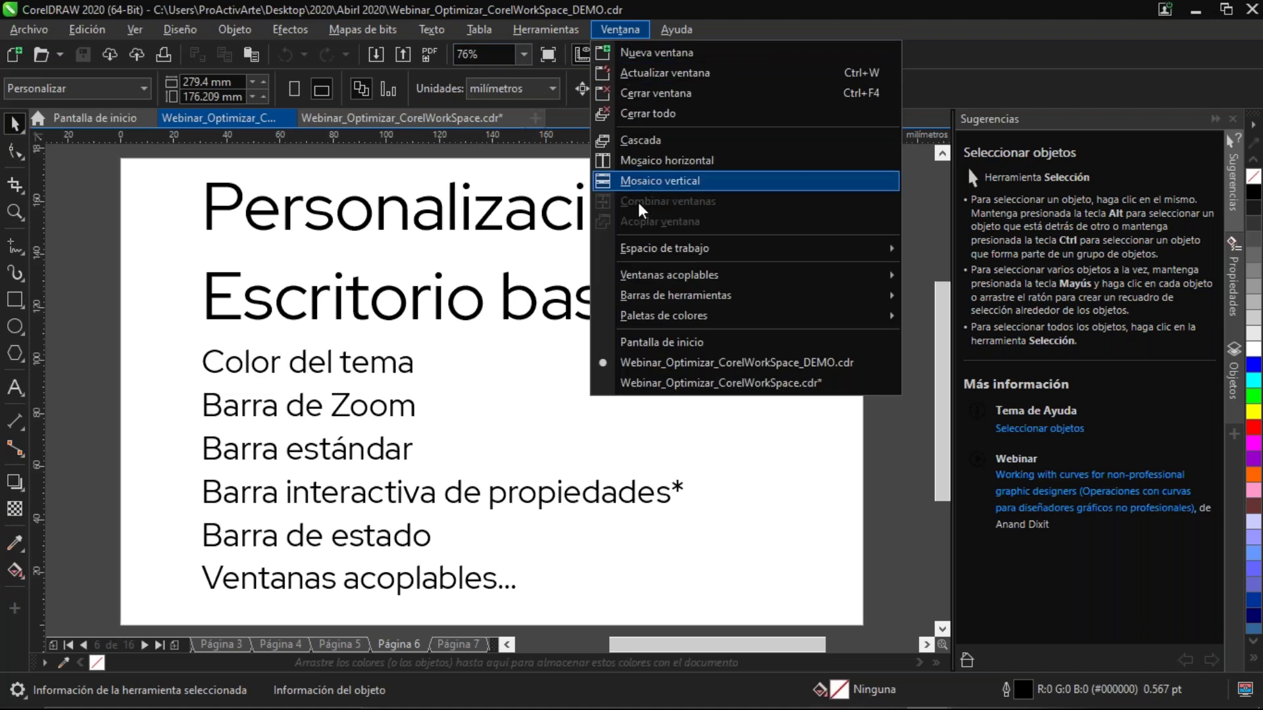
mouse_move(646, 289)
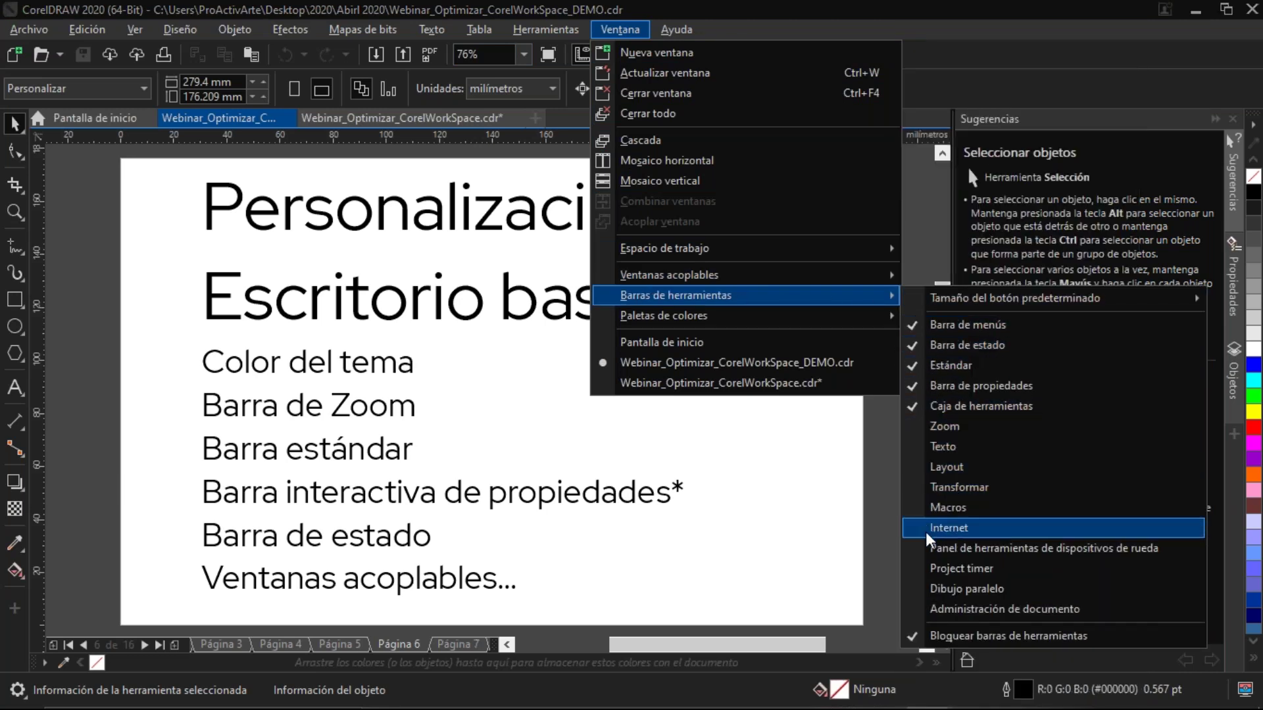
click(917, 425)
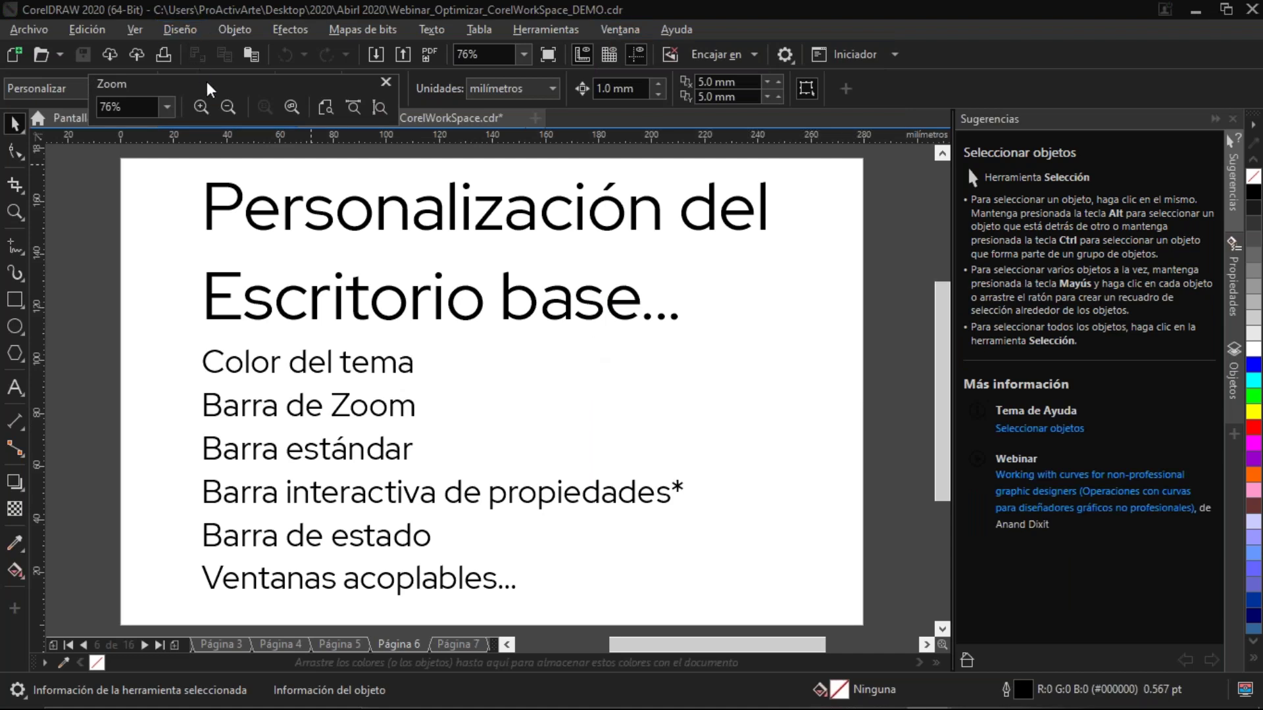
drag(212, 85, 531, 219)
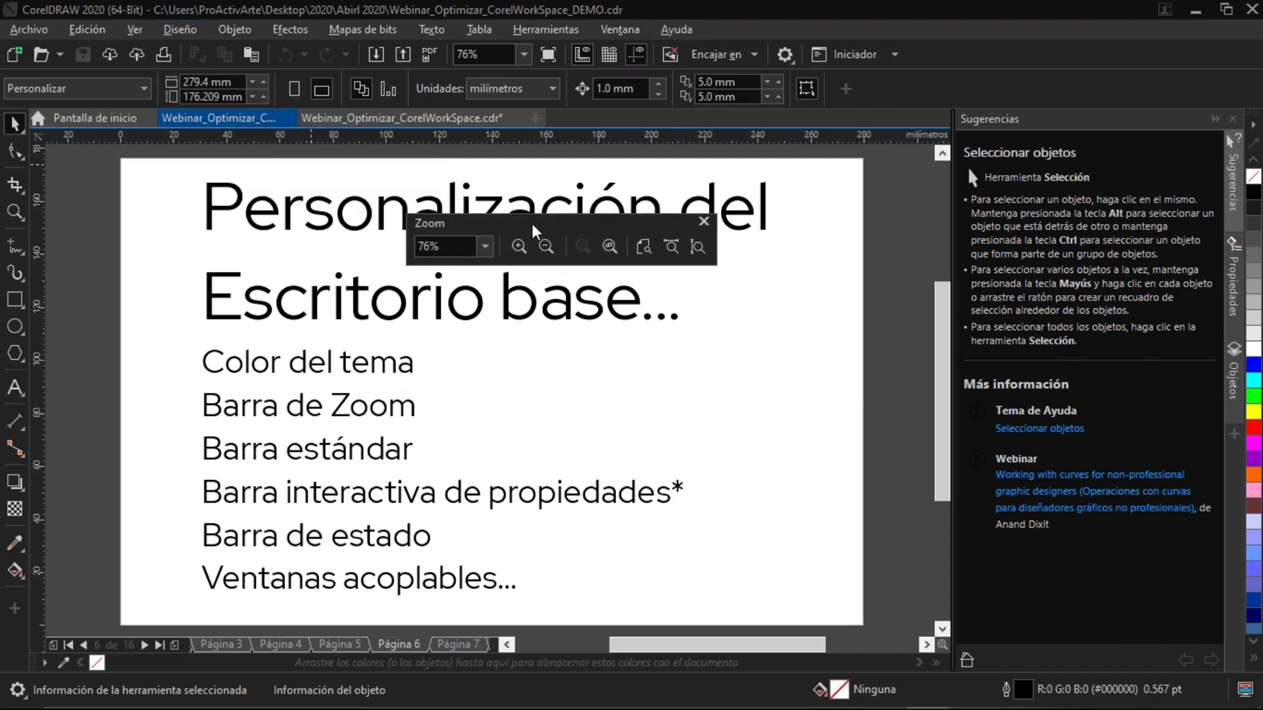
Try the Zoom toolbar's level list, zoom in and out, and the page, page-width and page-height zooms
click(481, 248)
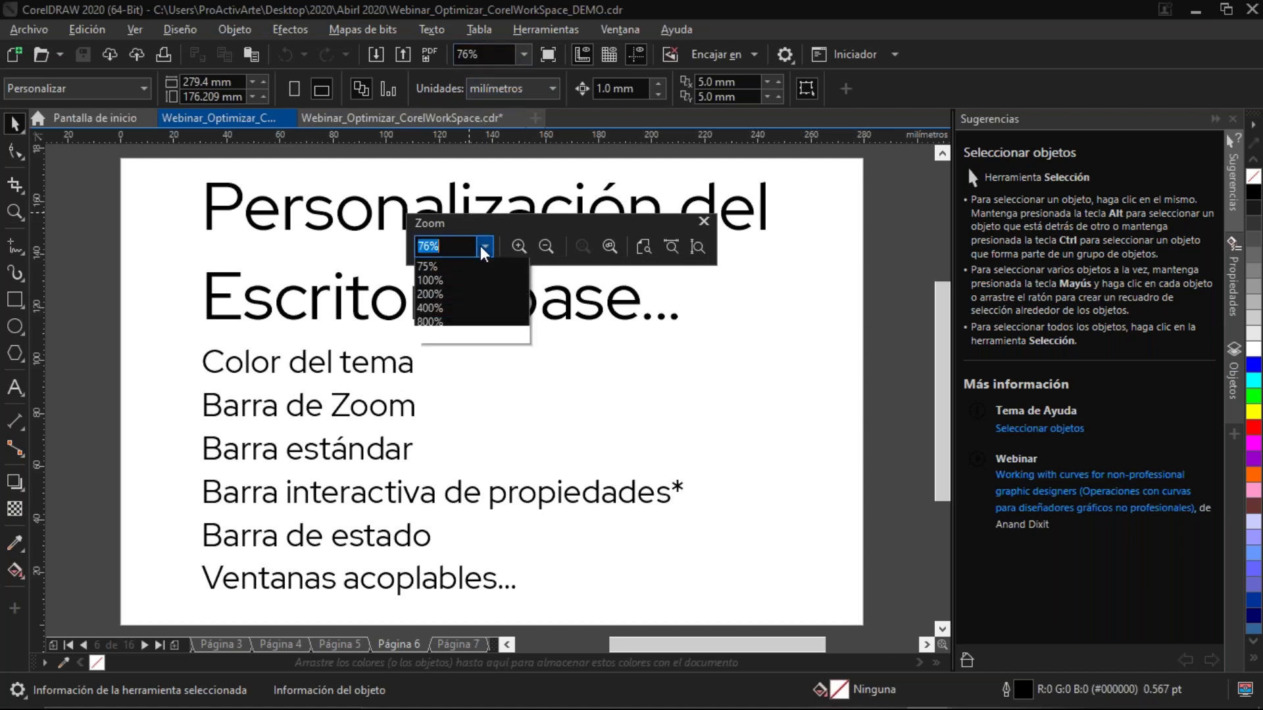
click(483, 245)
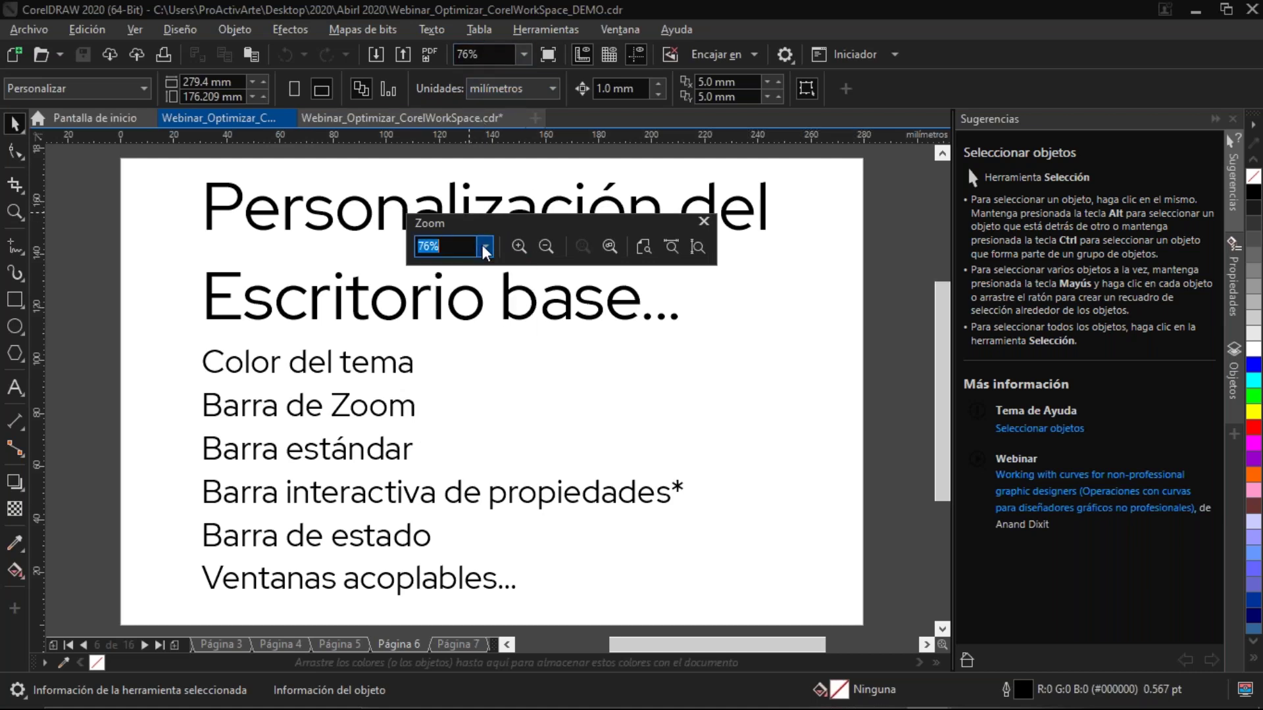
click(518, 246)
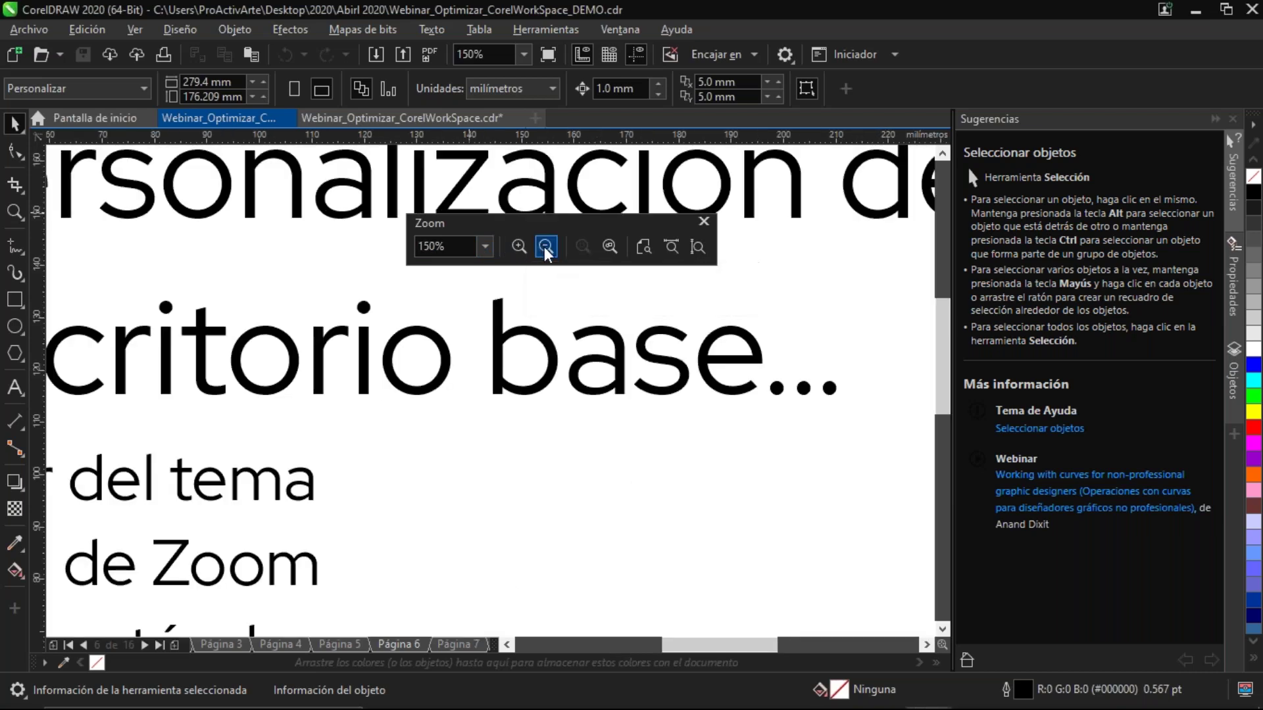
click(545, 246)
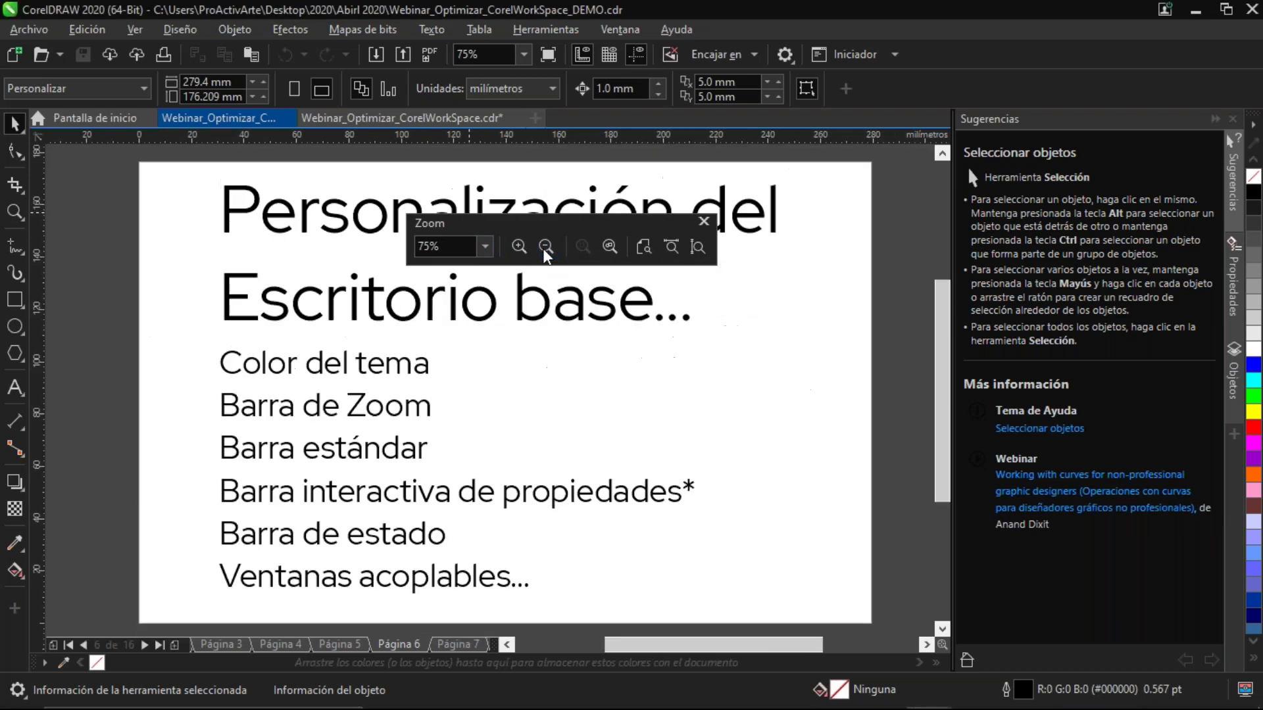
click(607, 248)
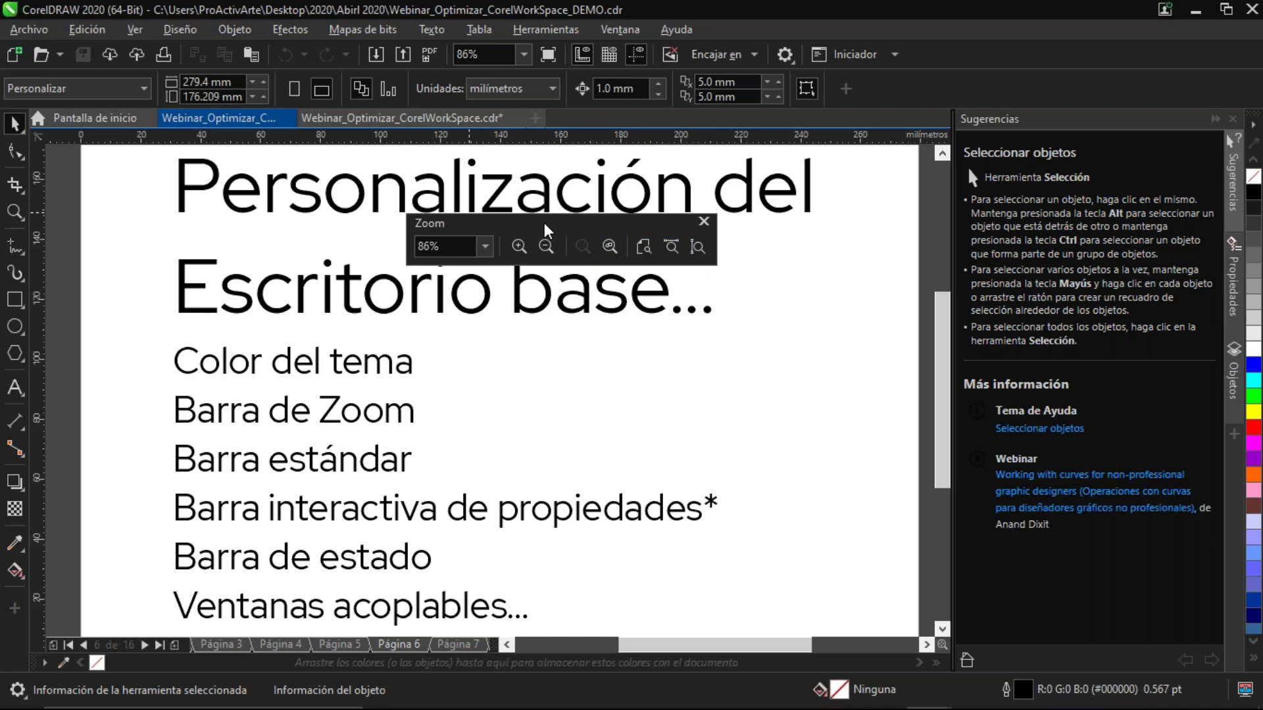
click(487, 244)
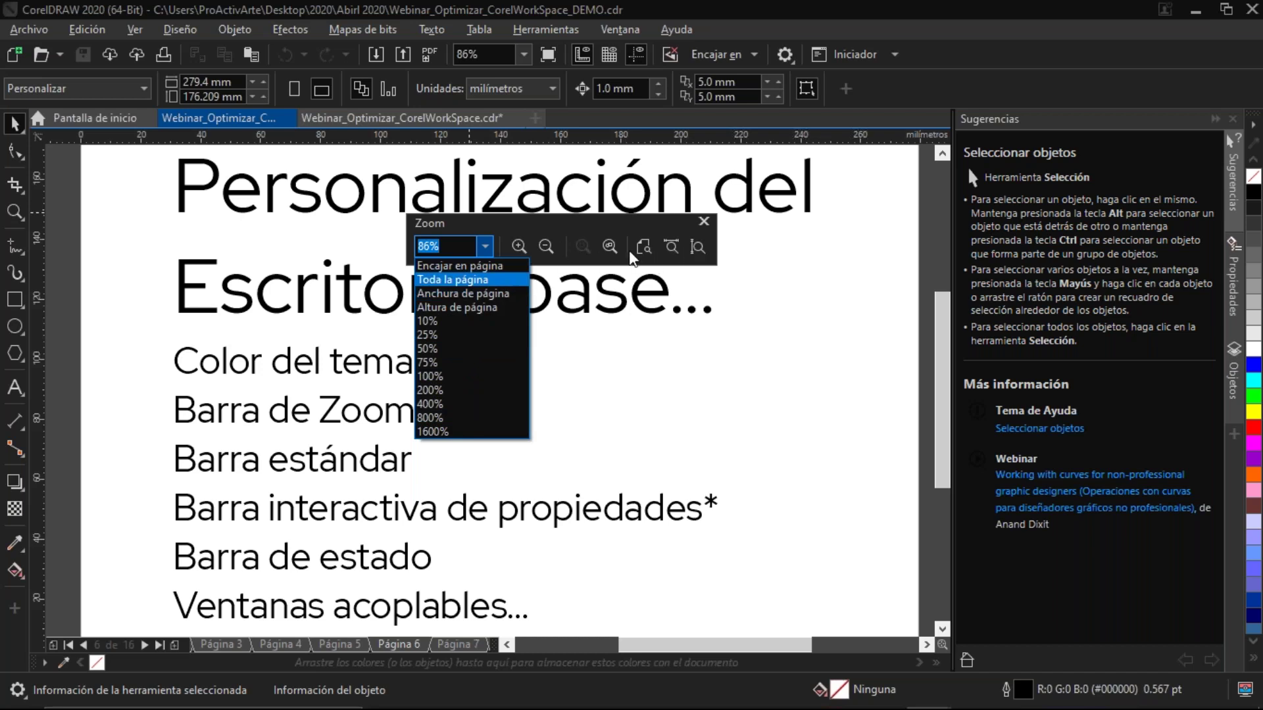
click(564, 223)
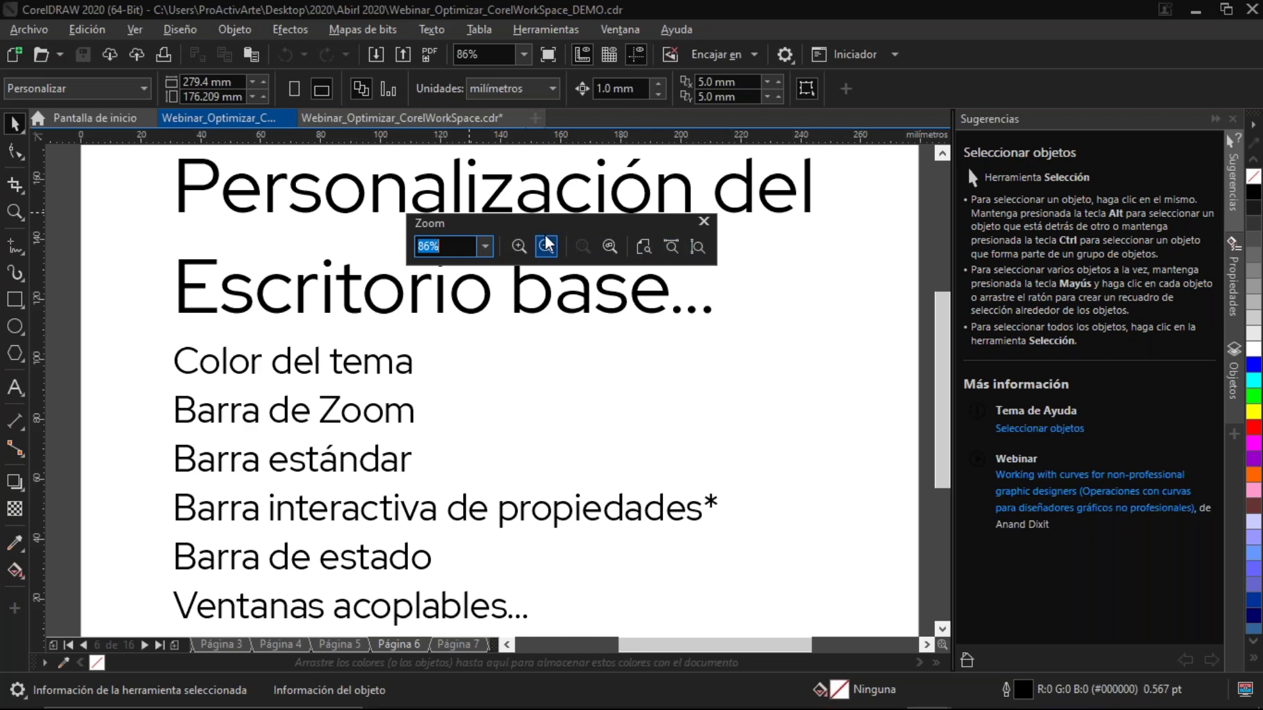
click(672, 246)
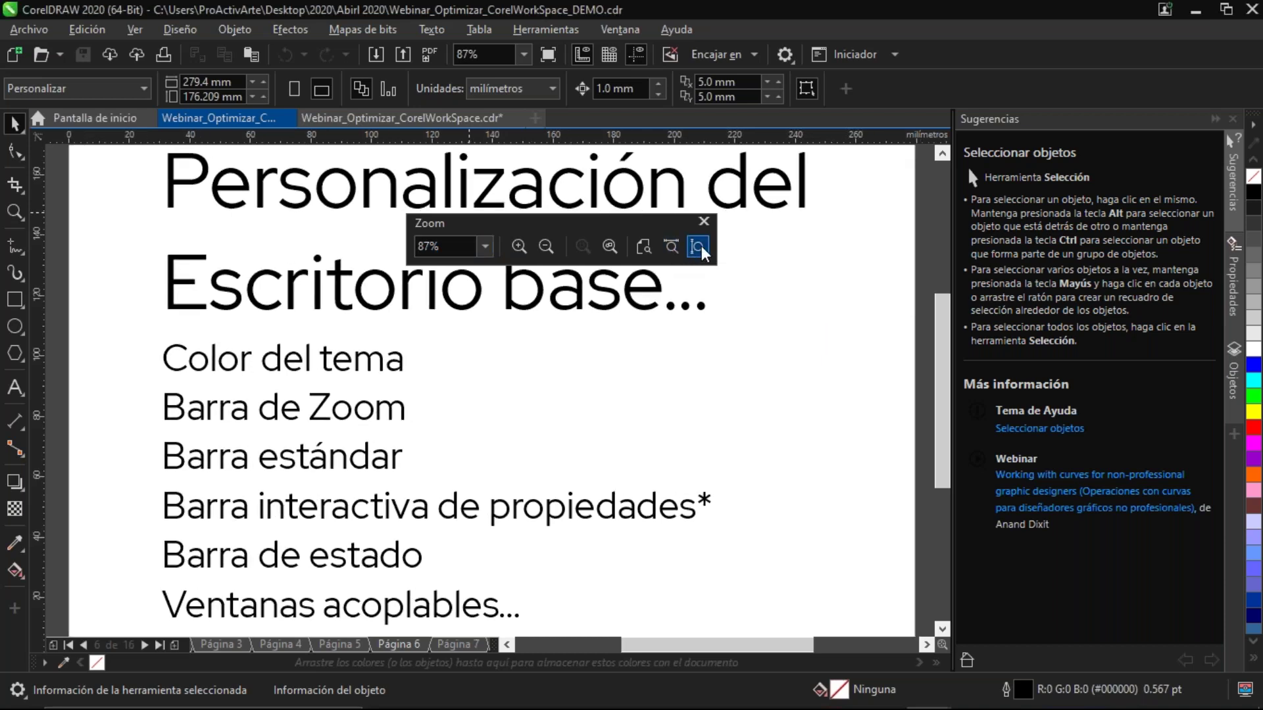
click(699, 247)
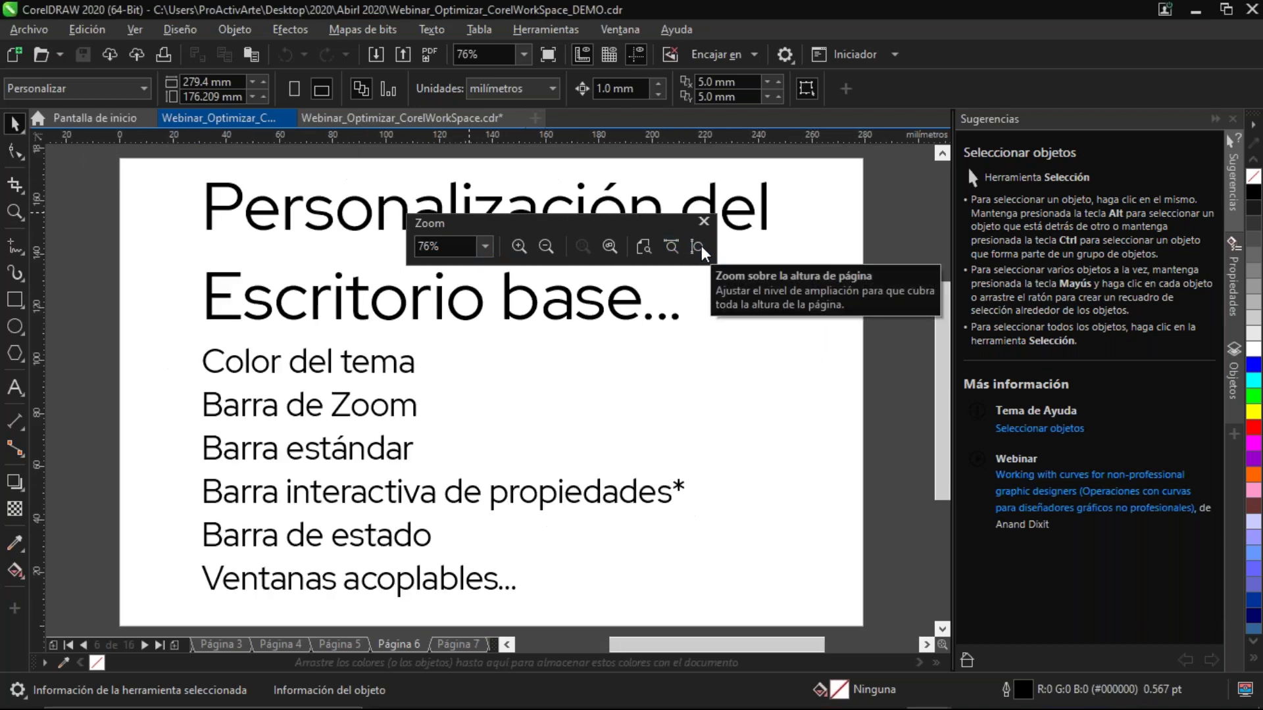
Dock the floating Zoom toolbar in the same row as the Estándar toolbar
drag(539, 221, 583, 238)
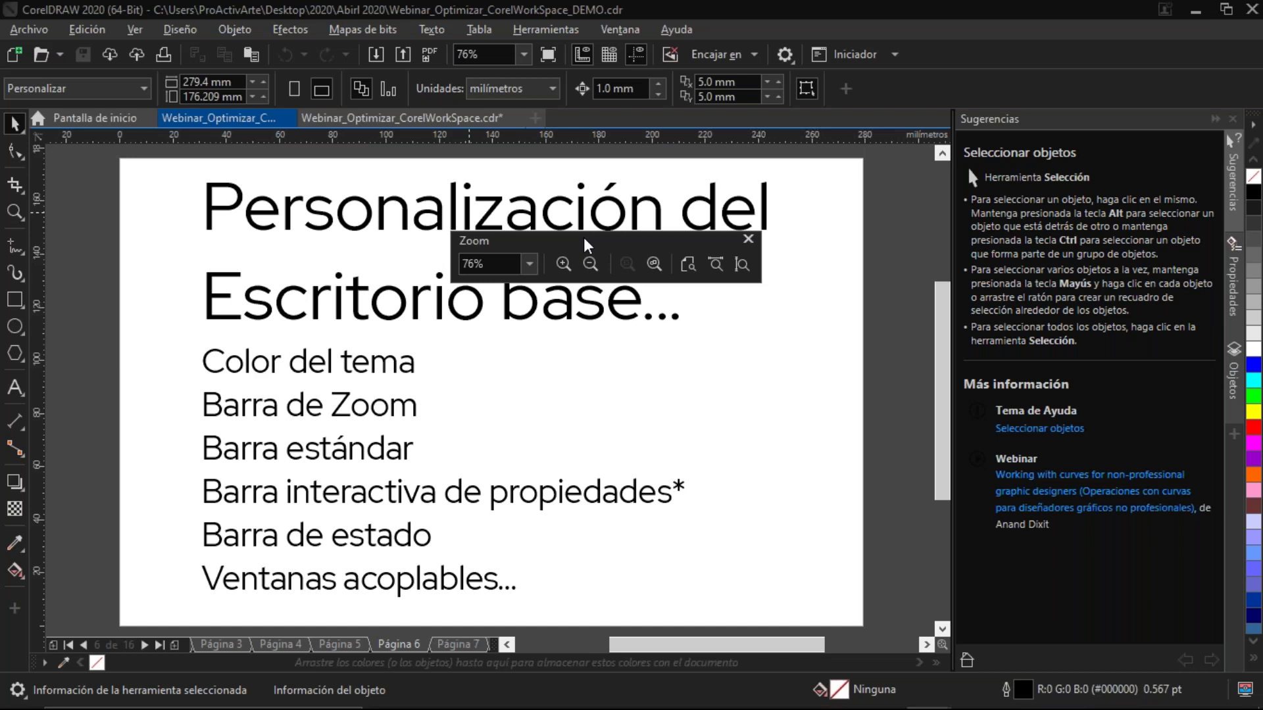
mouse_move(583, 238)
mouse_down()
mouse_move(614, 244)
mouse_move(721, 215)
mouse_move(646, 173)
mouse_move(571, 226)
mouse_move(580, 245)
mouse_move(791, 325)
mouse_move(1132, 322)
mouse_move(1257, 360)
mouse_move(3, 359)
mouse_move(107, 342)
mouse_move(268, 172)
mouse_move(278, 113)
mouse_move(302, 670)
mouse_move(537, 353)
mouse_move(576, 326)
mouse_move(595, 281)
mouse_move(637, 245)
mouse_move(879, 132)
mouse_move(947, 56)
mouse_move(467, 37)
mouse_move(392, 58)
mouse_move(605, 62)
mouse_move(581, 62)
mouse_move(652, 233)
mouse_move(720, 214)
mouse_move(866, 121)
mouse_move(1020, 57)
mouse_move(902, 177)
mouse_move(866, 179)
mouse_move(995, 63)
mouse_up()
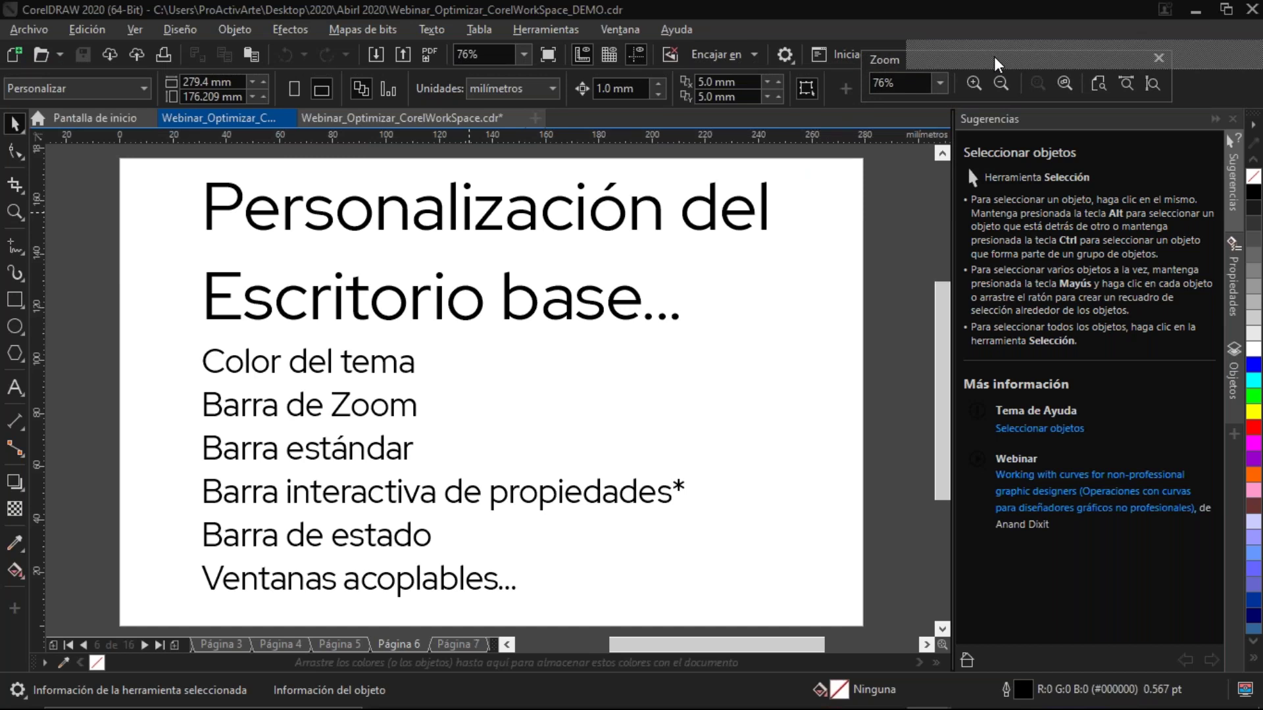
drag(993, 56, 993, 57)
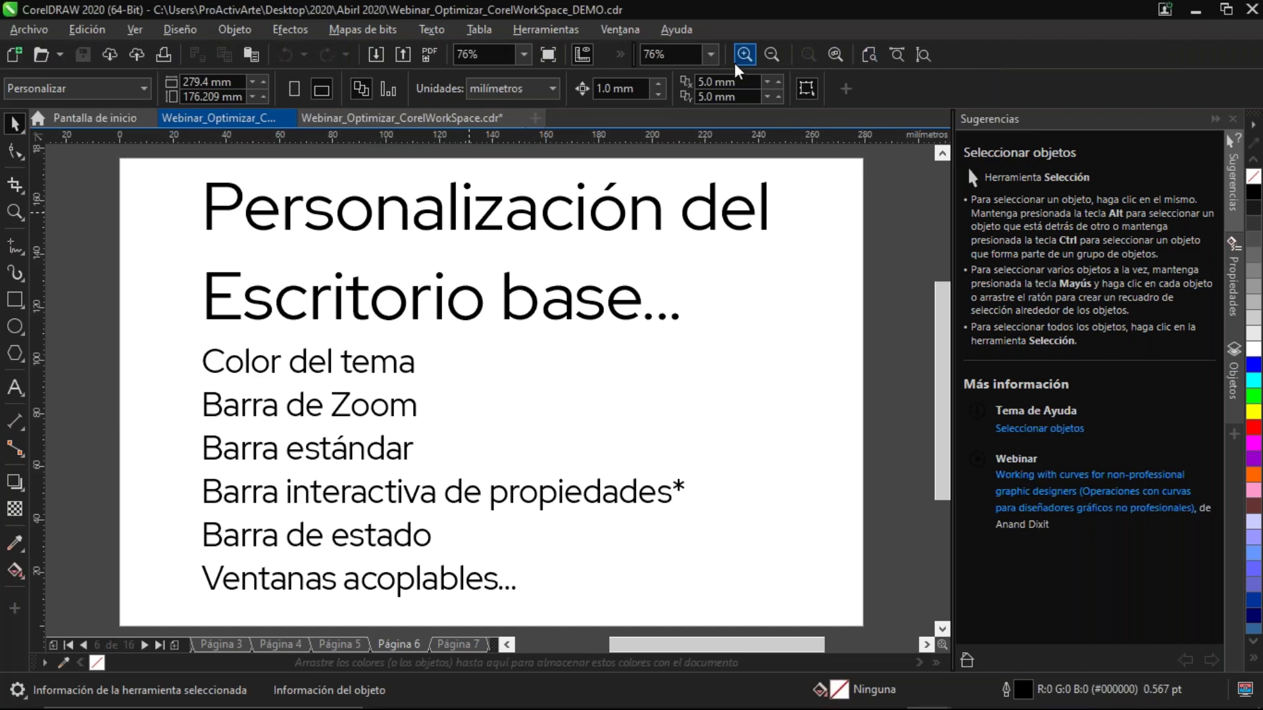
Check the Estándar toolbar's hidden commands and shift the docked Zoom toolbar past the Iniciador control so they all fit
click(621, 54)
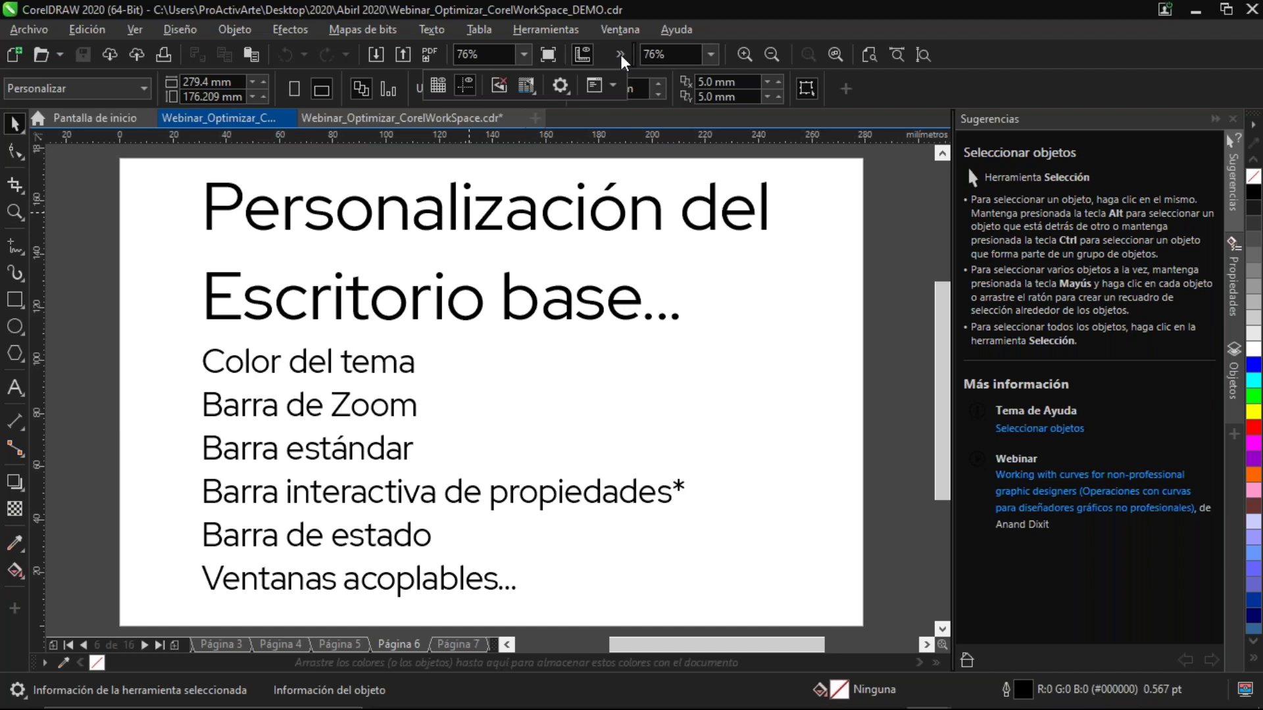
click(620, 54)
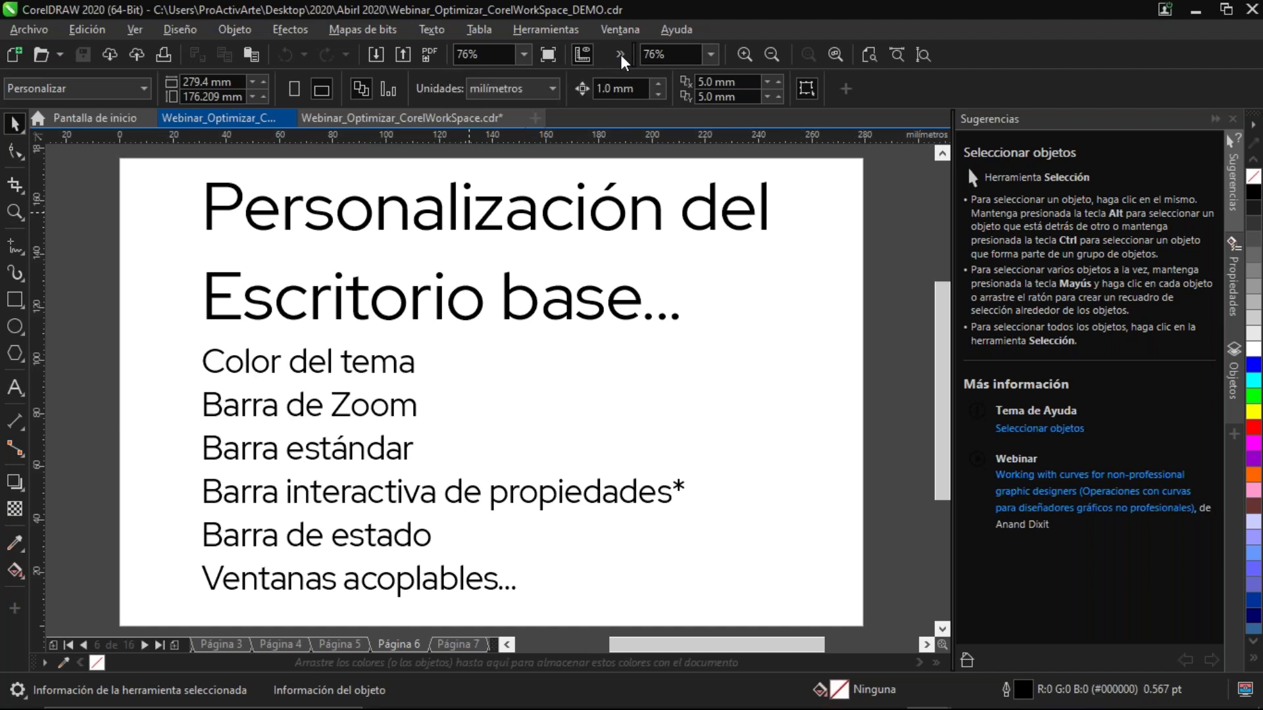
click(620, 54)
click(620, 54)
click(620, 54)
click(621, 53)
drag(633, 54, 942, 54)
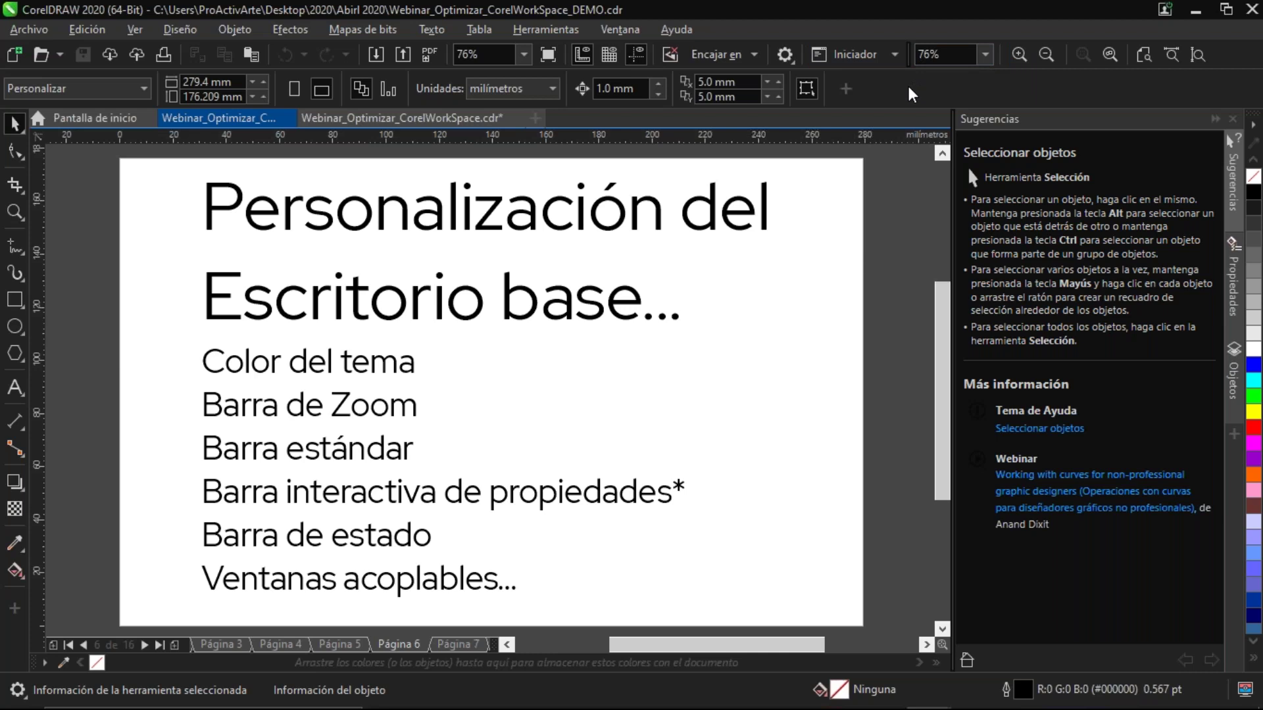
Show the Dibujo paralelo toolbar and place it floating over the page's upper-left corner
right_click(862, 90)
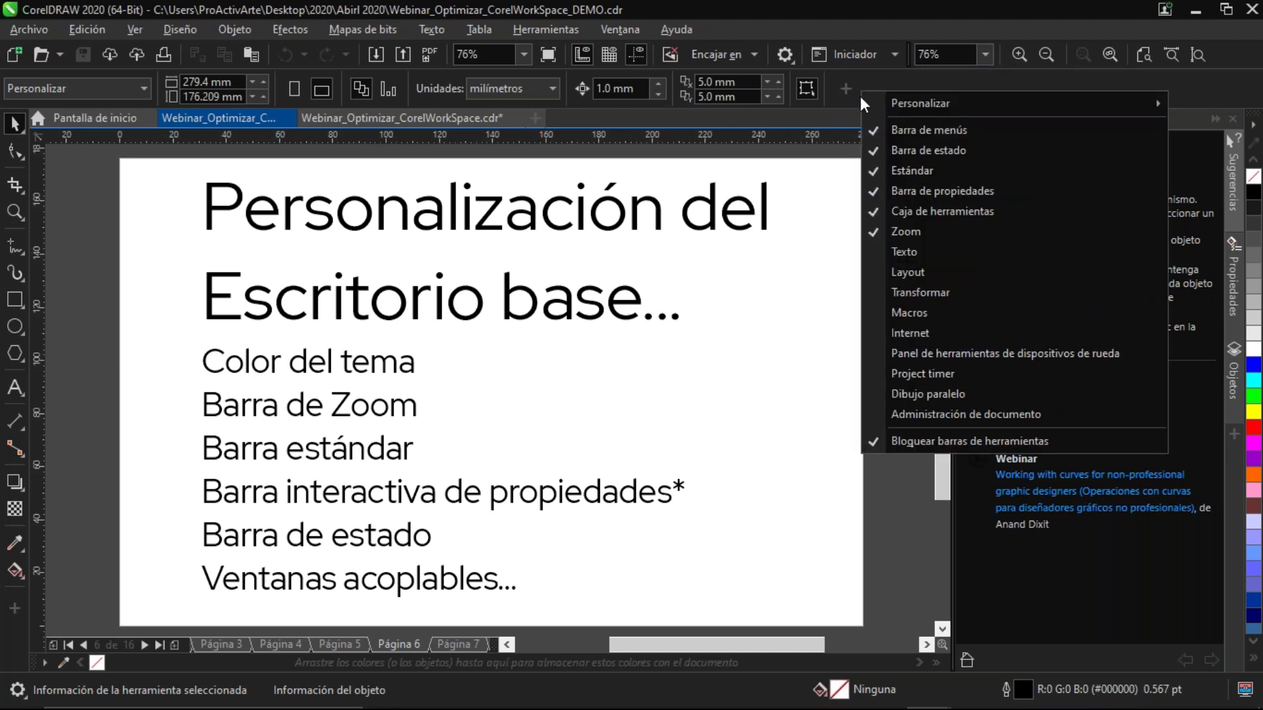
click(924, 397)
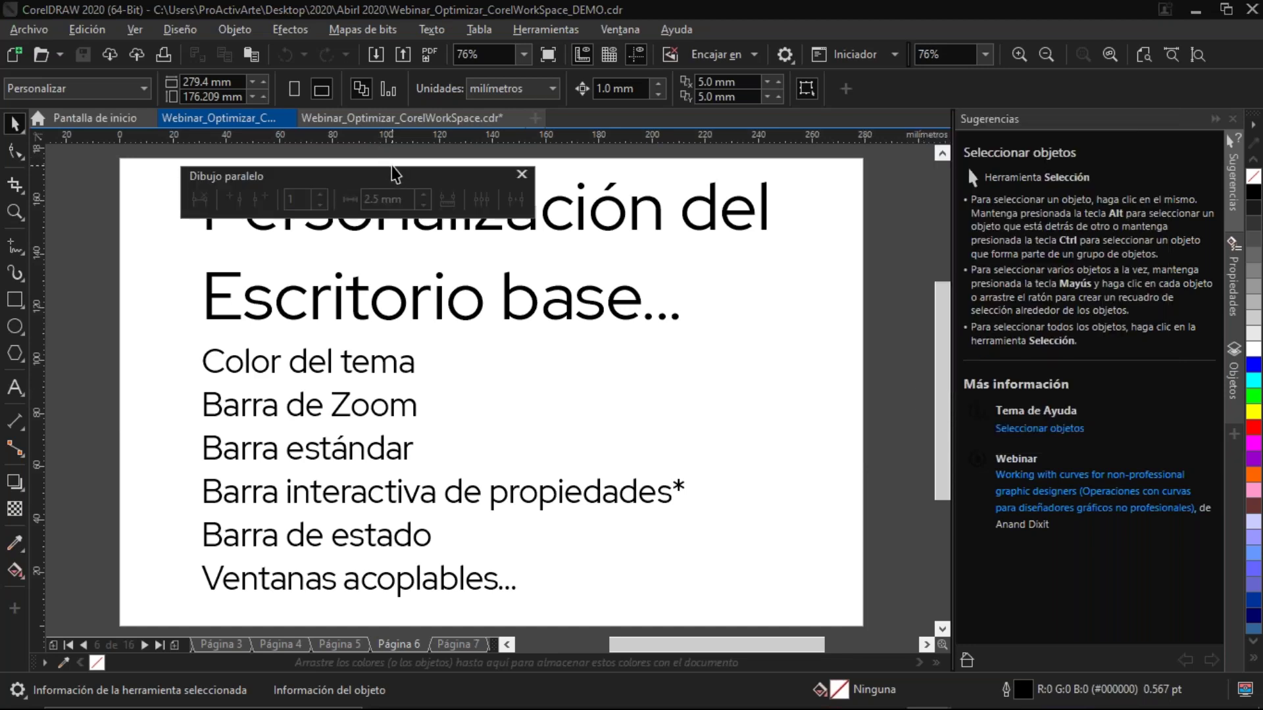
drag(393, 172, 271, 179)
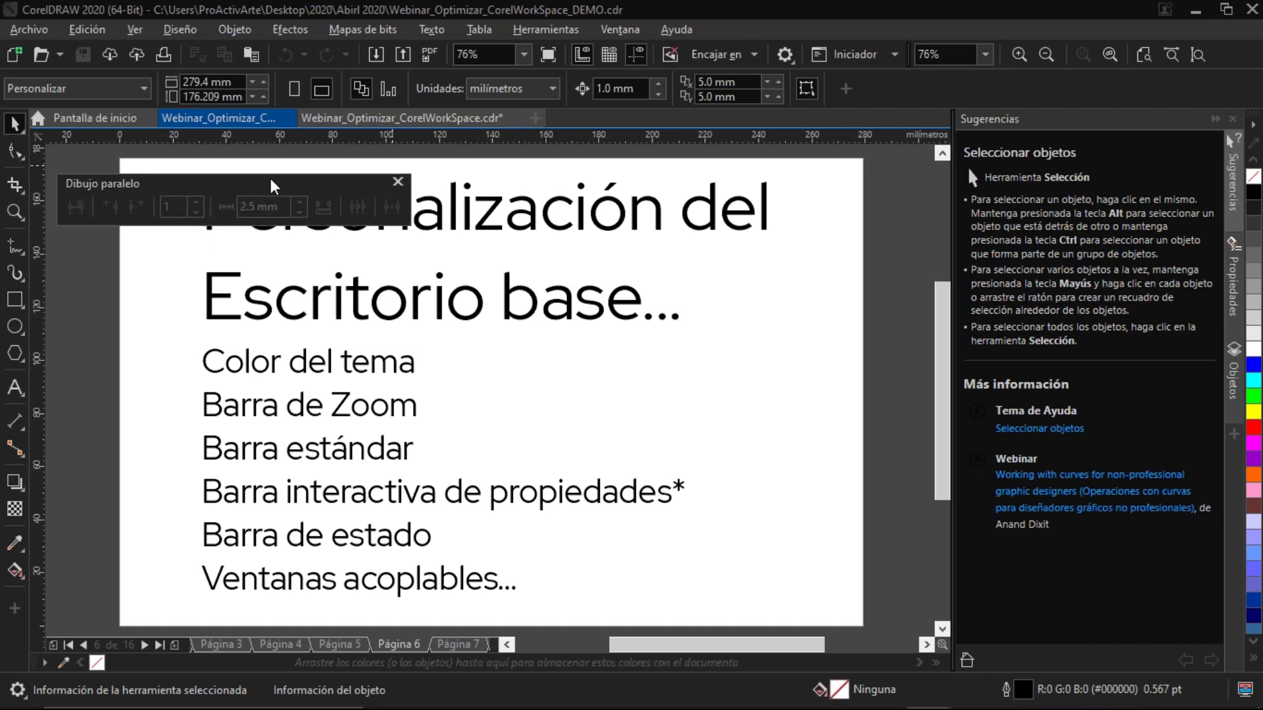
drag(270, 179, 286, 174)
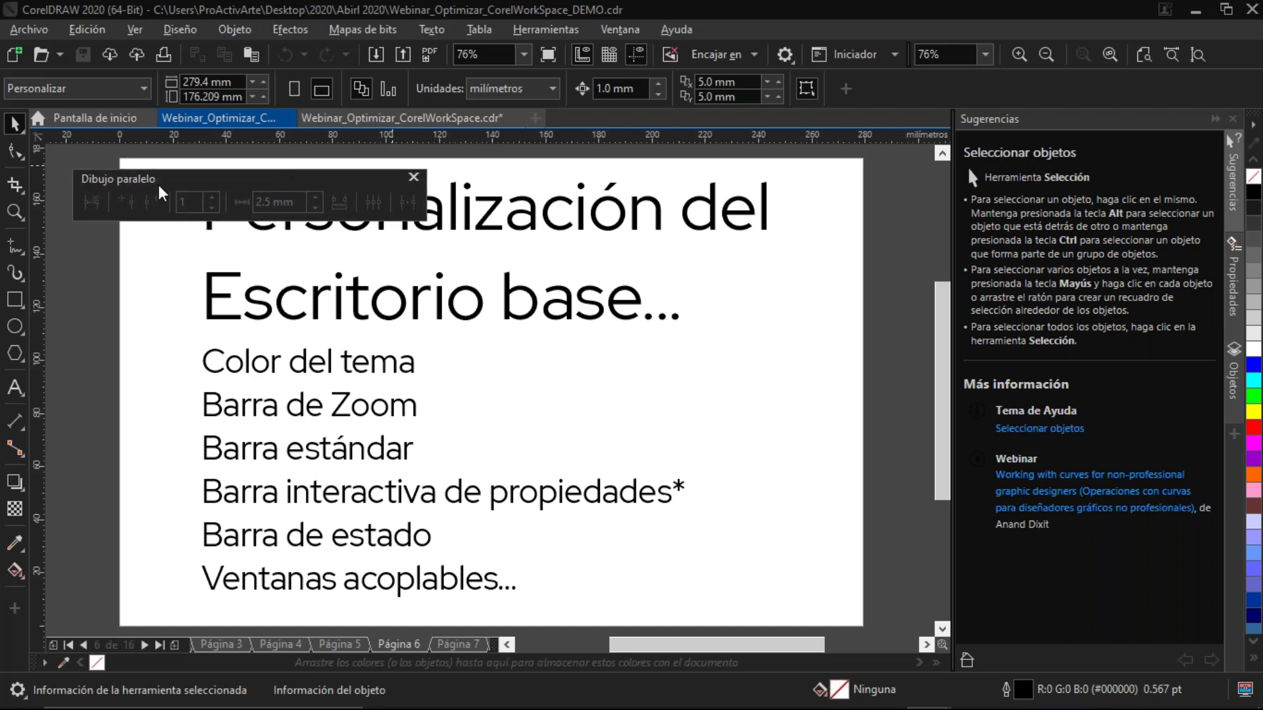
Draw a wavy freehand curve about 102 × 54 mm with one parallel line at 2.5 mm, and delete both lines
click(15, 246)
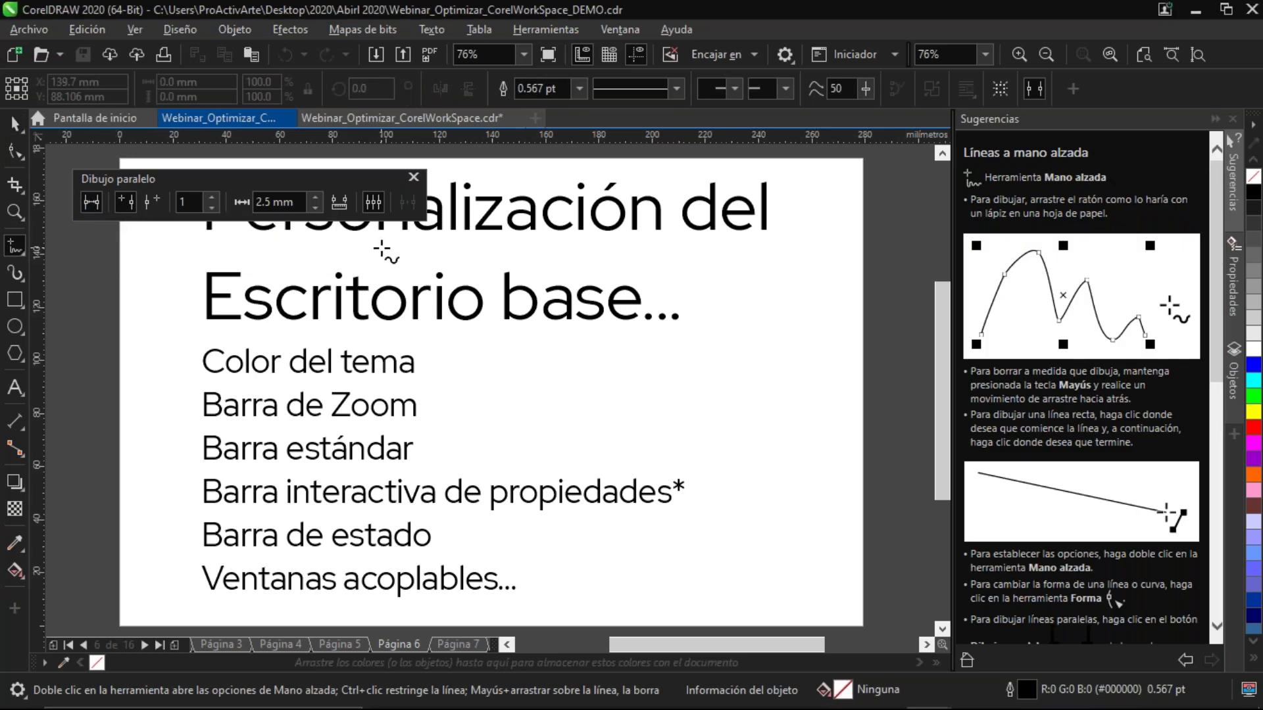
mouse_move(803, 291)
mouse_down()
mouse_move(759, 314)
mouse_move(721, 370)
mouse_move(610, 425)
mouse_move(534, 436)
mouse_up()
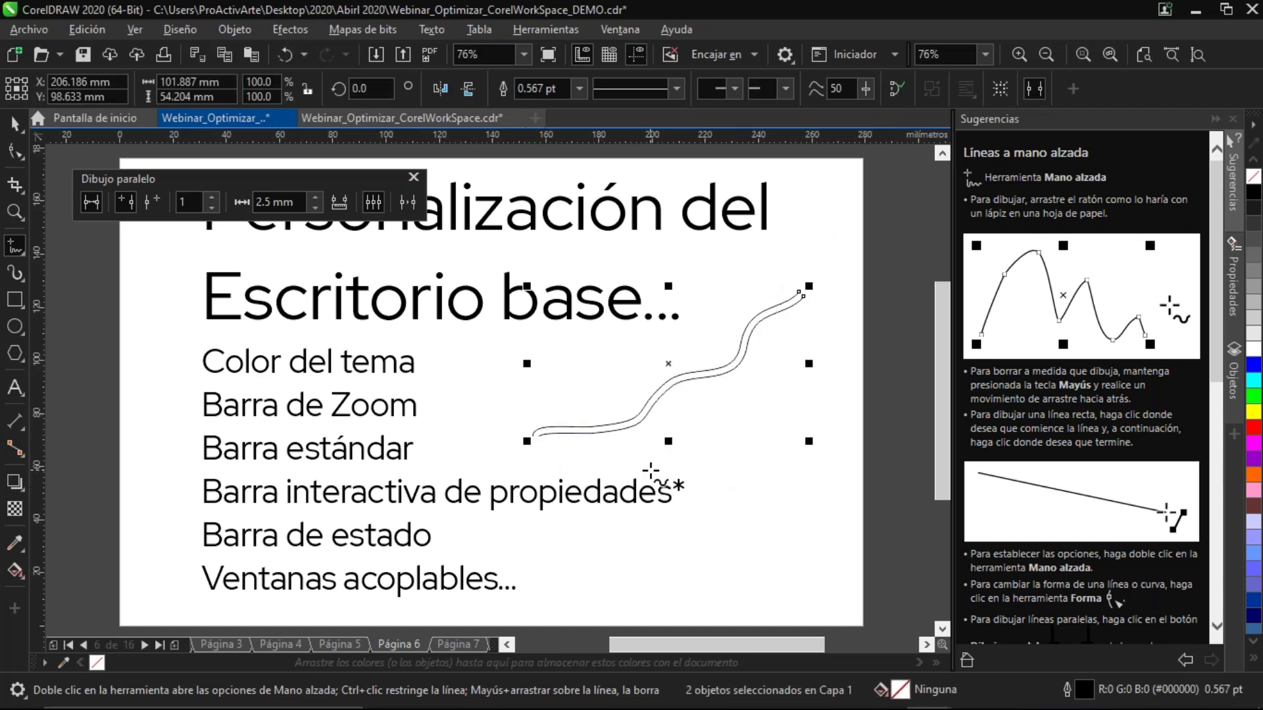
key(Delete)
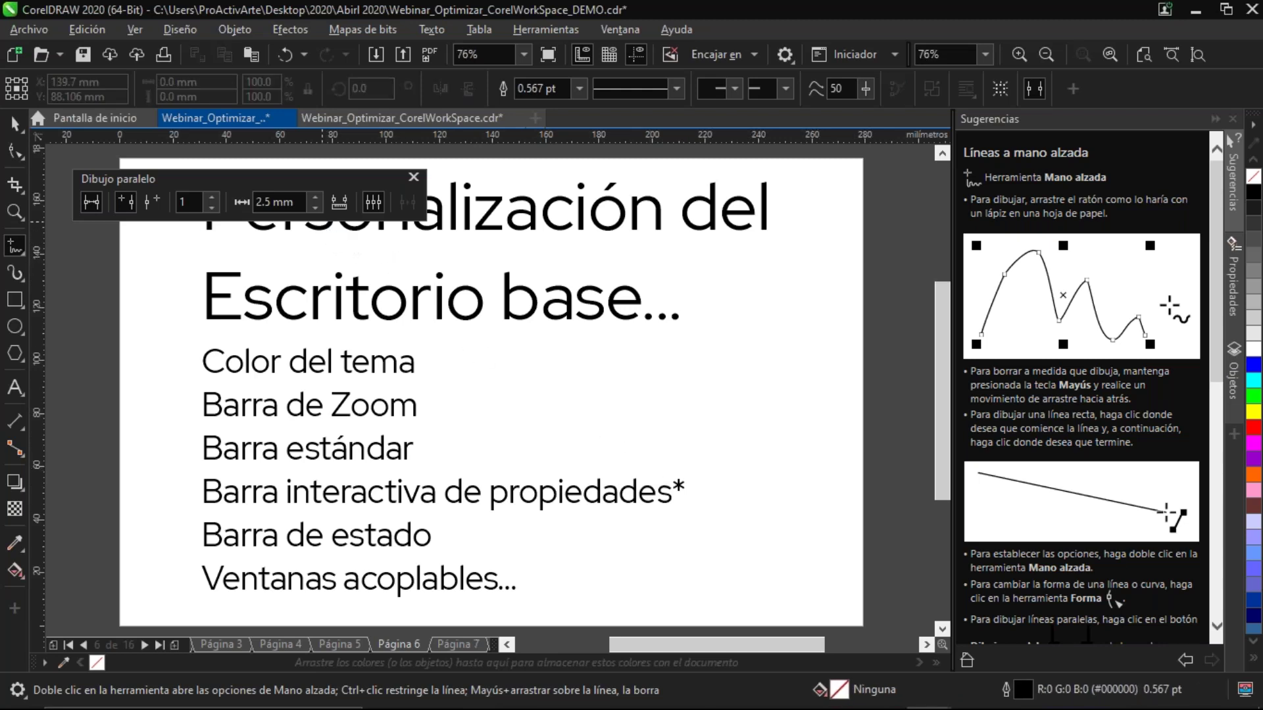
Set the number of parallel lines to 3, test with a slanted freehand stroke about 86 mm tall, delete it and turn parallel drawing off
click(212, 197)
click(212, 197)
mouse_move(742, 280)
mouse_down()
mouse_move(719, 382)
mouse_move(718, 506)
mouse_up()
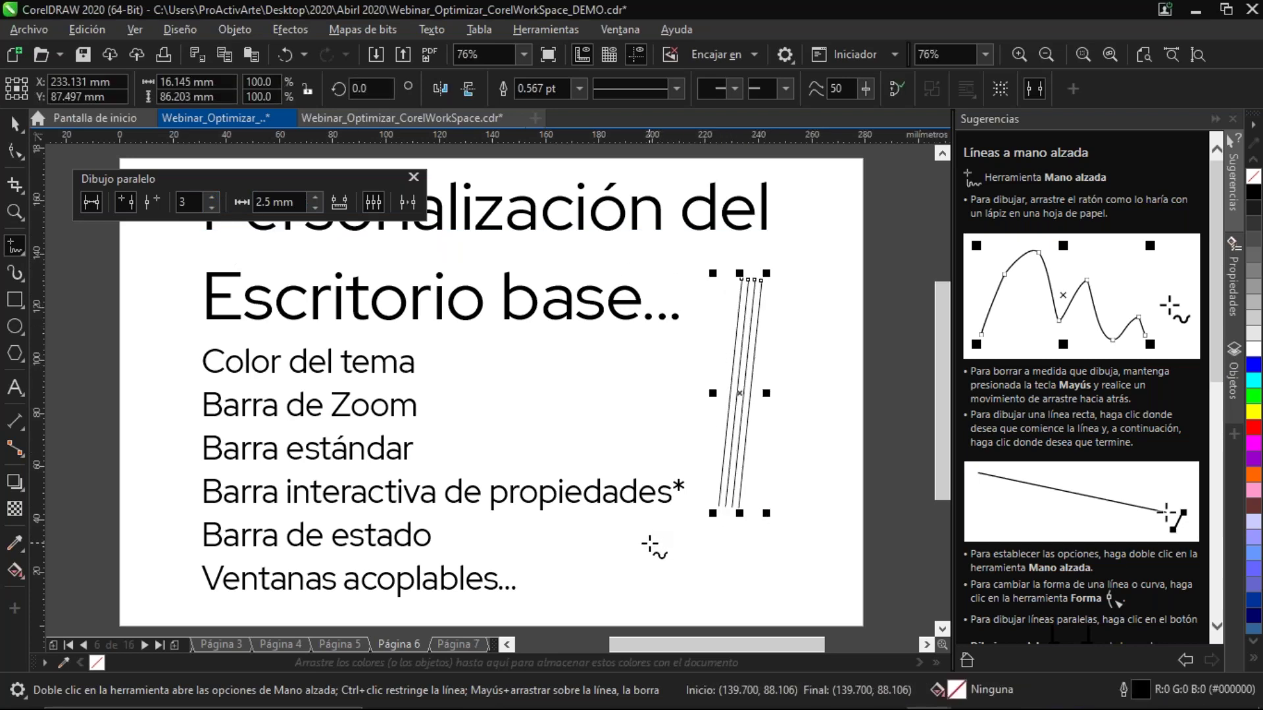
key(Delete)
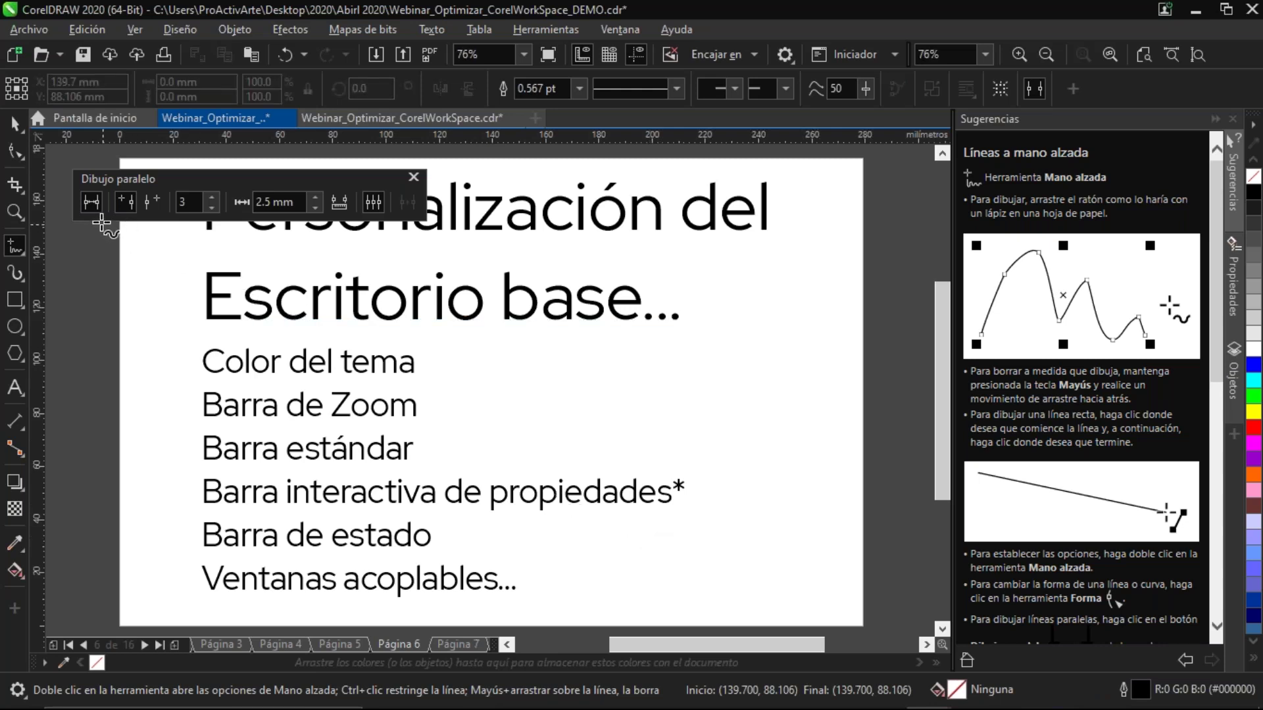
click(96, 199)
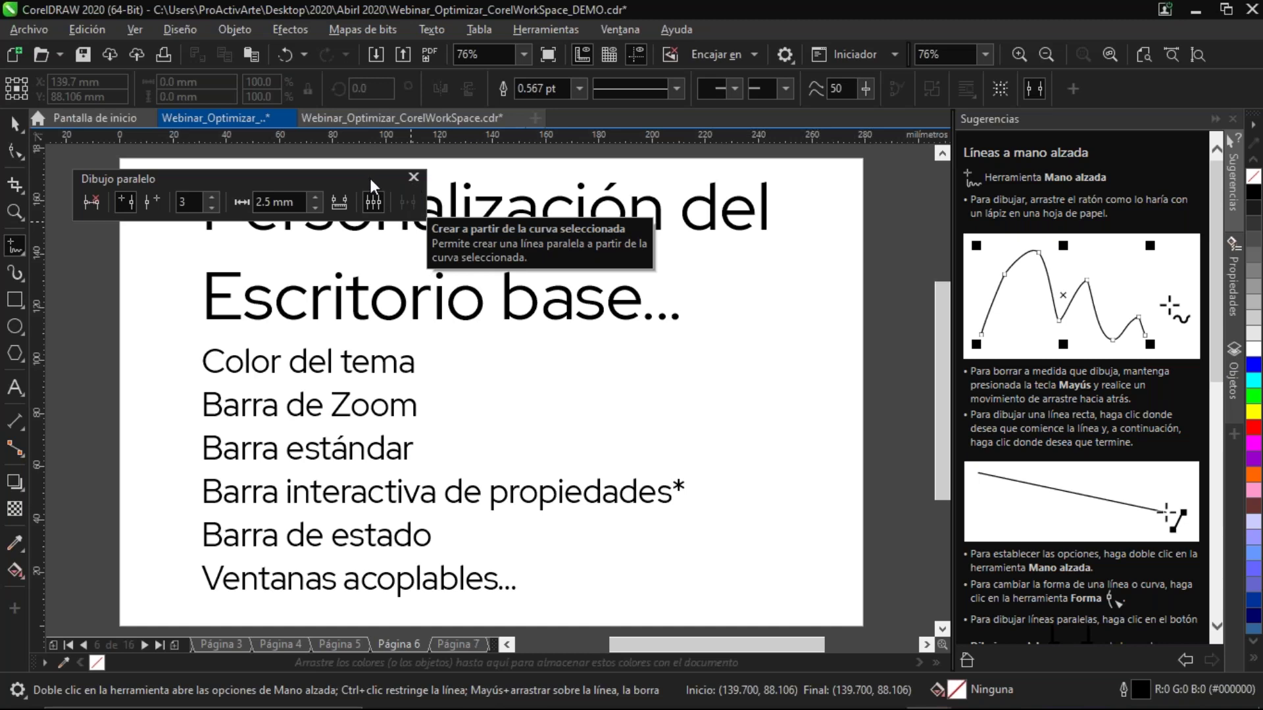
Close the floating Dibujo paralelo toolbar and switch back to the Selección tool
click(414, 179)
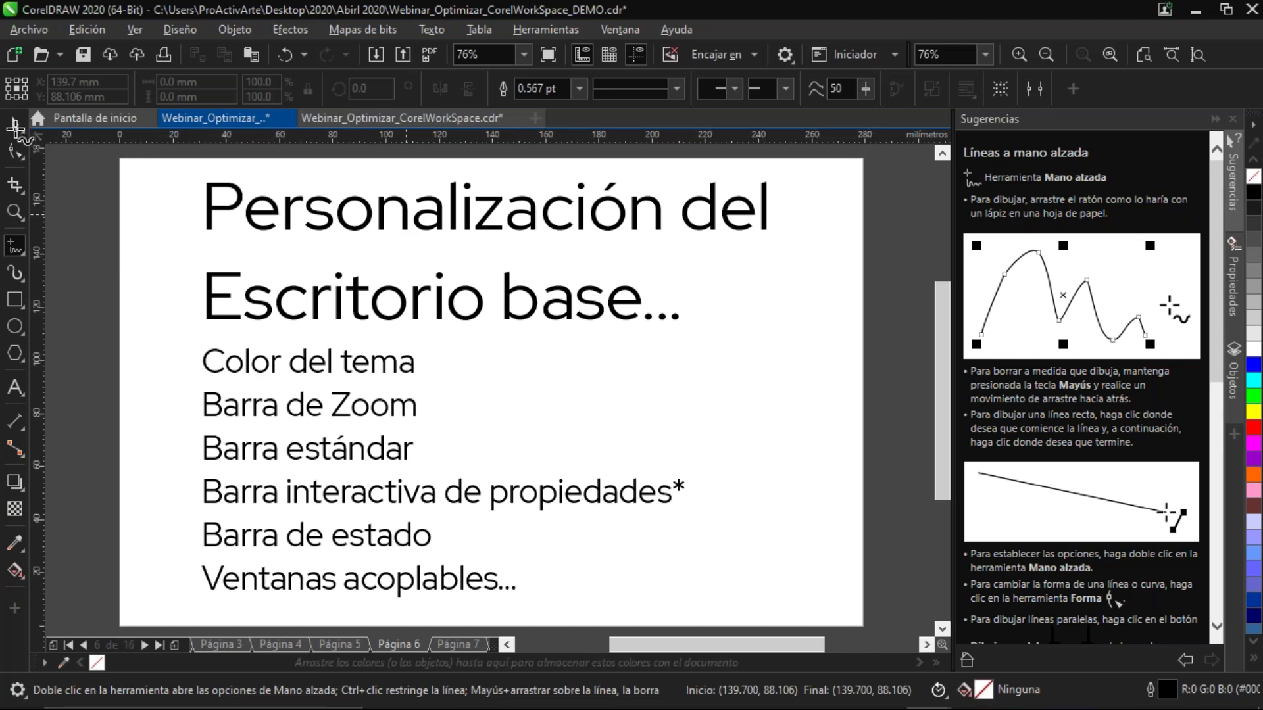
click(15, 125)
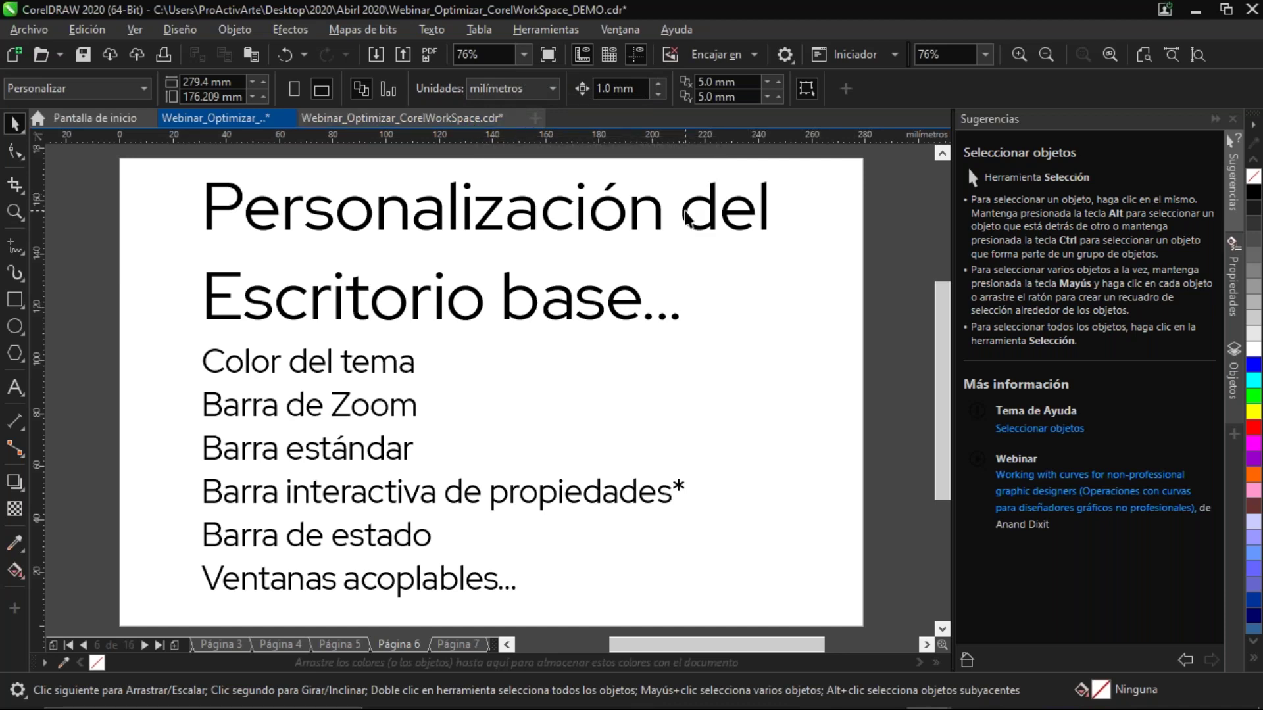
Remove the duplicate zoom level list from the Estándar toolbar, keeping the one on the Zoom toolbar
click(518, 52)
drag(517, 52, 554, 228)
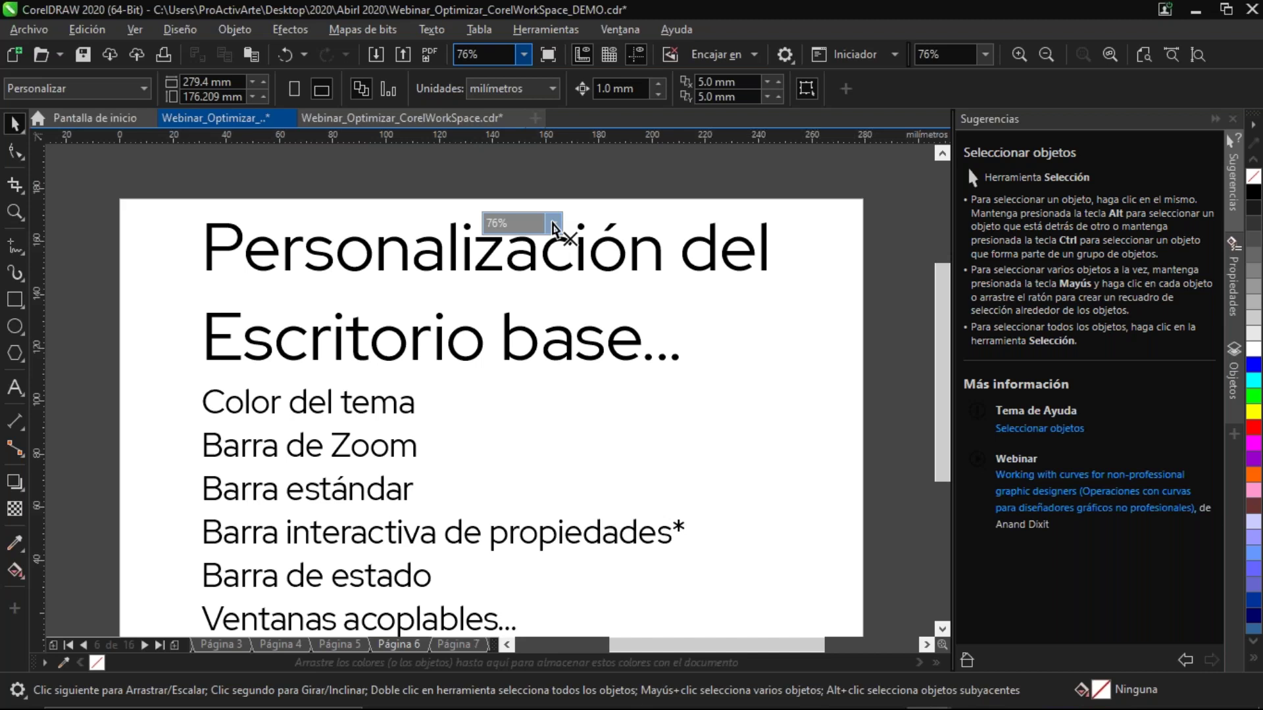
drag(552, 226, 651, 192)
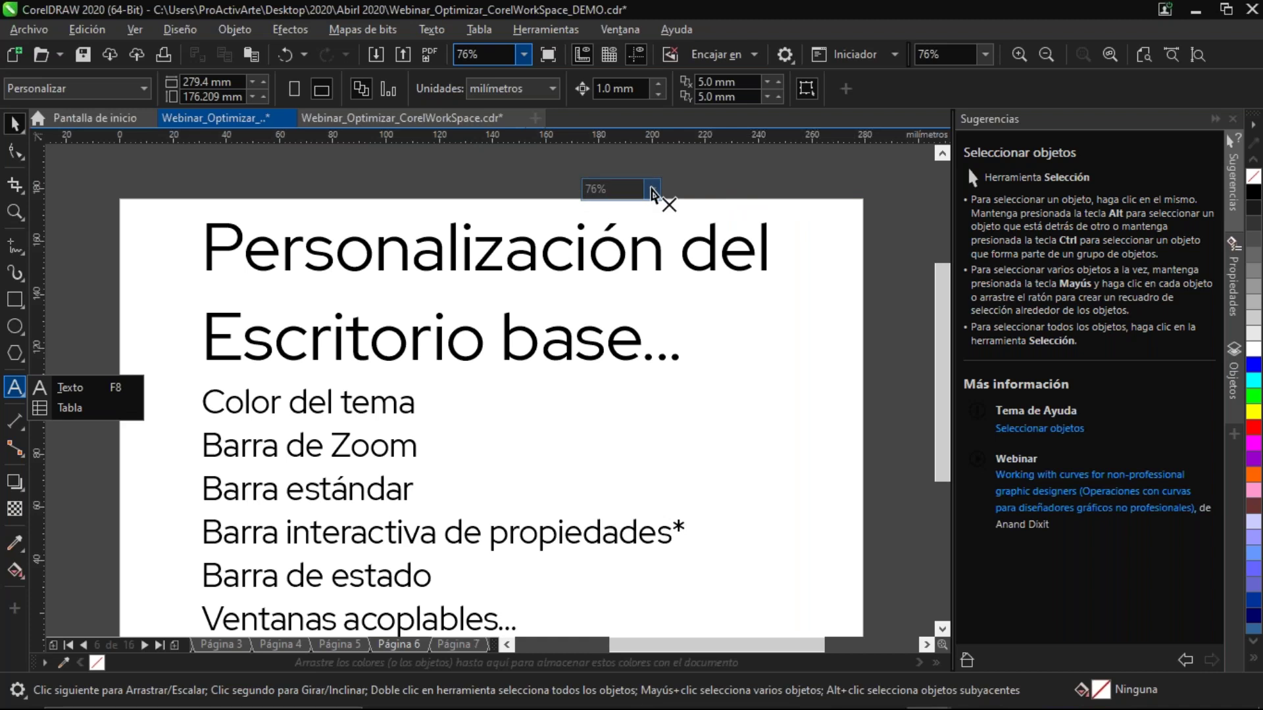
drag(651, 192, 651, 192)
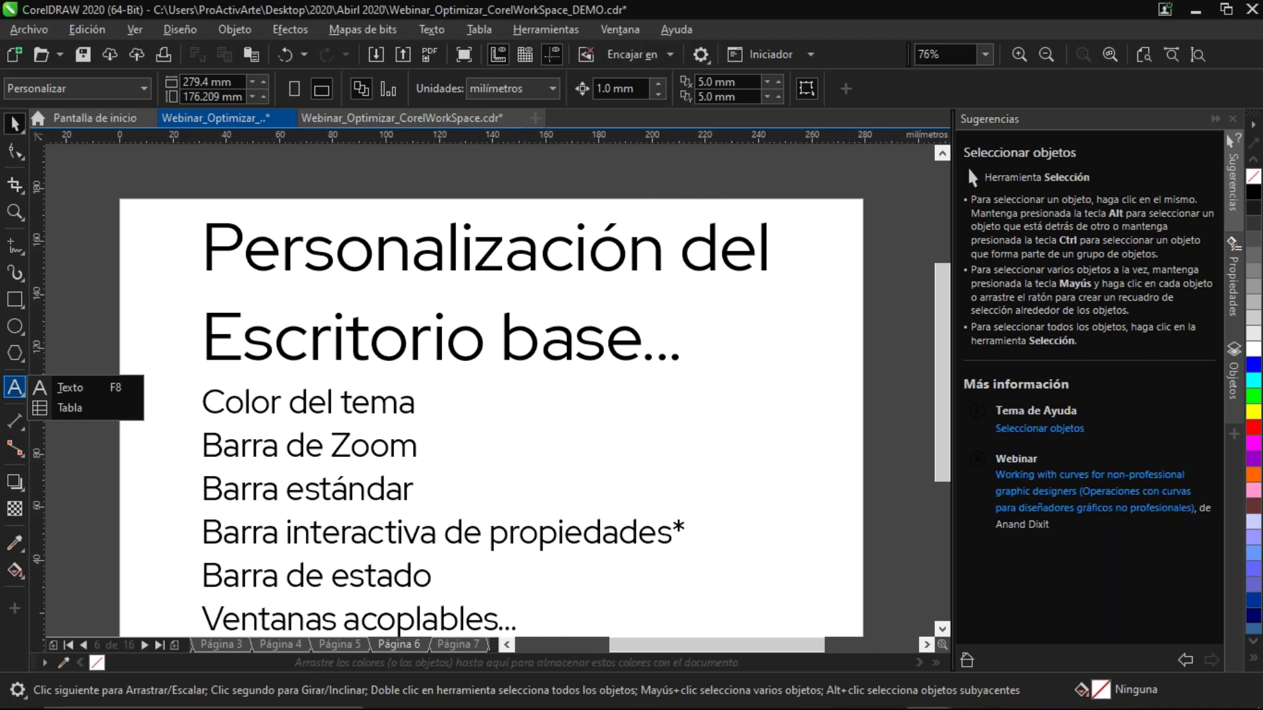
key(Escape)
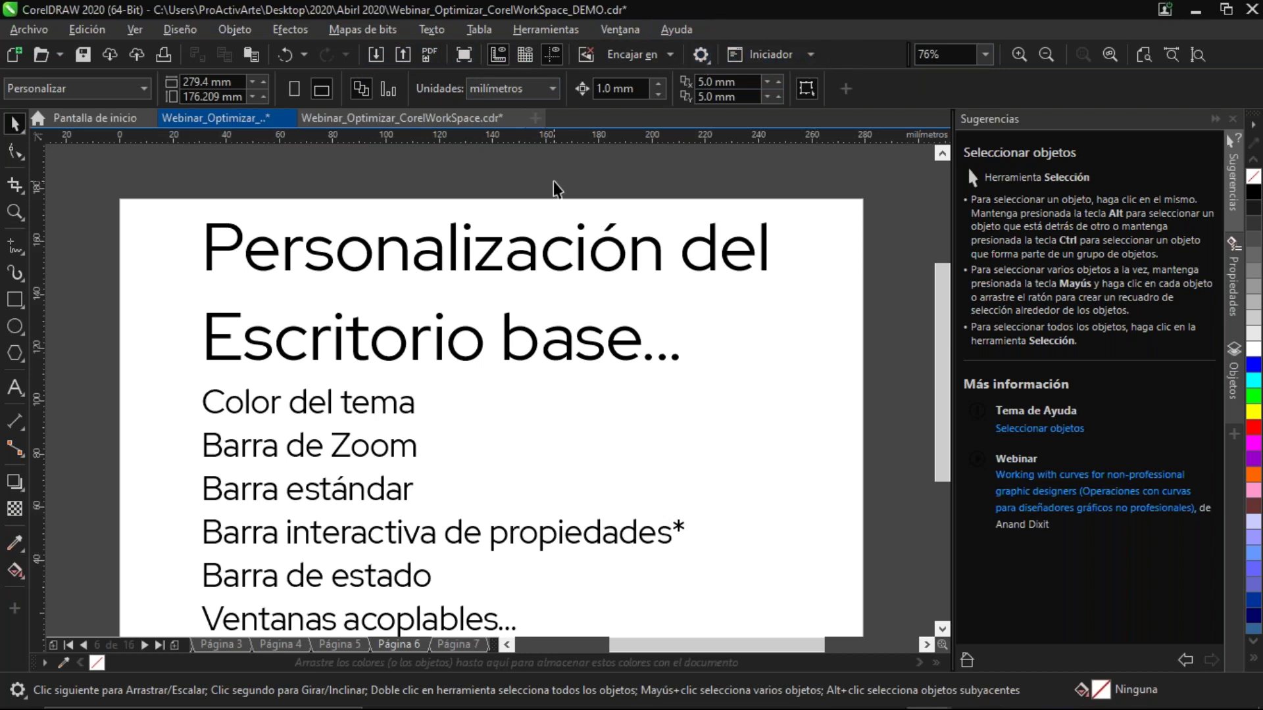
Move the view away from the page and use the Zoom toolbar to fit the whole page again
click(1195, 56)
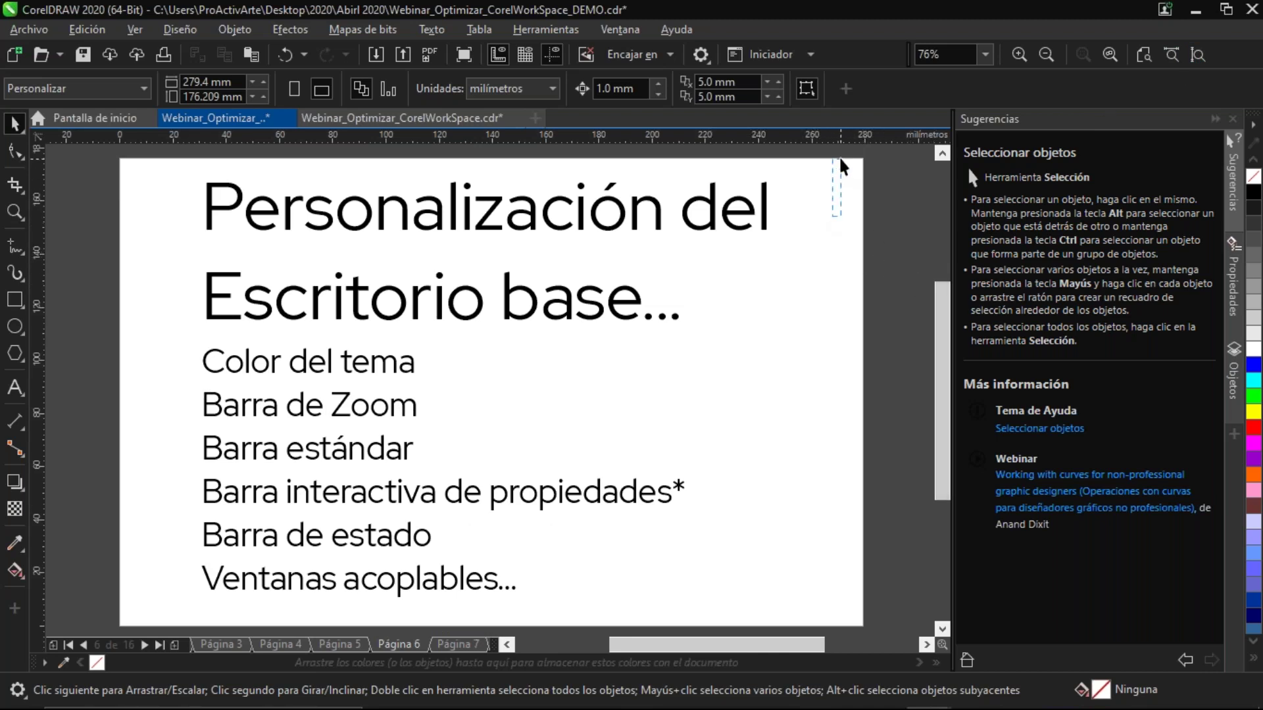
scroll(842, 204, up, 3)
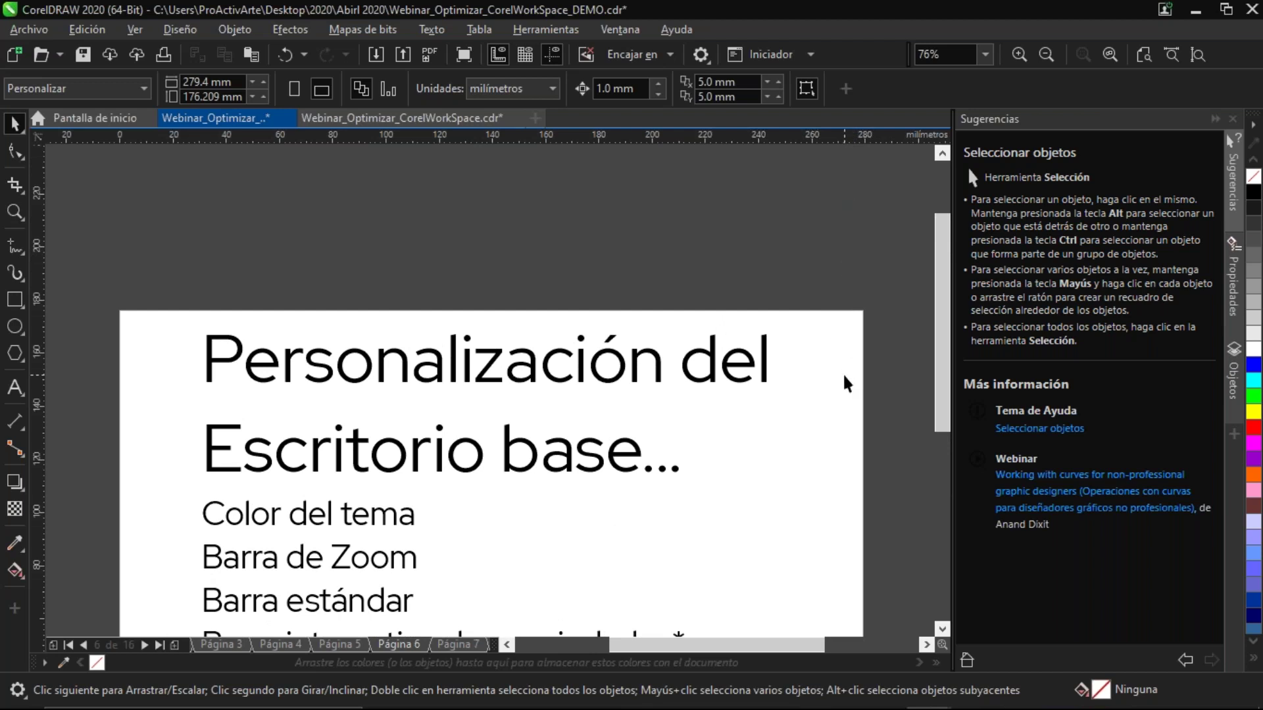
mouse_move(918, 393)
mouse_down()
mouse_move(933, 407)
mouse_move(921, 414)
mouse_up()
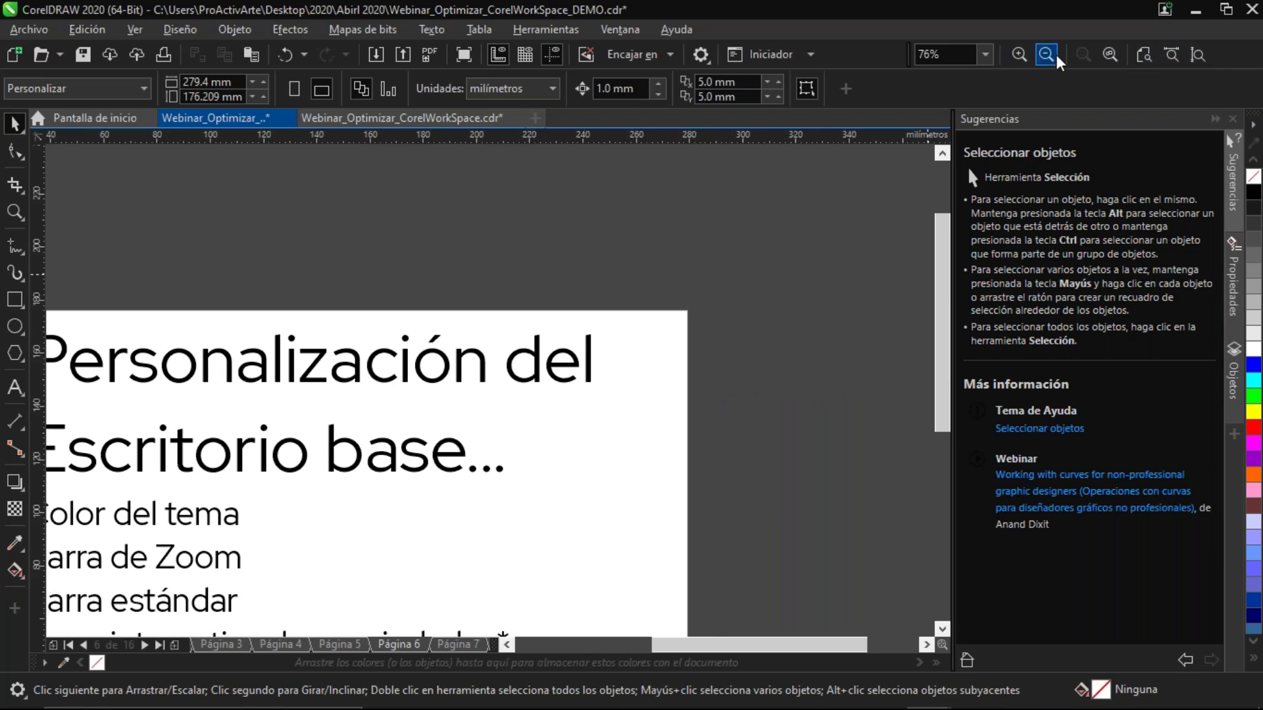
click(1200, 55)
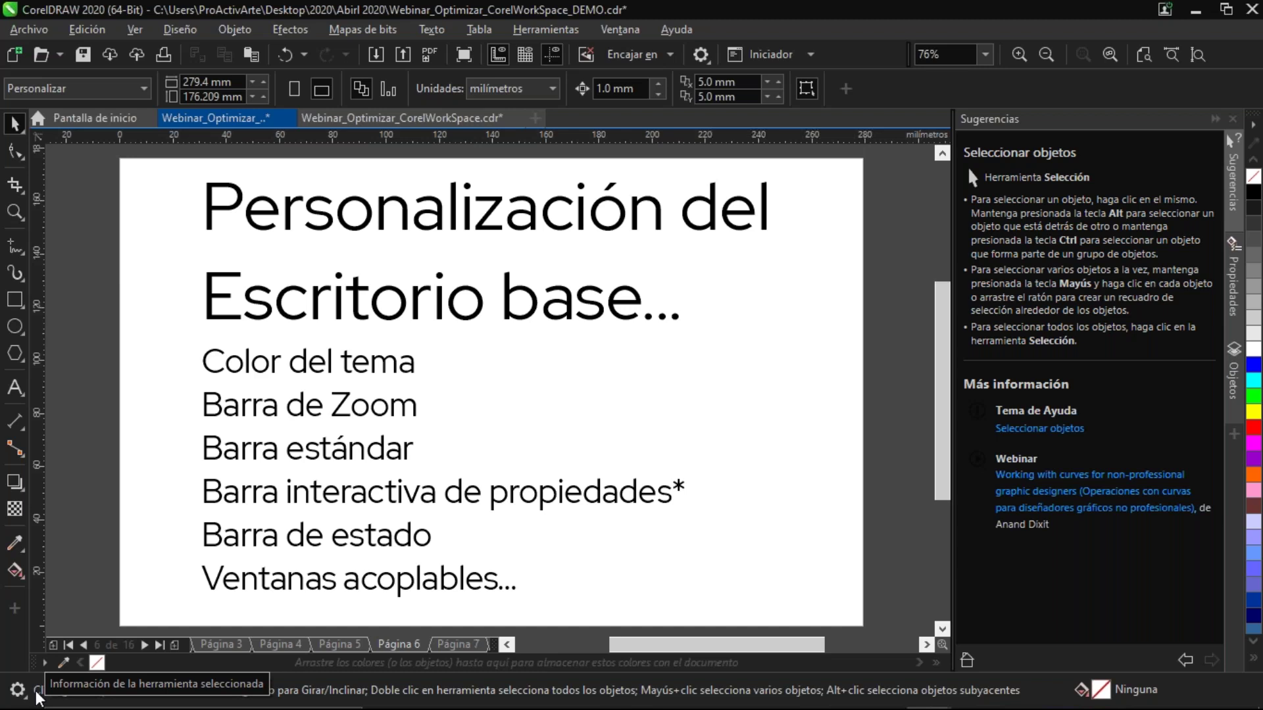
Select and deselect the page's text block to compare the selection tool hints in the status bar and Sugerencias
click(339, 321)
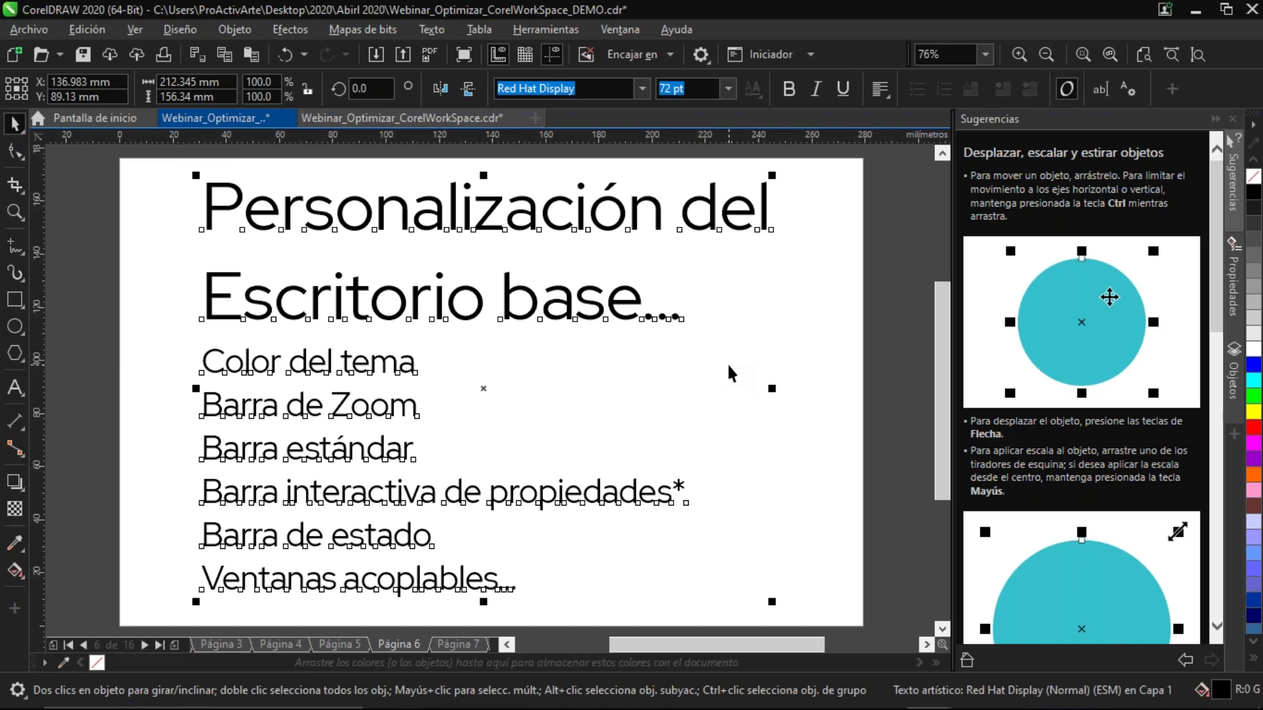
click(787, 309)
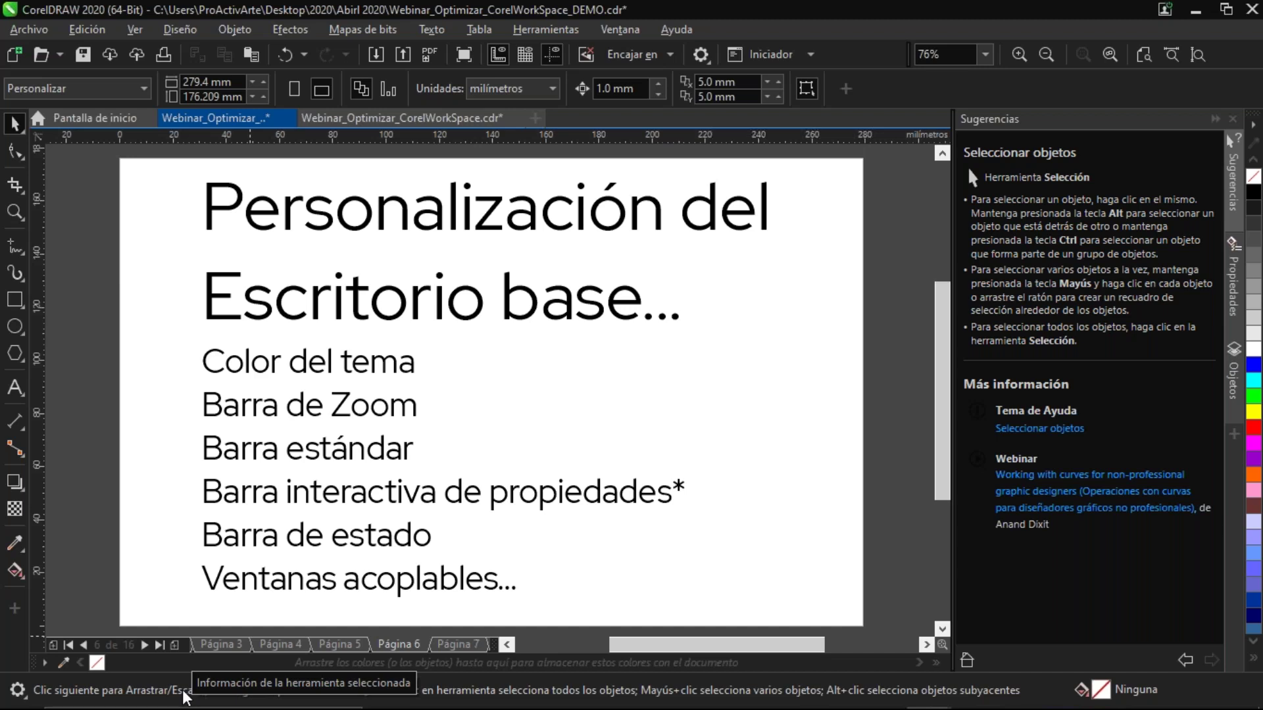
click(441, 323)
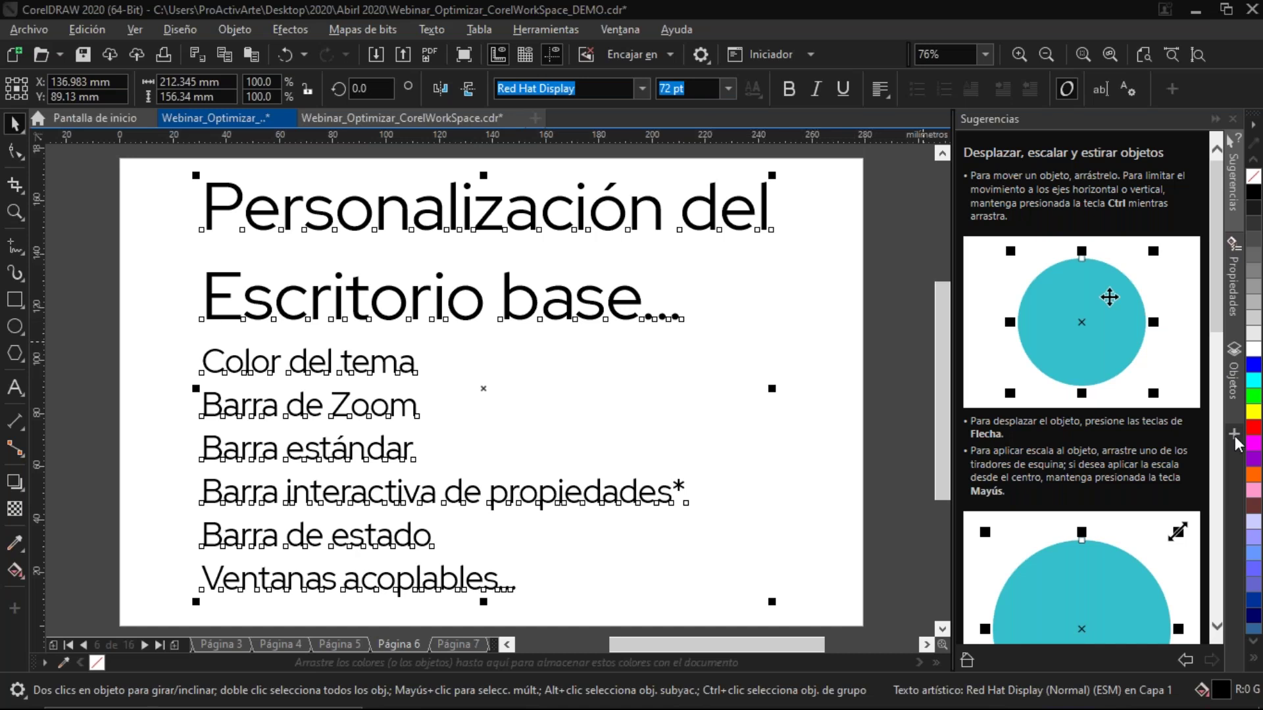
mouse_move(1212, 279)
mouse_down()
mouse_move(1211, 563)
mouse_move(1205, 274)
mouse_up()
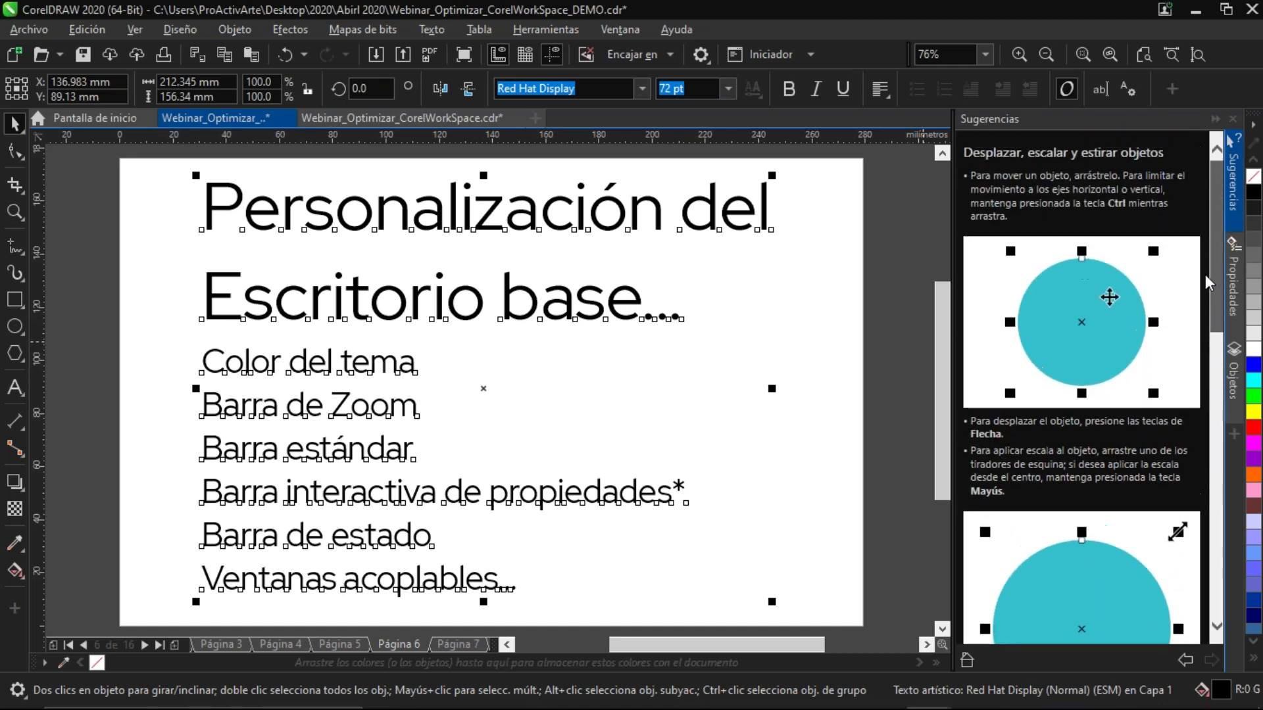
click(810, 290)
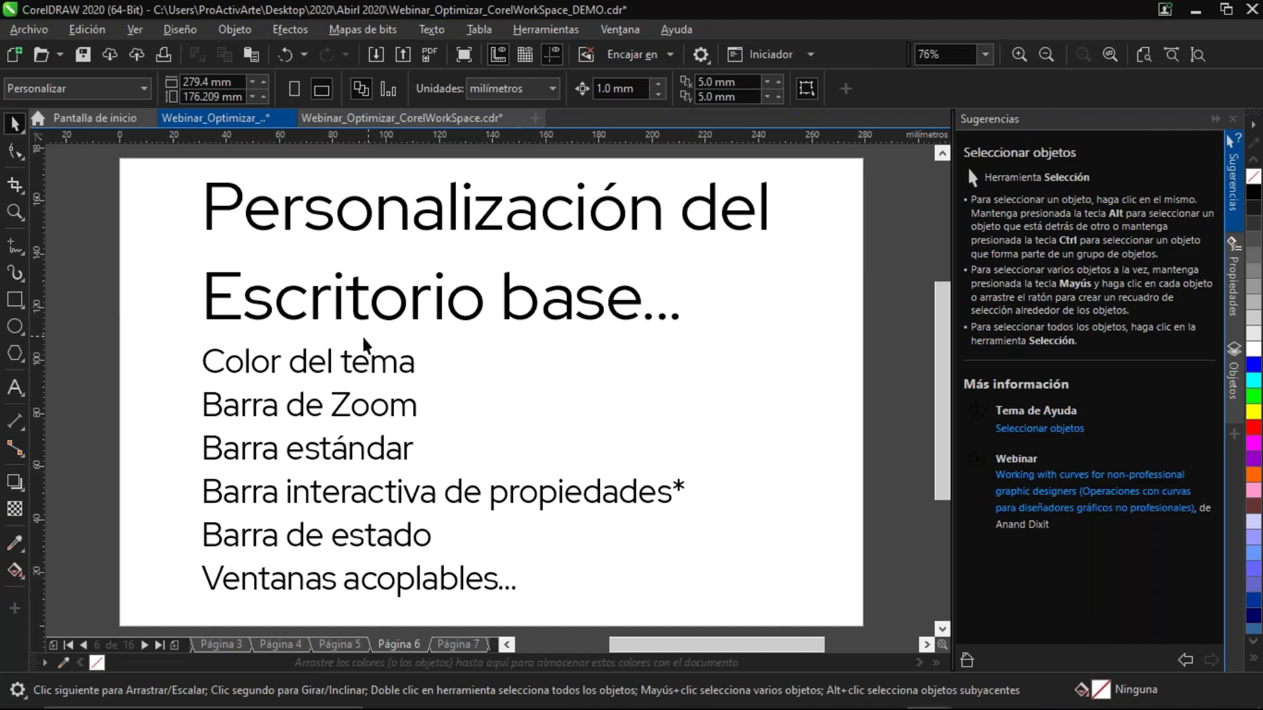
Check the status bar's display options and Rectángulo hints, draw a square about 36 mm wide below the title and delete it
click(15, 302)
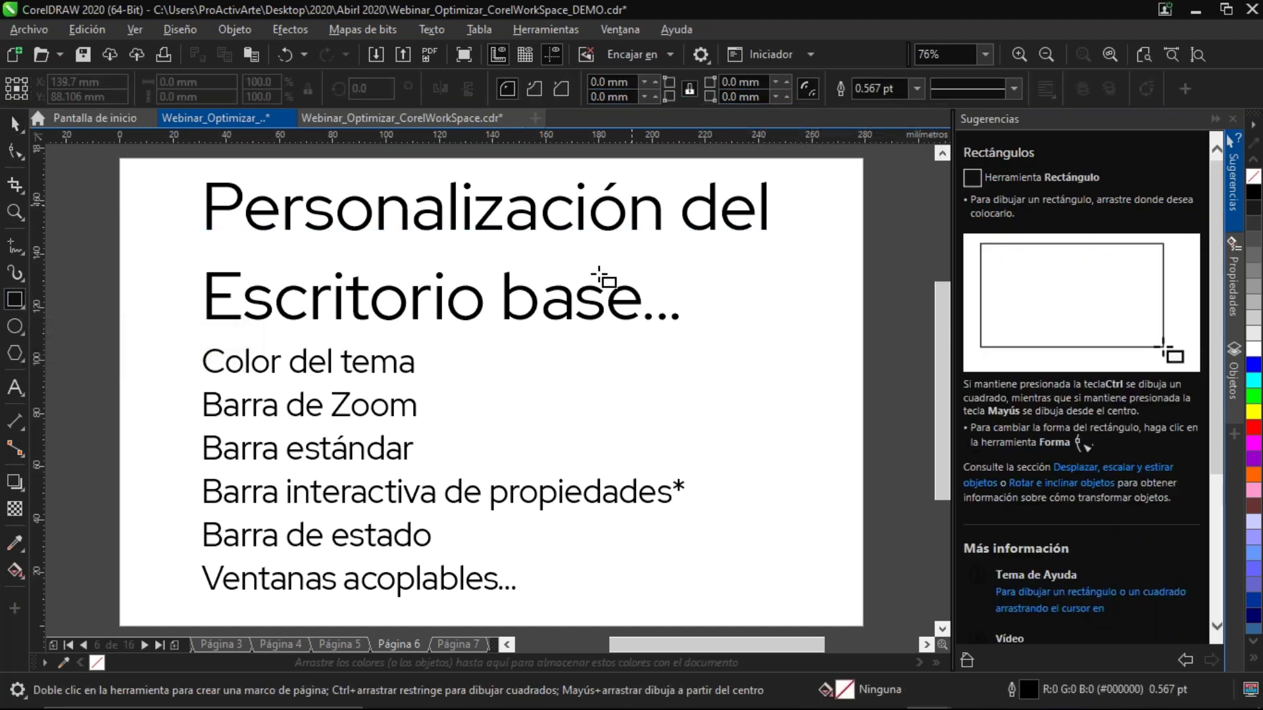
click(20, 691)
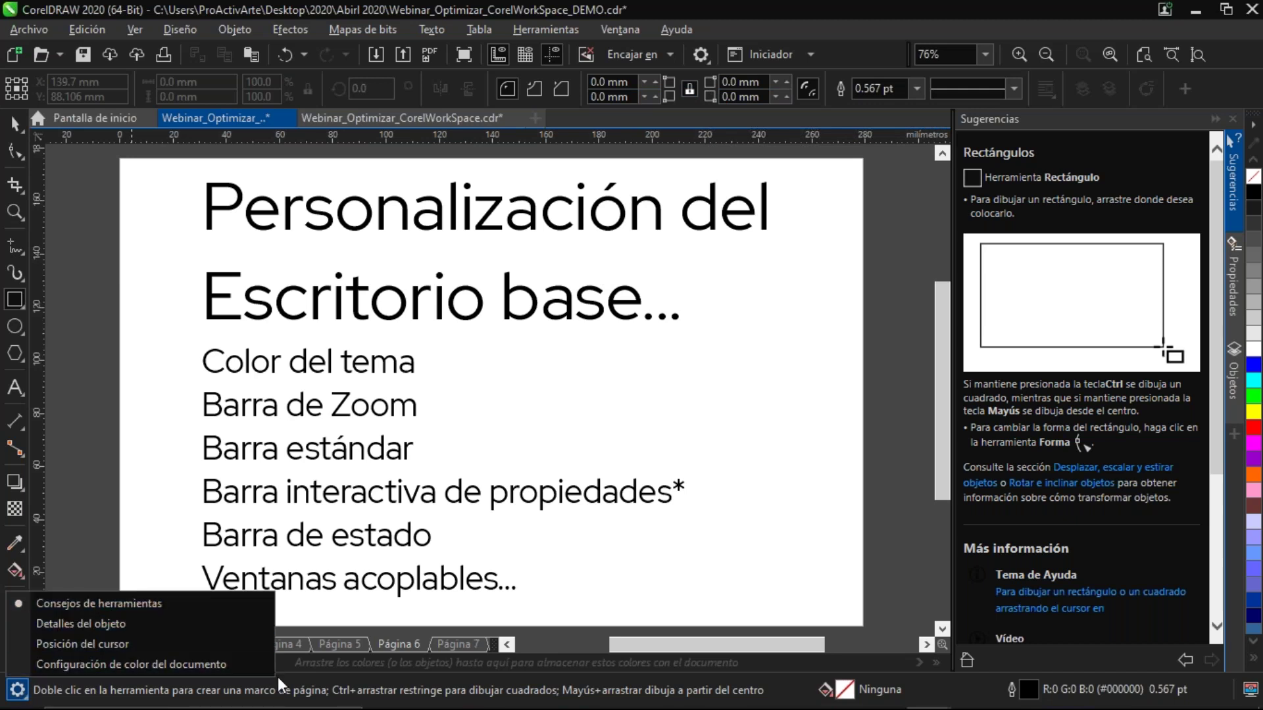
click(166, 689)
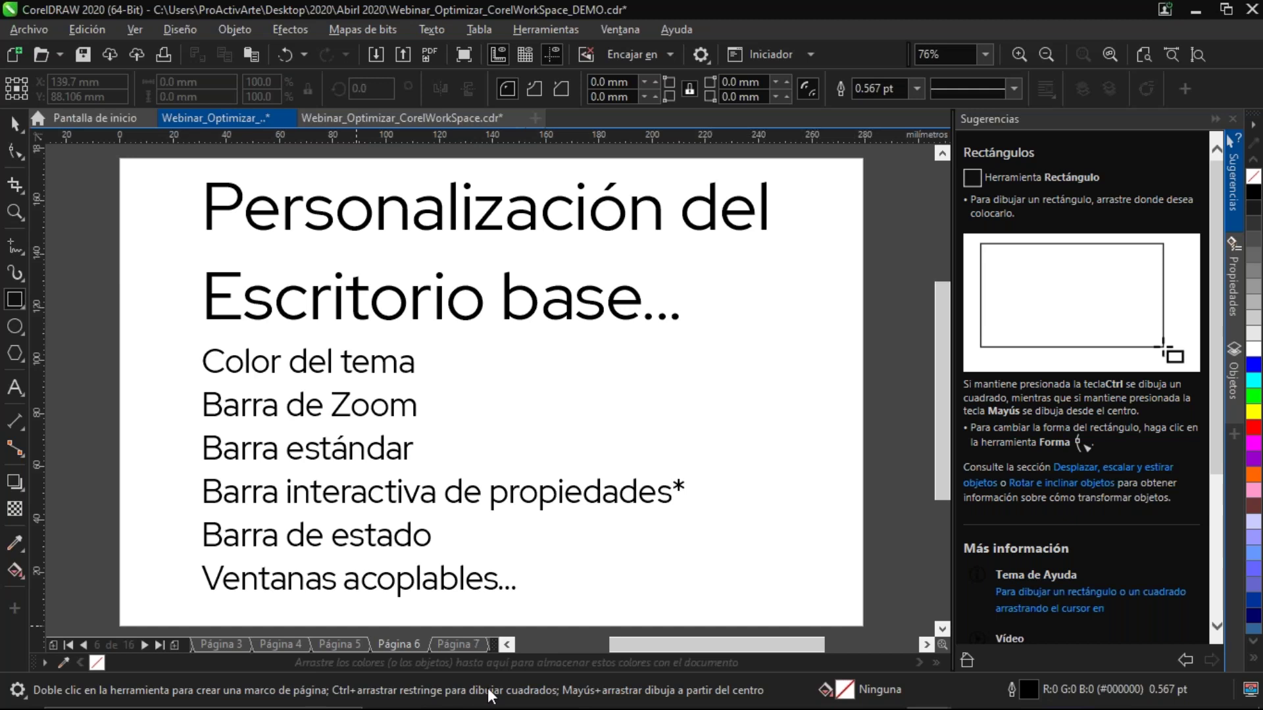
drag(551, 389, 624, 426)
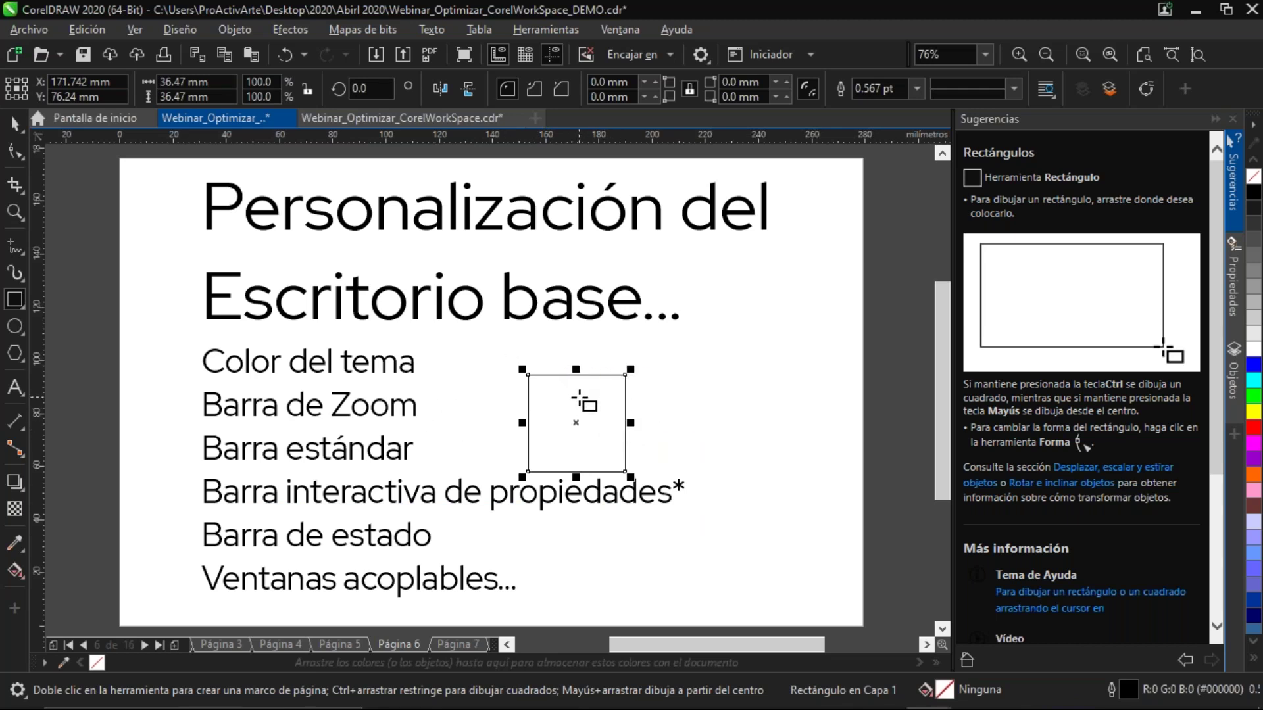
key(Delete)
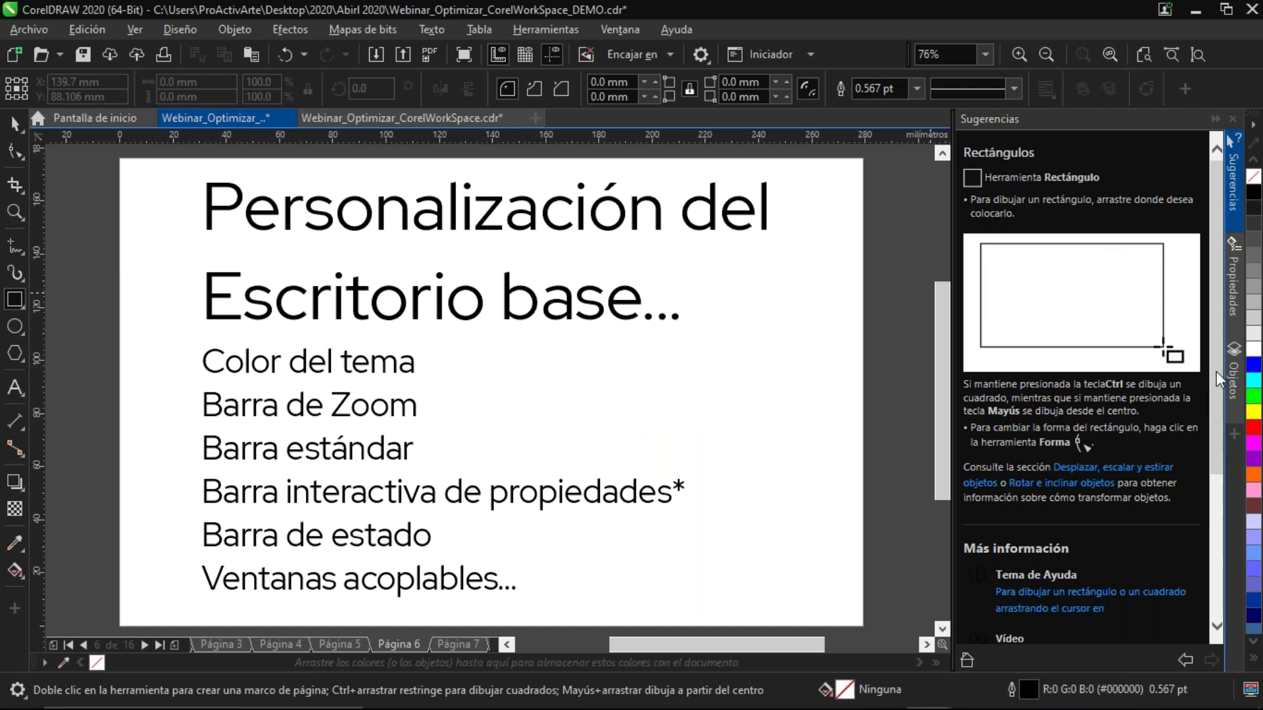
Draw a circle about 46.5 mm in diameter below the title, change it to a circular sector and an arc, and delete it
drag(1212, 358, 1211, 325)
click(15, 326)
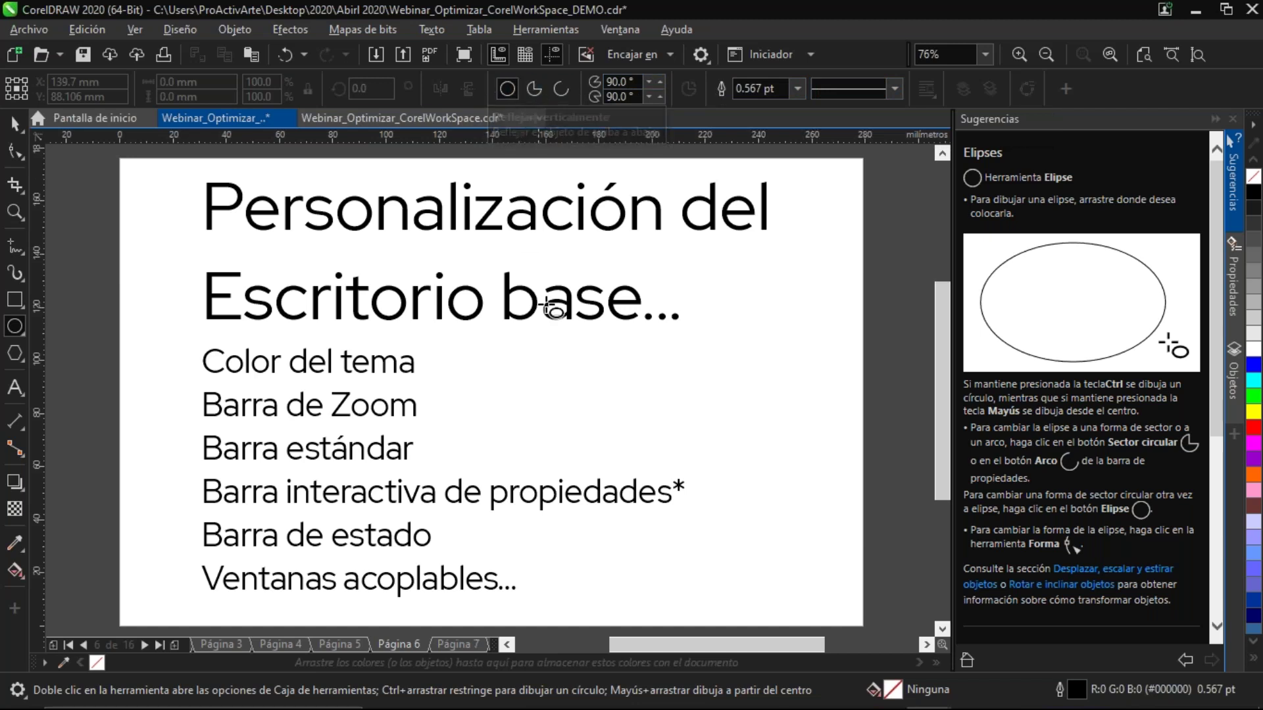
mouse_move(564, 349)
mouse_down()
mouse_move(686, 439)
mouse_move(693, 460)
mouse_up()
key(space)
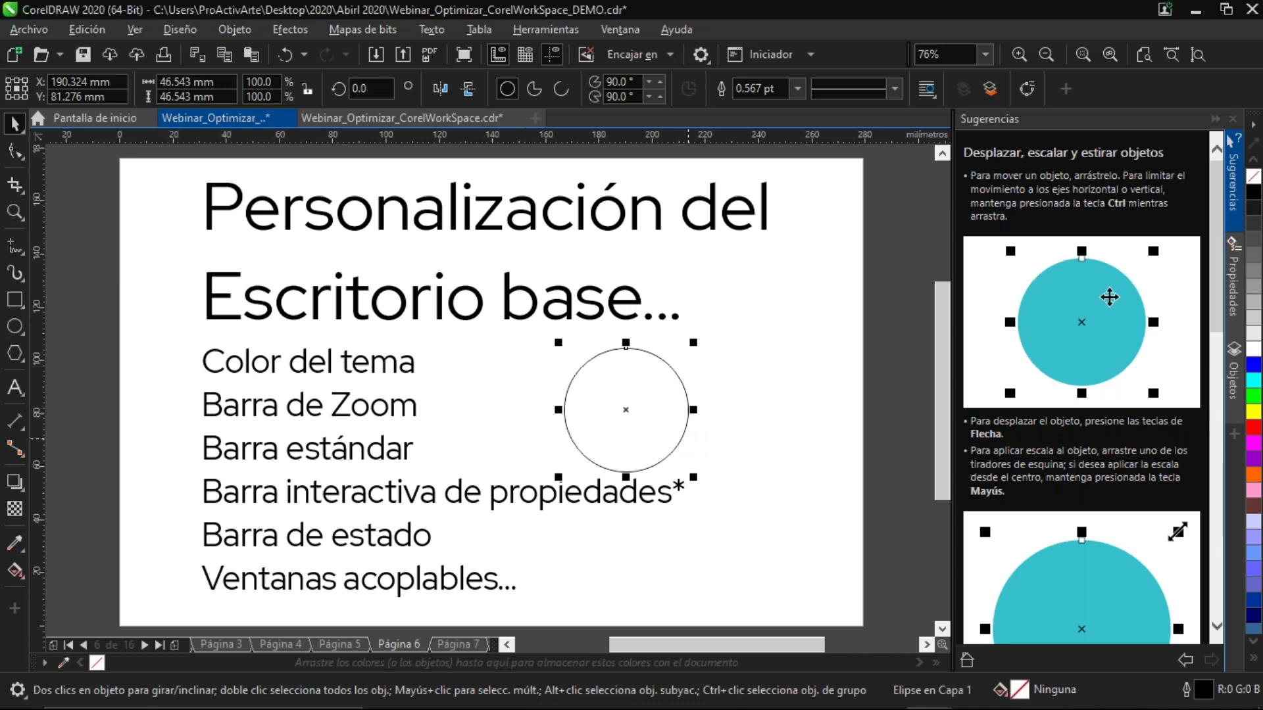
key(space)
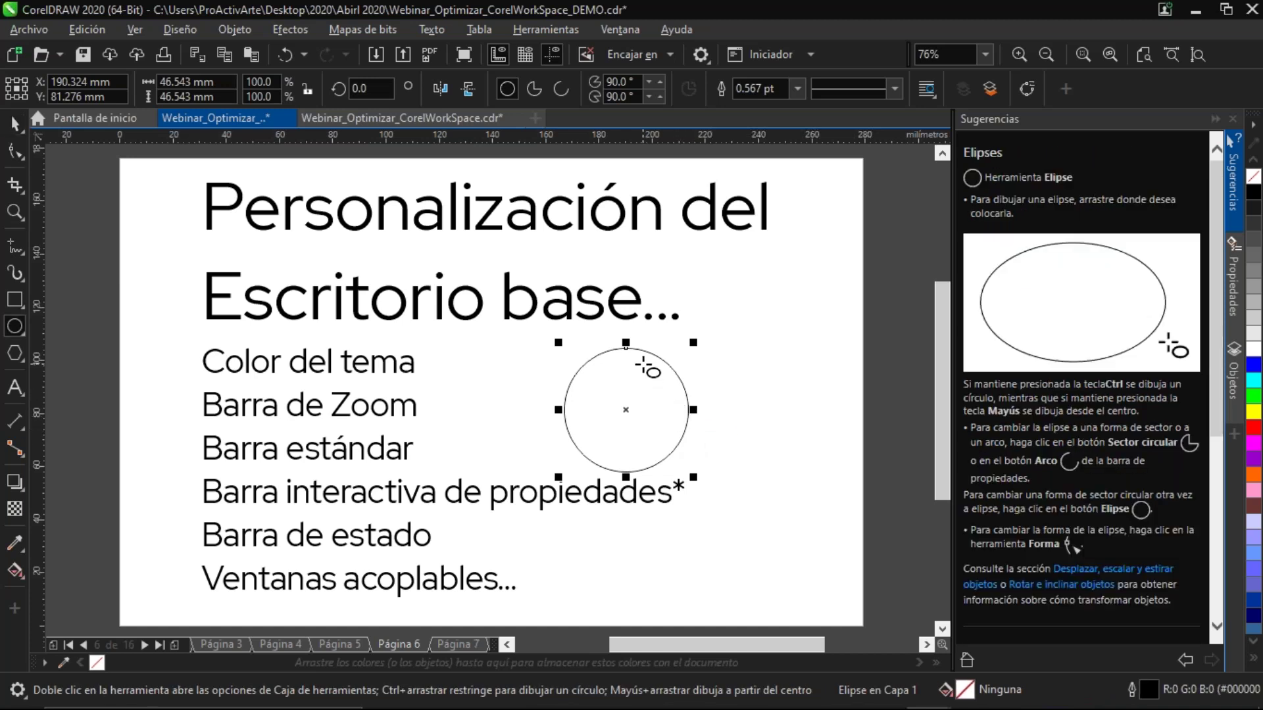
click(538, 86)
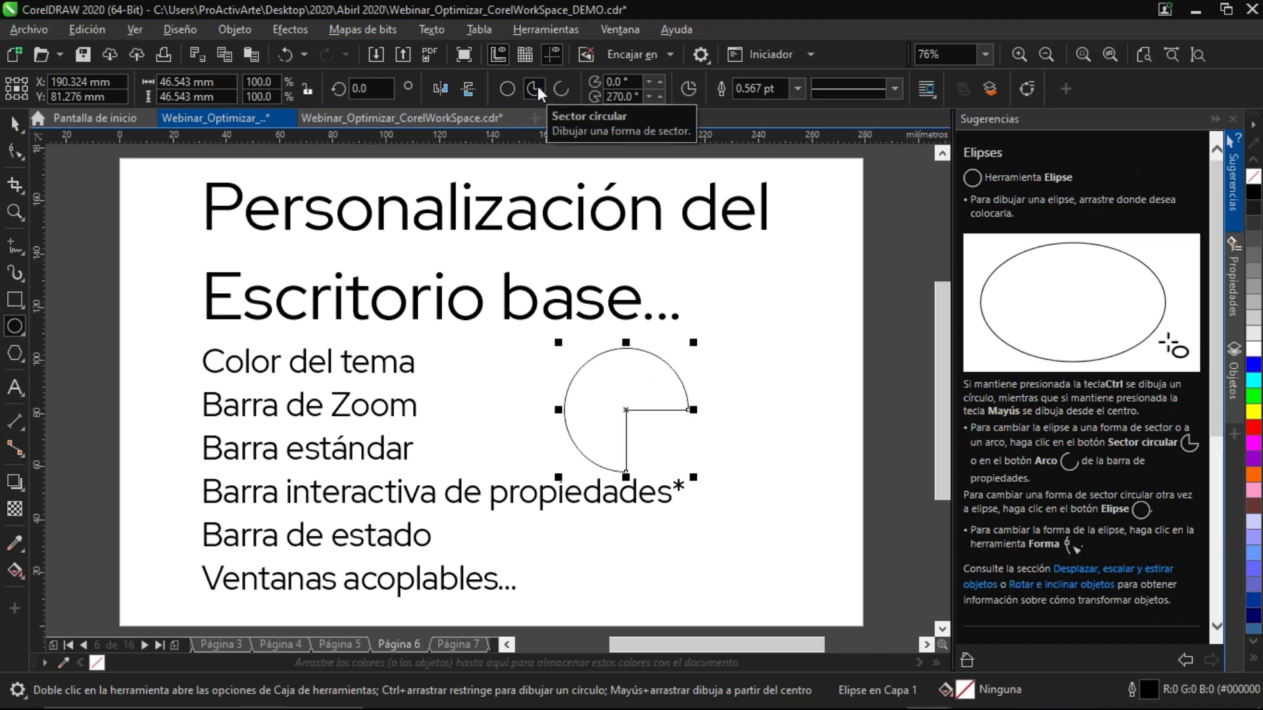
click(559, 86)
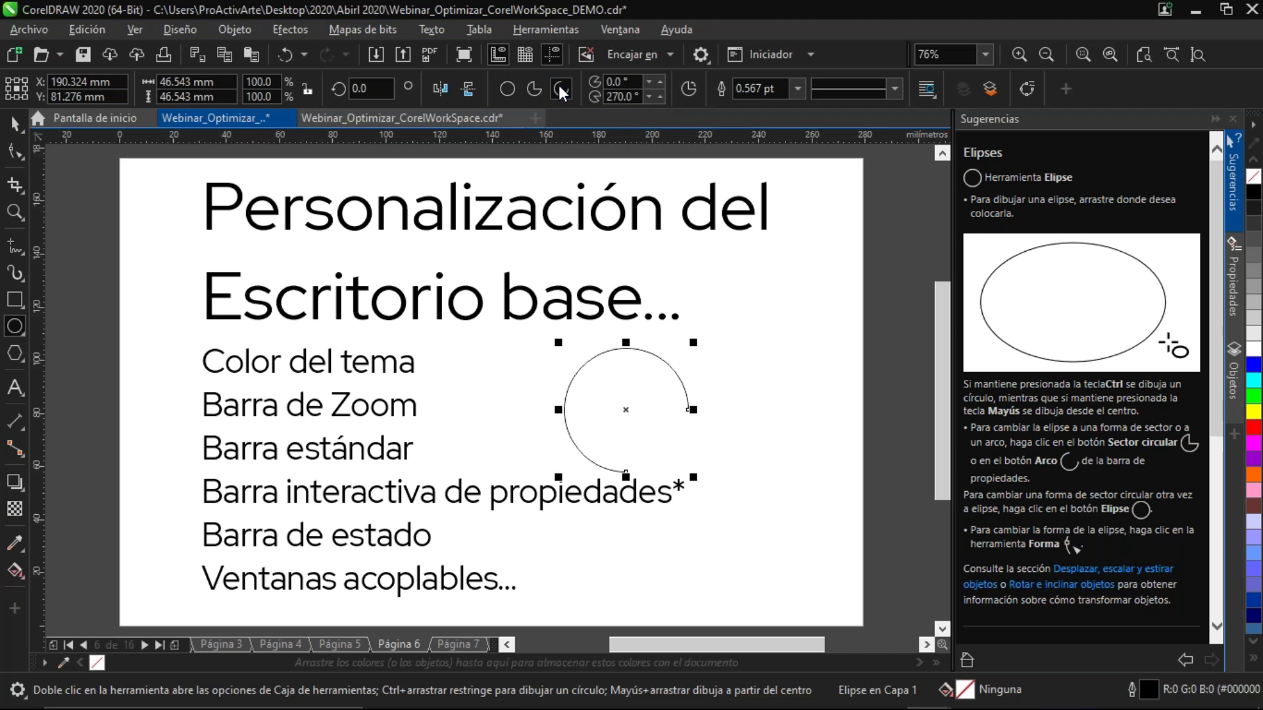
key(Delete)
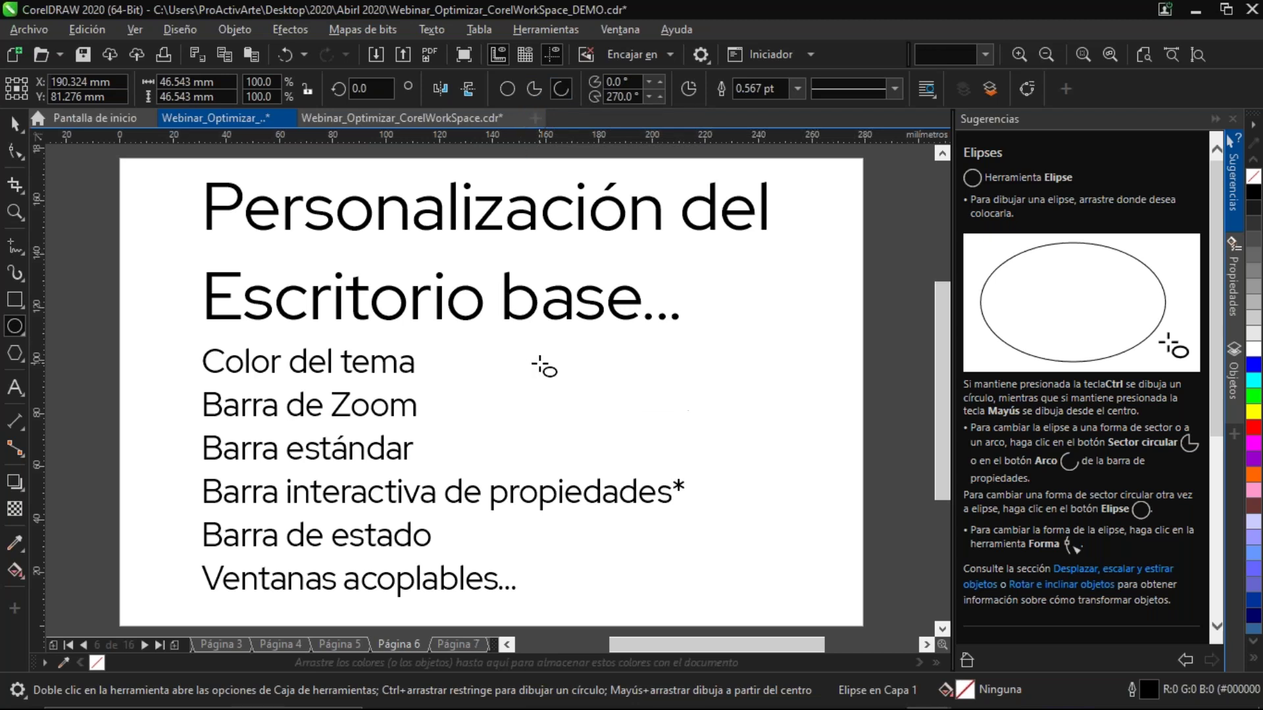
Draw a rectangle about 82 × 33 mm below the title, round its corners with a 10 mm radius, and delete it
click(16, 301)
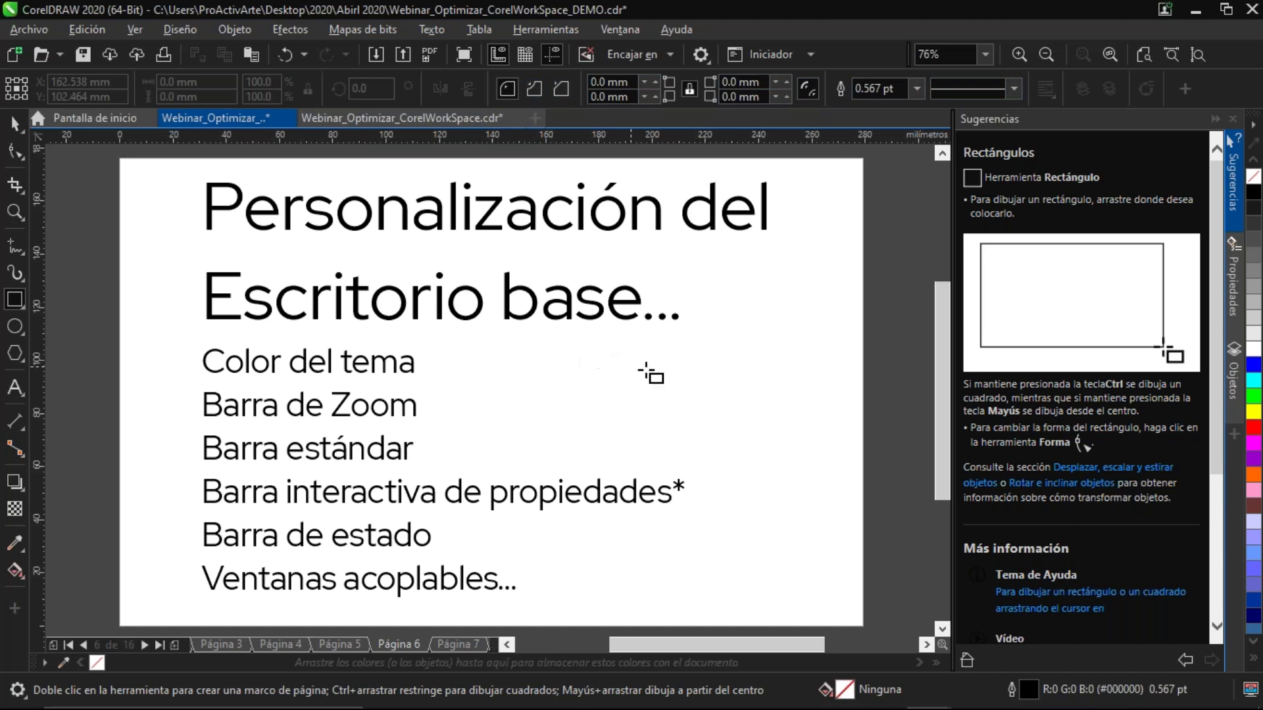
drag(558, 366, 776, 453)
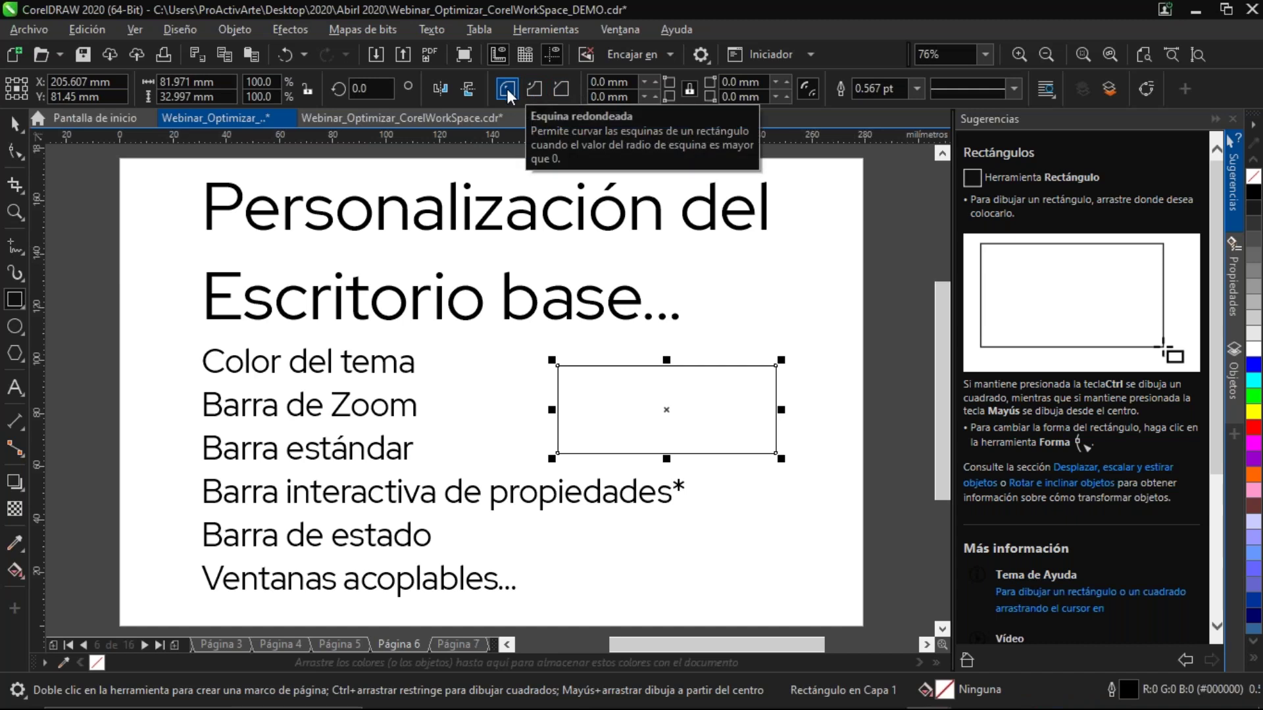
click(630, 86)
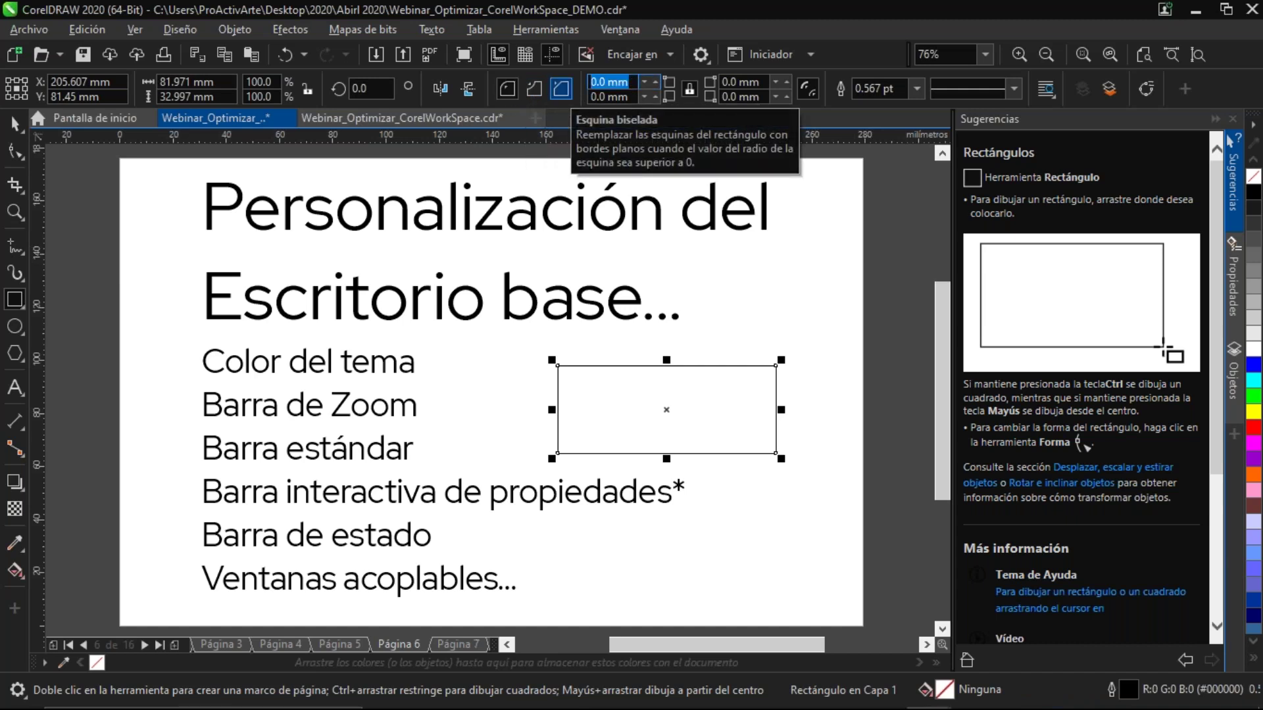
text(10)
key(Return)
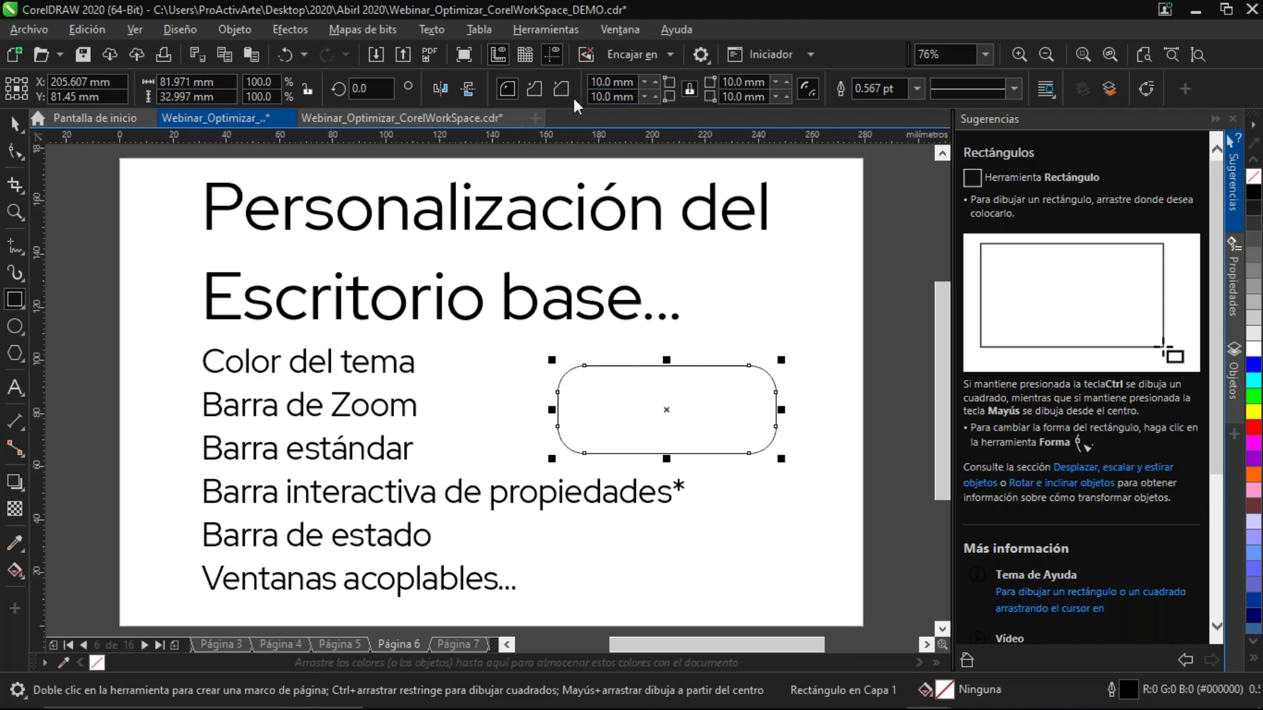
click(16, 123)
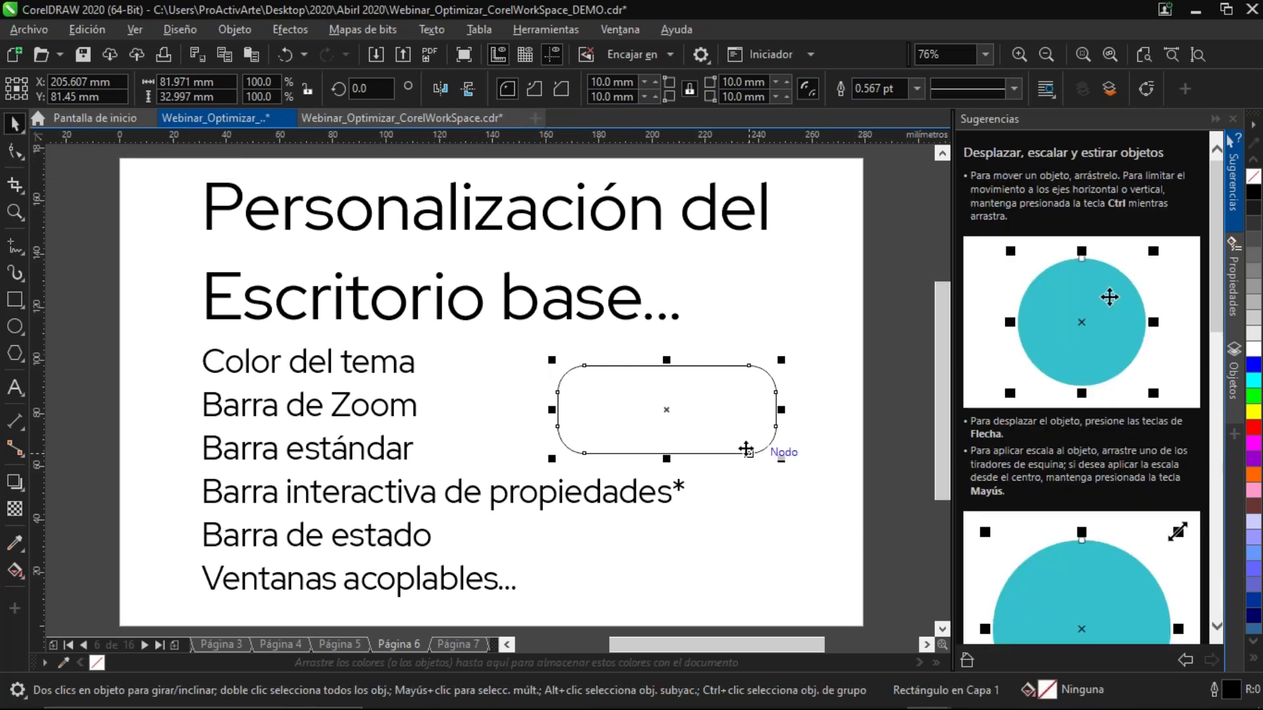
key(Escape)
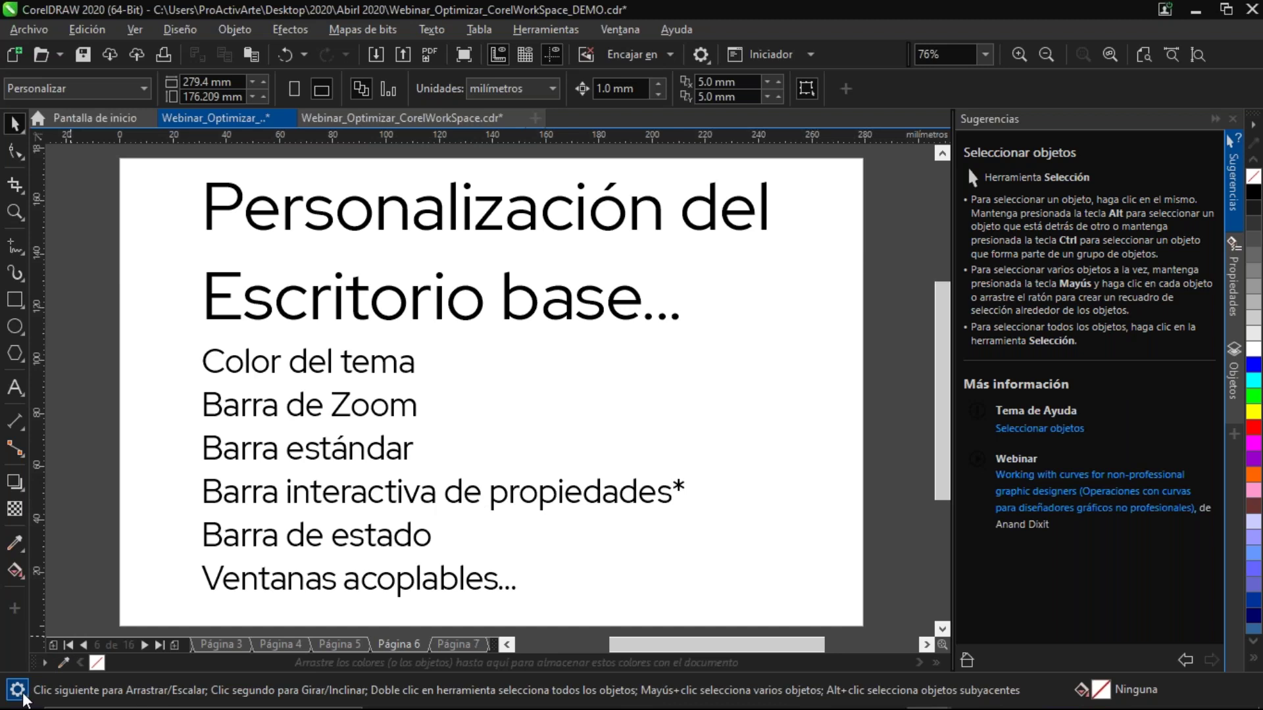
Set the status bar to show Detalles del objeto and select the page's text block to read its details
click(23, 697)
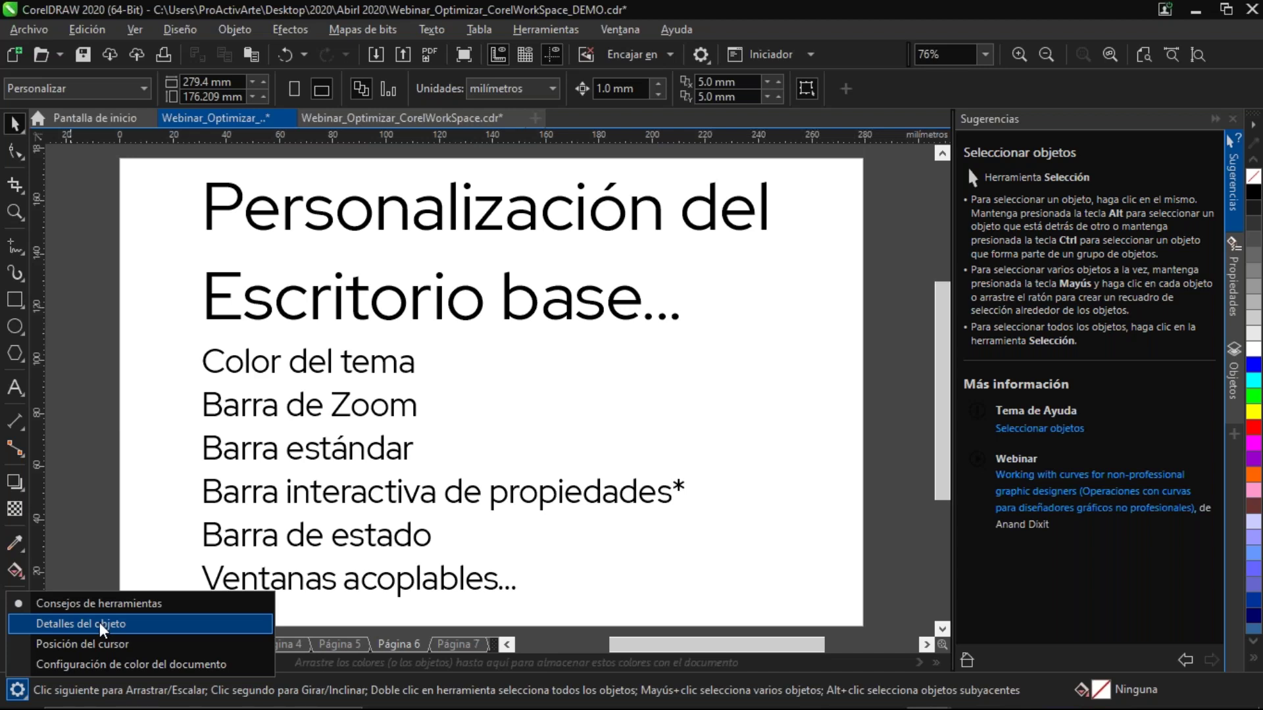
click(102, 630)
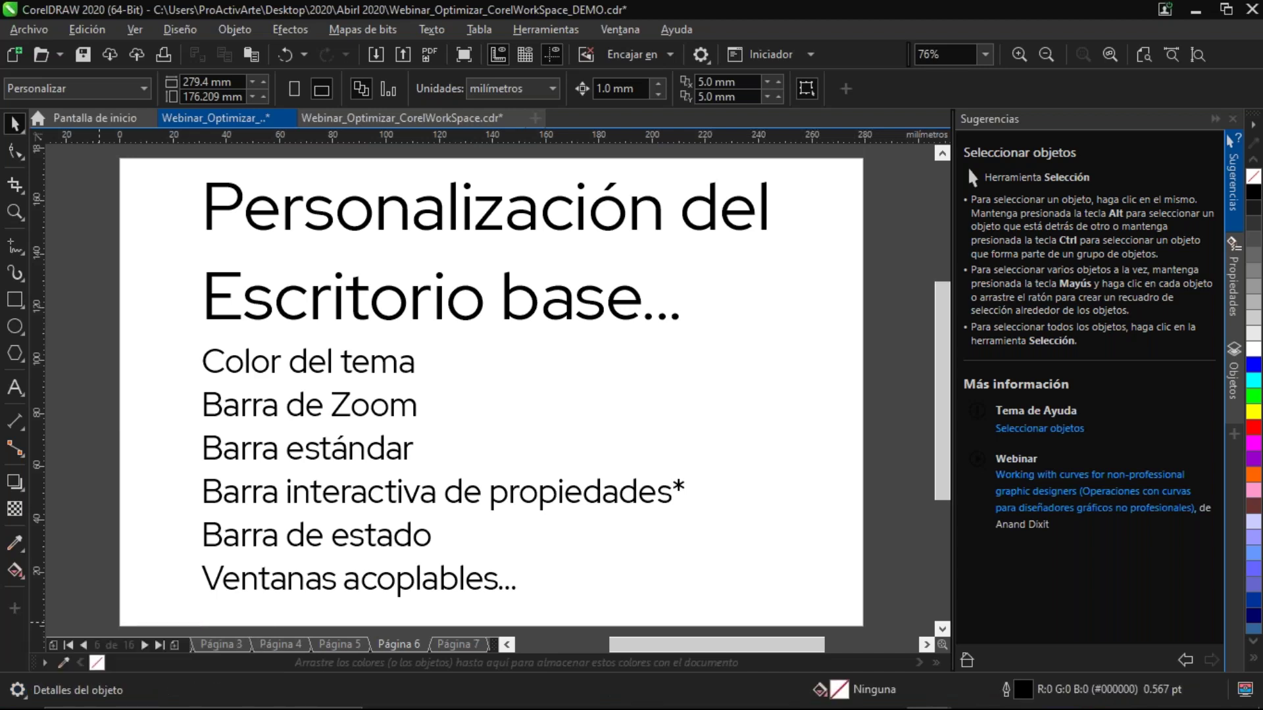
click(482, 315)
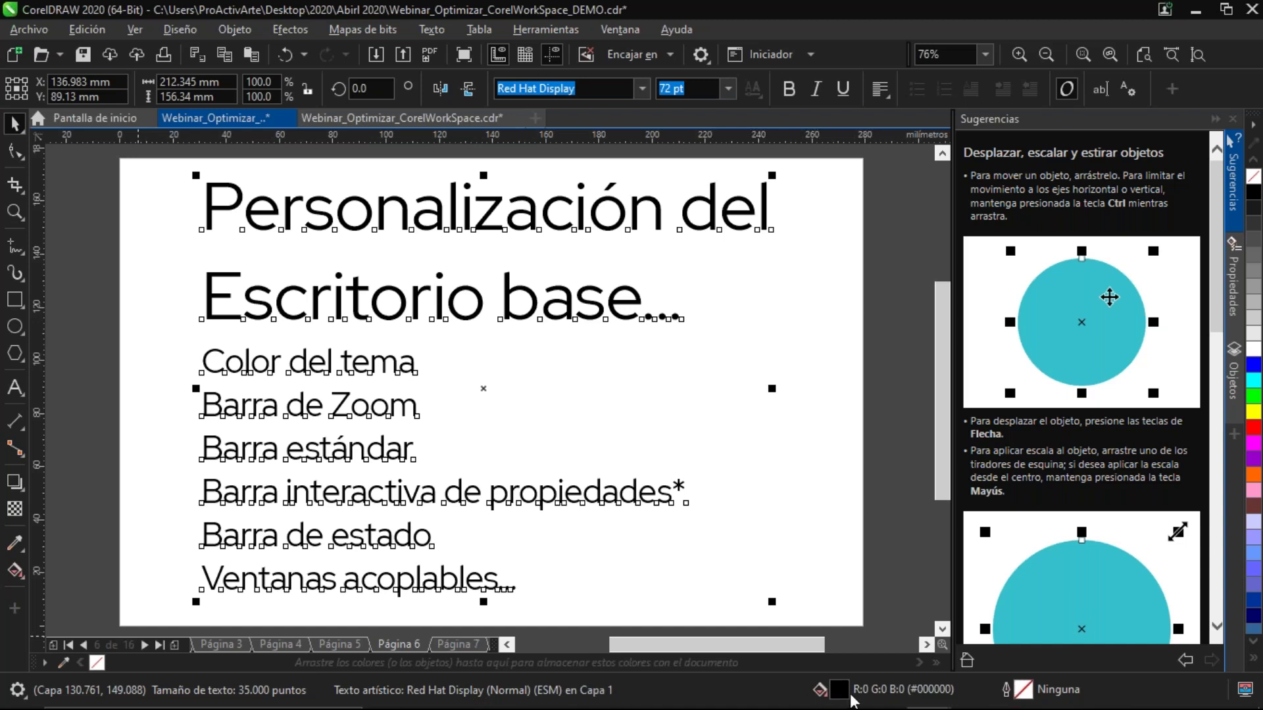
Draw a square about 33 mm wide below the title, move it a little to the right, and delete it
click(625, 379)
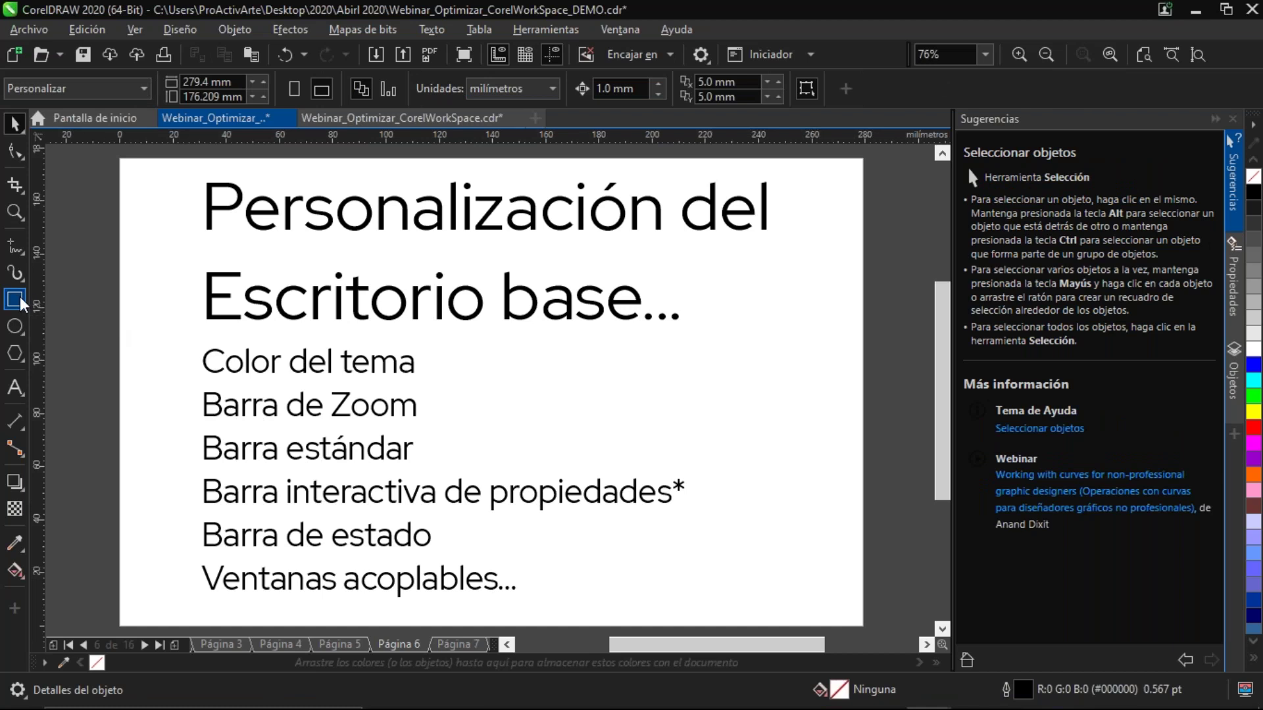
click(16, 300)
drag(482, 343, 572, 412)
key(space)
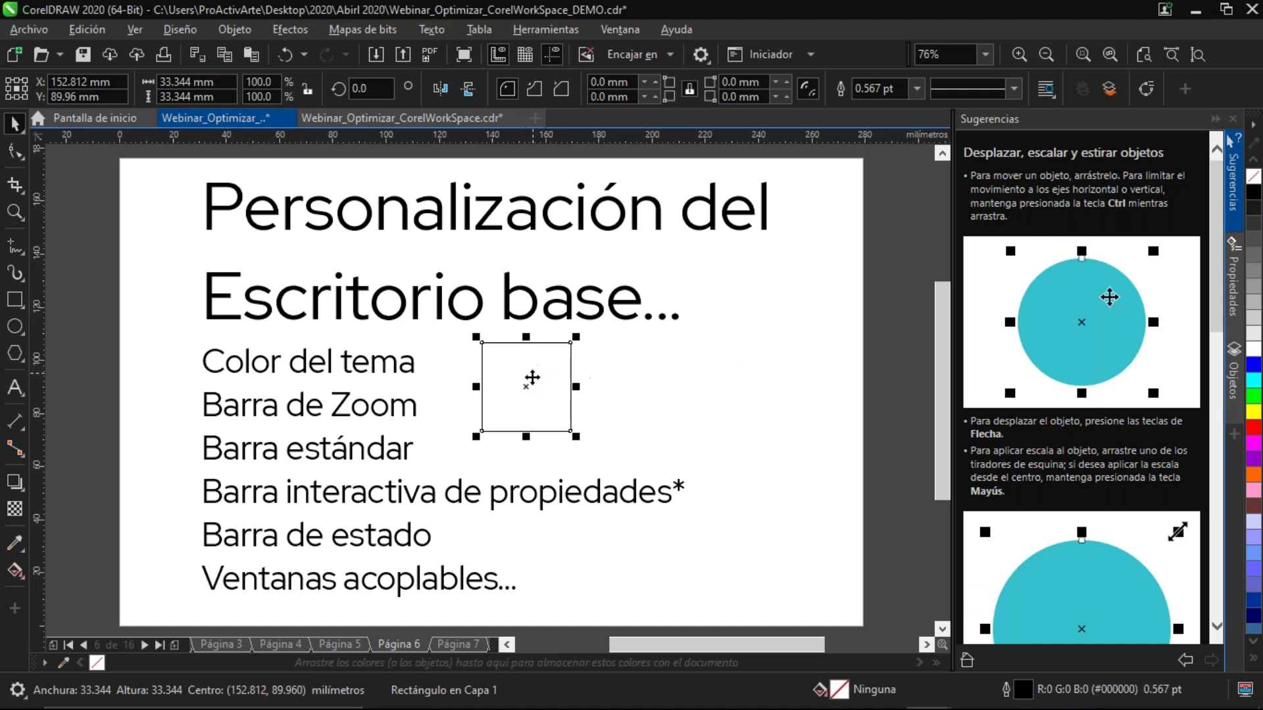
drag(526, 387, 582, 400)
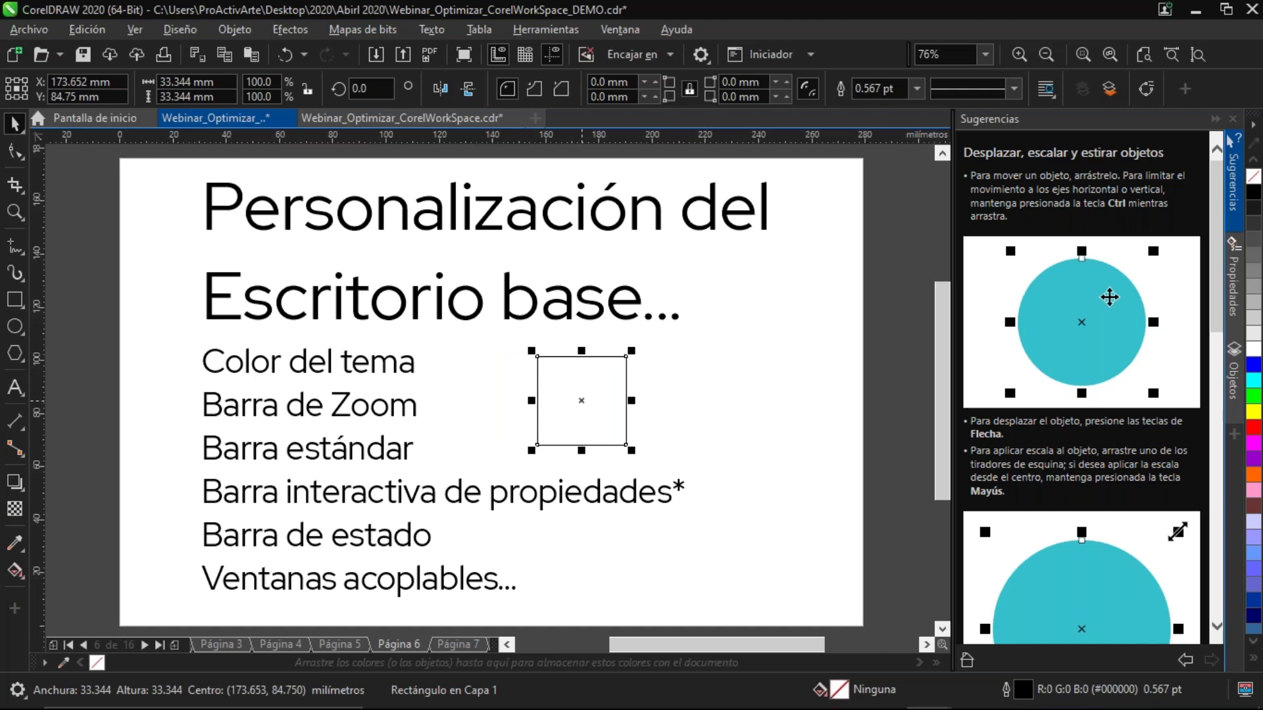
key(Escape)
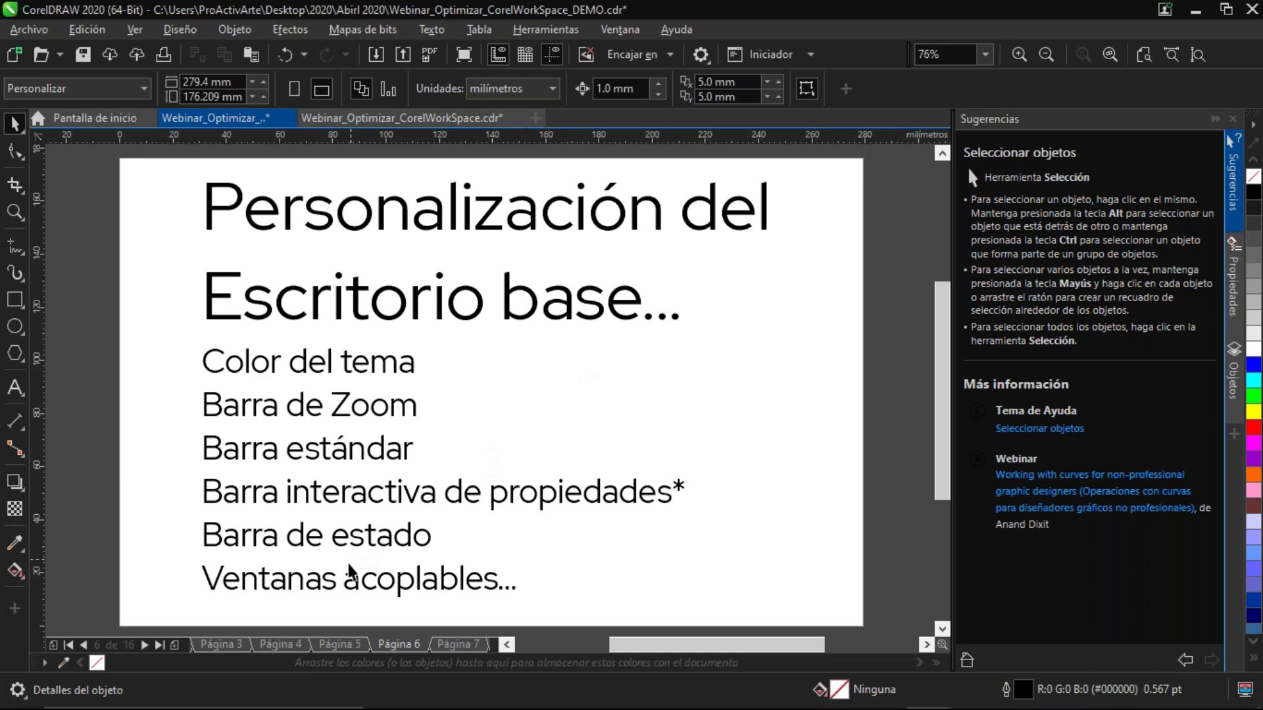
Select the page's text block to review its text properties, deselect it, and go to page 7
click(622, 217)
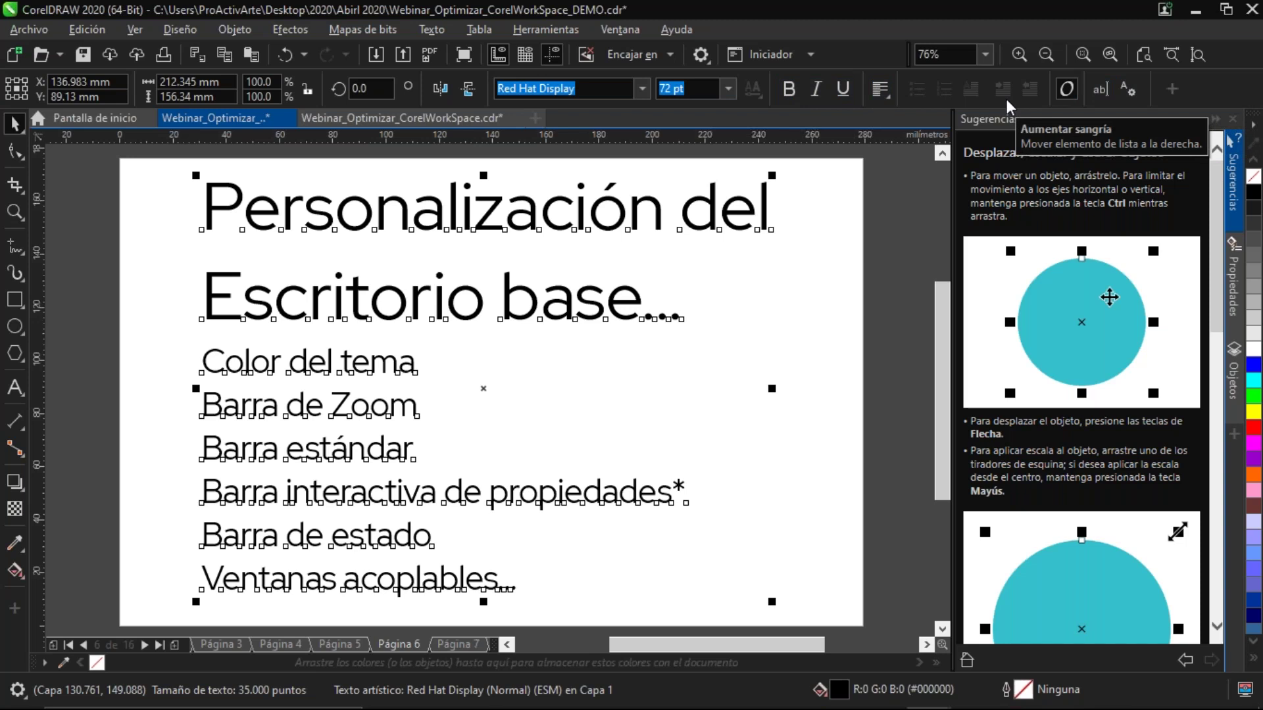
click(562, 400)
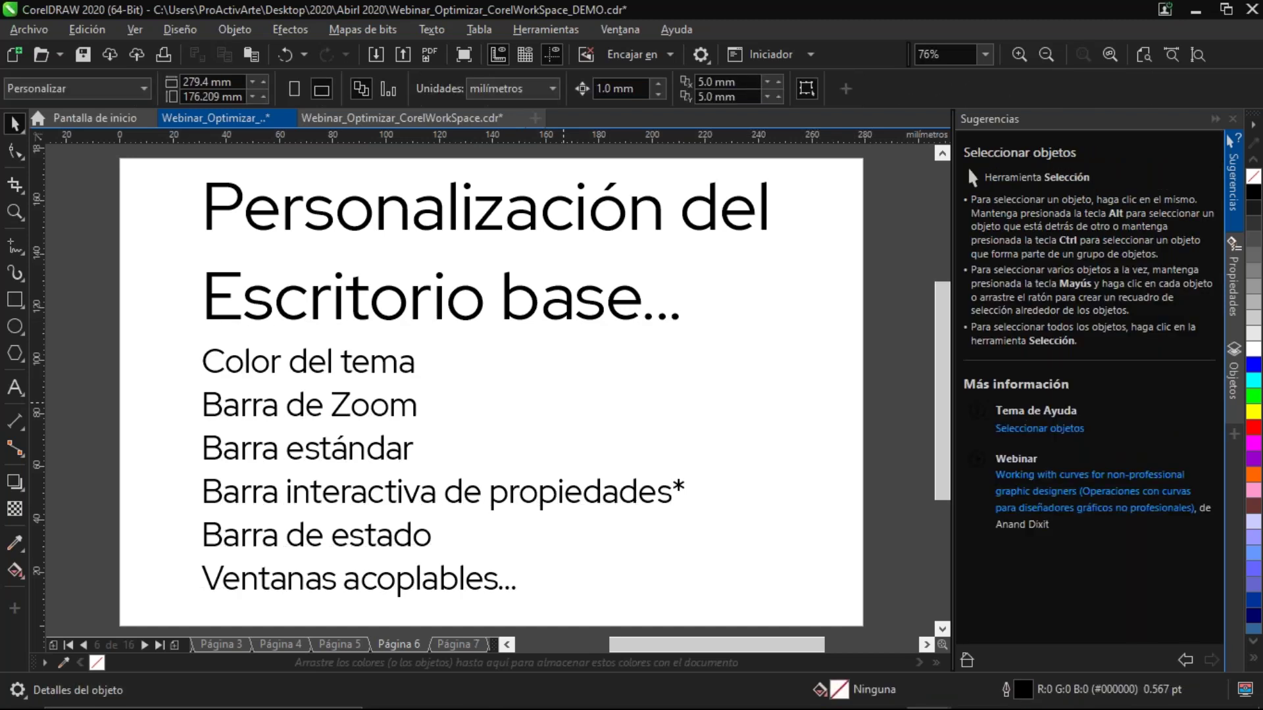
key(Page_Down)
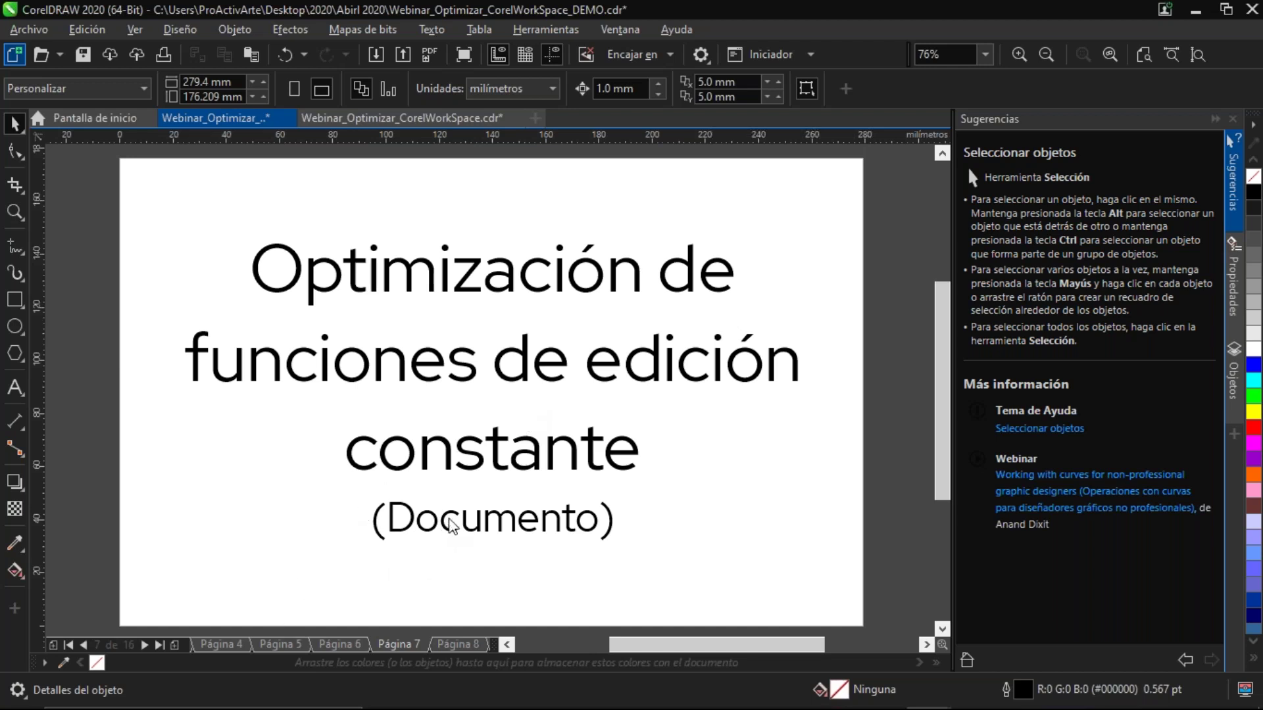
Create a one-page Carta document in CMYK at 300 ppp, keeping the default name and colour profiles after expanding the colour settings
key(ctrl+n)
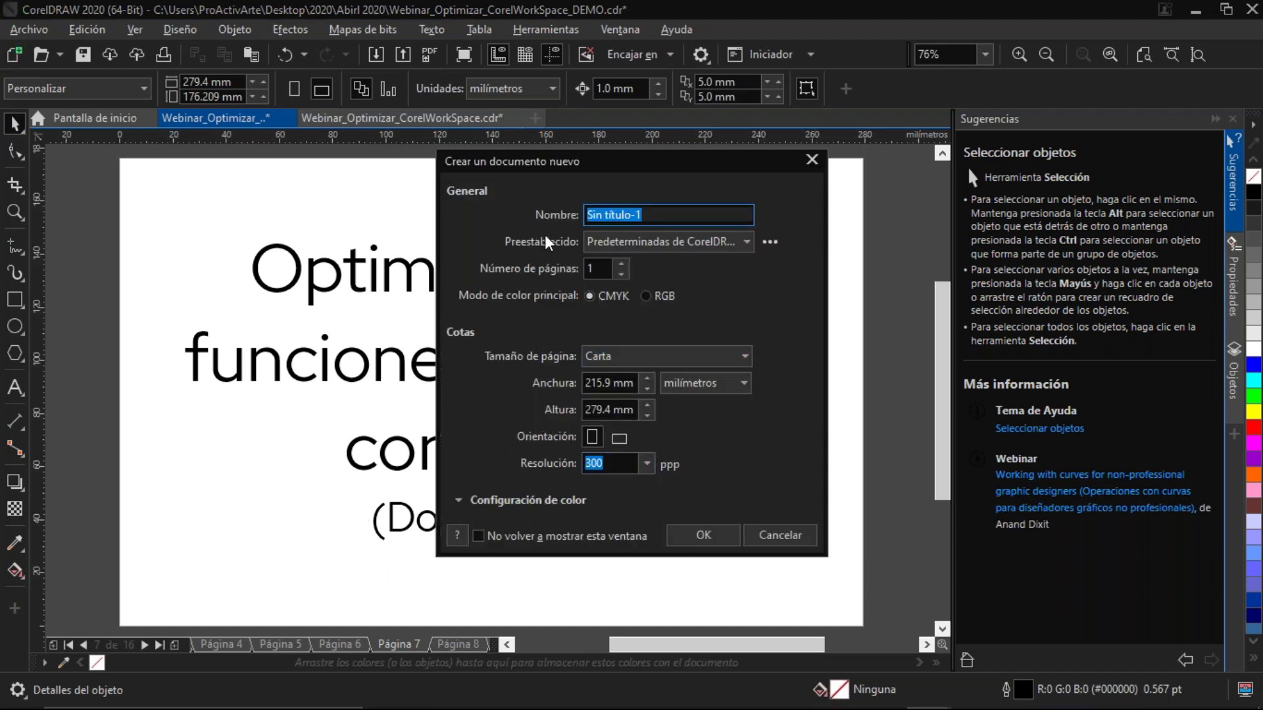
click(459, 501)
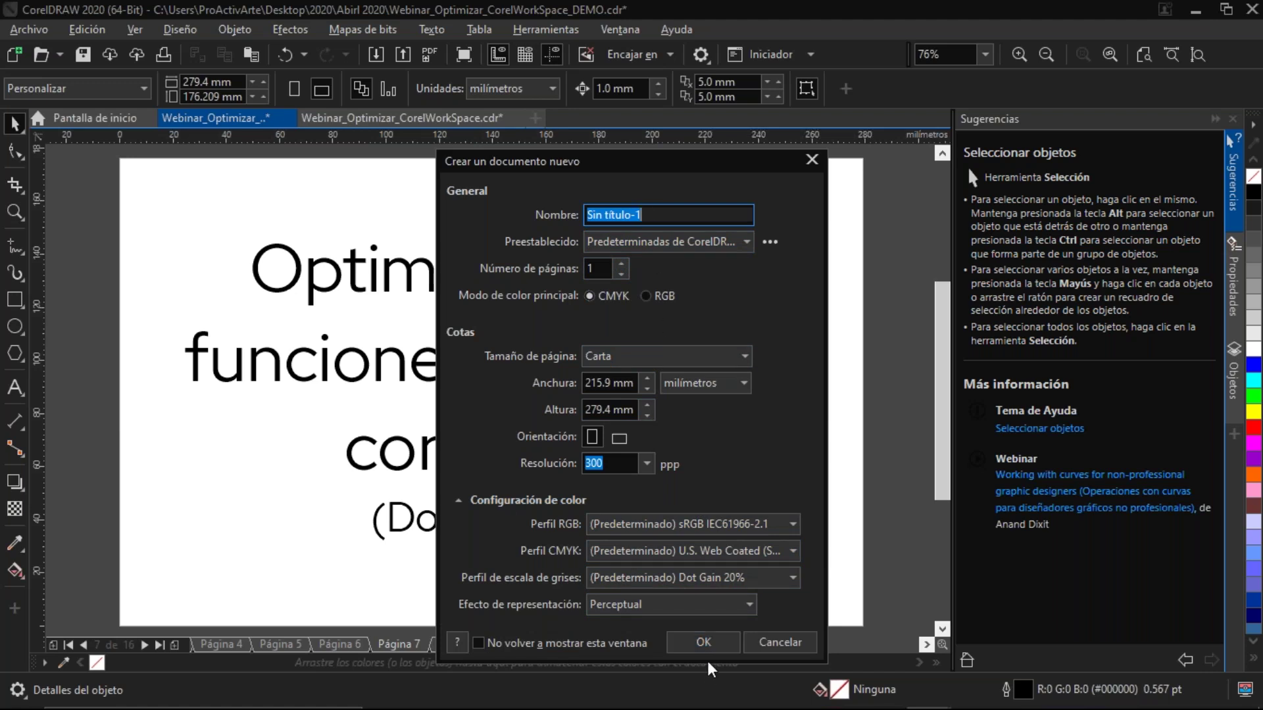
click(704, 642)
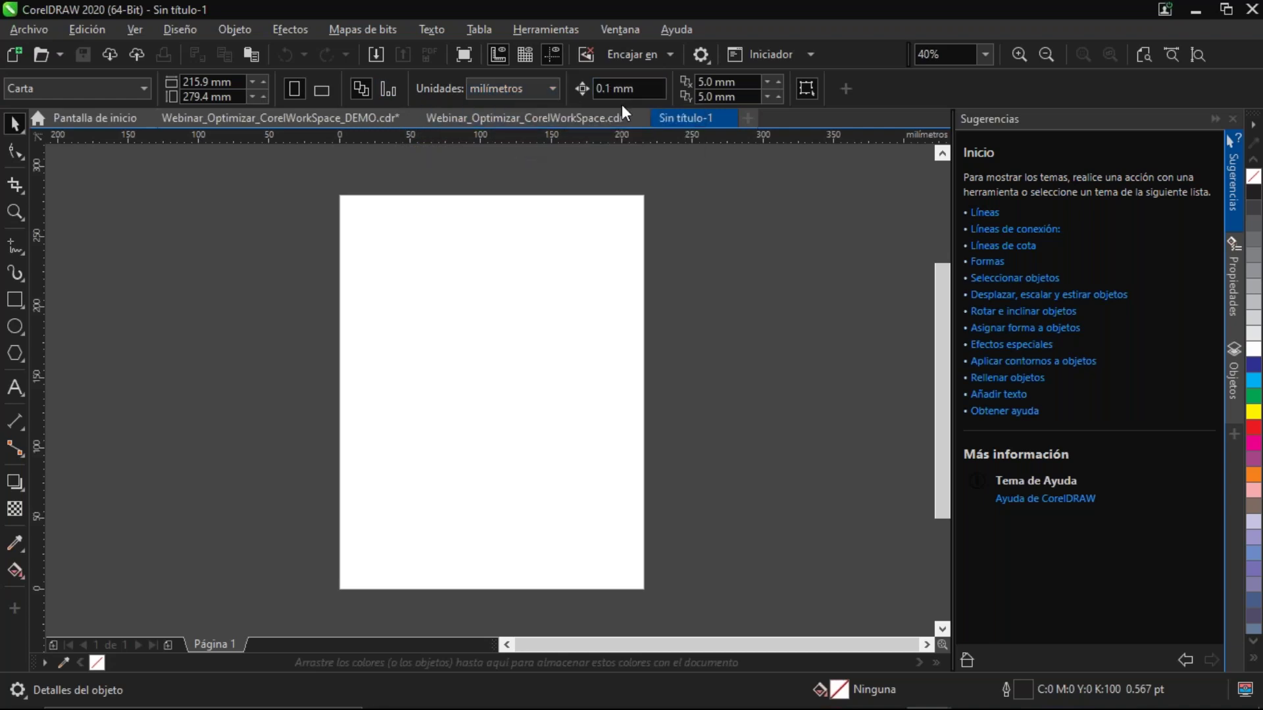
Draw a square about 38 mm wide near the upper left corner of the page
click(16, 302)
drag(372, 237, 426, 275)
key(space)
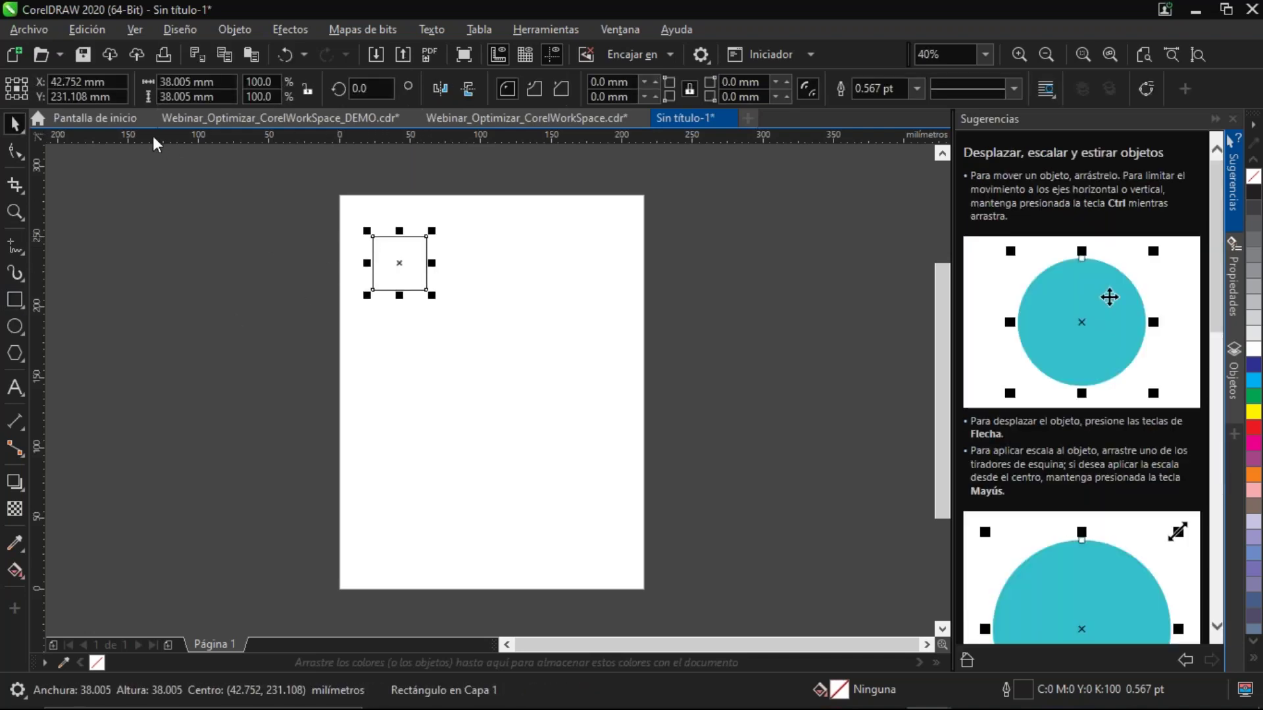
Set the square's object origin to its lower left corner and position it at X 0, Y 0 mm
click(122, 83)
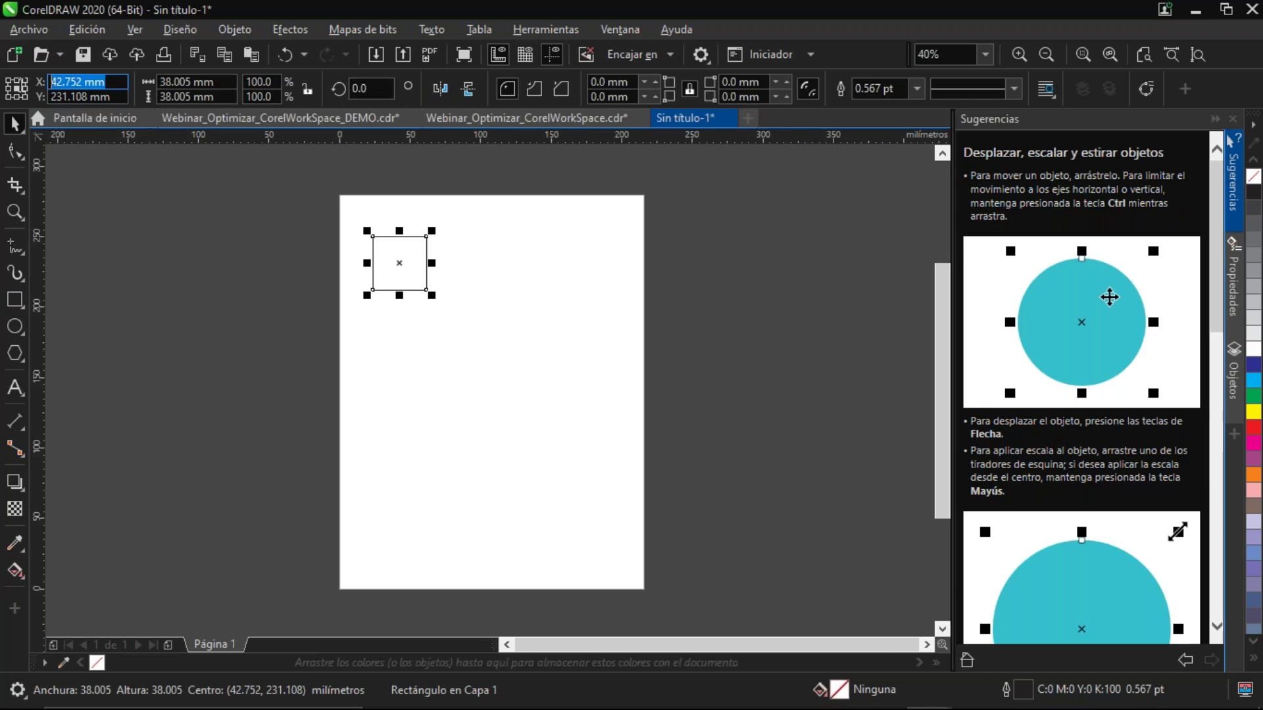
click(7, 79)
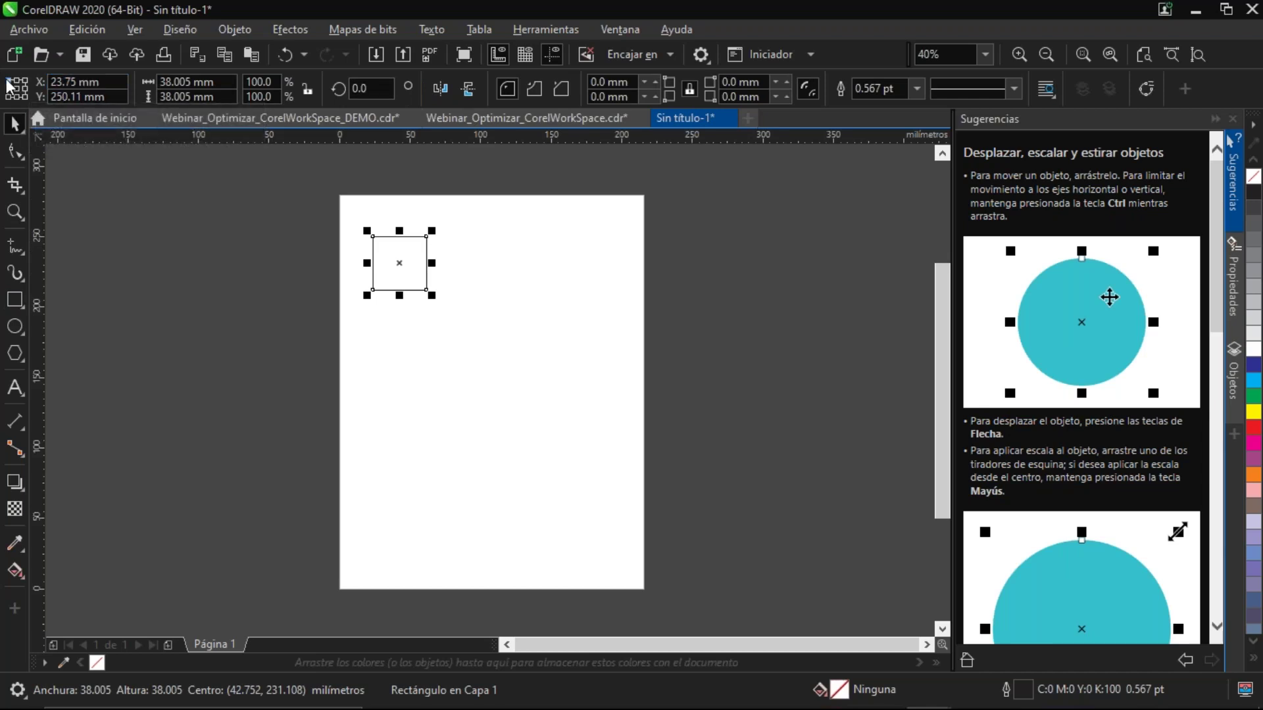
click(113, 81)
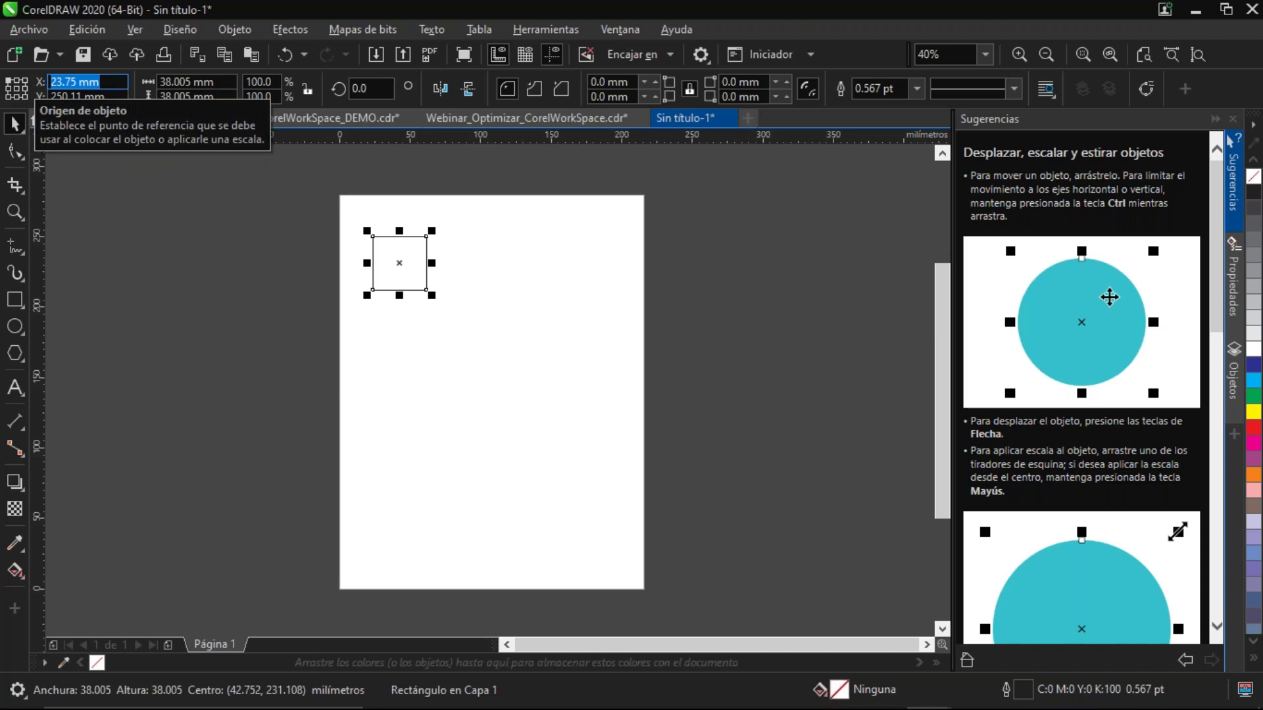
click(8, 97)
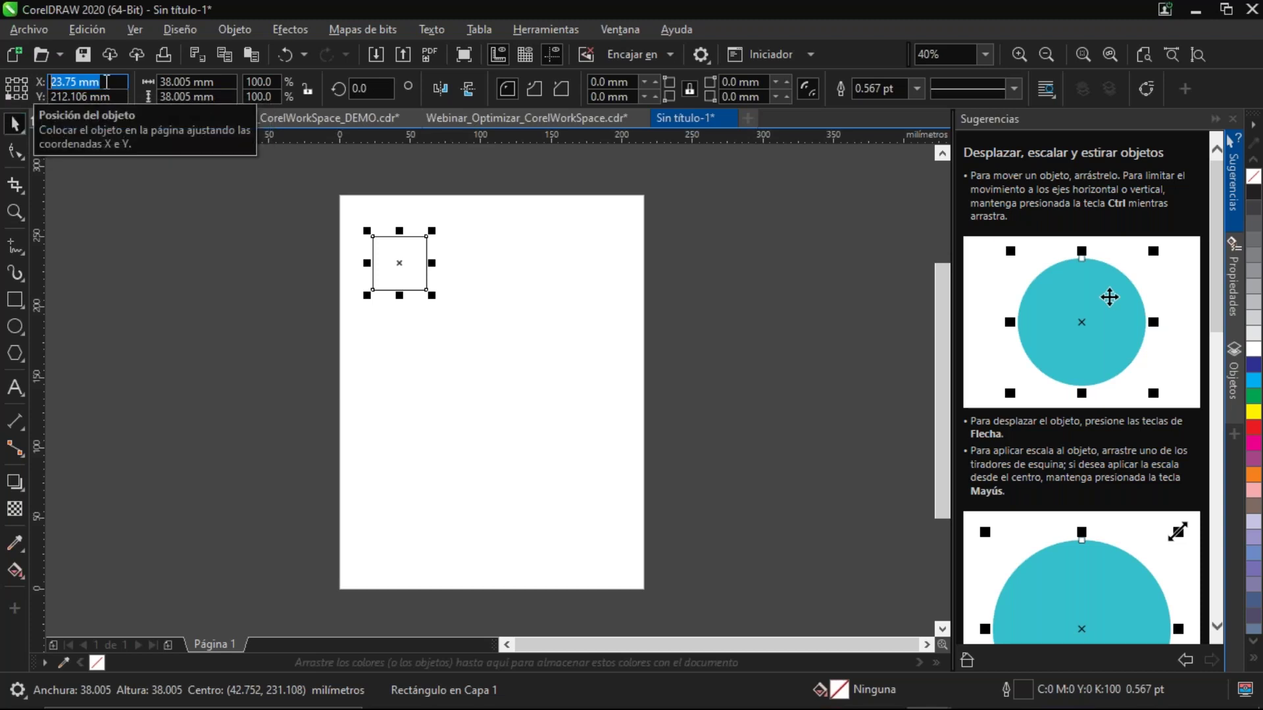
text(0)
key(Tab)
text(0)
key(Return)
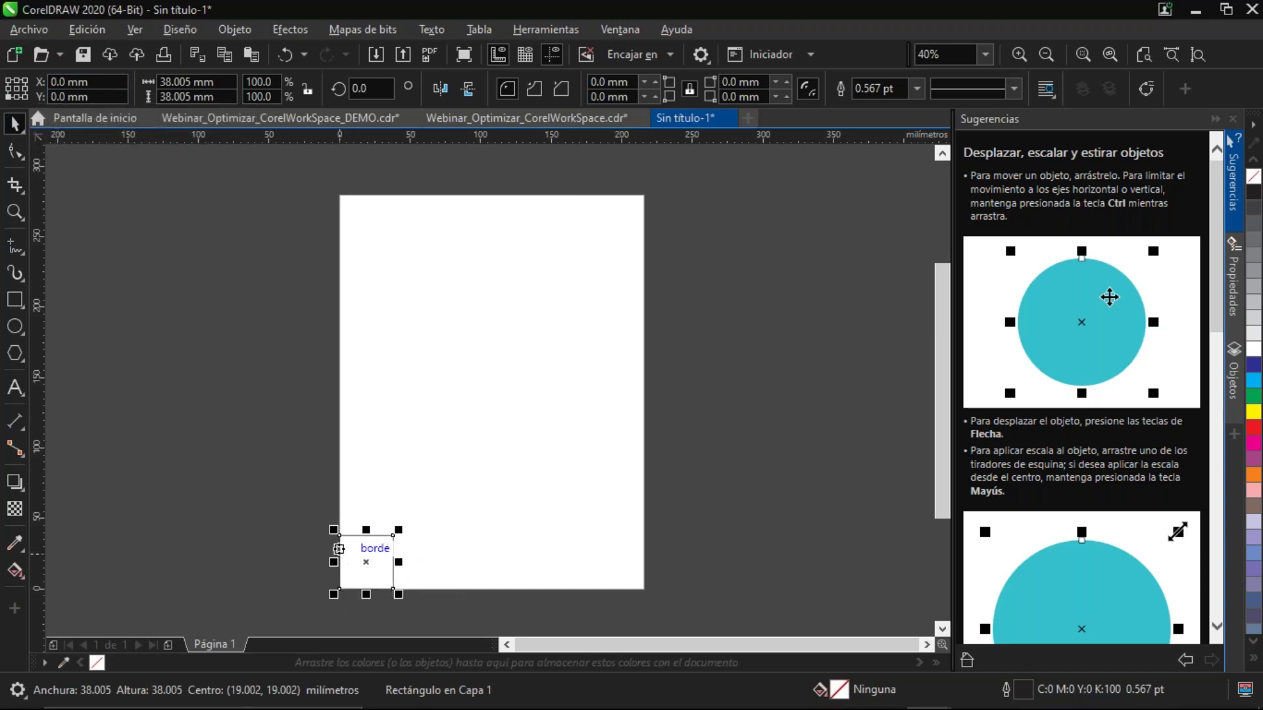
click(523, 376)
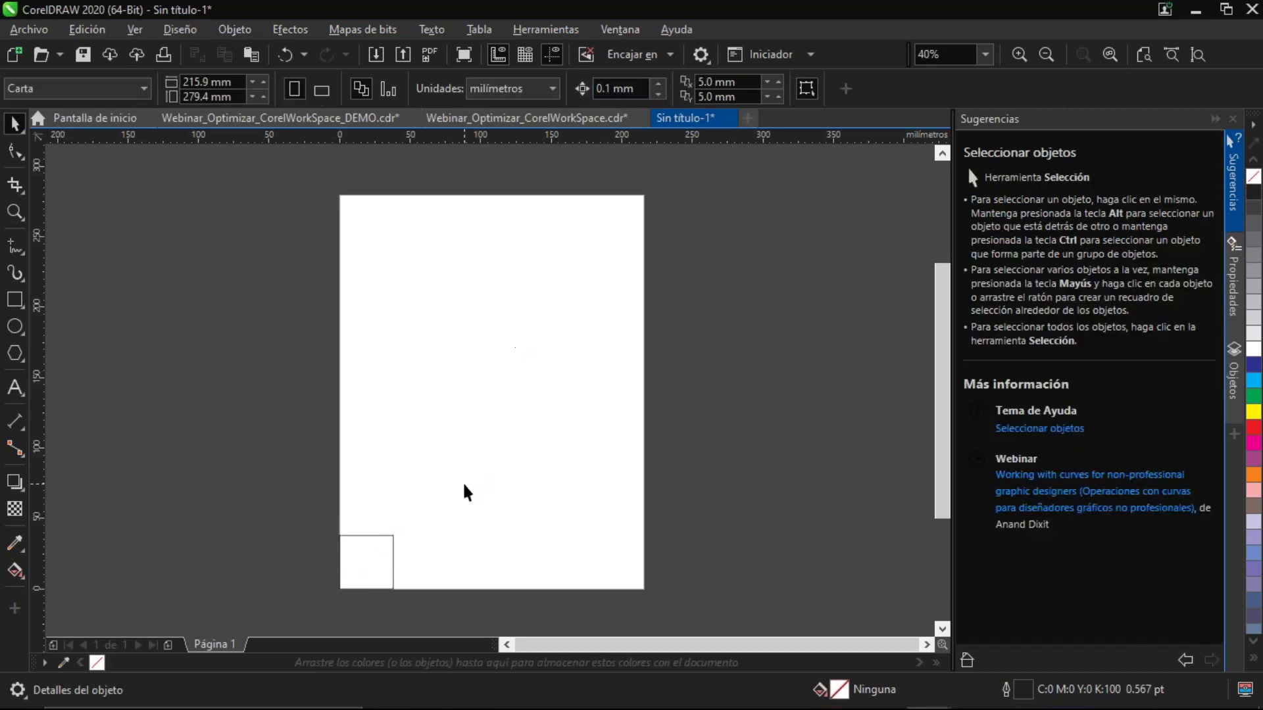
Nudge the square upward once by 0.1 mm and deselect it
click(390, 544)
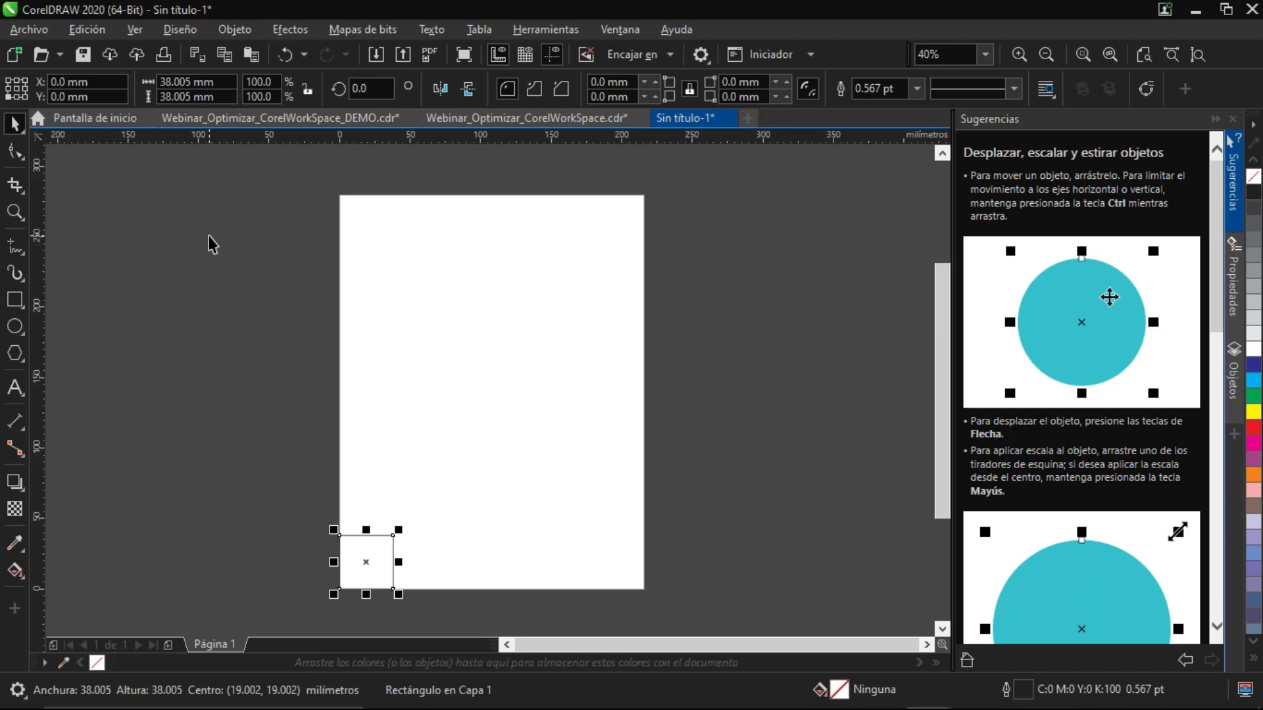
key(Up)
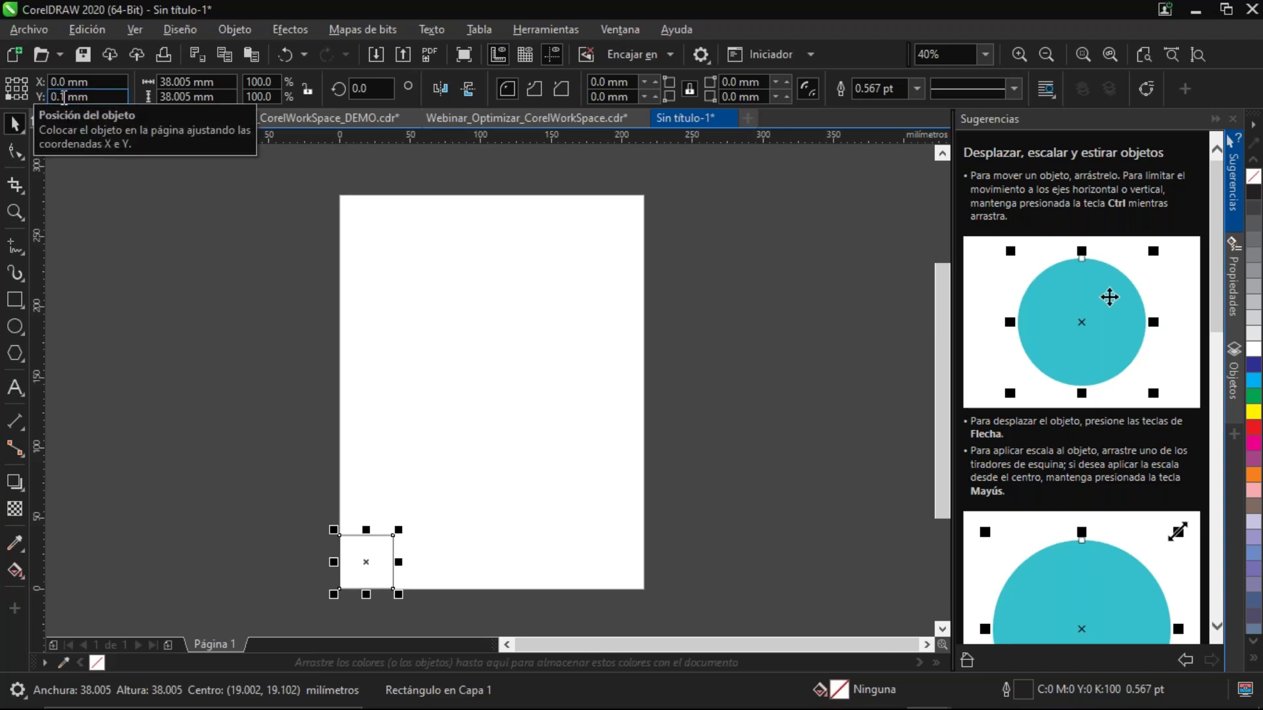
click(348, 221)
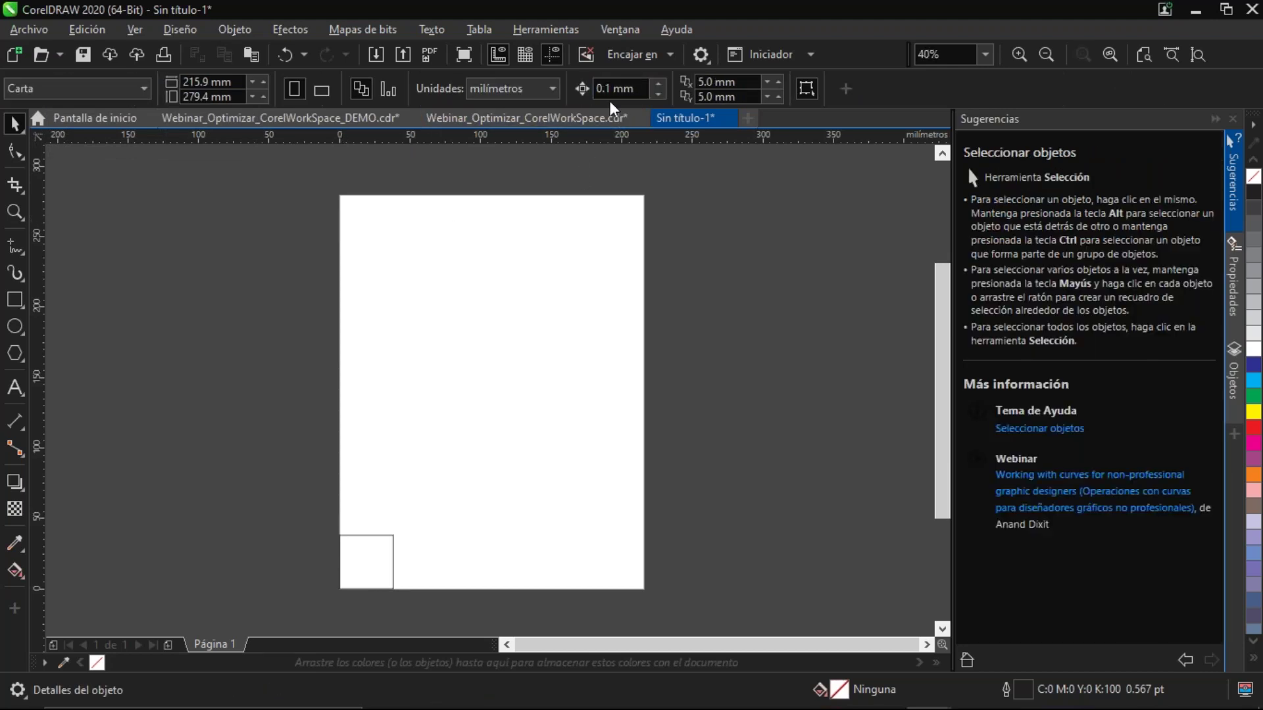
Set the nudge distance to 1 mm and undo that change
click(637, 89)
drag(638, 90, 568, 91)
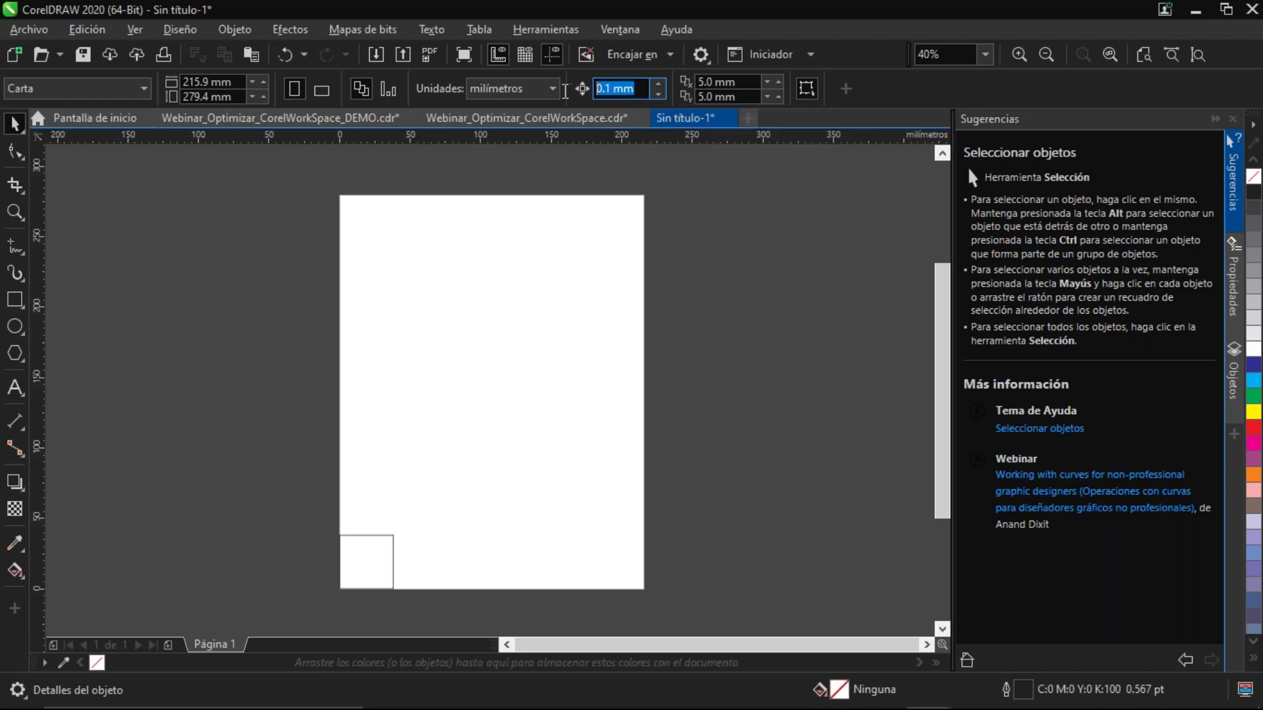
text(1)
key(Return)
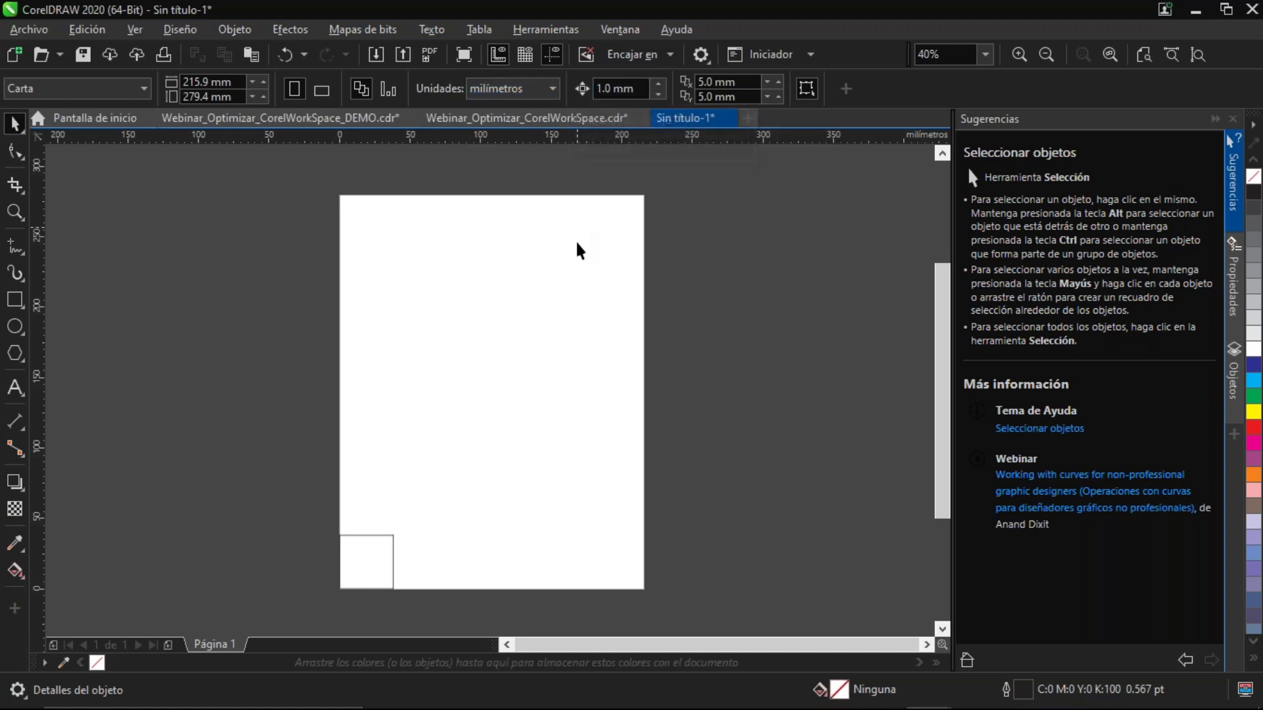
key(ctrl+z)
Set the square's Y position to 0 mm
click(394, 549)
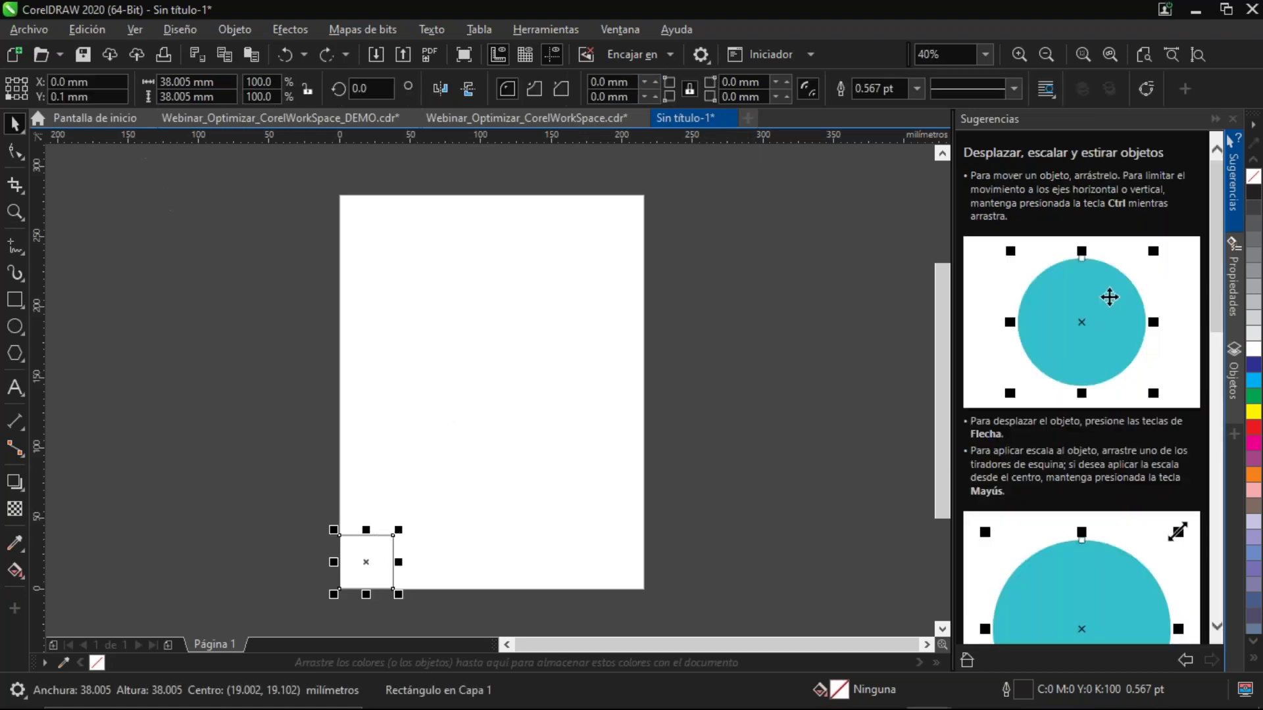
click(109, 97)
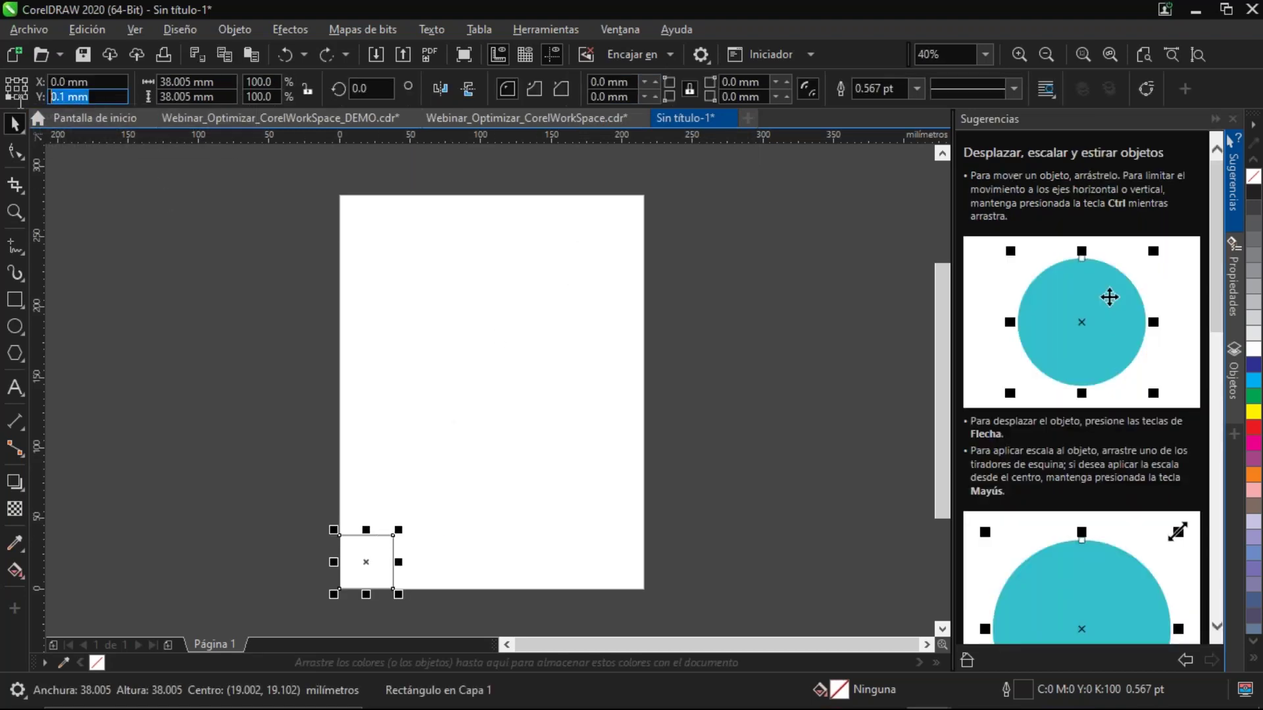
text(0)
key(Return)
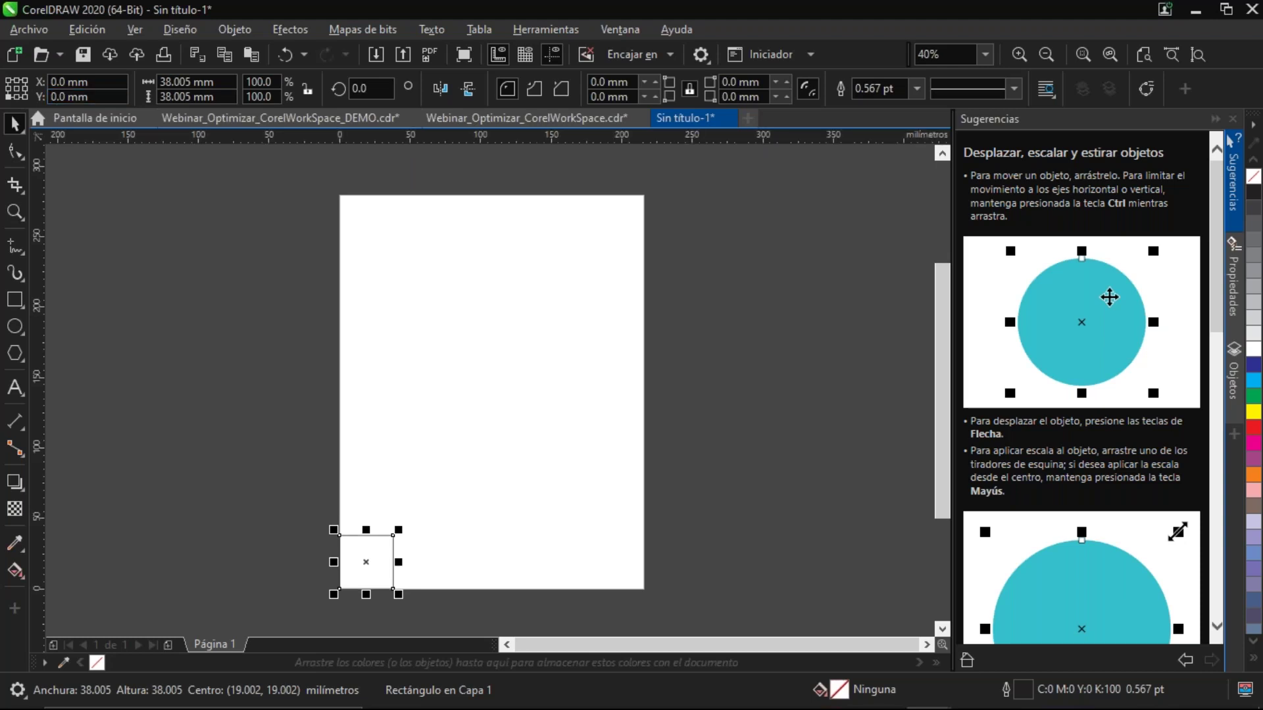
Nudge the square up by 0.1 mm, undo the nudge, and deselect the square
click(393, 536)
click(393, 536)
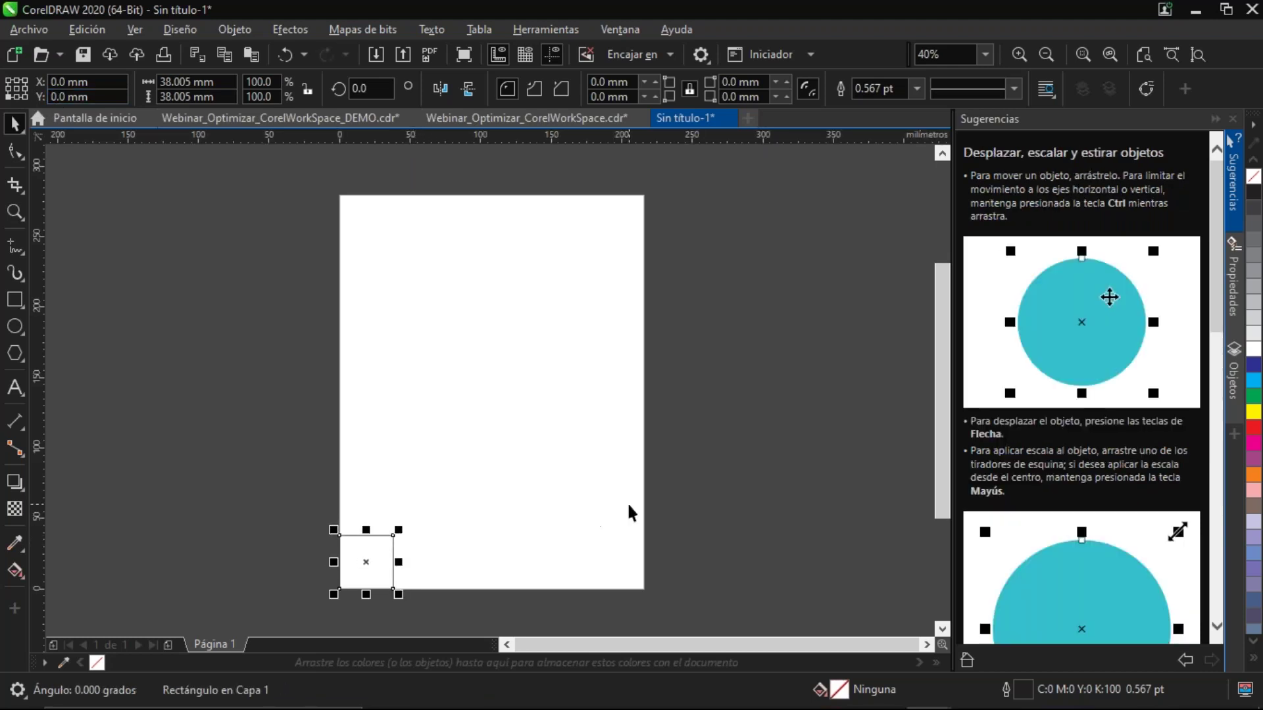
key(Up)
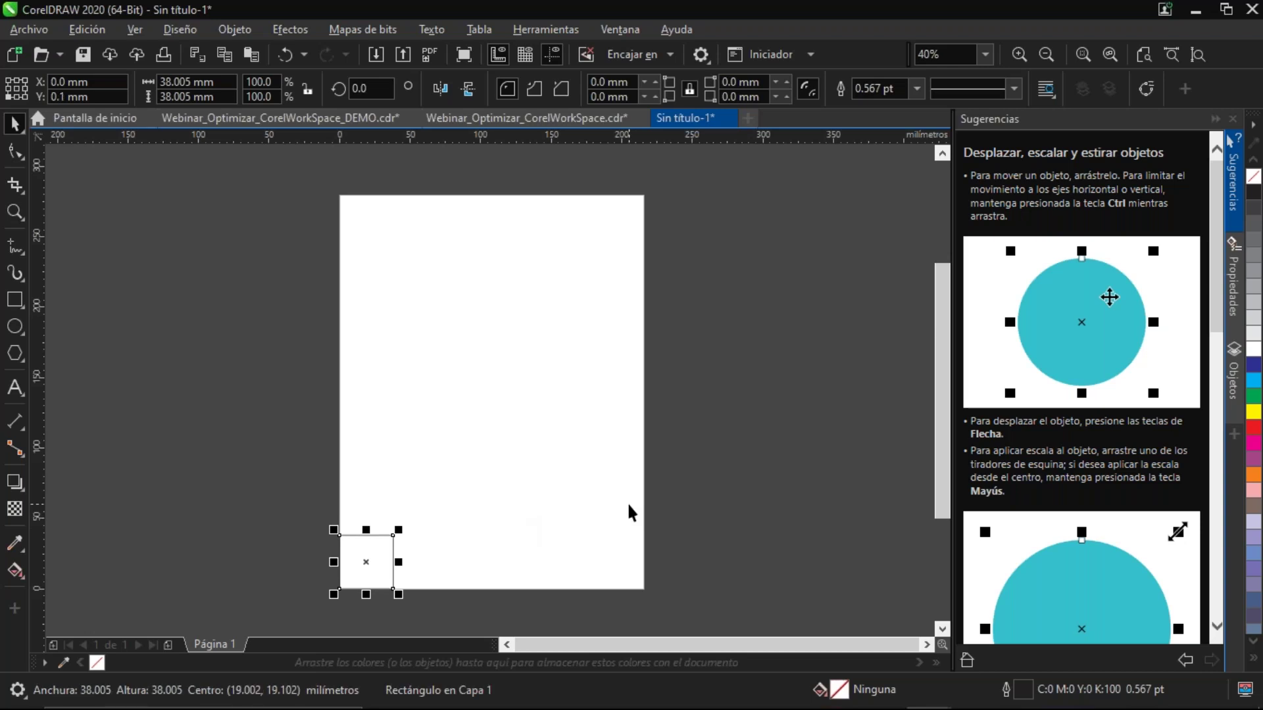
key(ctrl+z)
click(511, 350)
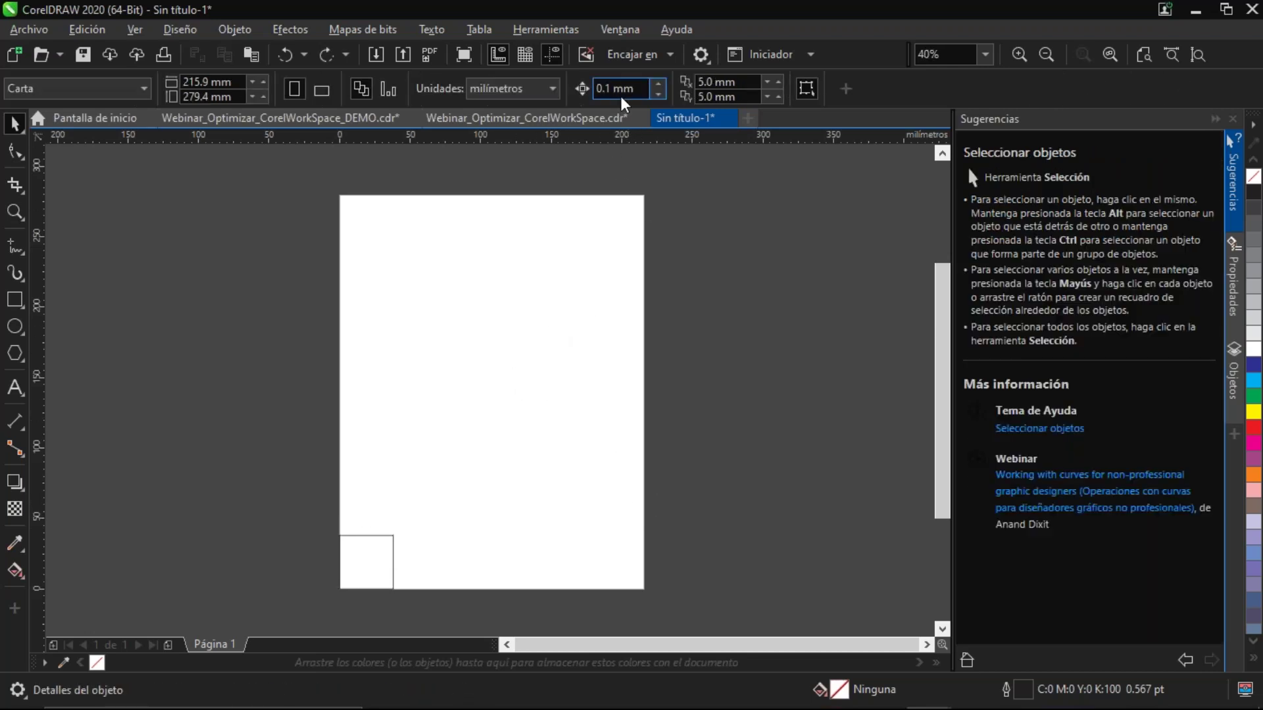
Set the document's nudge distance to 1 mm
drag(635, 91, 566, 104)
text(1)
key(Return)
Nudge the square upward in 1 mm increments until its Y position is 15 mm
click(393, 549)
key(Up)
key(Up)
key(Up)
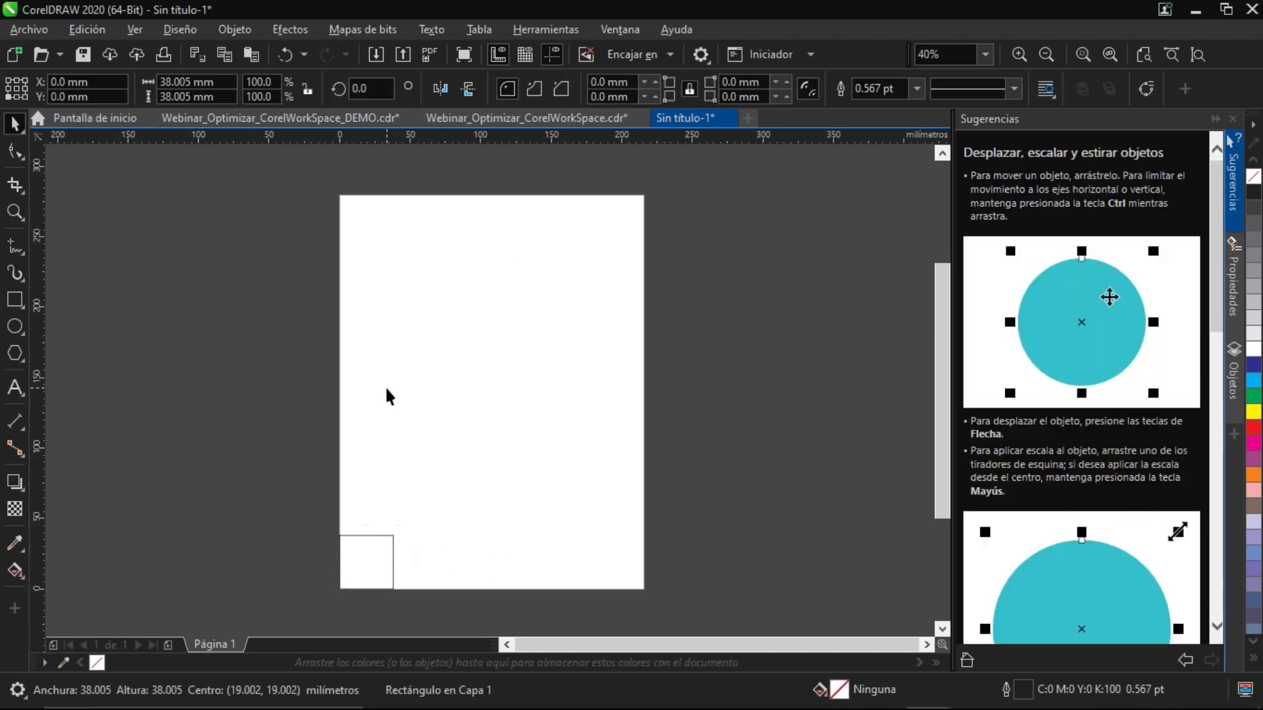
key(Up)
key(Up)
key(Up)
key(Up)
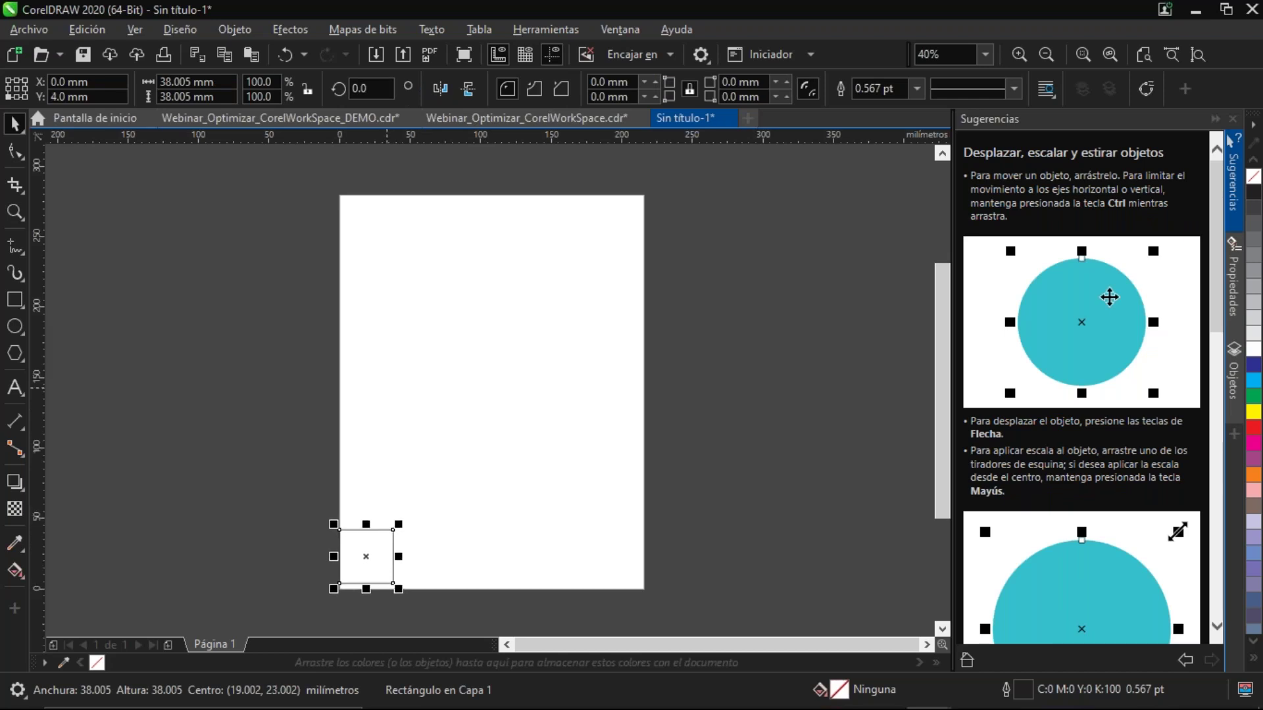
key(Up)
key(Up)
key(Up)
key(Up)
key(Up)
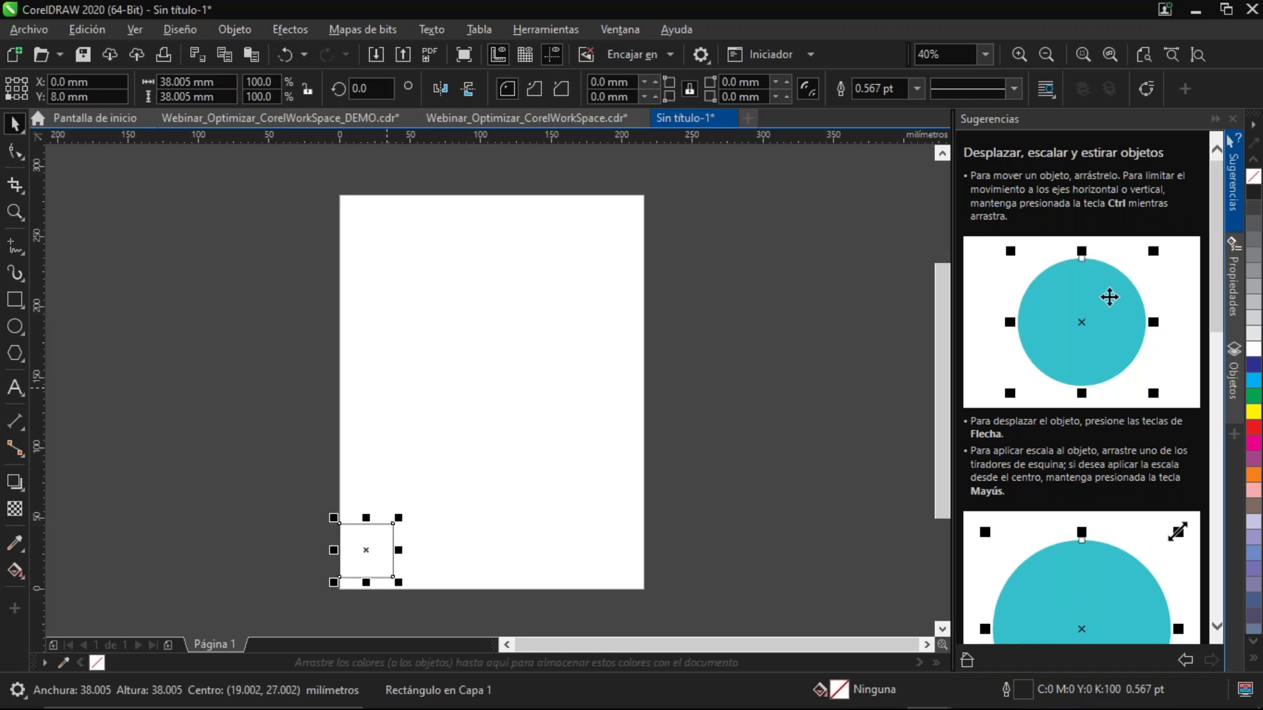
key(Up)
key(Up)
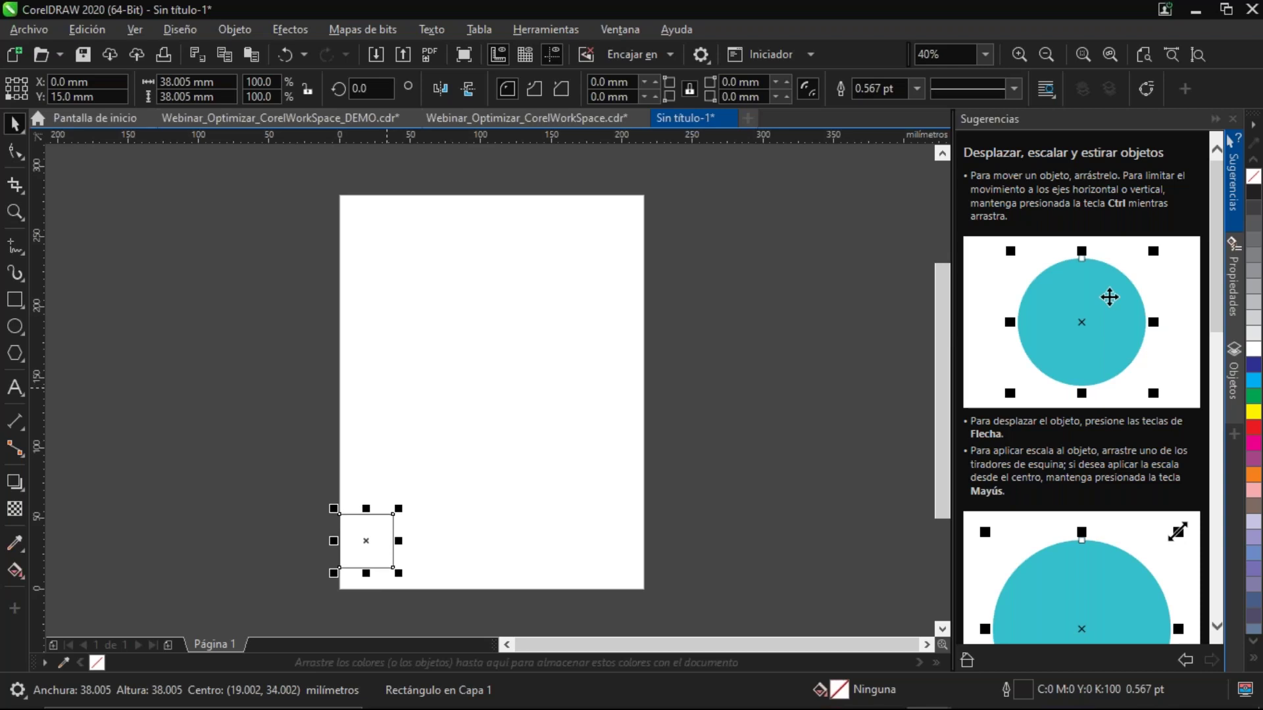
Nudge the square to the right in 1 mm increments until its X position is 10 mm
key(Right)
key(Right)
key(Right)
key(Right)
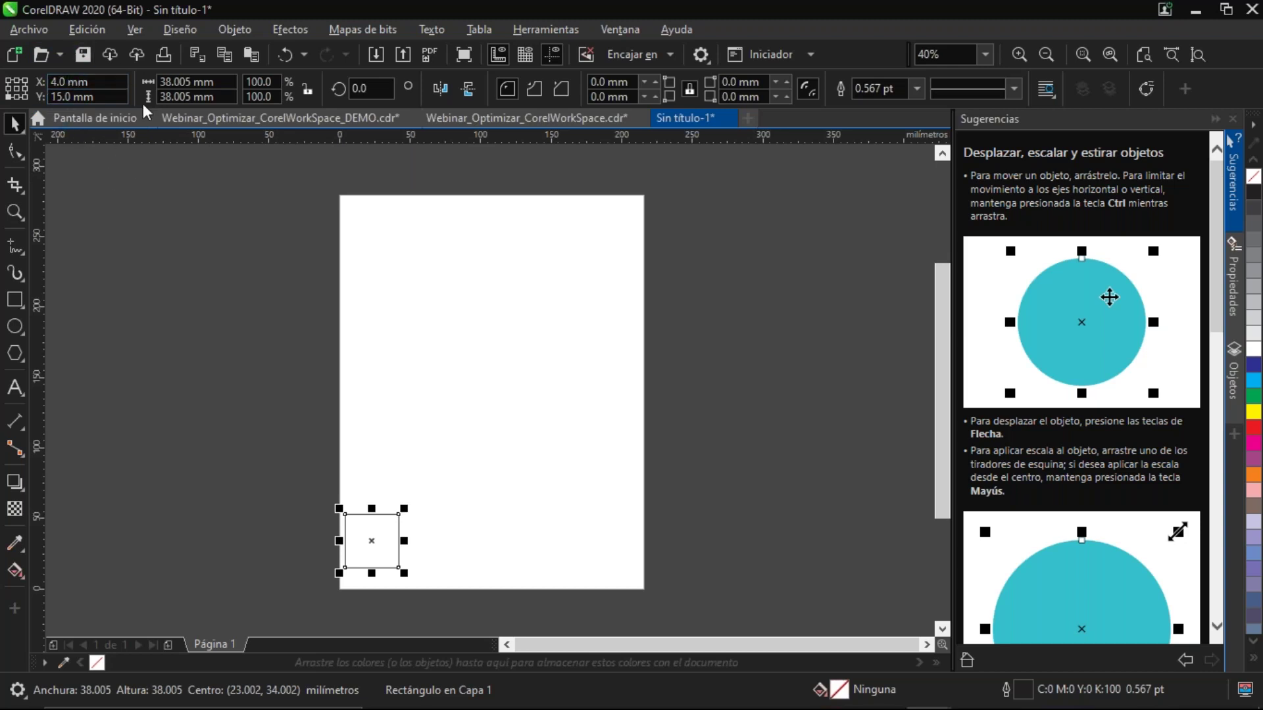
key(Right)
key(Right)
key(Right)
key(Right)
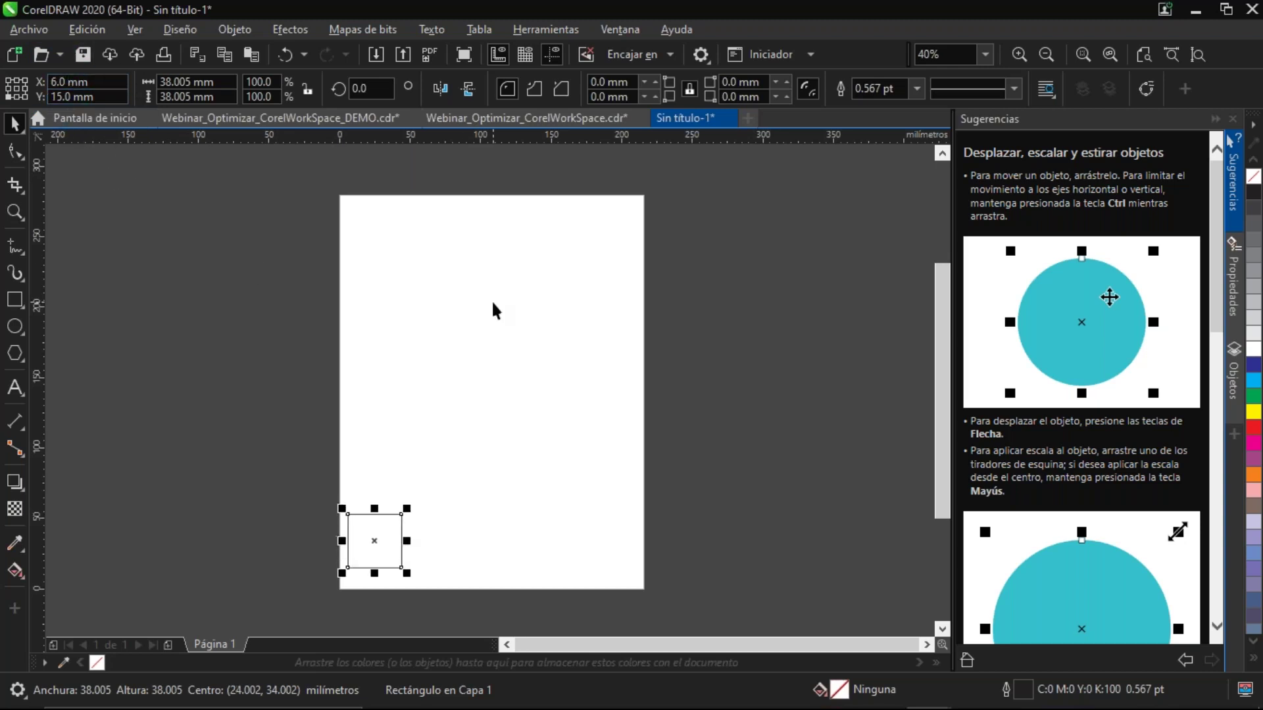
key(Right)
key(Right)
key(Right)
key(Right)
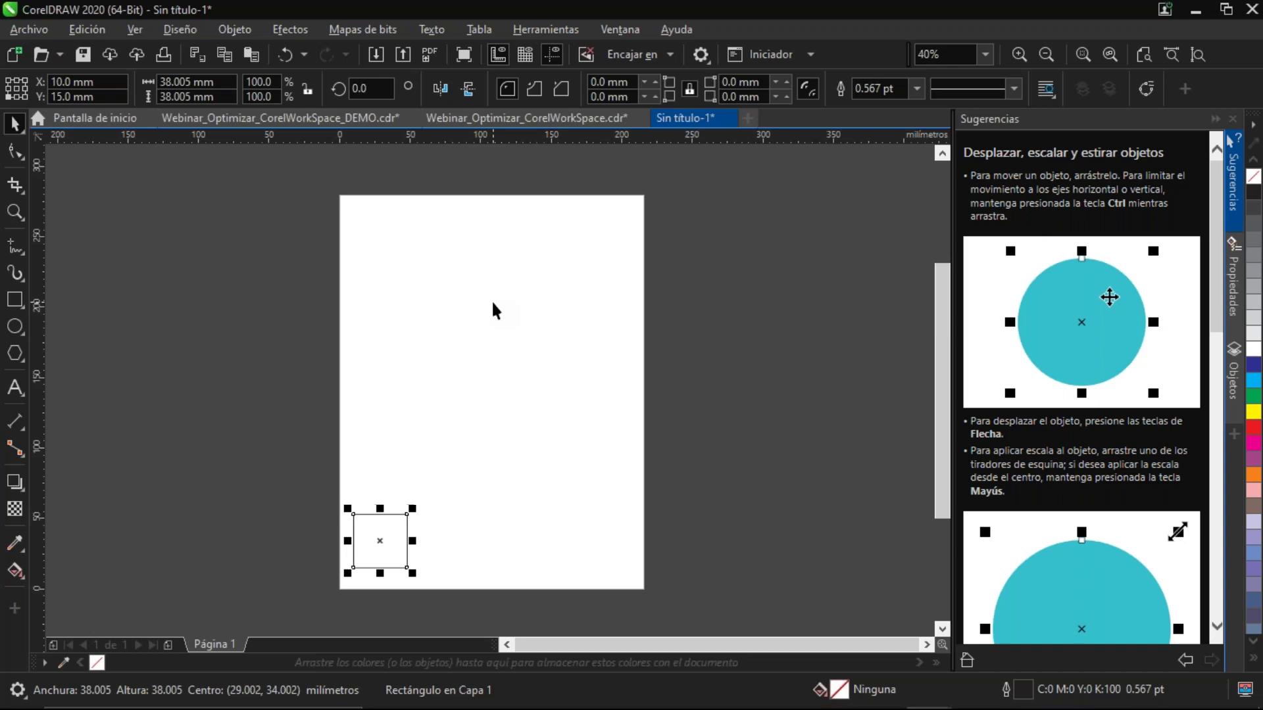
Nudge the square to the right in 1 mm increments until its X position is 15 mm, and deselect it
key(Right)
key(Right)
key(Right)
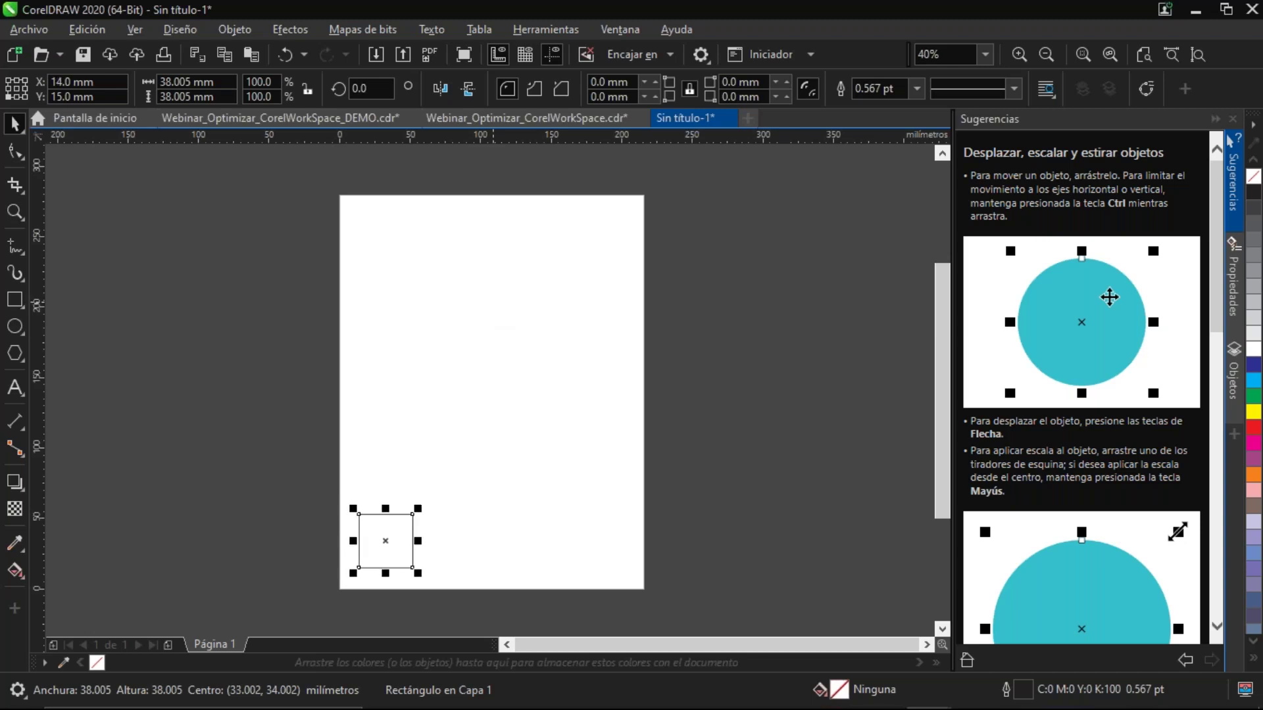
click(526, 324)
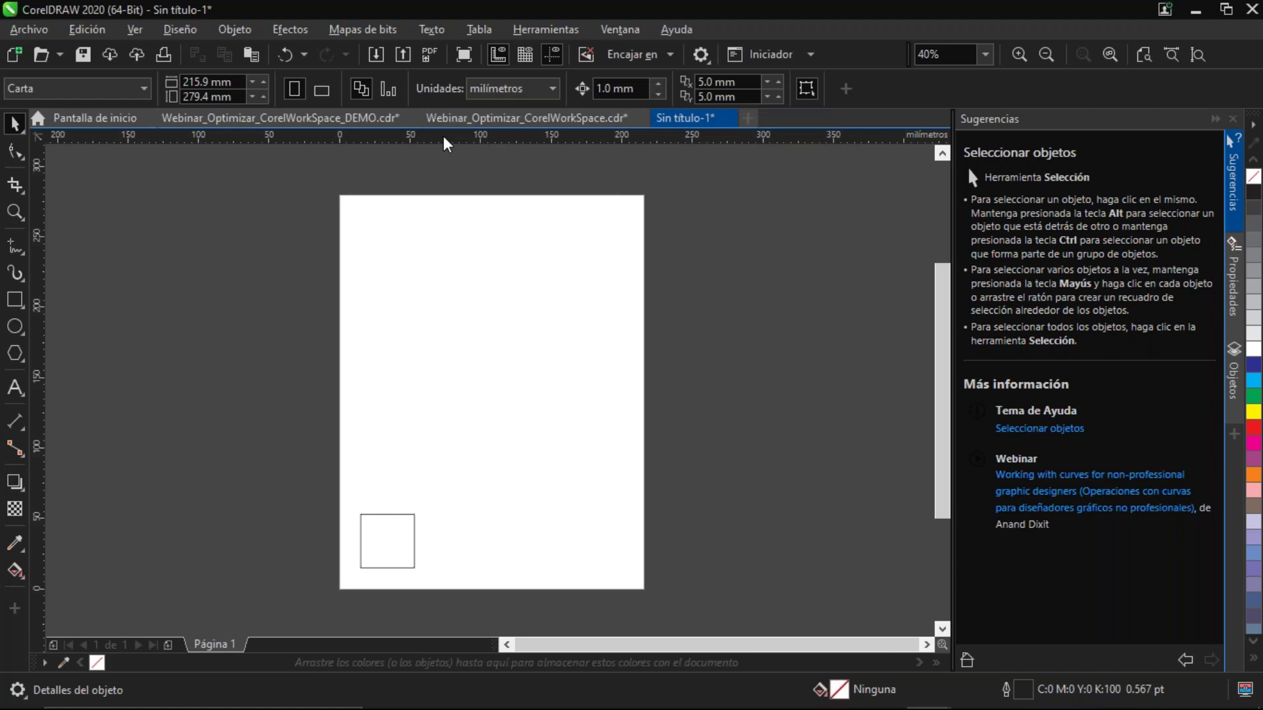
Set the document's super nudge multiplier to 5 and its micro nudge divisor to 10 in the ruler options
click(701, 56)
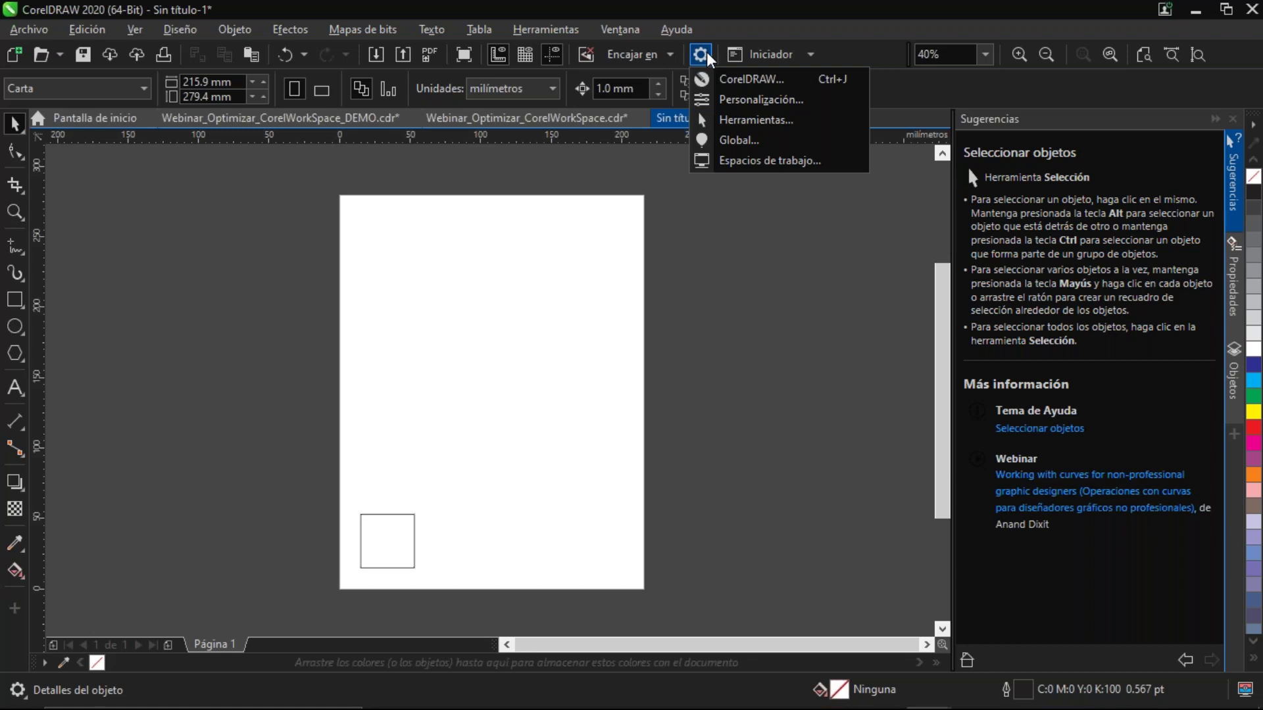
click(744, 81)
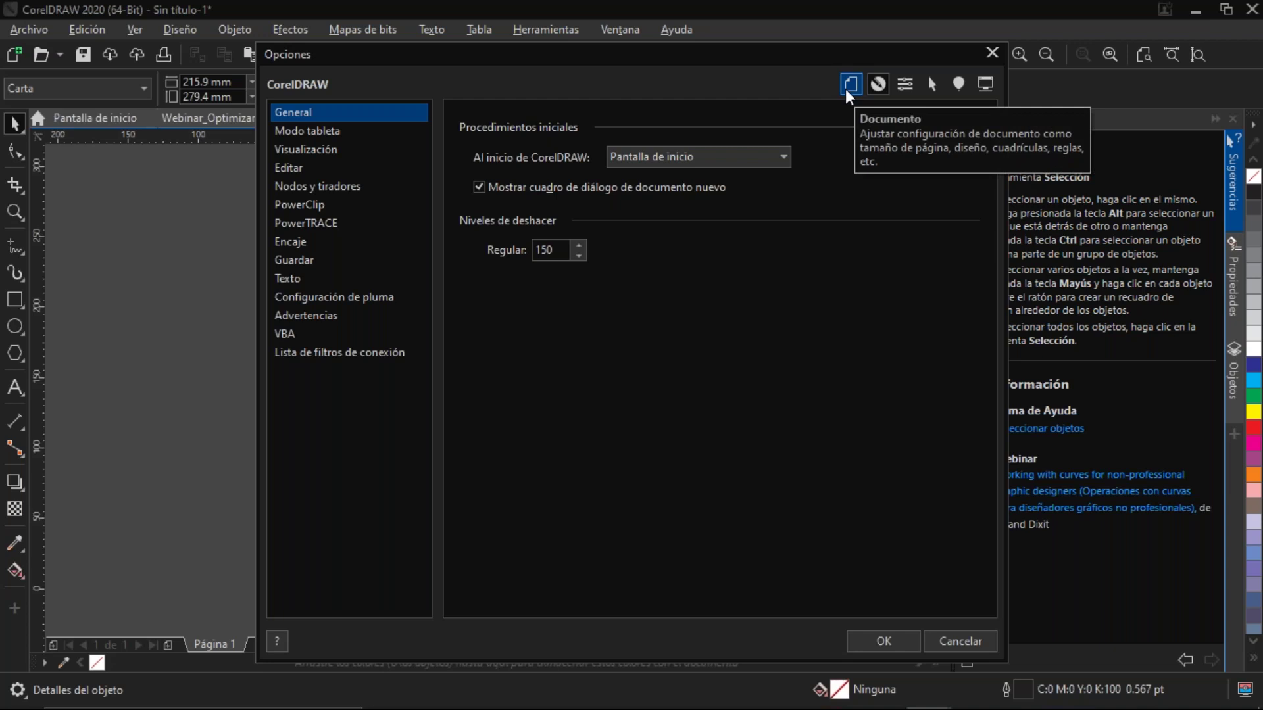
click(848, 90)
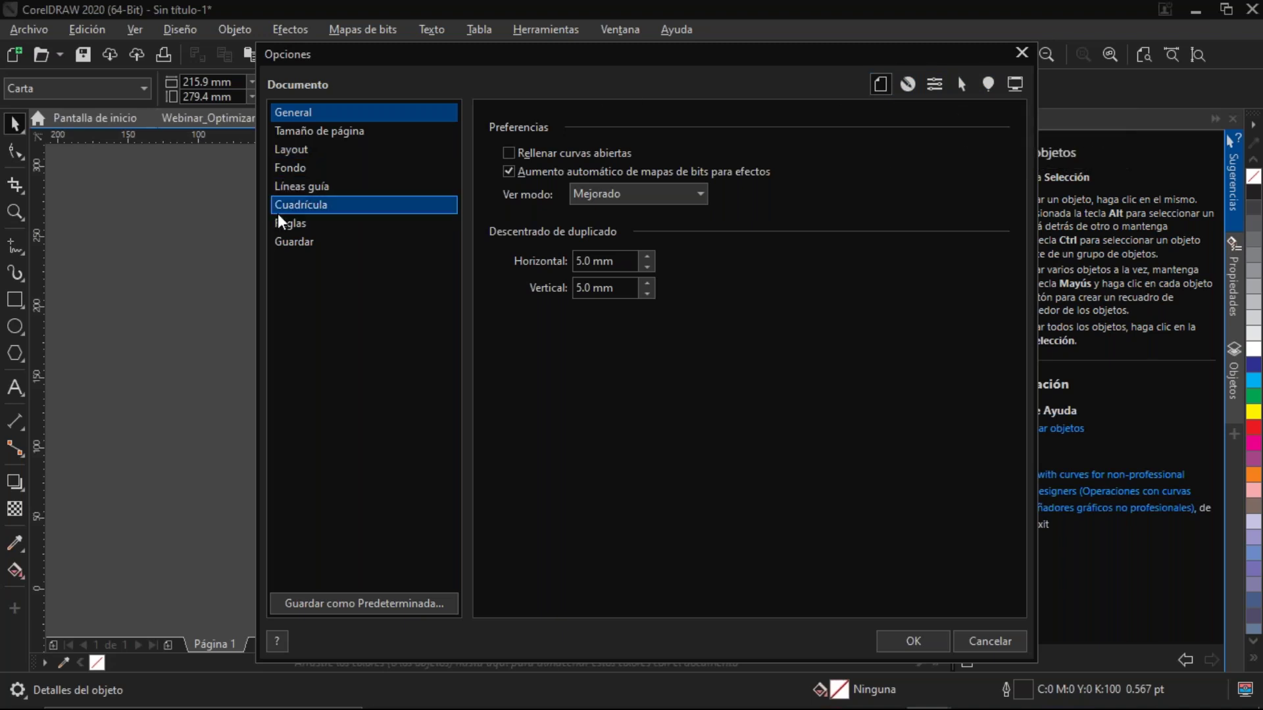
click(290, 225)
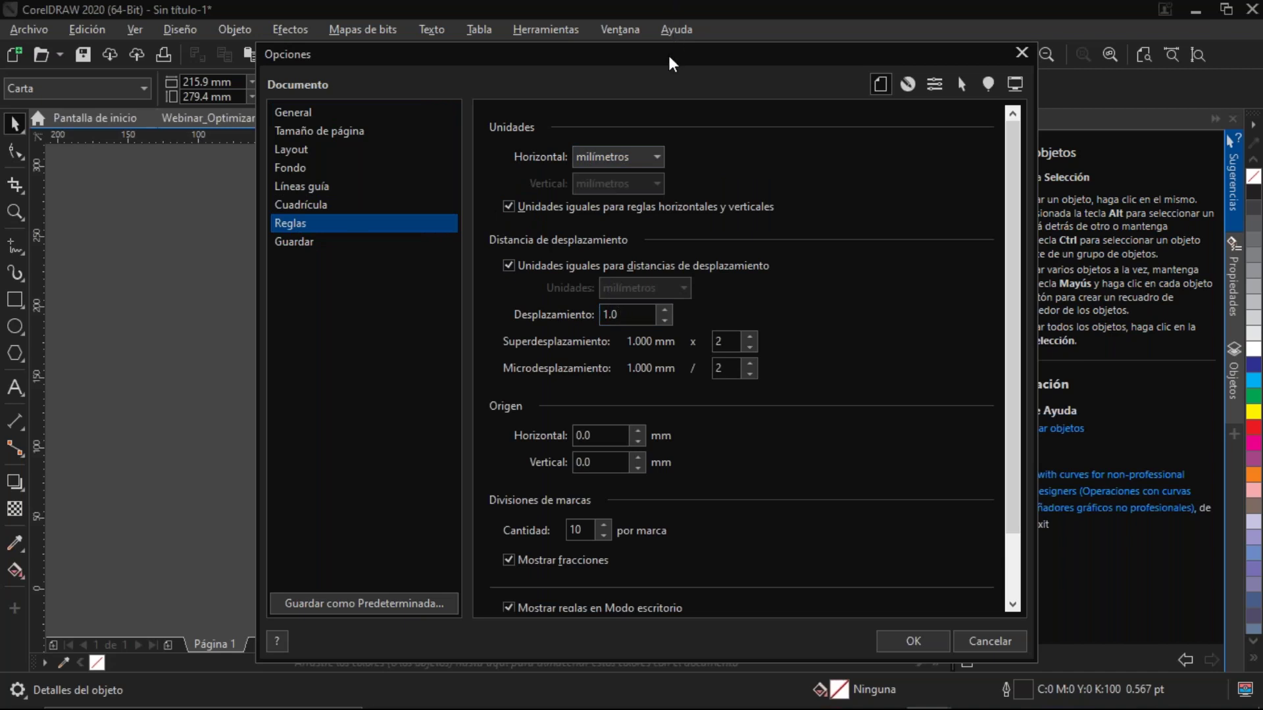
drag(669, 62, 613, 157)
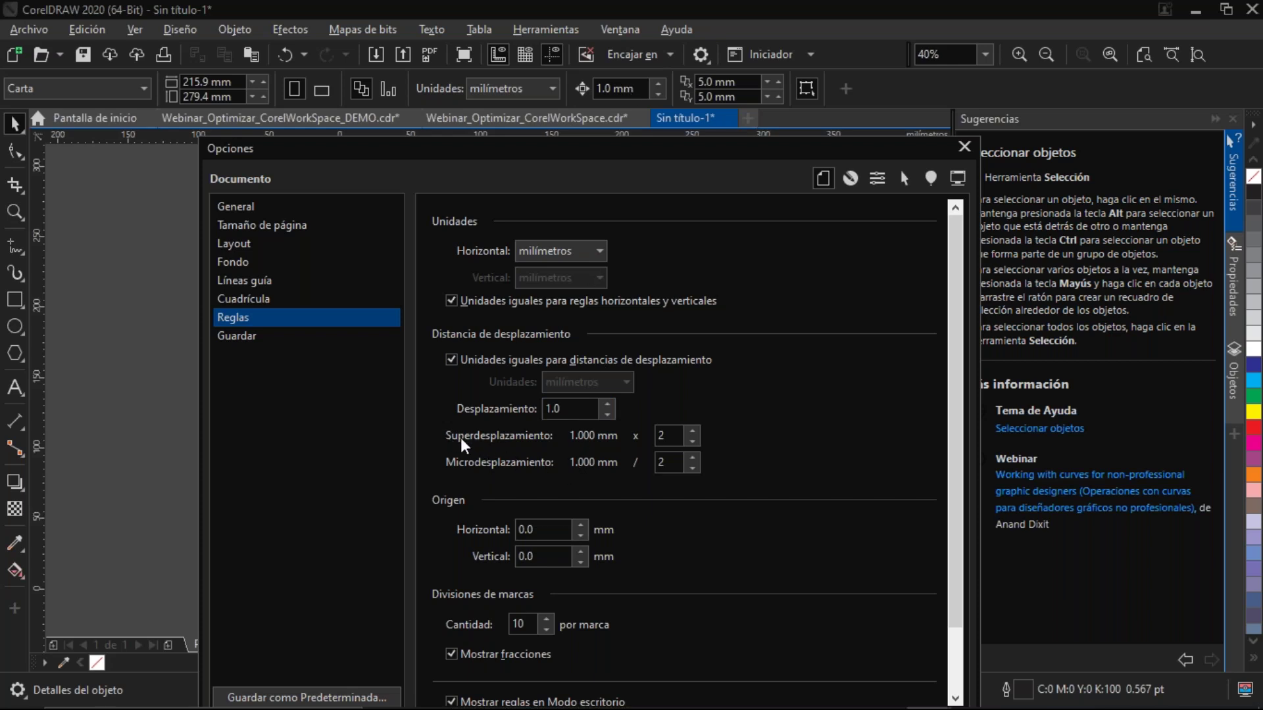
double_click(661, 435)
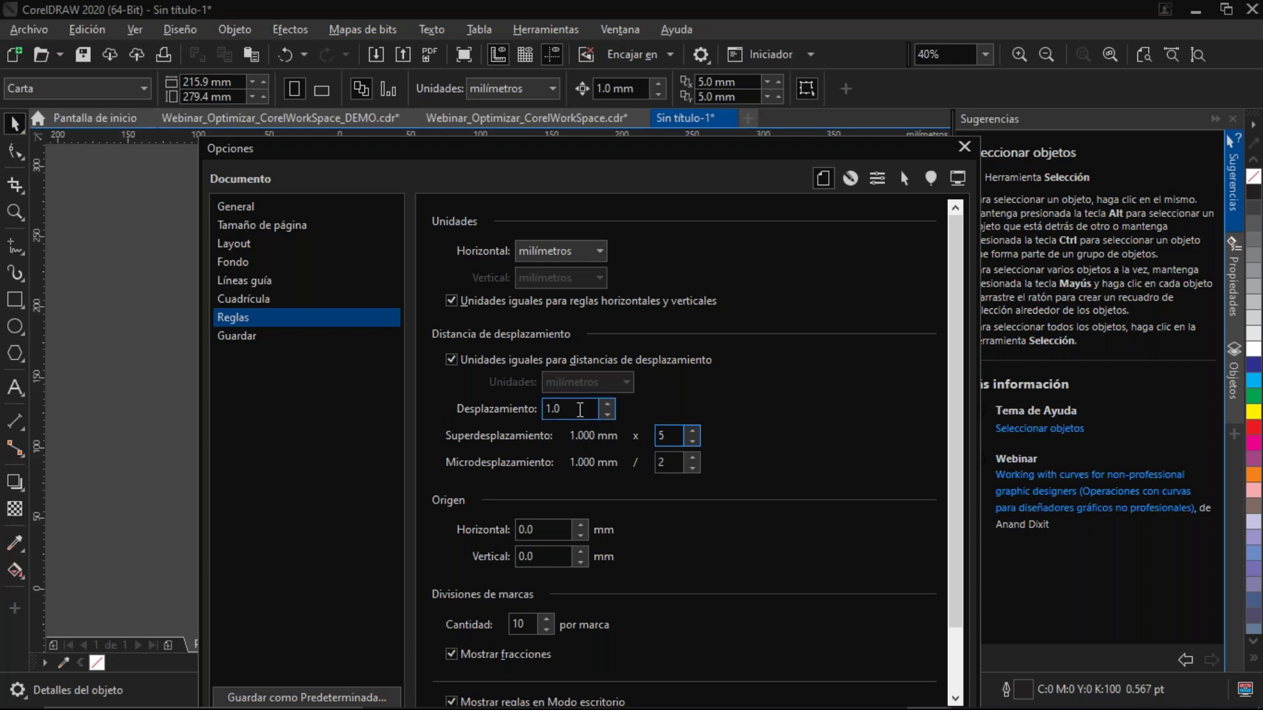
double_click(671, 462)
text(10)
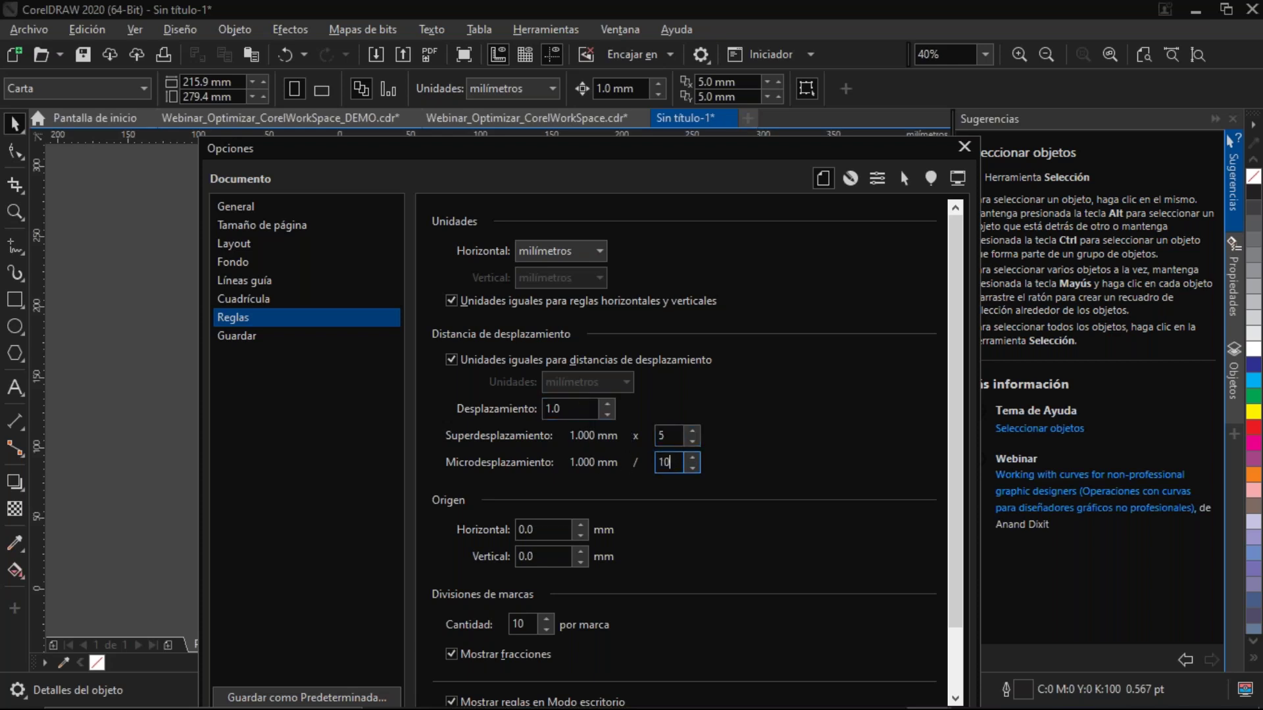
click(677, 435)
drag(689, 152, 686, 66)
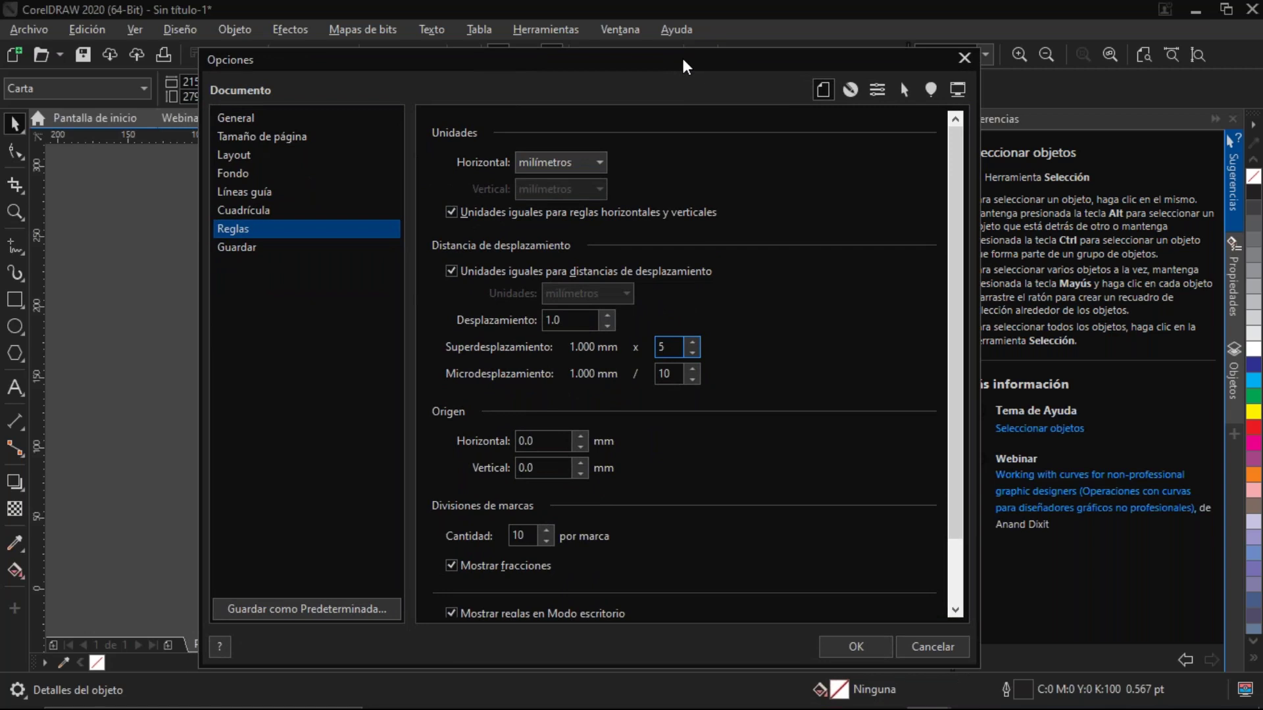
click(855, 647)
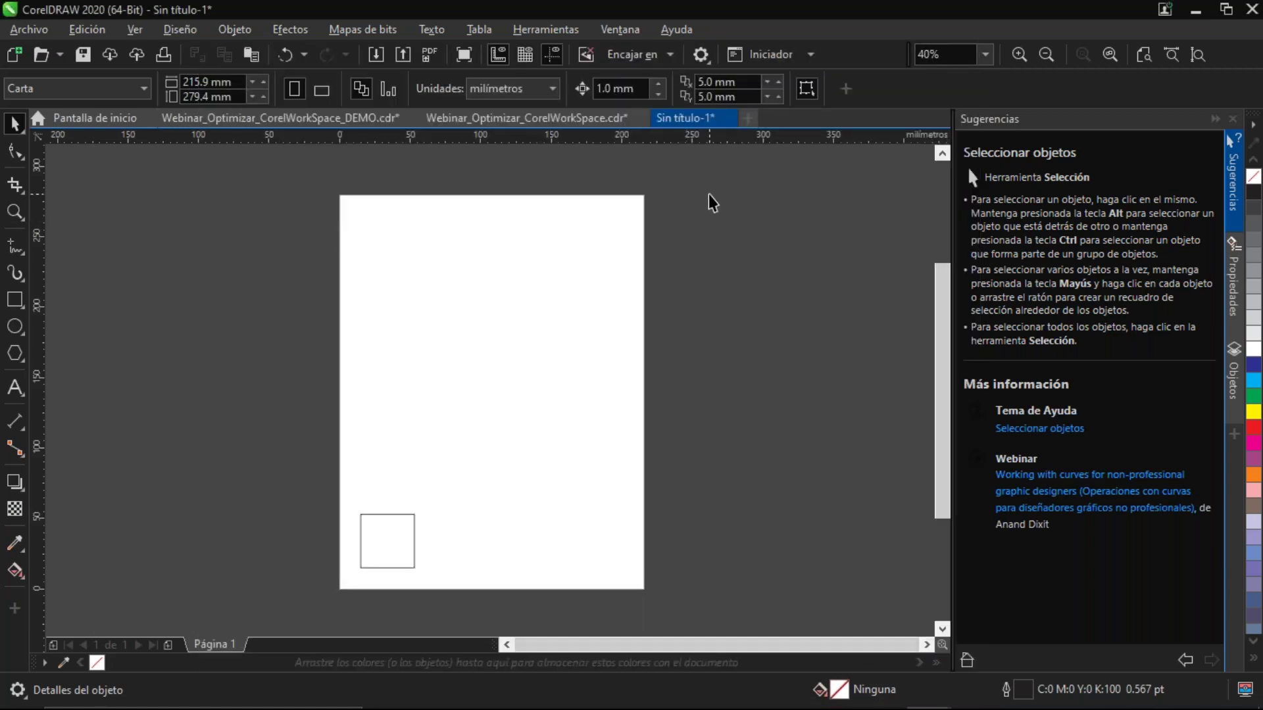
Super nudge the square upward in 5 mm increments until its Y position is 100 mm
click(408, 522)
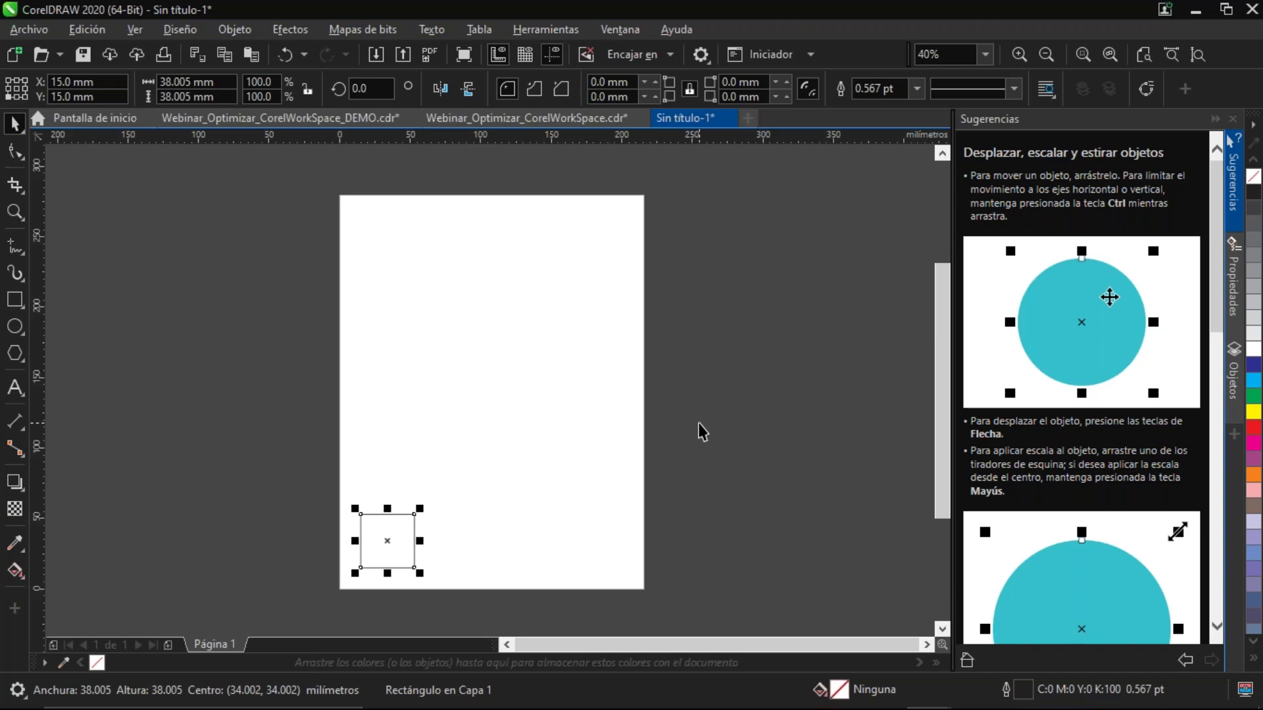
key(Up)
key(Up)
key(Up)
key(Up)
key(Up)
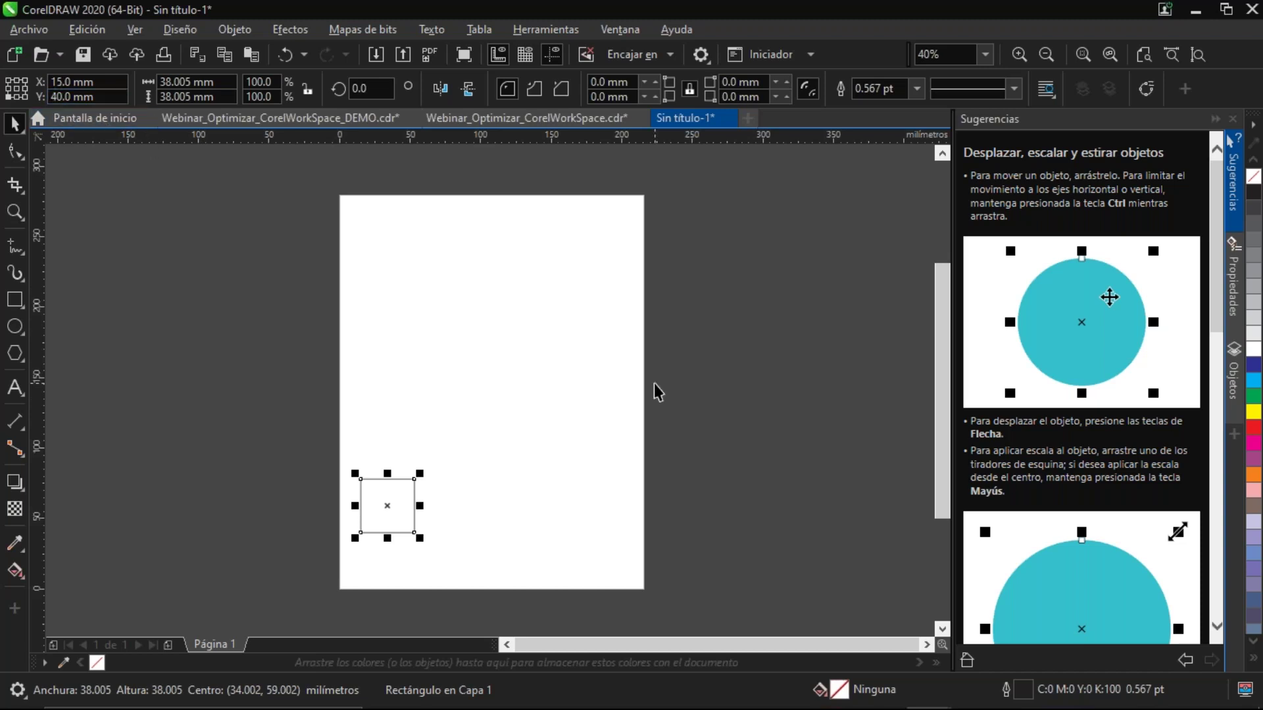
key(Up)
key(Up)
key(Up)
key(Up)
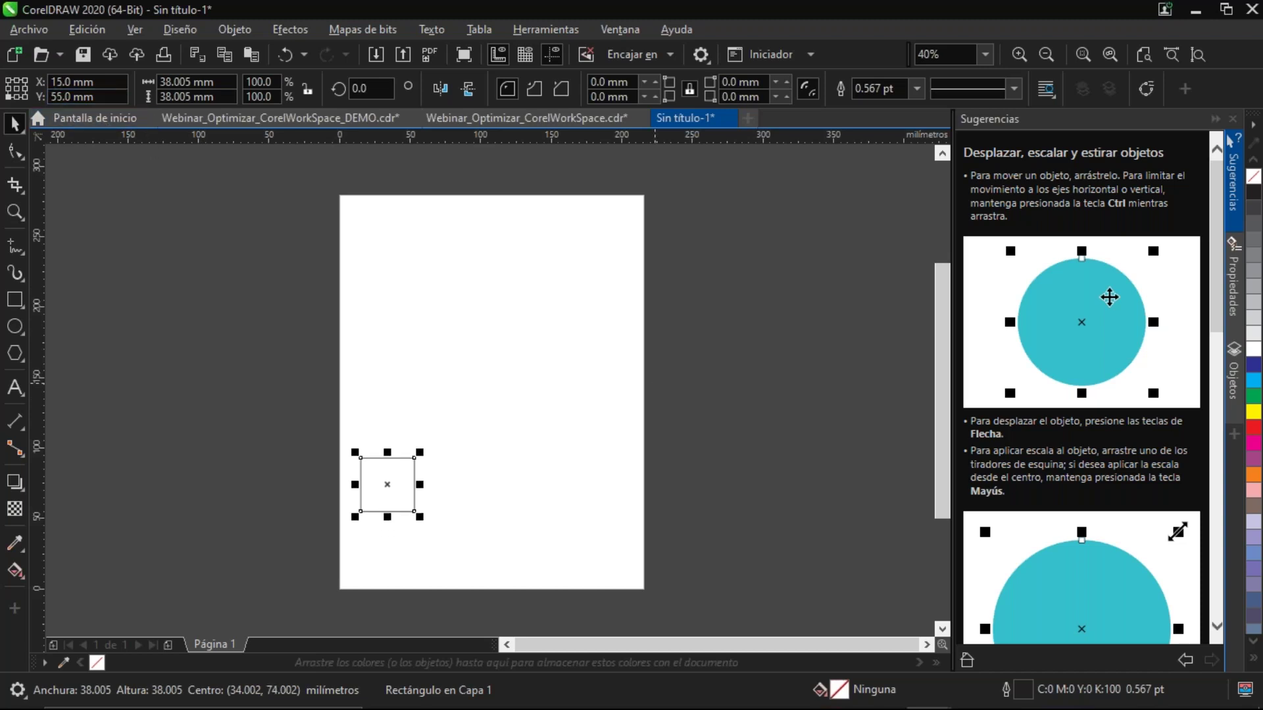
key(Up)
key(Up)
key(Up)
key(Up)
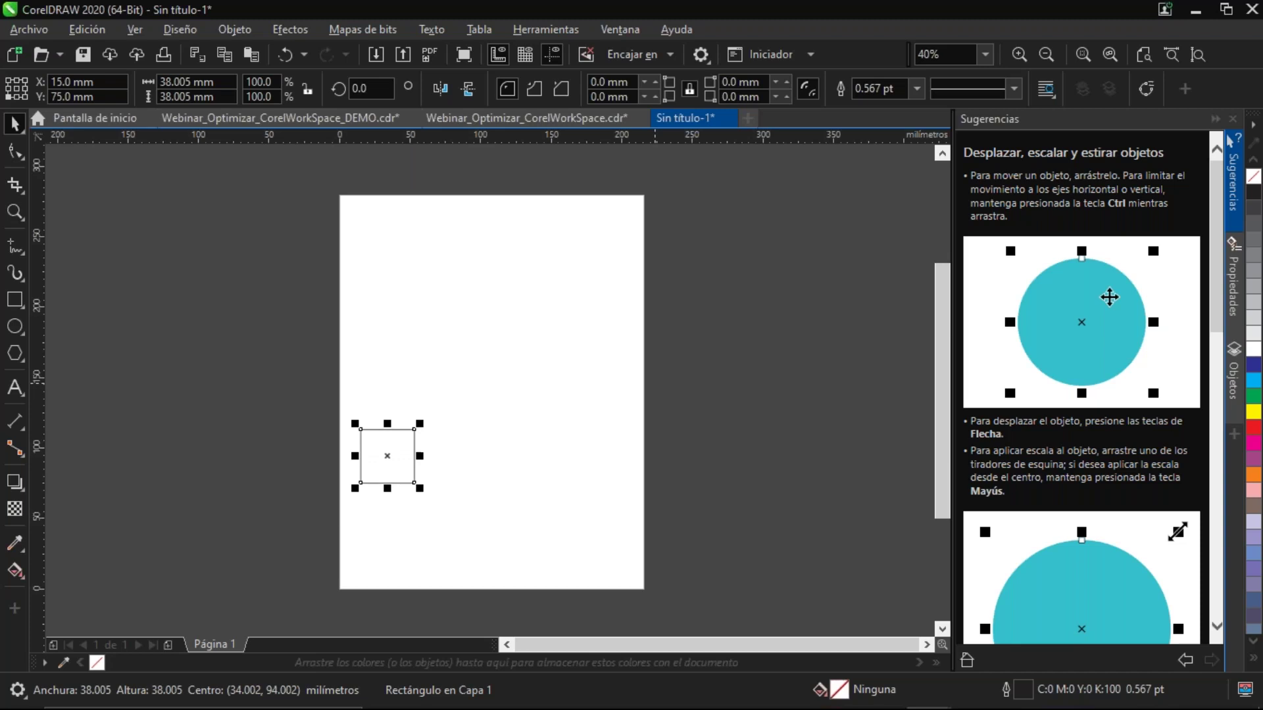
key(Up)
key(Up)
key(Up)
key(Up)
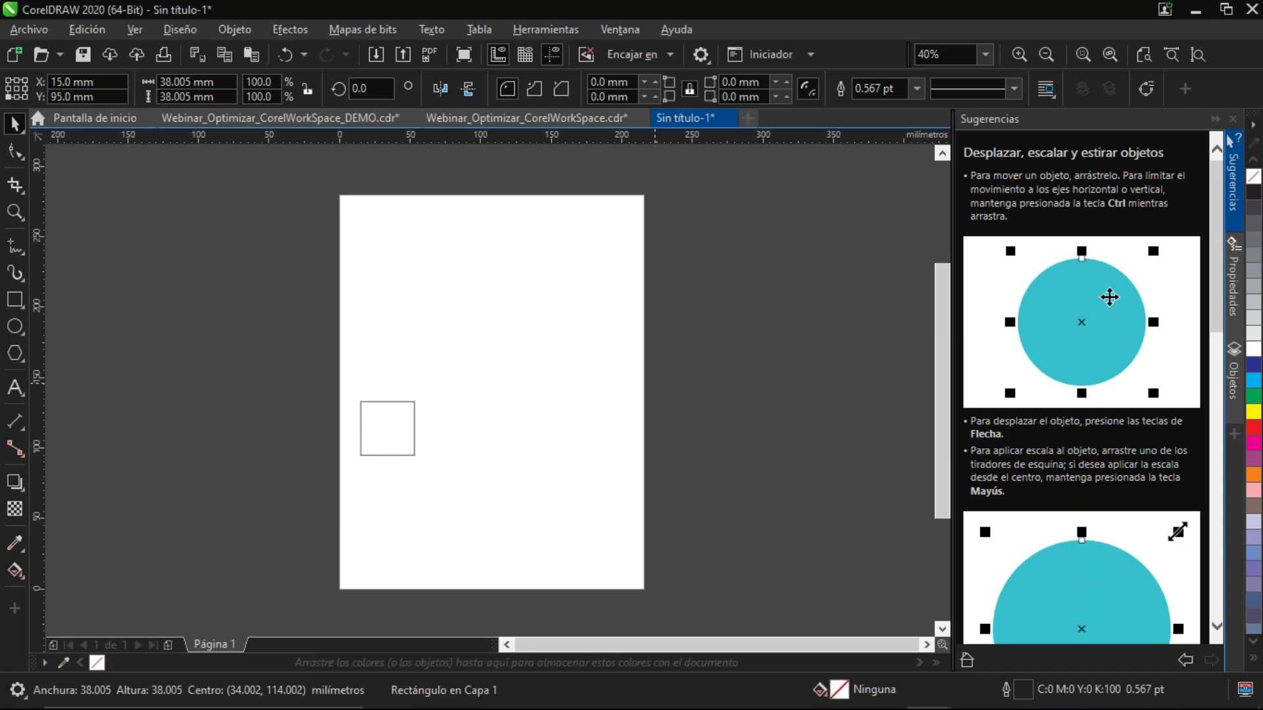
Super nudge the square to the right in 5 mm increments until its X position is 100 mm
key(Right)
key(Right)
key(Right)
key(Right)
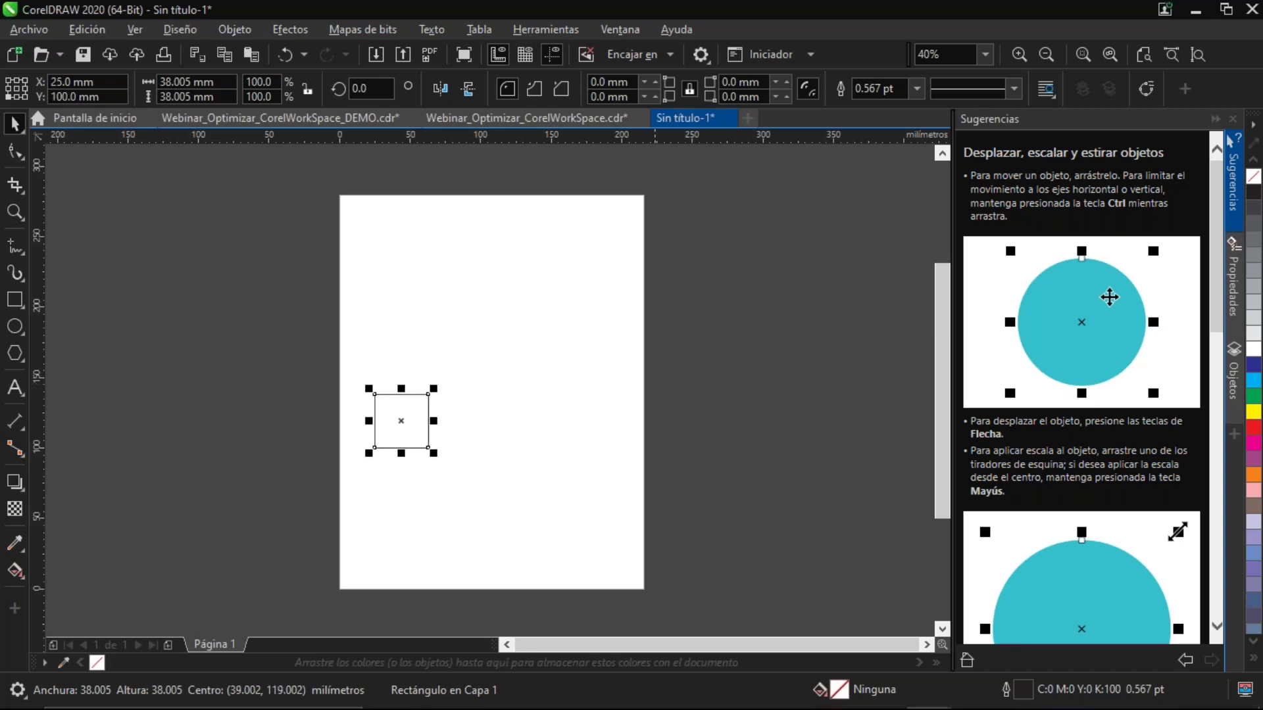
key(Right)
key(Right)
key(Right)
key(Right)
key(Right)
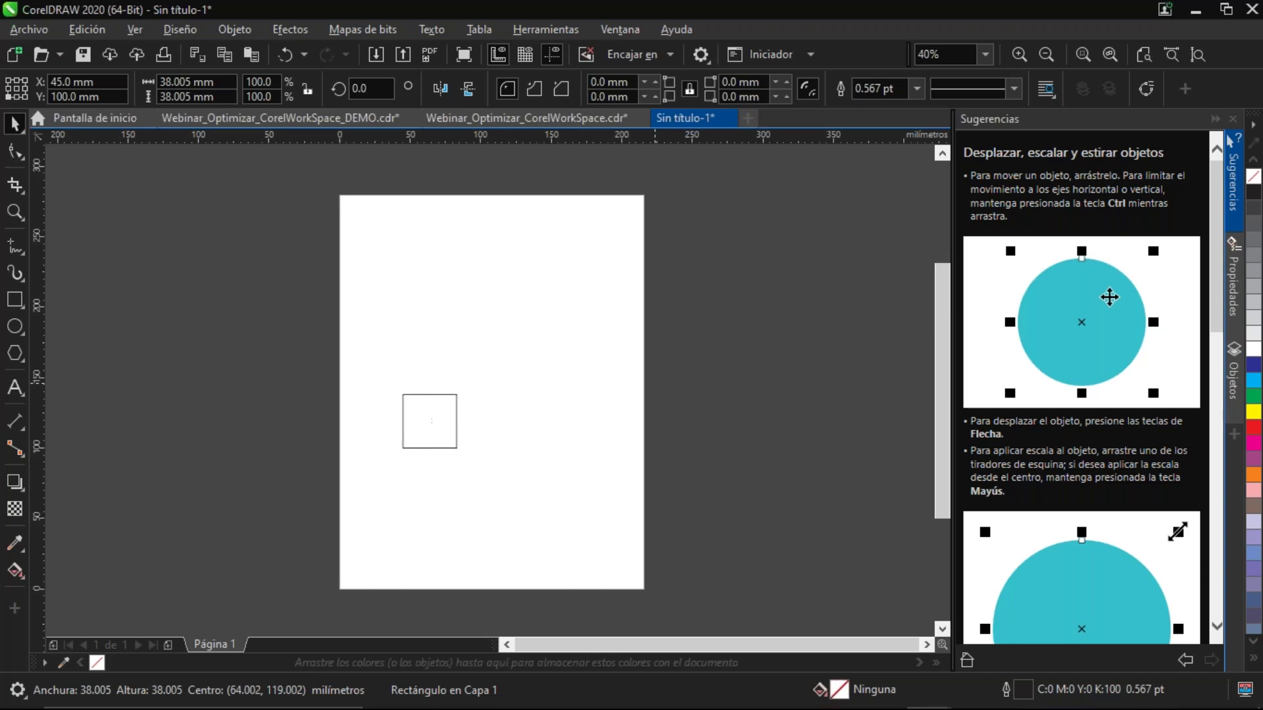
key(Right)
key(Right)
key(Right)
key(Right)
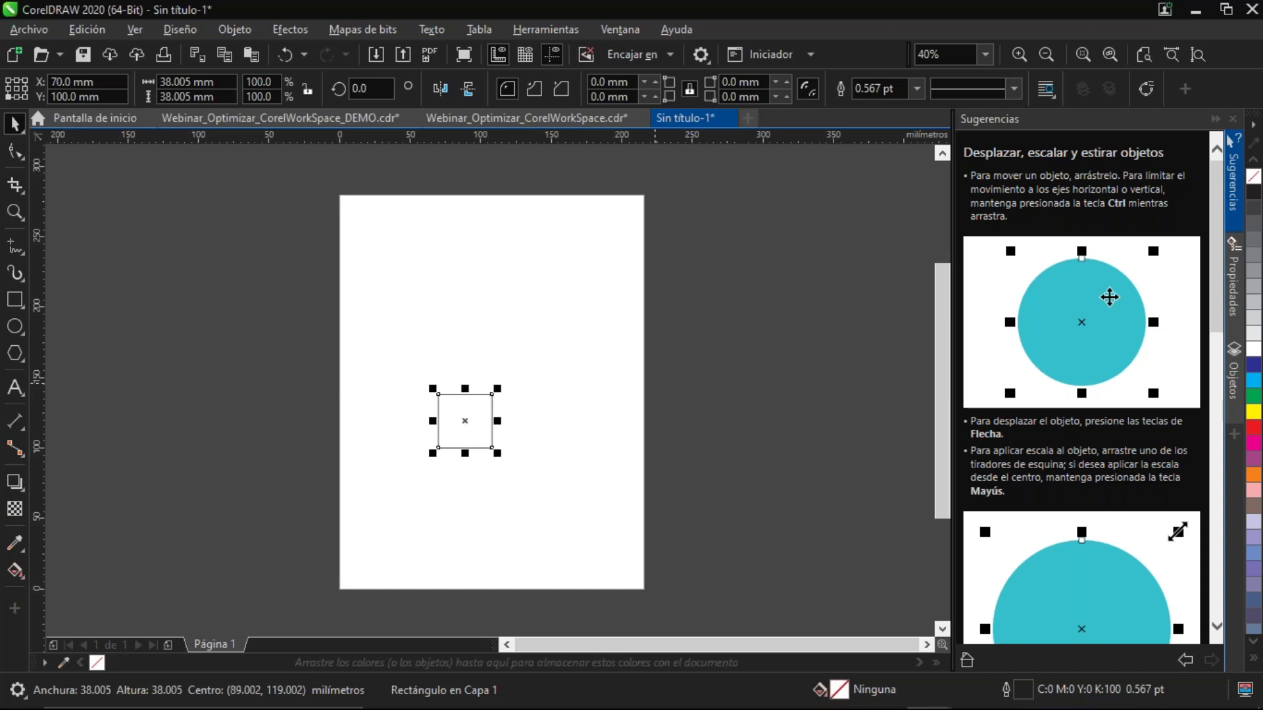
key(Right)
key(Right)
key(Right)
key(Right)
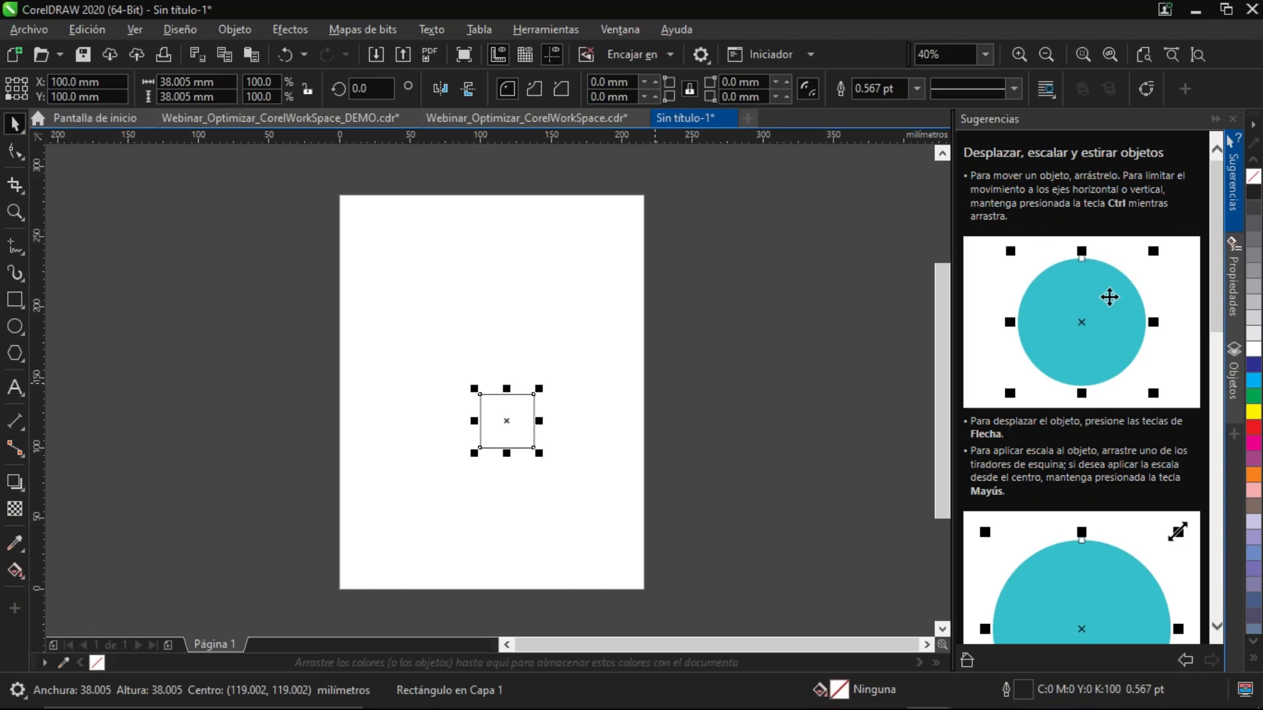
Micro nudge the square upward in 0.1 mm increments until its Y position is 101 mm
key(Up)
key(Up)
key(Up)
key(Up)
key(Up)
key(Up)
key(Up)
key(Up)
key(Up)
key(Up)
Micro nudge the square to the right in 0.1 mm increments until its X position is 101 mm
key(Right)
key(Right)
key(Right)
key(Right)
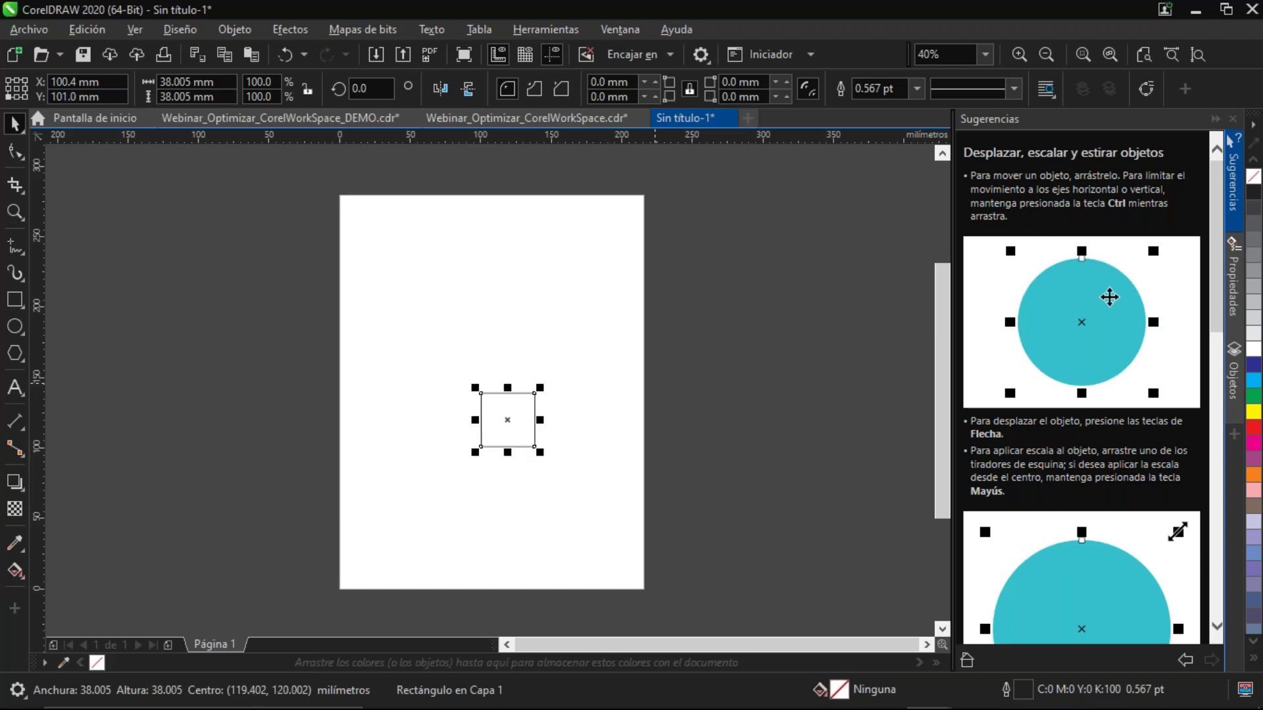
key(Right)
key(Right)
key(Right)
key(Right)
key(Right)
key(Right)
key(Left)
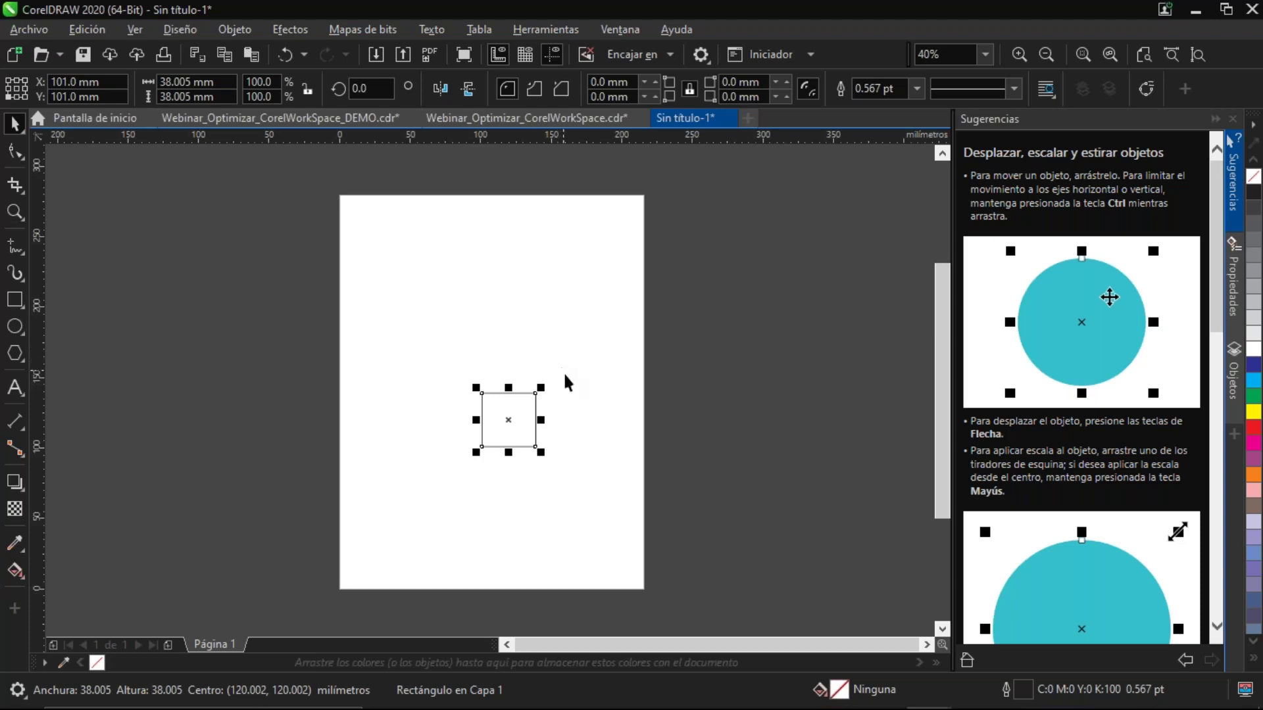
Delete the existing square and draw a new one about 59 mm wide near the page's upper-left corner
key(Delete)
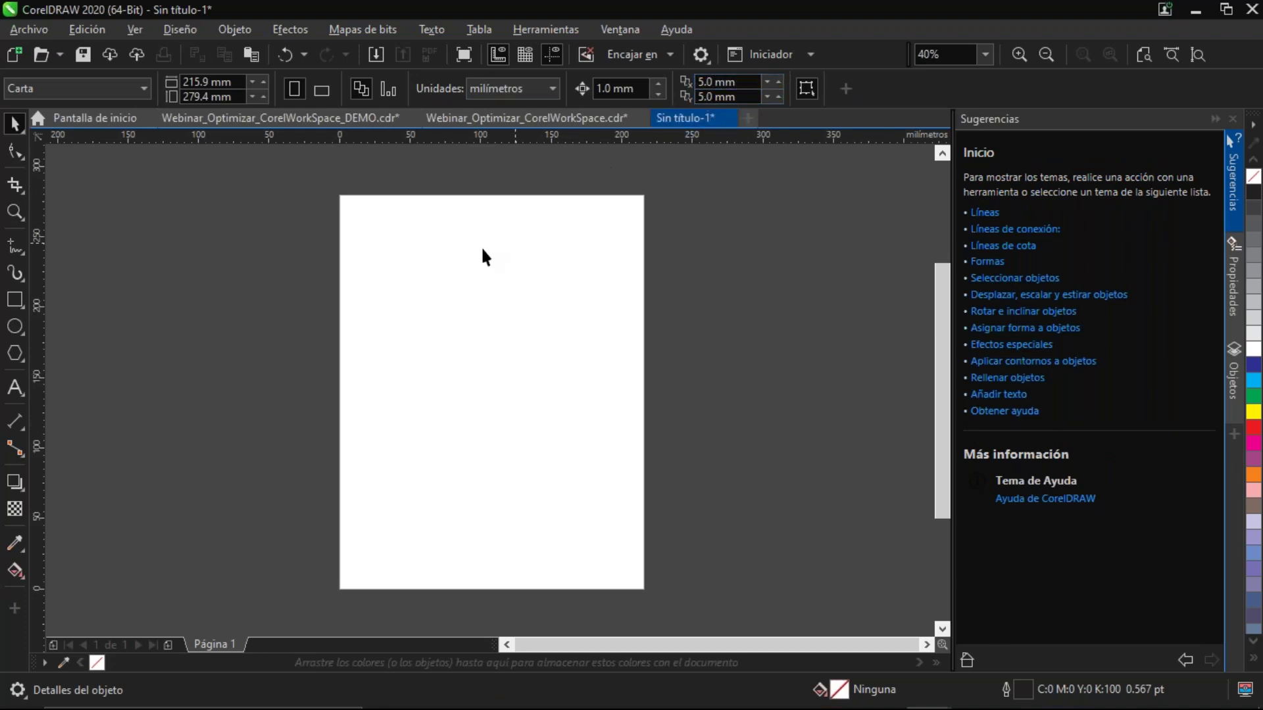
click(82, 34)
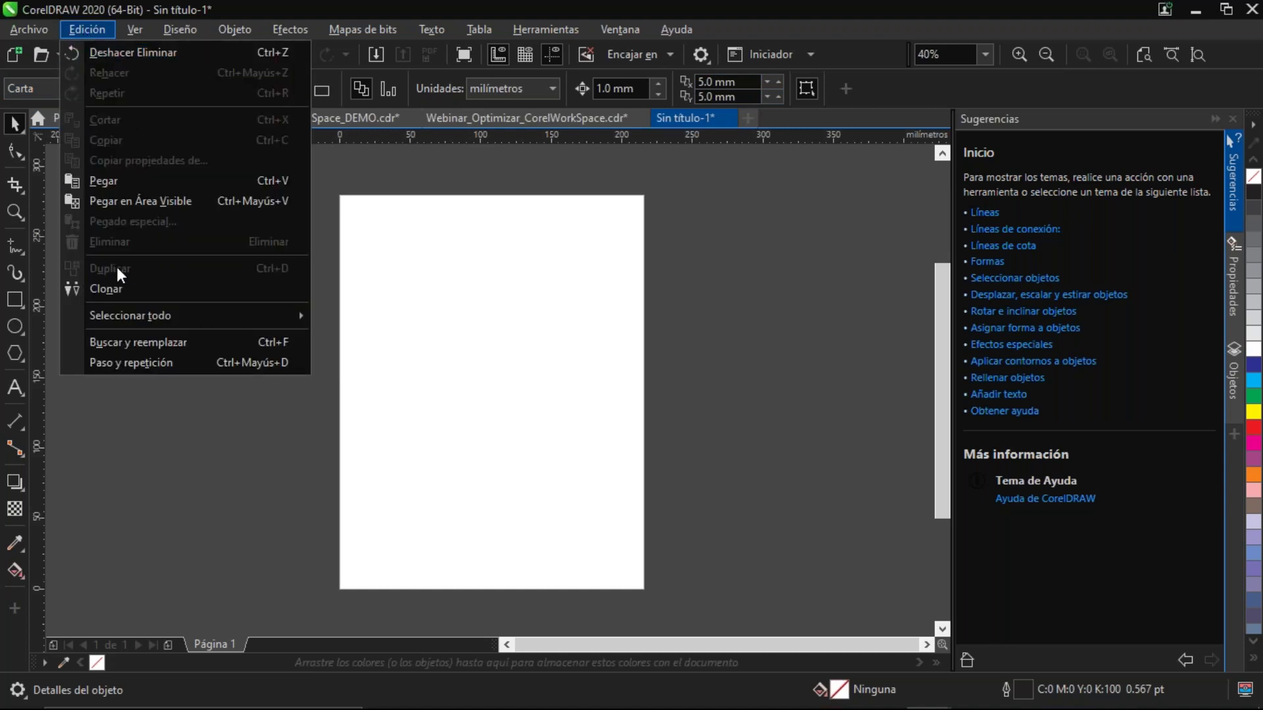
click(381, 292)
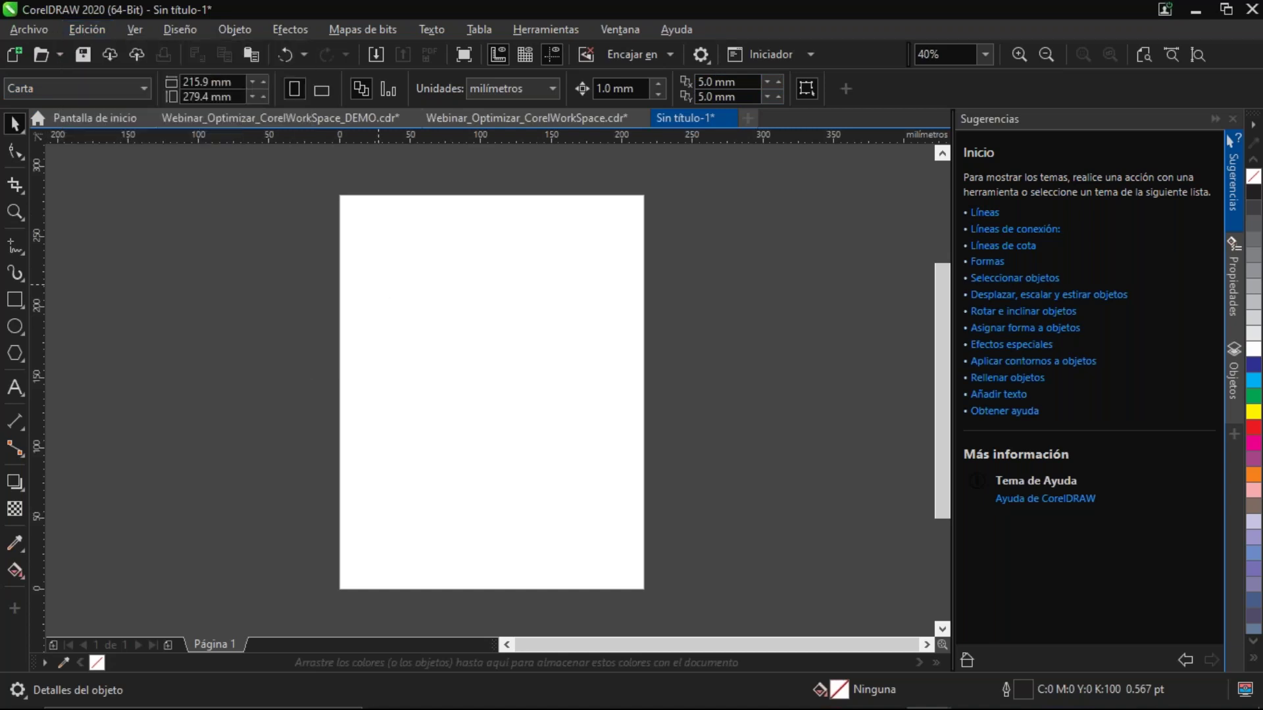
click(15, 300)
drag(380, 244, 463, 325)
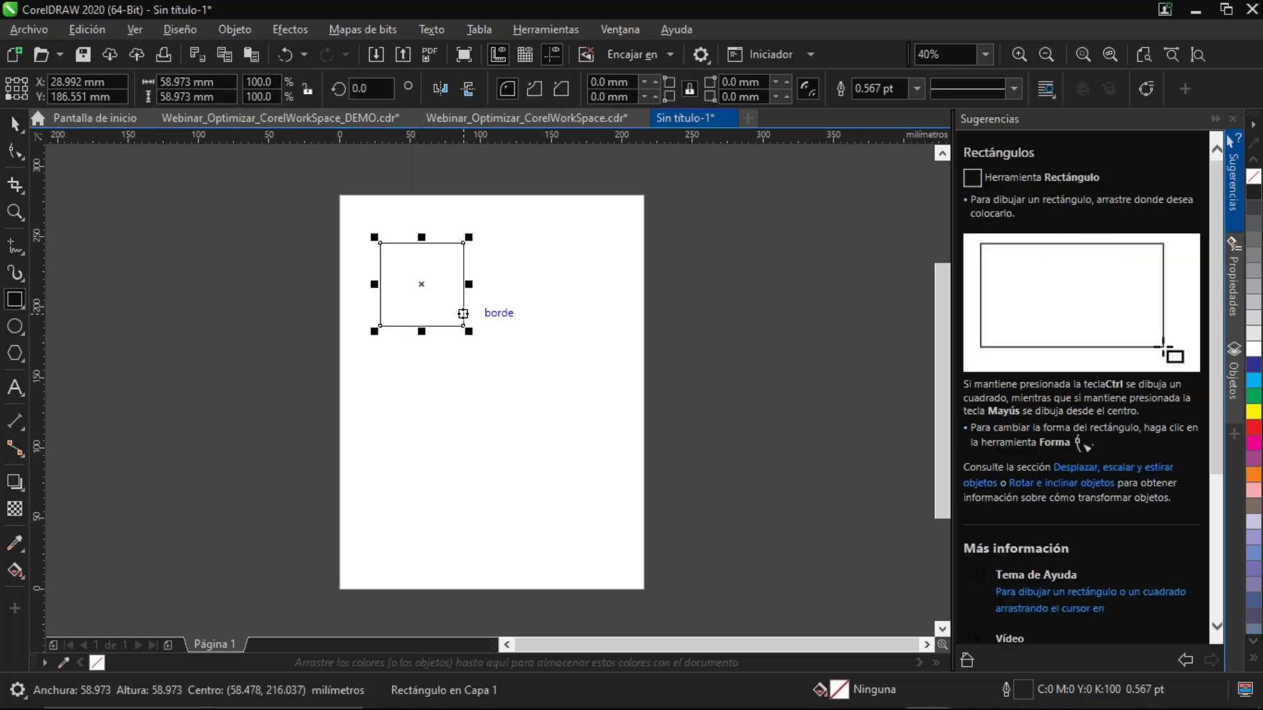
key(space)
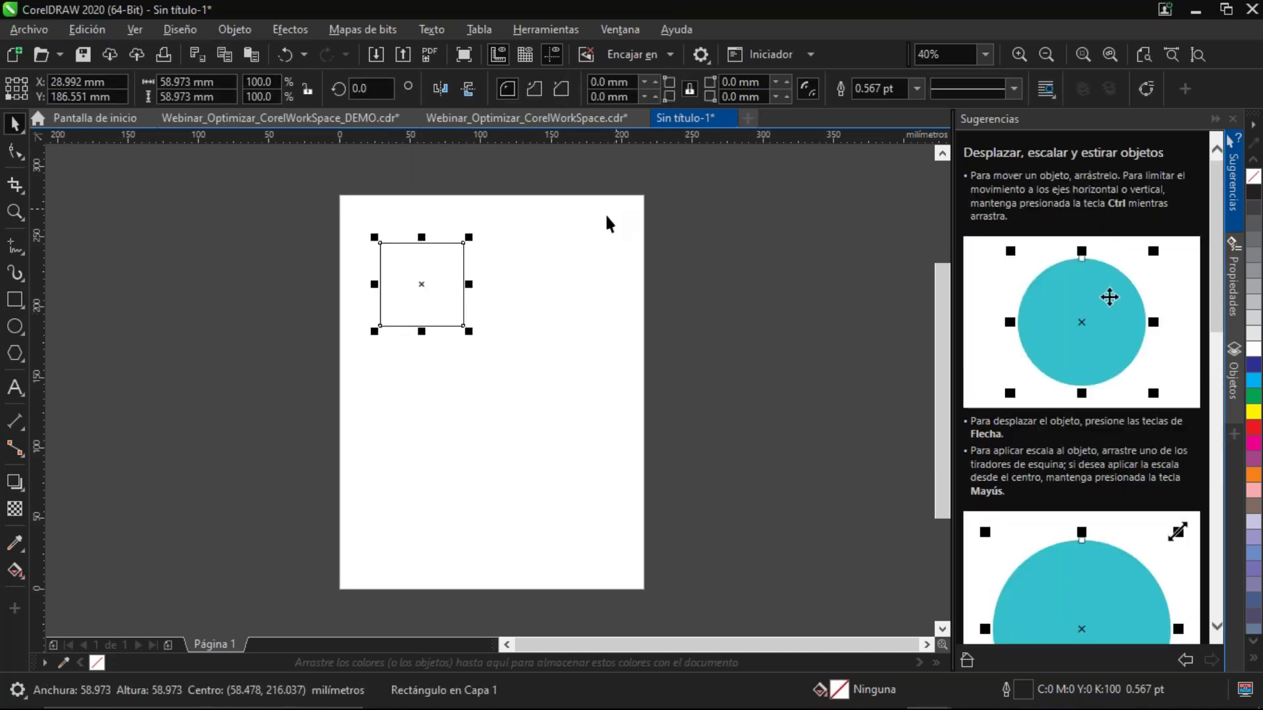
Duplicate the square, placing the copy beside the page's right edge, and delete the copy
key(ctrl+d)
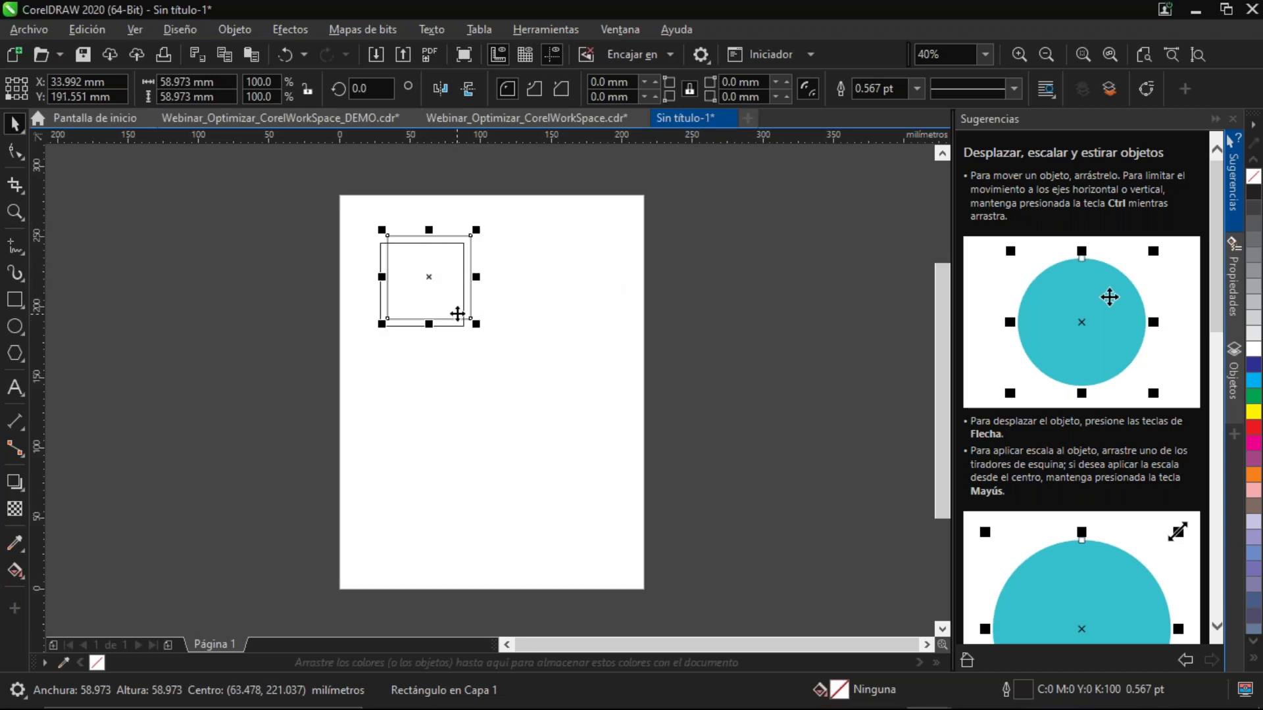
drag(432, 276, 599, 287)
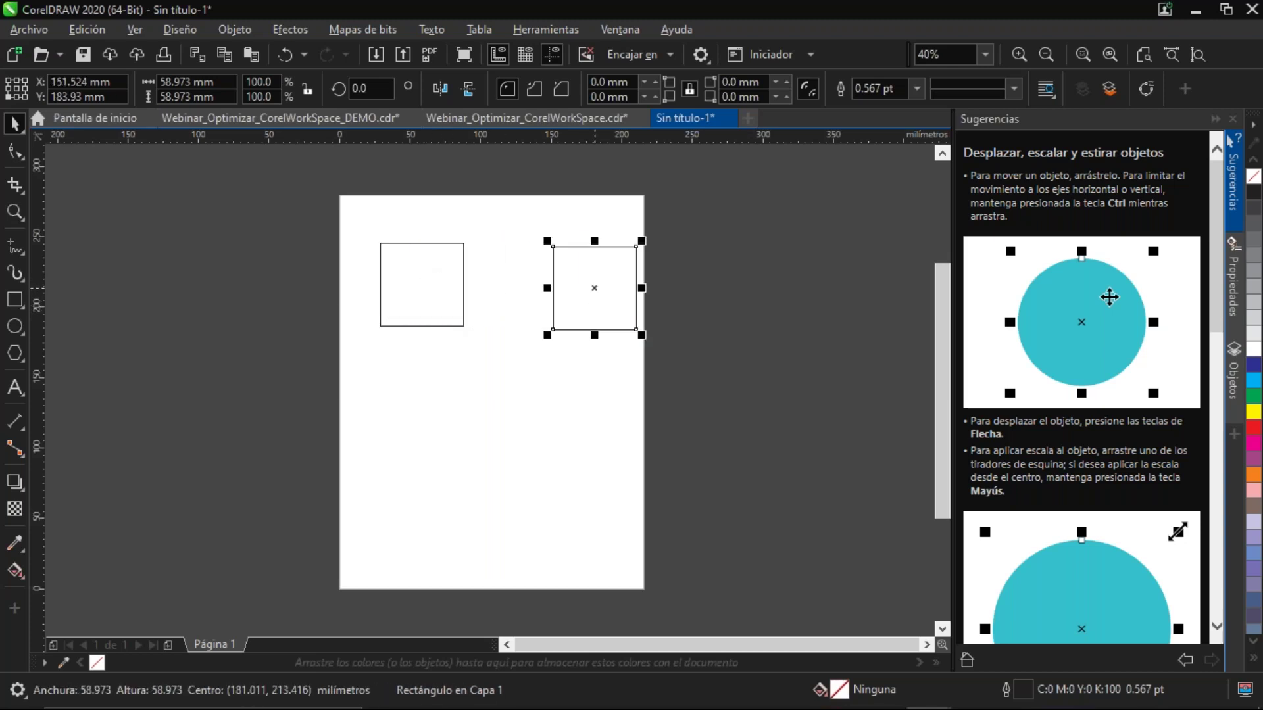
key(Delete)
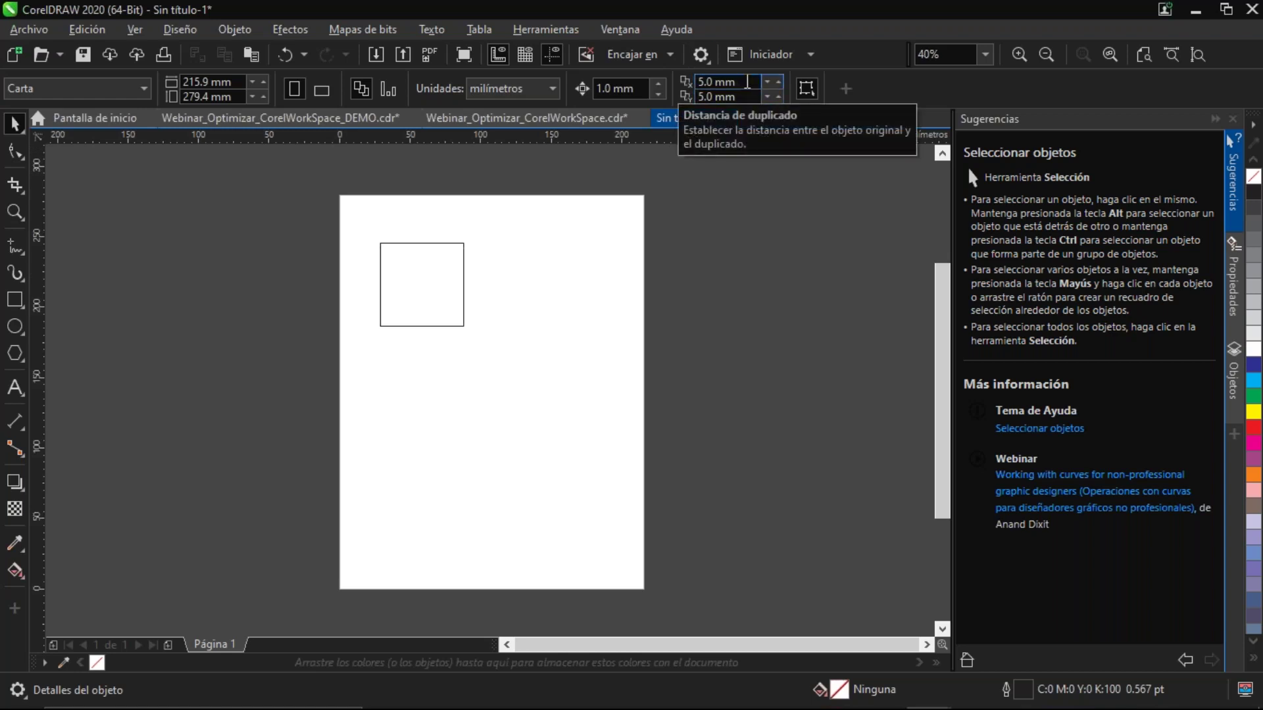
Set the document's duplicate distance to 30 mm both horizontally and vertically
drag(735, 82, 666, 71)
text(30)
key(Tab)
text(30)
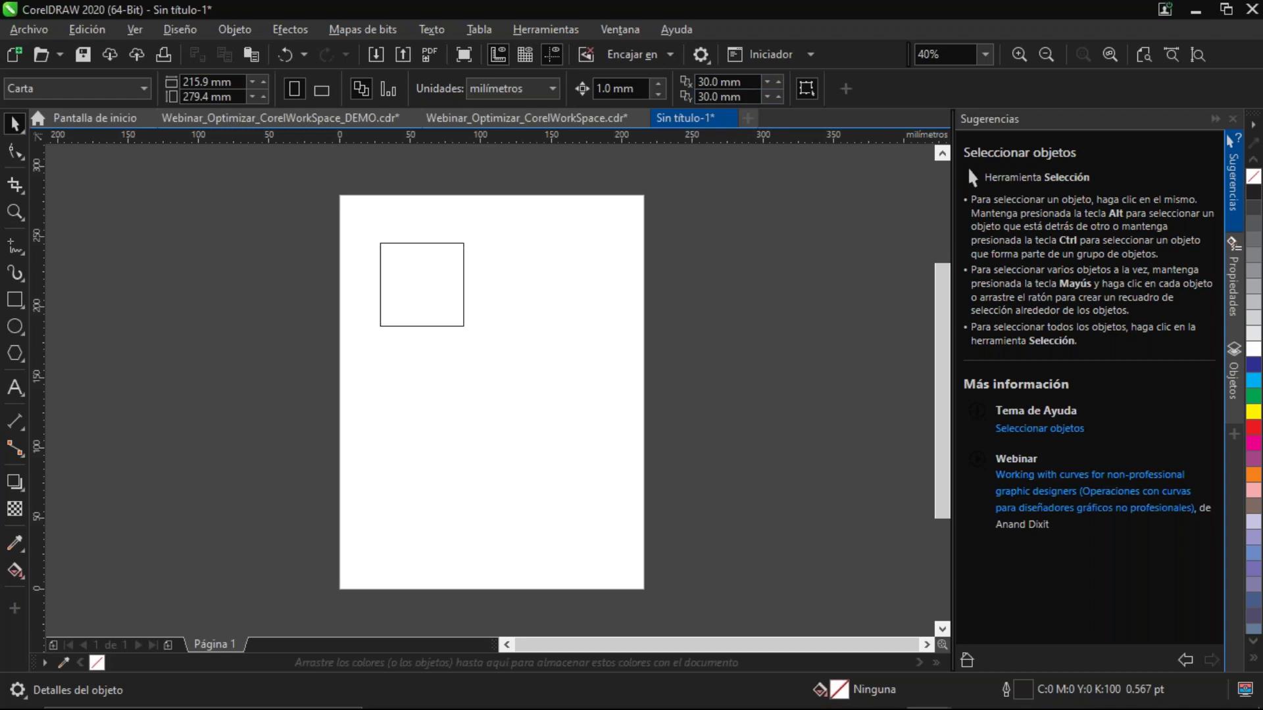
Duplicate the square with the 30 mm offset, delete the copy and reselect the original square
click(464, 283)
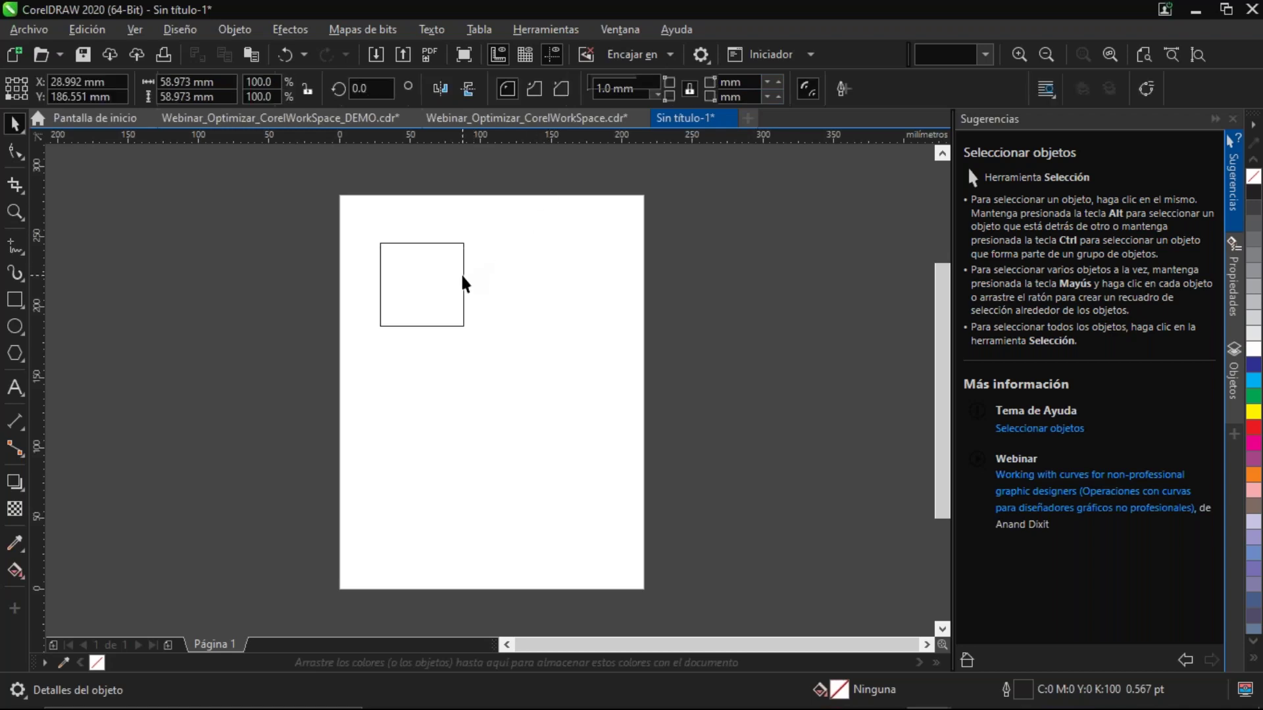
key(ctrl+d)
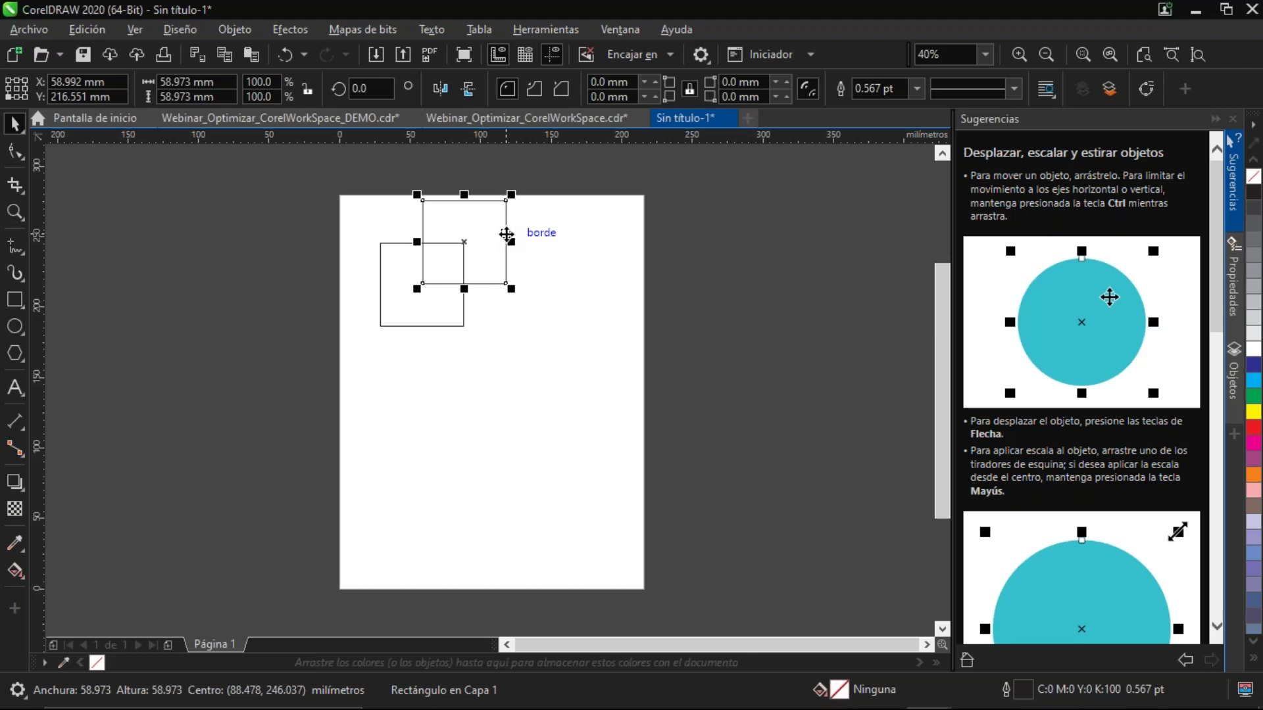
key(Delete)
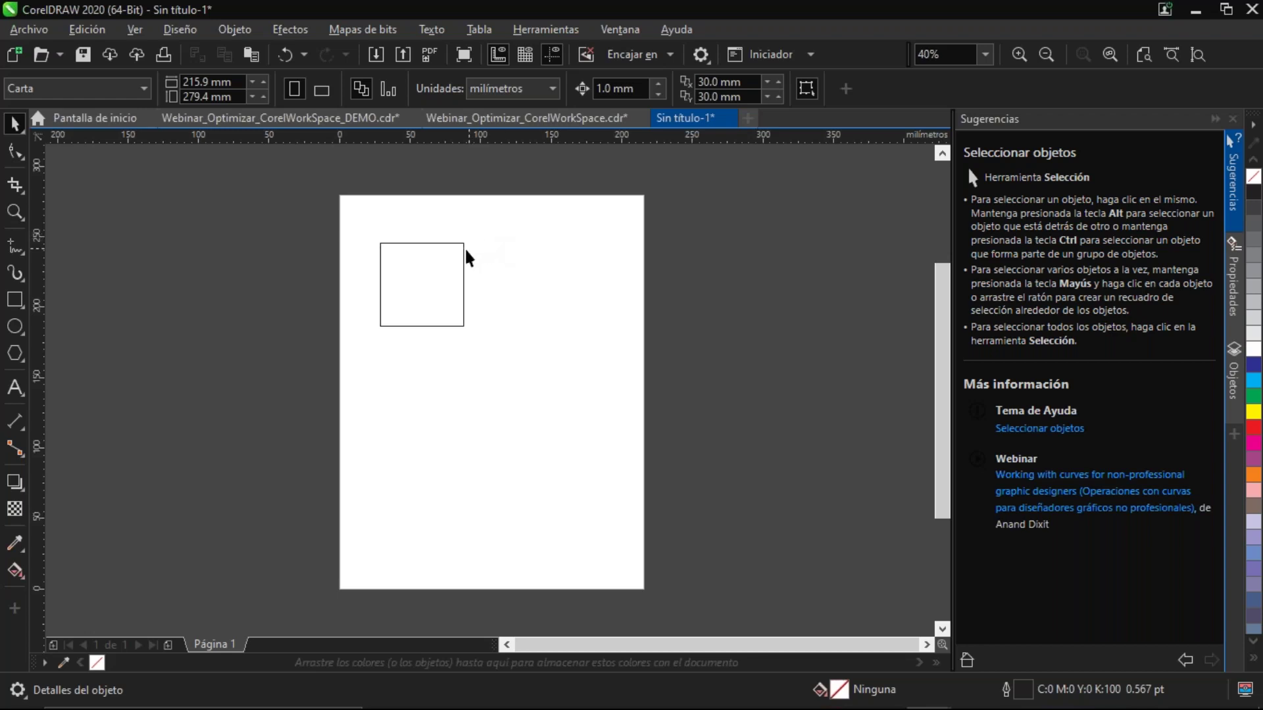
click(445, 262)
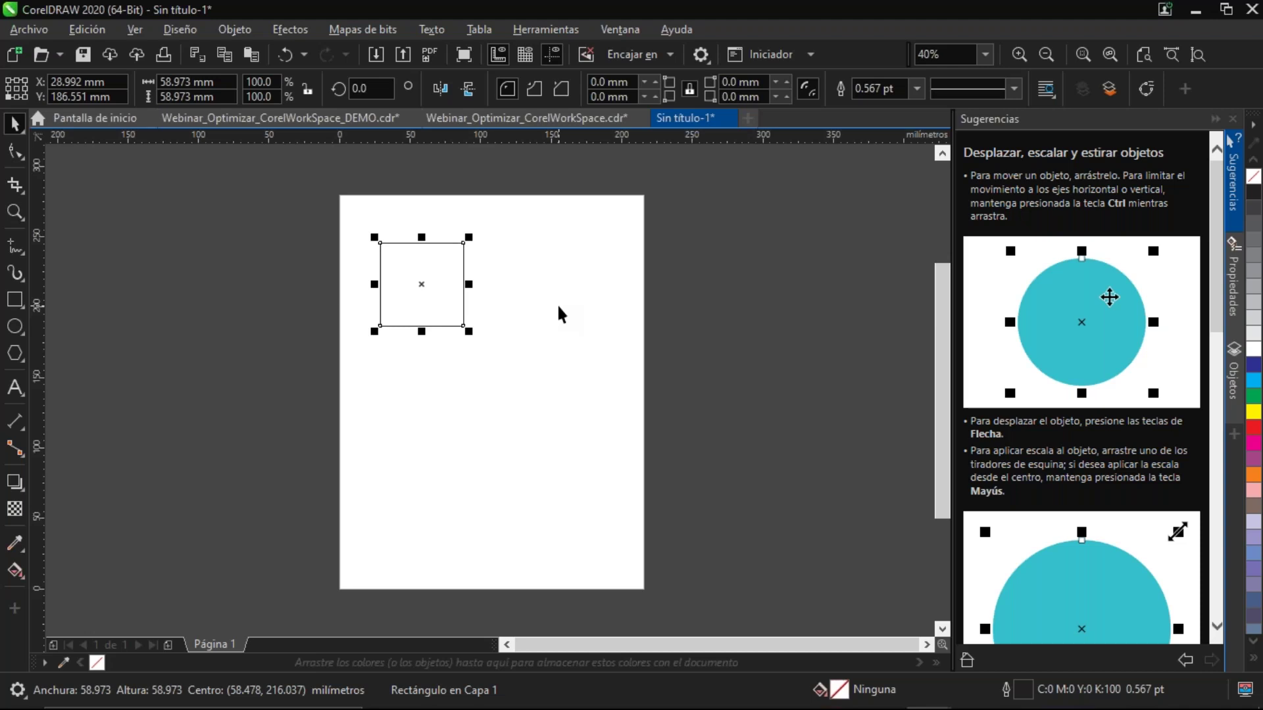
Copy the square horizontally by about 78 mm and shrink the copy's height to about 42 mm around its centre
click(422, 285)
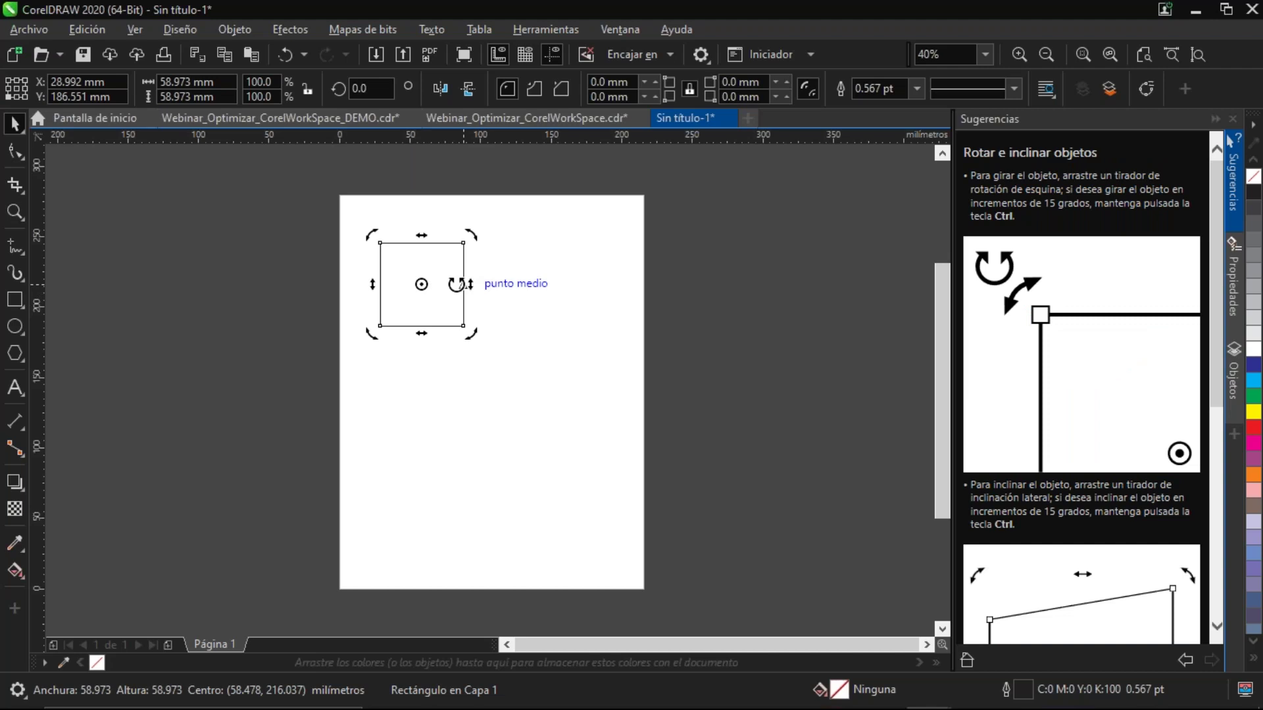
click(436, 241)
drag(424, 283, 532, 284)
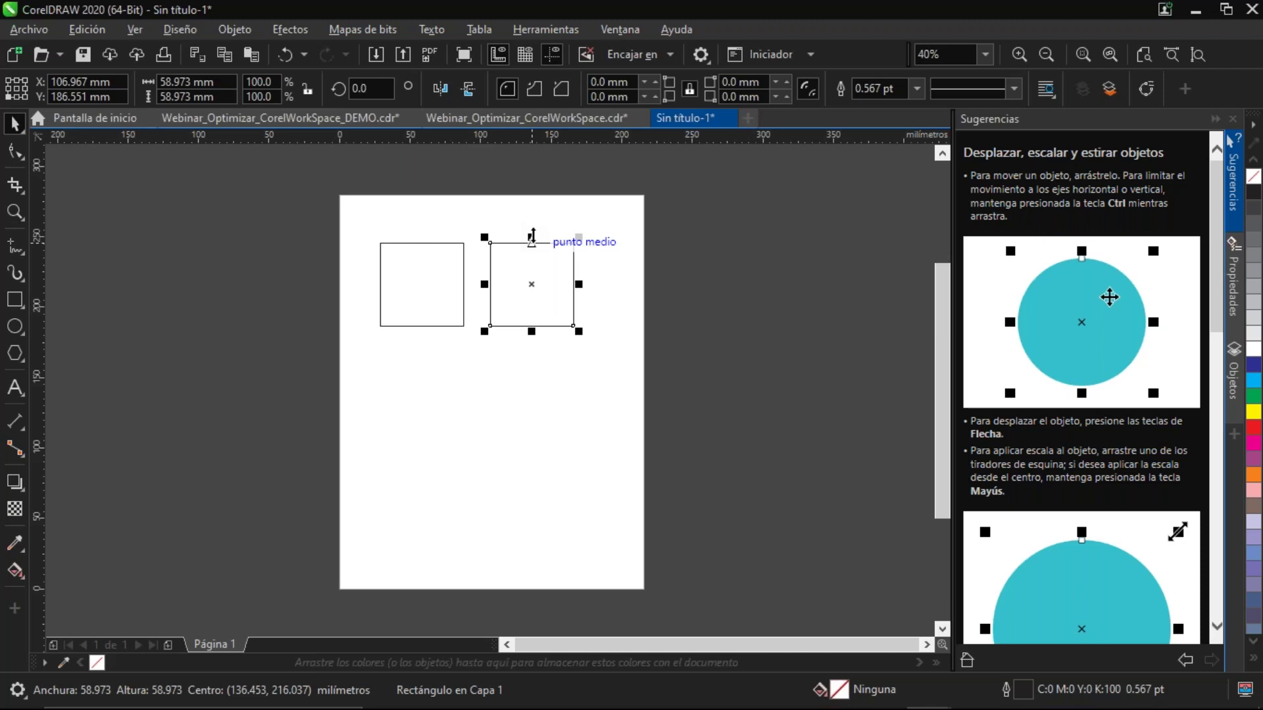
drag(532, 238, 603, 250)
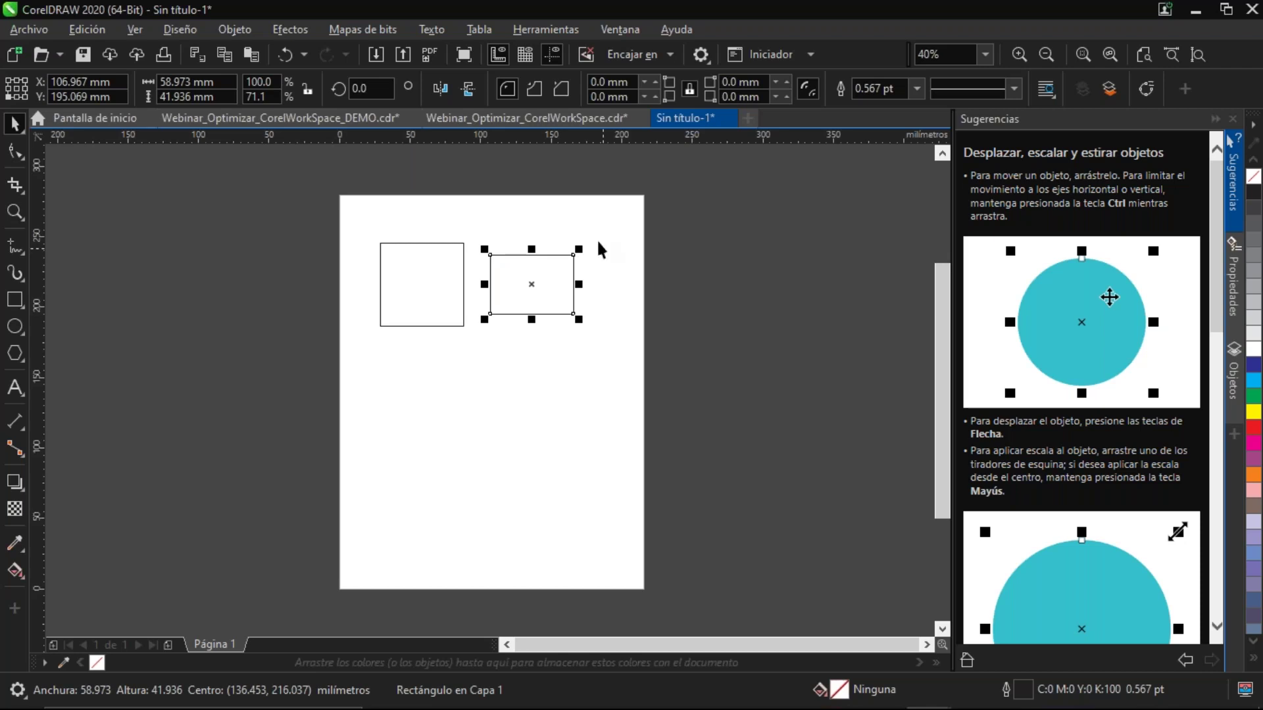
Repeat the copy-and-shrink transformation twice along the same row, and delete all four shapes
key(ctrl+r)
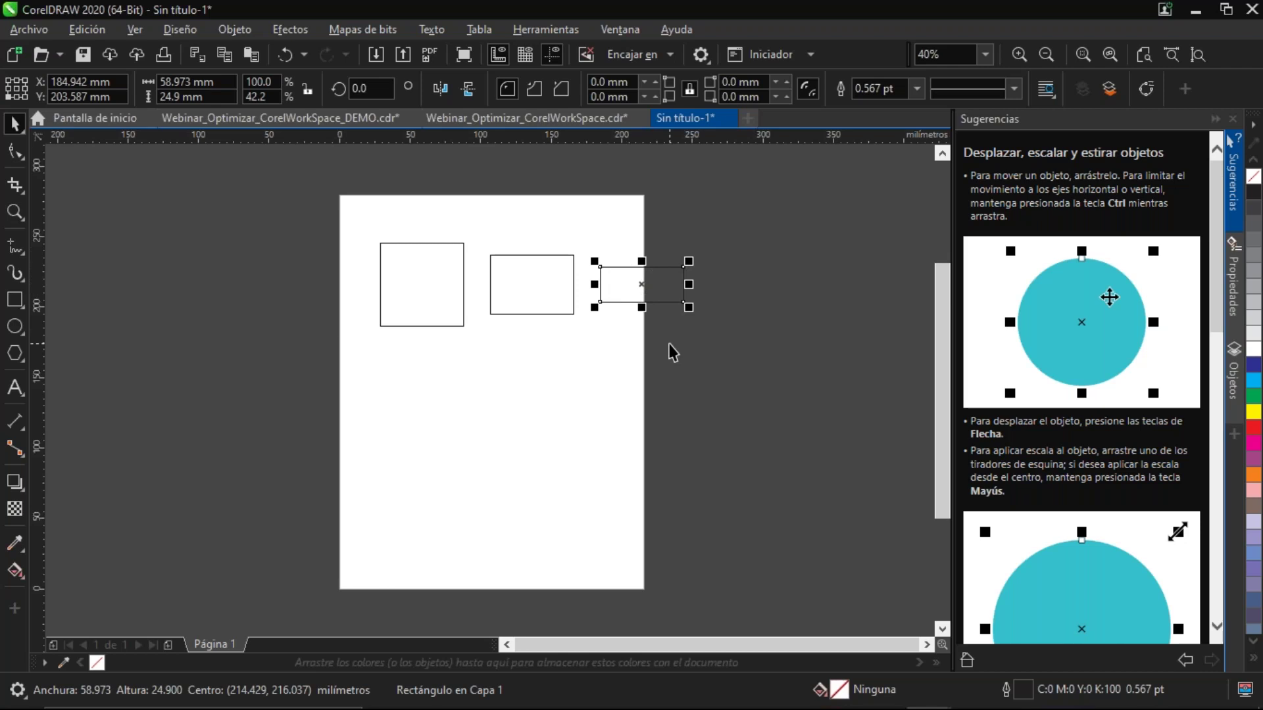
key(ctrl+r)
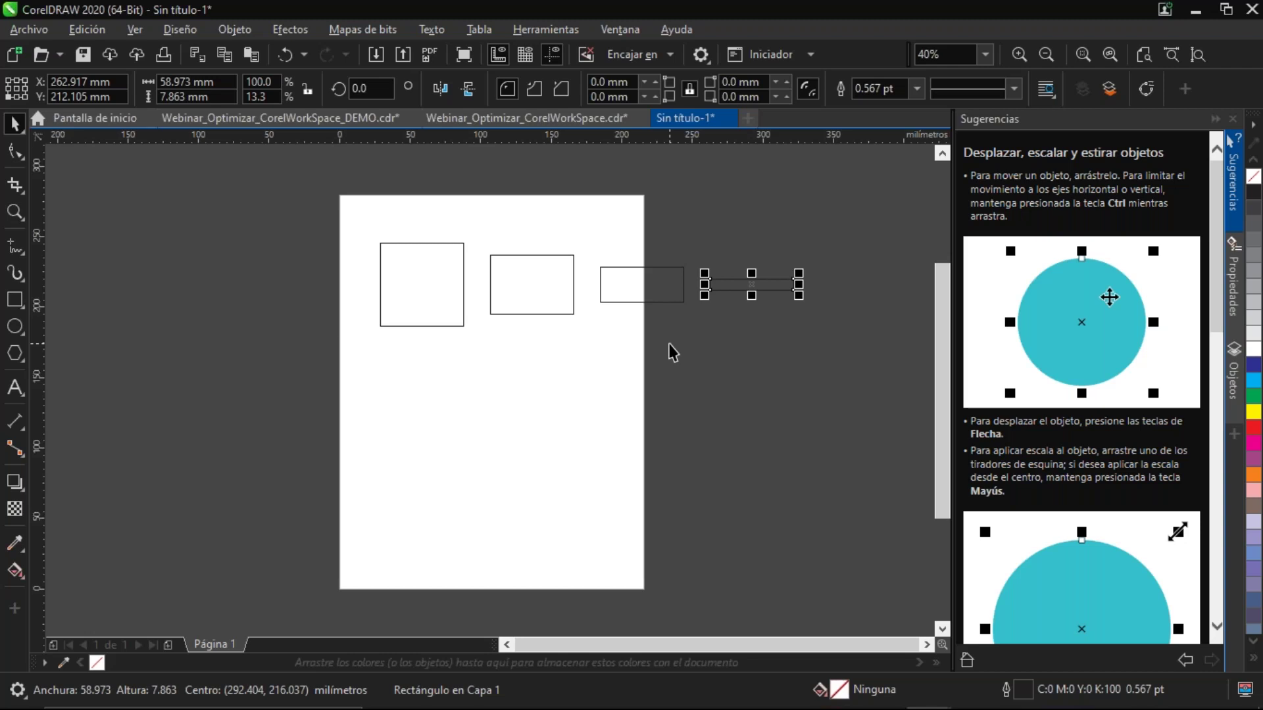
drag(845, 231, 324, 397)
key(Delete)
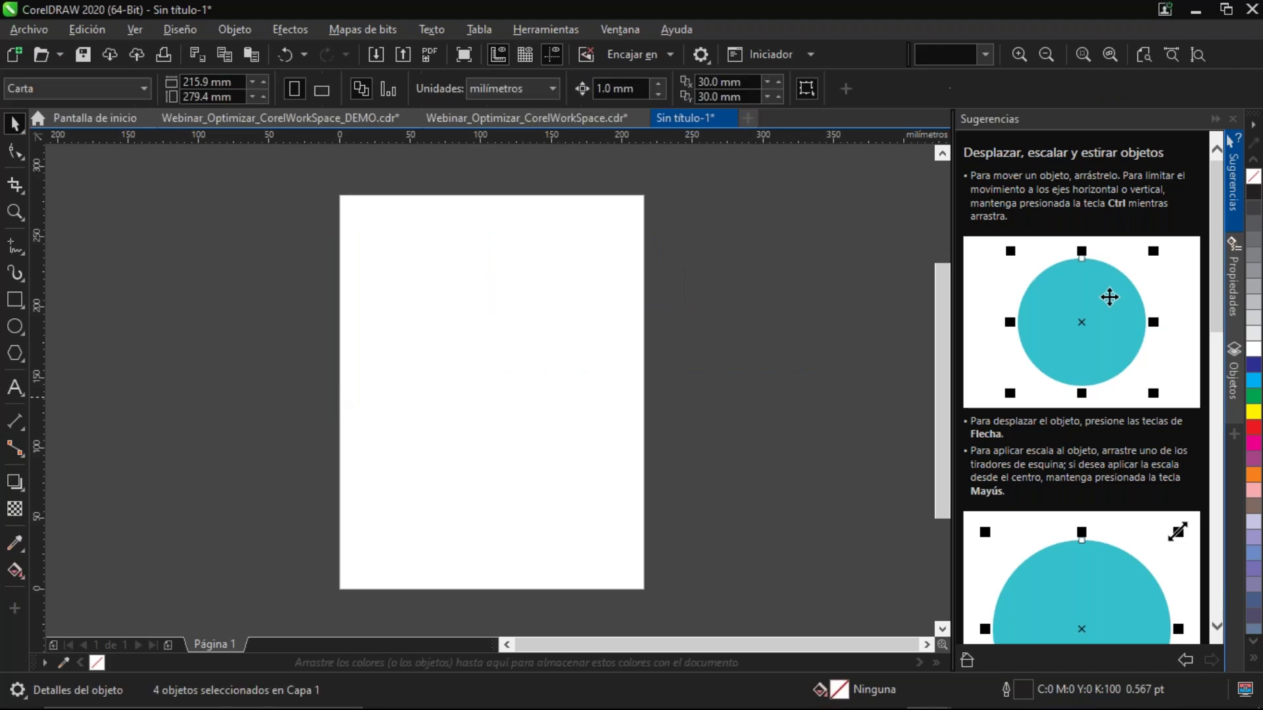
Draw a straight horizontal line about 193 mm long near the page's upper edge with the Freehand tool
click(15, 246)
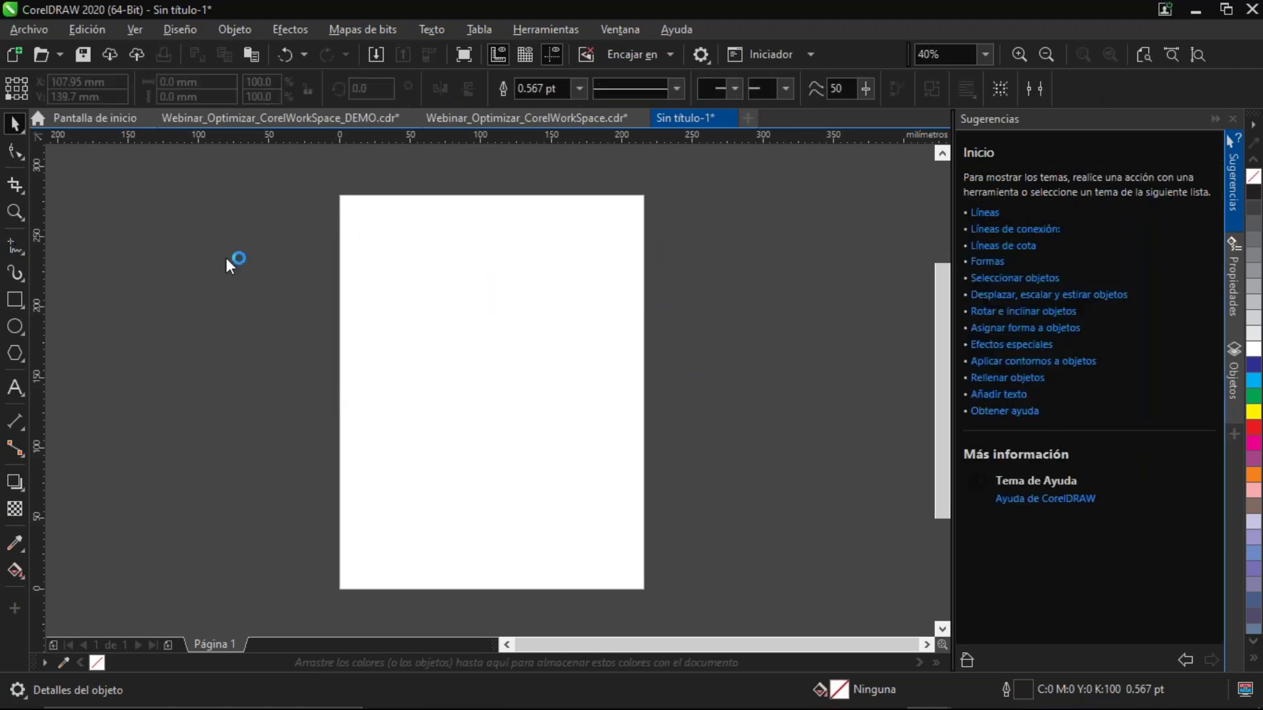
click(358, 221)
click(472, 221)
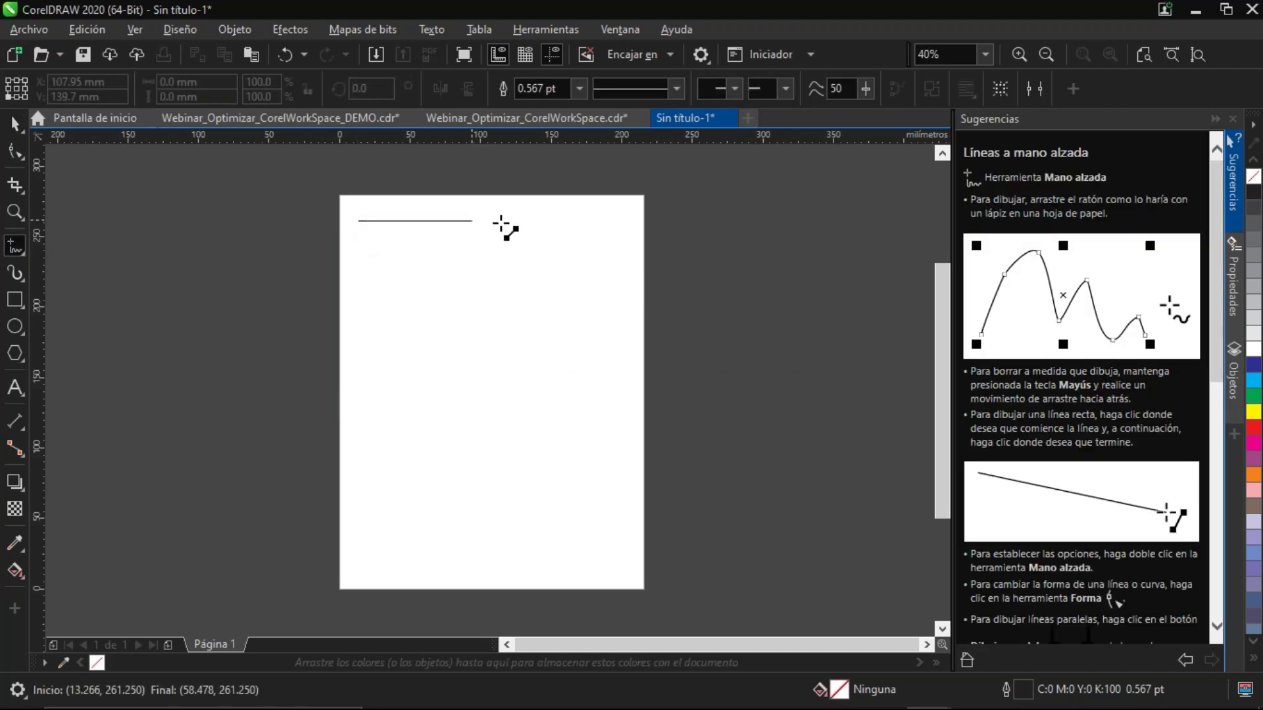
click(631, 221)
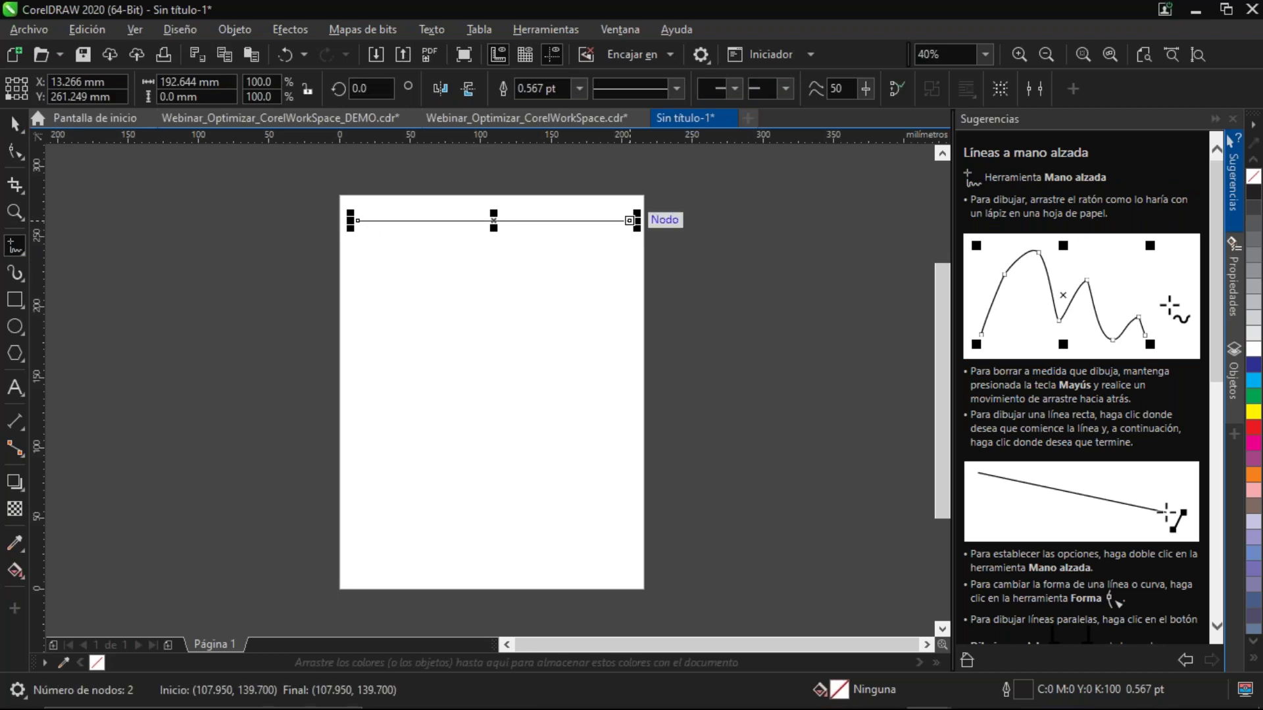
key(space)
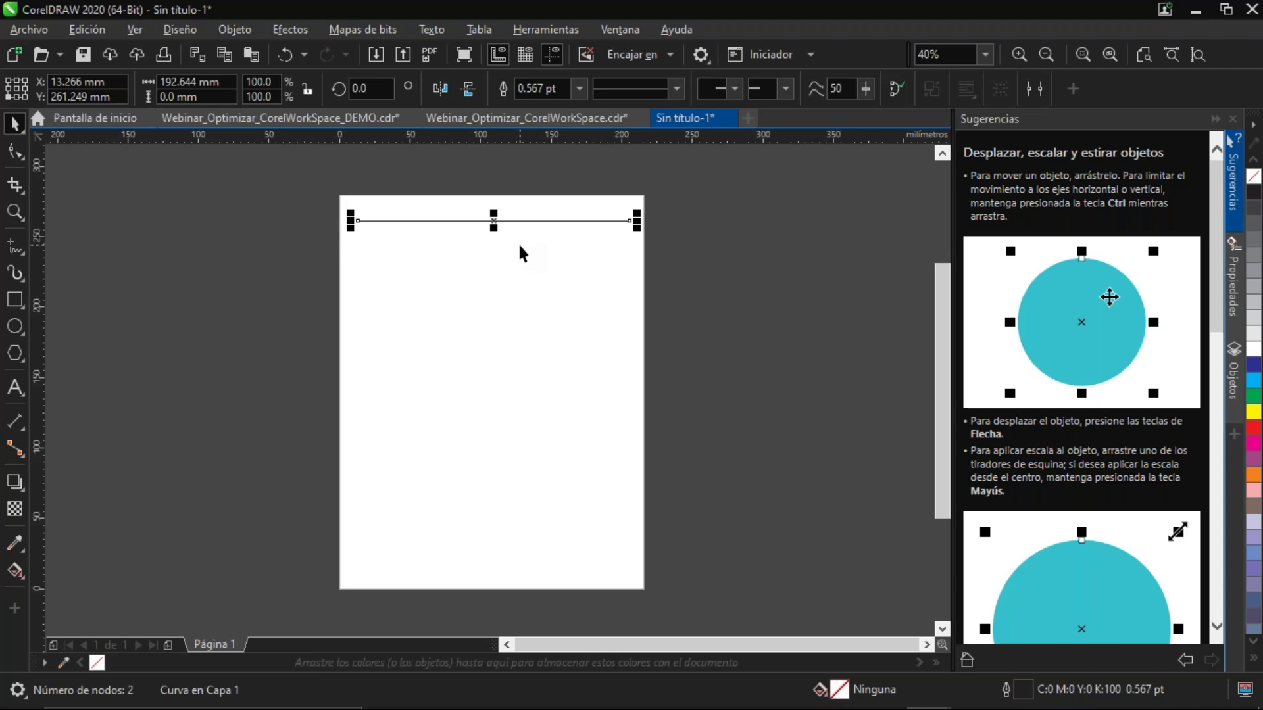
Copy the line about 12.5 mm below the original and keep duplicating it at that spacing down to the page's lower edge
click(493, 221)
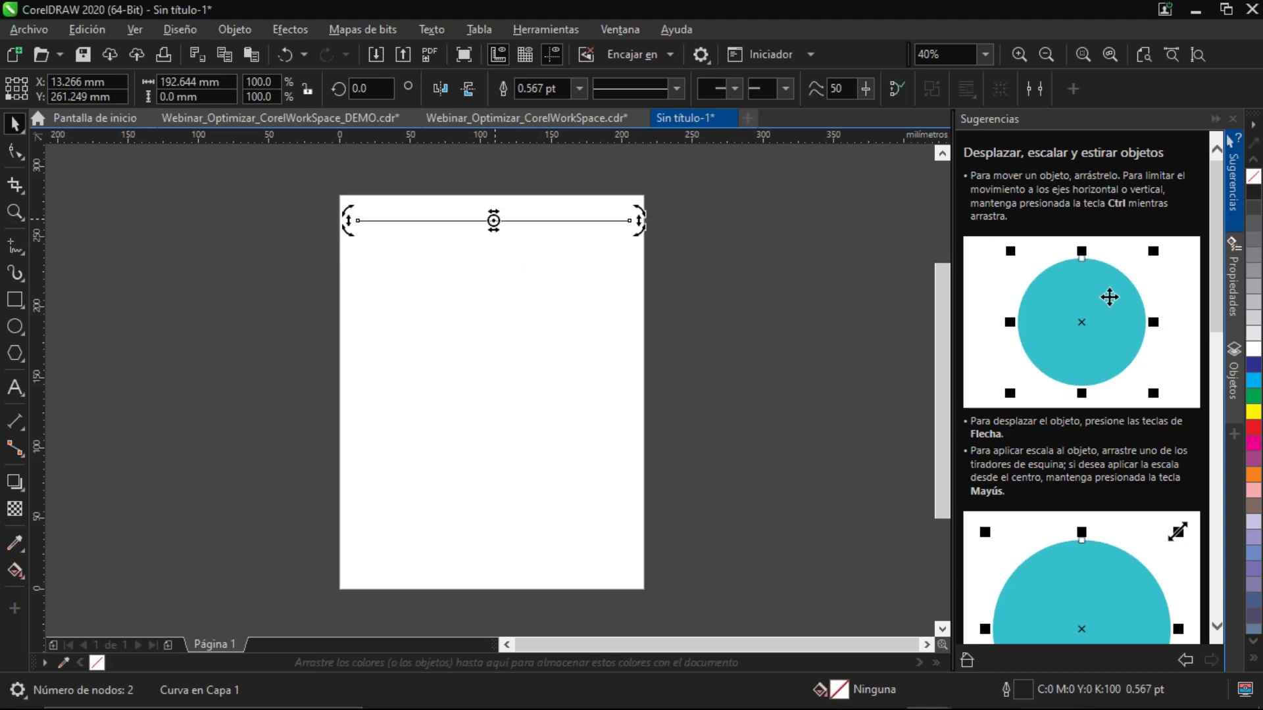
click(496, 221)
drag(496, 221, 495, 238)
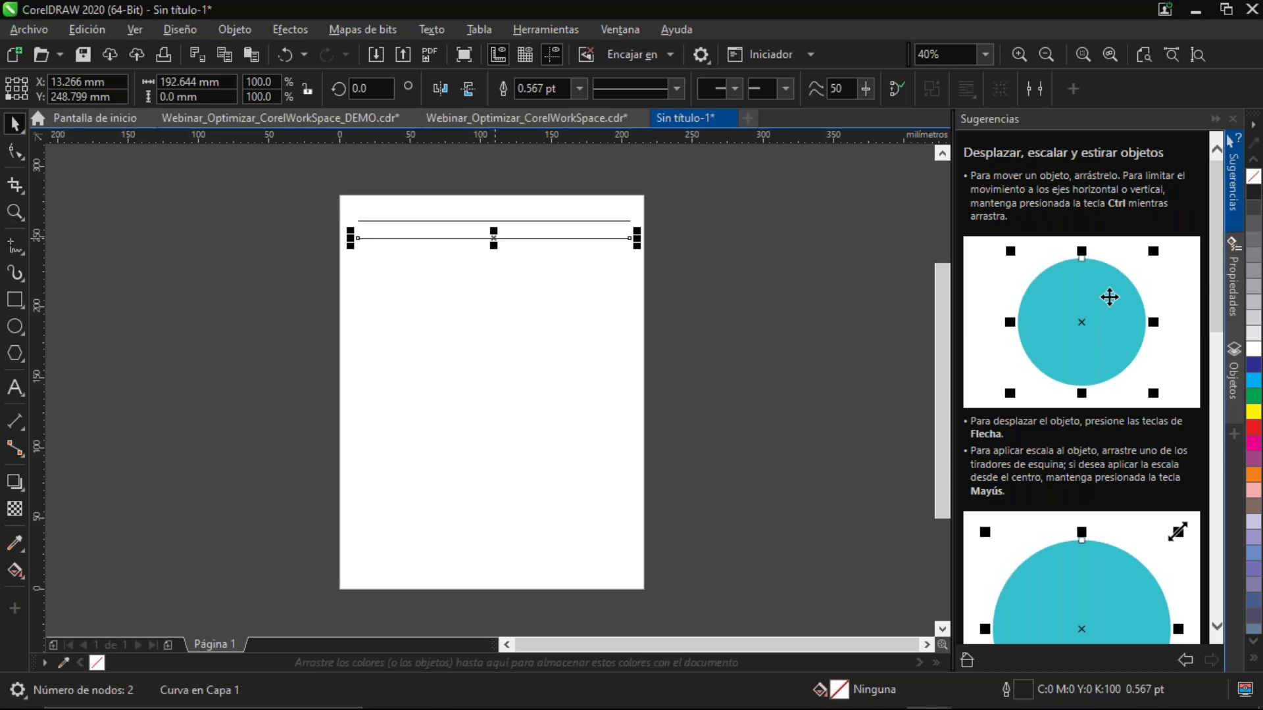
key(ctrl+d)
key(ctrl+d)
key(ctrl+d)
key(ctrl+d)
key(ctrl+d)
key(ctrl+d)
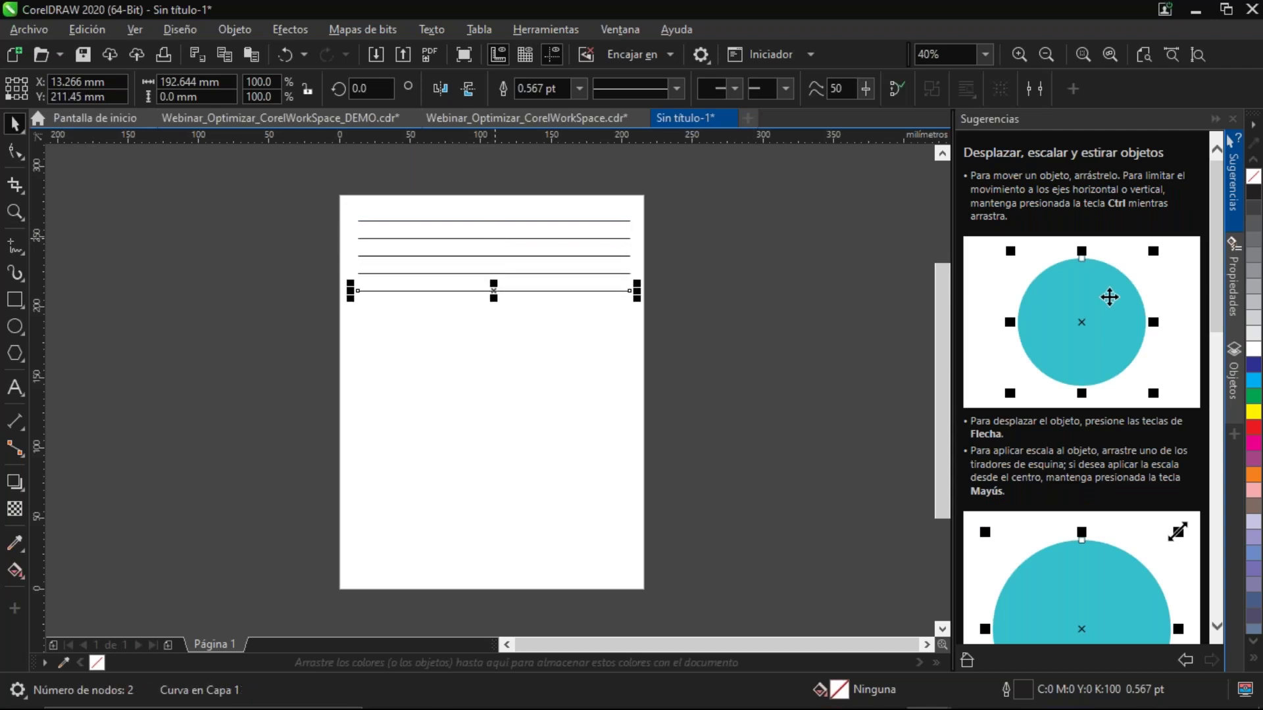
key(ctrl+d)
key(ctrl+d)
key(ctrl+d)
key(ctrl+d)
key(ctrl+d)
key(ctrl+d)
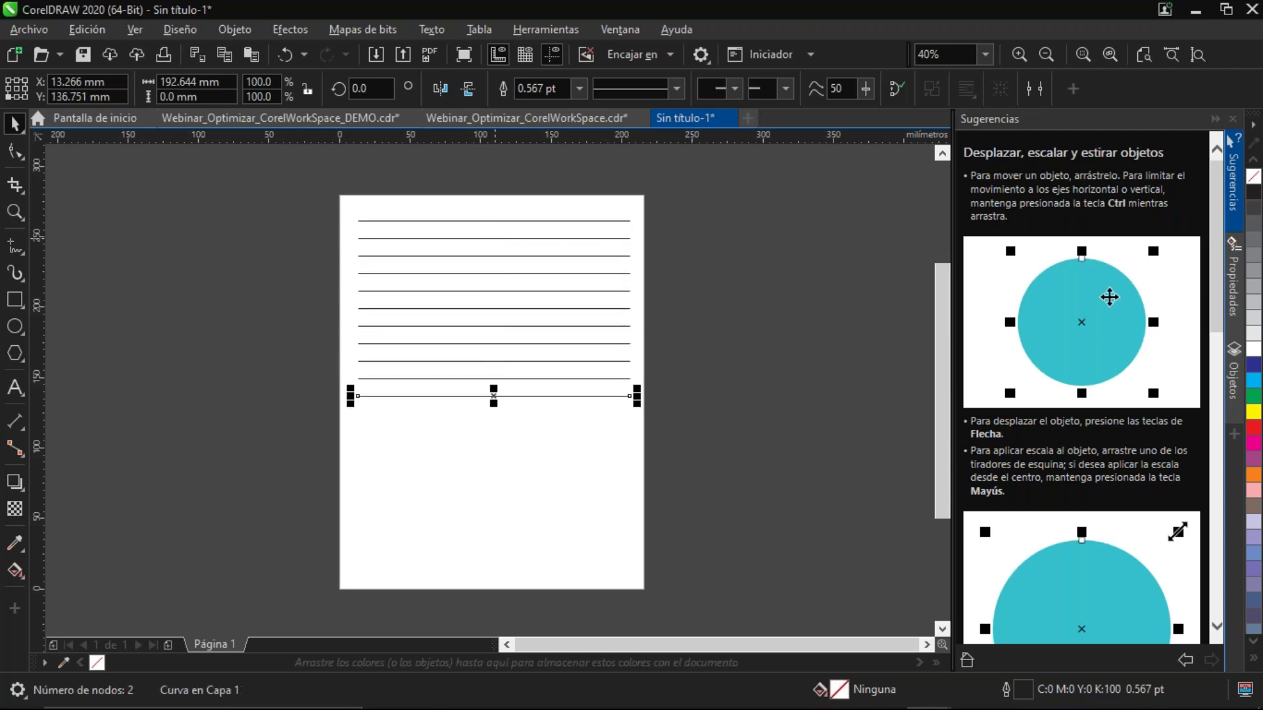
key(ctrl+d)
key(ctrl+d)
key(ctrl+d)
key(ctrl+d)
key(ctrl+d)
key(ctrl+d)
key(ctrl+d)
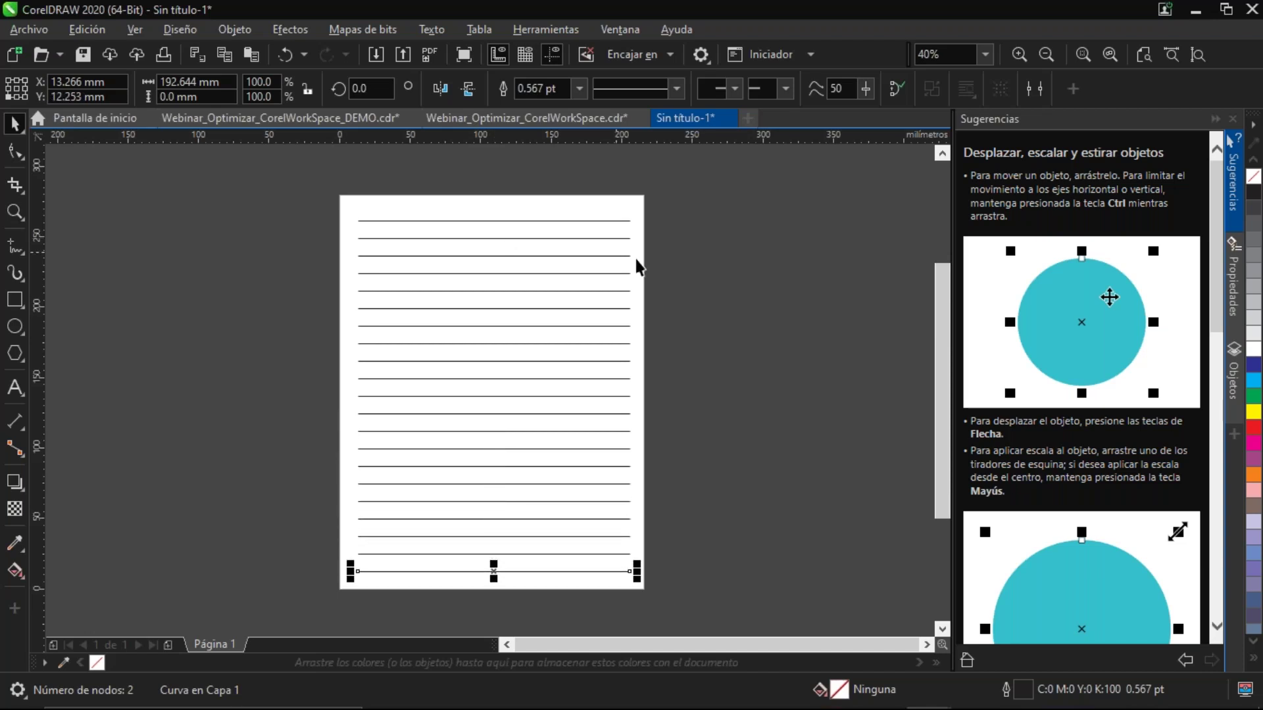
Delete all the ruled lines from the page
click(769, 324)
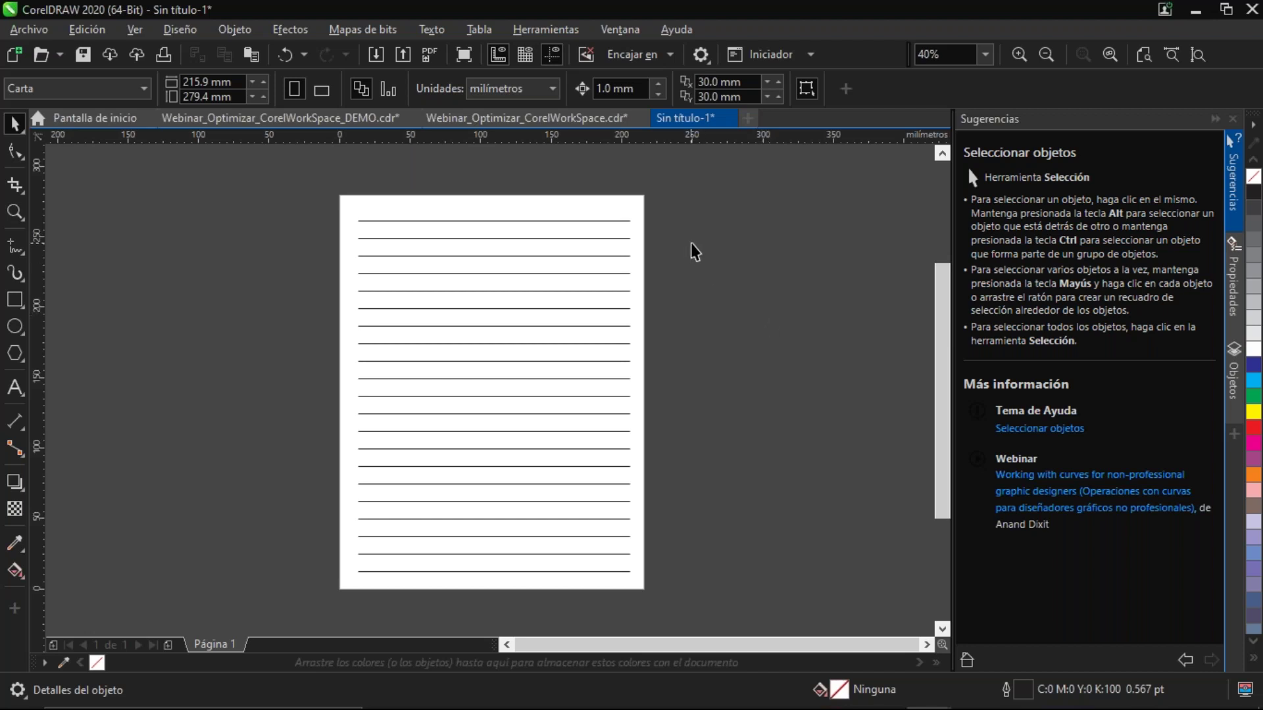
key(ctrl+a)
key(Delete)
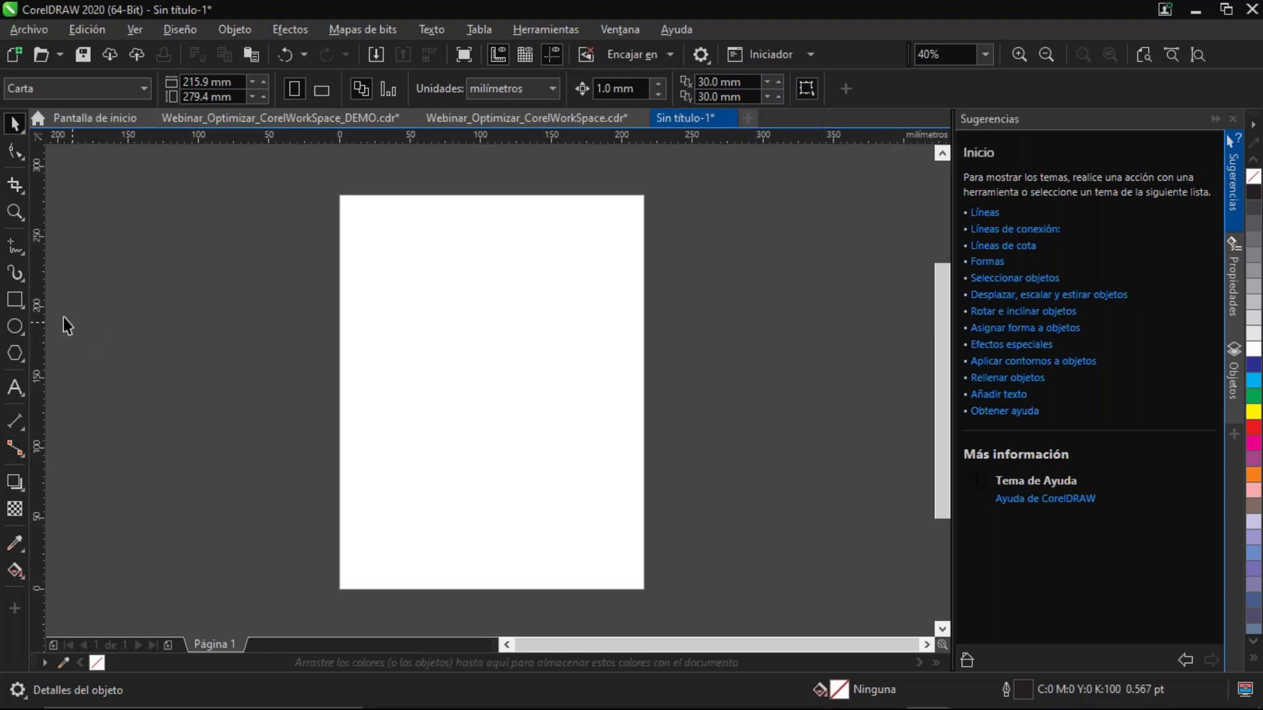
Draw four nested unfilled rectangles from the smallest outward, the outermost about 156 mm wide and 149 mm high, and clear the selection
click(15, 299)
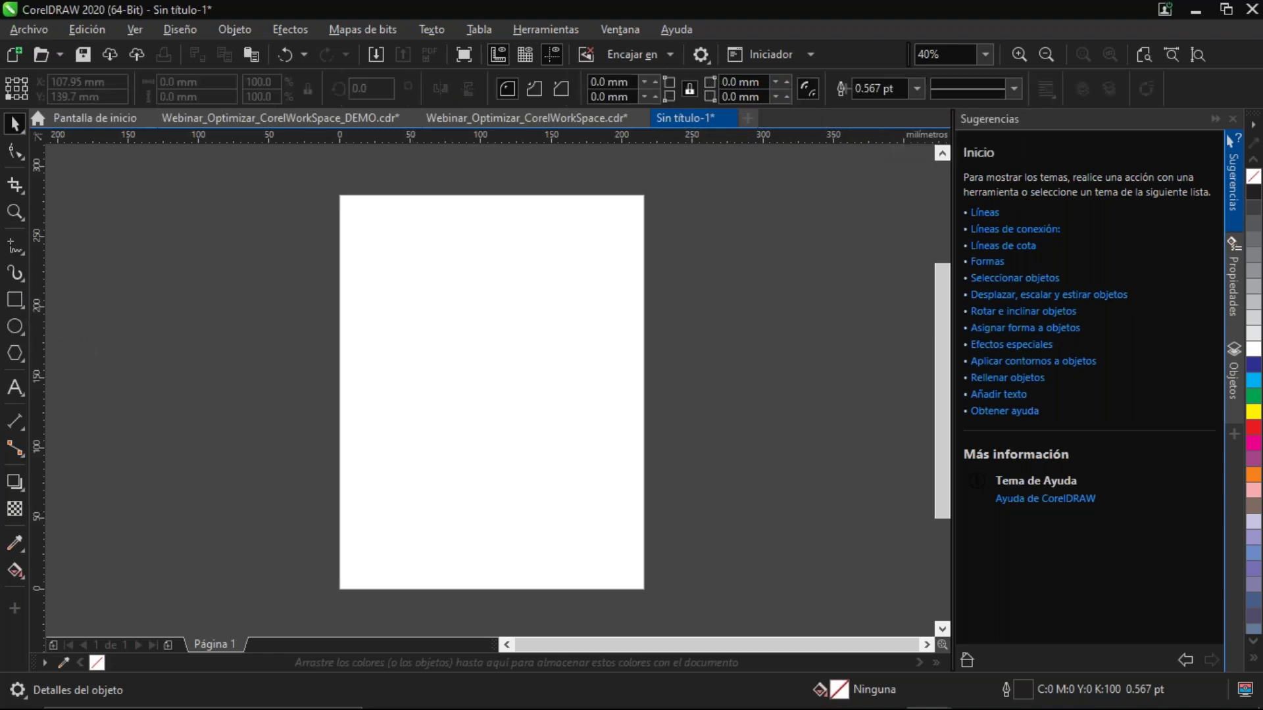
drag(471, 354, 507, 382)
drag(434, 324, 540, 408)
click(408, 295)
drag(404, 292, 574, 436)
click(382, 262)
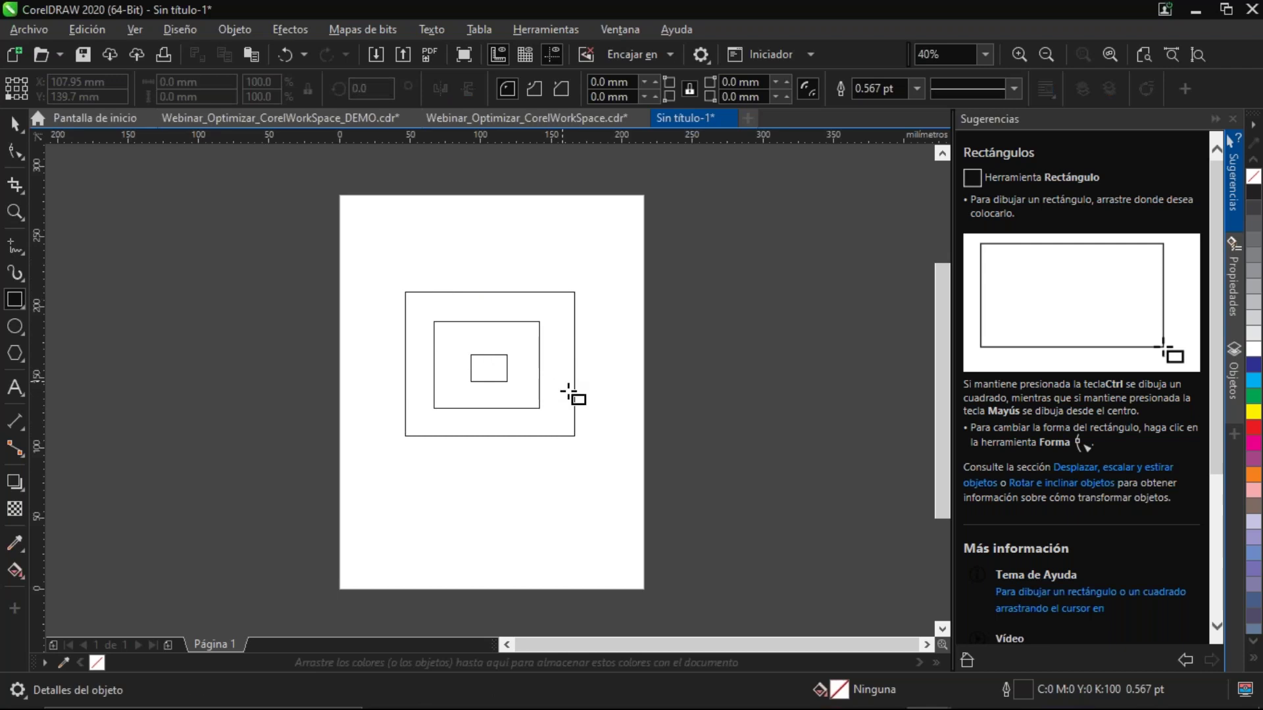
drag(594, 450, 372, 239)
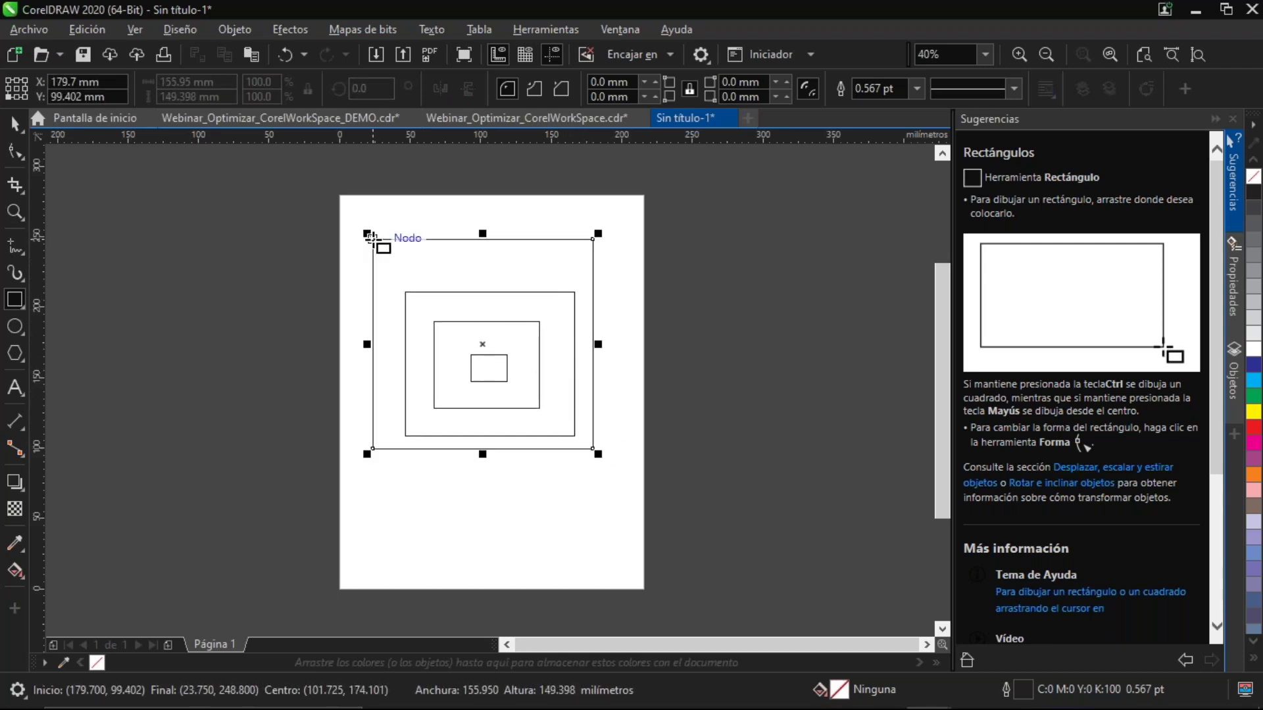
click(15, 123)
click(145, 290)
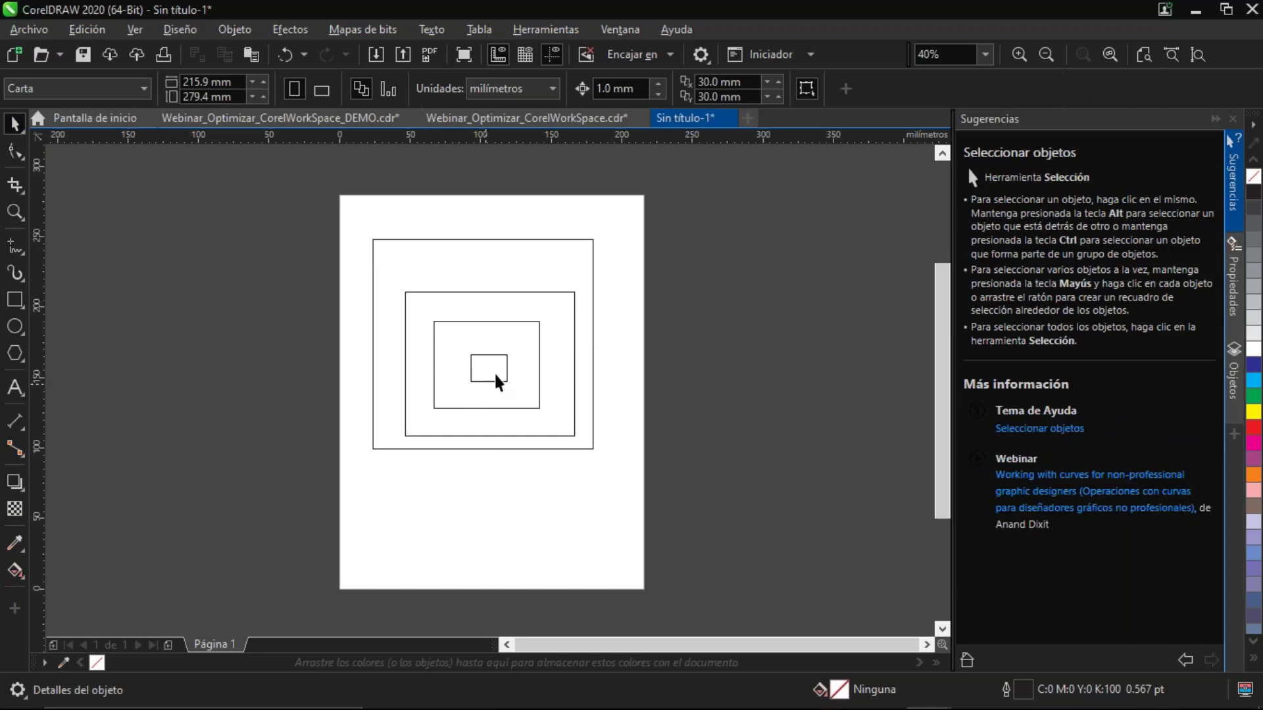
Try to select the innermost rectangle by picking inside its unfilled area, and clear the selection
key(Tab)
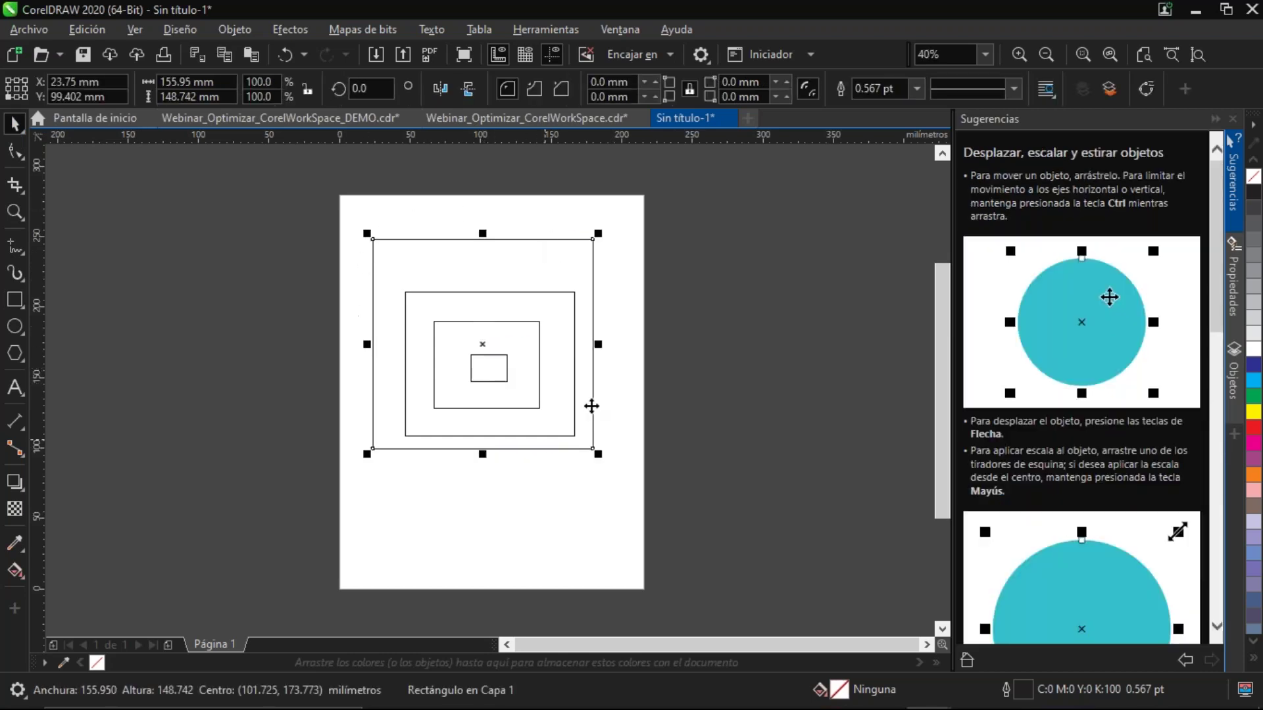
click(661, 238)
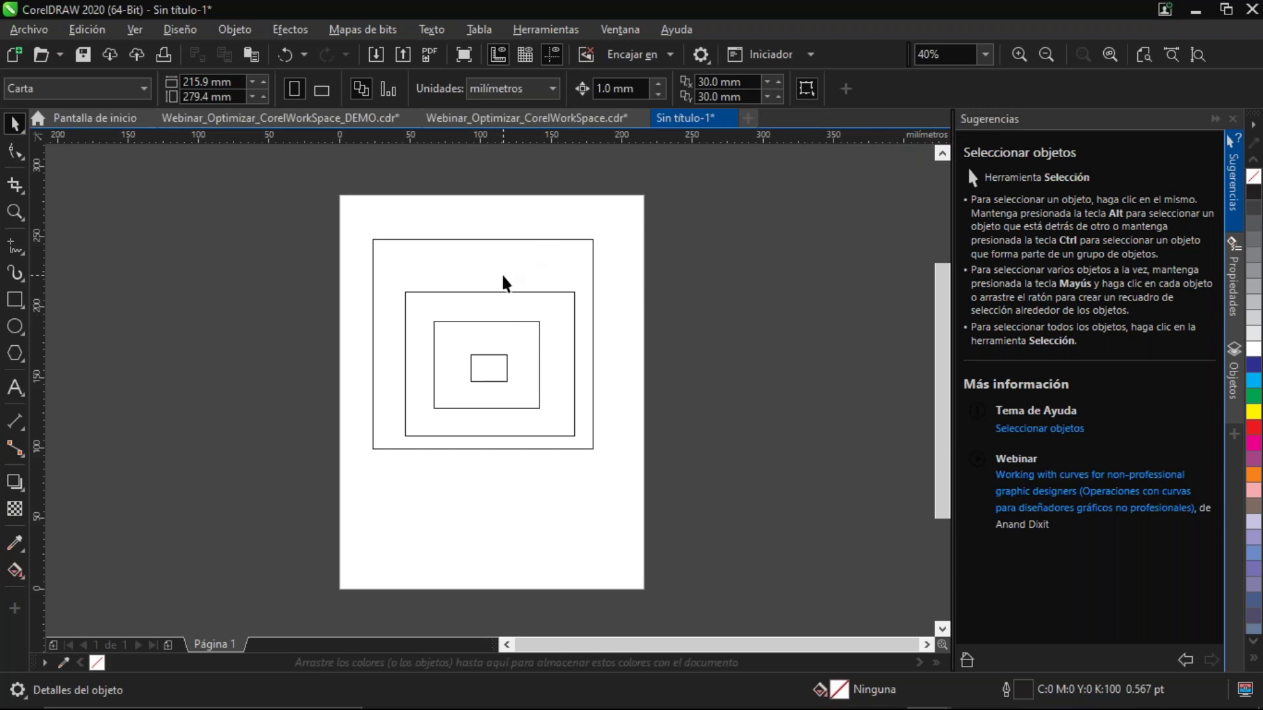
click(490, 367)
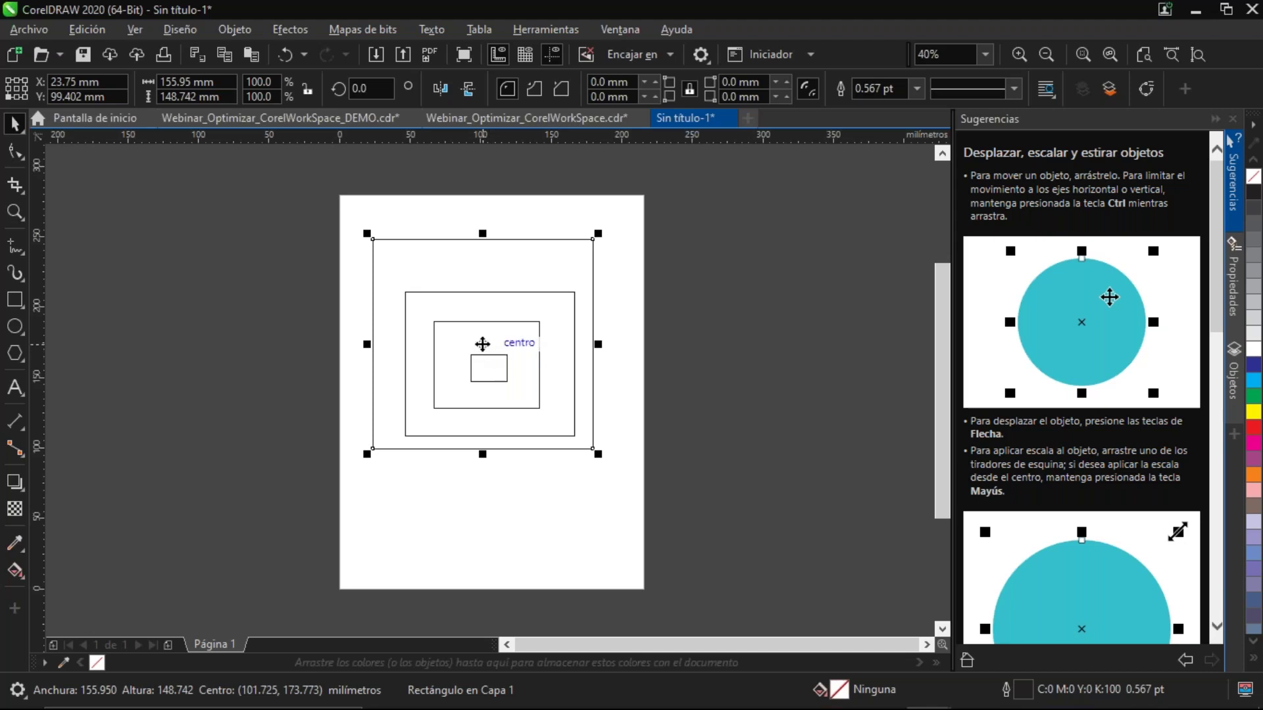
click(795, 284)
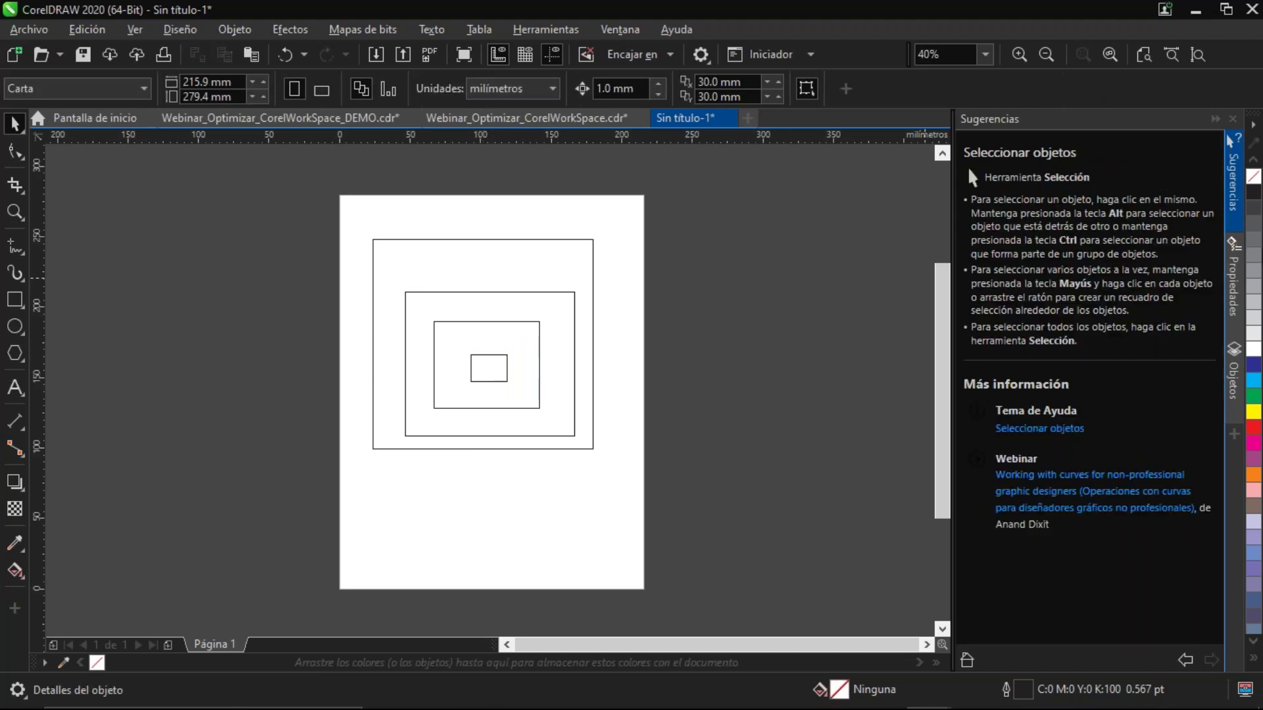
Show the objects of Capa 1 and select its rearmost and frontmost rectangles to check the stacking order
click(1234, 372)
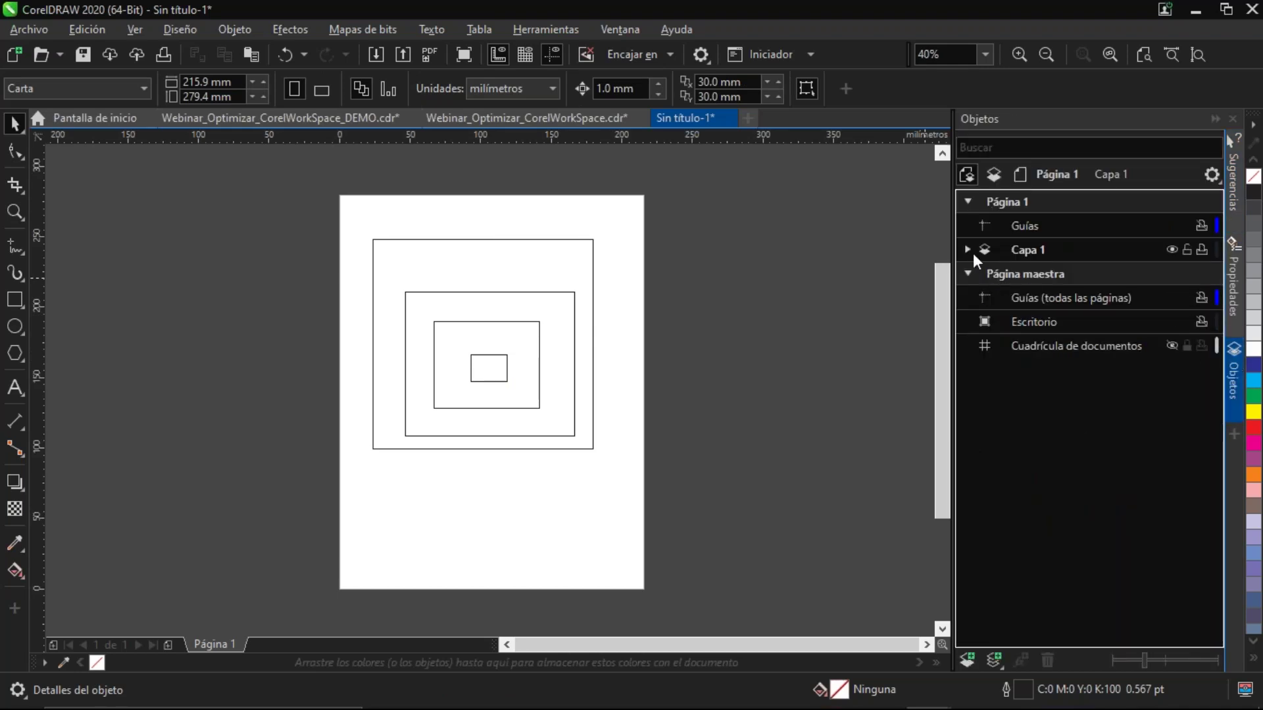
click(968, 250)
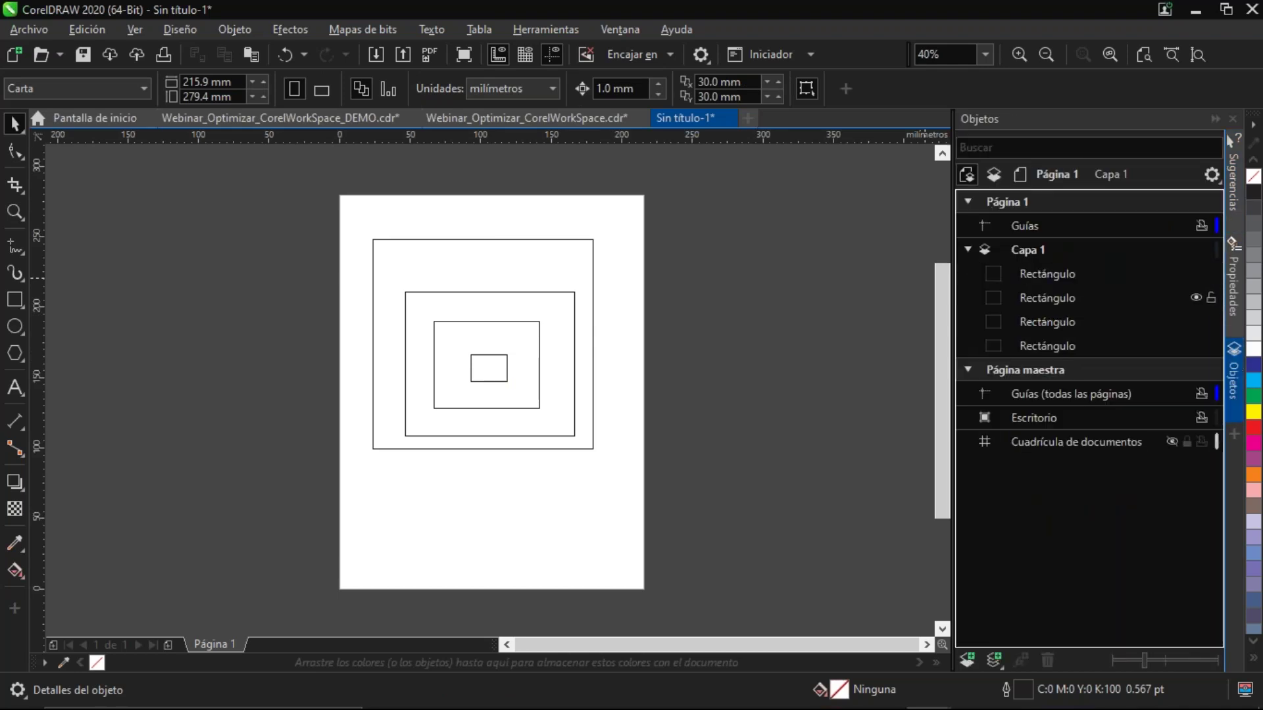
click(1036, 346)
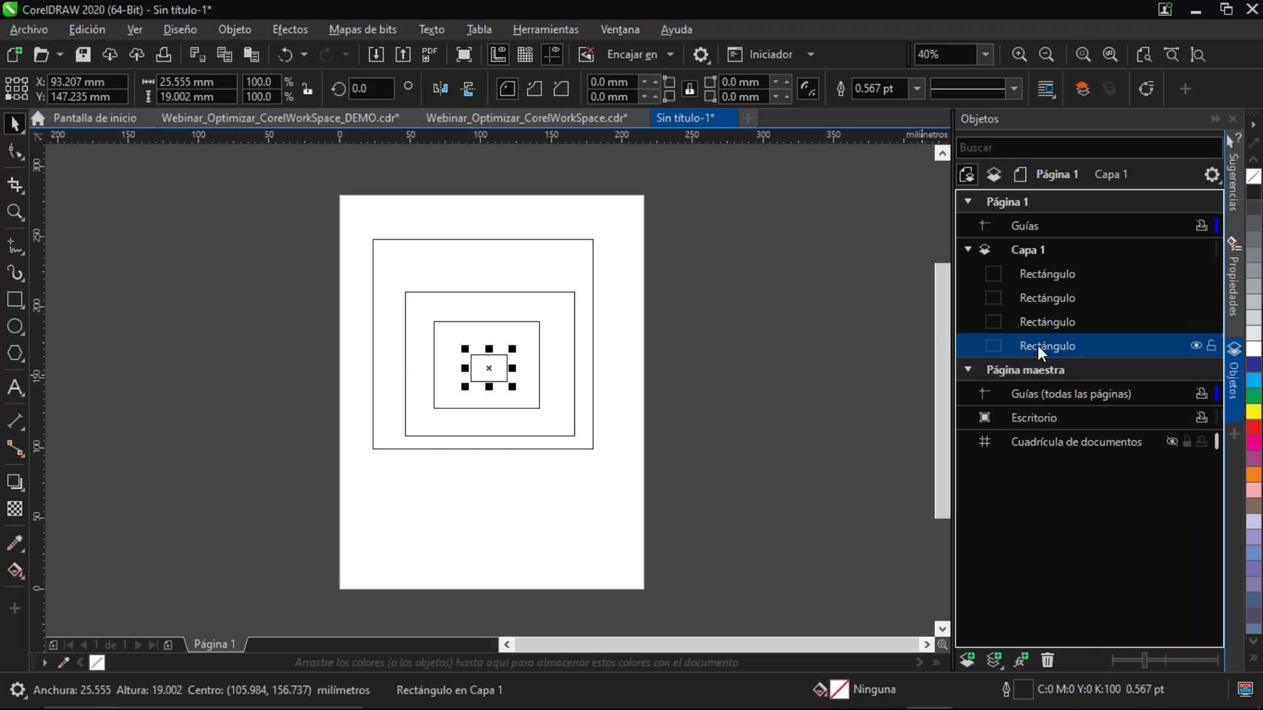
click(1036, 273)
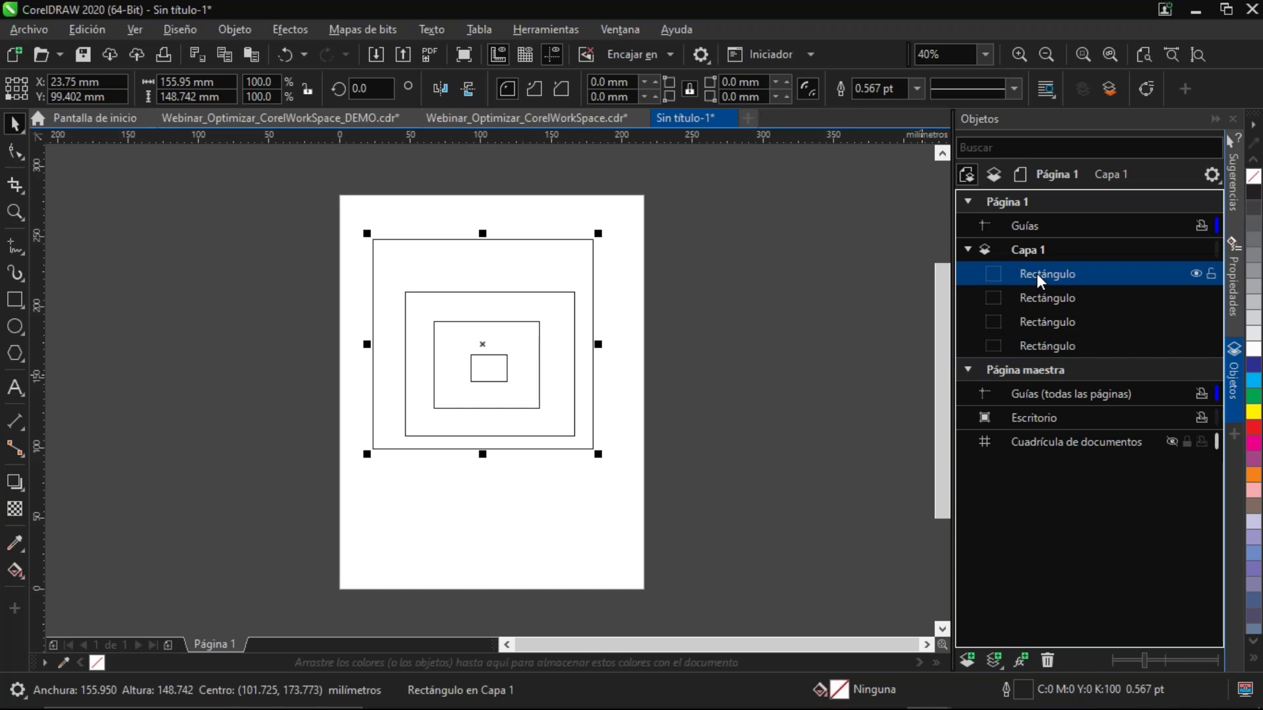
Clear the selection, try again to pick the innermost rectangle through its unfilled interior, and deselect
click(764, 298)
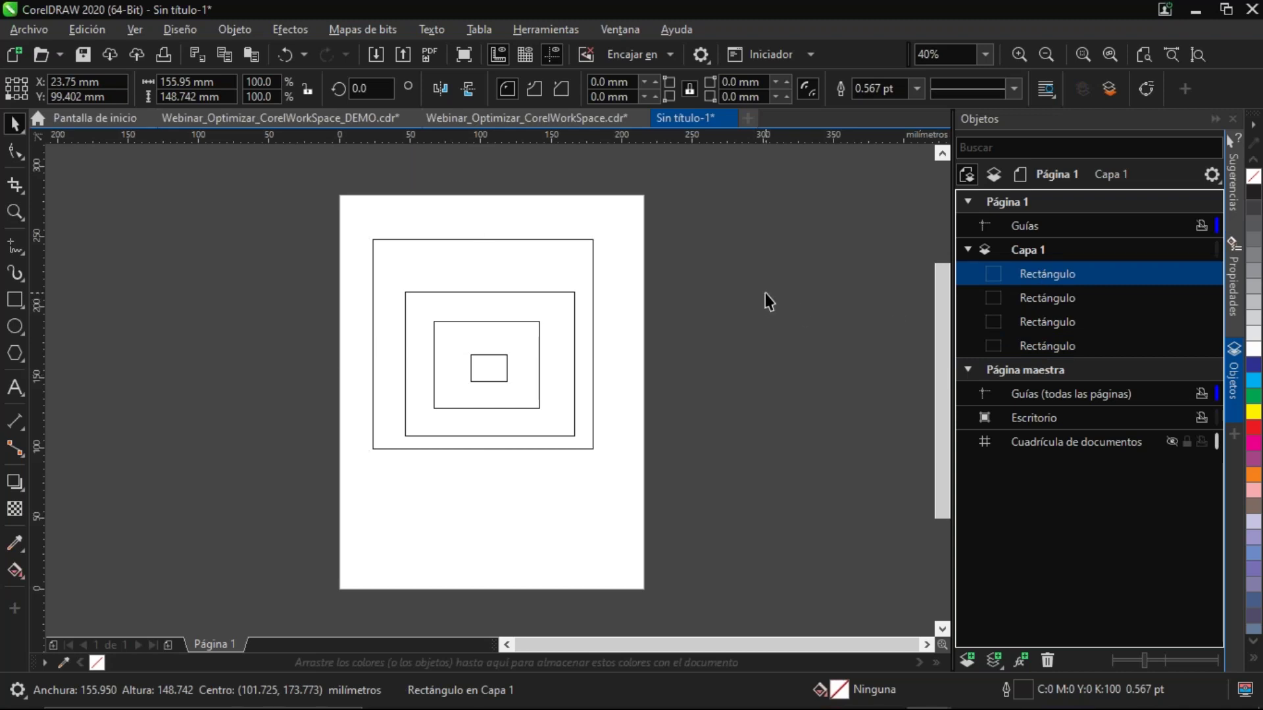
click(489, 363)
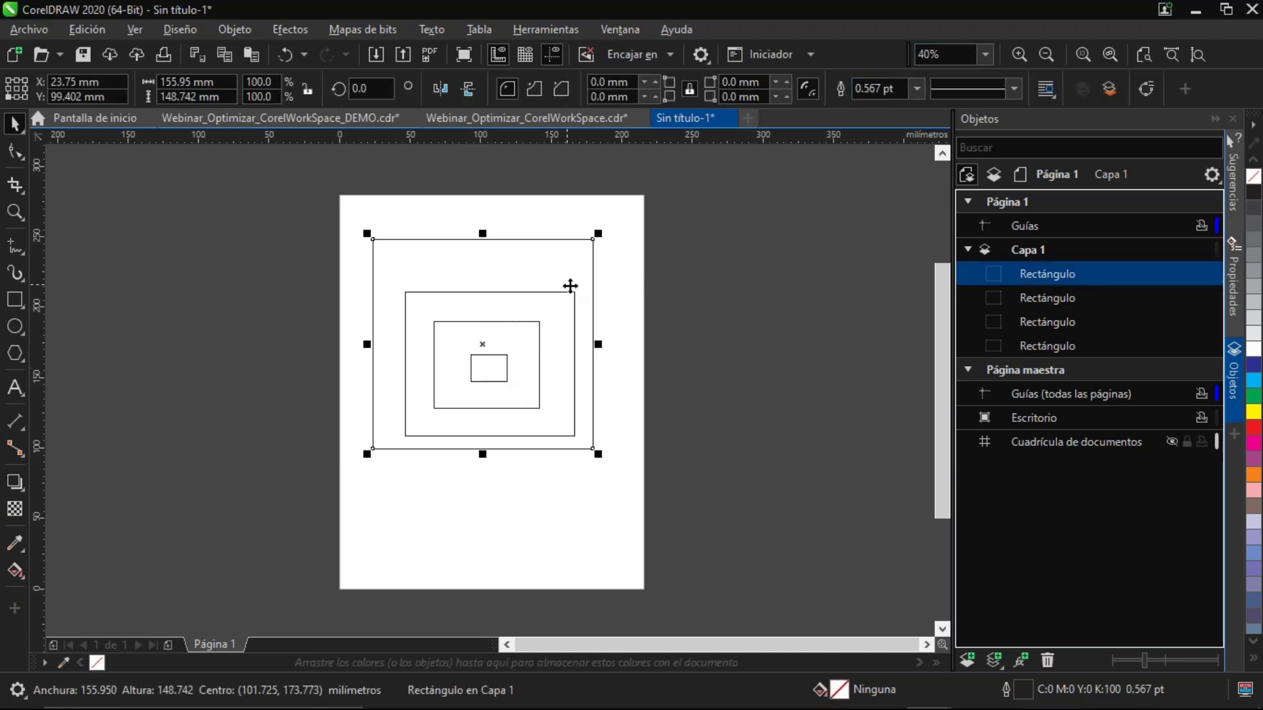
click(653, 251)
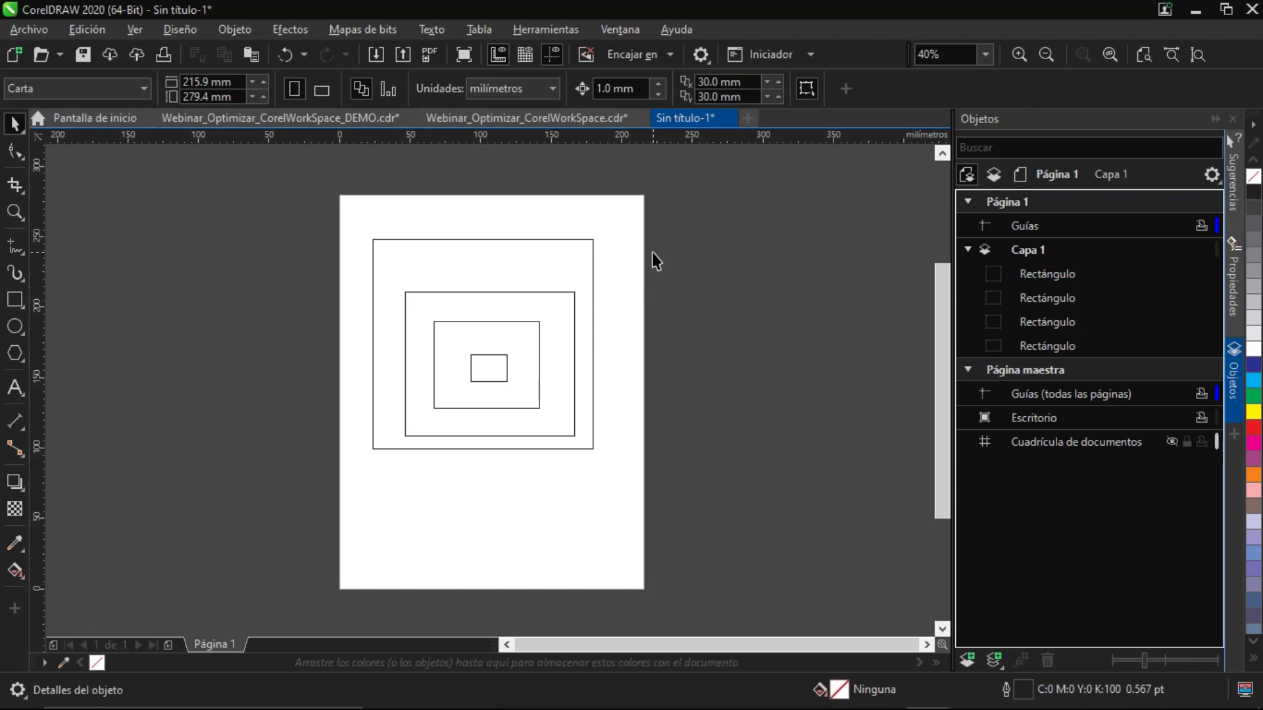
Turn off treating all objects as filled, select the second-largest rectangle by its outline, and fill it with red
click(806, 89)
drag(459, 262, 547, 274)
click(558, 290)
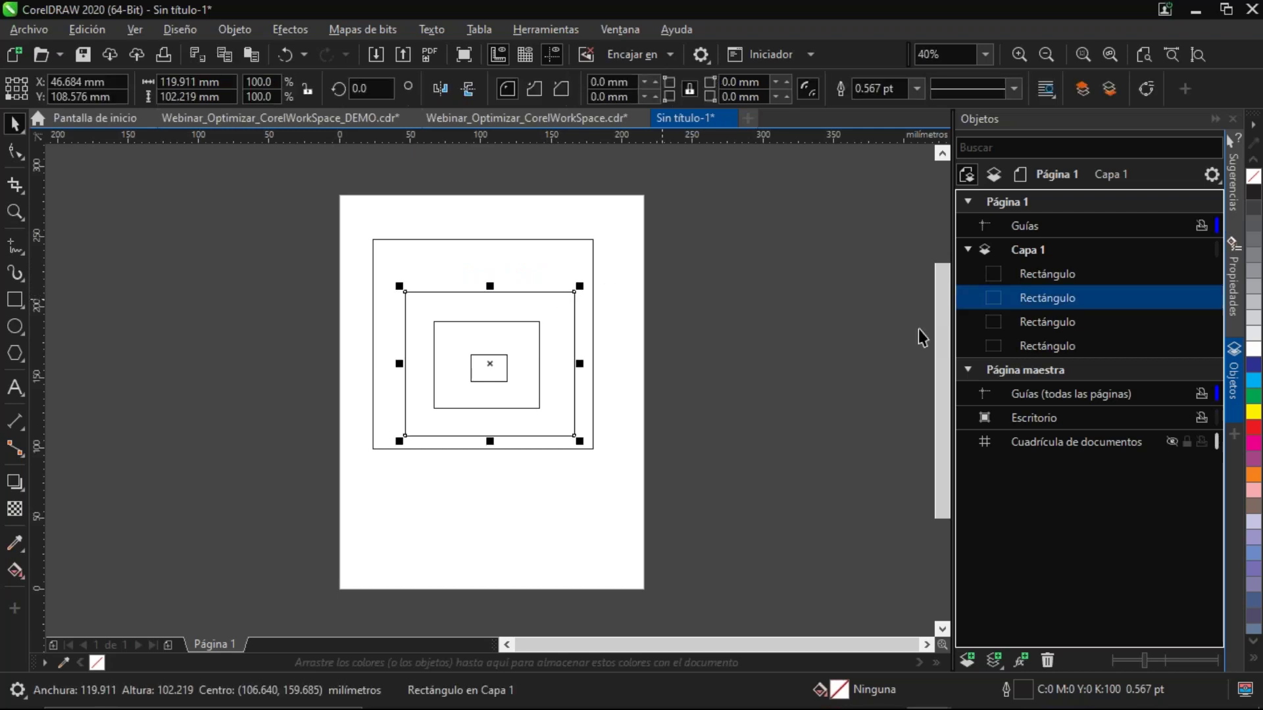
click(1254, 429)
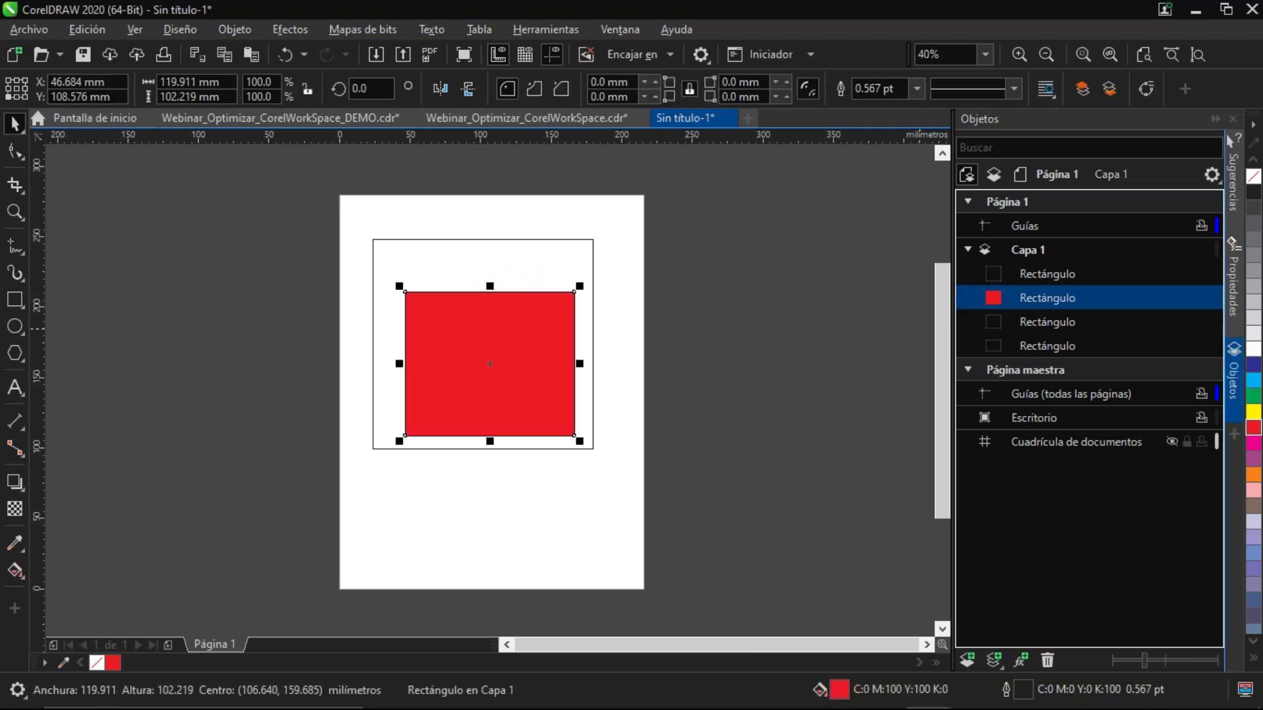
drag(475, 254, 563, 266)
click(545, 305)
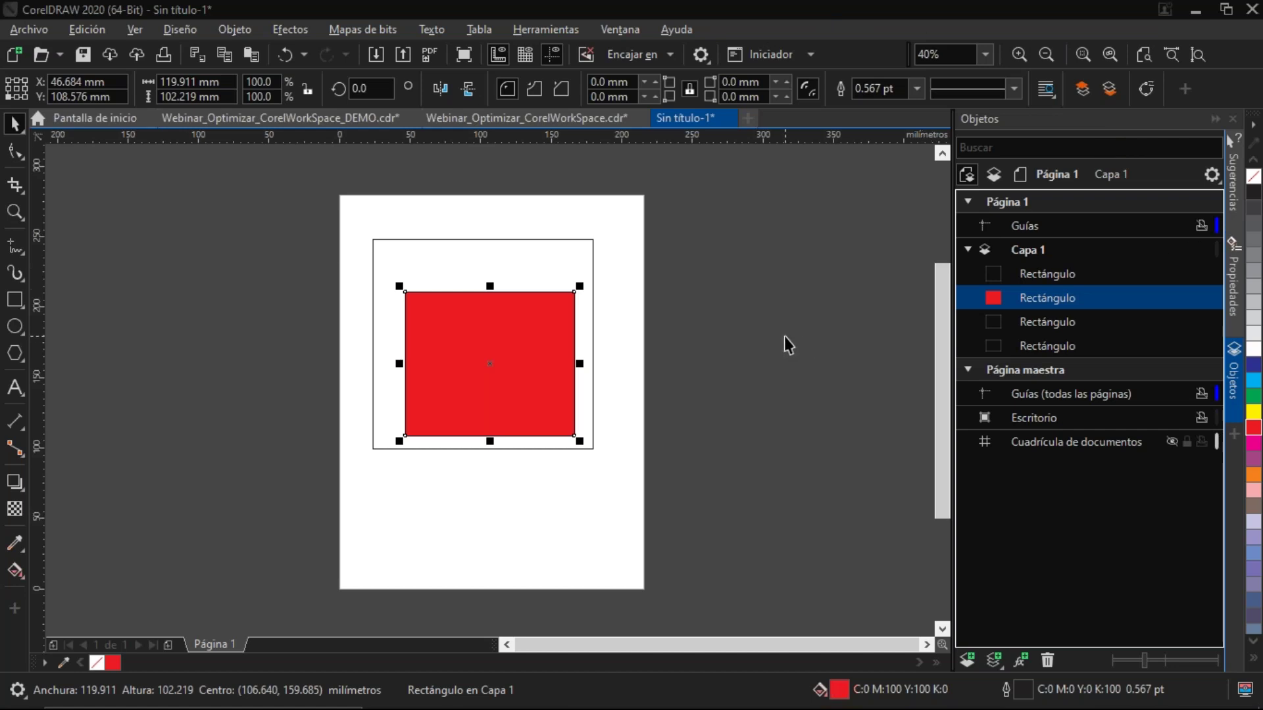
Remove the second-largest rectangle's fill and, with all objects treated as filled, try picking rectangles through their unfilled interiors
click(1253, 178)
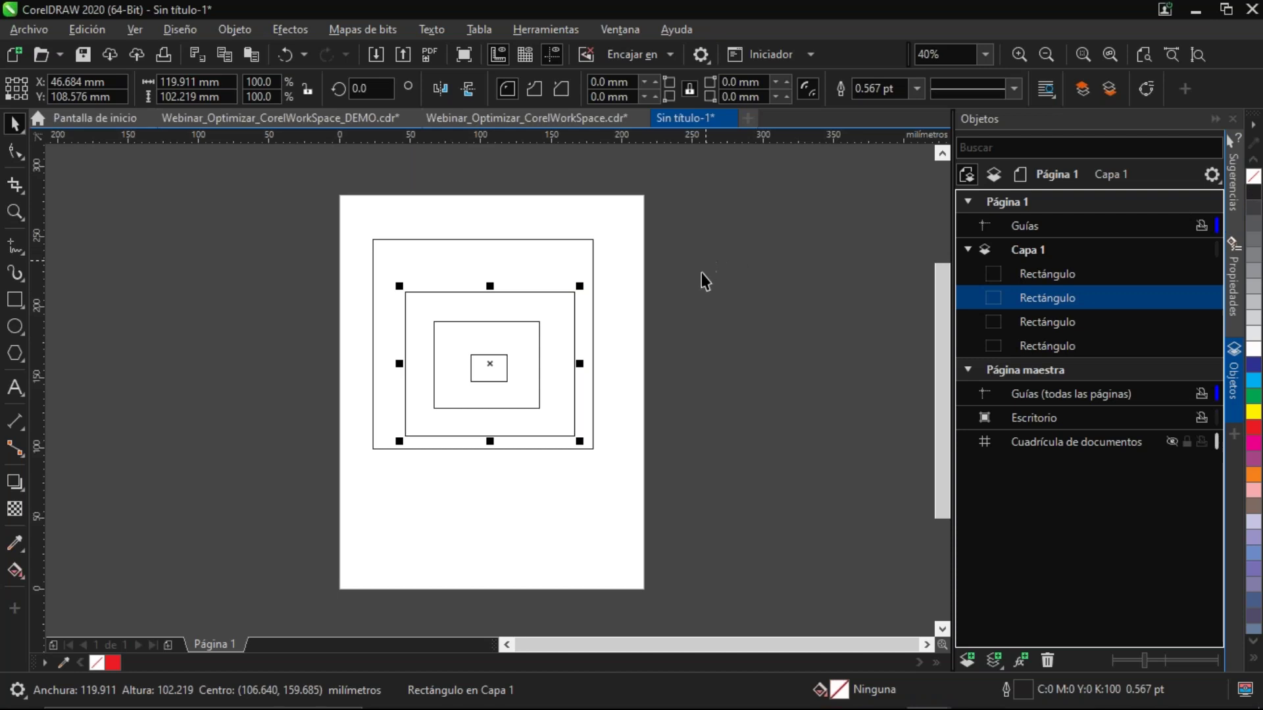
click(704, 349)
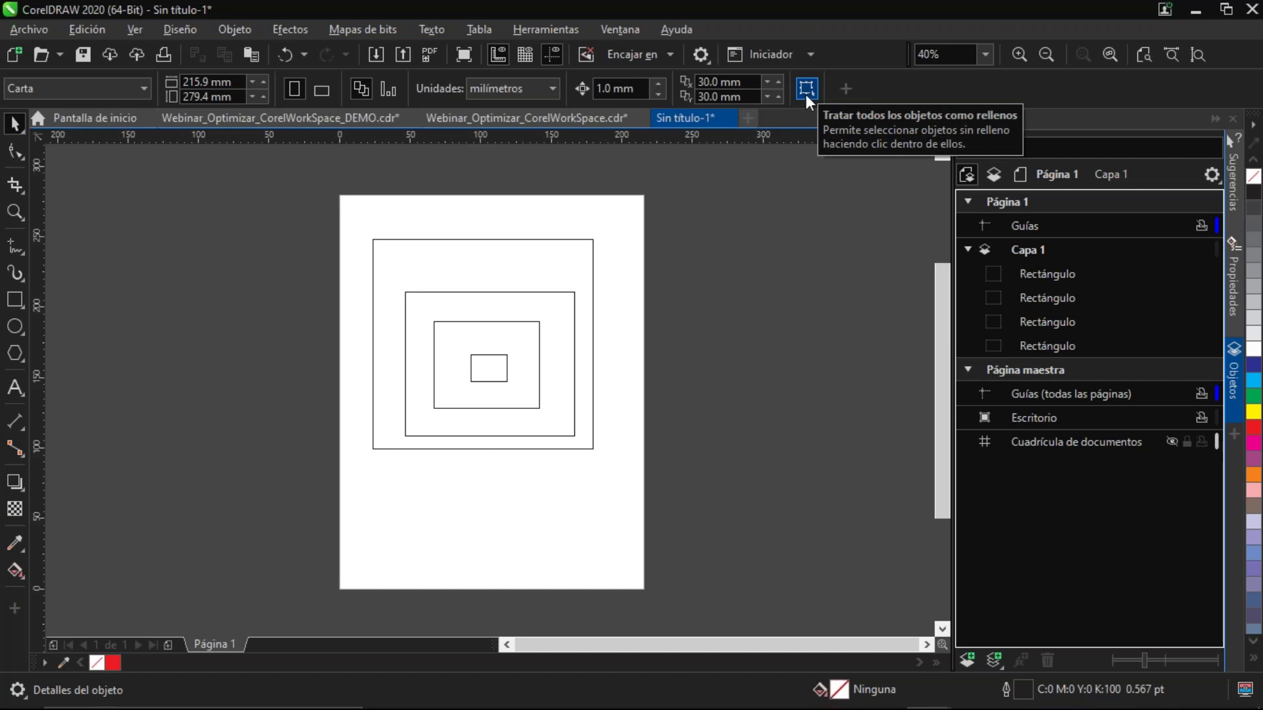
click(504, 267)
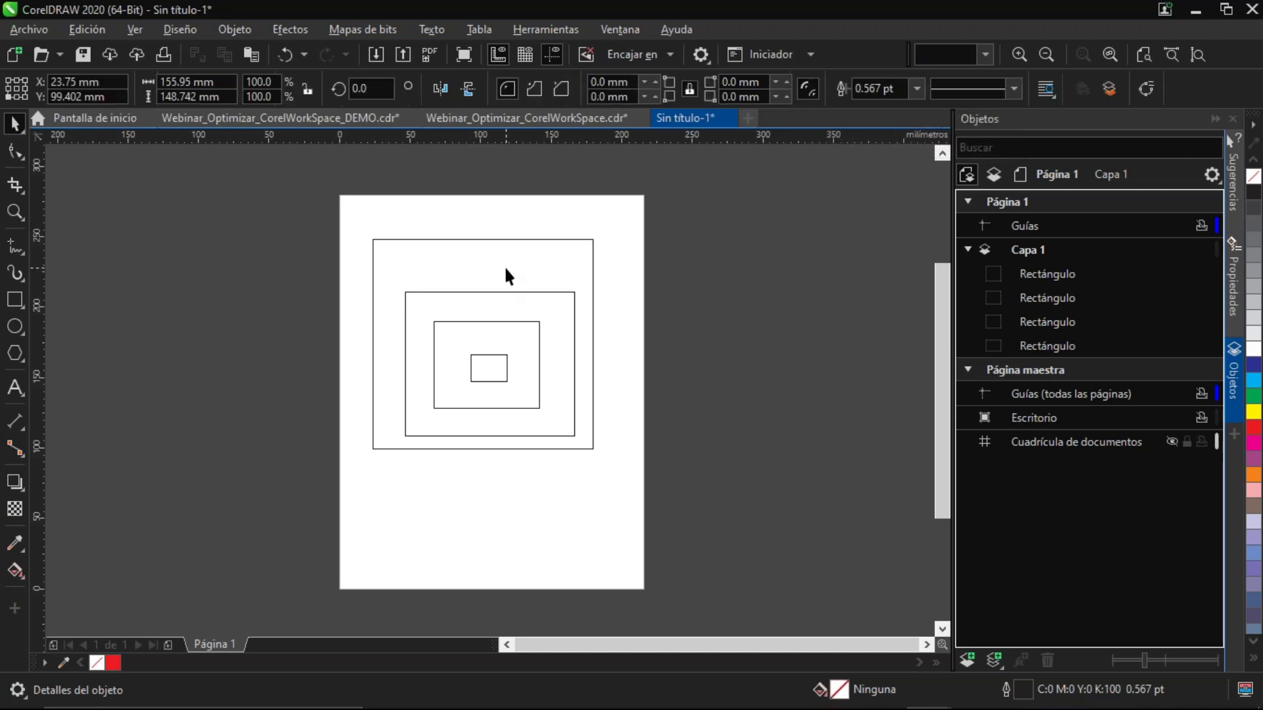
click(561, 310)
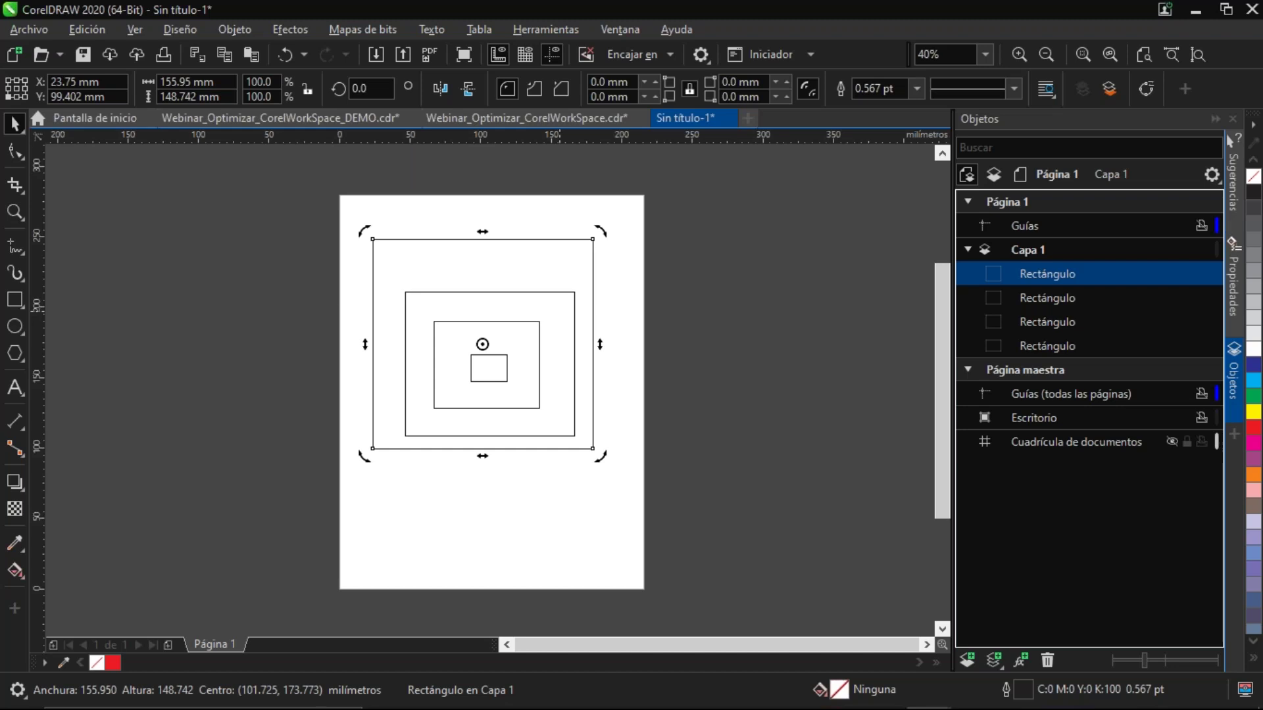
click(632, 322)
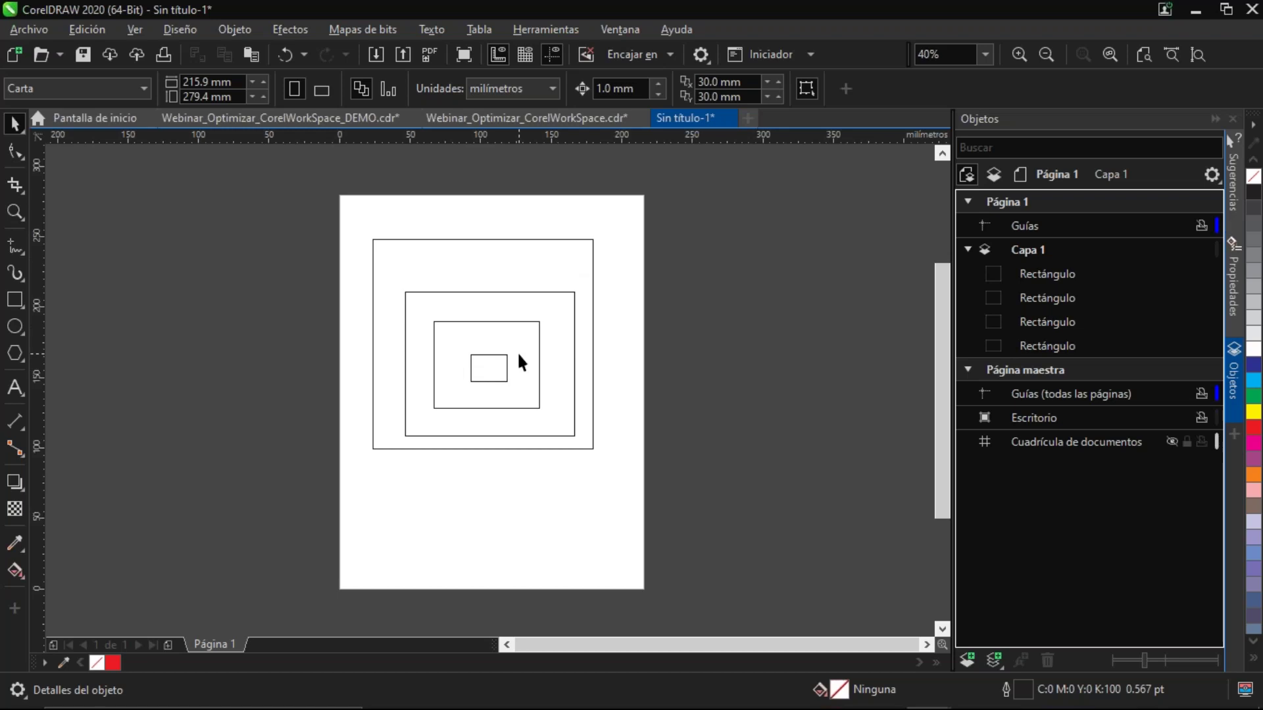
Select the three inner rectangles one after another by their outlines, from larger to smaller, and clear the selection
click(575, 313)
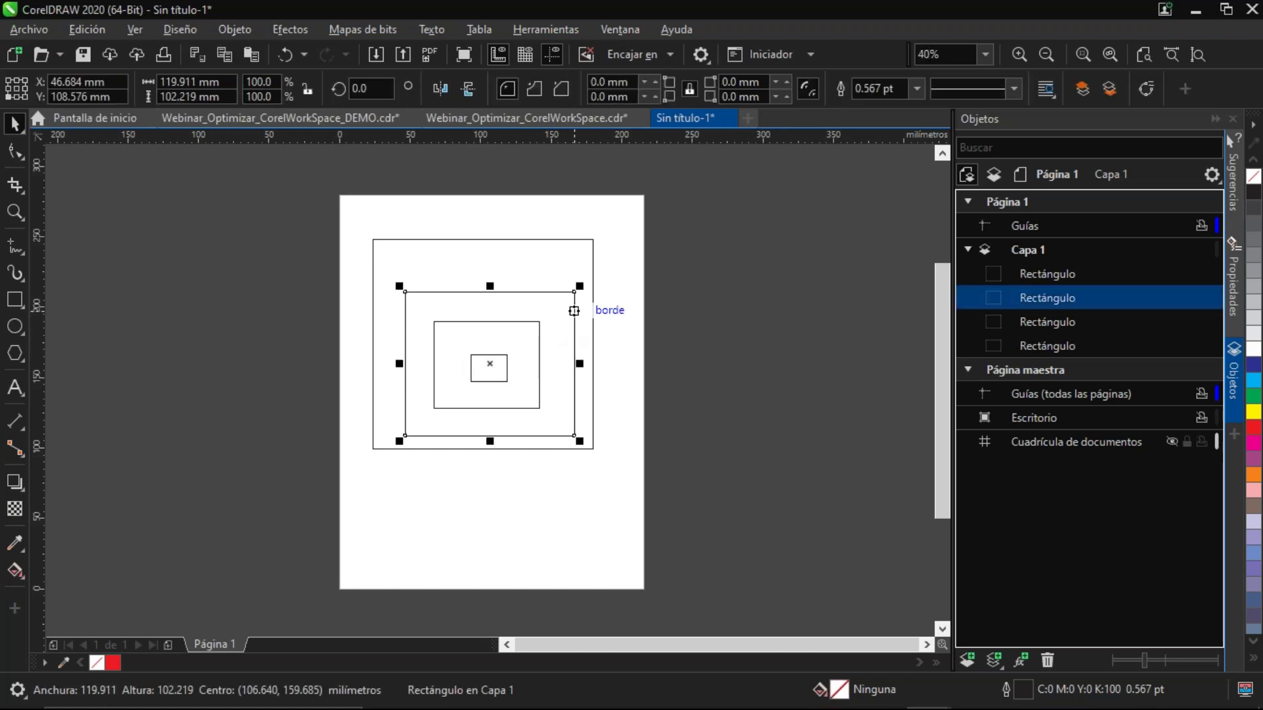
click(538, 347)
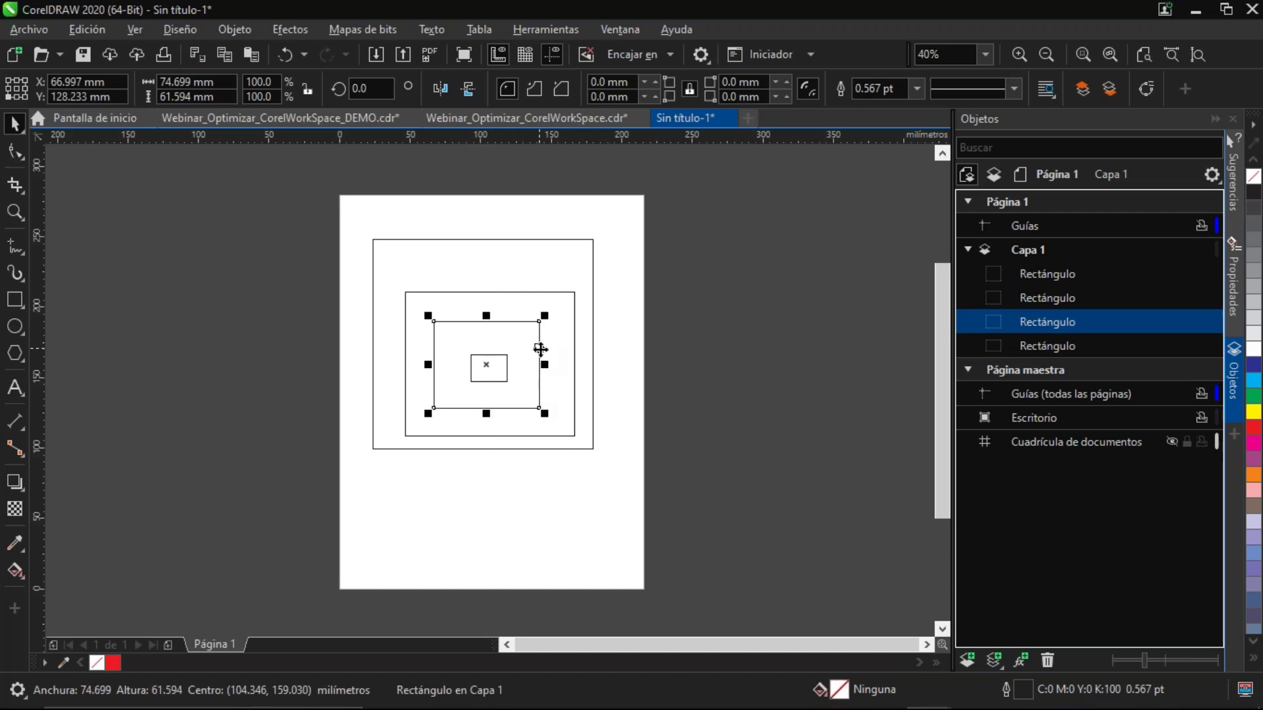
click(507, 374)
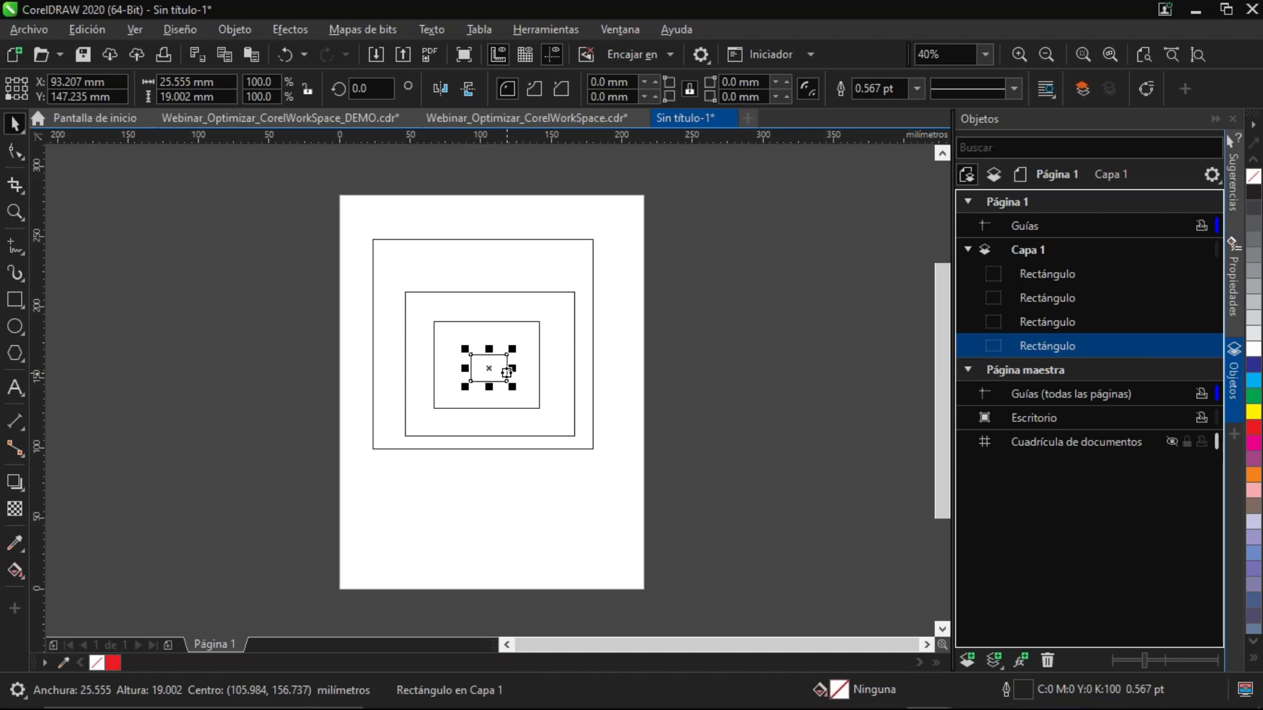
drag(628, 213, 351, 230)
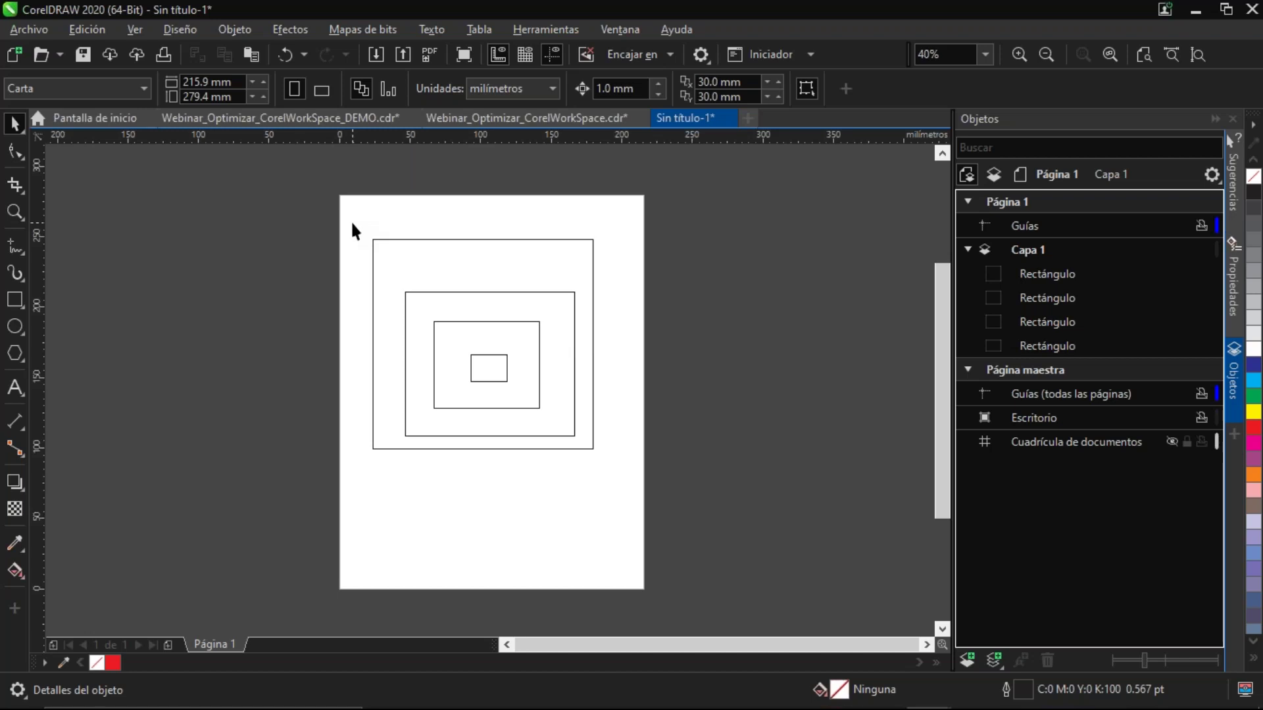
Position the outermost rectangle at X 0, Y 0 using its centre as the object origin
click(420, 240)
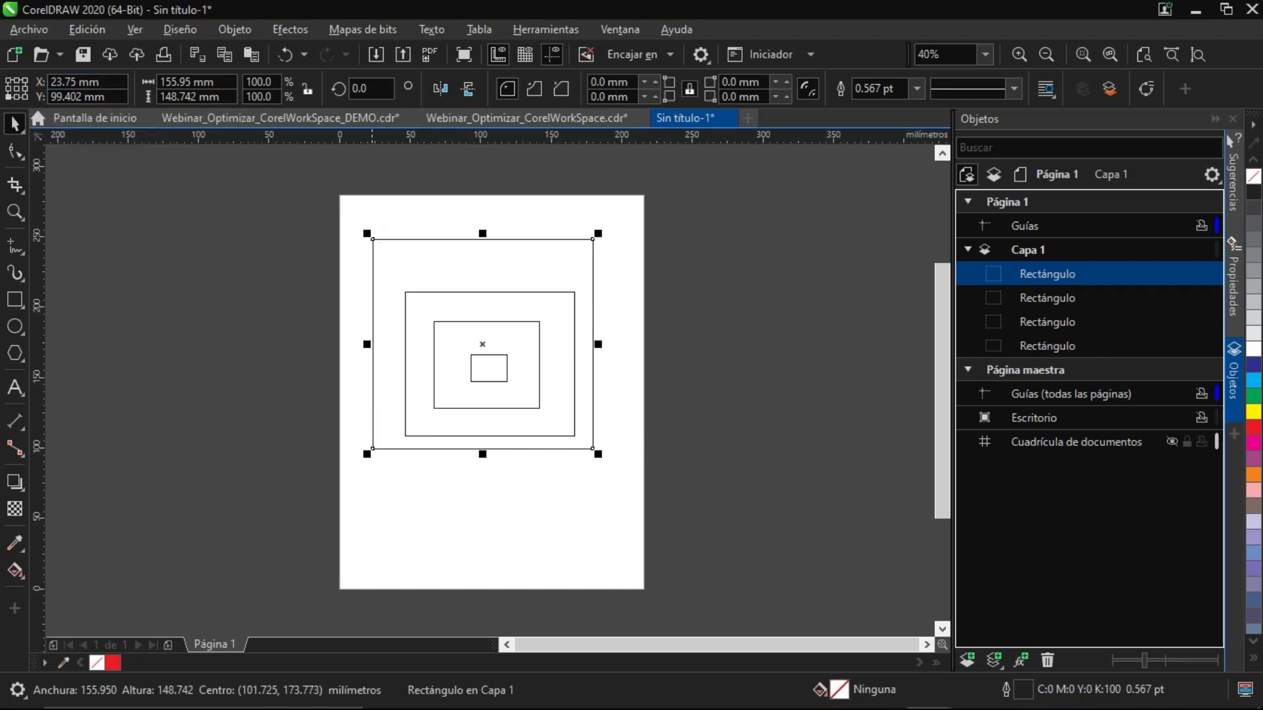
click(17, 88)
click(112, 82)
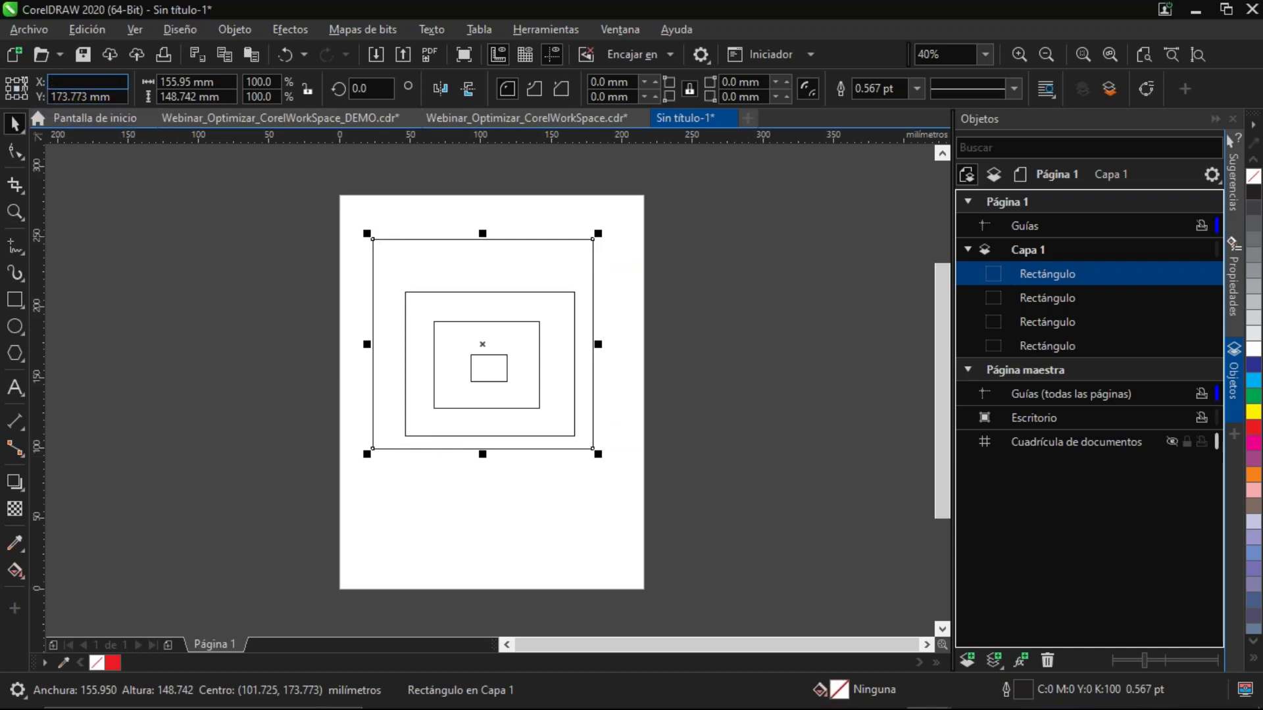
text(0)
key(Tab)
text(0)
key(Return)
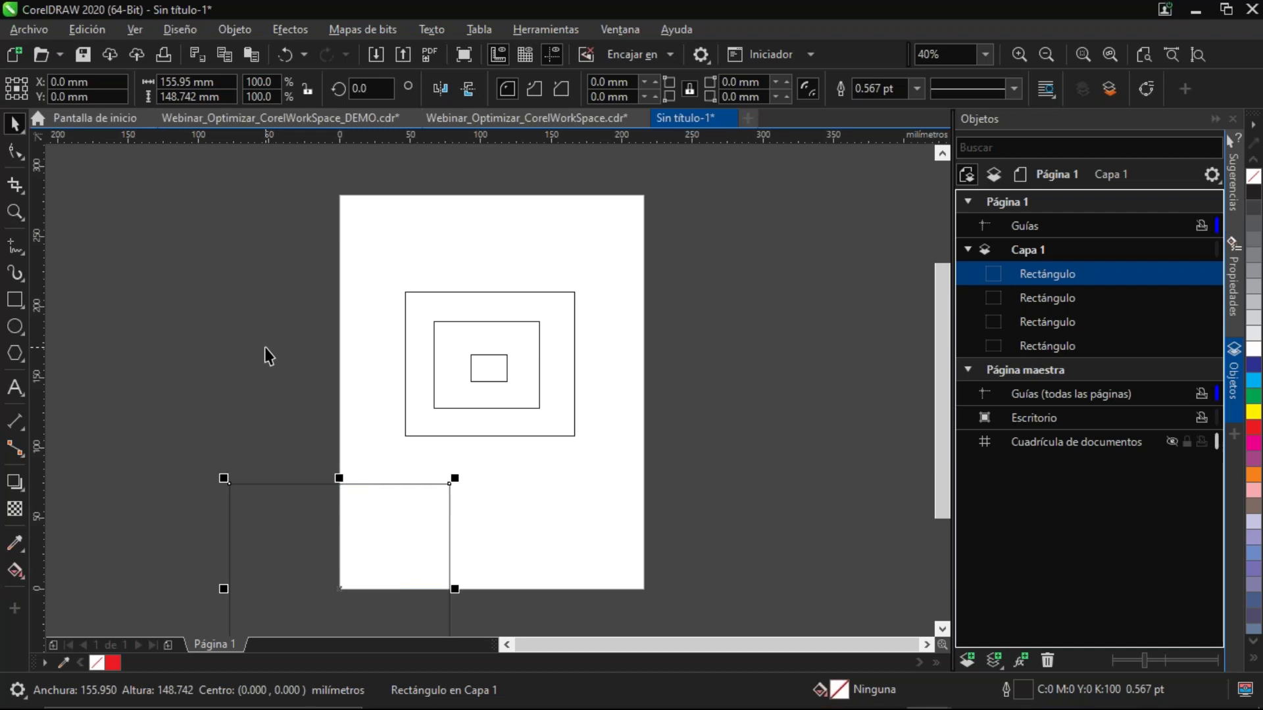
Change the rectangle's object origin to its lower-left corner and position it at X 0, Y 0
click(8, 97)
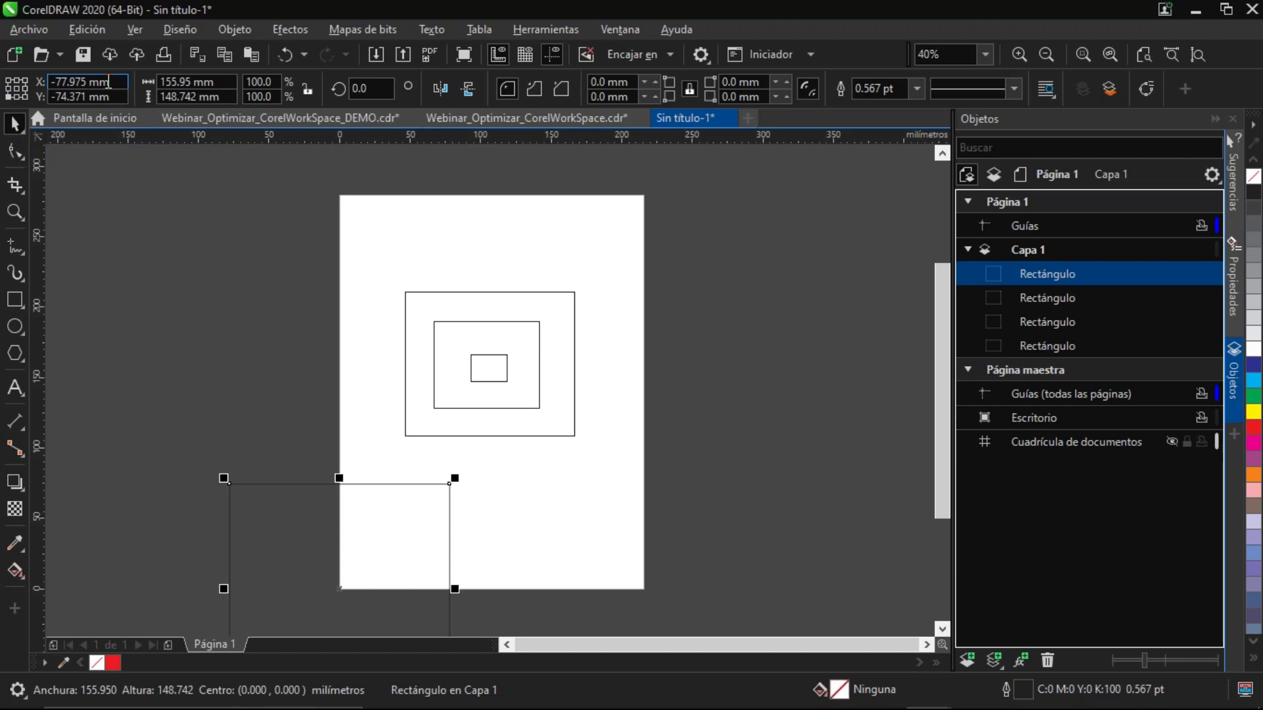
double_click(110, 81)
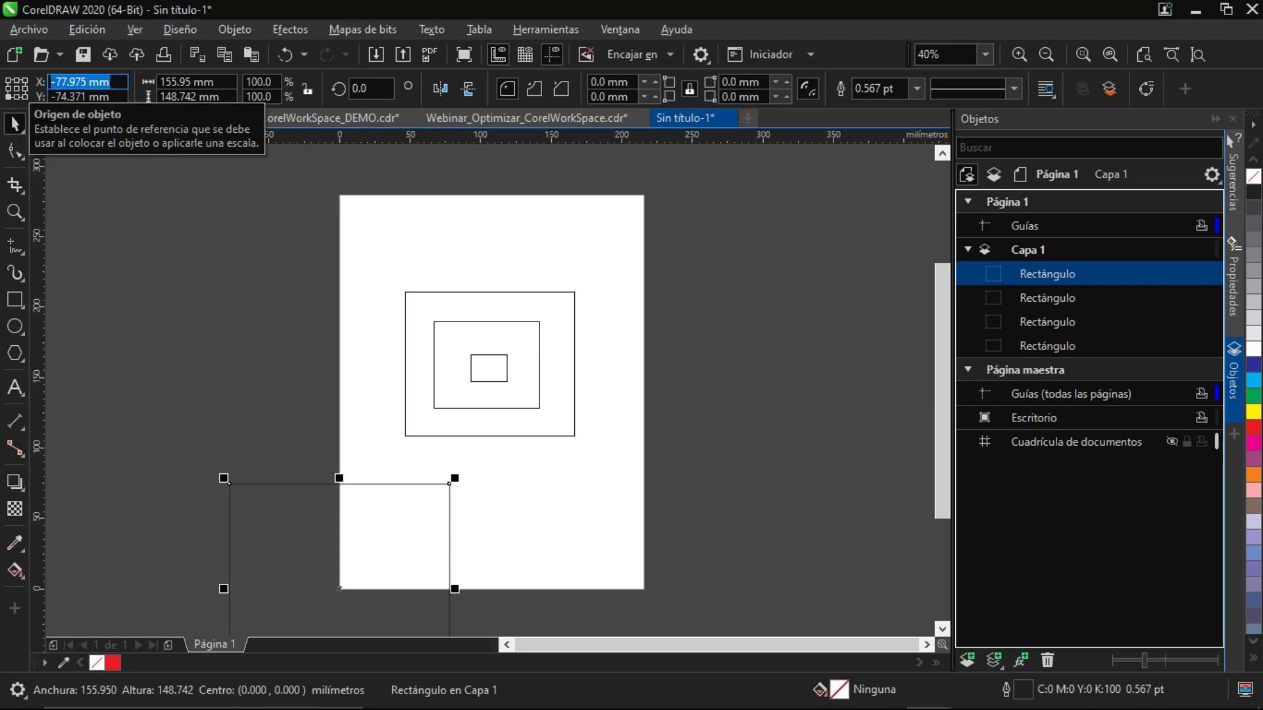
text(0)
key(Tab)
text(0)
key(Return)
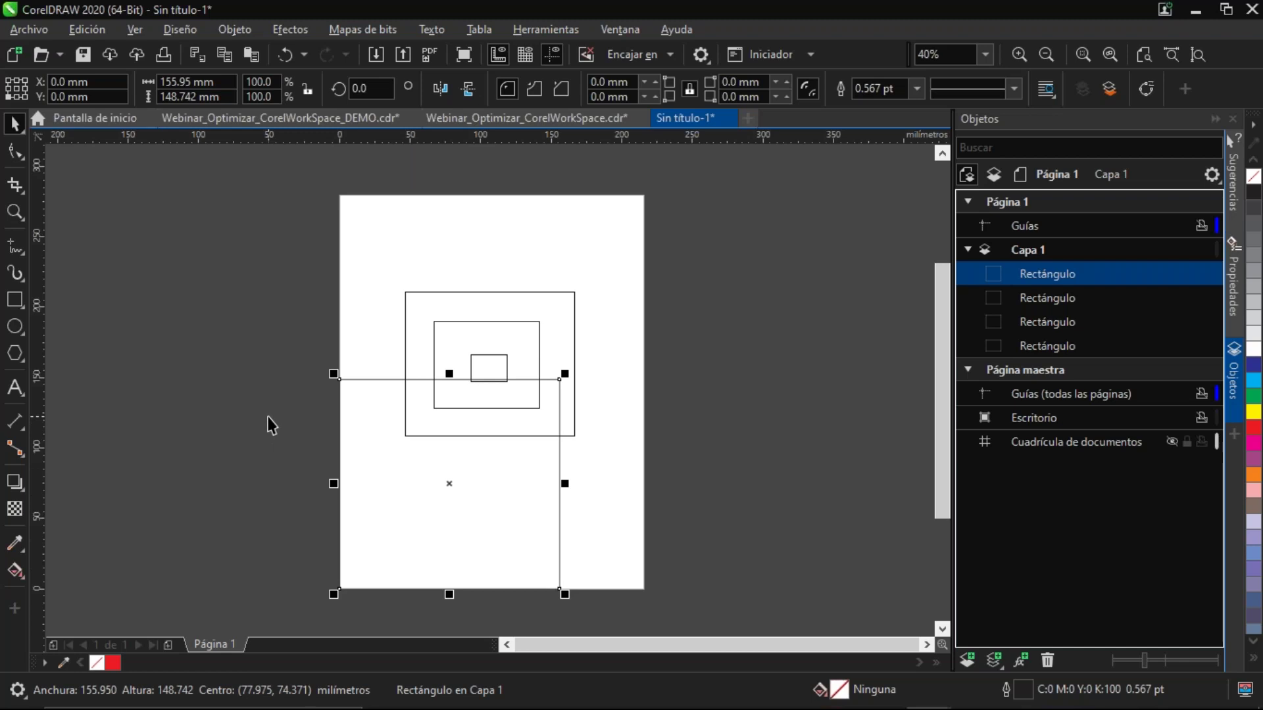
Nudge the rectangle in 1 mm increments, 27 mm to the right and 25 mm up
key(Right)
key(Right)
key(Right)
key(Right)
key(Right)
key(Right)
key(Right)
key(Right)
key(Right)
key(Right)
key(Right)
key(Right)
key(Right)
key(Right)
key(Right)
key(Right)
key(Right)
key(Right)
key(Right)
key(Right)
key(Right)
key(Right)
key(Right)
key(Right)
key(Right)
key(Right)
key(Right)
key(Up)
key(Up)
key(Up)
key(Up)
key(Up)
key(Up)
key(Up)
key(Up)
key(Up)
key(Up)
key(Up)
key(Up)
key(Up)
key(Up)
key(Up)
key(Up)
key(Up)
key(Up)
key(Up)
key(Up)
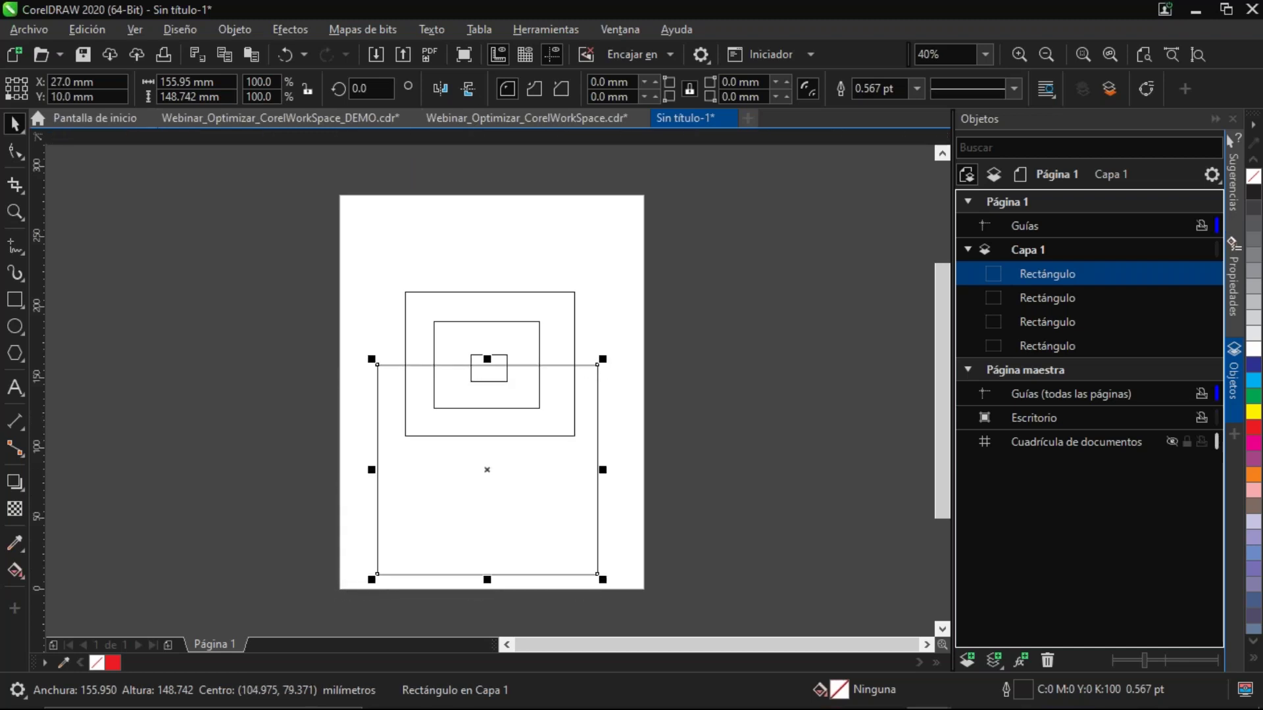
Duplicate the rectangle with the 30 mm horizontal and vertical offset, and delete all rectangles on the page
key(ctrl+d)
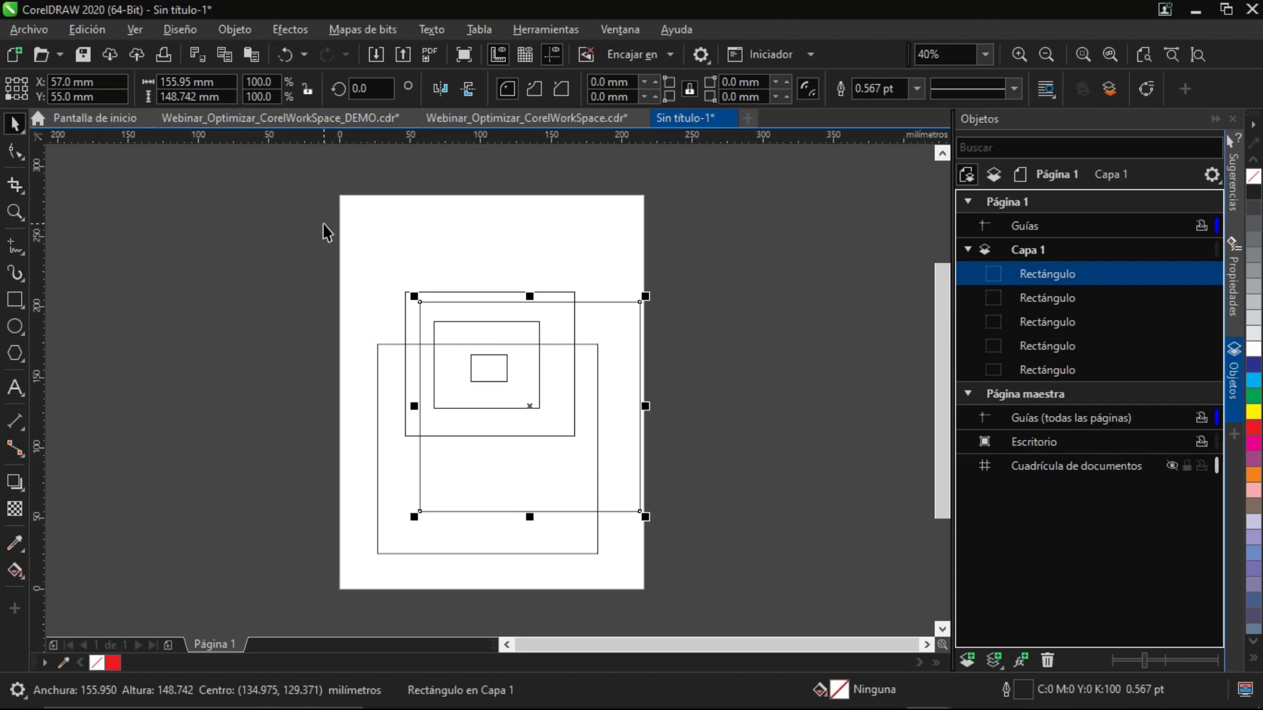
drag(322, 224, 704, 610)
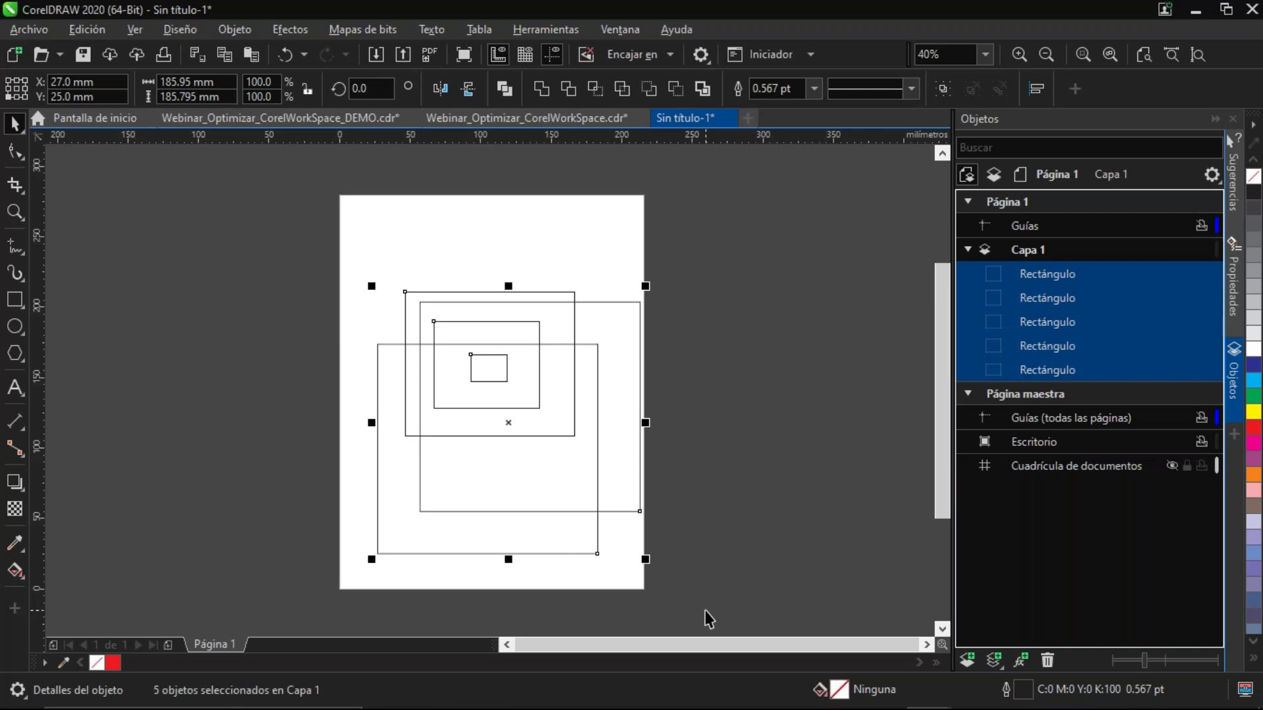
key(Delete)
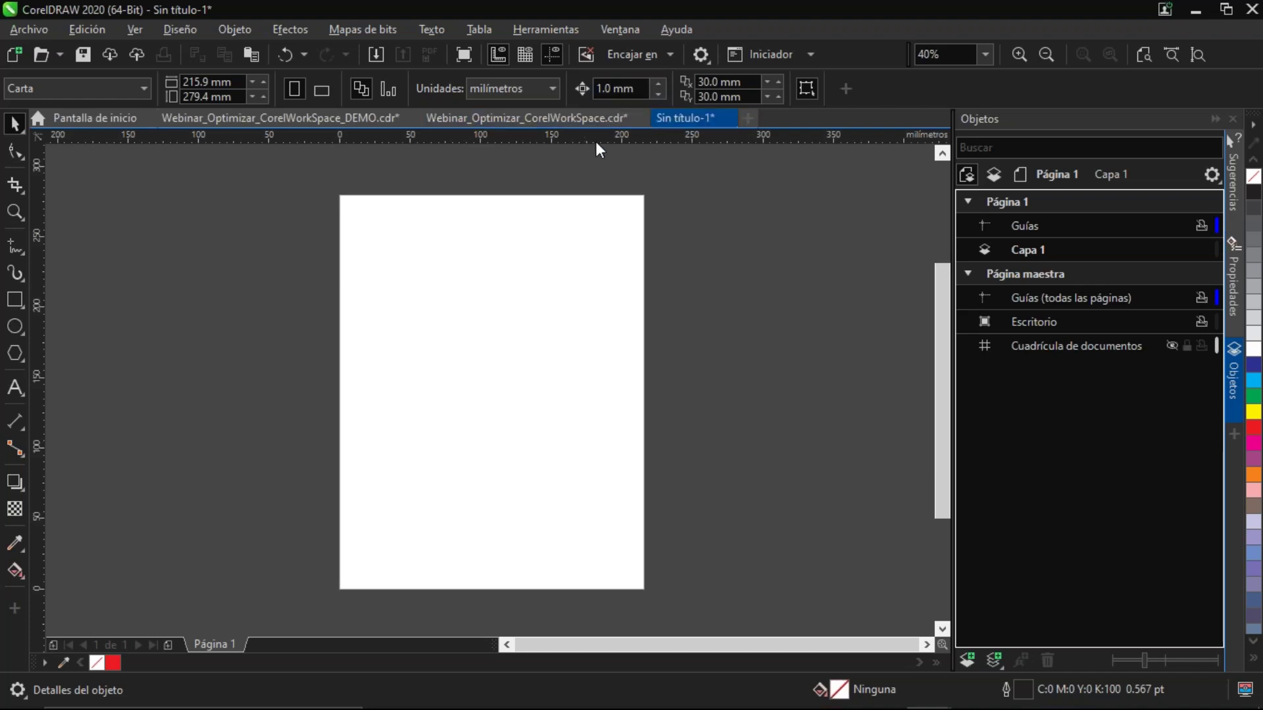
Switch to the Webinar_Optimizar_CorelWorkSpace_DEMO.cdr document and go to page 8 on advanced command customization
click(345, 116)
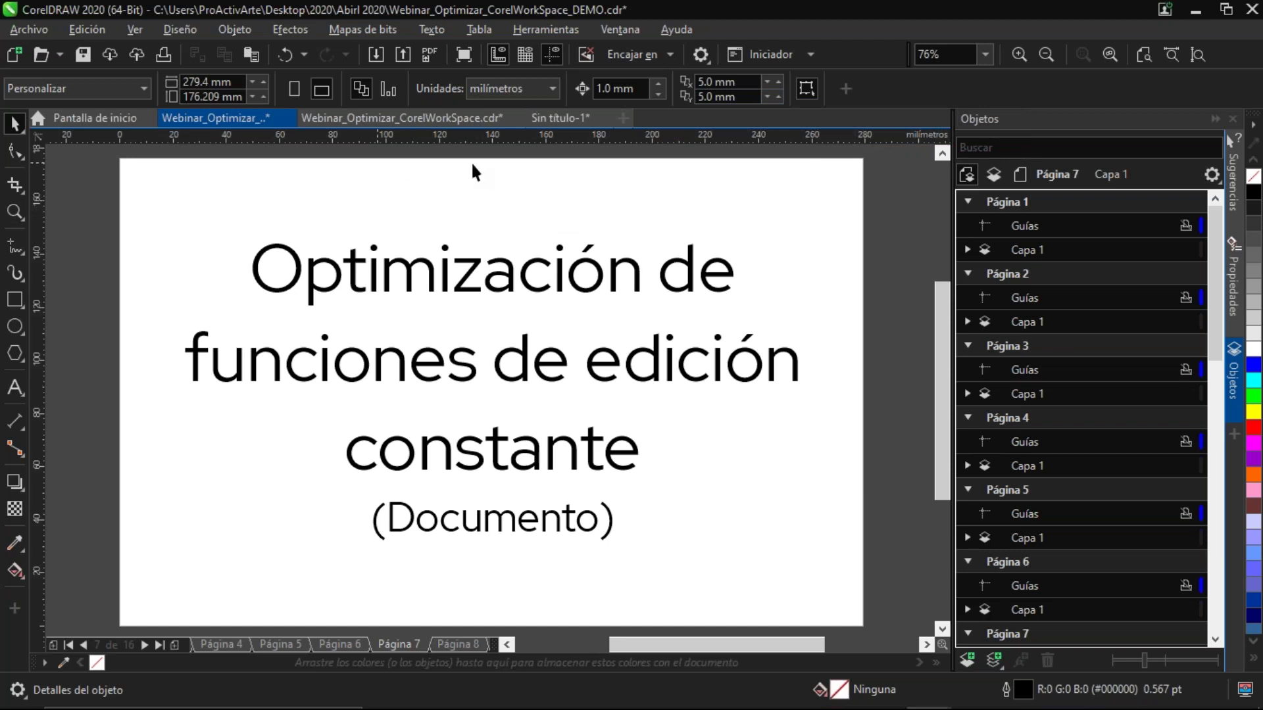
click(576, 114)
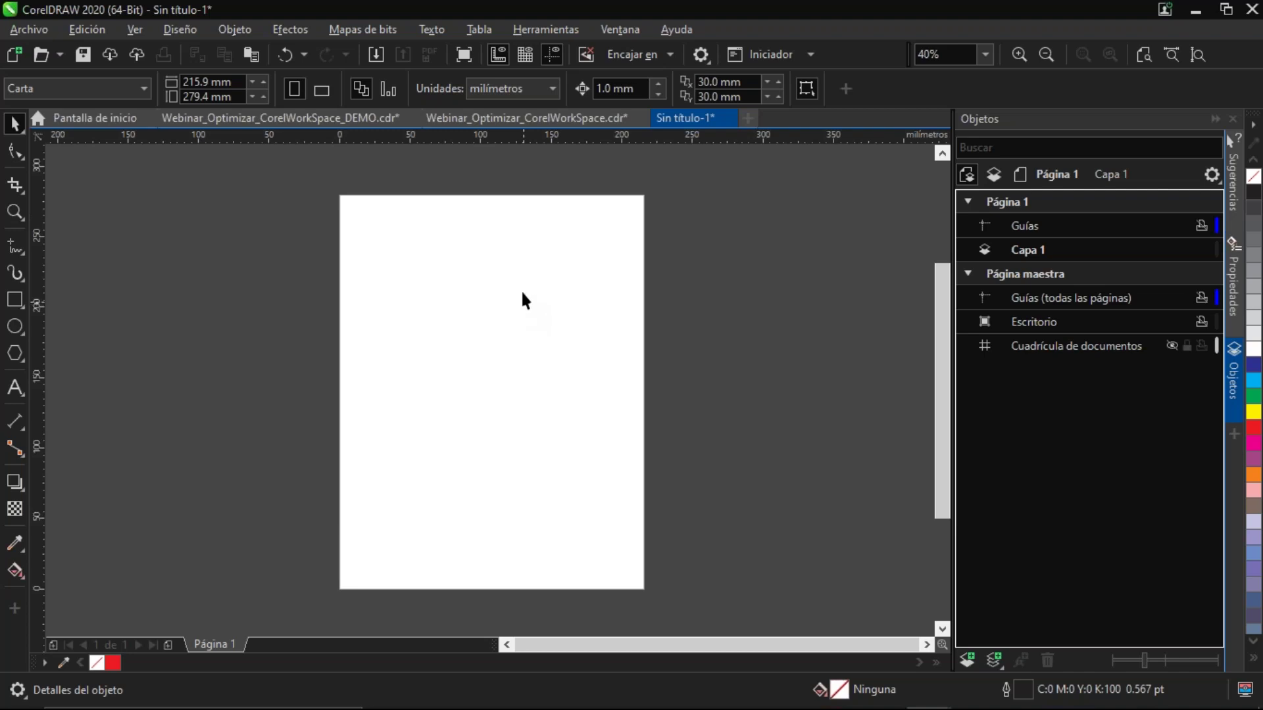
click(321, 121)
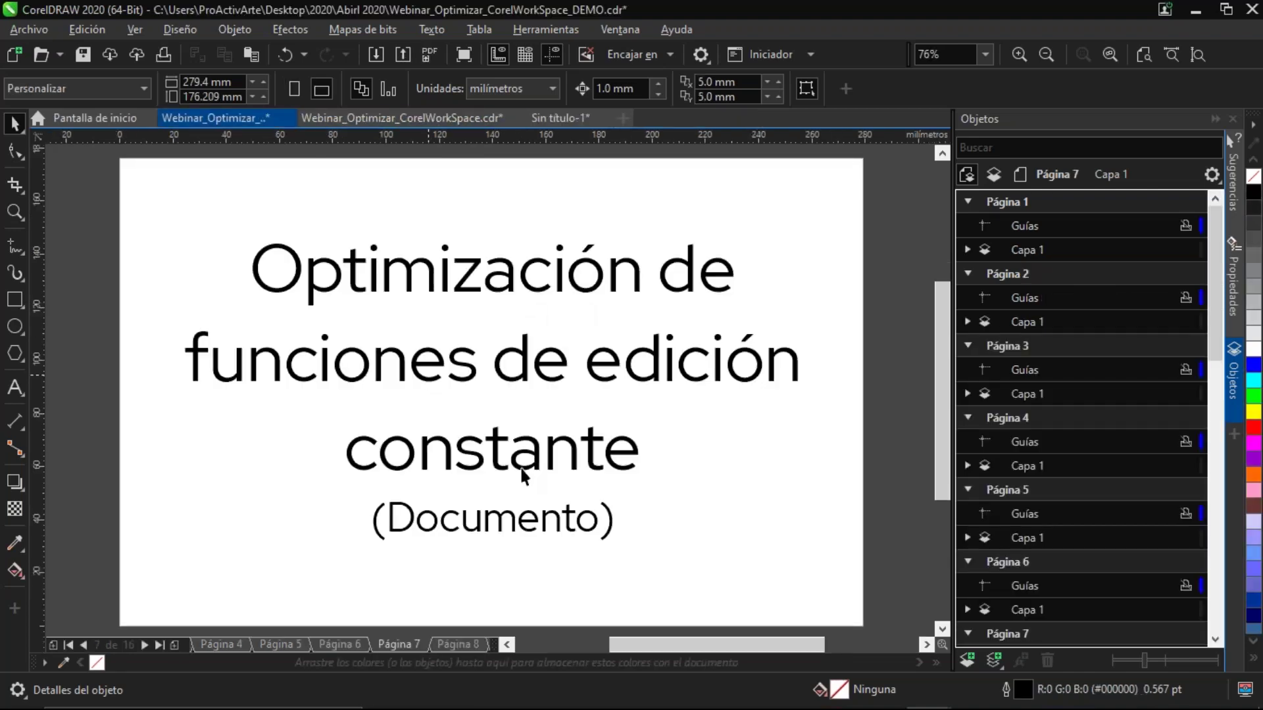
key(Page_Down)
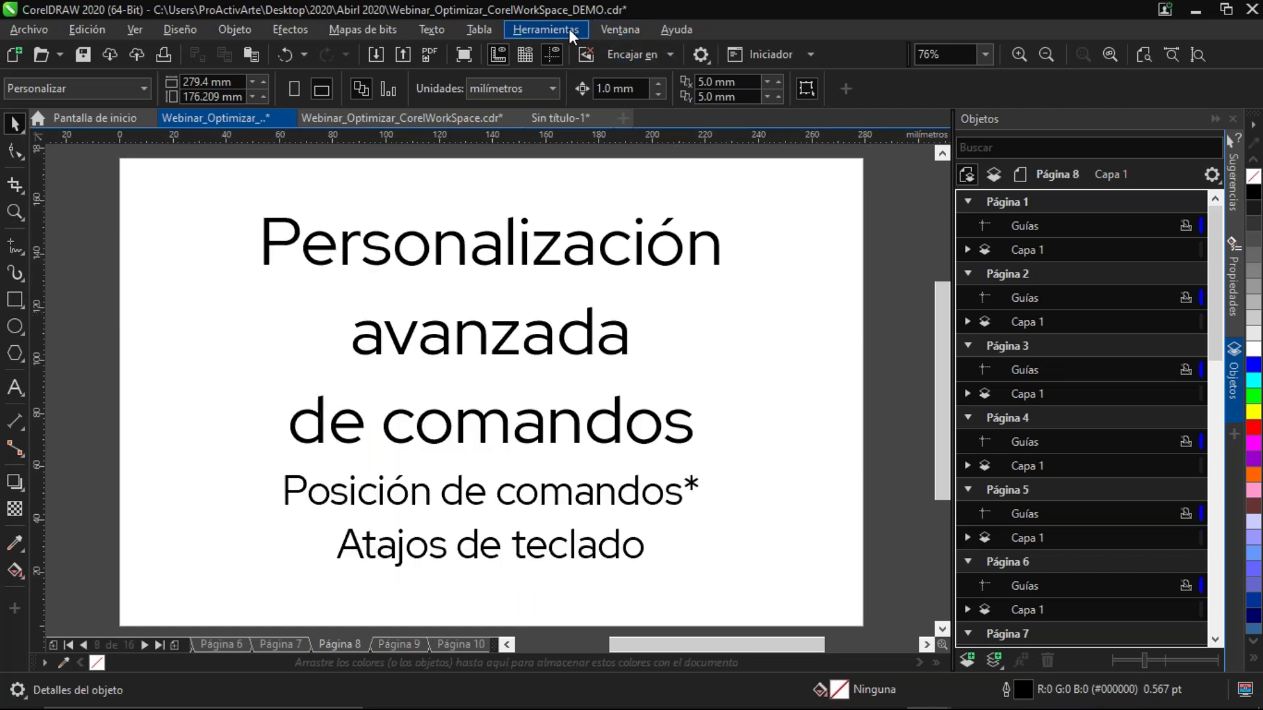
Open the Personalización options and show the Comandos settings
click(566, 28)
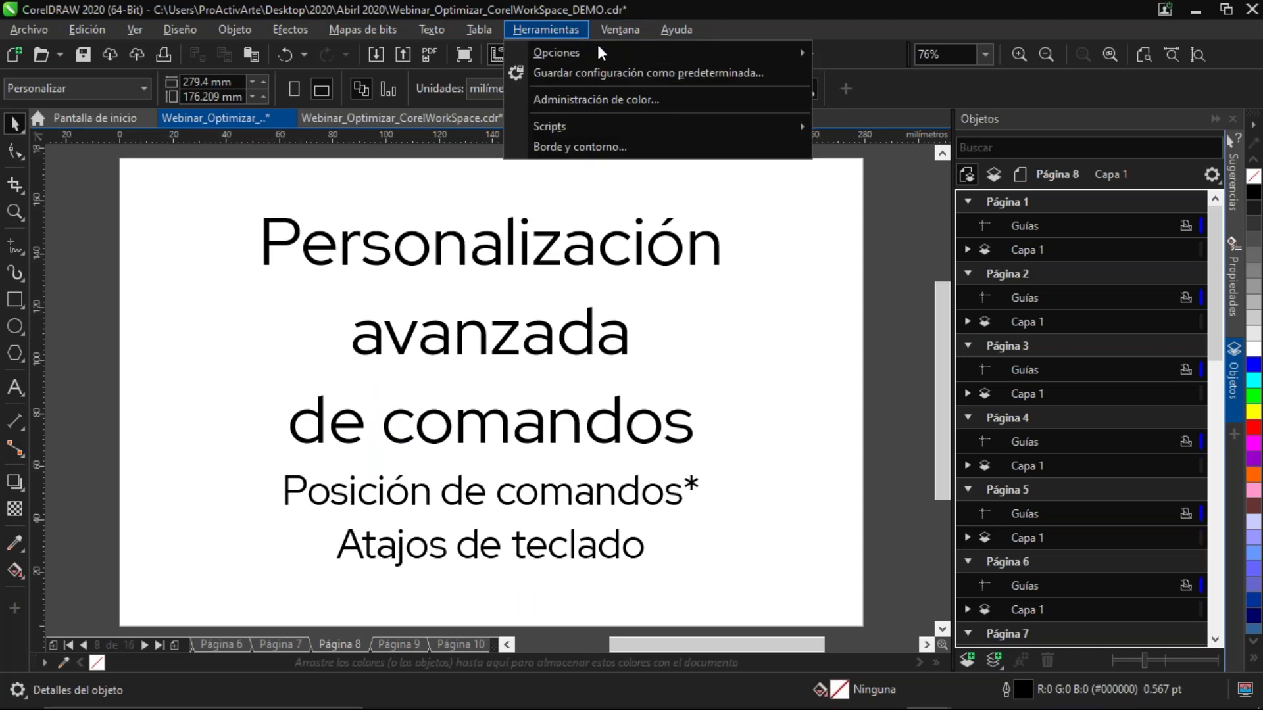
mouse_move(633, 50)
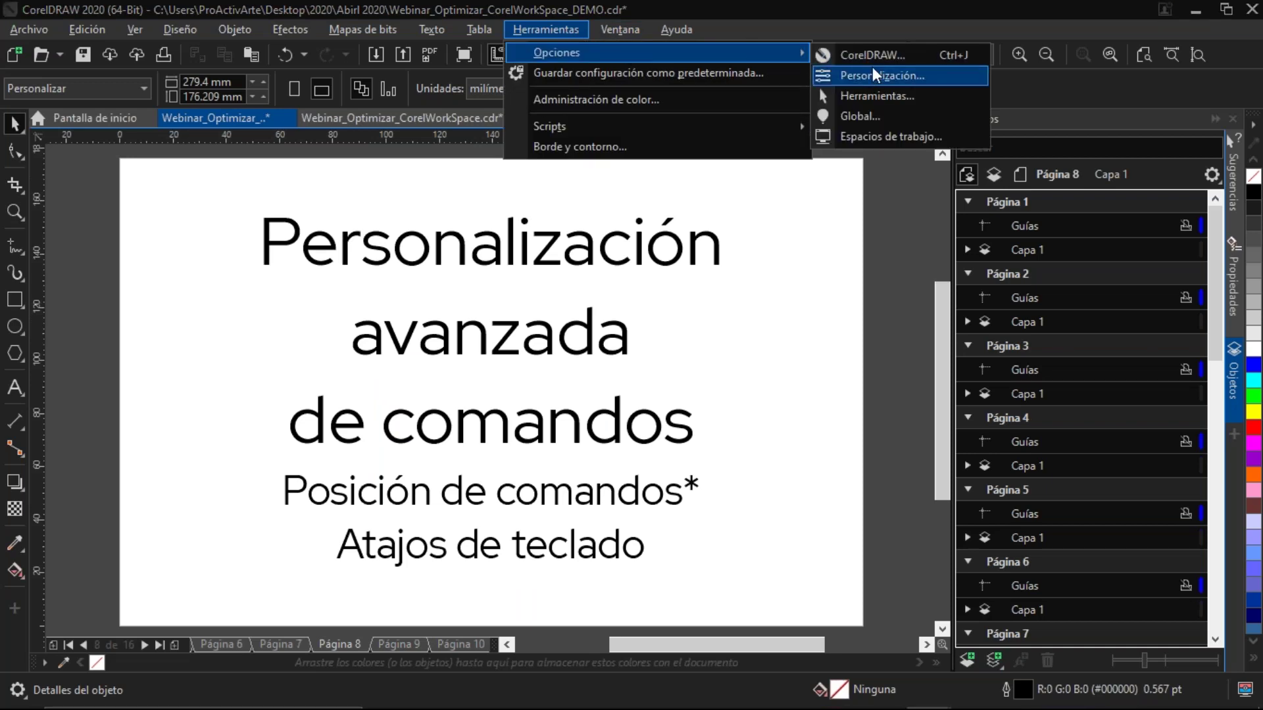
click(857, 24)
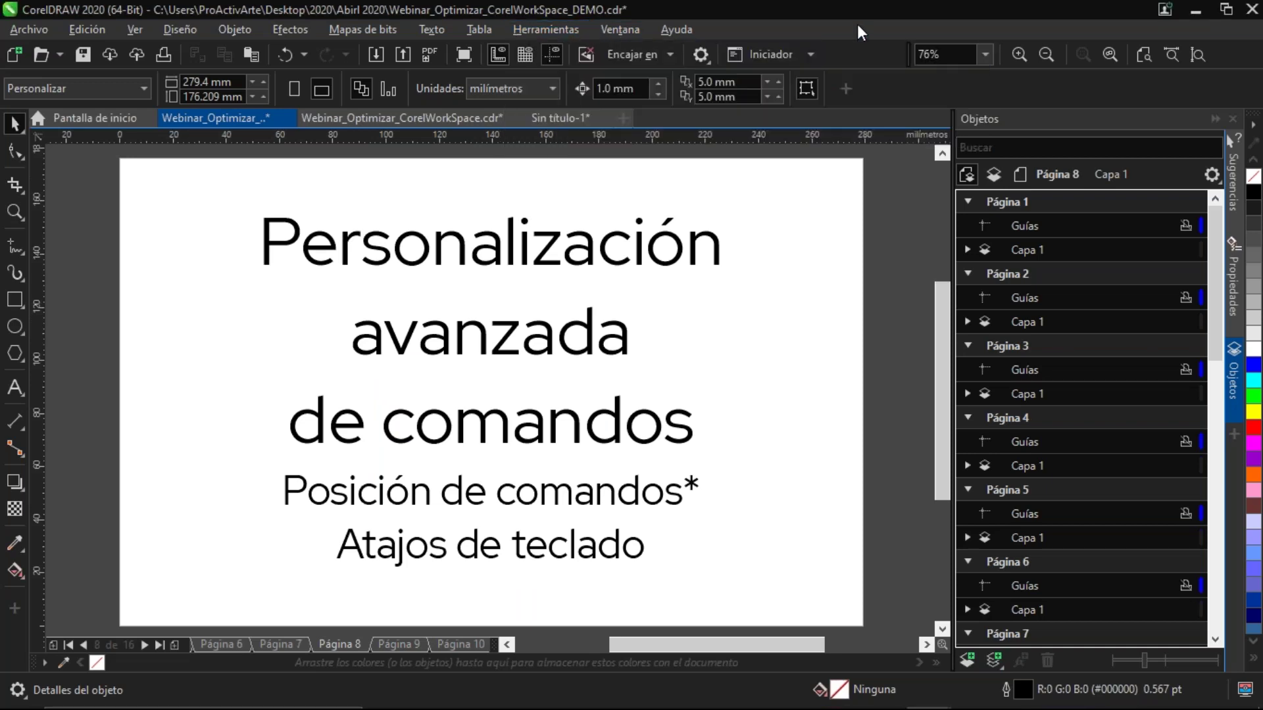
click(705, 58)
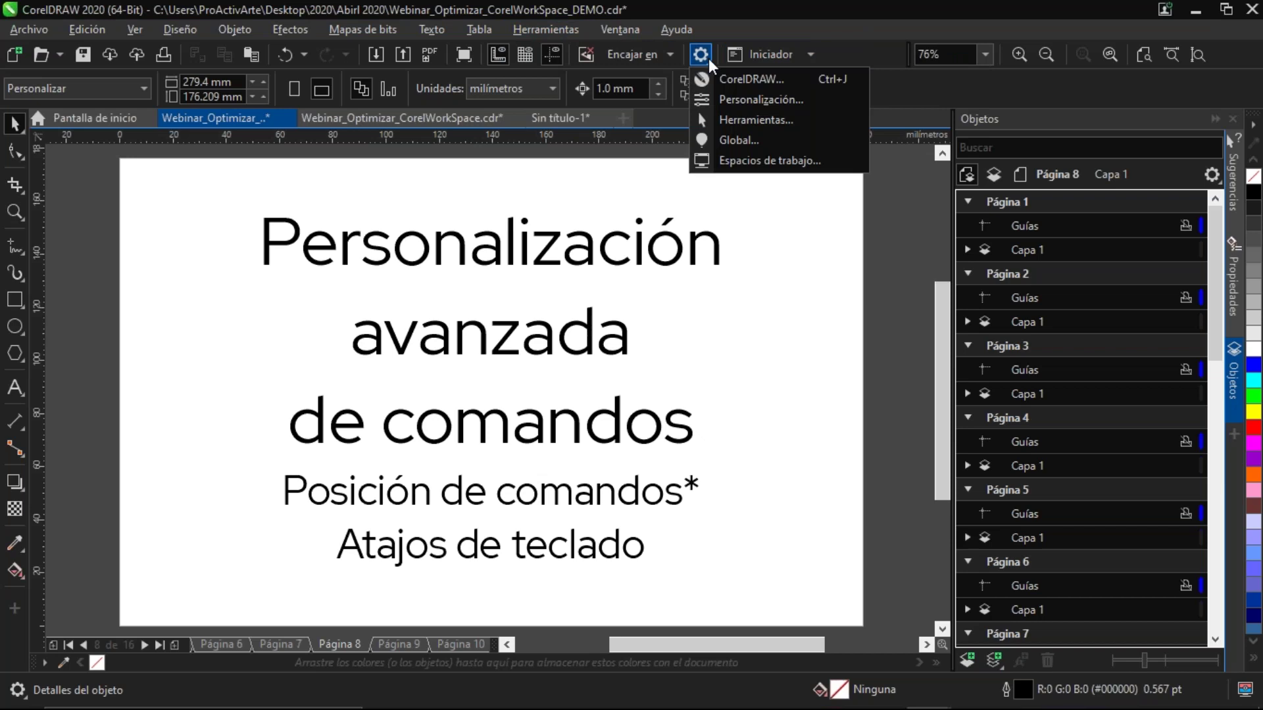
click(724, 100)
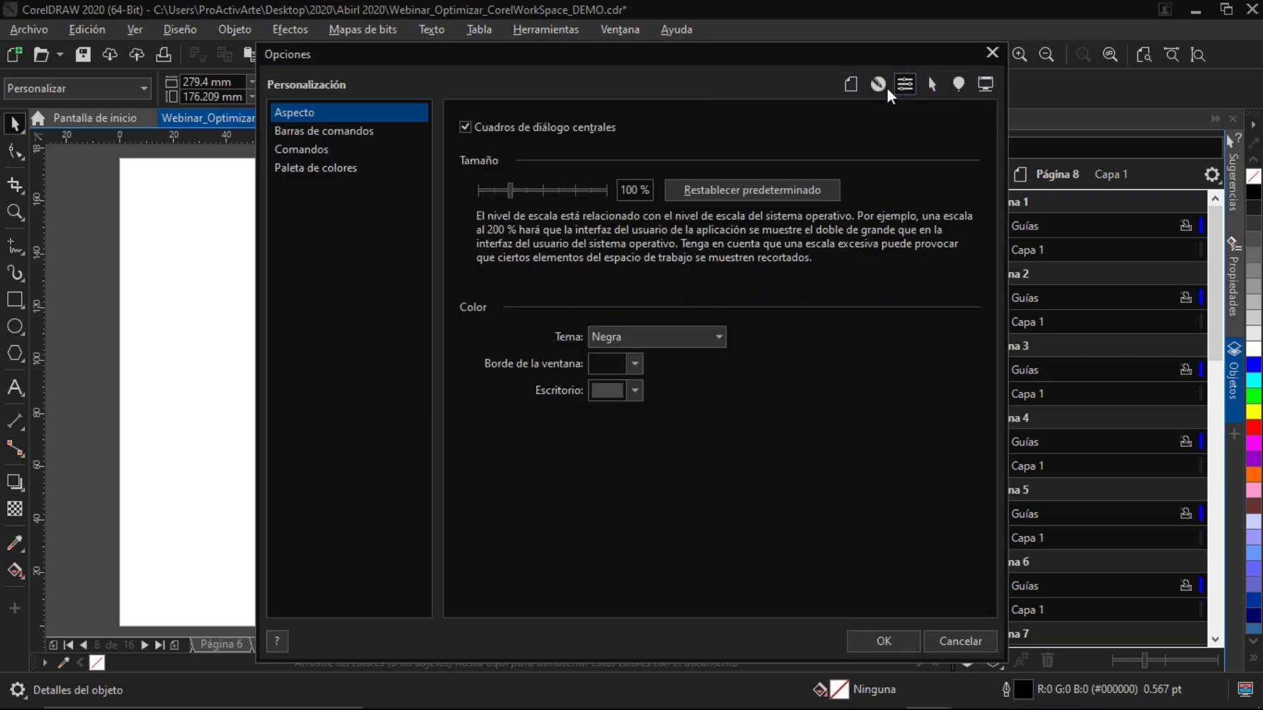
click(306, 149)
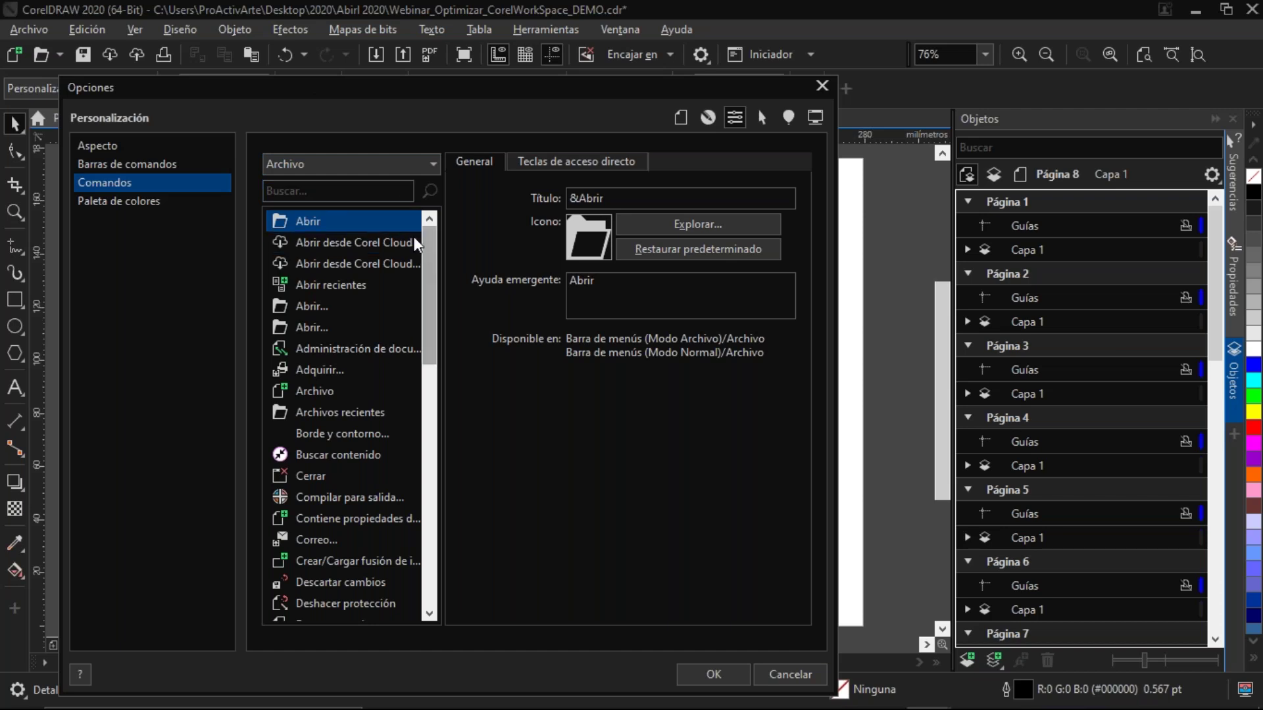
Add the Ver calidad command from the Ver category to the standard toolbar, between PDF publishing and full-screen preview
click(371, 170)
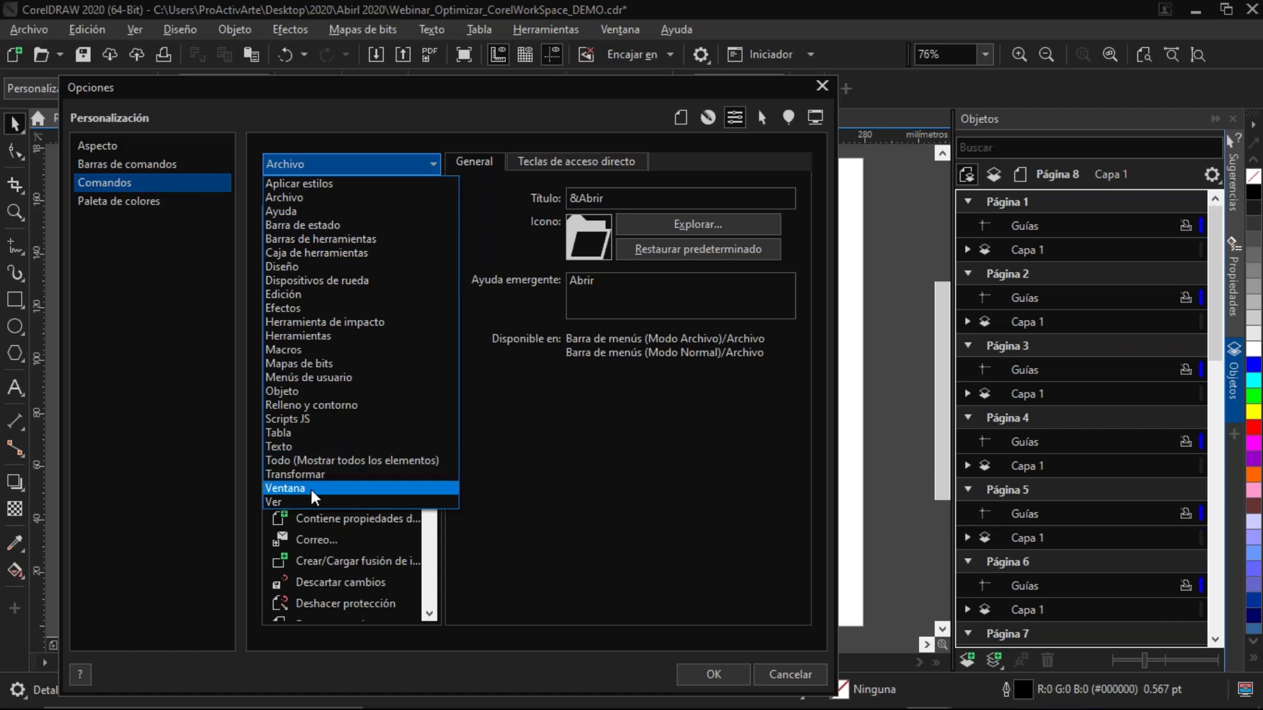
click(320, 503)
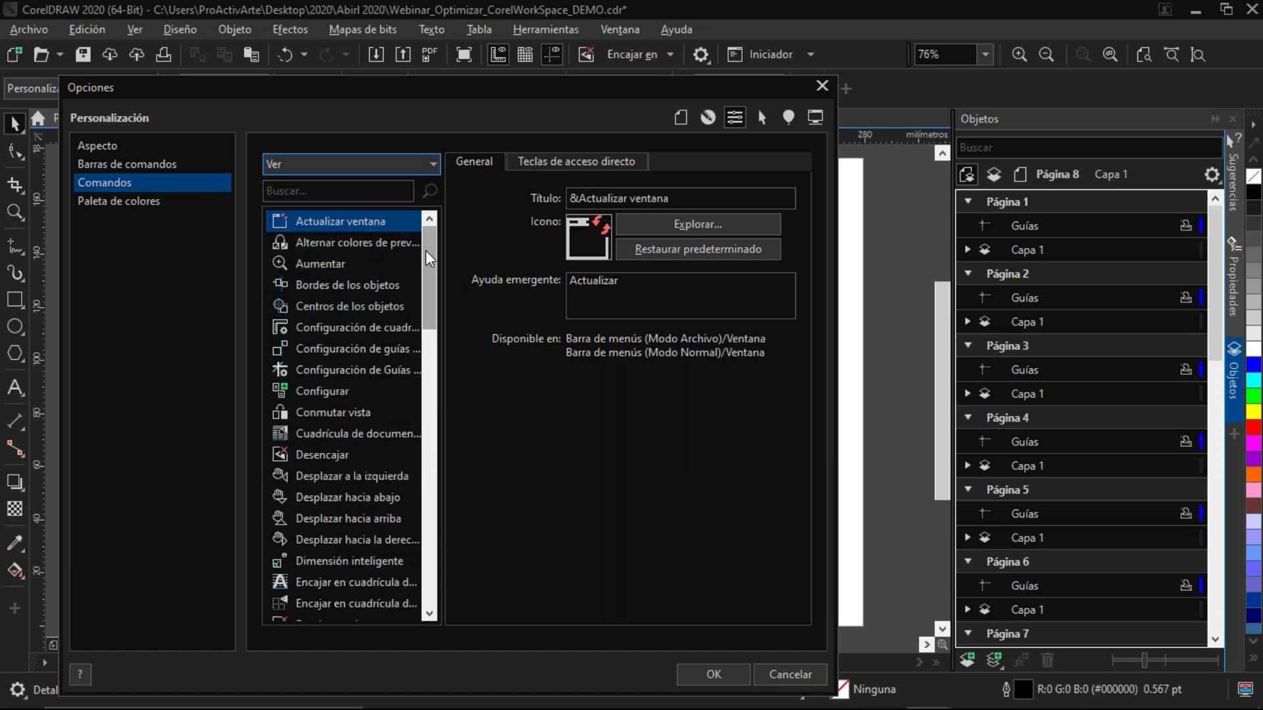
drag(437, 262, 434, 321)
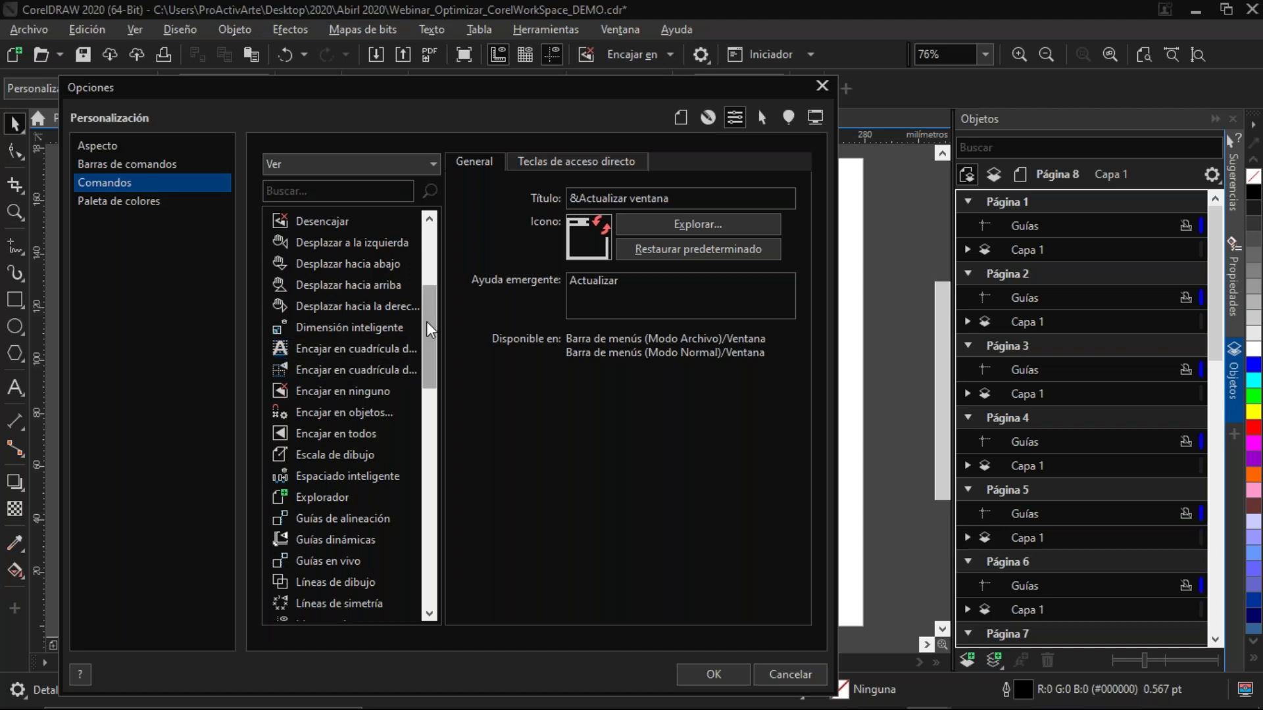
drag(425, 326, 426, 514)
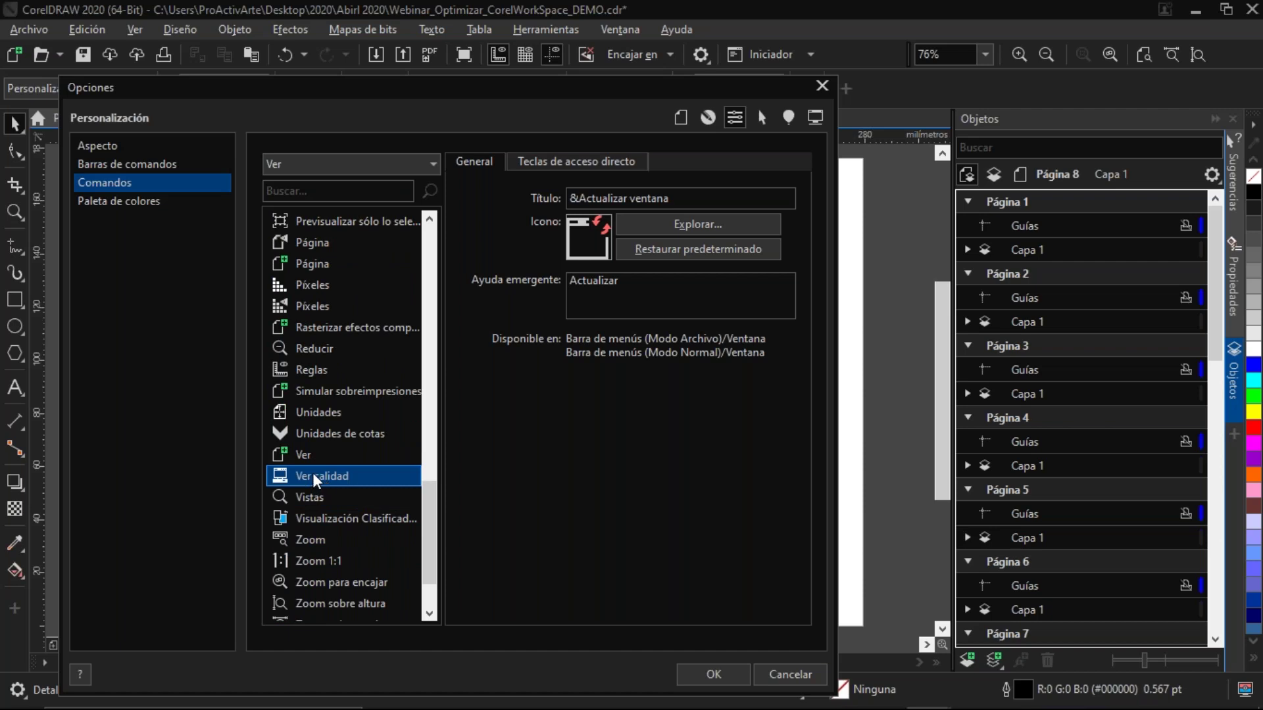
drag(313, 472, 454, 117)
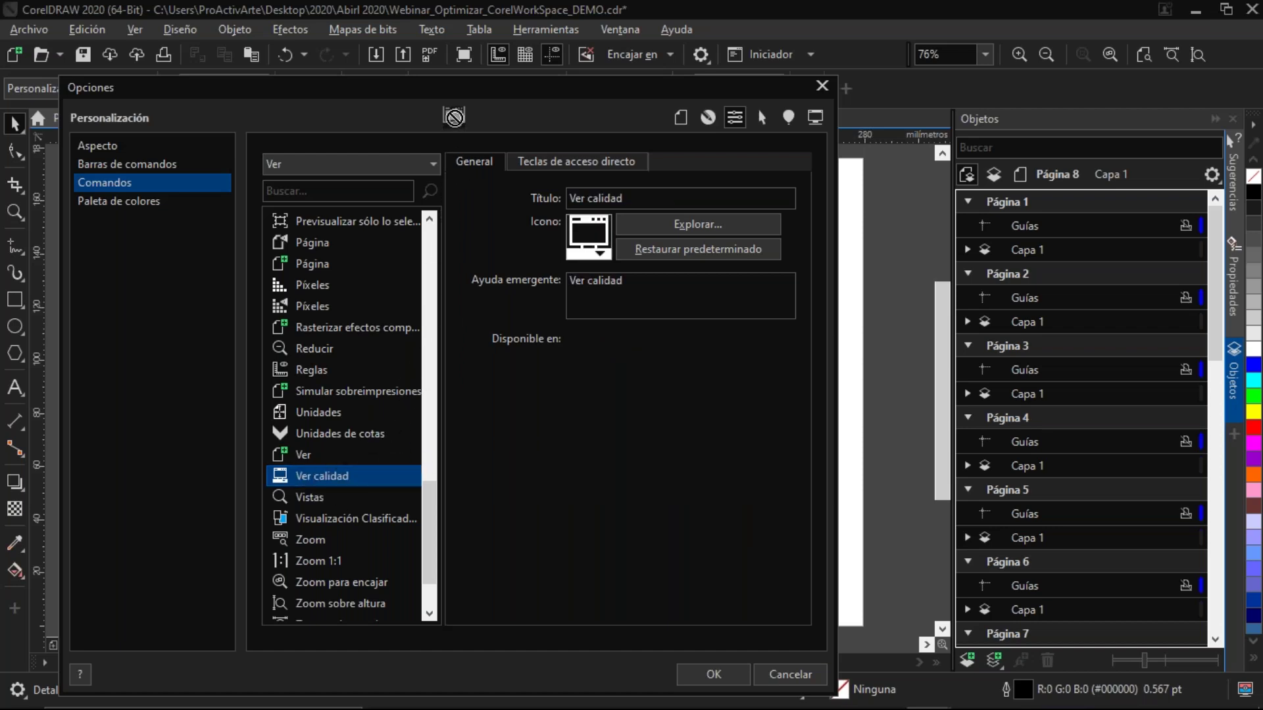
drag(454, 117, 459, 69)
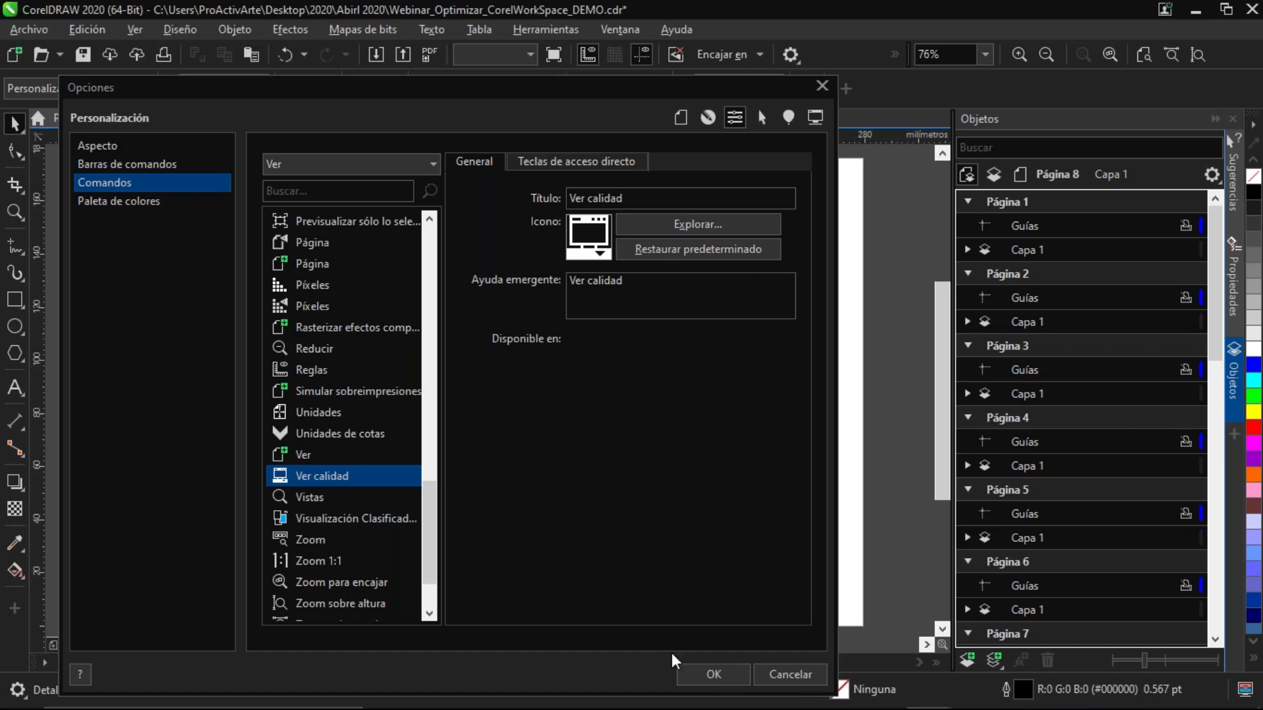
Apply the customization options and try the Líneas de dibujo and Normal qualities with the added Ver calidad list
click(705, 669)
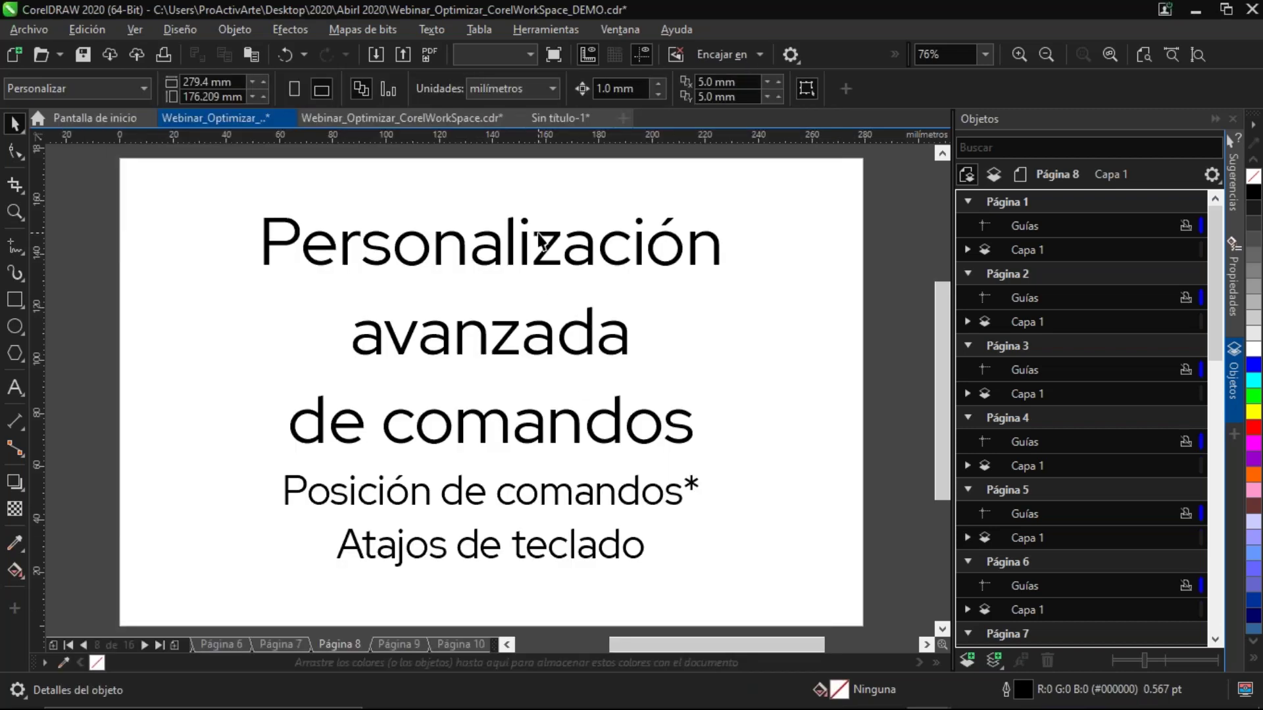
click(527, 52)
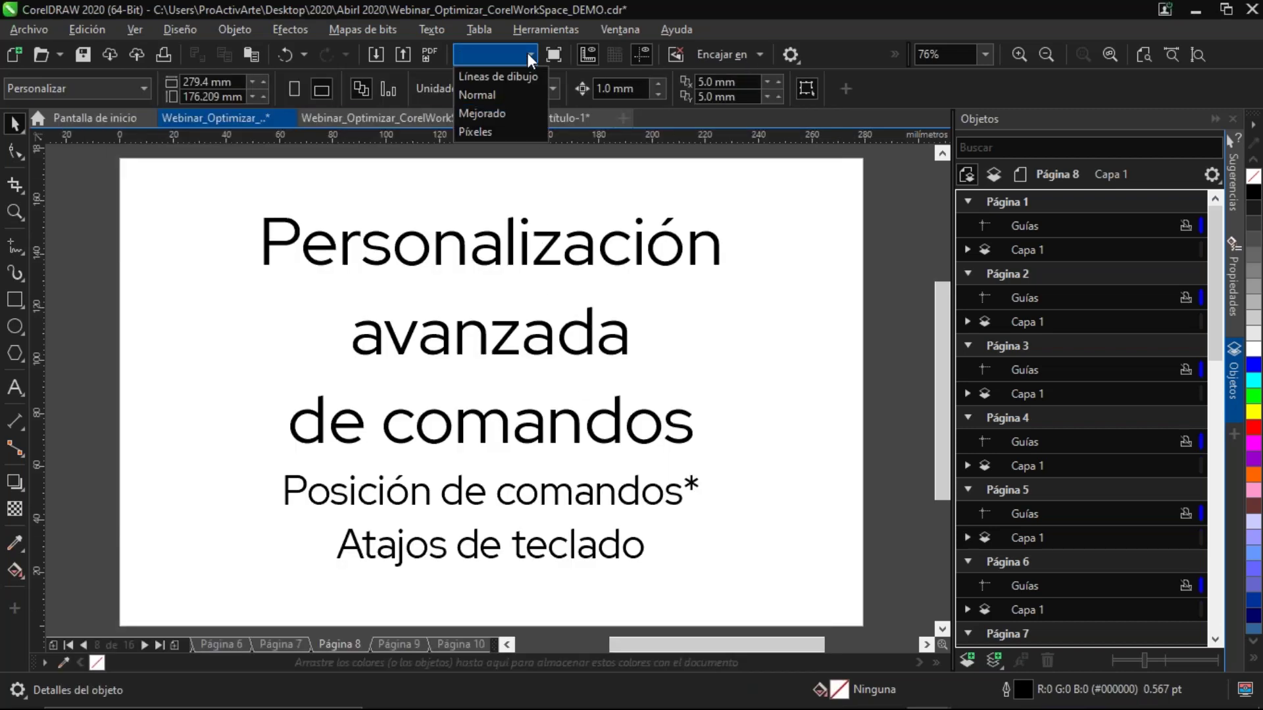
click(524, 77)
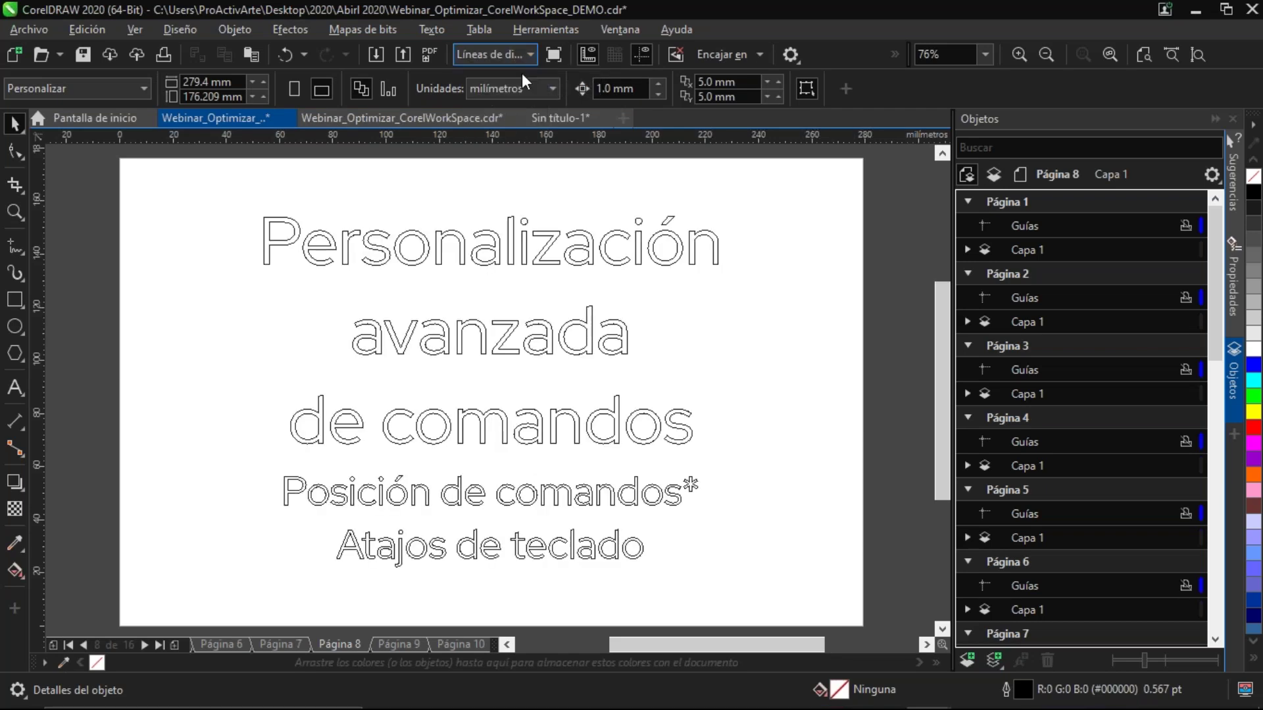
click(516, 54)
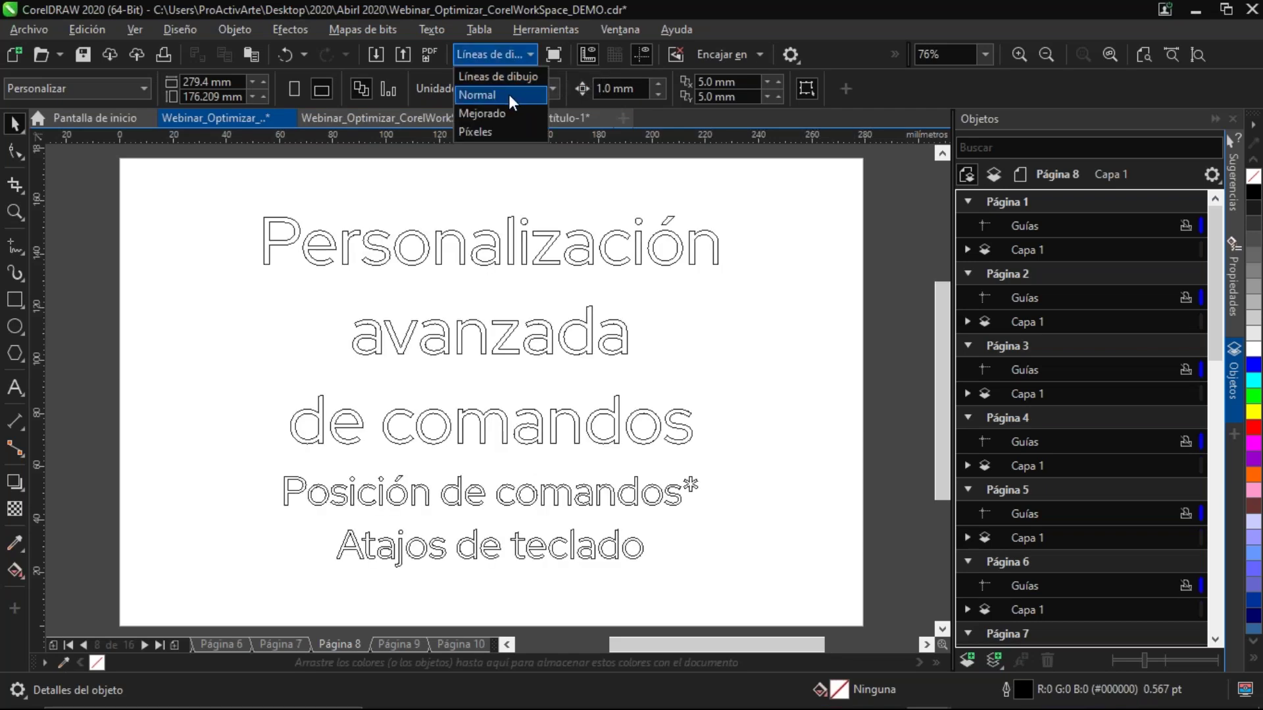
click(508, 94)
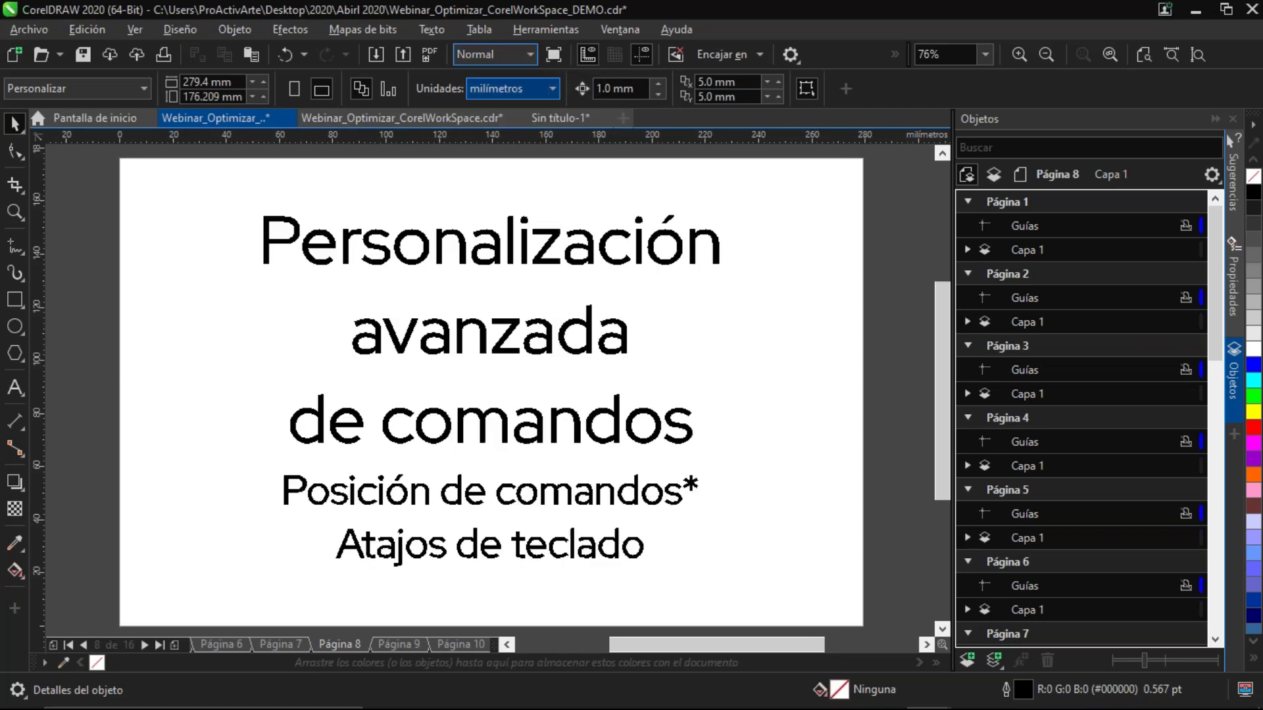
View the page in Mejorado and Píxeles quality, zooming in on the letters of the word Personalización
click(499, 53)
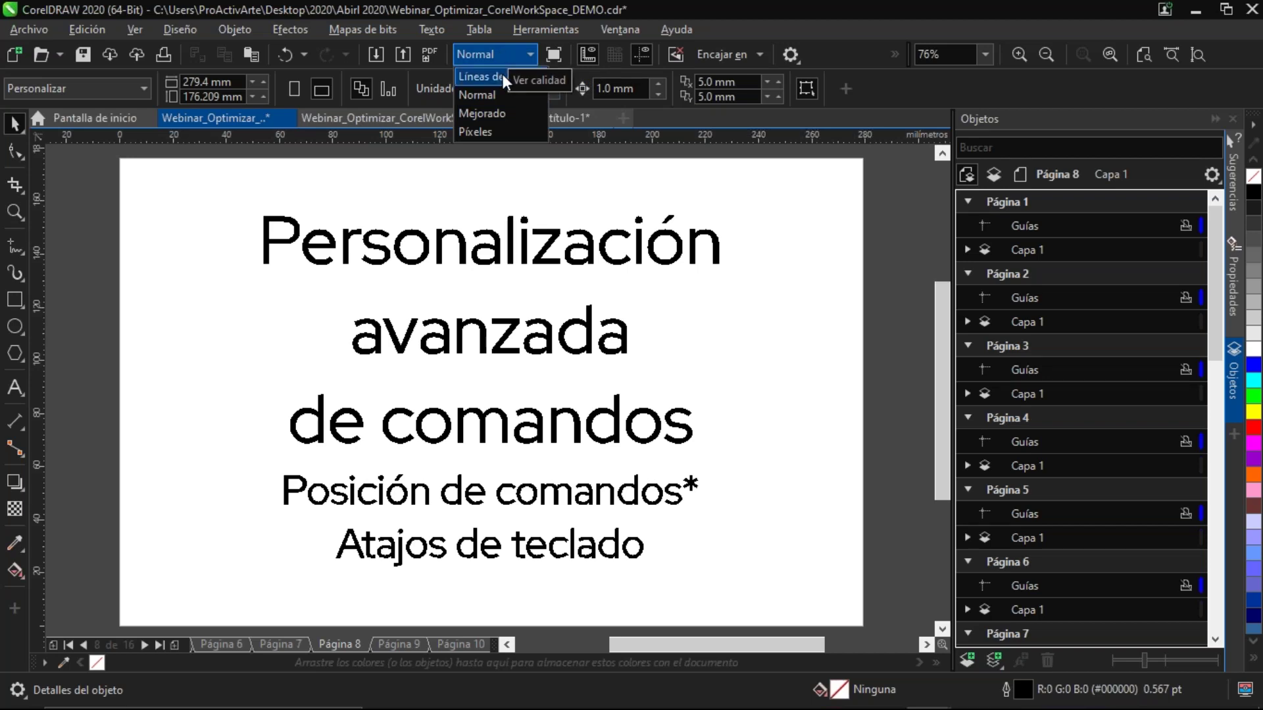
click(508, 109)
click(495, 55)
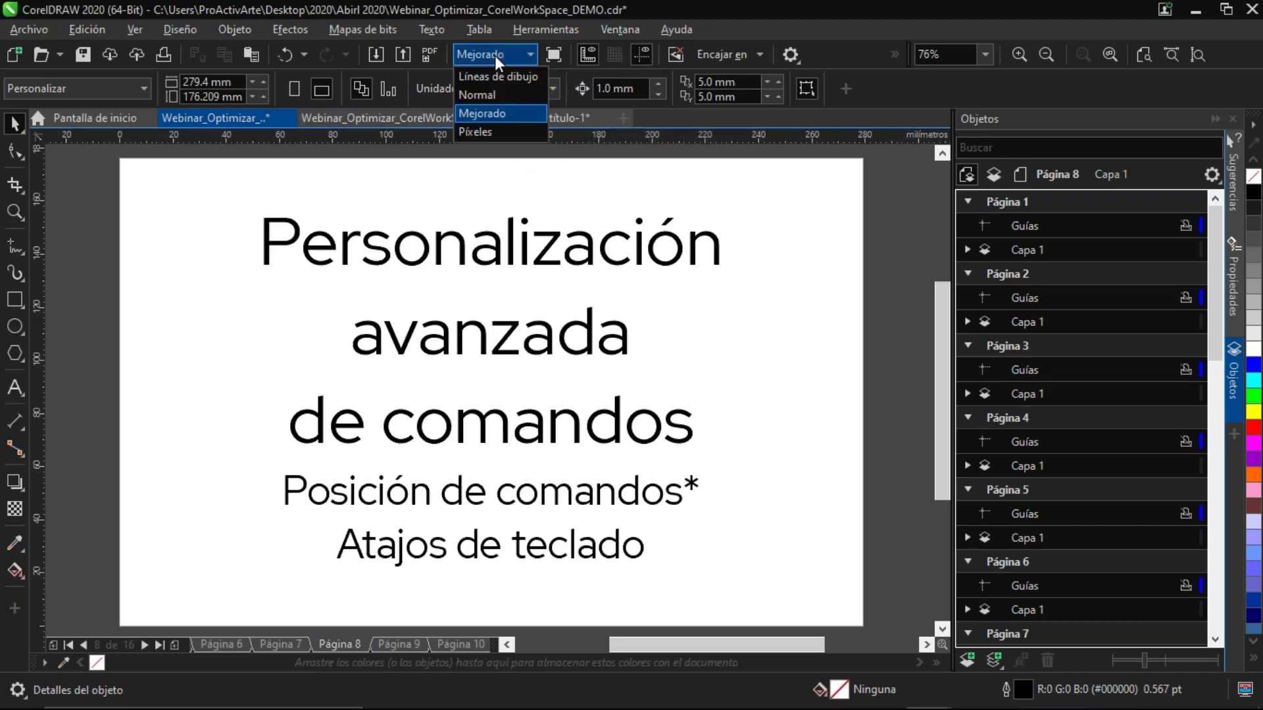
click(498, 132)
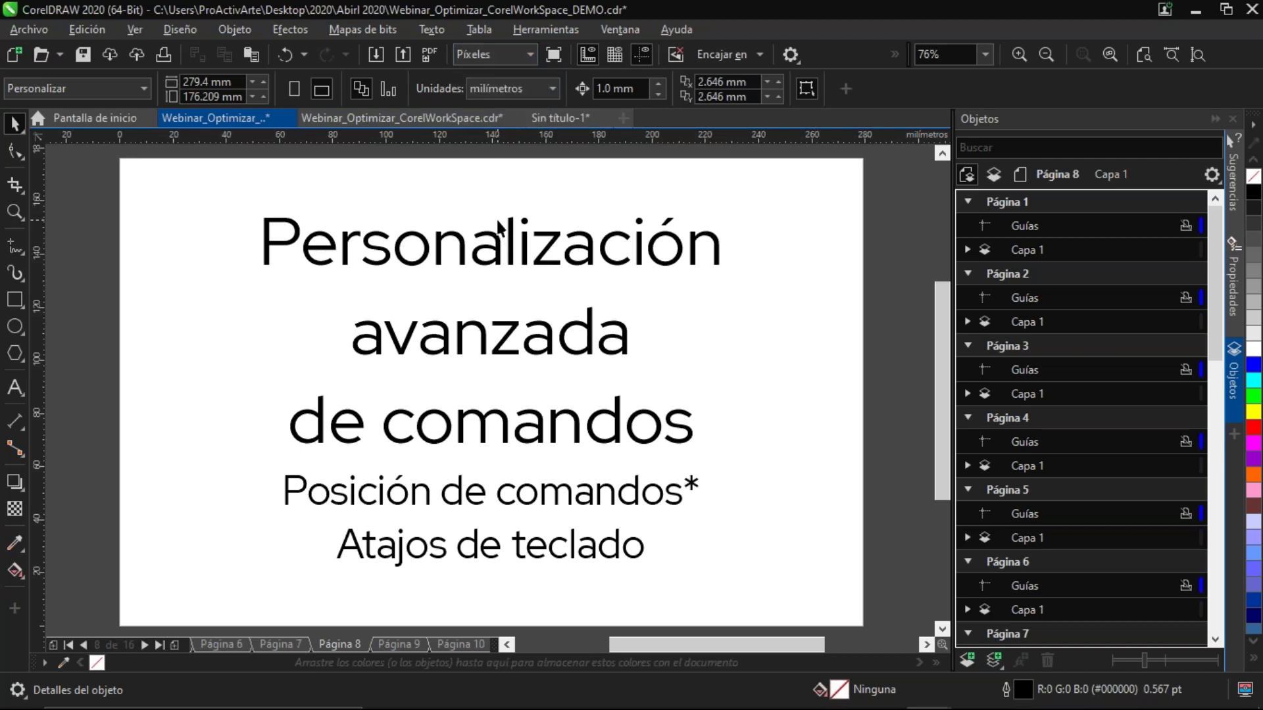
key(z)
drag(498, 217, 542, 247)
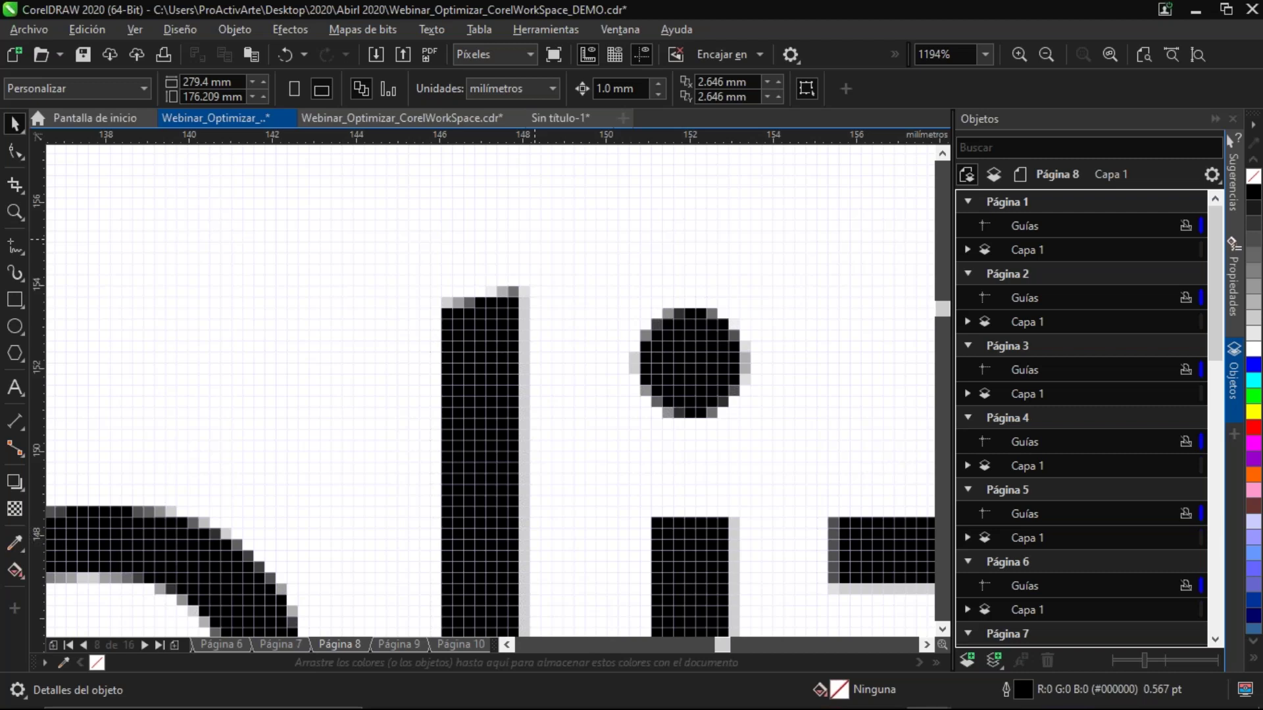
Compare the enlarged letters in Mejorado and Líneas de dibujo quality, and check the equivalent view modes among the Ver commands
click(503, 52)
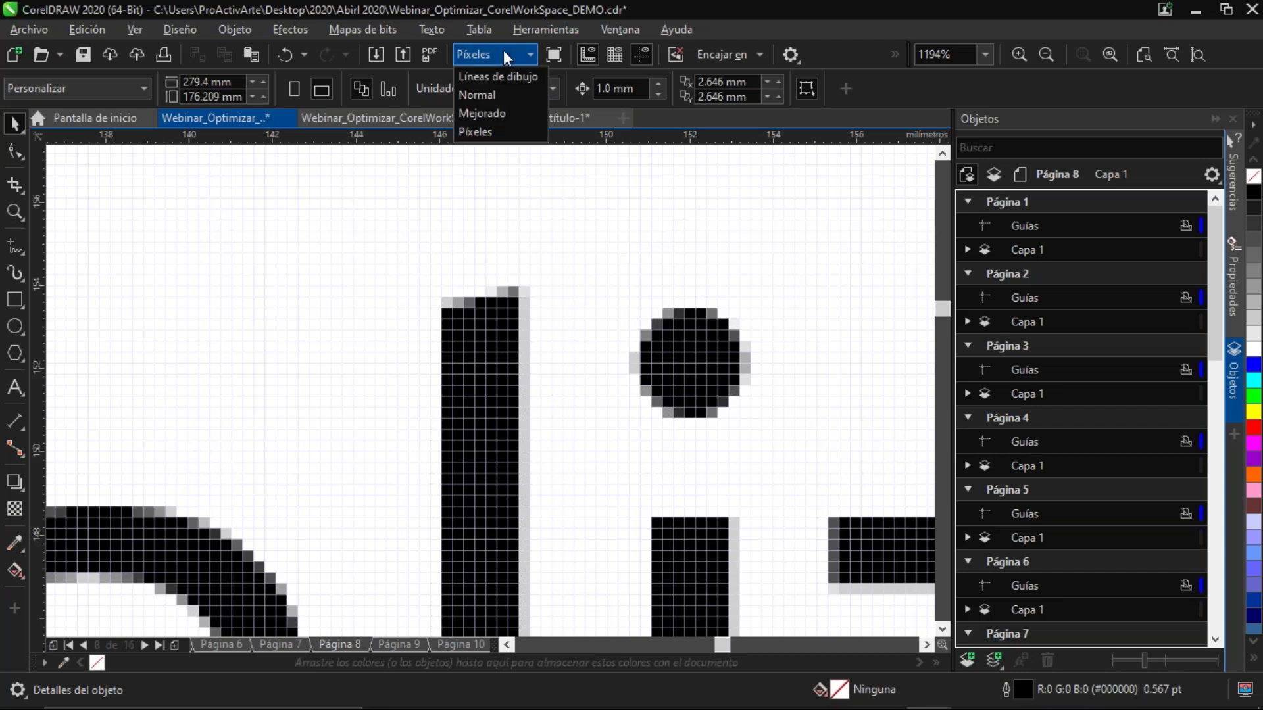
click(503, 109)
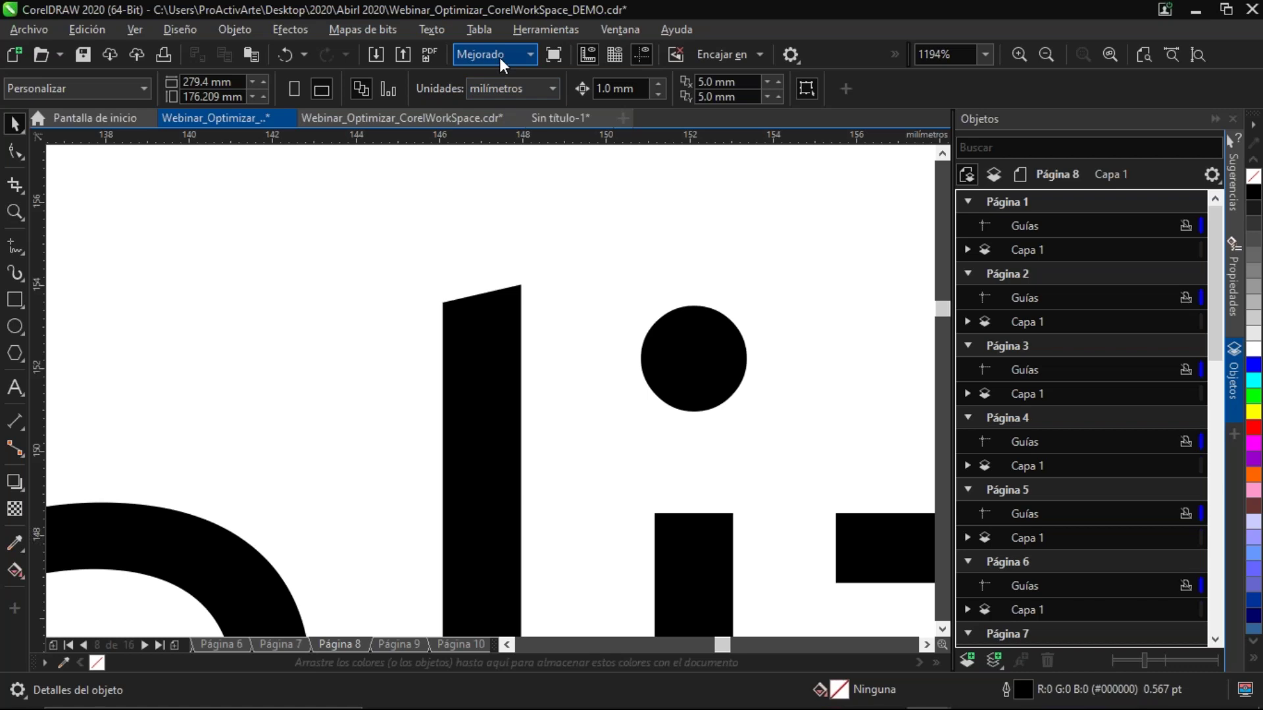
click(499, 57)
click(507, 76)
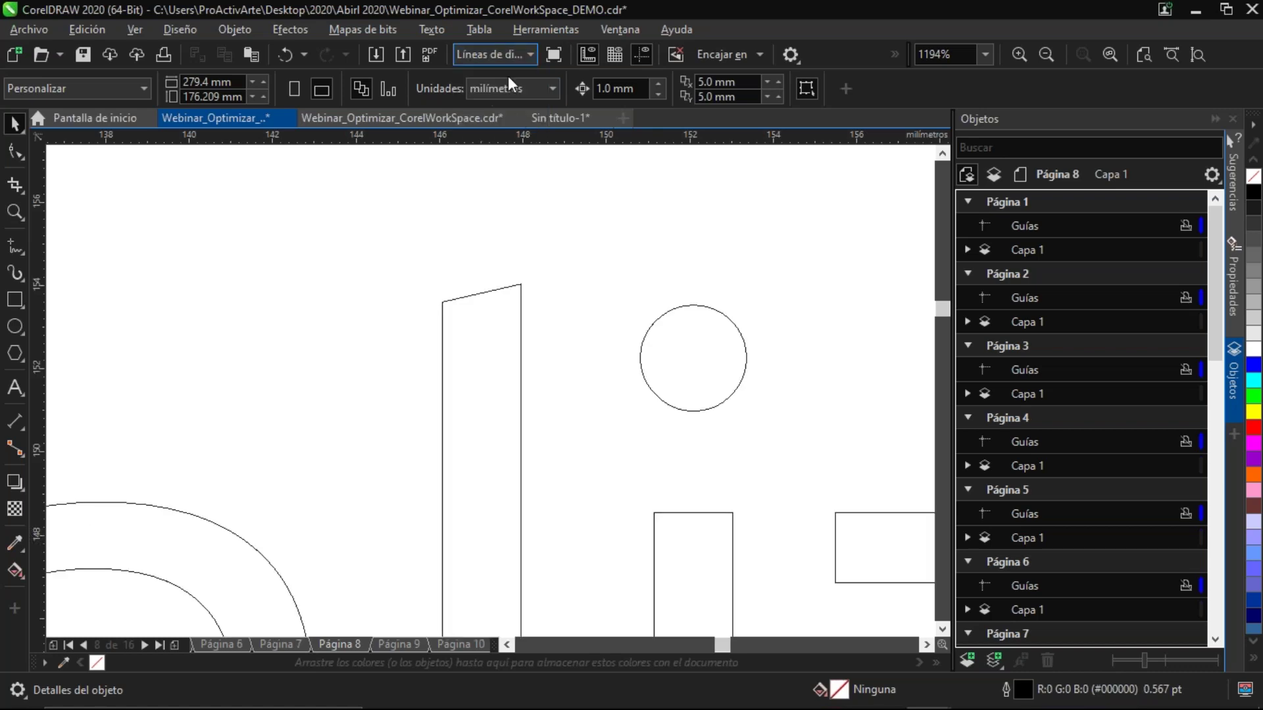
click(137, 27)
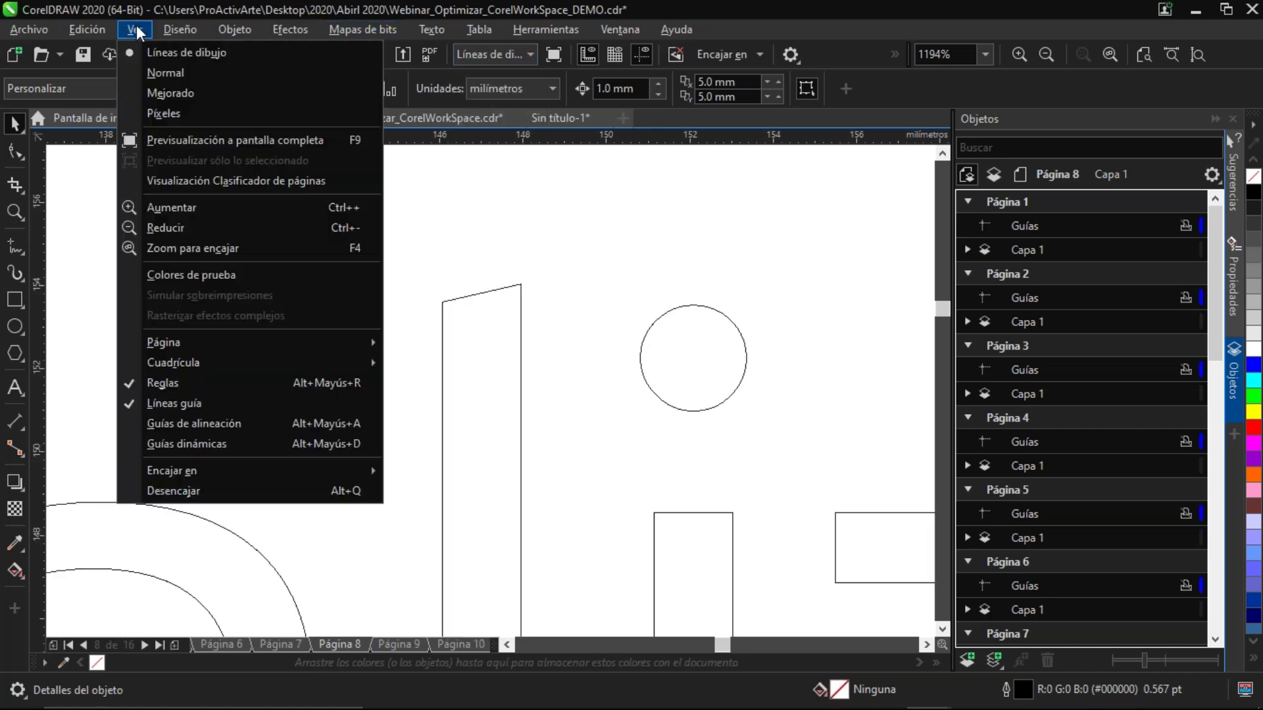
click(492, 61)
click(489, 59)
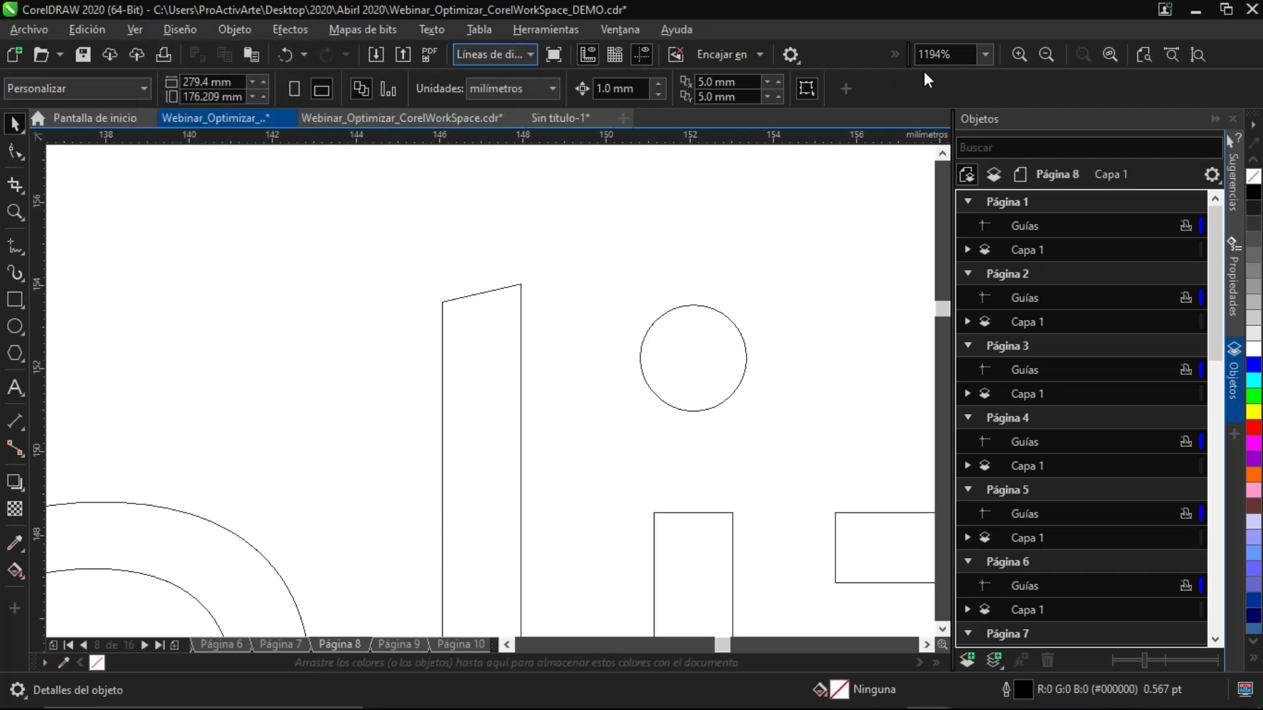
Shift the Zoom toolbar so that the Iniciador command on the standard toolbar is uncovered
mouse_move(912, 54)
mouse_down()
mouse_move(986, 54)
mouse_move(918, 54)
mouse_up()
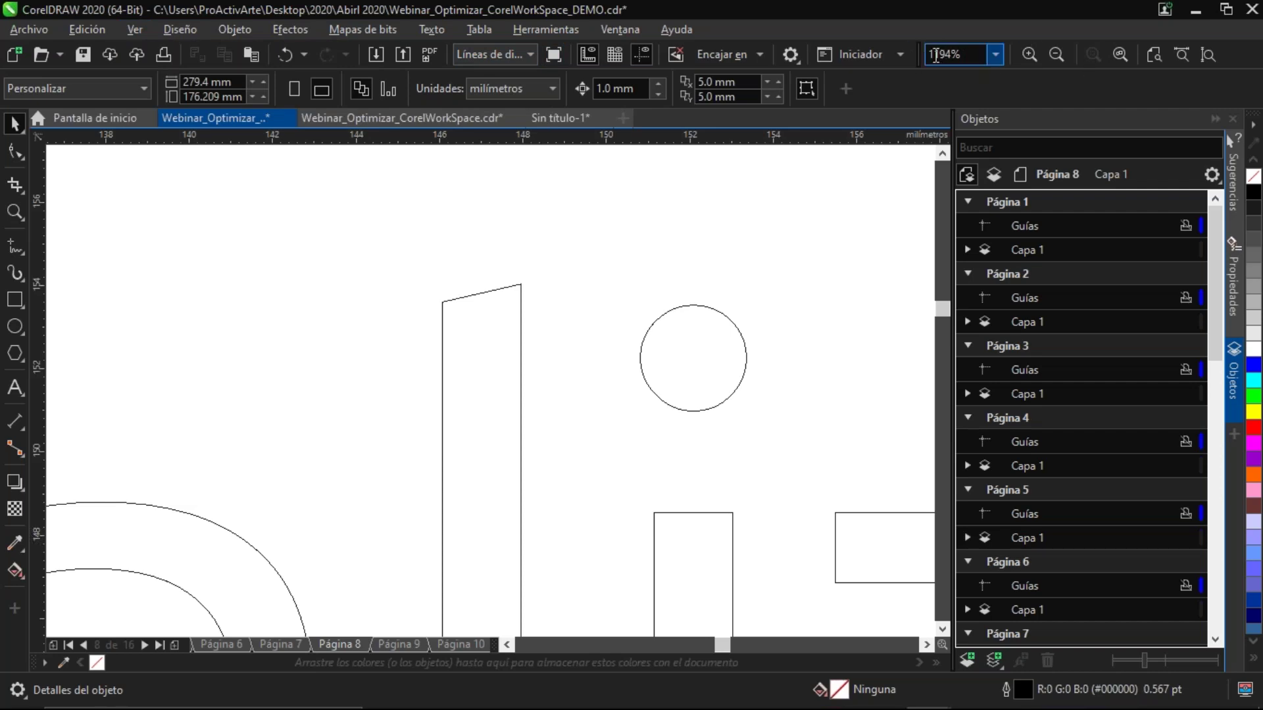
drag(917, 57, 912, 60)
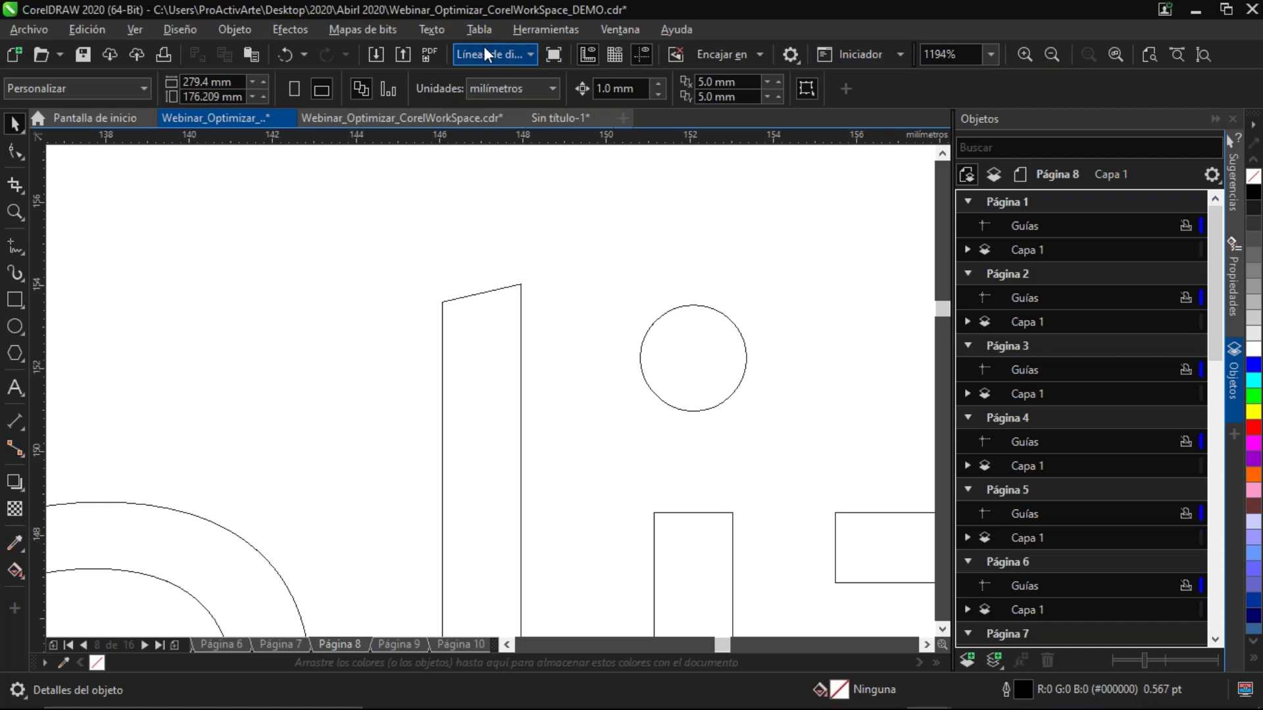
click(955, 54)
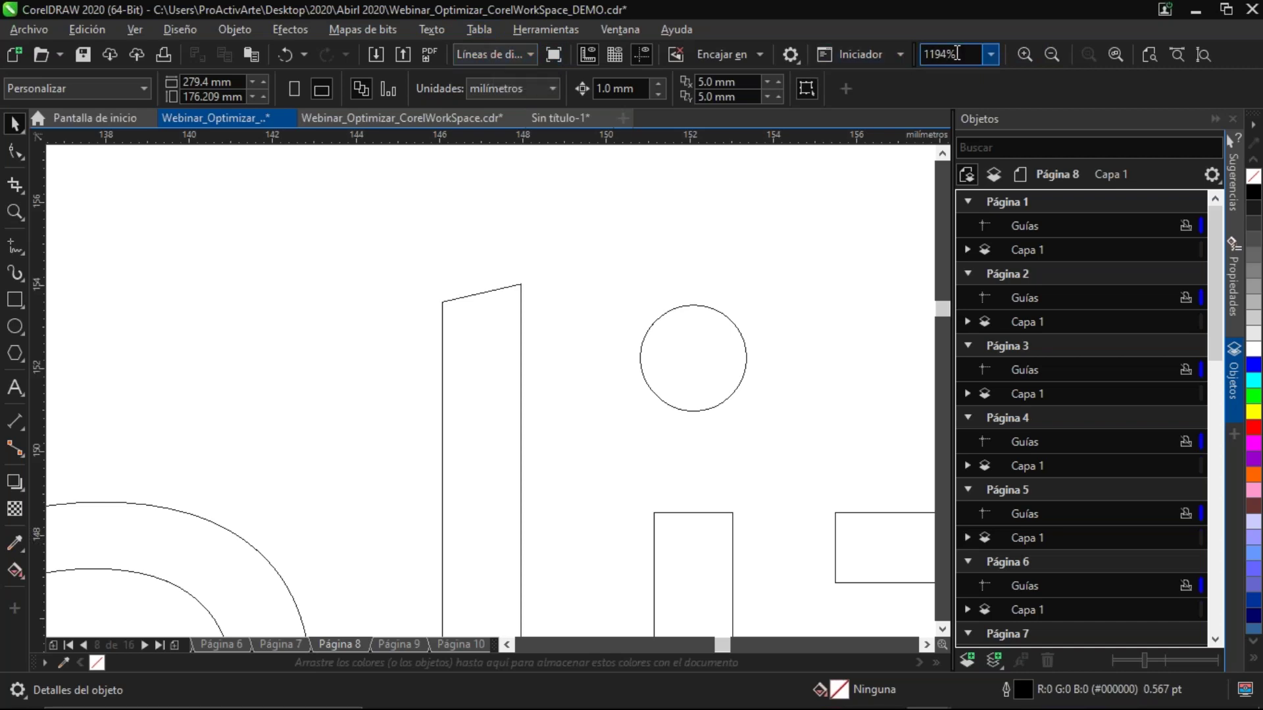
Fit the whole page in the view and set the view quality to Mejorado
click(1204, 54)
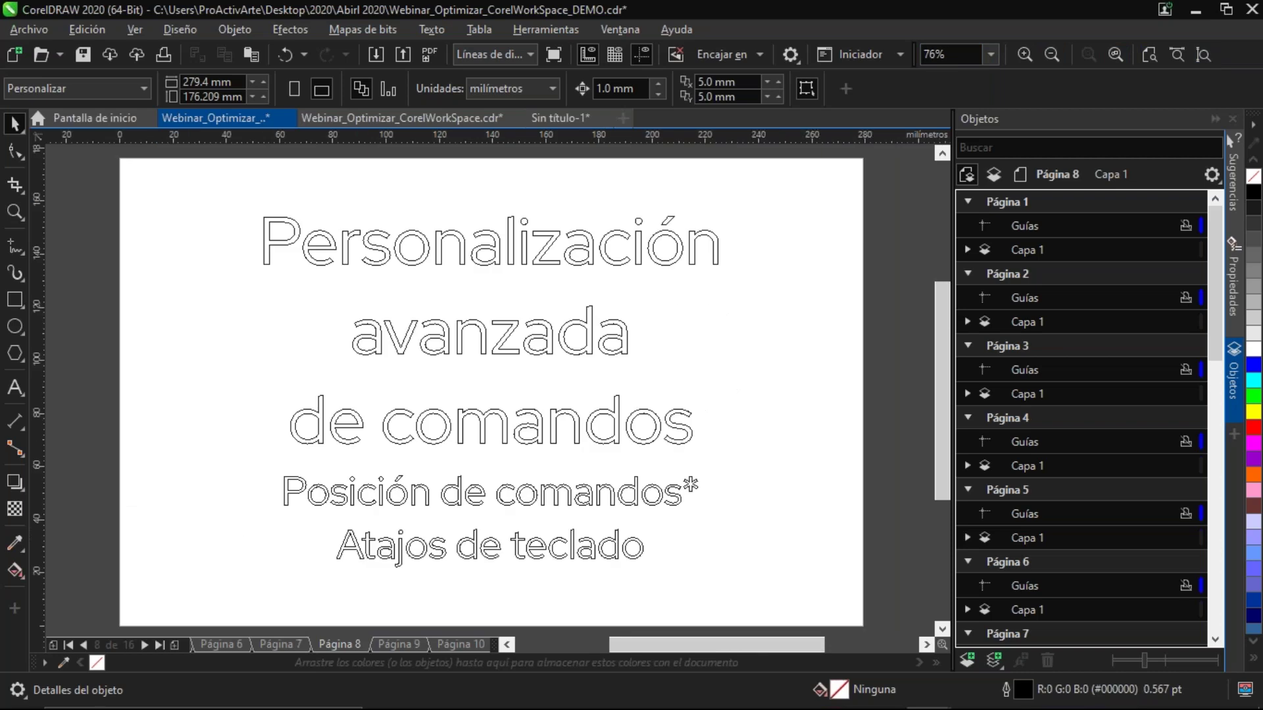
click(485, 50)
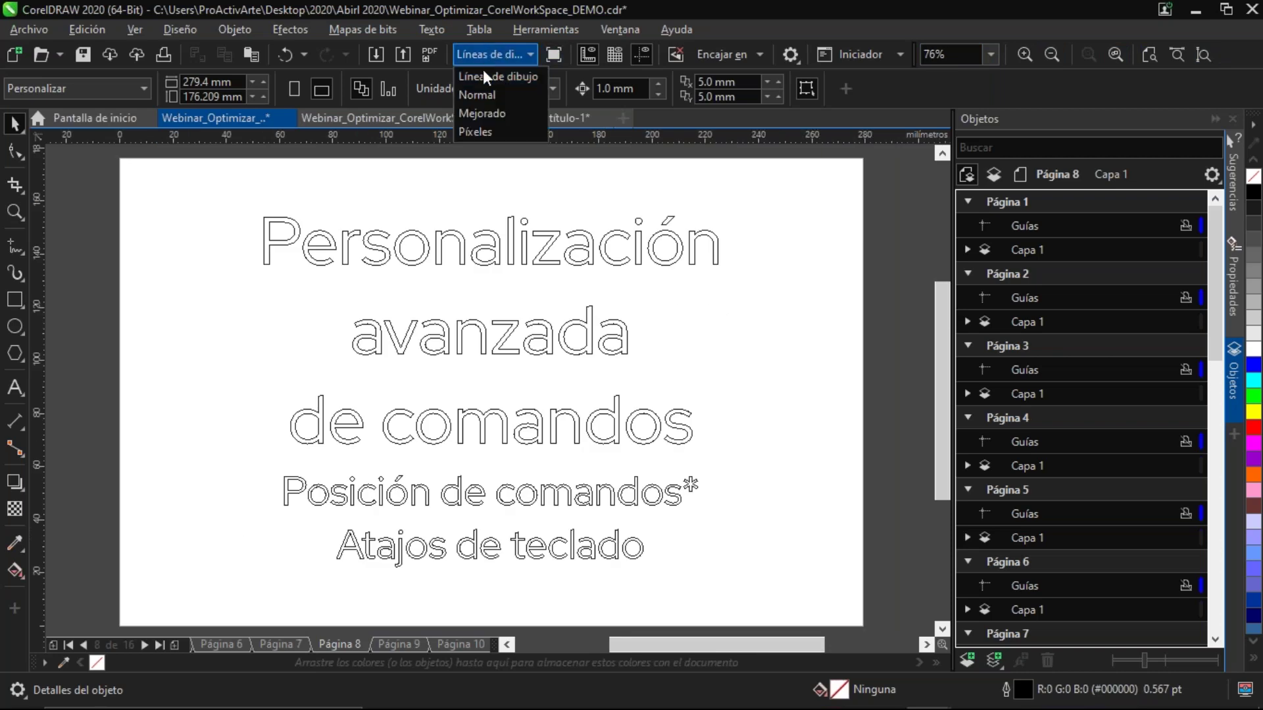
click(507, 115)
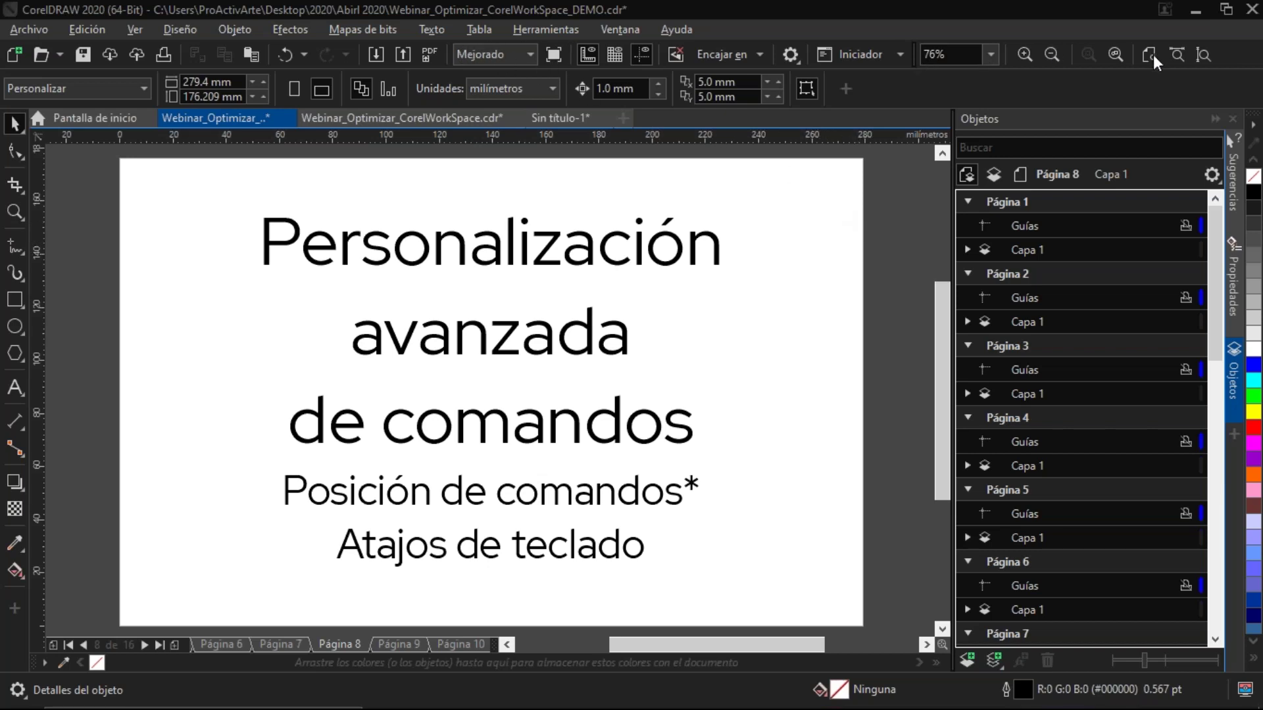
Demonstrate the Zoom toolbar's page, width and height zoom commands on page 8
click(1018, 78)
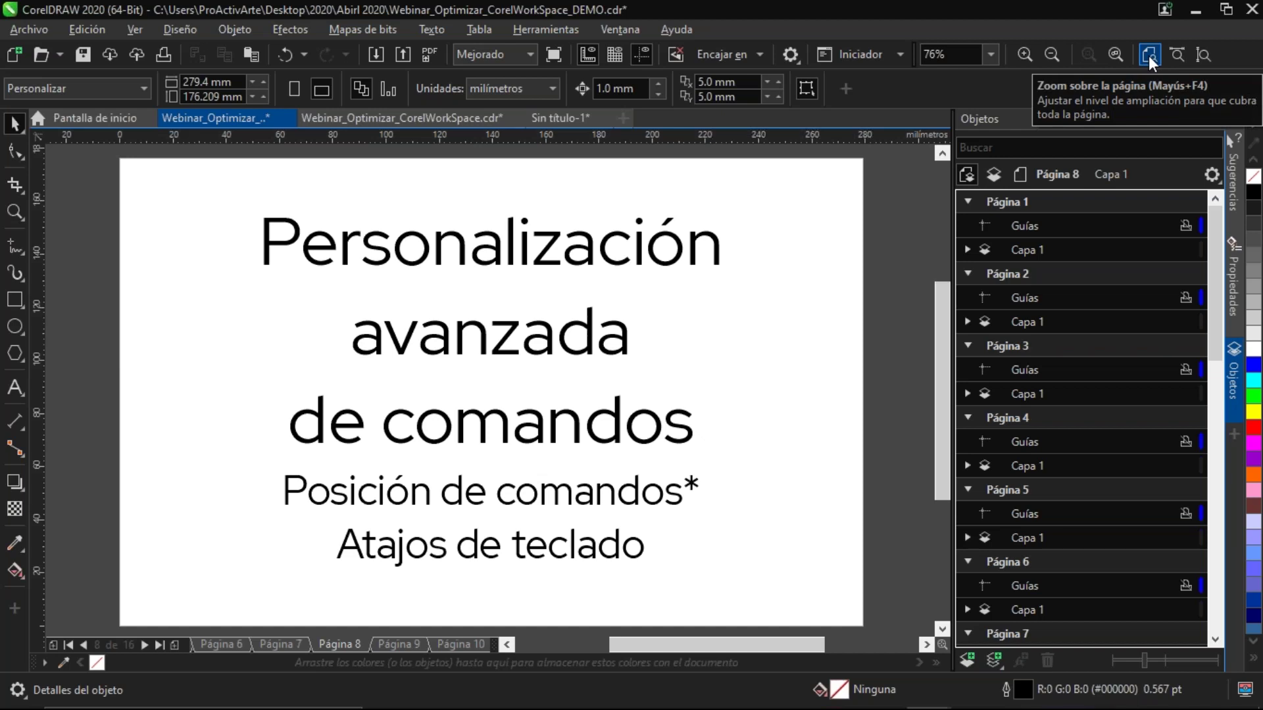
click(1198, 54)
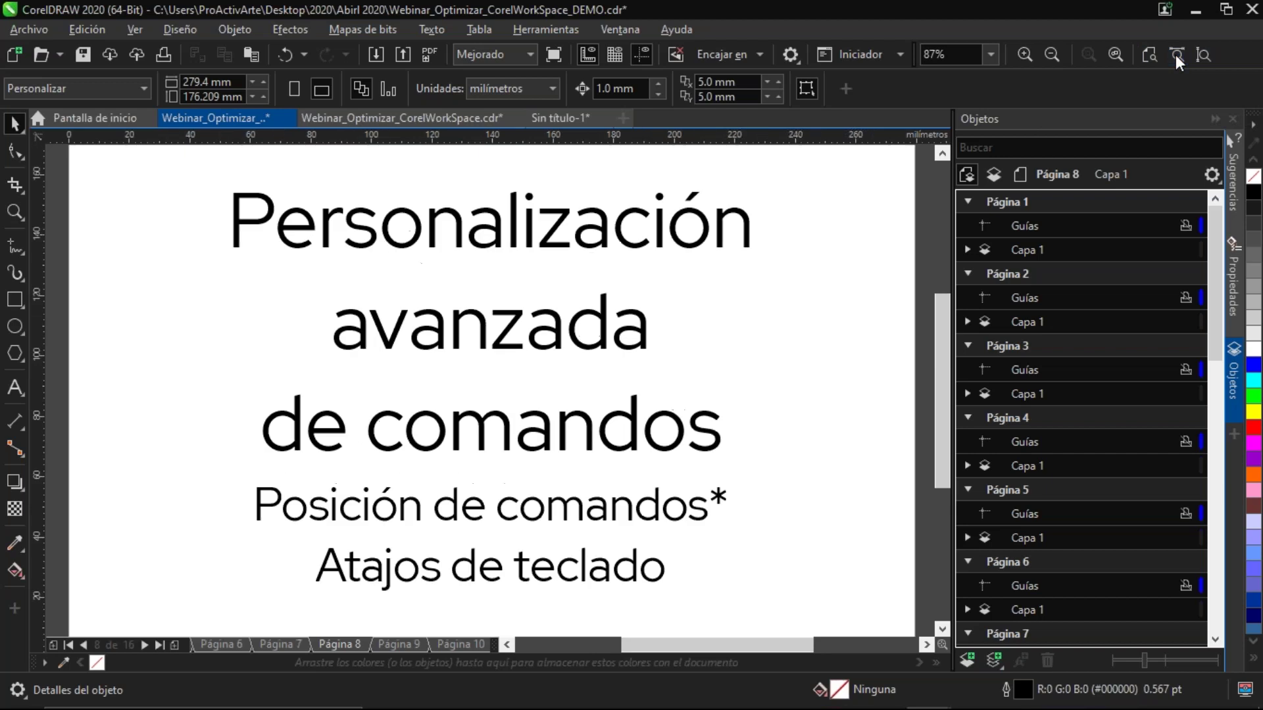
click(1203, 57)
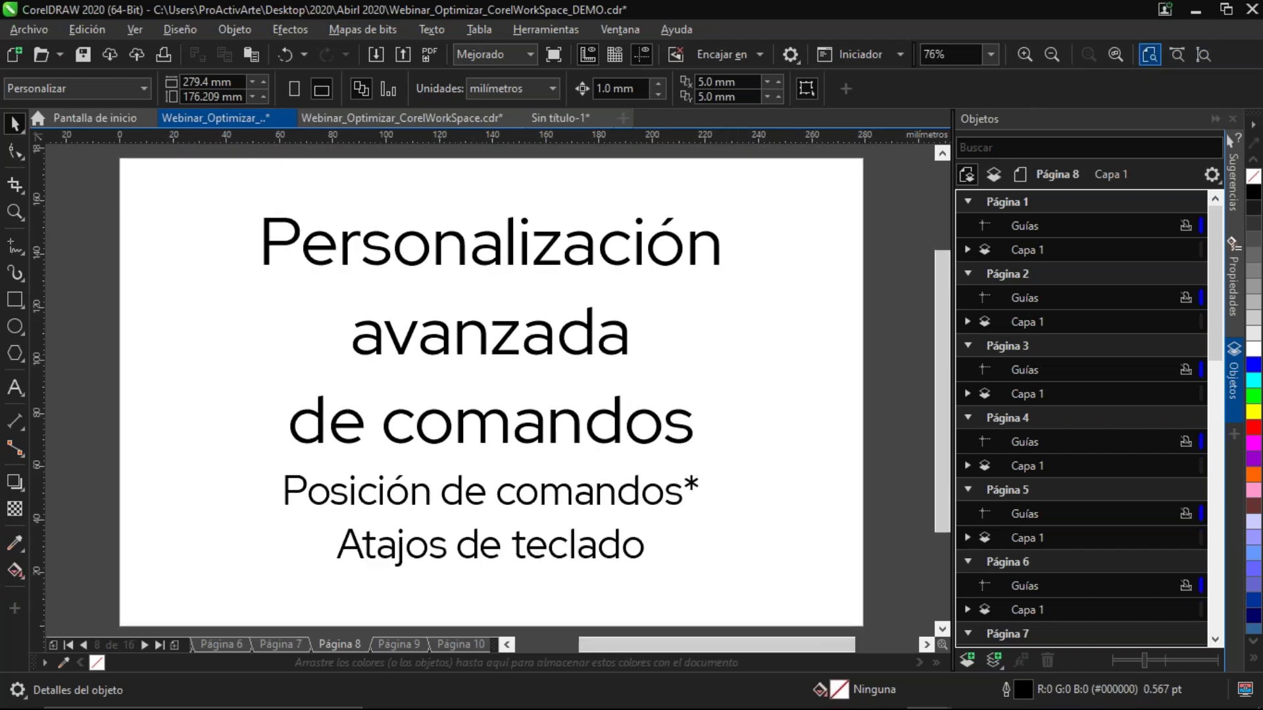
click(1149, 55)
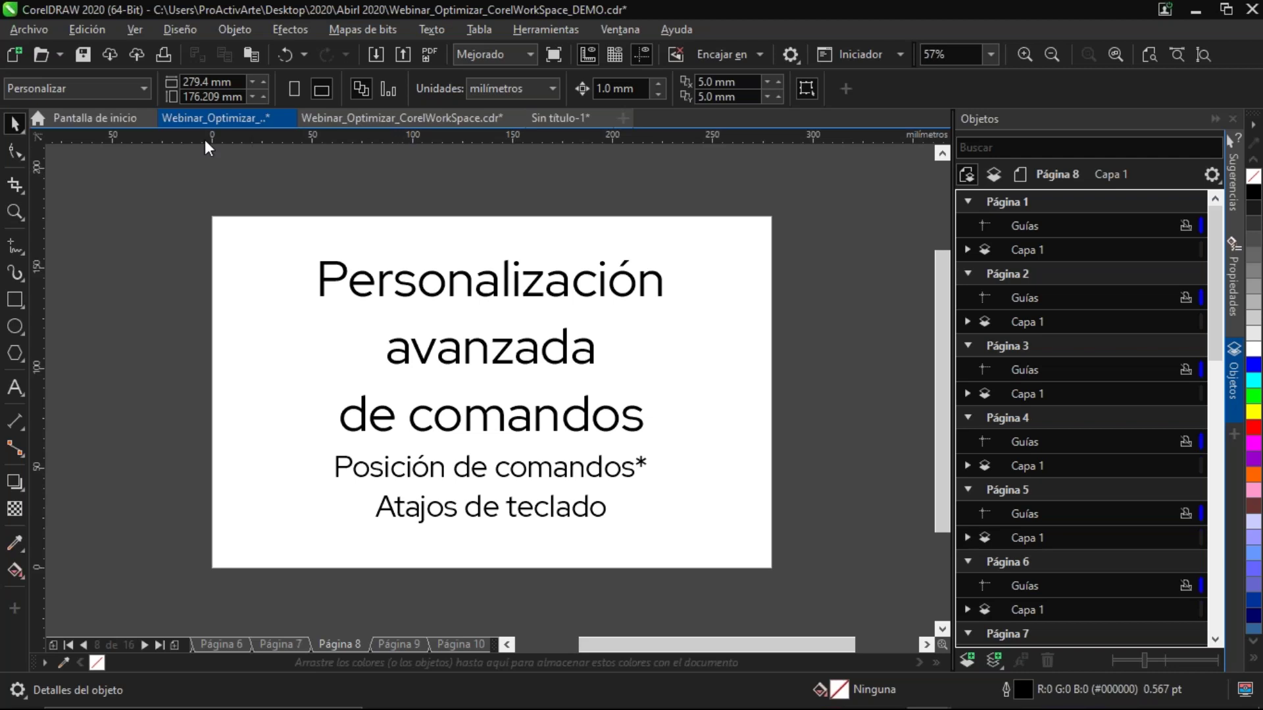
click(1201, 54)
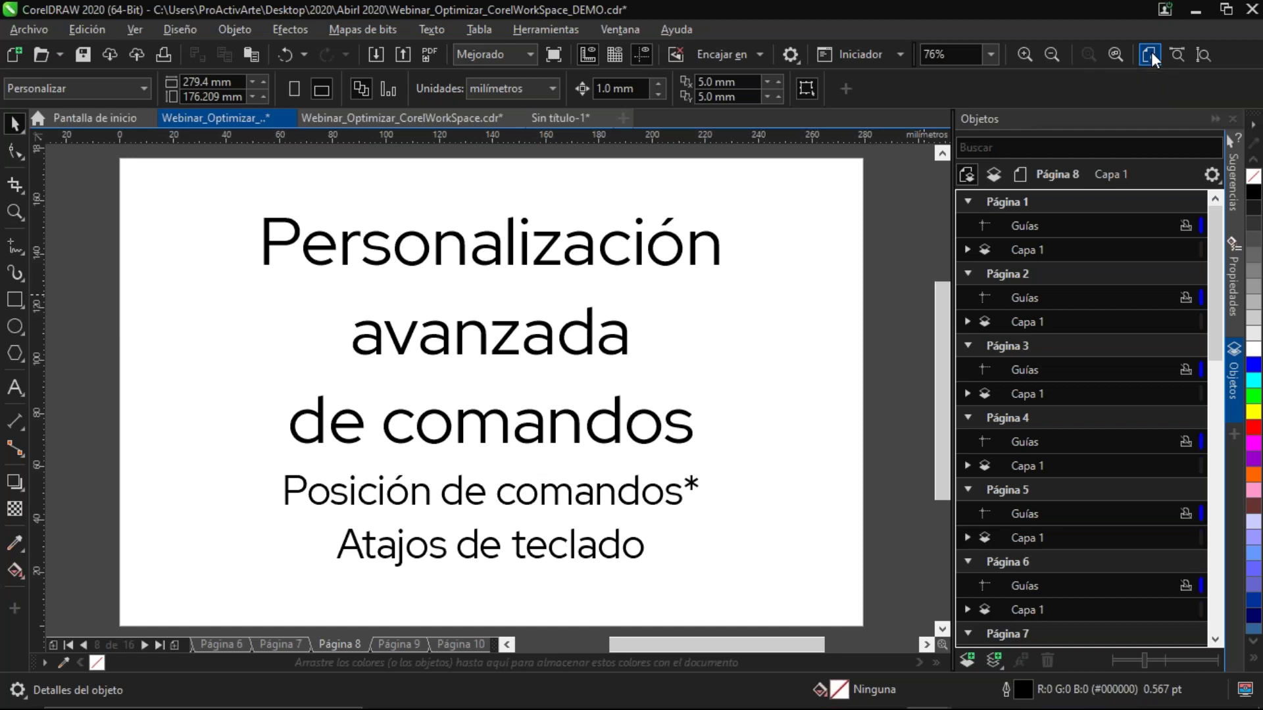
Remove the Zoom sobre la página command from the Zoom toolbar and review the toolbar's Personalizar options
drag(1151, 53, 830, 209)
right_click(1089, 50)
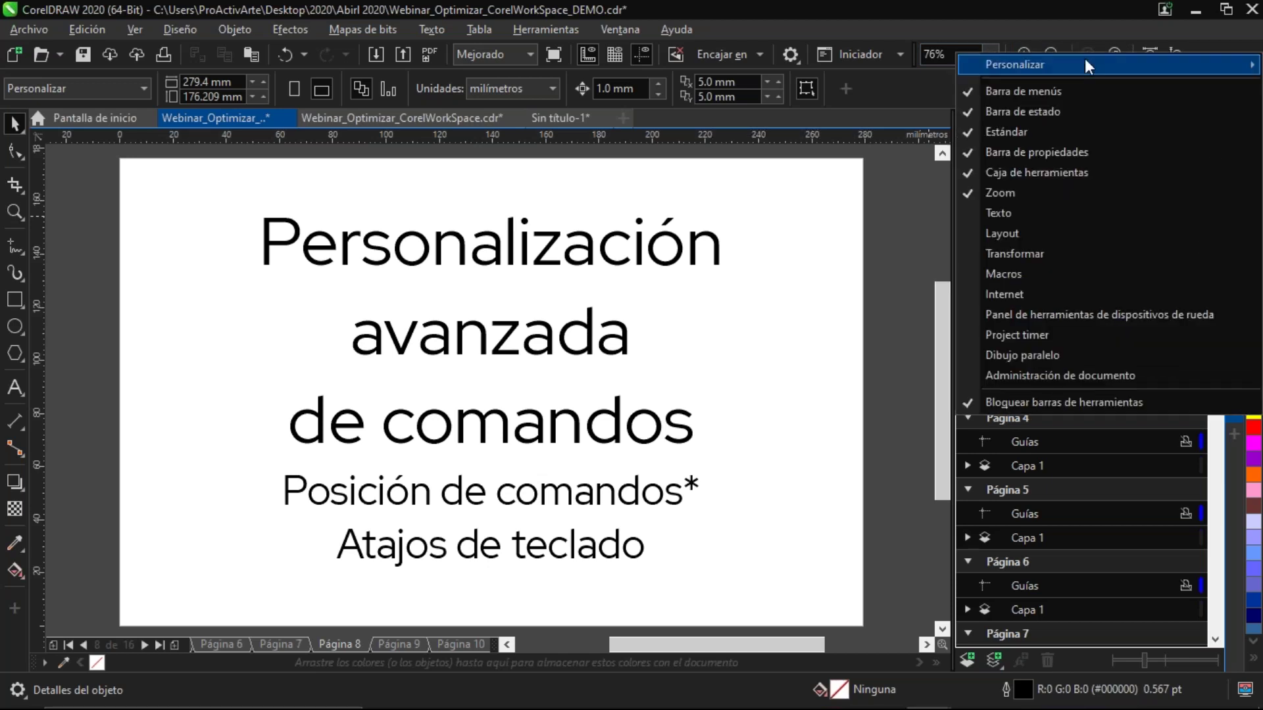
mouse_move(1084, 61)
mouse_move(900, 66)
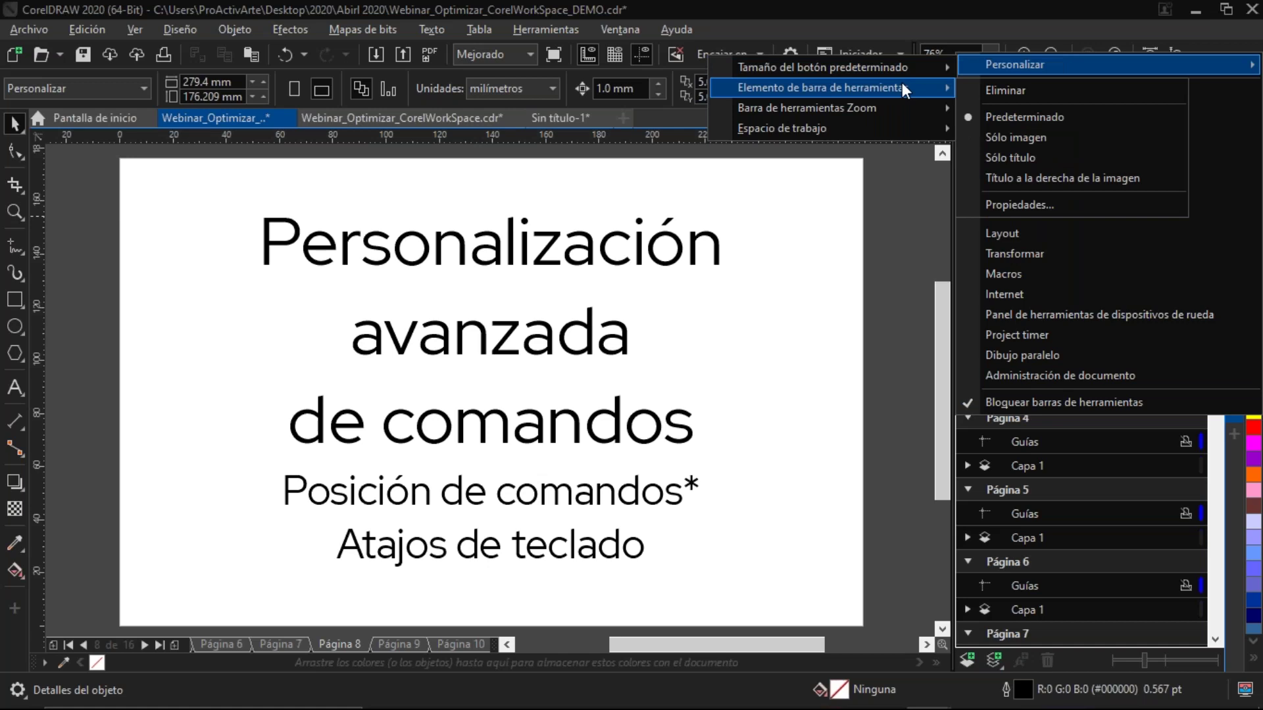
mouse_move(921, 128)
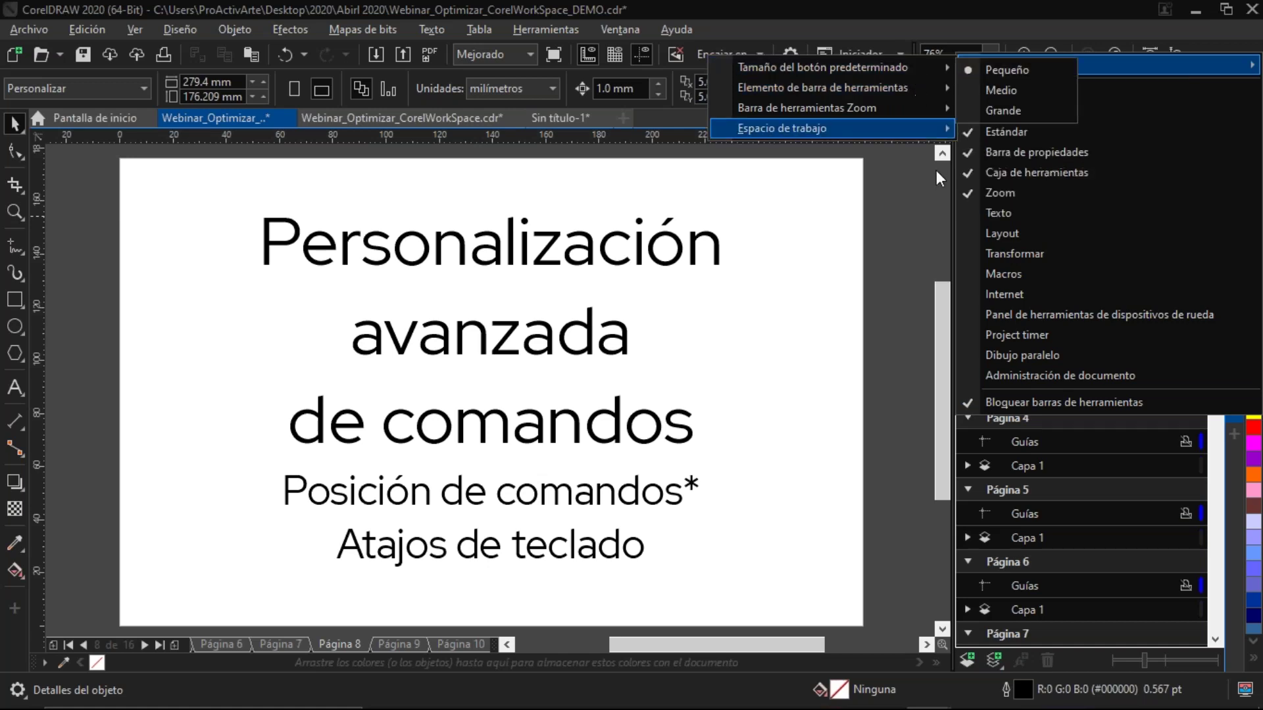
click(908, 196)
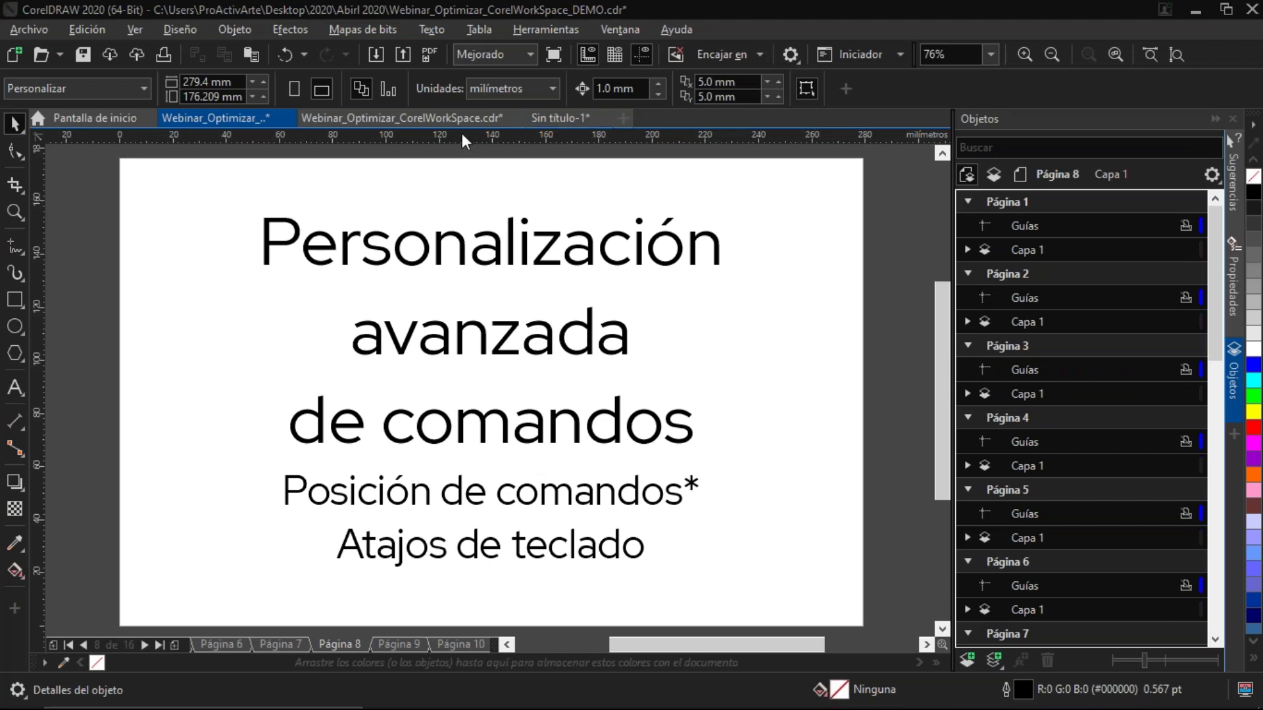
Examine the Zoom toolbar's customization options, including Restablecer predeterminado, without applying any
right_click(1084, 53)
mouse_move(1079, 65)
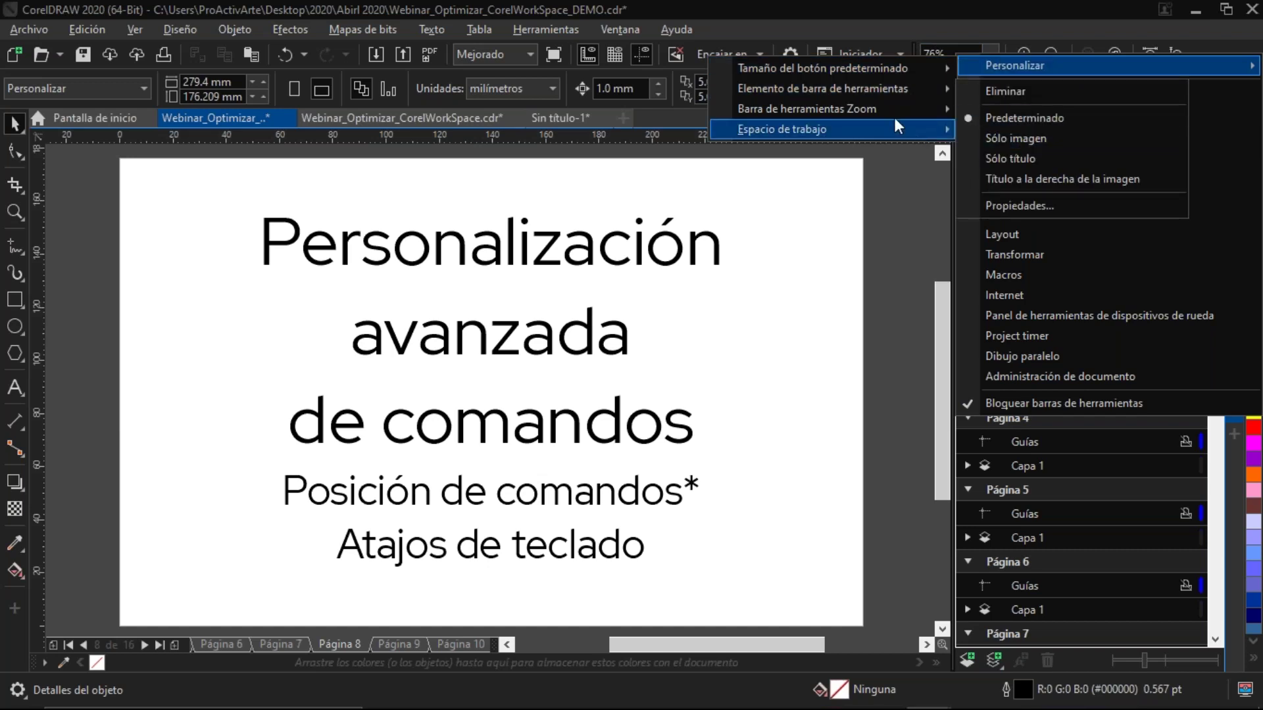
mouse_move(893, 108)
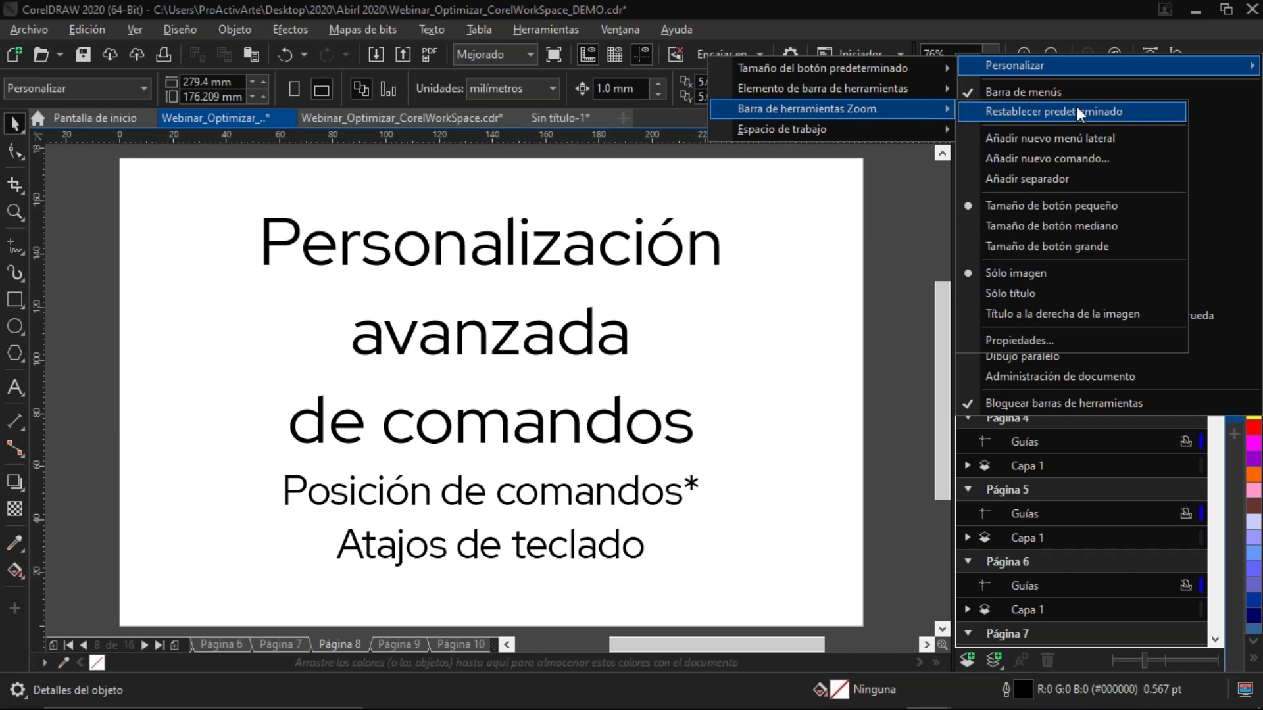
click(1053, 34)
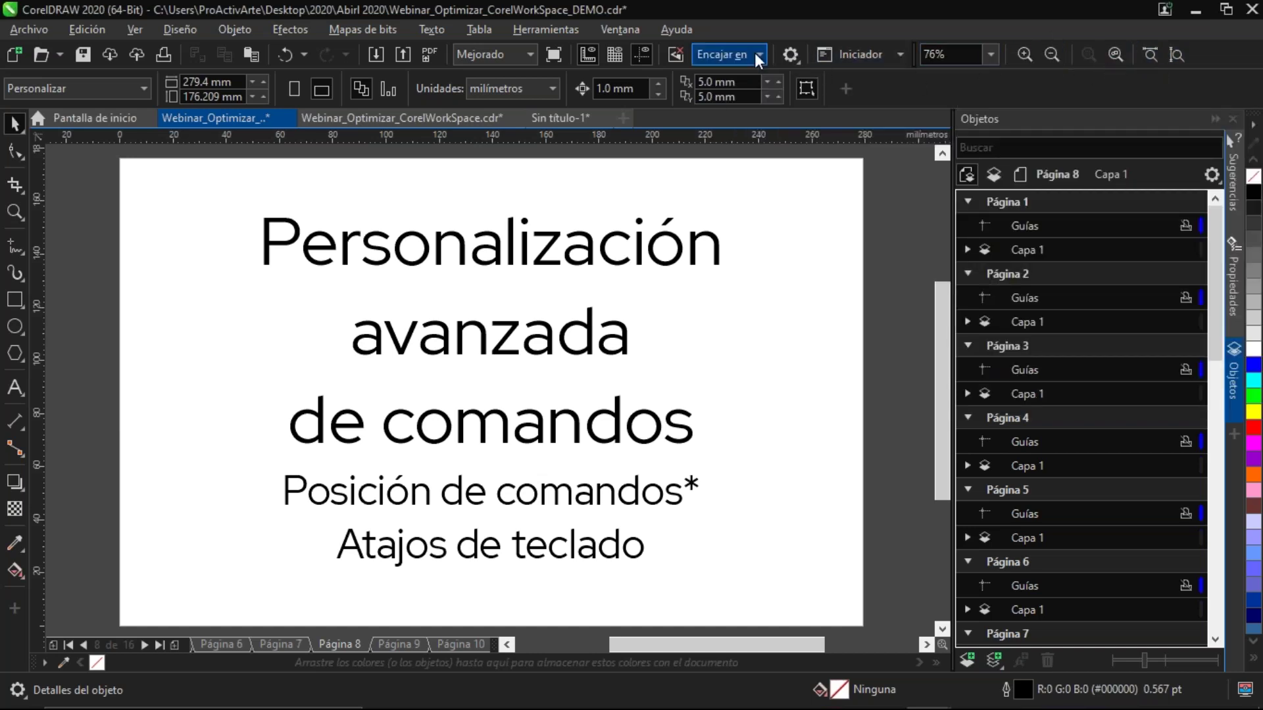
Show the toolbar customization choices for the Ver calidad list and dismiss them
right_click(499, 54)
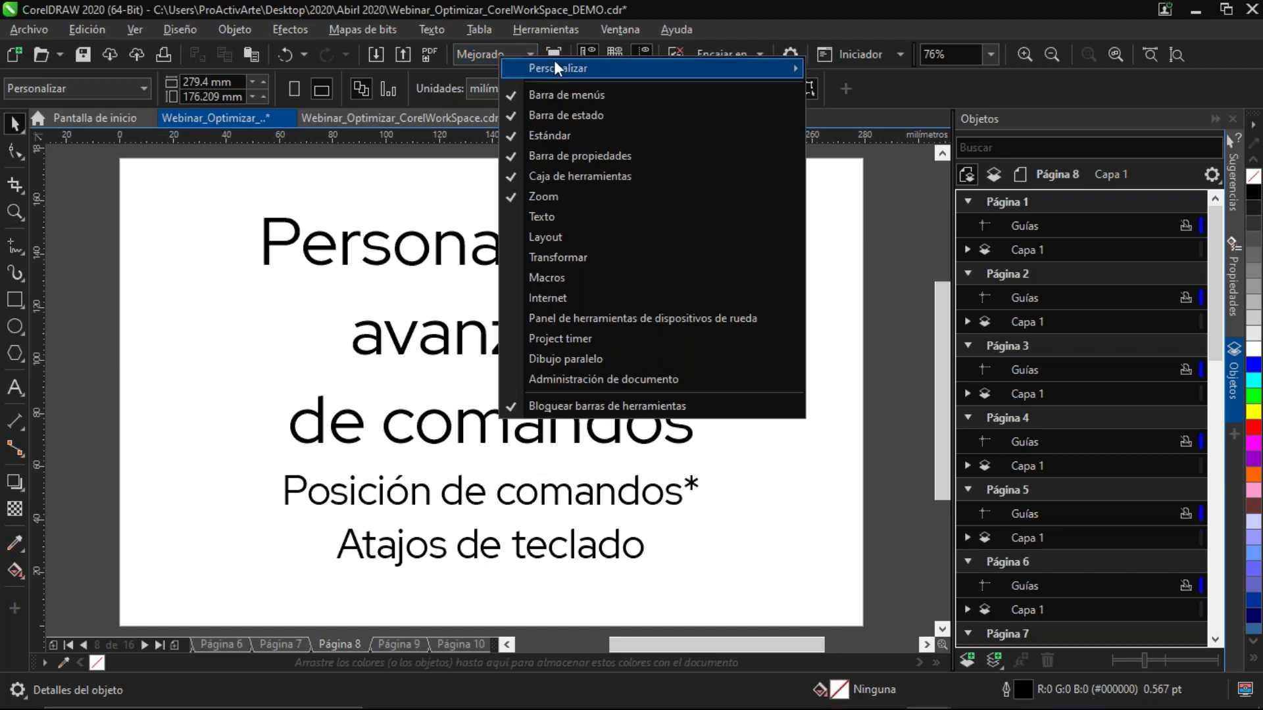
mouse_move(580, 64)
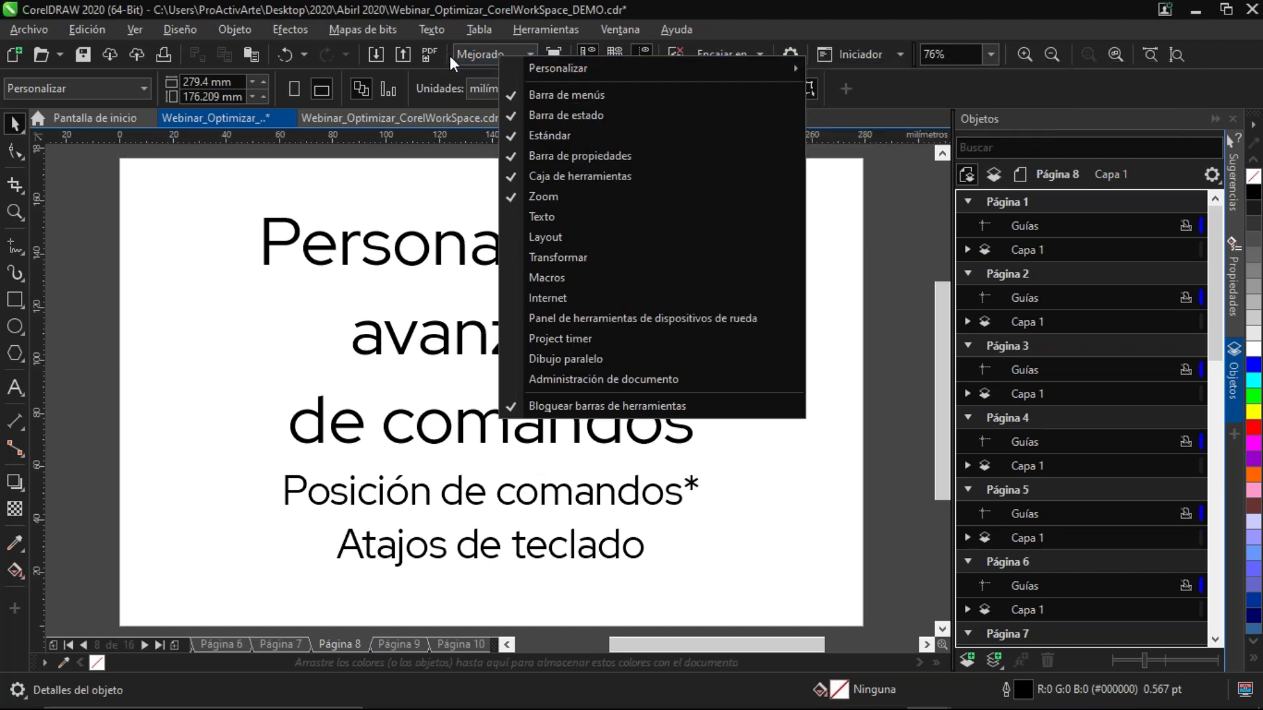
click(467, 54)
click(472, 54)
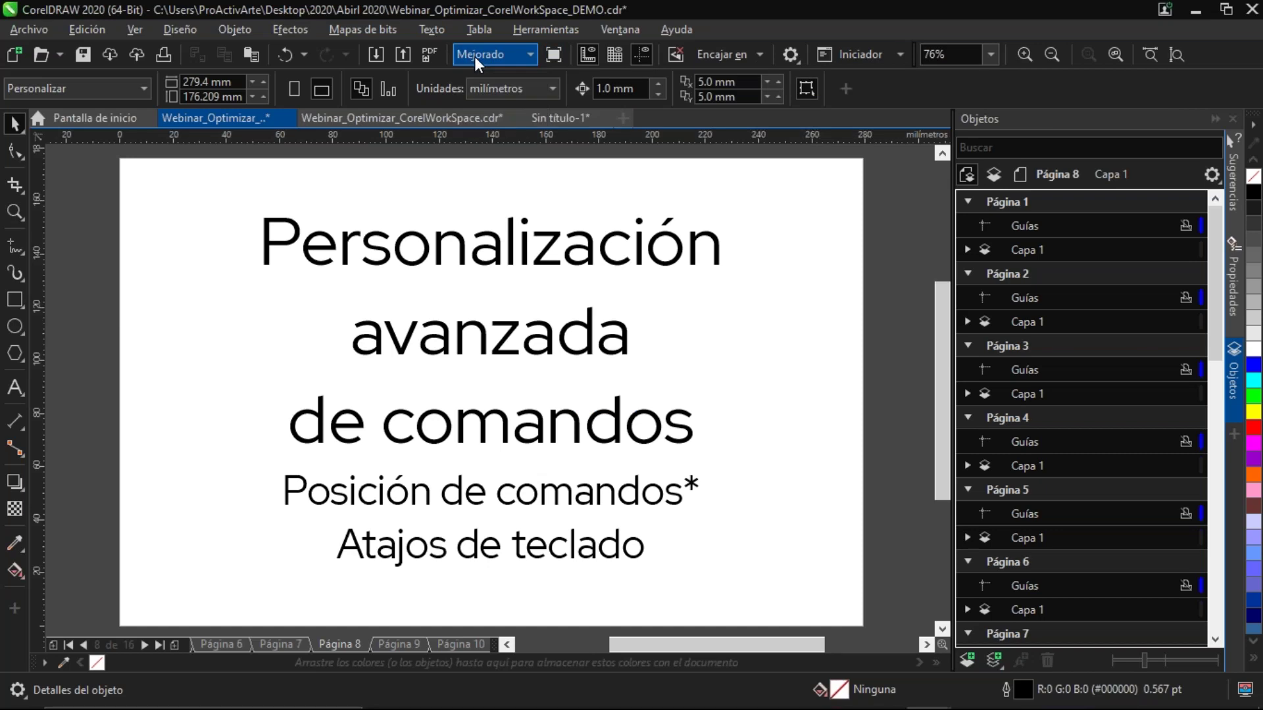
Examine the Personalizar options for the toolbar element and the Zoom toolbar, including Restablecer predeterminado
right_click(475, 57)
mouse_move(763, 73)
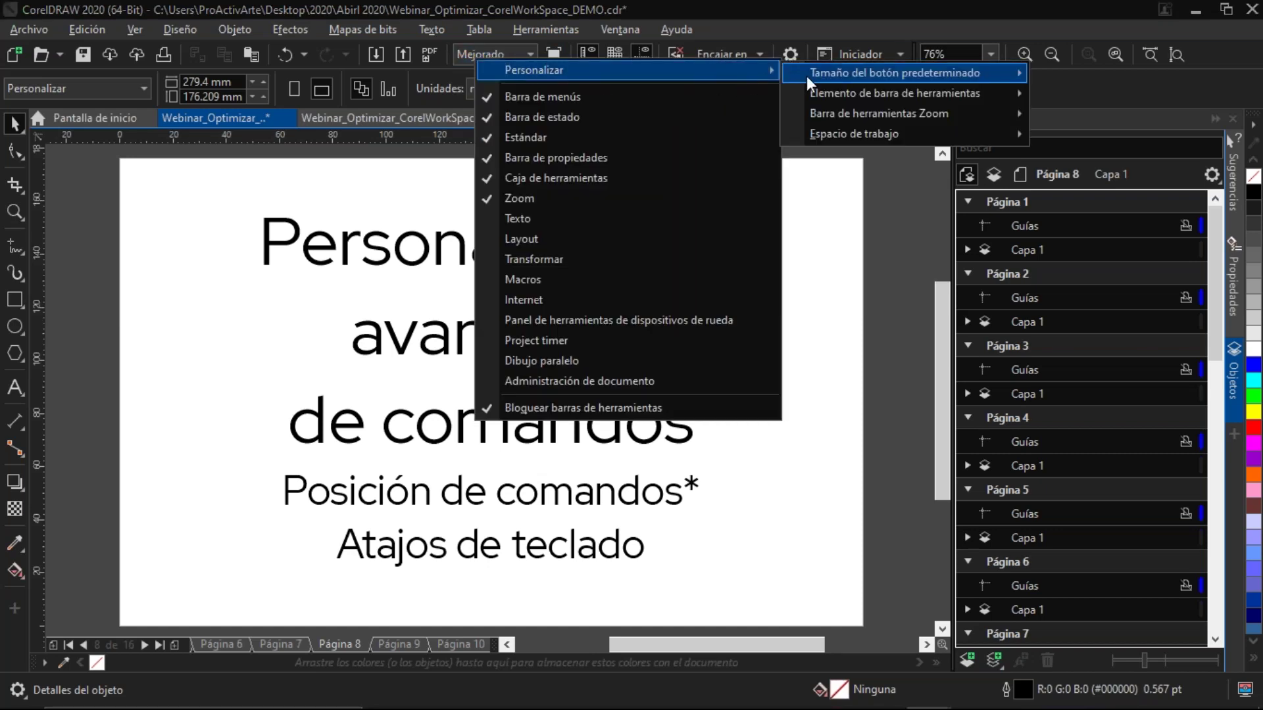
mouse_move(895, 81)
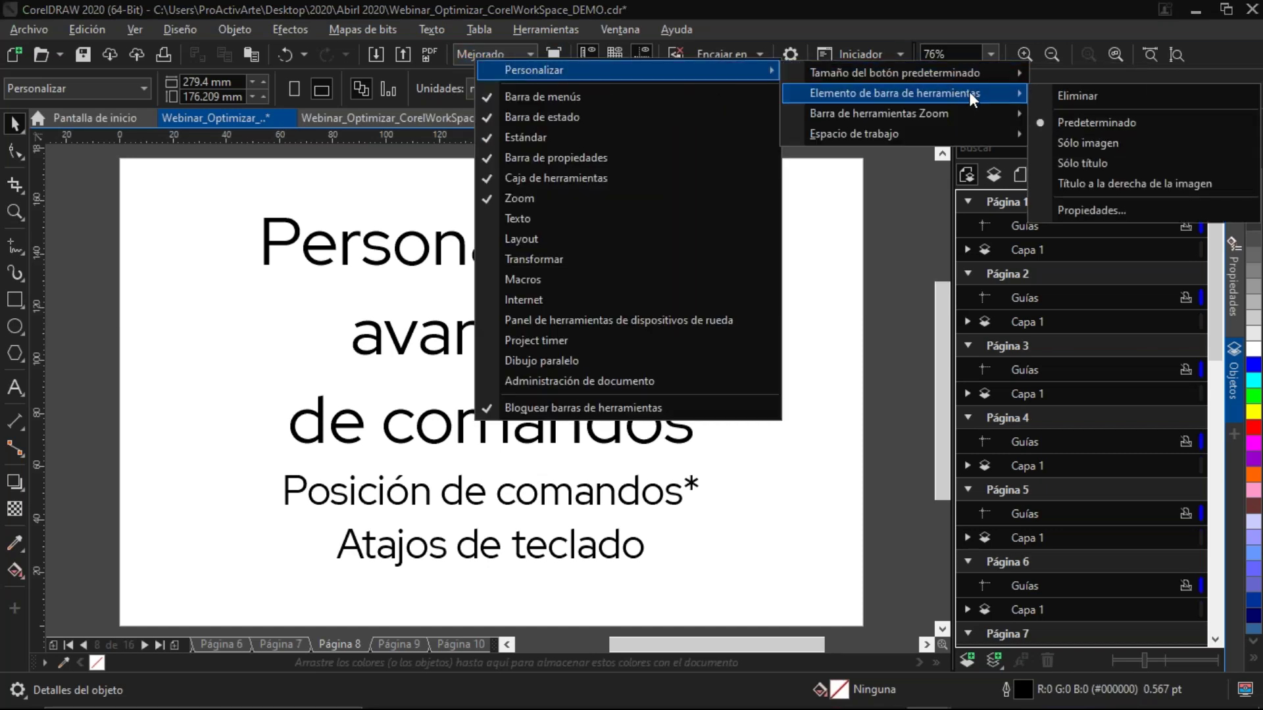
mouse_move(968, 69)
mouse_move(993, 111)
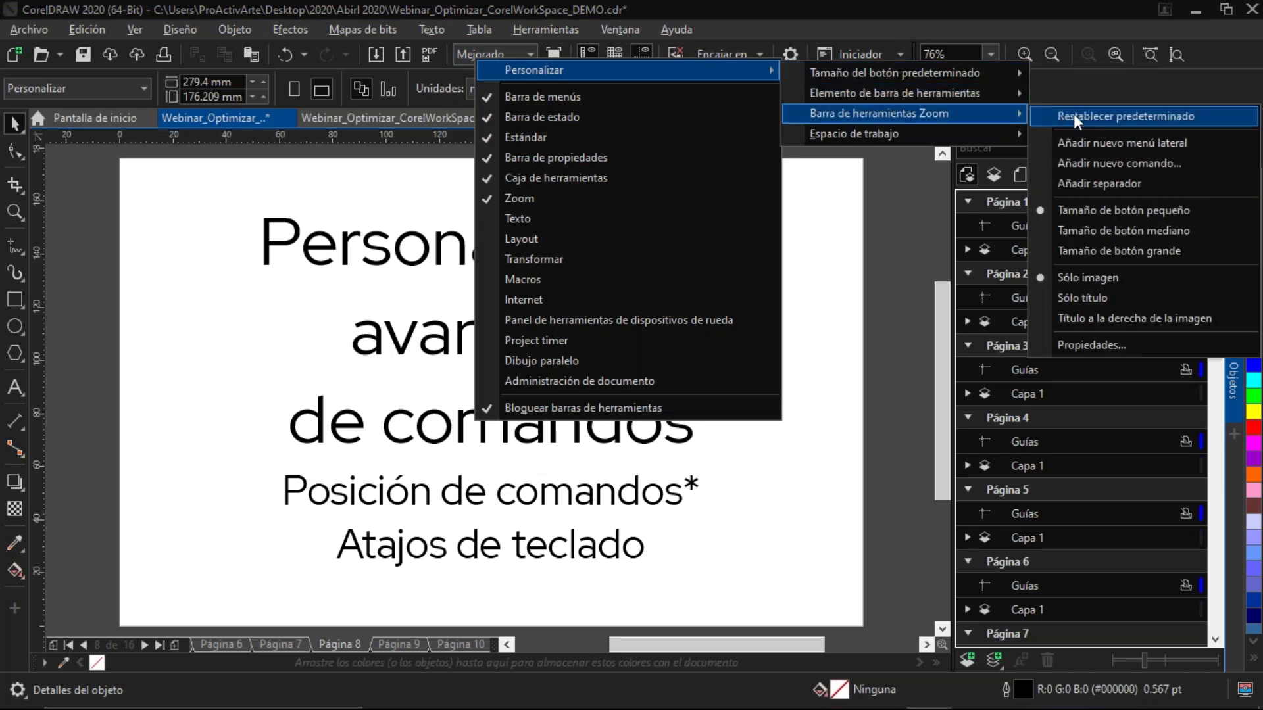
click(1121, 119)
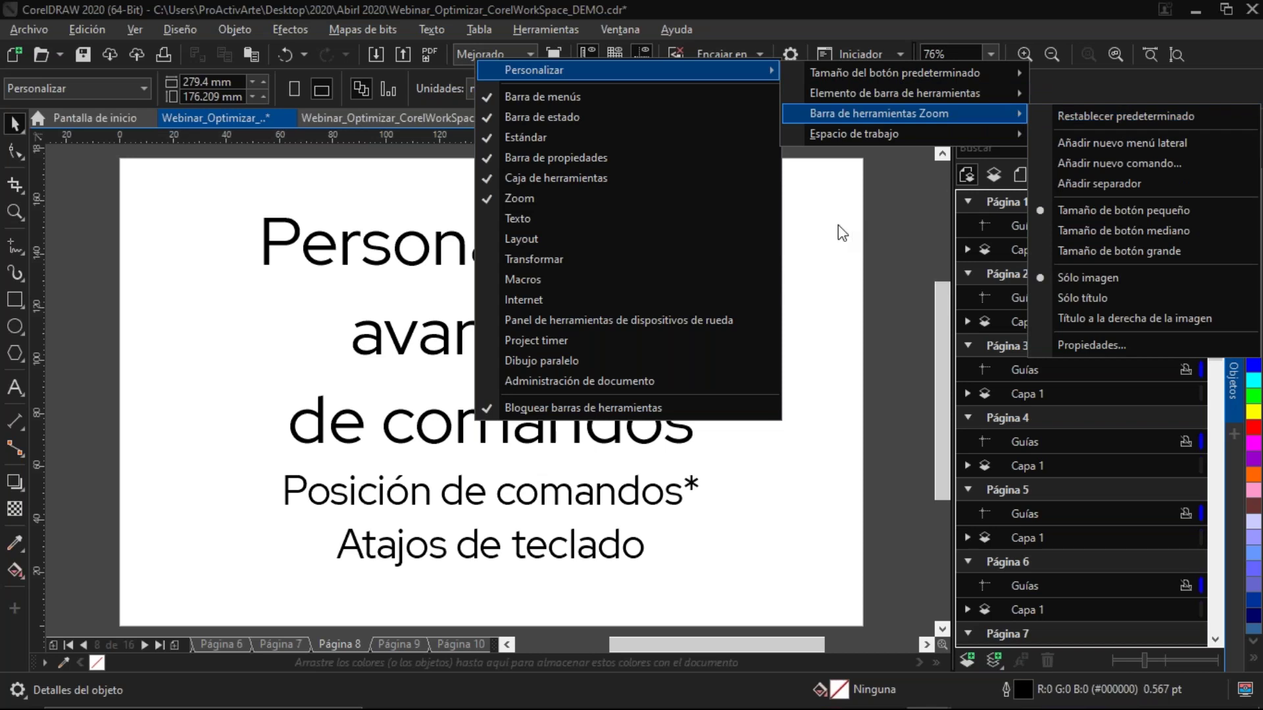
Examine the Estándar toolbar's Personalizar options, including Restablecer predeterminado and the button size and title display choices
right_click(405, 50)
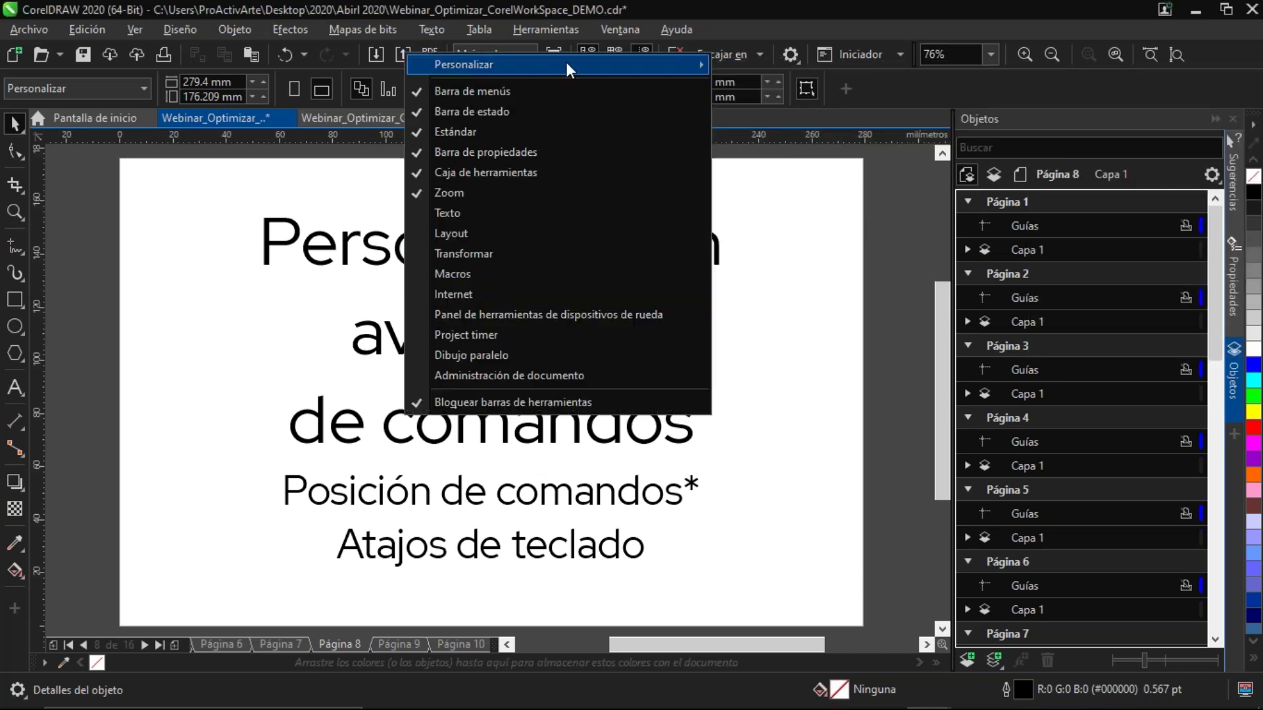
mouse_move(700, 66)
mouse_move(811, 105)
mouse_move(857, 112)
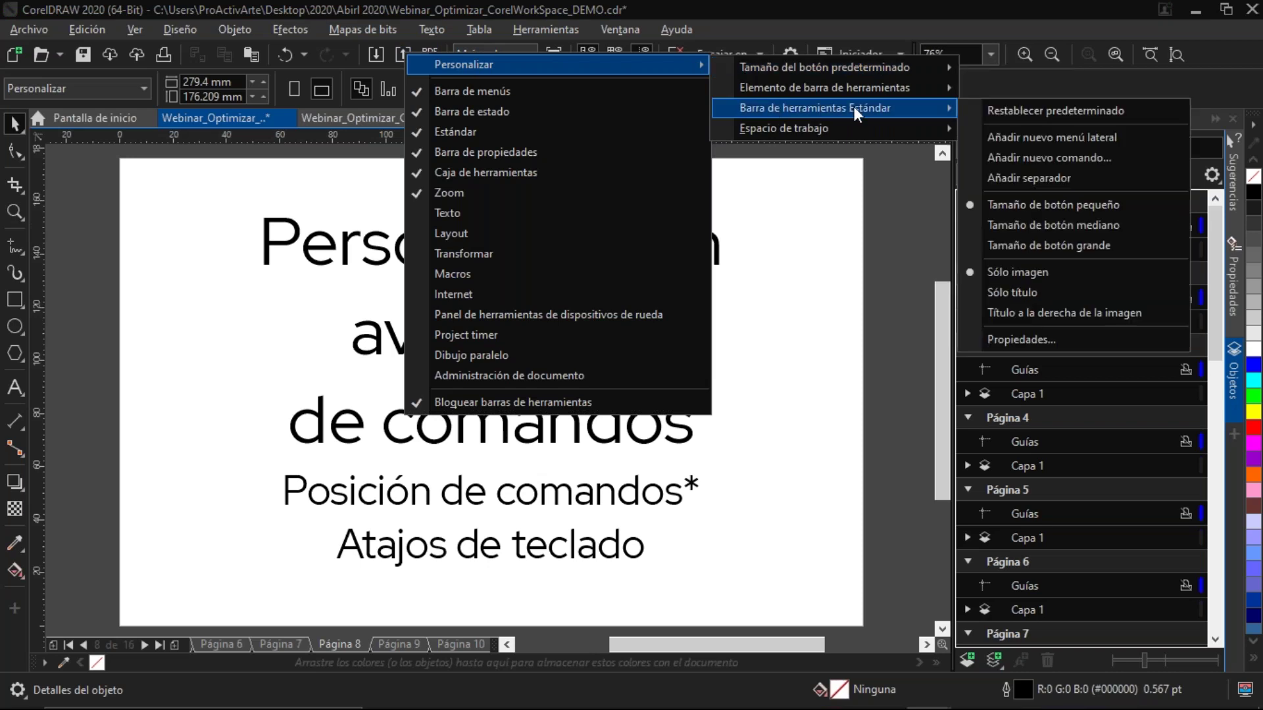
click(1009, 109)
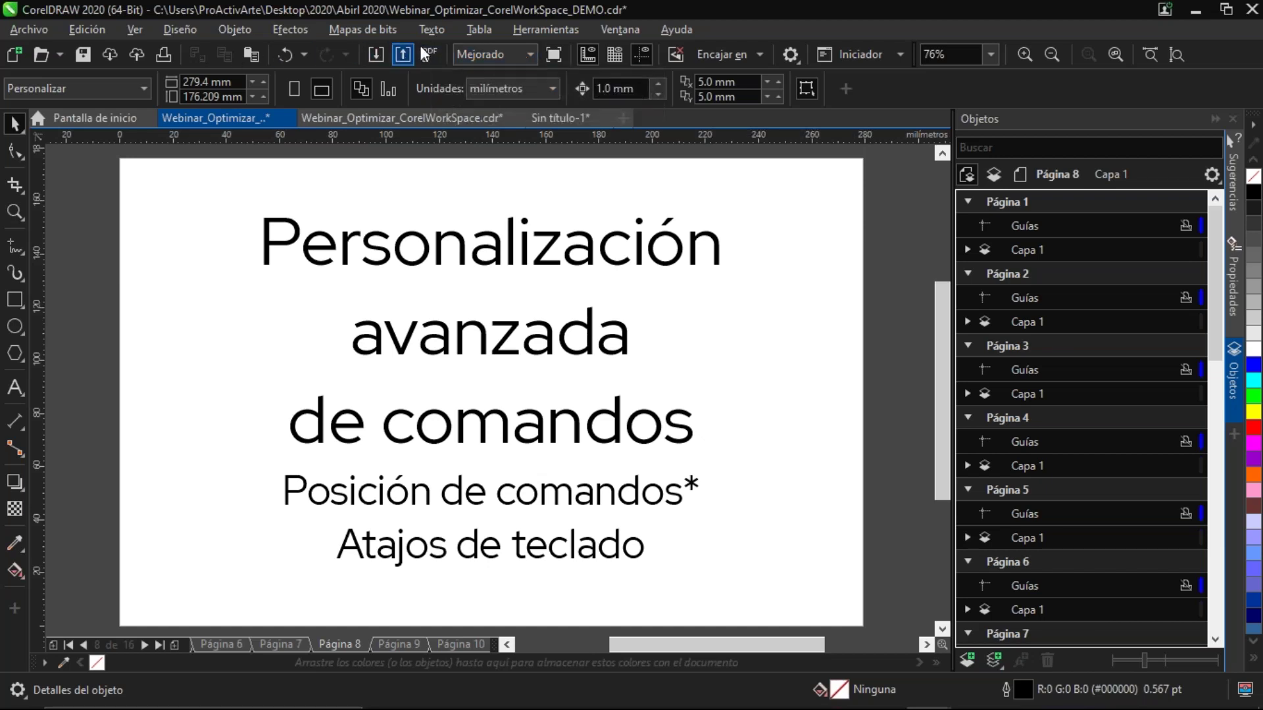
right_click(334, 53)
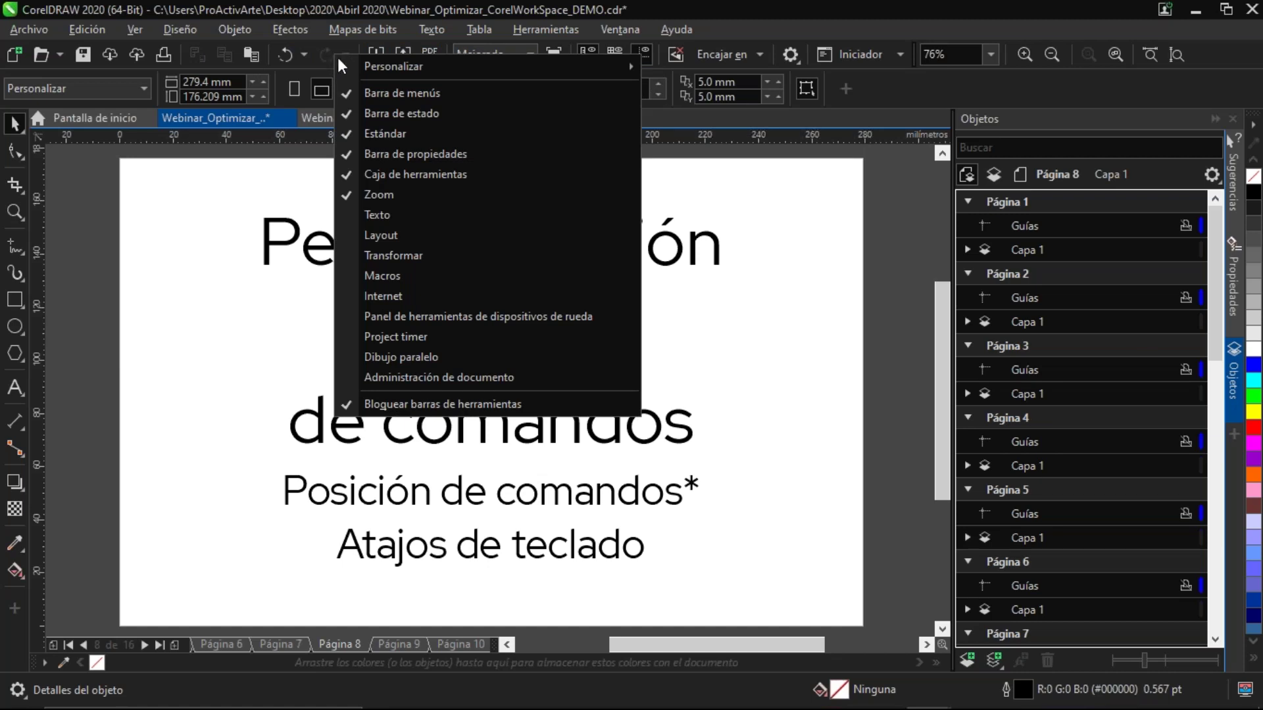
mouse_move(483, 65)
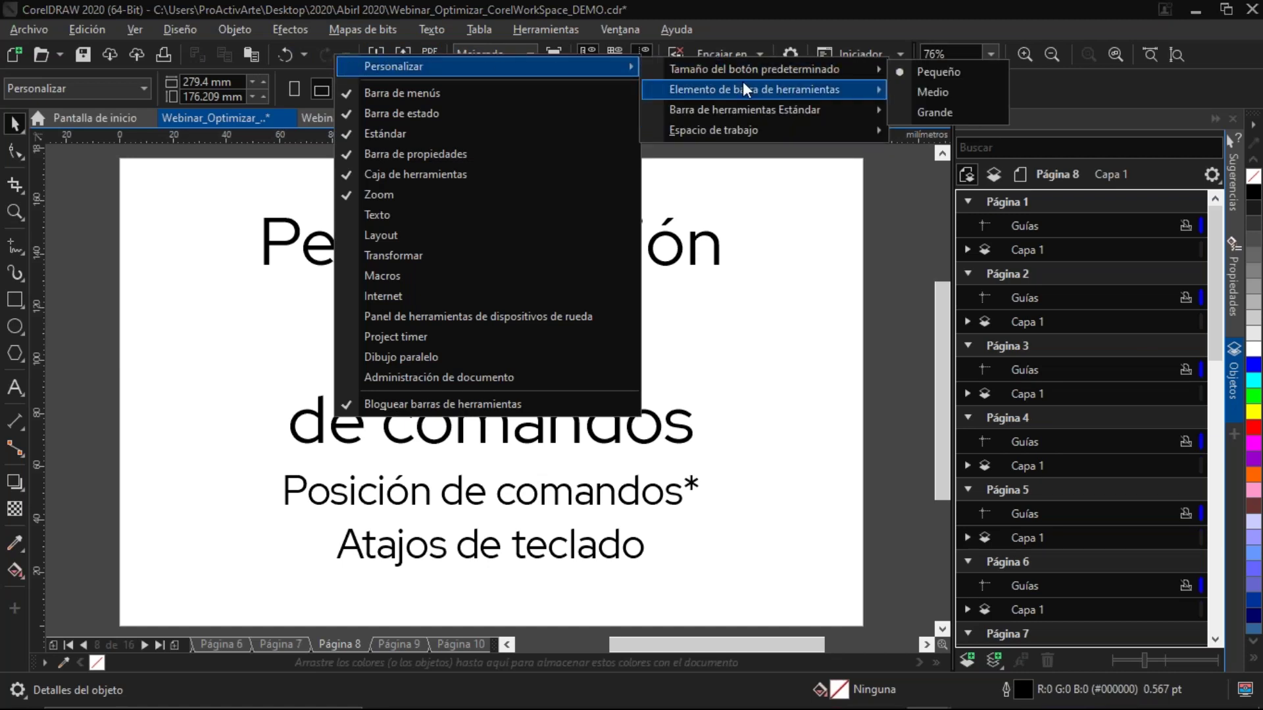
mouse_move(757, 105)
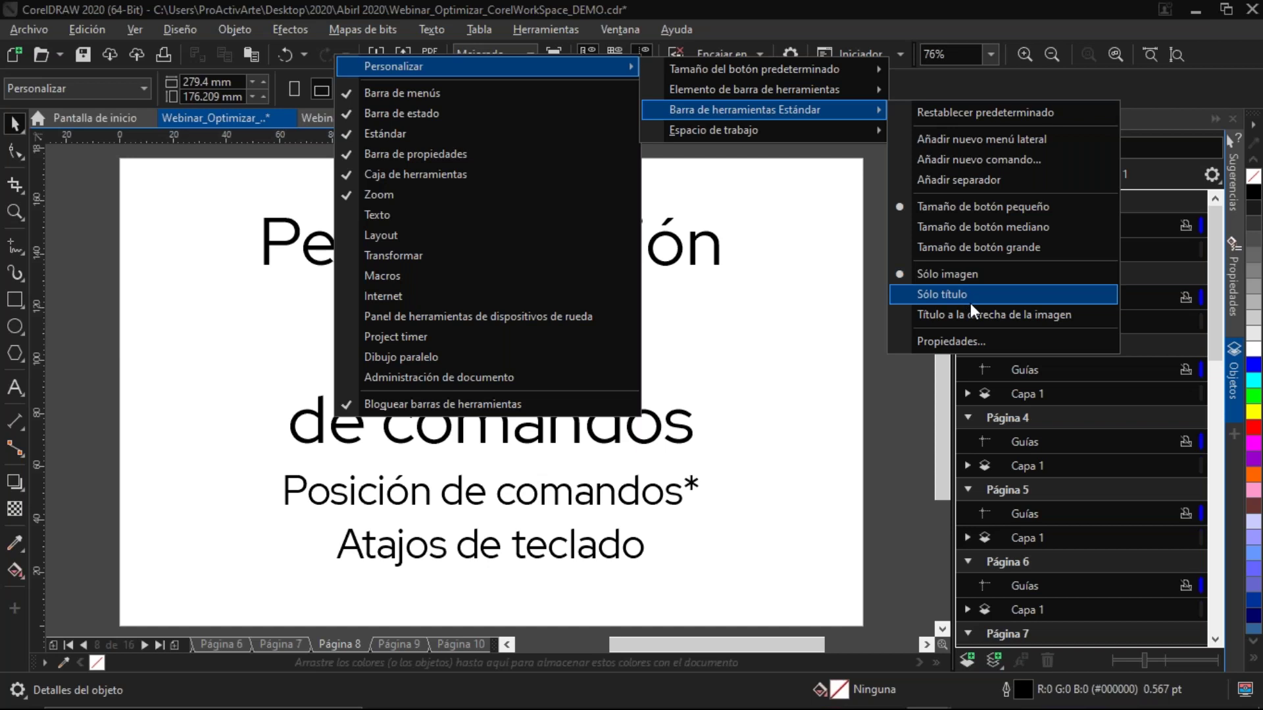
click(778, 359)
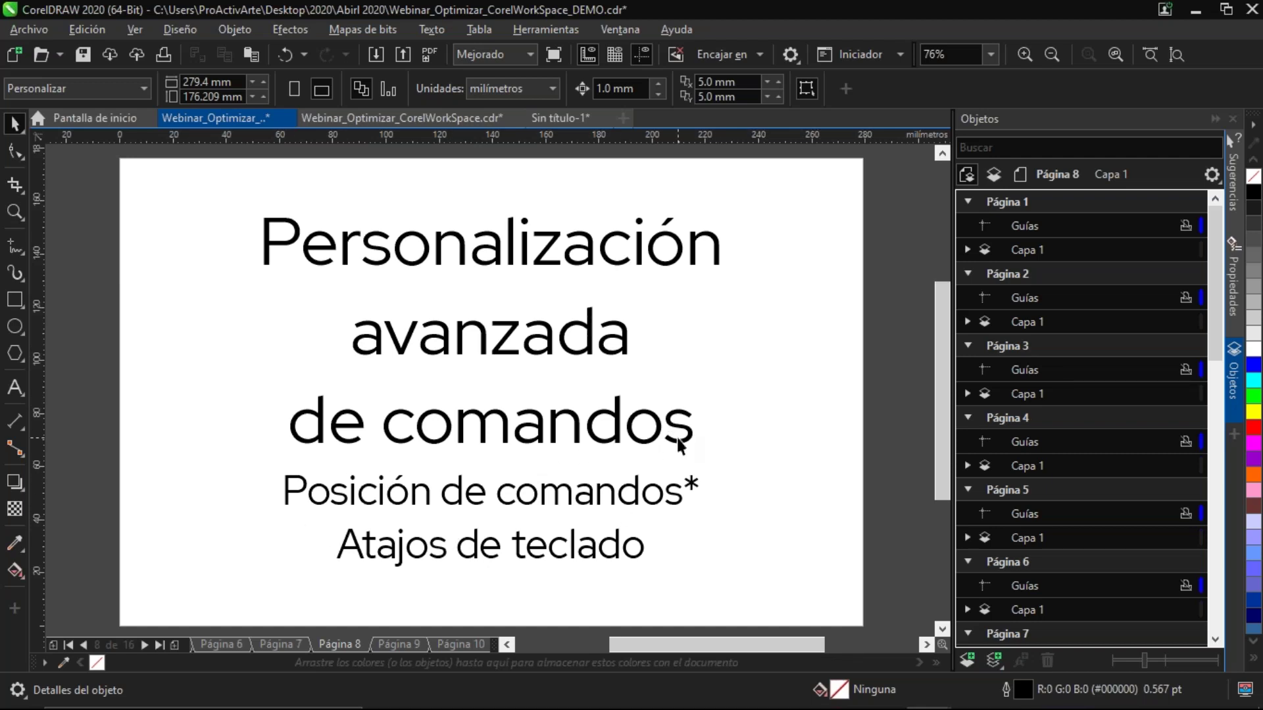
Go to page 9 and review the commands available in the Archivo menu
key(Page_Down)
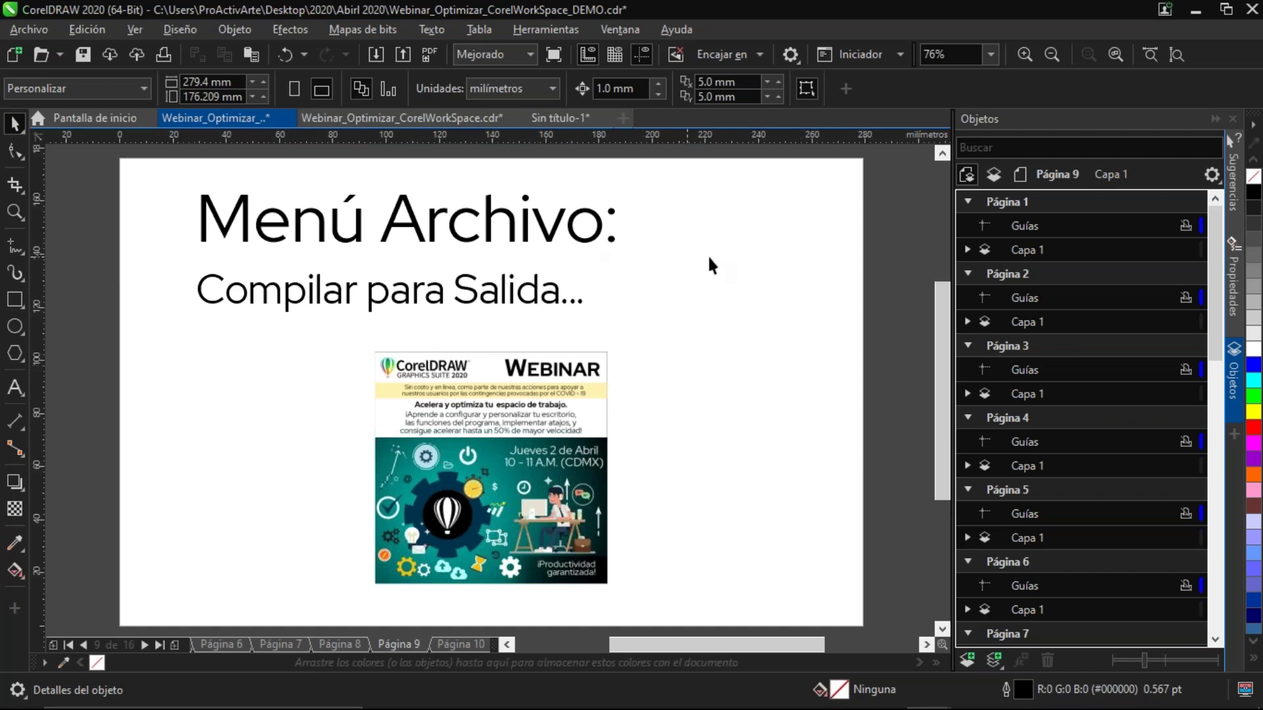
click(25, 34)
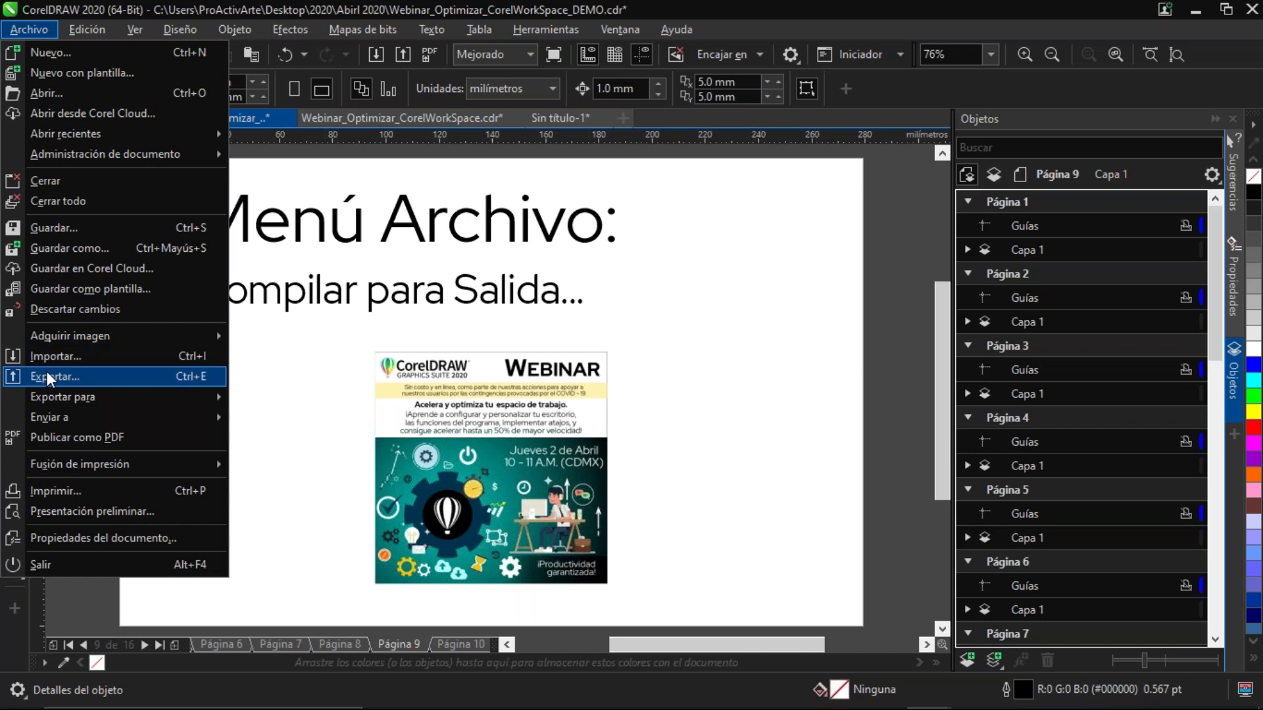
mouse_move(61, 397)
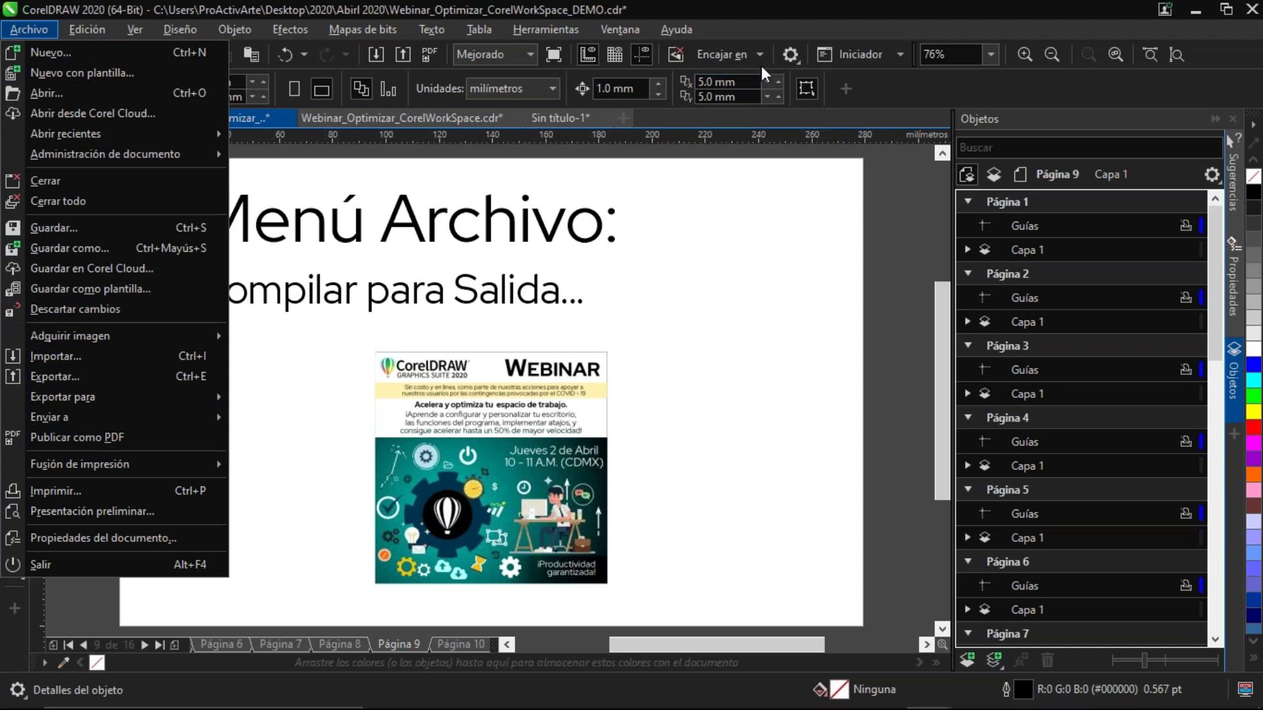
Select Compilar para salida among the Archivo commands in the Personalización options and view its general and shortcut-key settings
click(790, 56)
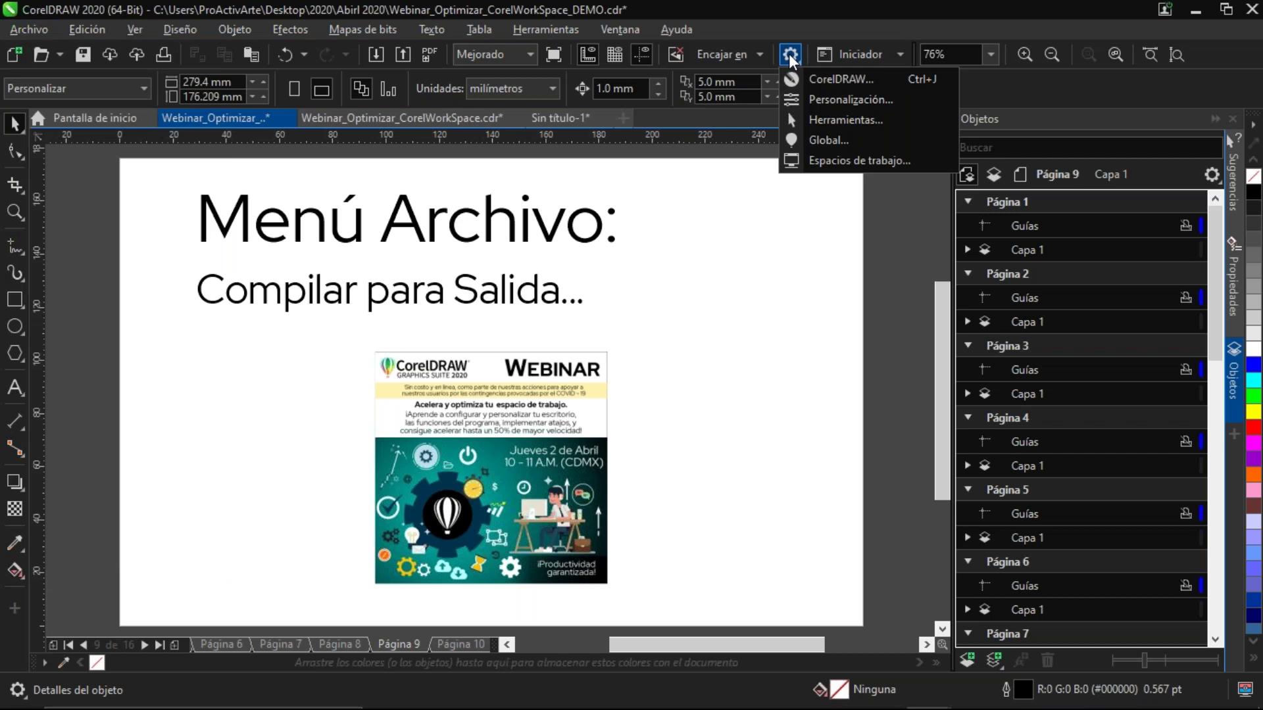
click(825, 100)
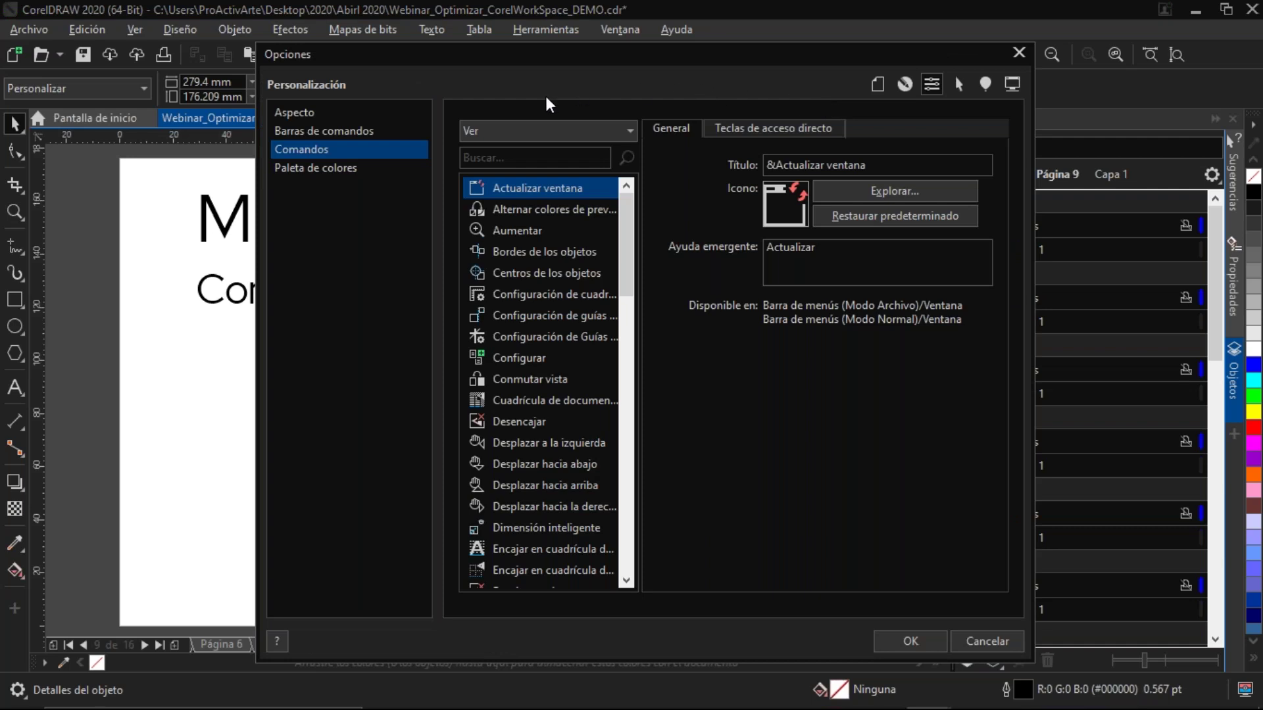
click(503, 133)
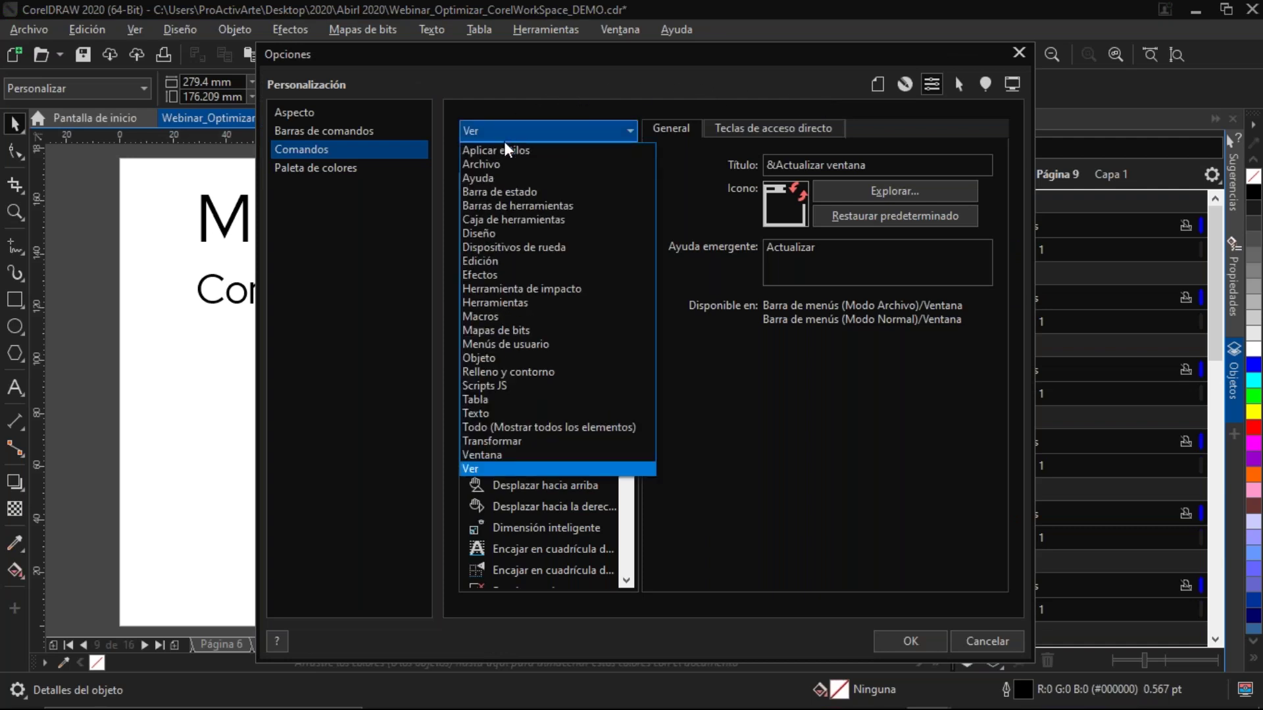
click(514, 167)
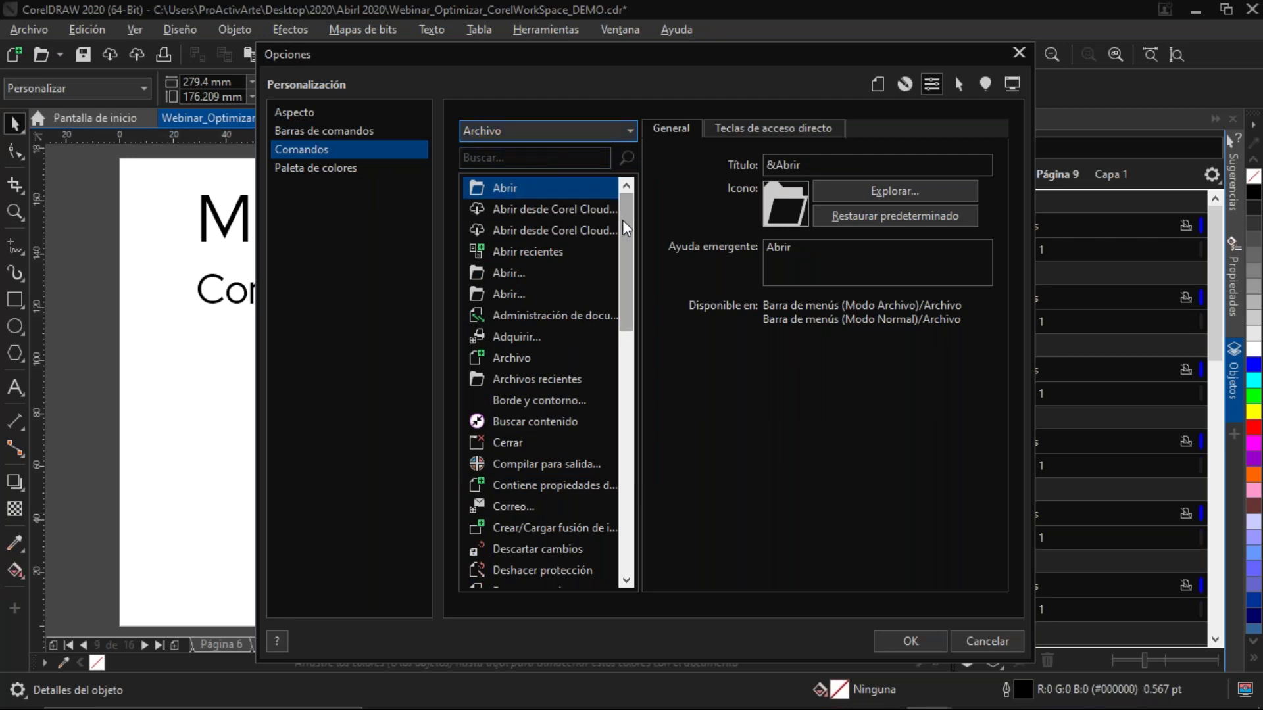
scroll(630, 256, down, 1)
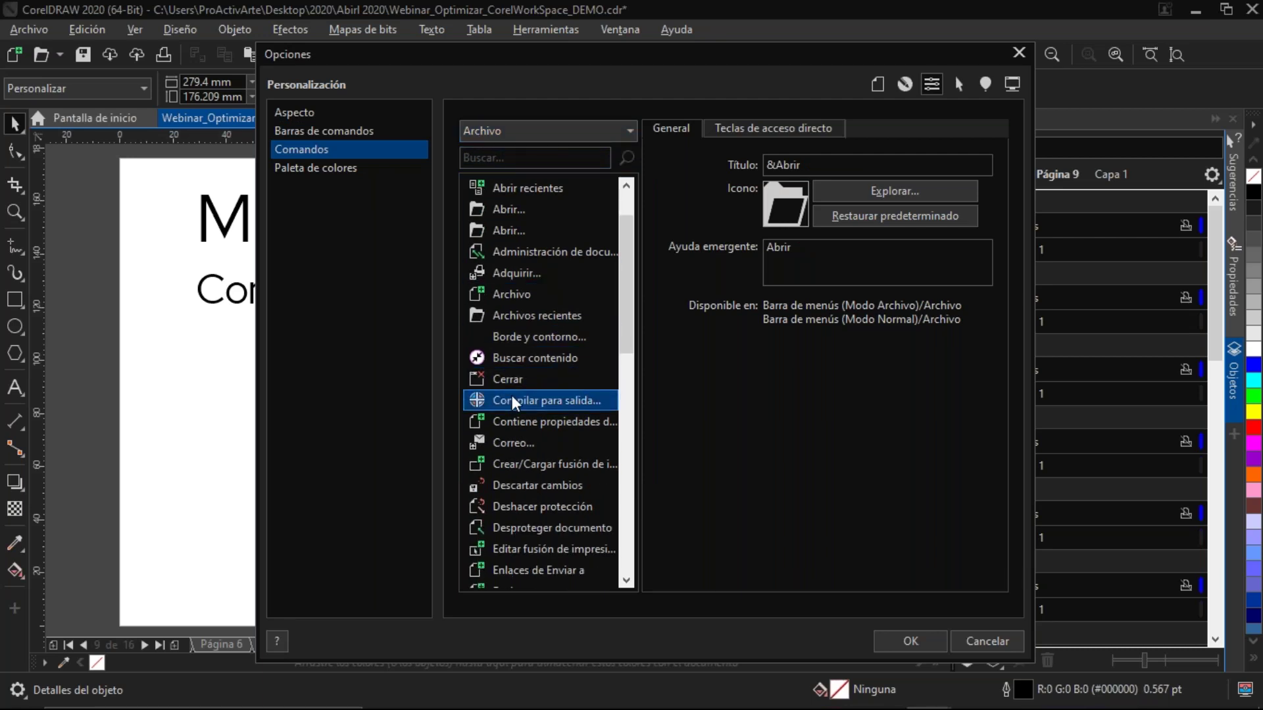
click(544, 406)
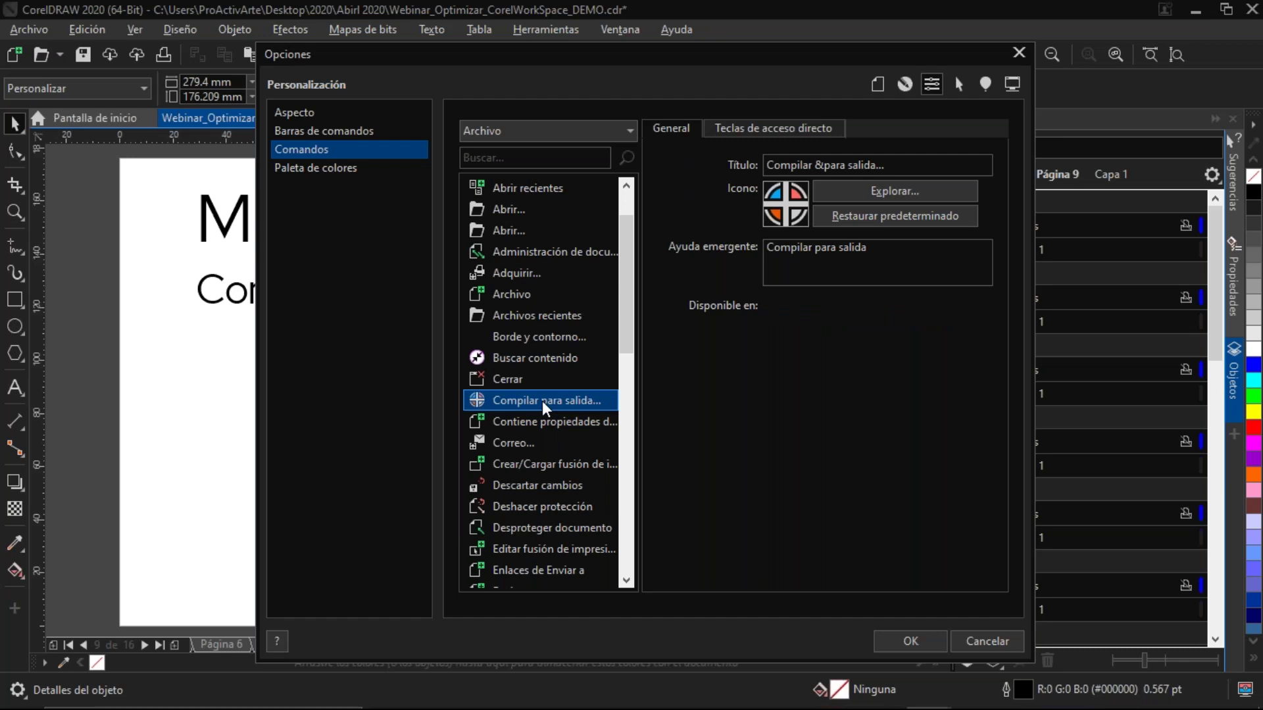
click(775, 164)
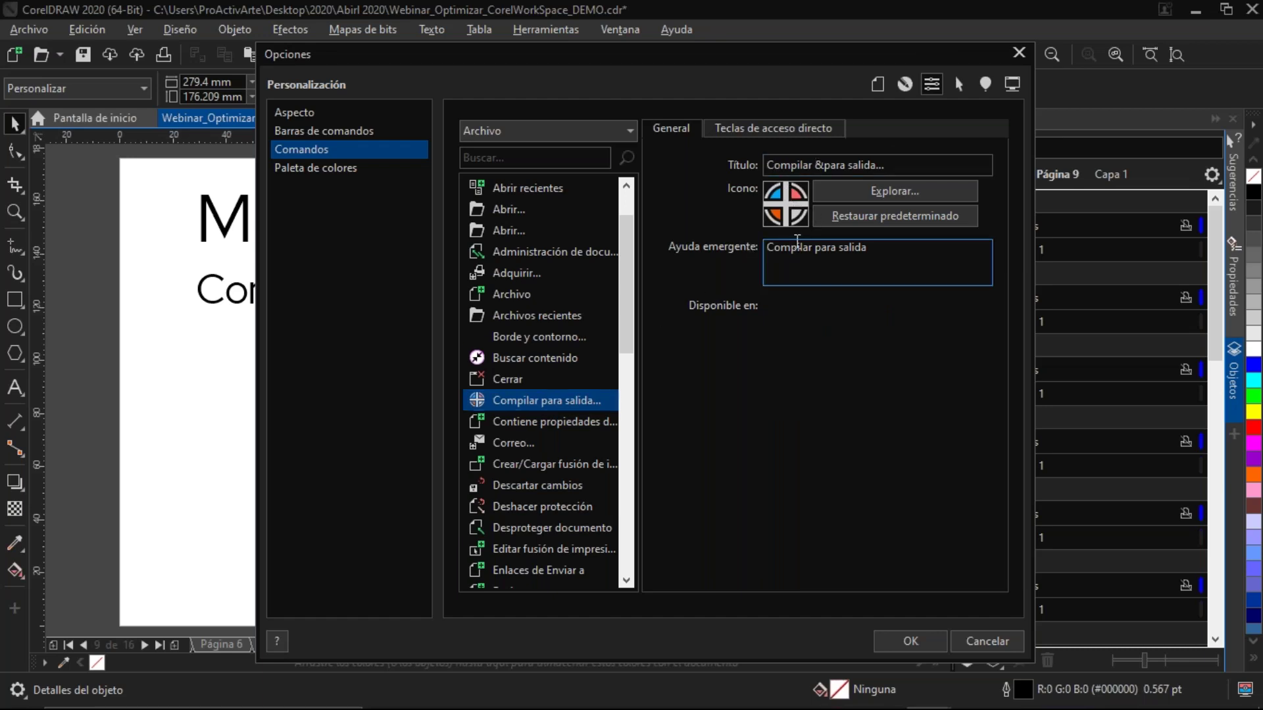
click(753, 131)
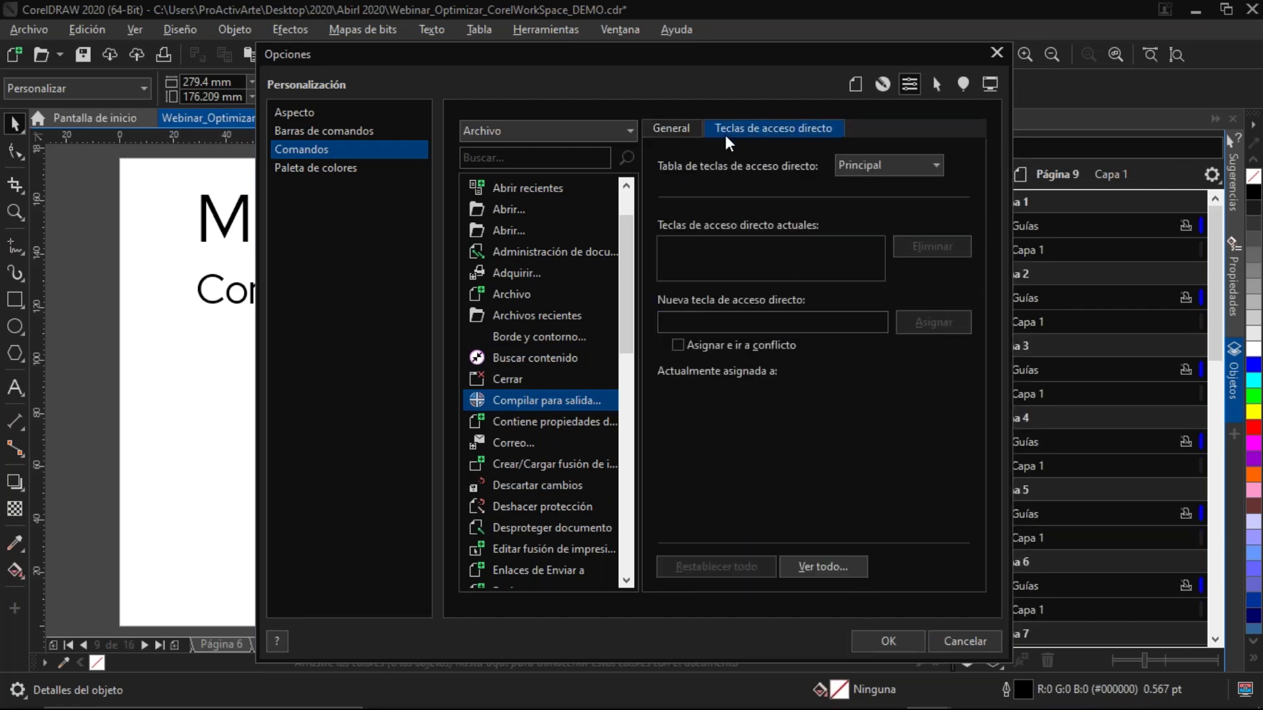
Add Compilar para salida to the Archivo menu between Imprimir and Presentación preliminar, accept the options and check the menu
click(484, 402)
drag(484, 406, 54, 501)
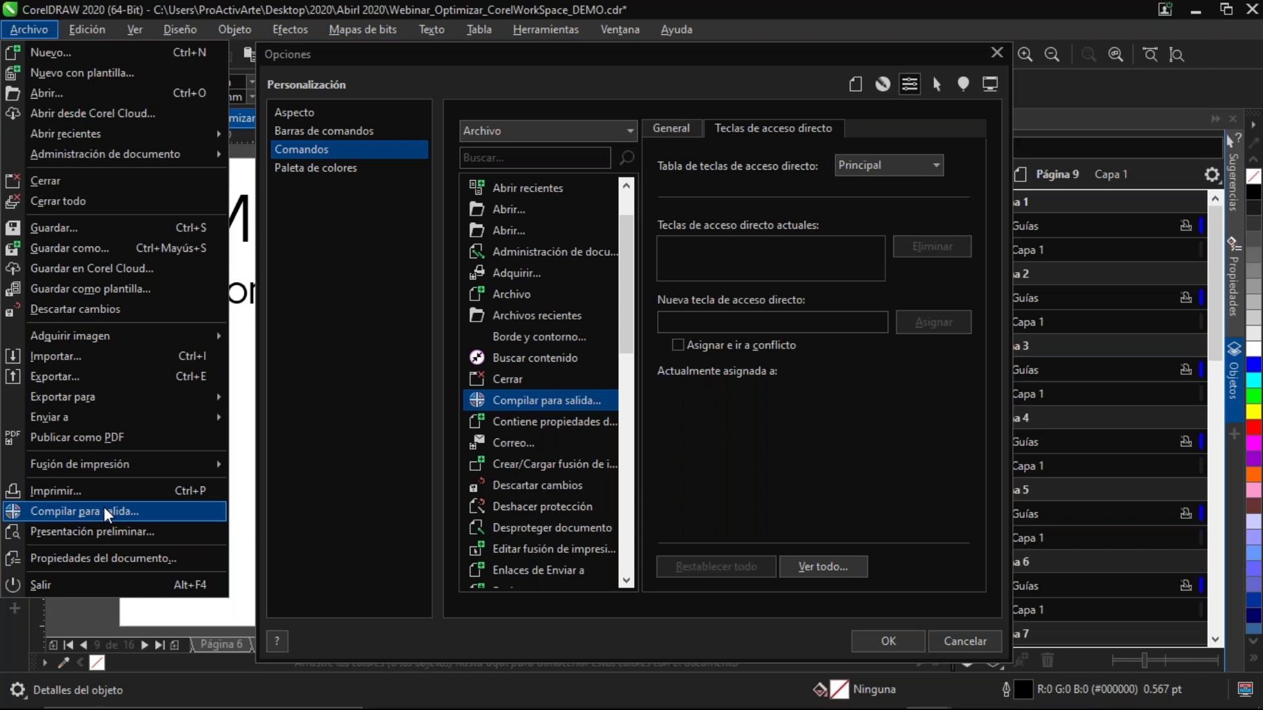
click(166, 625)
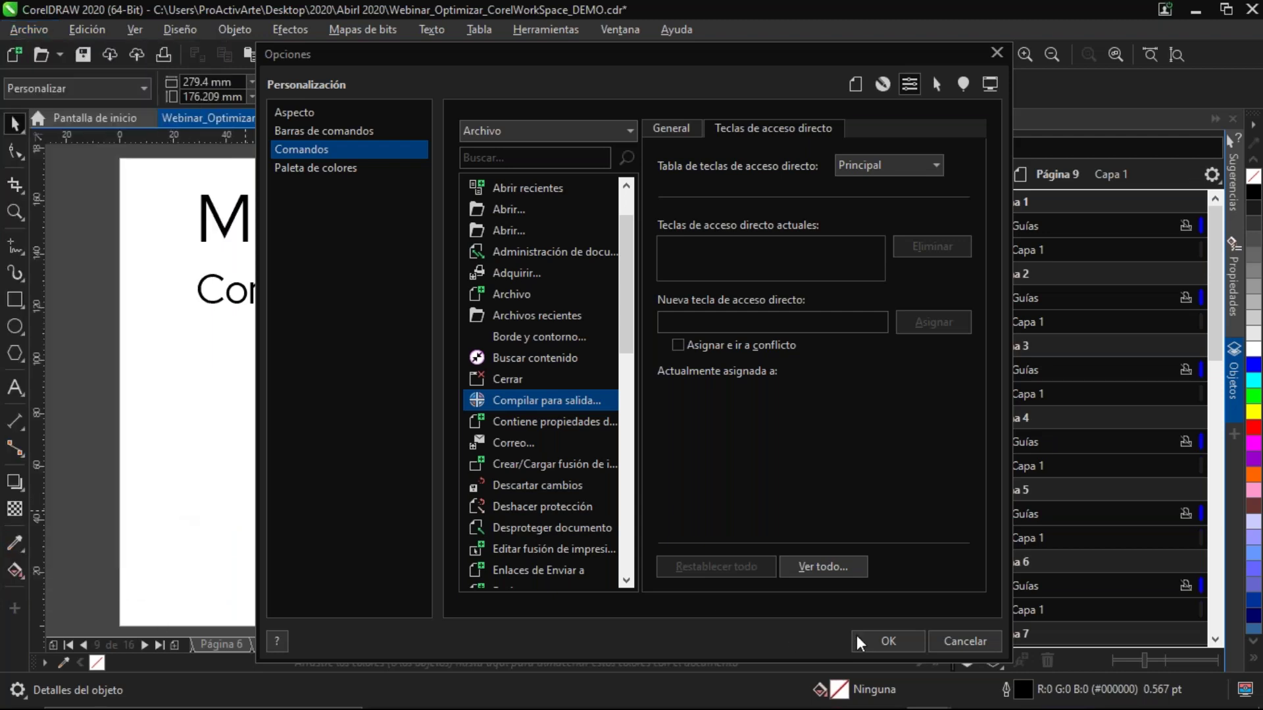
click(889, 641)
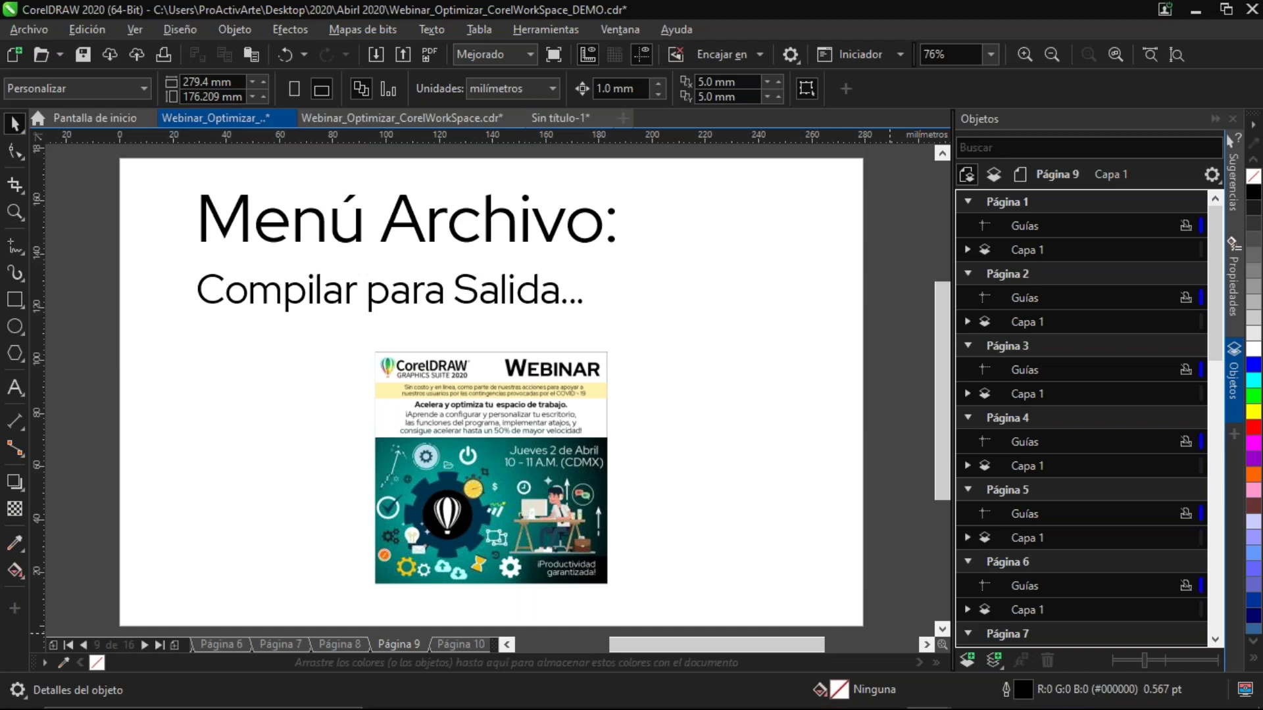
click(26, 30)
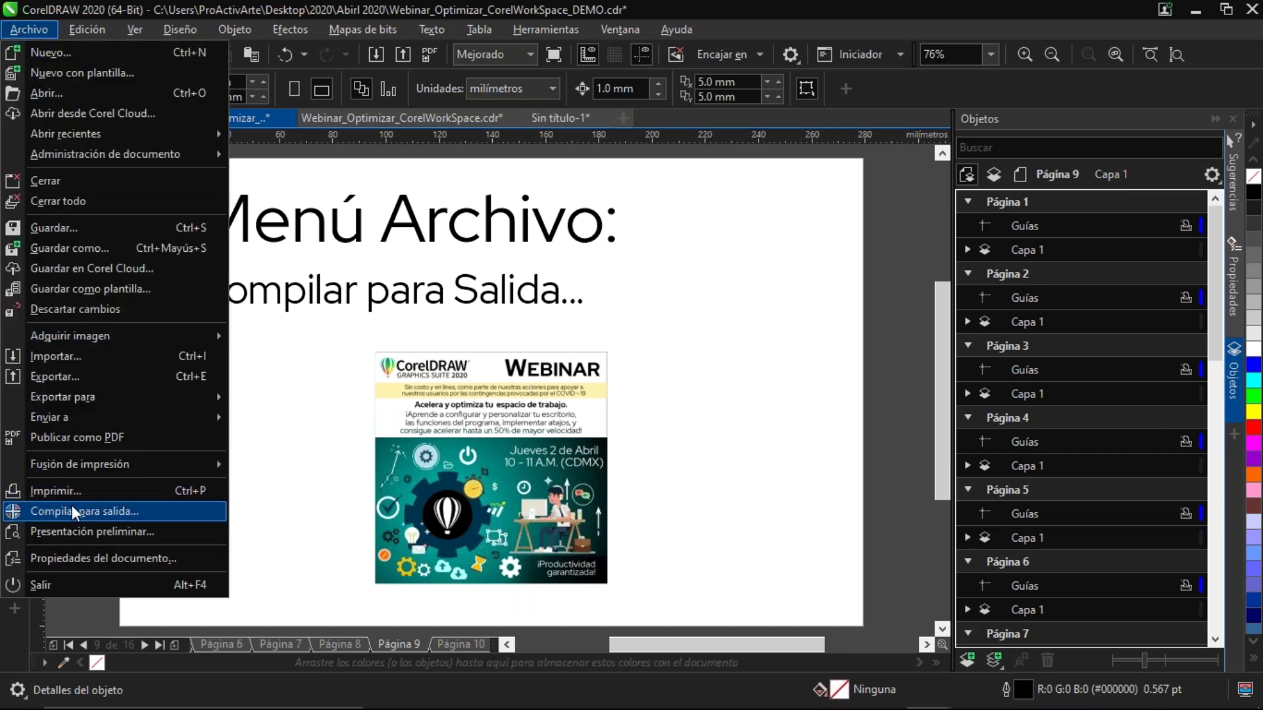
click(285, 451)
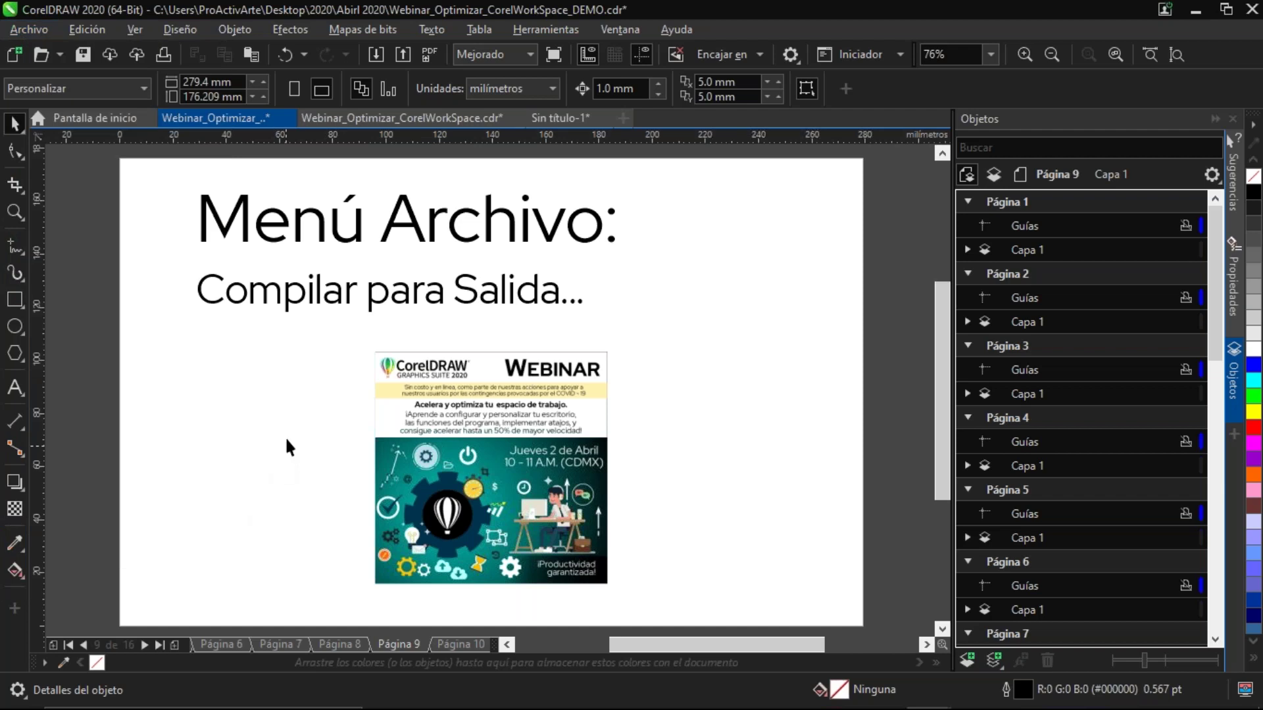
Start Compilar para salida for the Webinar_Optimizar_CorelWorkSpace.cdr document, automatically gathering all associated files
click(451, 121)
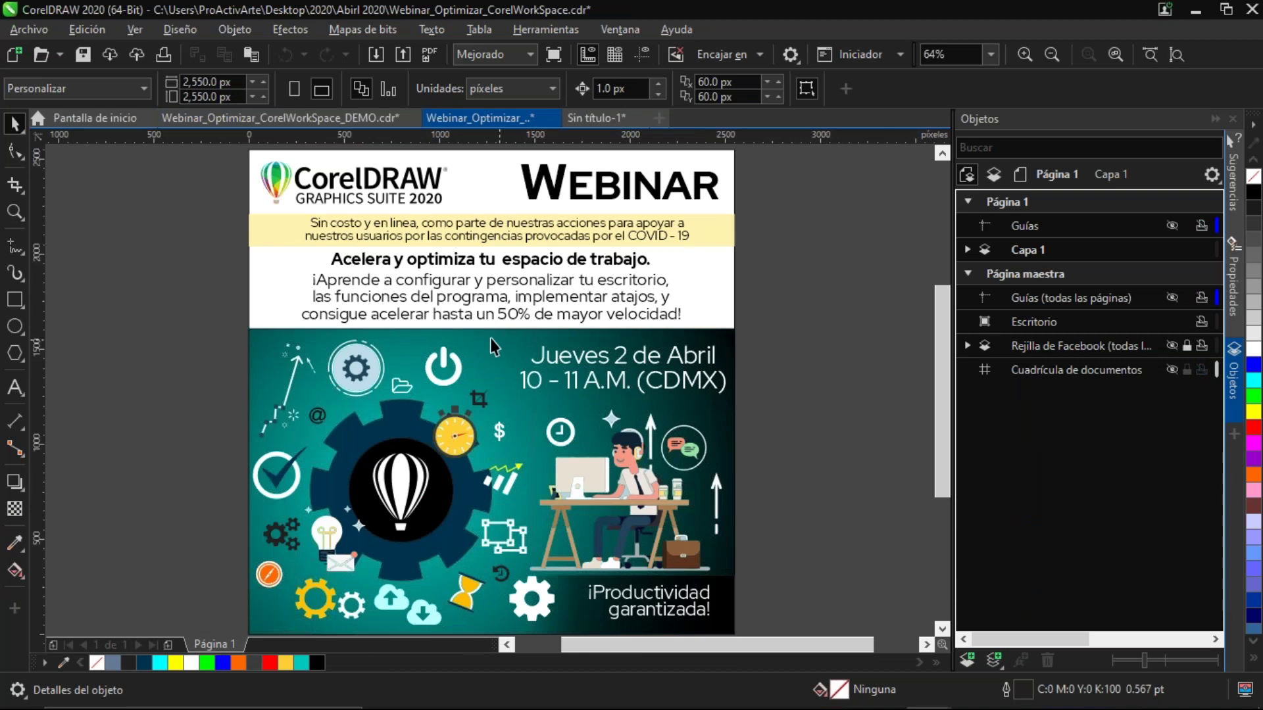
click(38, 29)
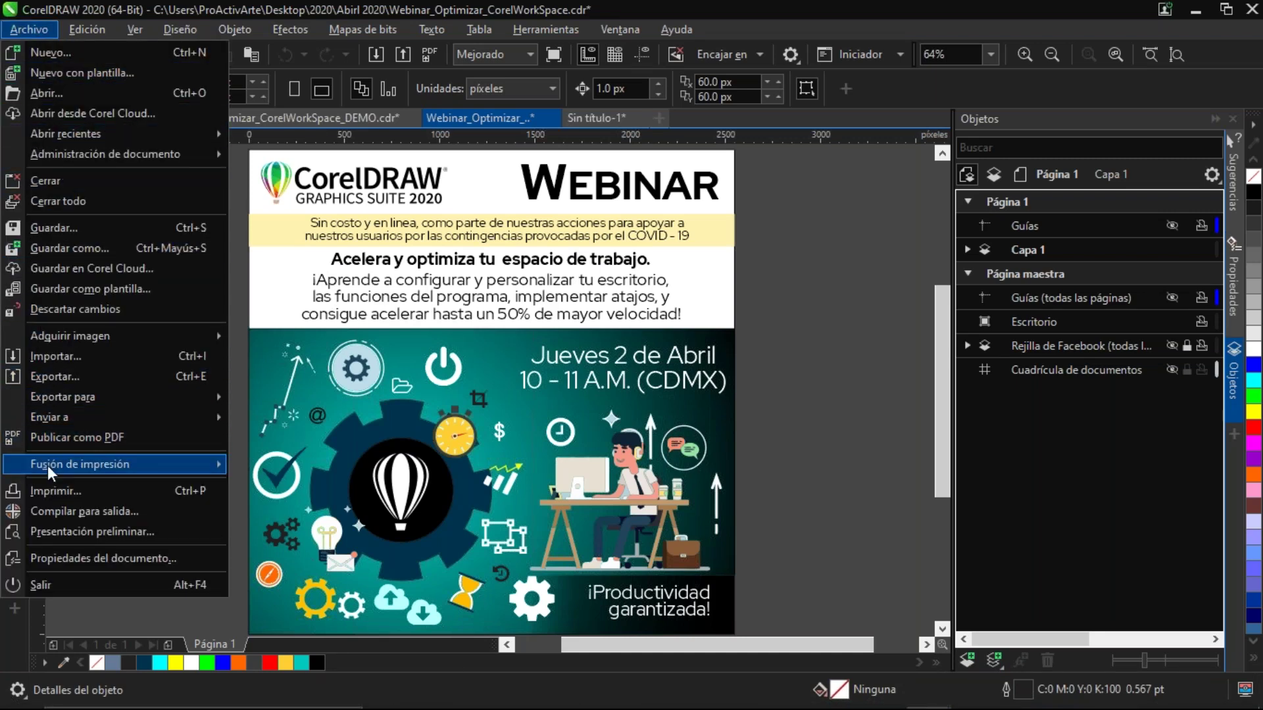
click(63, 513)
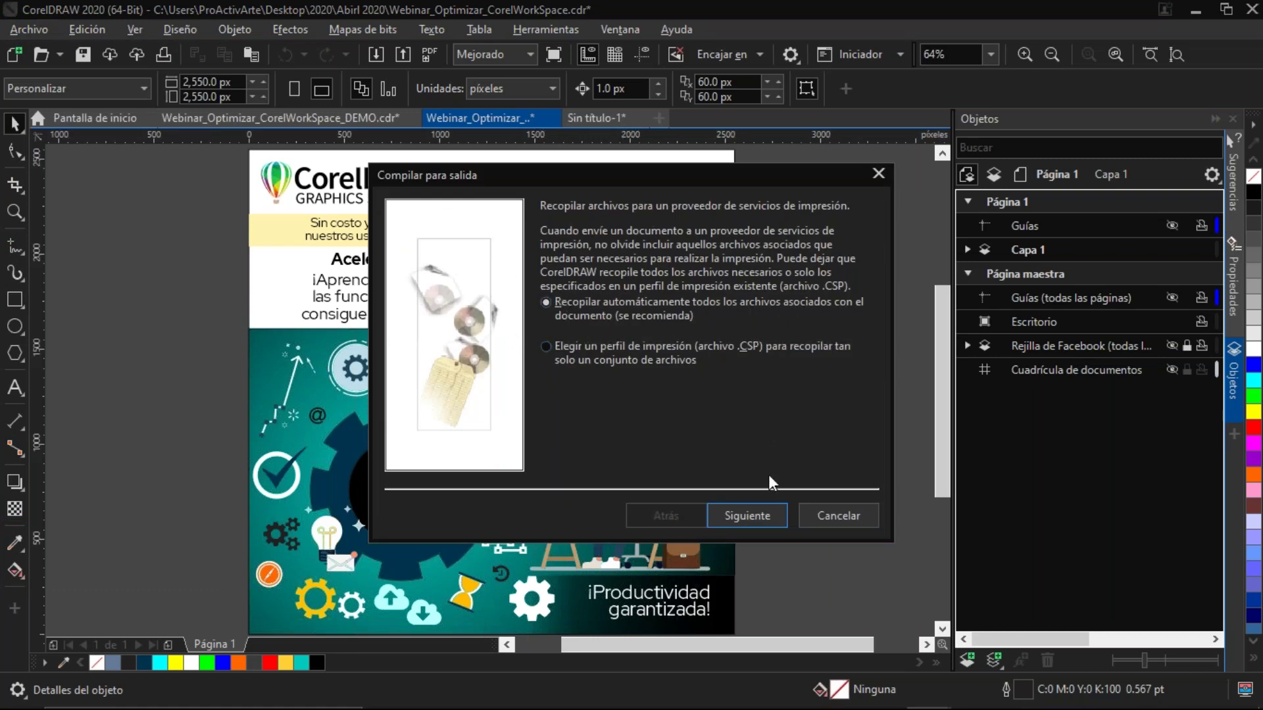
click(760, 515)
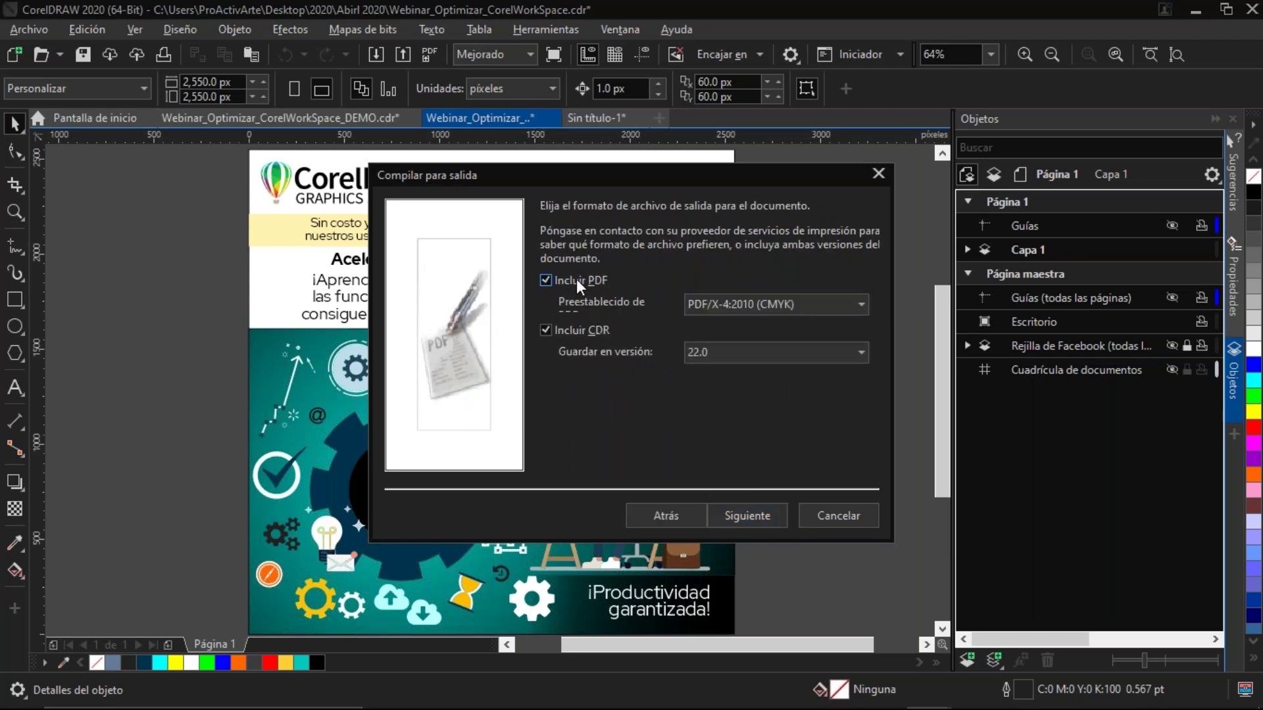
Review the output formats, keep the PDF/X-4:2010 (CMYK) preset and CDR version 22.0, and proceed to the fonts page
click(747, 303)
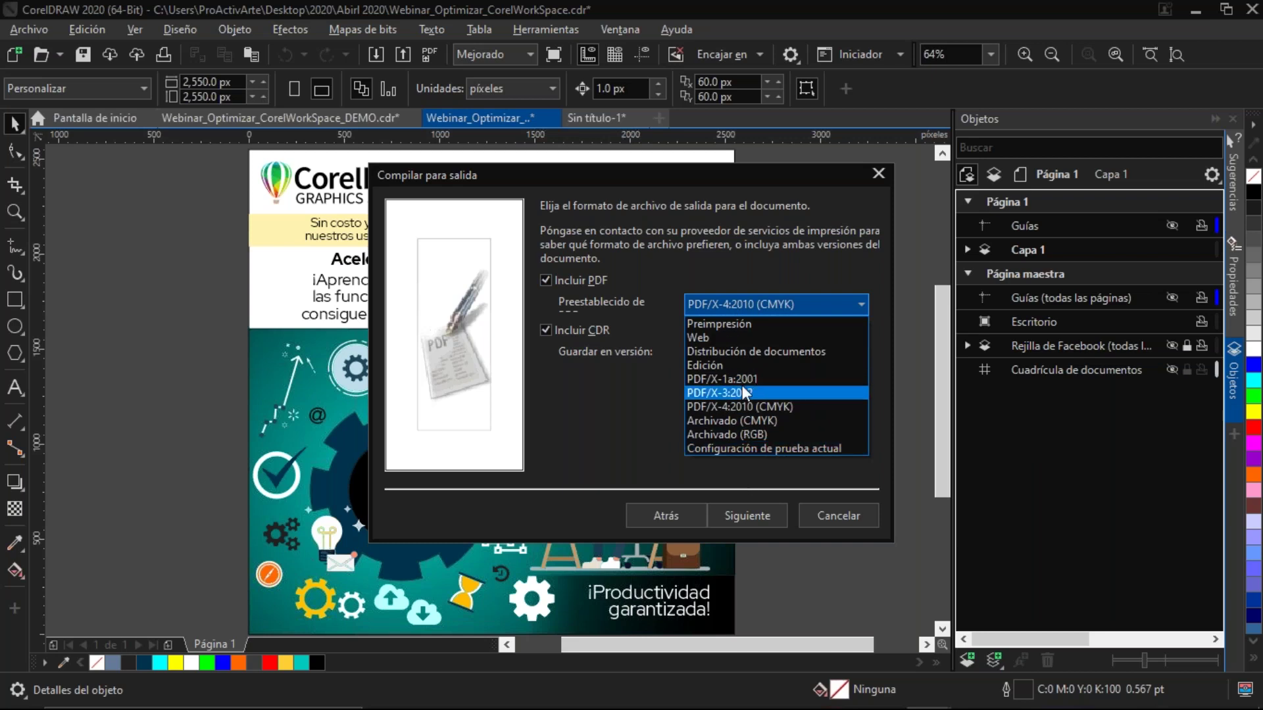
click(698, 263)
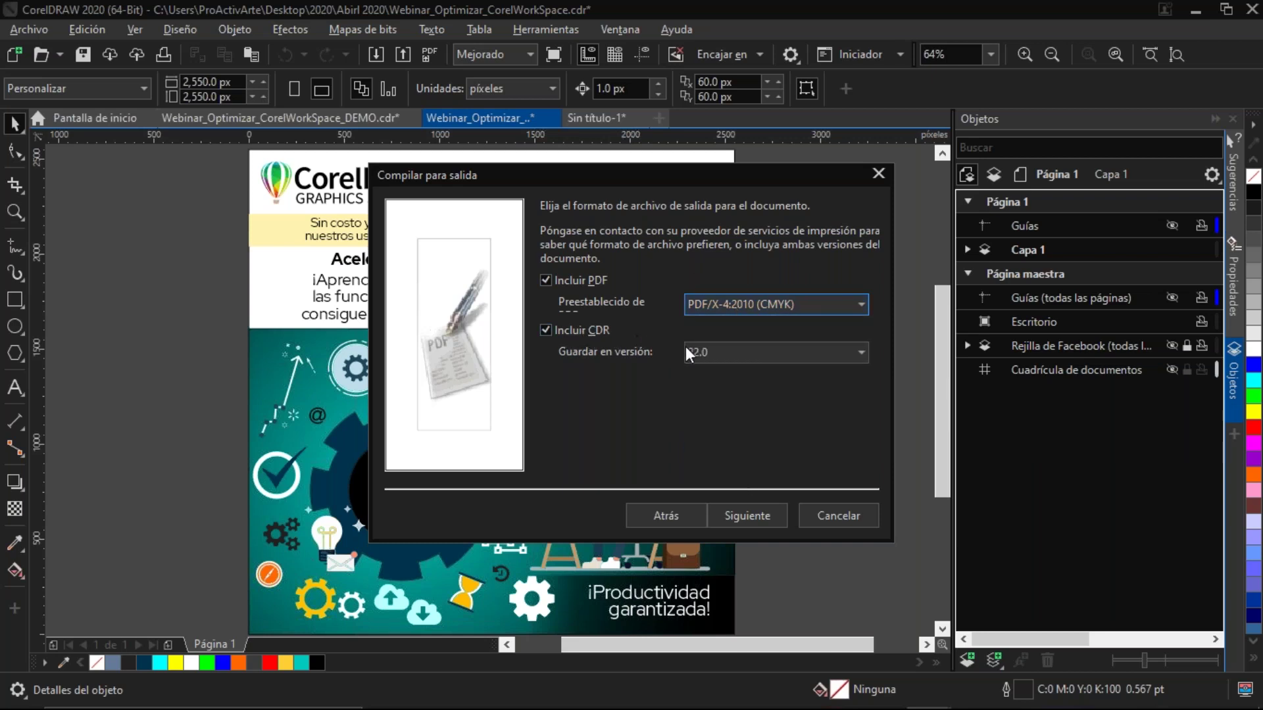
click(728, 355)
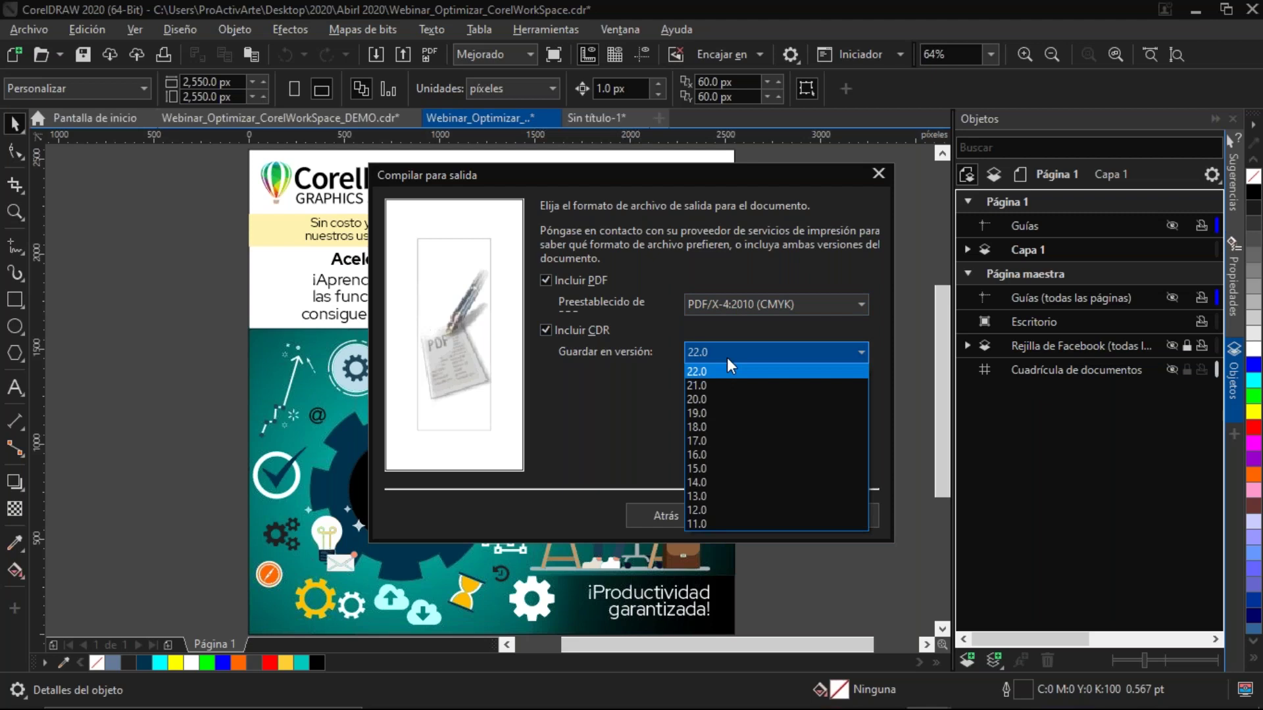
click(728, 358)
click(748, 514)
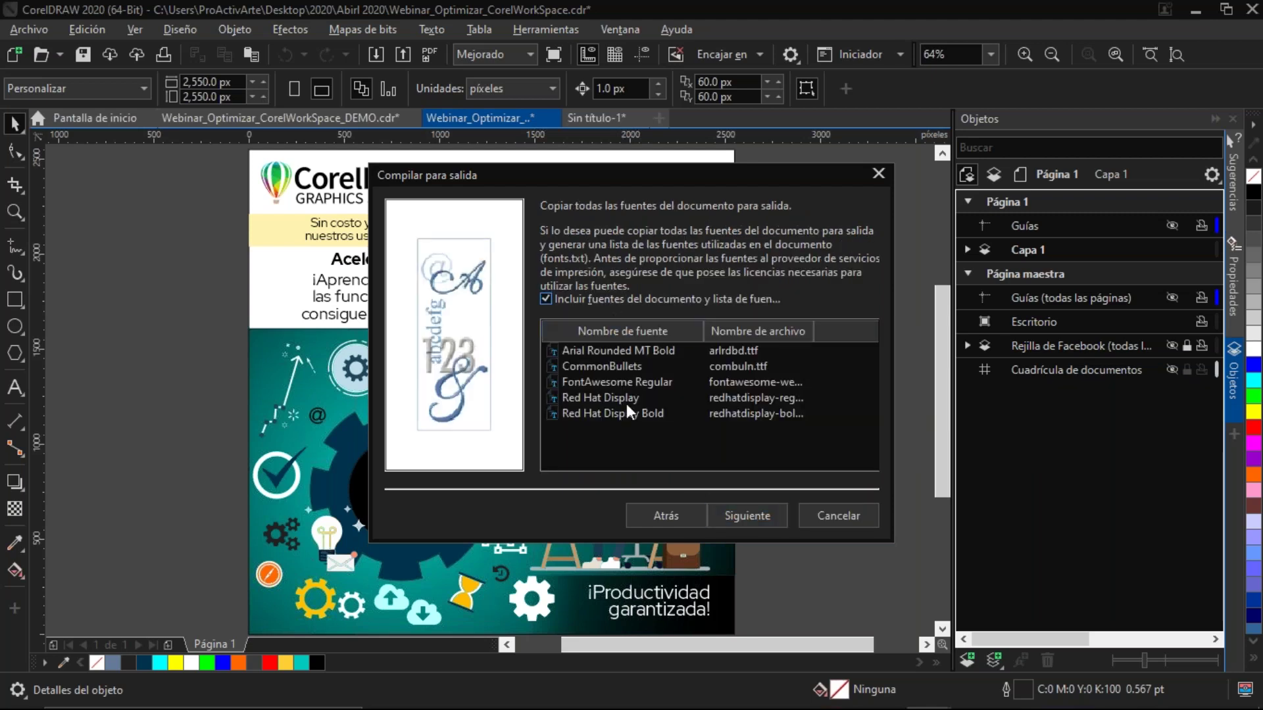
Keep document fonts and color profiles included and compile the output as a compressed folder in Escritorio\2020\Abirl 2020\Webinars
click(755, 517)
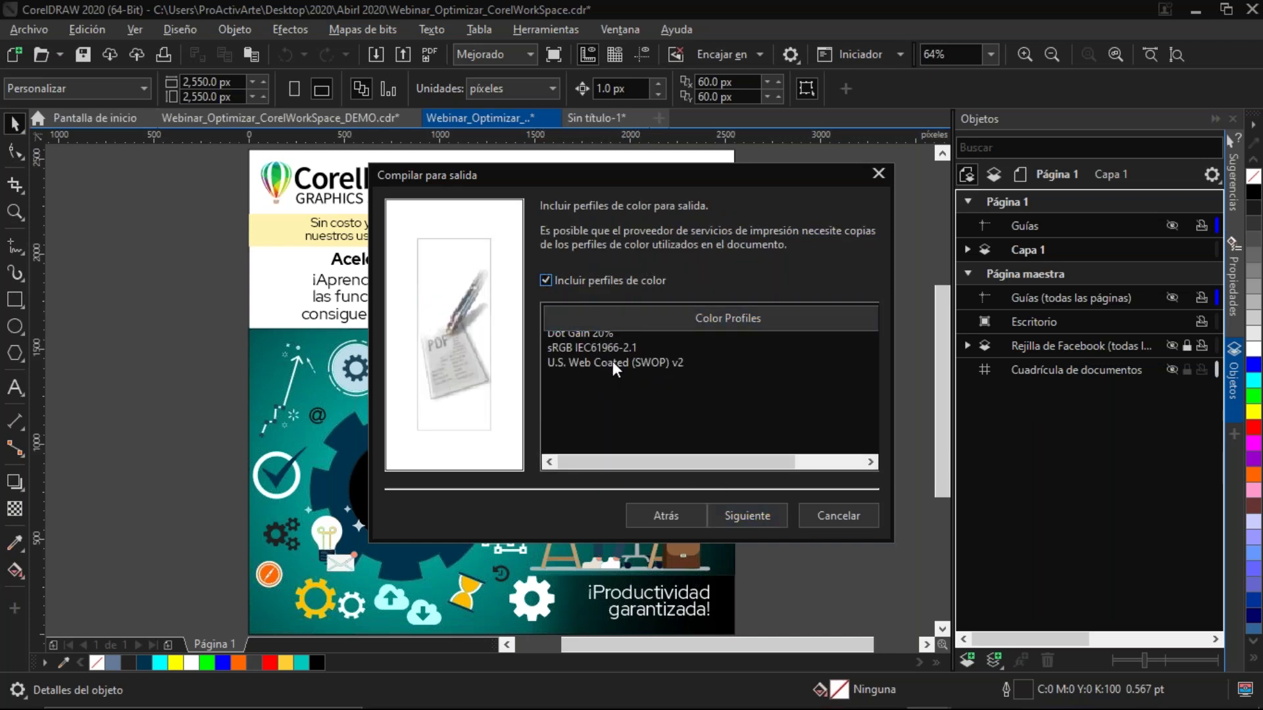
click(750, 515)
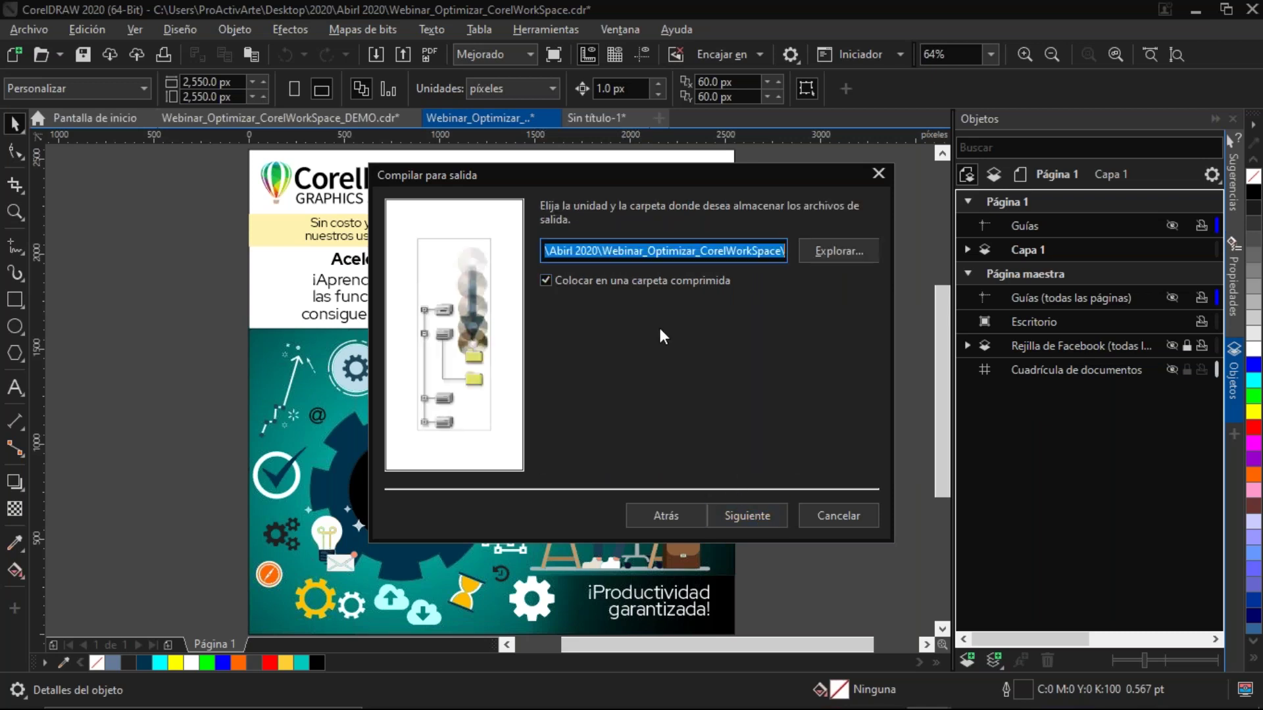
click(839, 252)
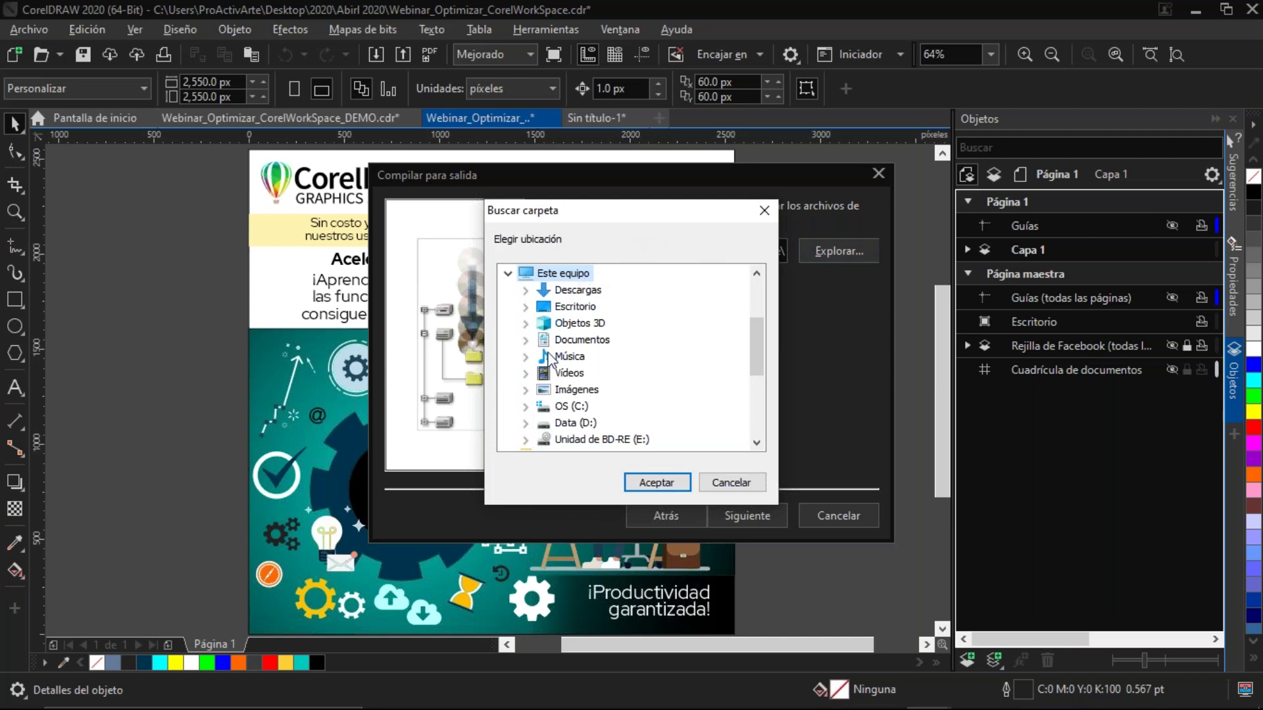
click(526, 308)
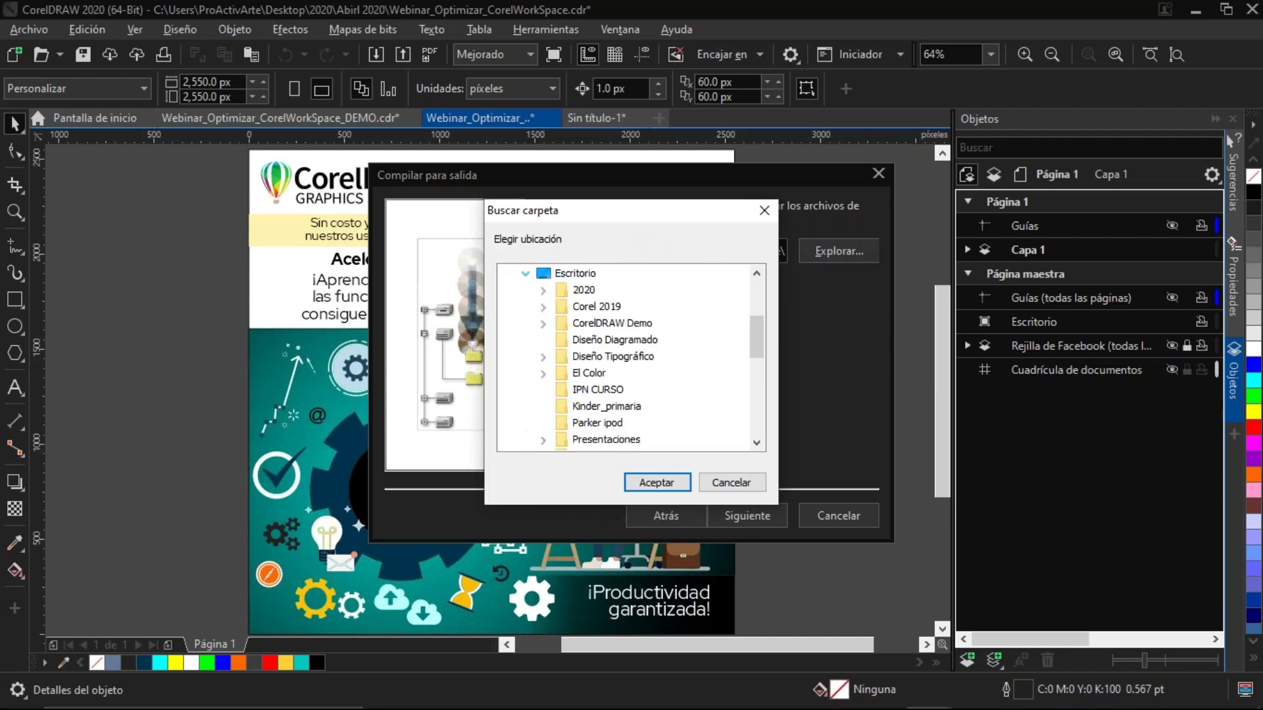
click(544, 291)
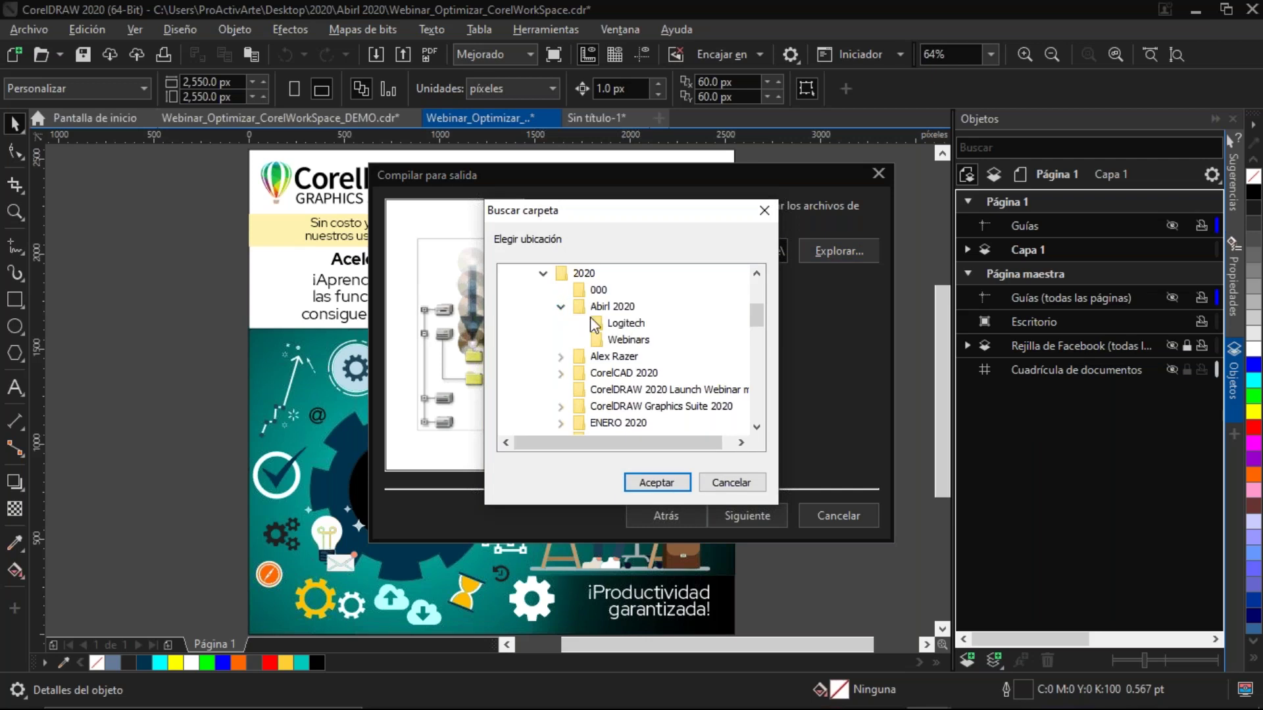
click(617, 341)
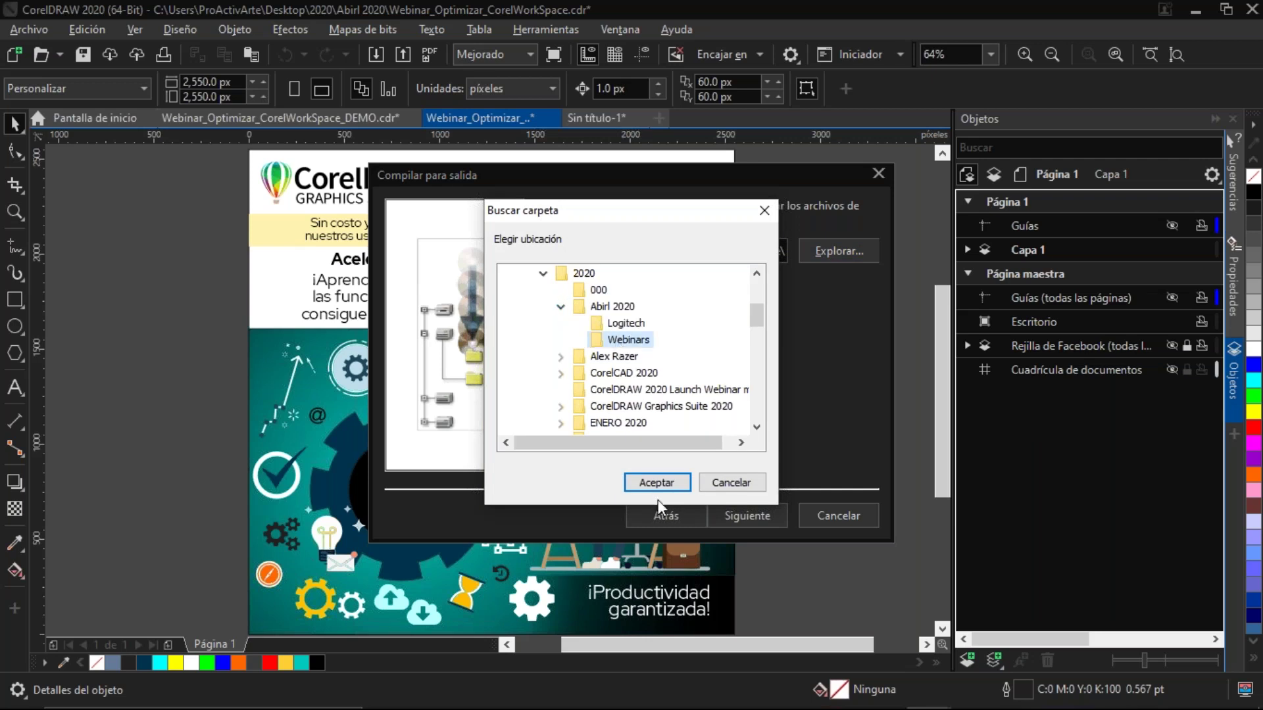
click(666, 484)
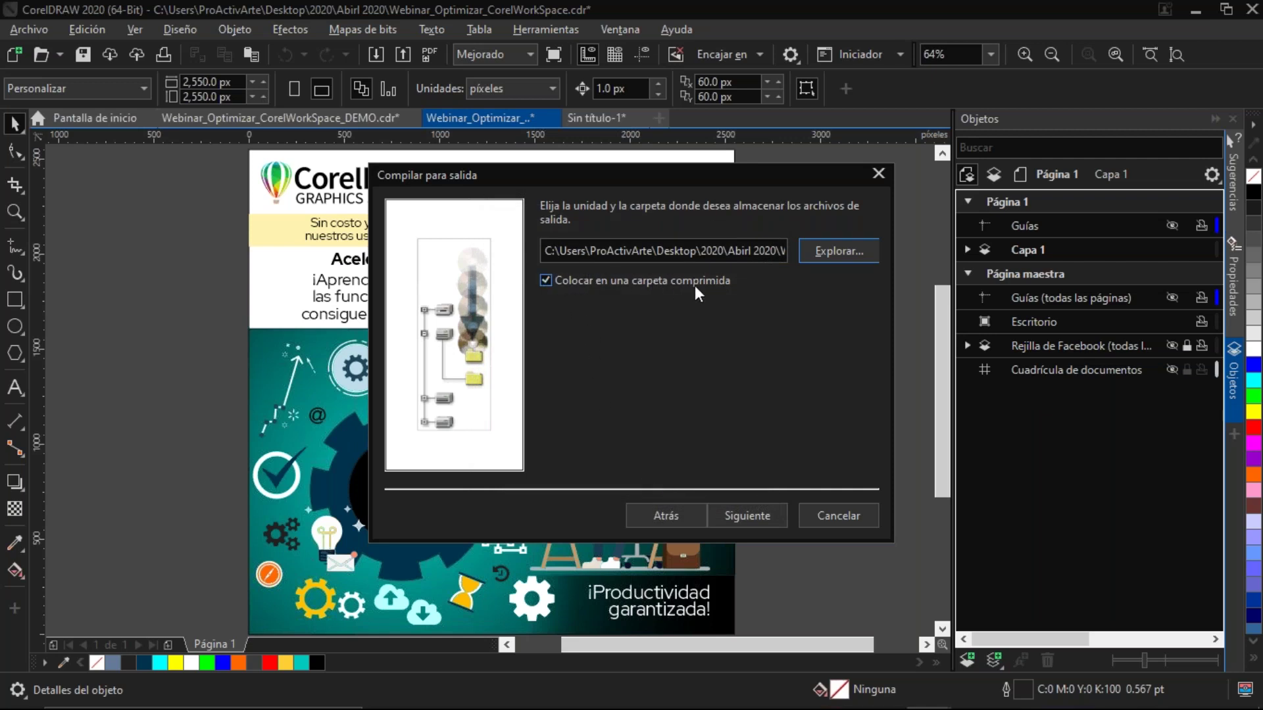
click(754, 517)
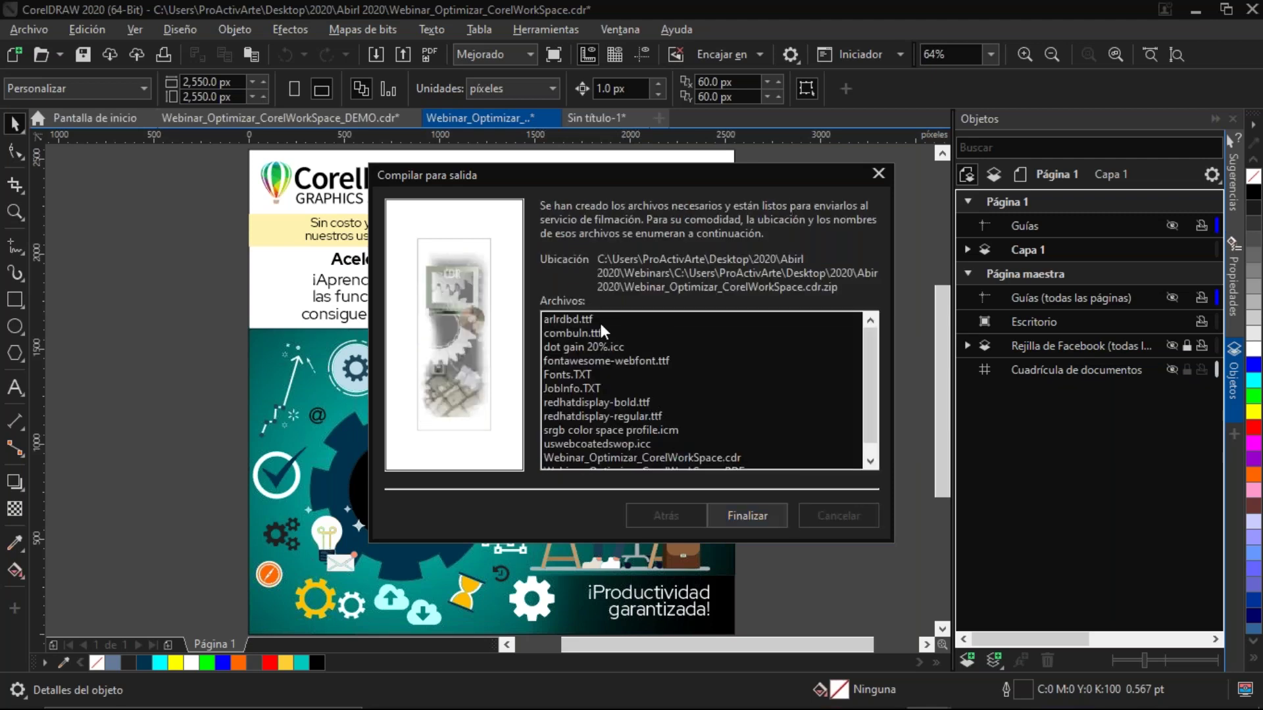
click(751, 515)
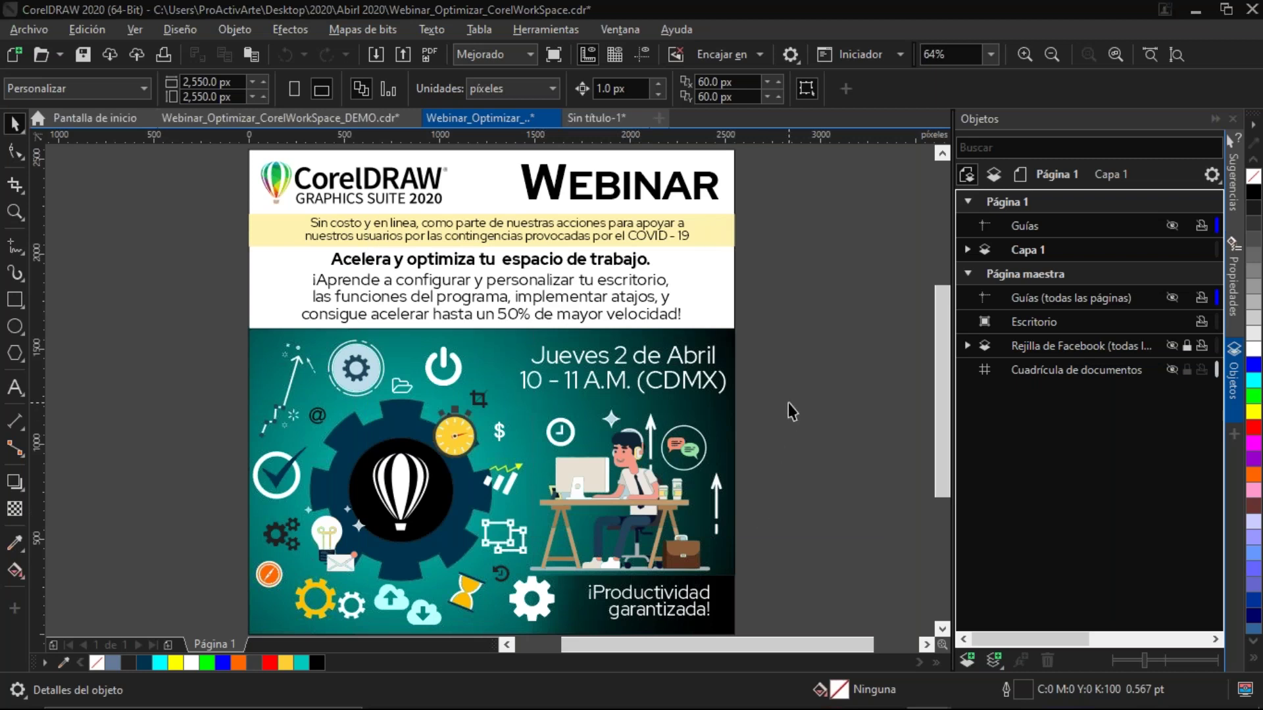
Switch to File Explorer and open Webinar_Optimizar_CorelWorkSpace.zip from the Webinars folder inside Abirl 2020
key(super+e)
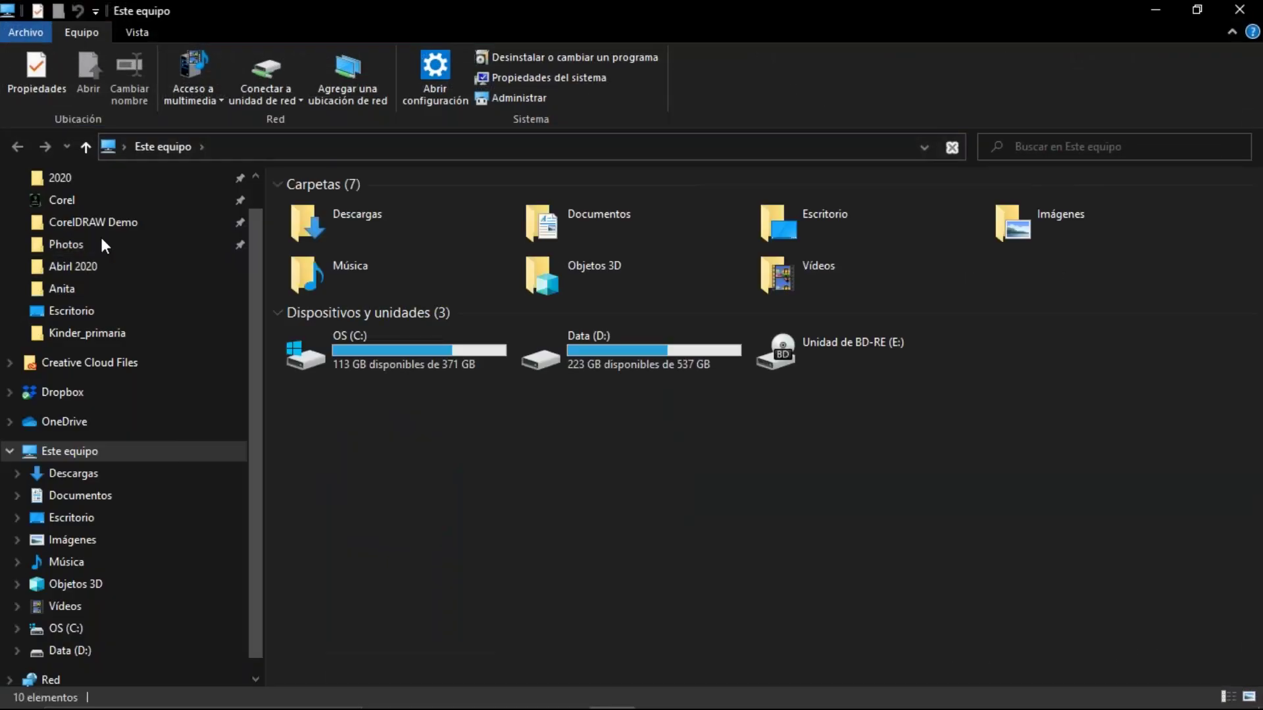
click(68, 267)
click(513, 242)
double_click(724, 296)
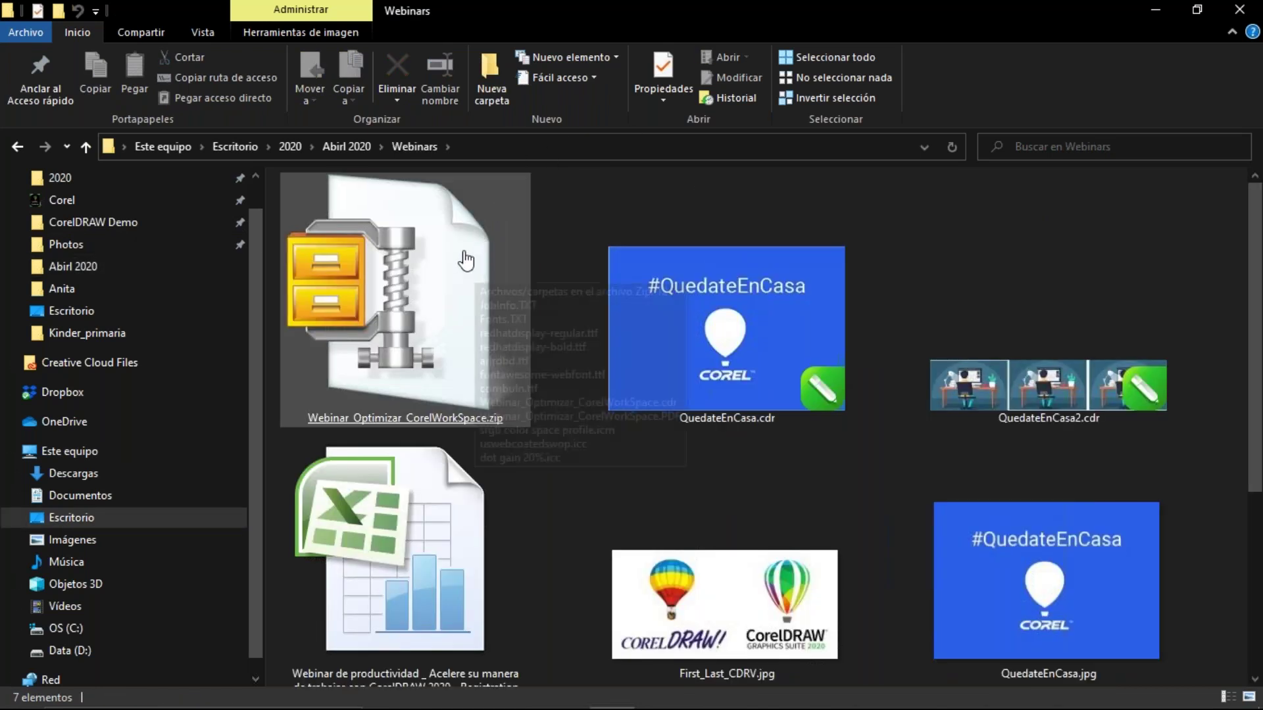
click(466, 292)
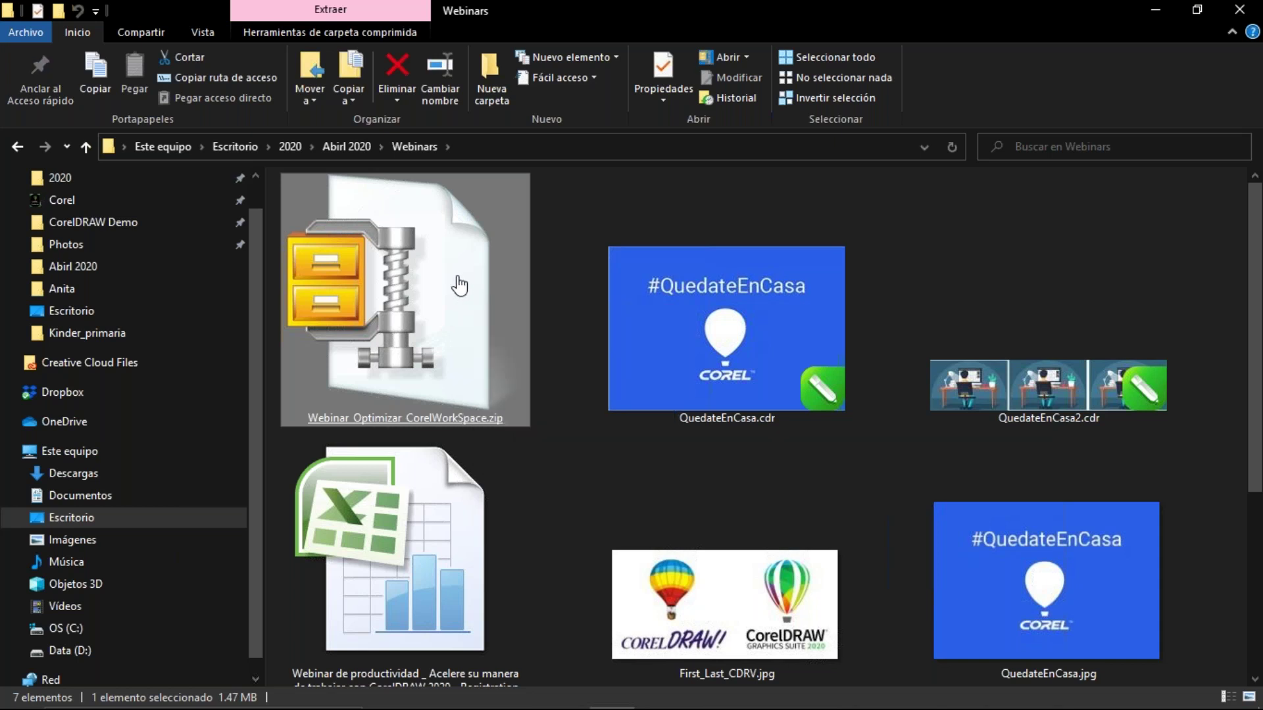
double_click(459, 285)
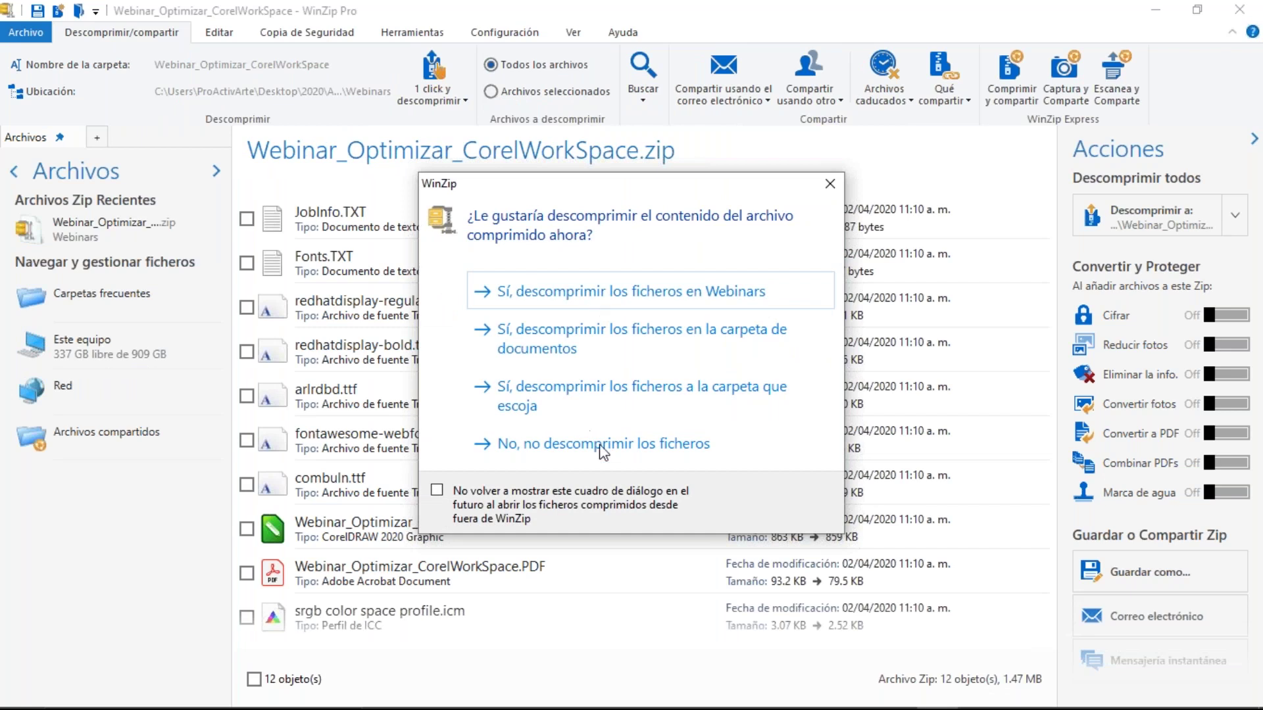
Decline extracting the archive, review its packaged fonts, documents and color profiles in WinZip, and close it
click(649, 442)
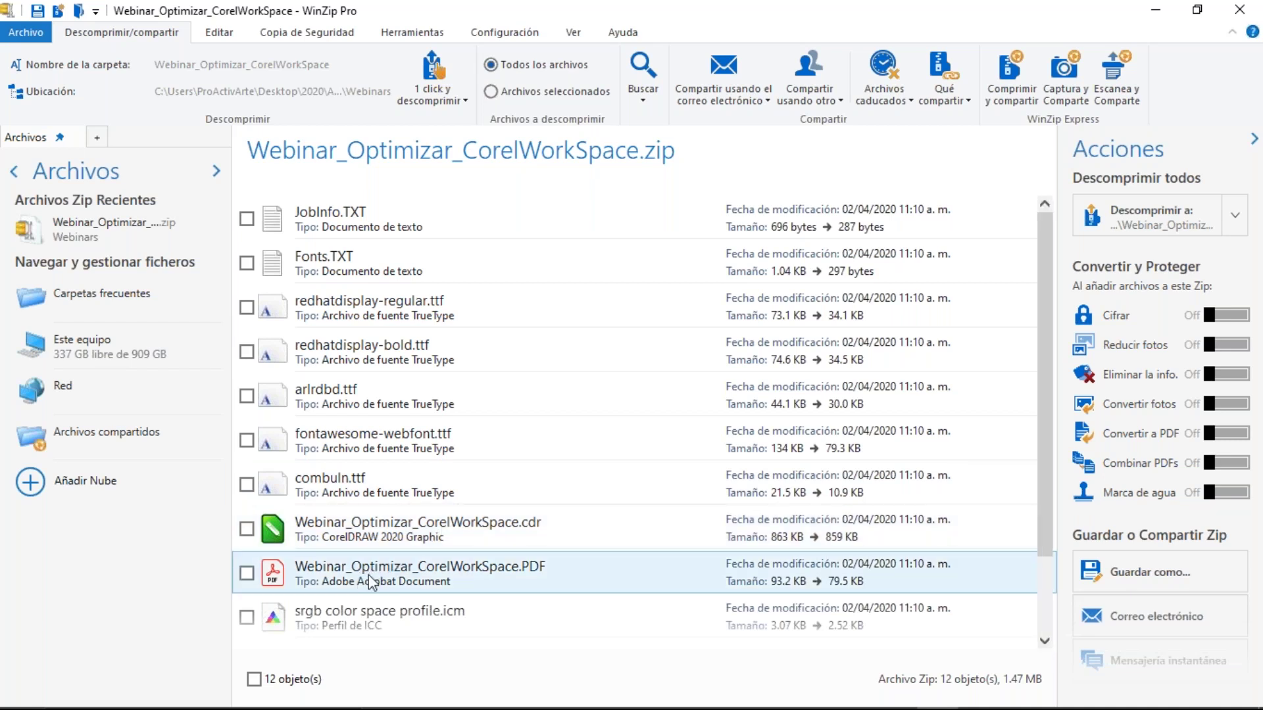
scroll(368, 575, down, 2)
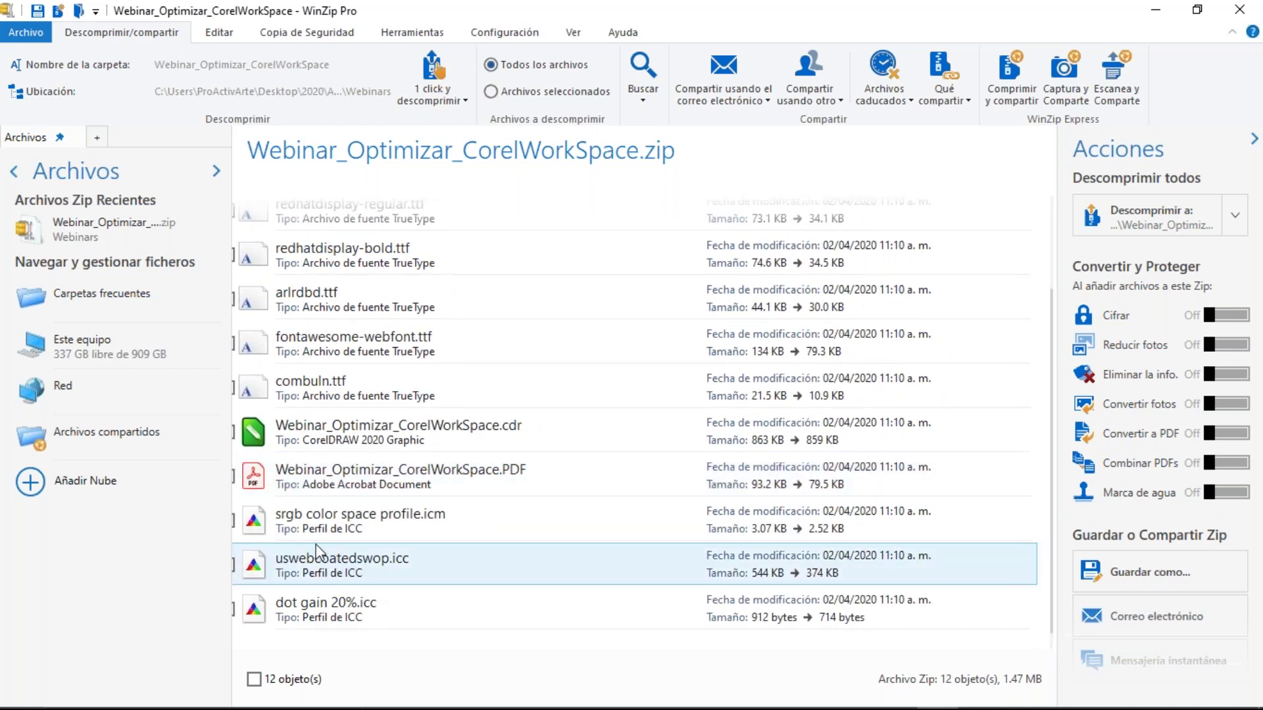
click(1252, 13)
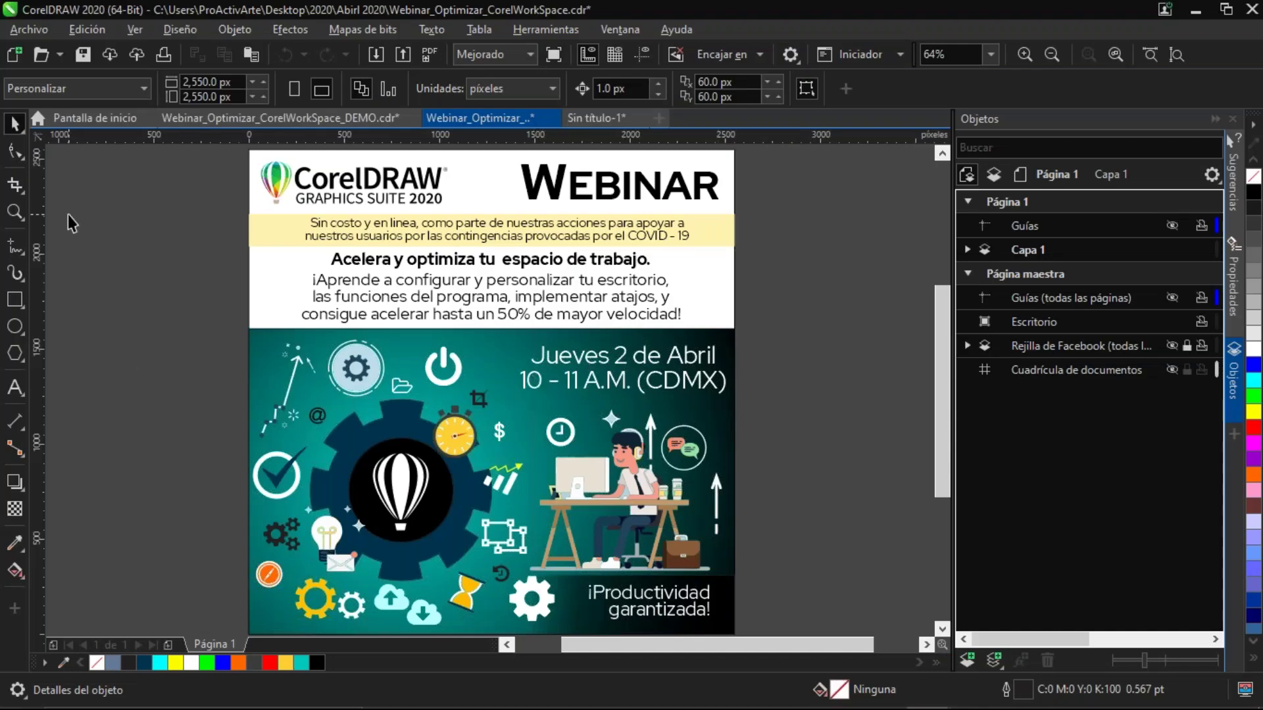
Return to CorelDRAW's Webinar_Optimizar_CorelWorkSpace_DEMO.cdr document, advance to page 10 and review the Edición commands
click(303, 117)
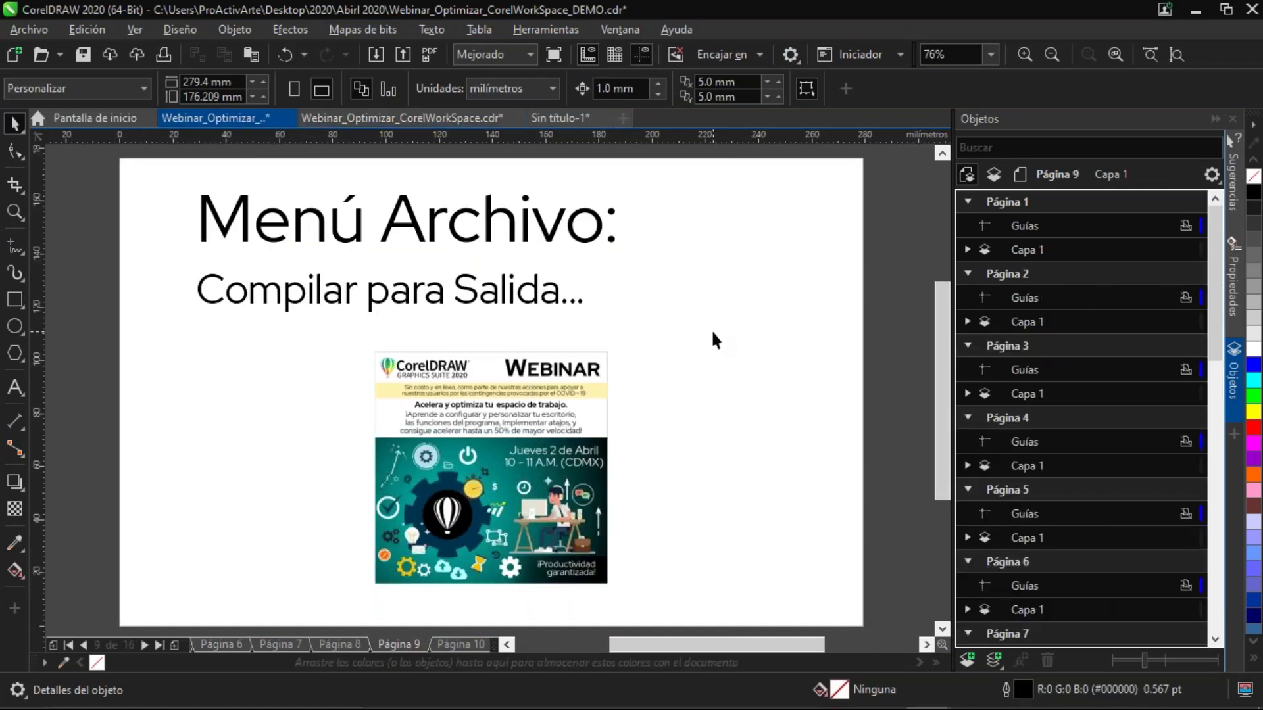
key(Page_Down)
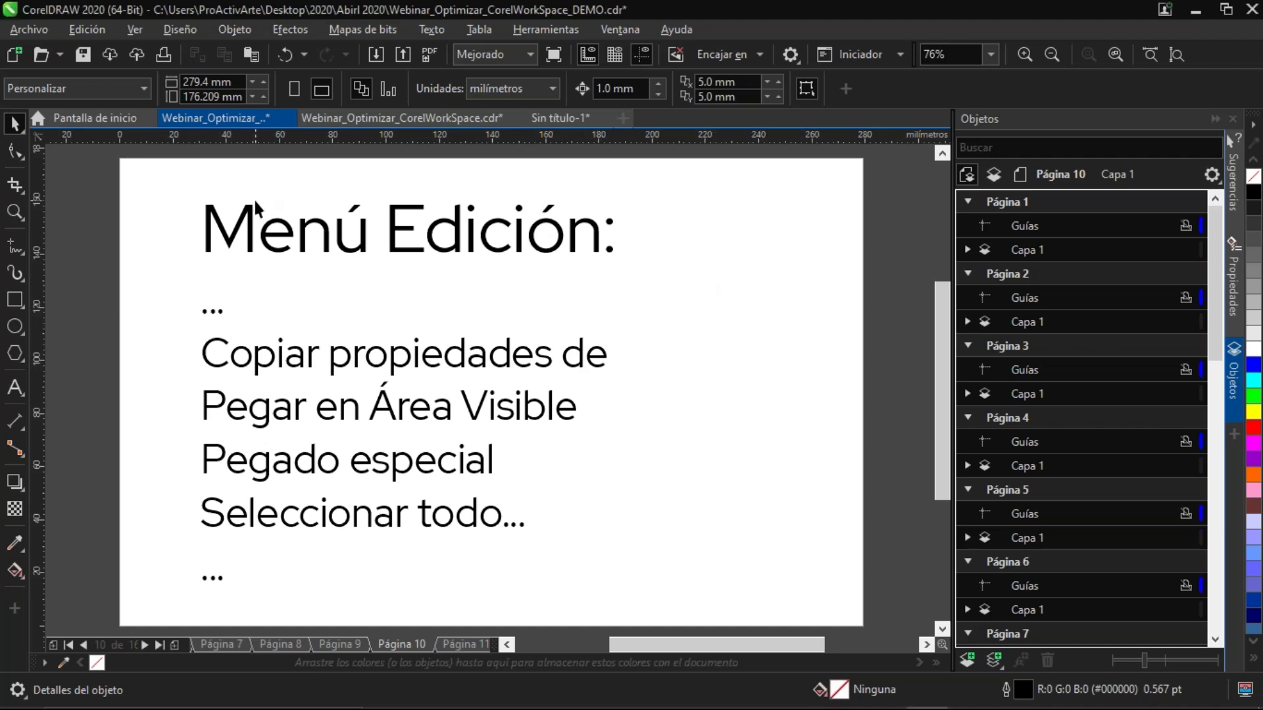
click(90, 39)
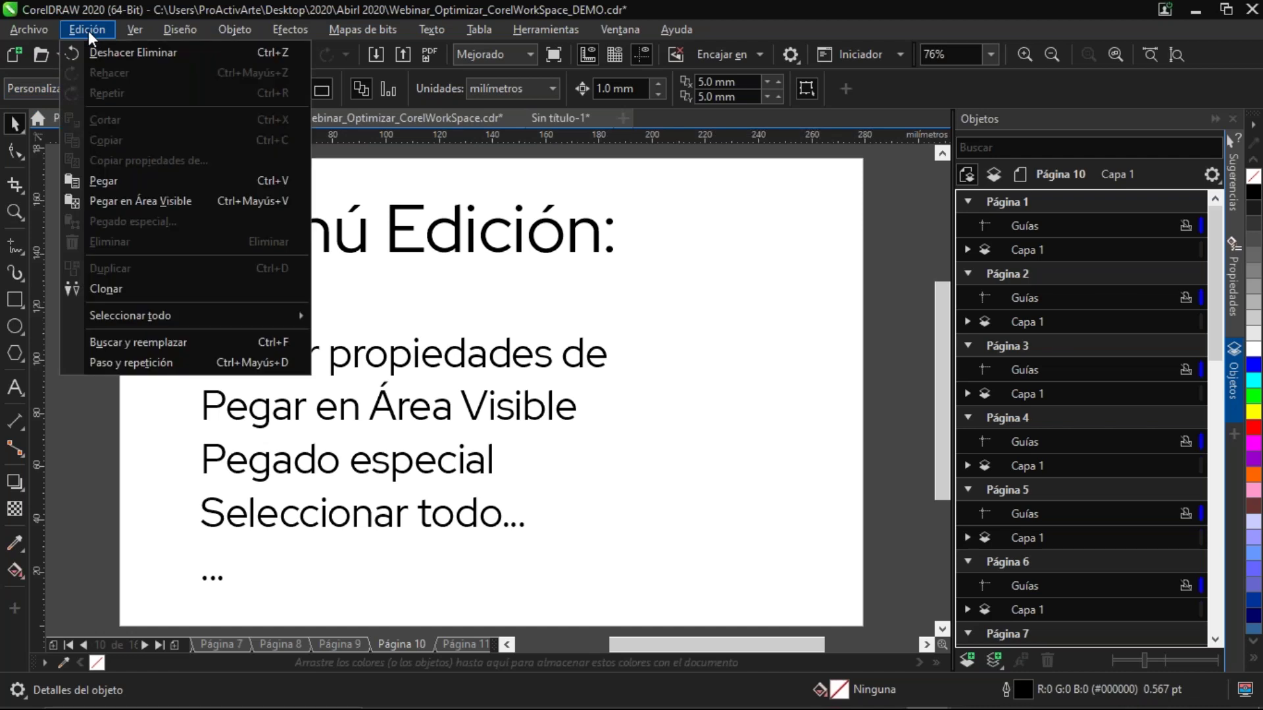
click(165, 52)
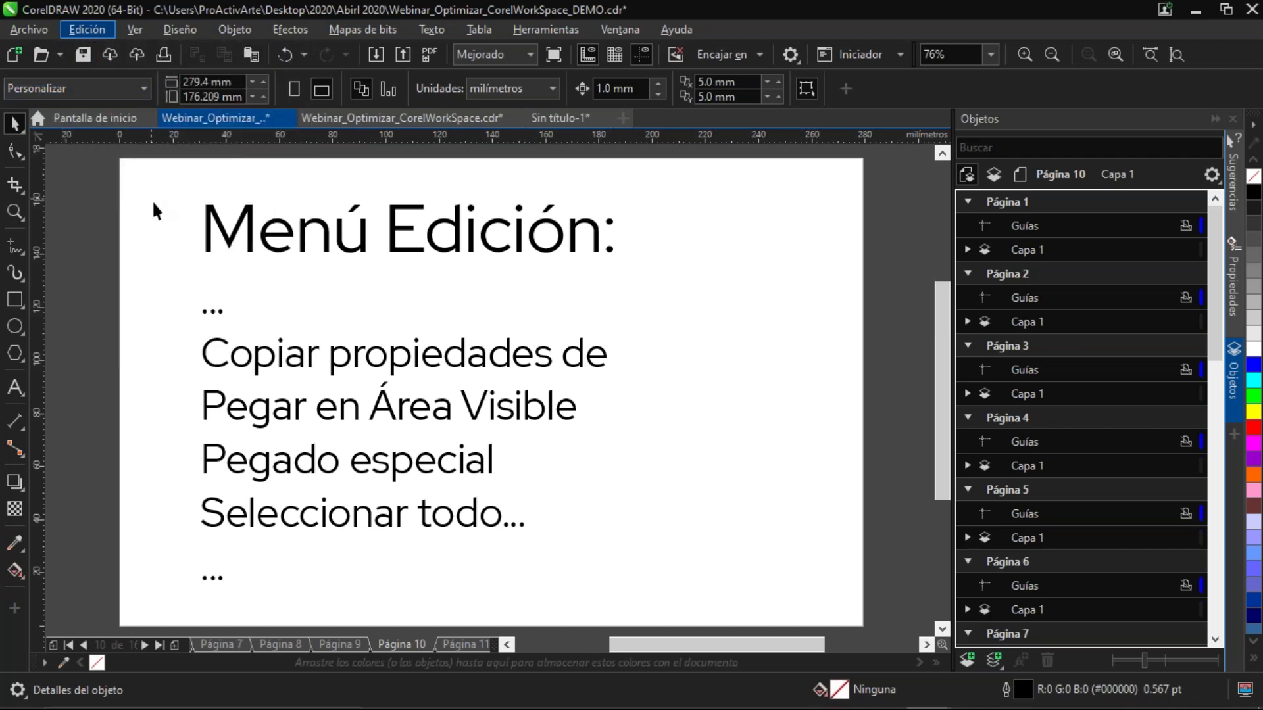
click(87, 30)
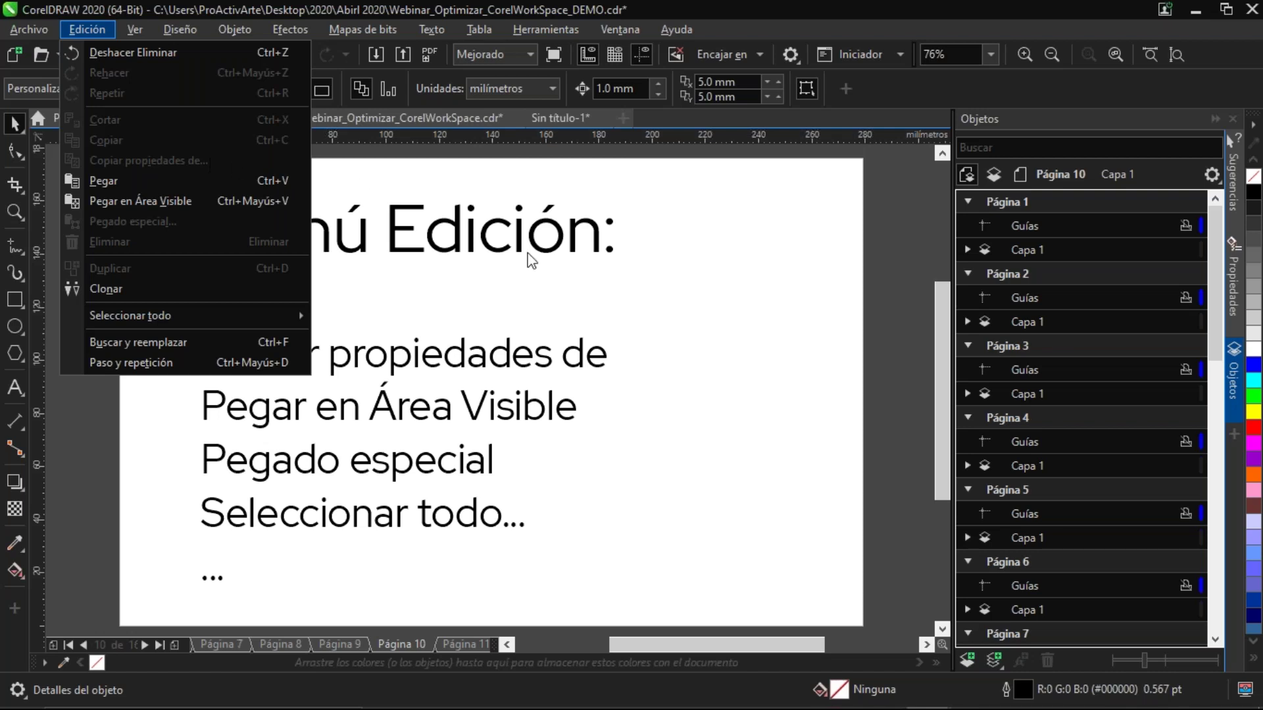
click(641, 296)
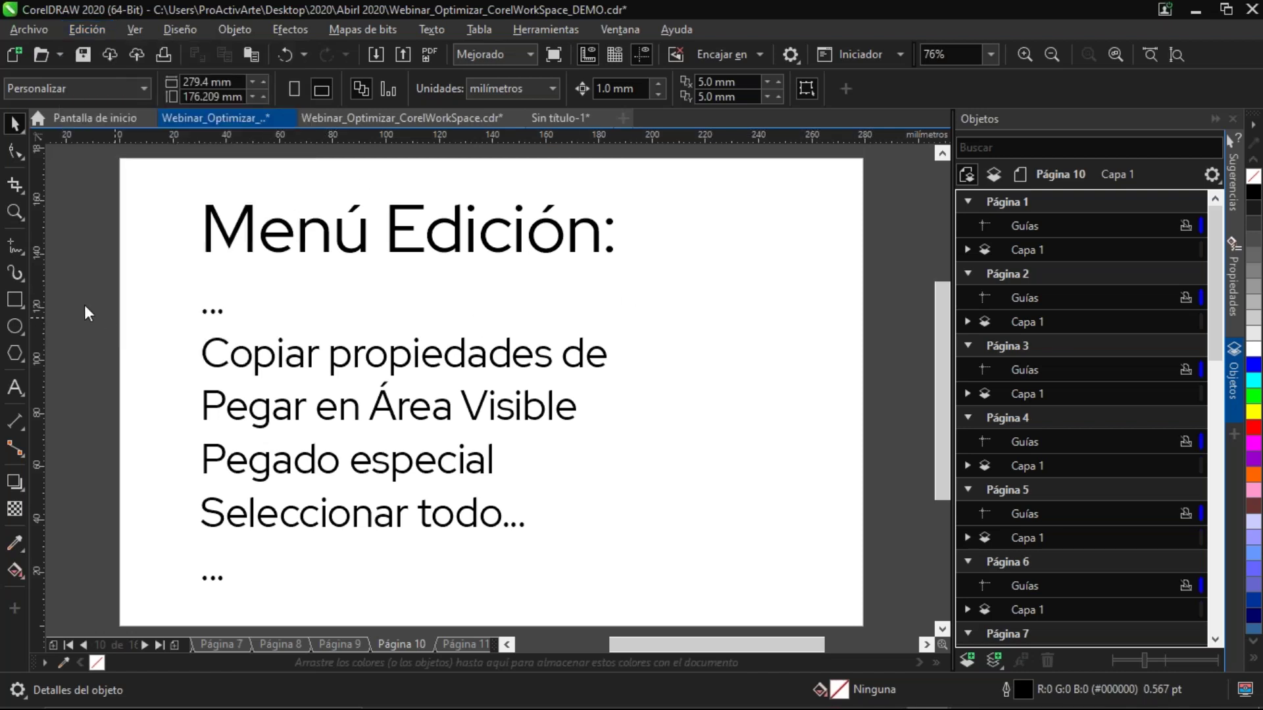
Add the artistic text "Corel" in 24 pt Arial beside the list's lower lines on page 10 and leave it selected
click(15, 388)
click(661, 488)
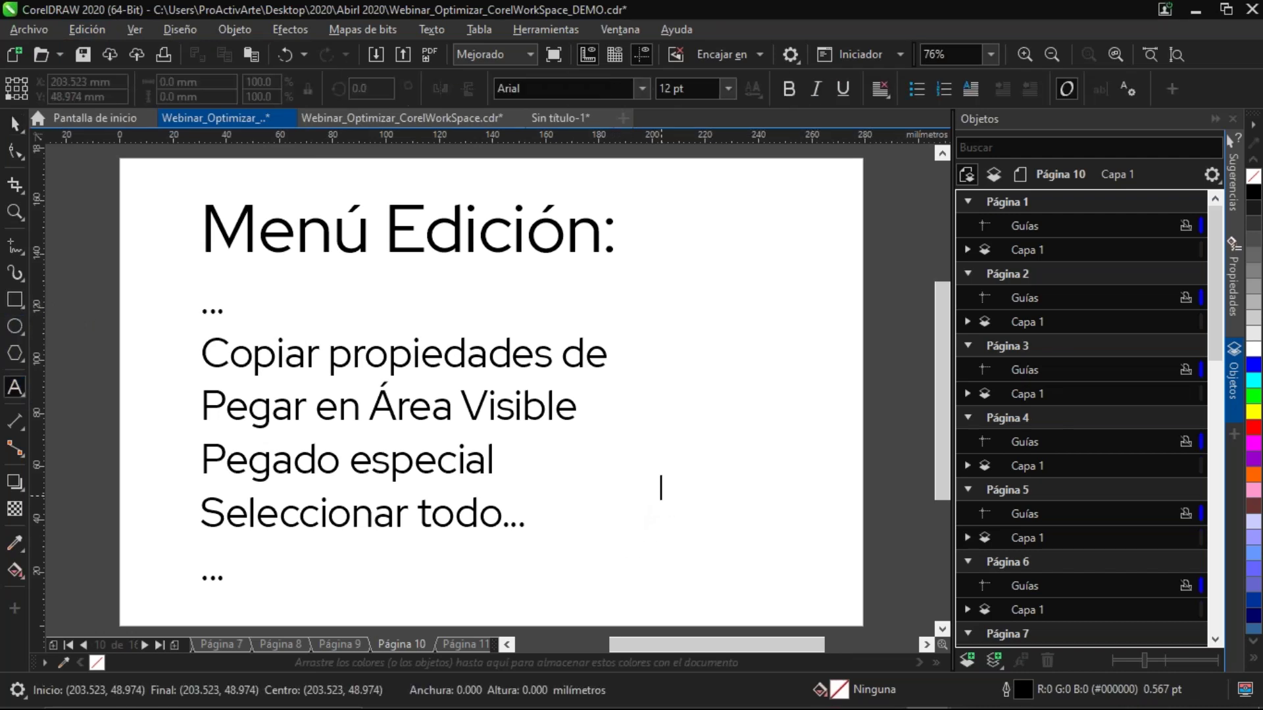
text(Corel)
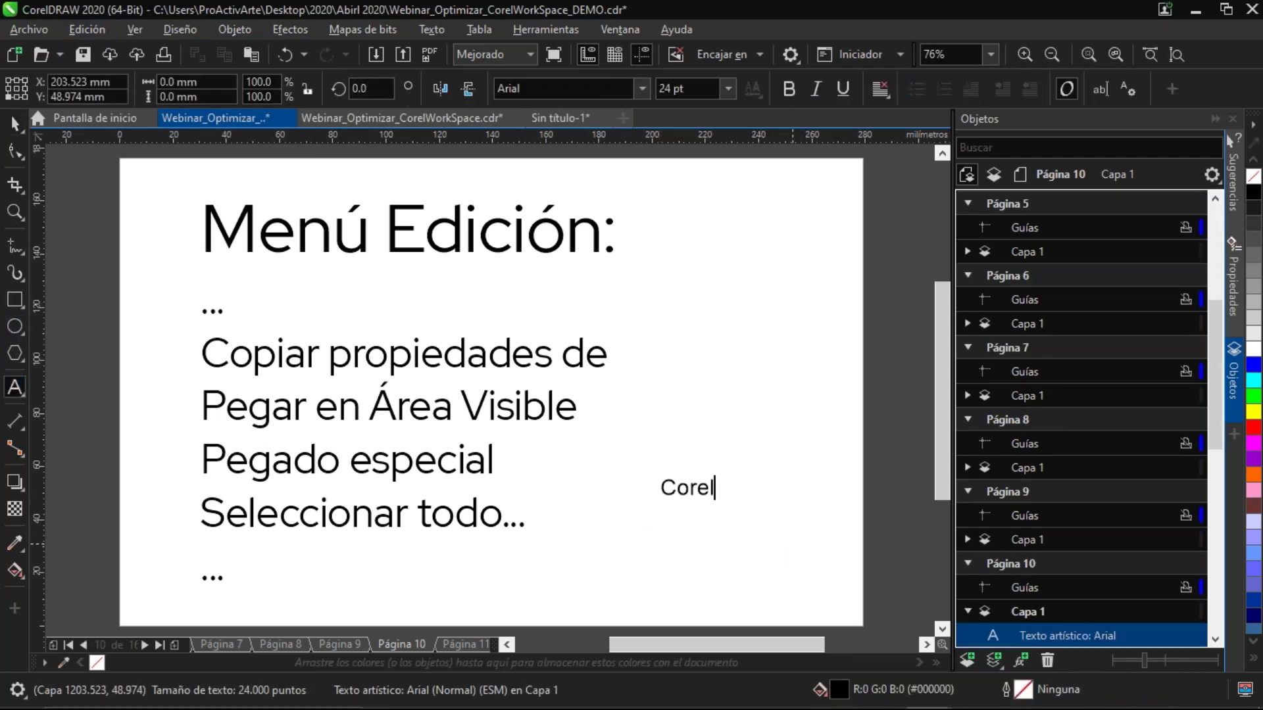
key(ctrl+space)
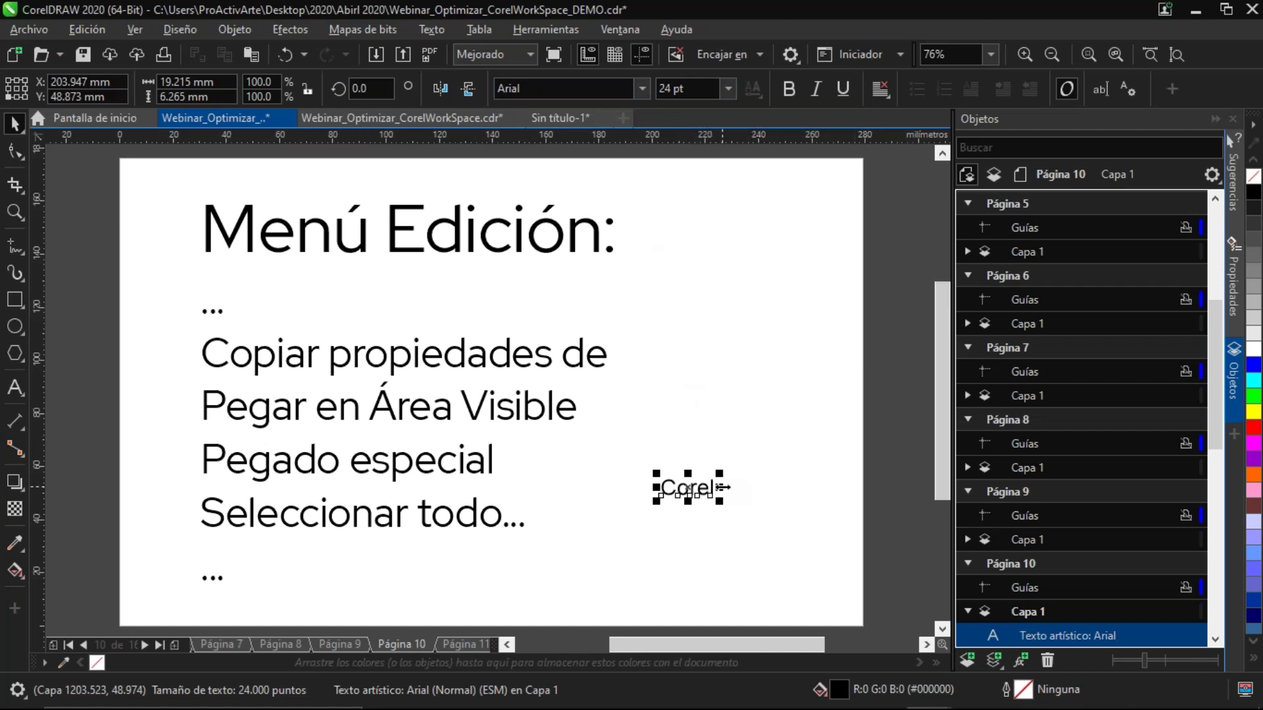
Copy only the text properties from the "Menú Edición:" heading to the "Corel" text with Copiar propiedades de
click(98, 33)
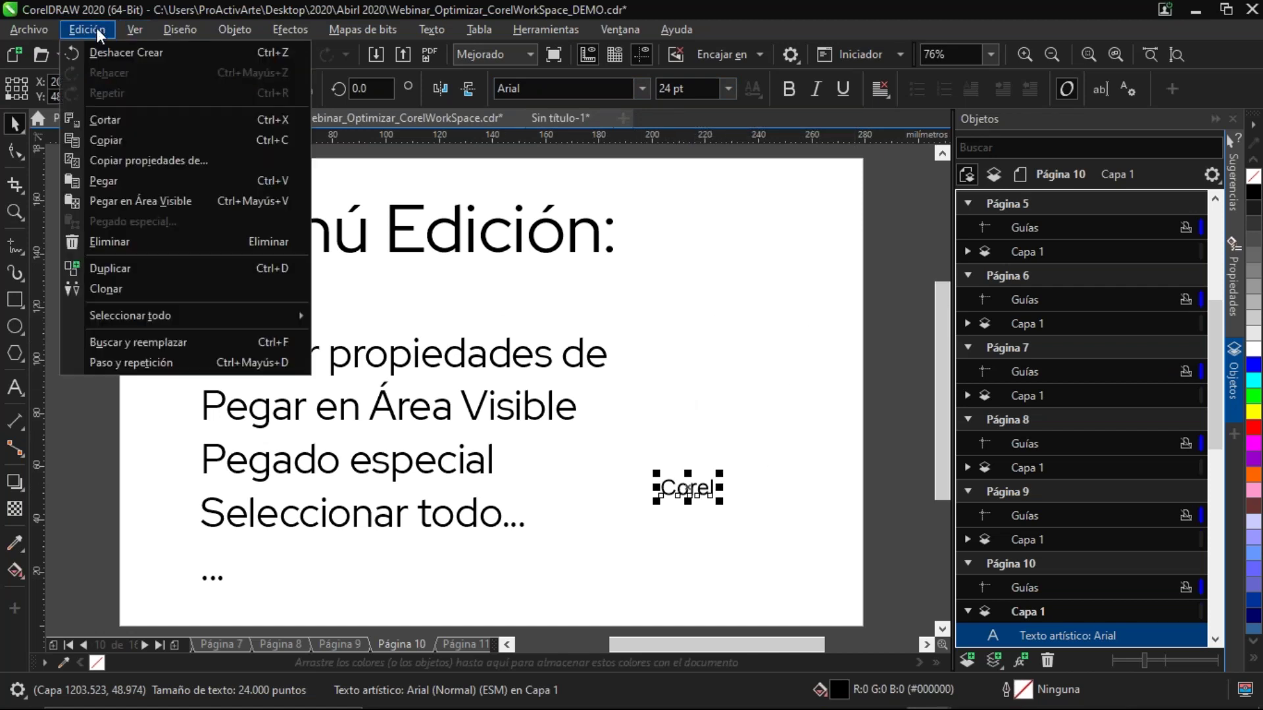
click(205, 162)
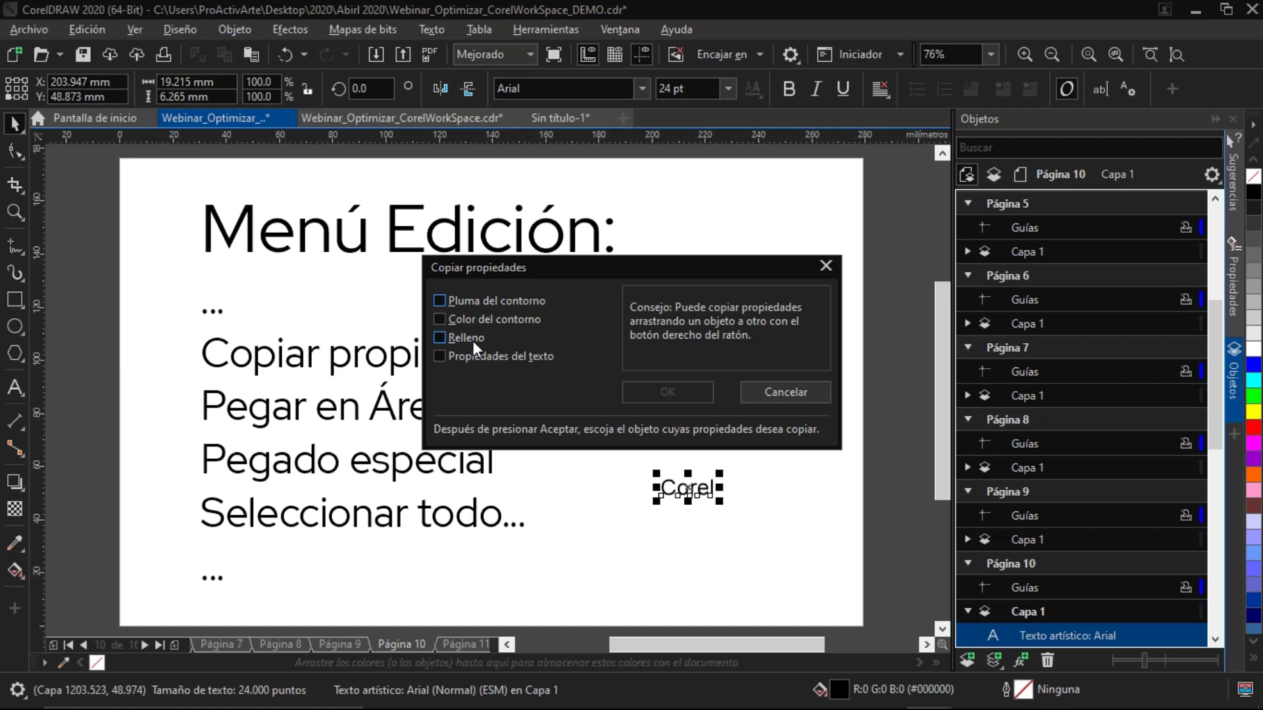
click(441, 359)
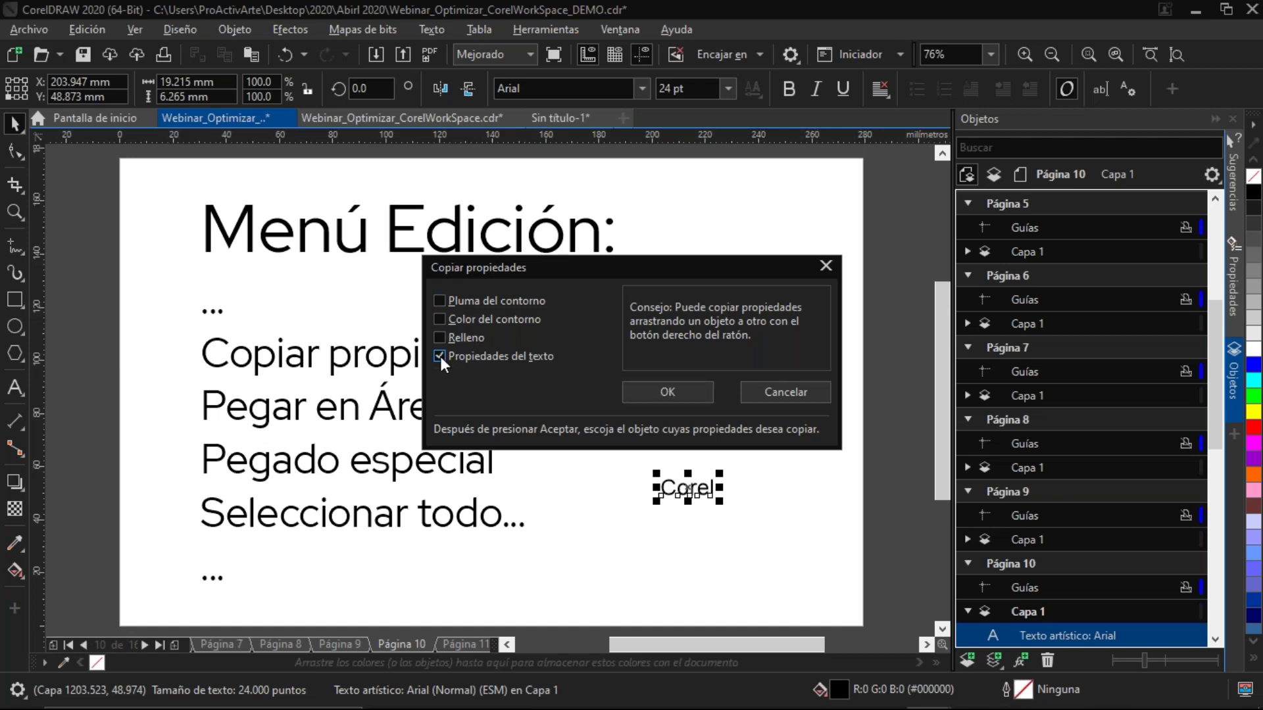
click(674, 394)
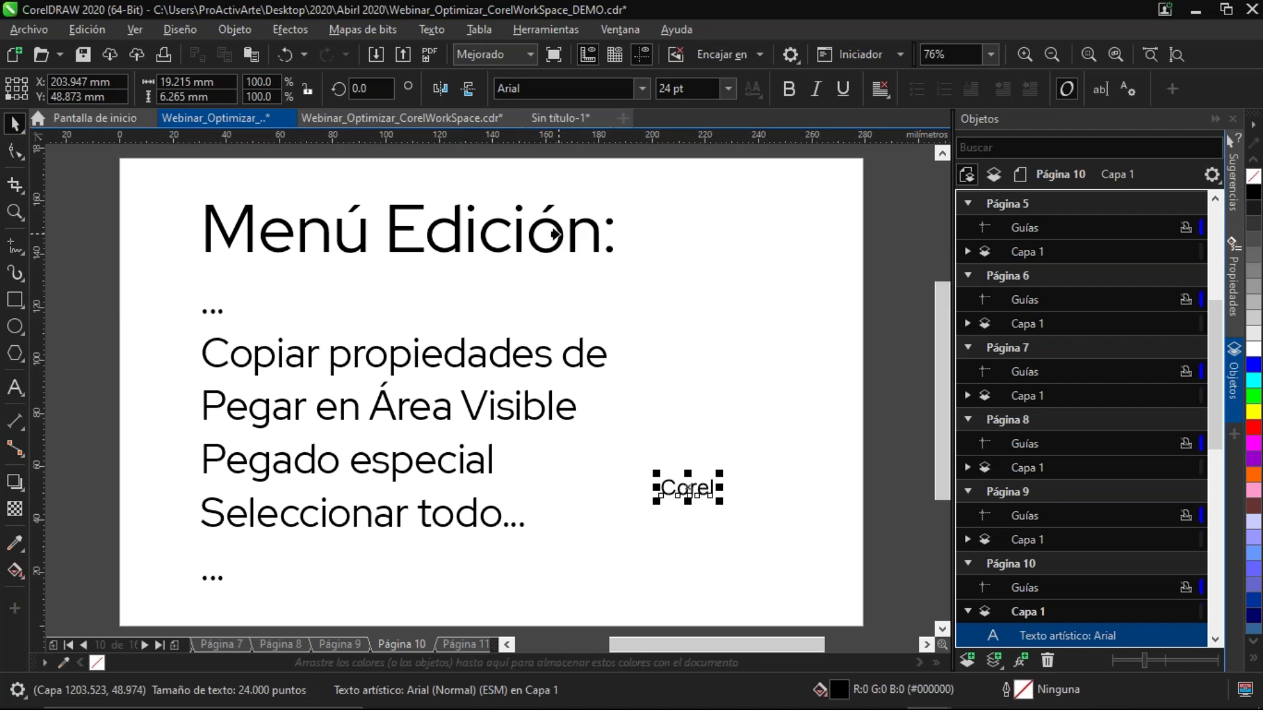
click(555, 232)
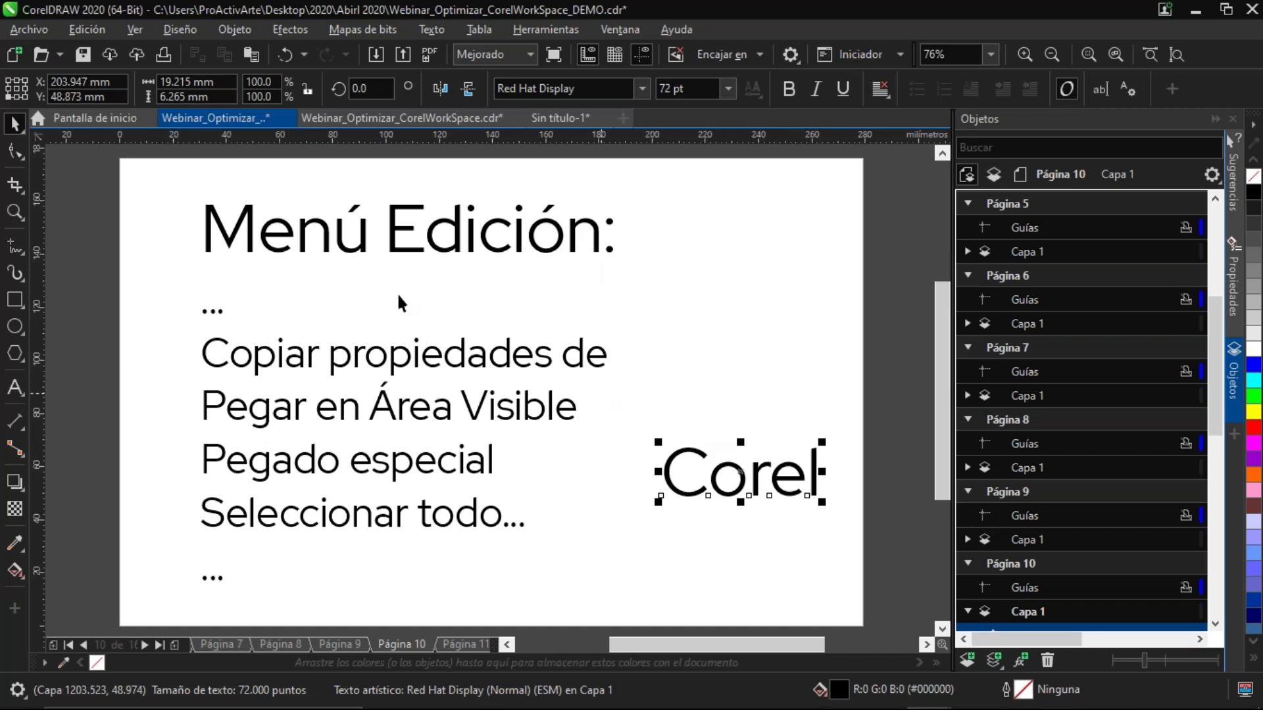
Review the Edición commands available with the "Corel" text selected, and deselect the text
click(89, 32)
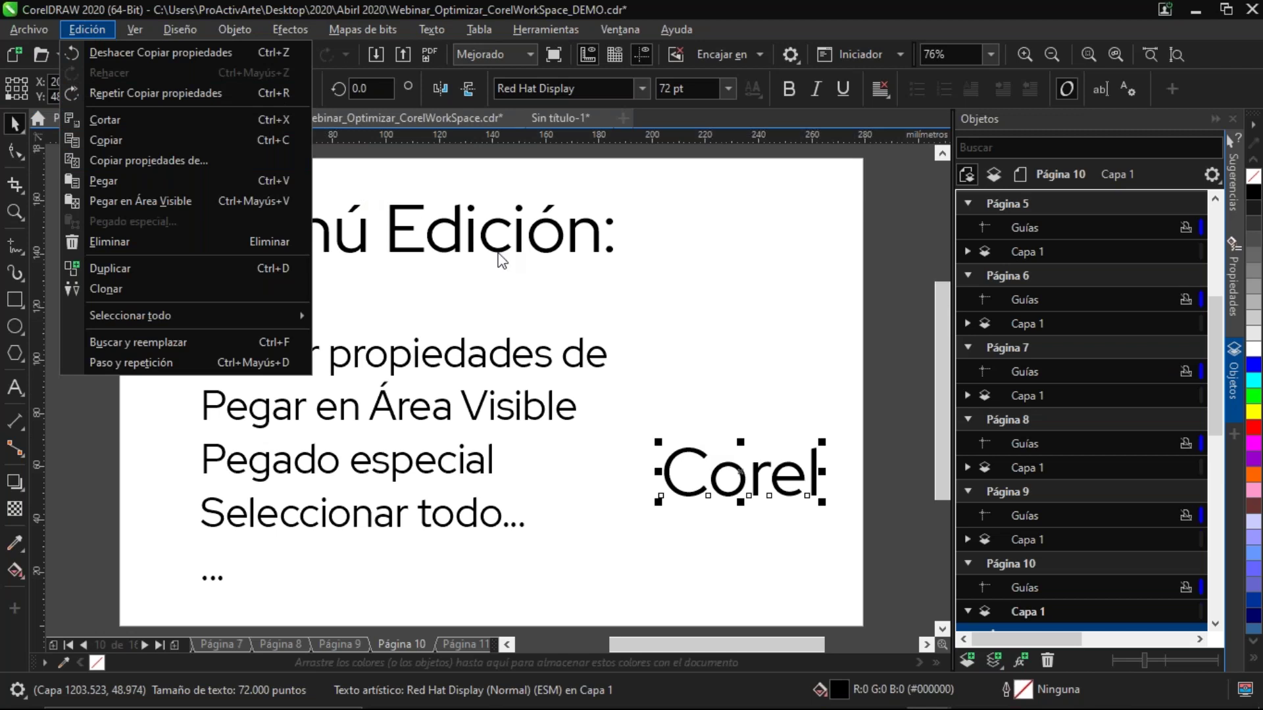
click(747, 422)
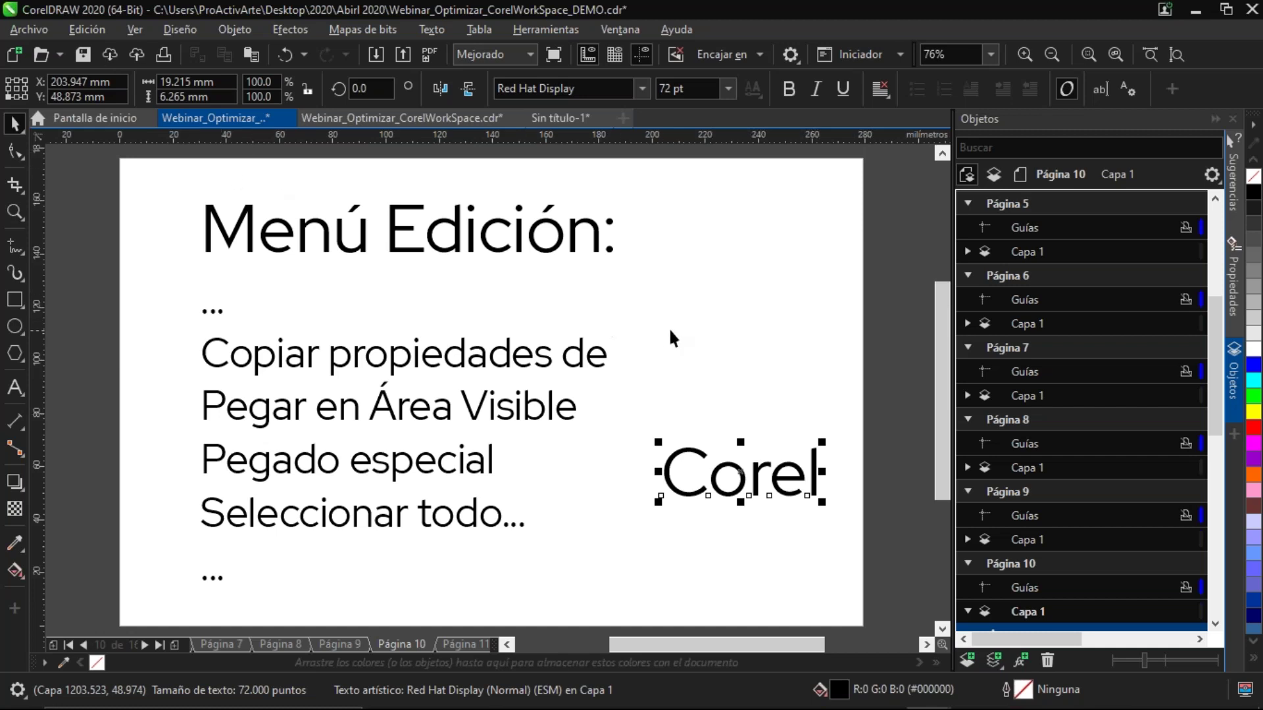
click(698, 333)
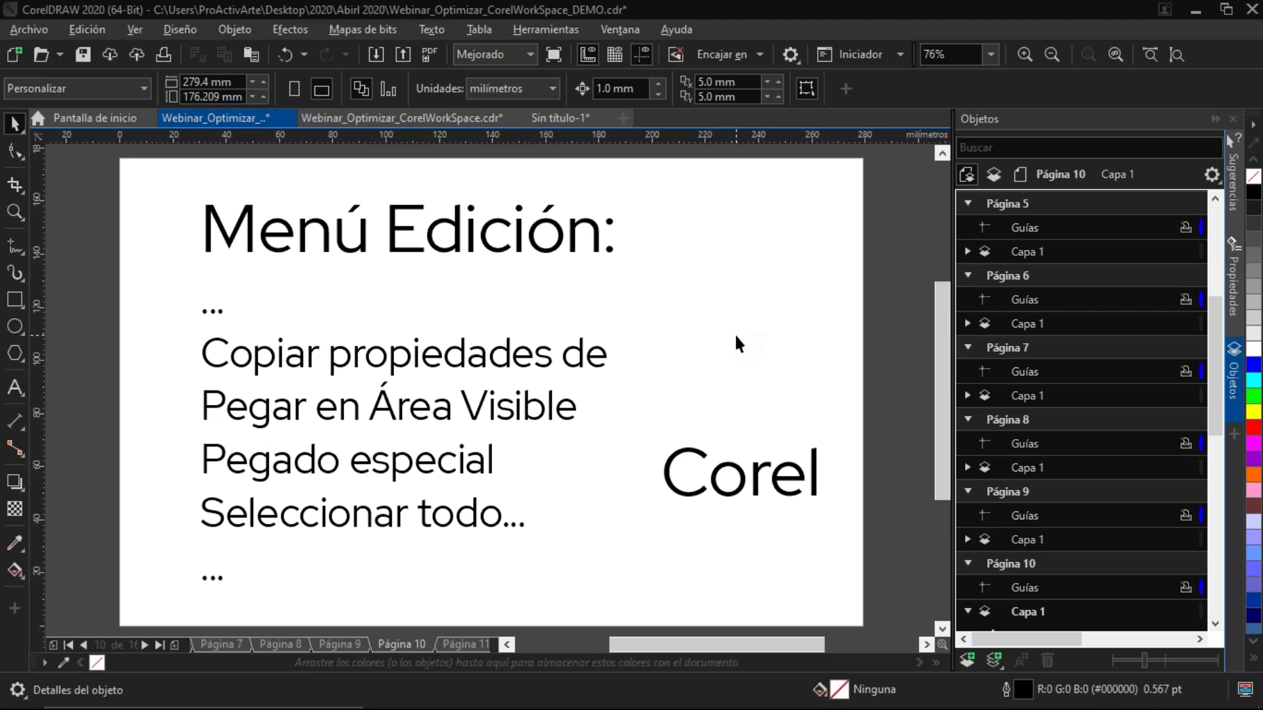
Display the Ventana commands
click(630, 33)
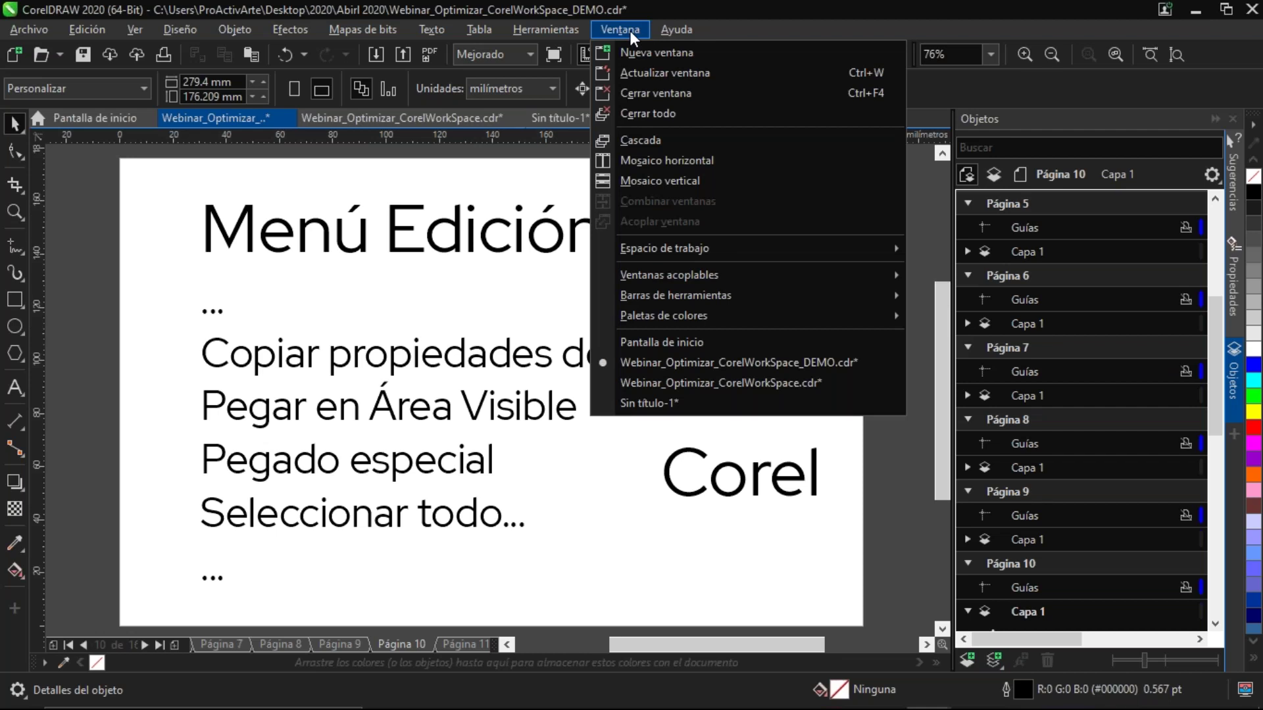
Switch the workspace to Profesional 2020
mouse_move(848, 259)
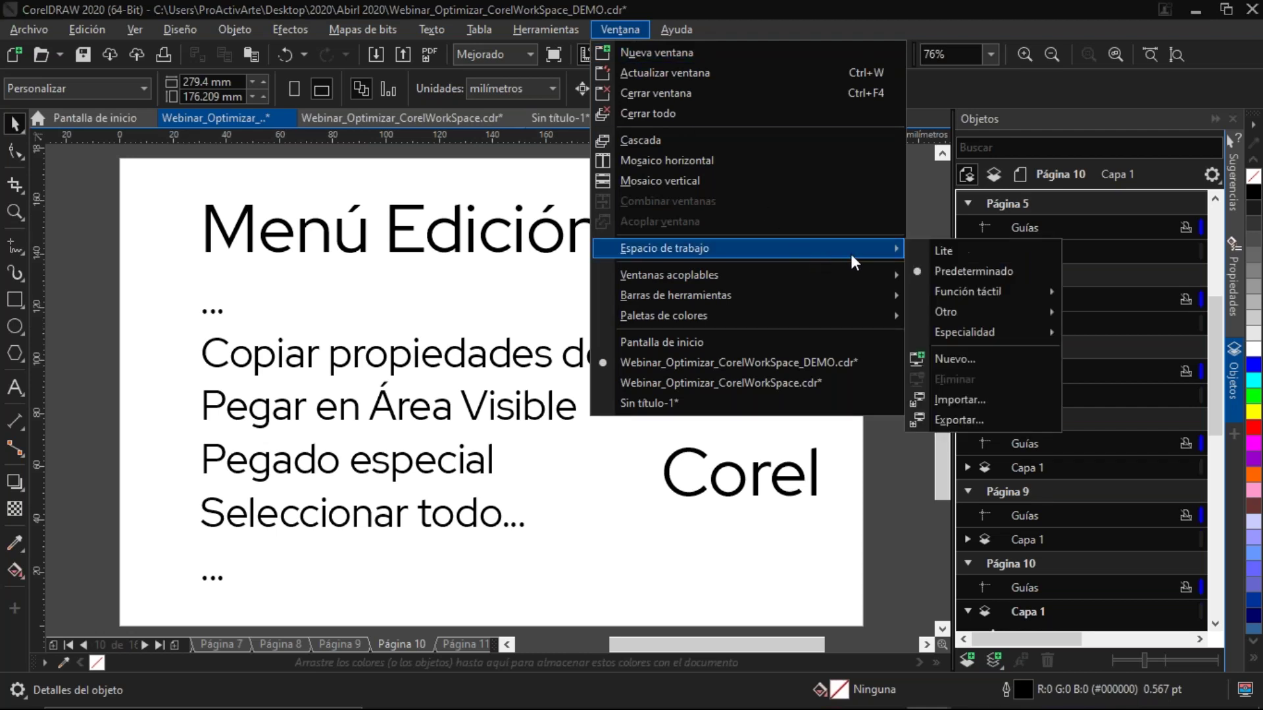
mouse_move(989, 319)
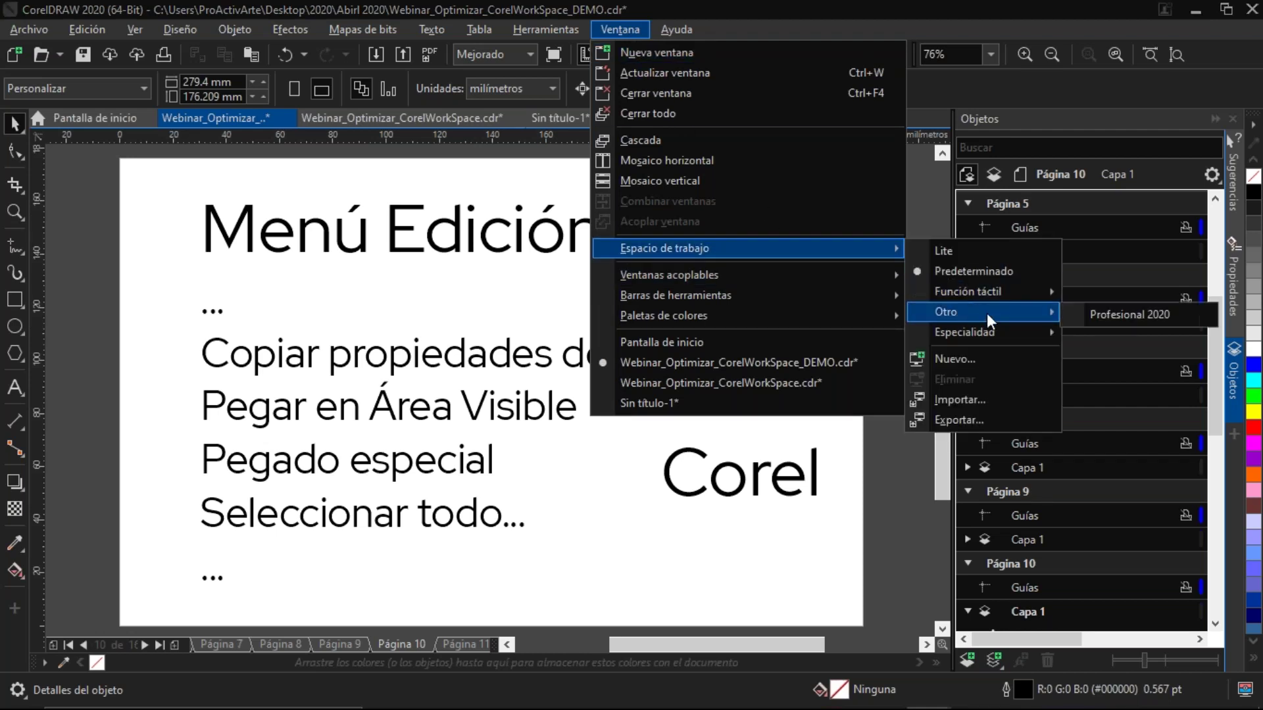
click(1138, 322)
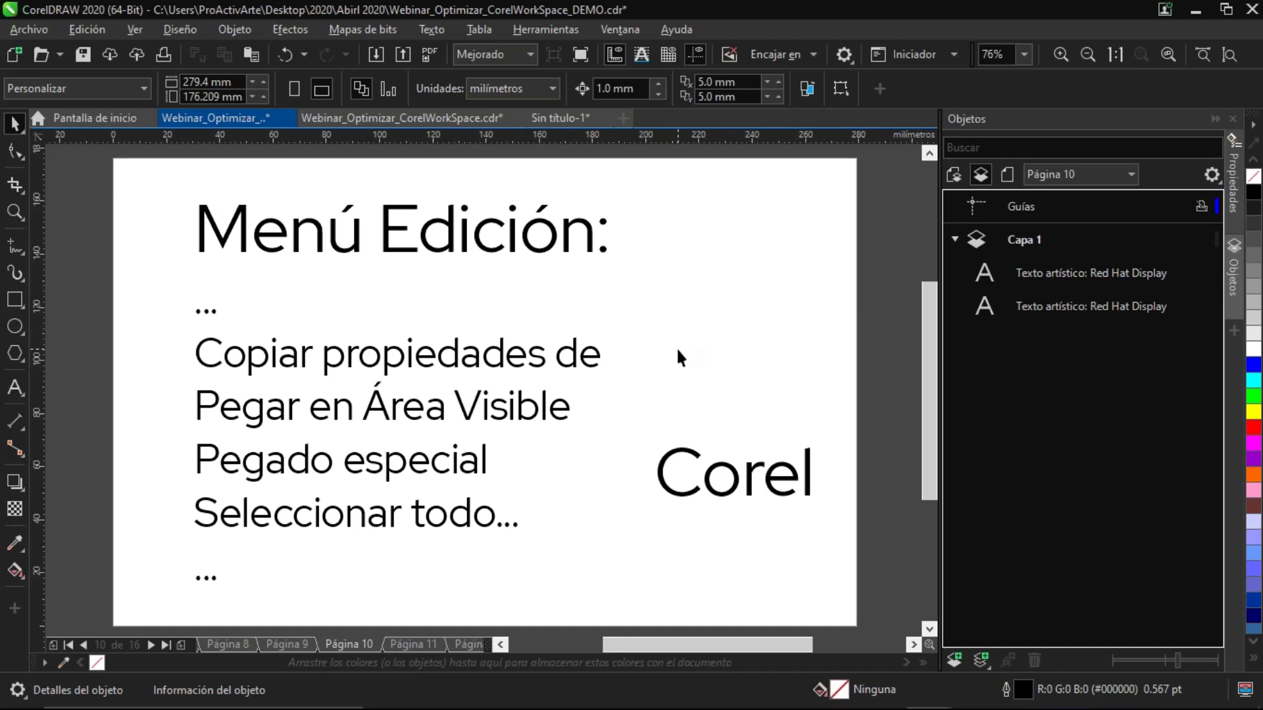
key(ctrl+p)
Open the customization properties of the Copiar propiedades de command
click(99, 30)
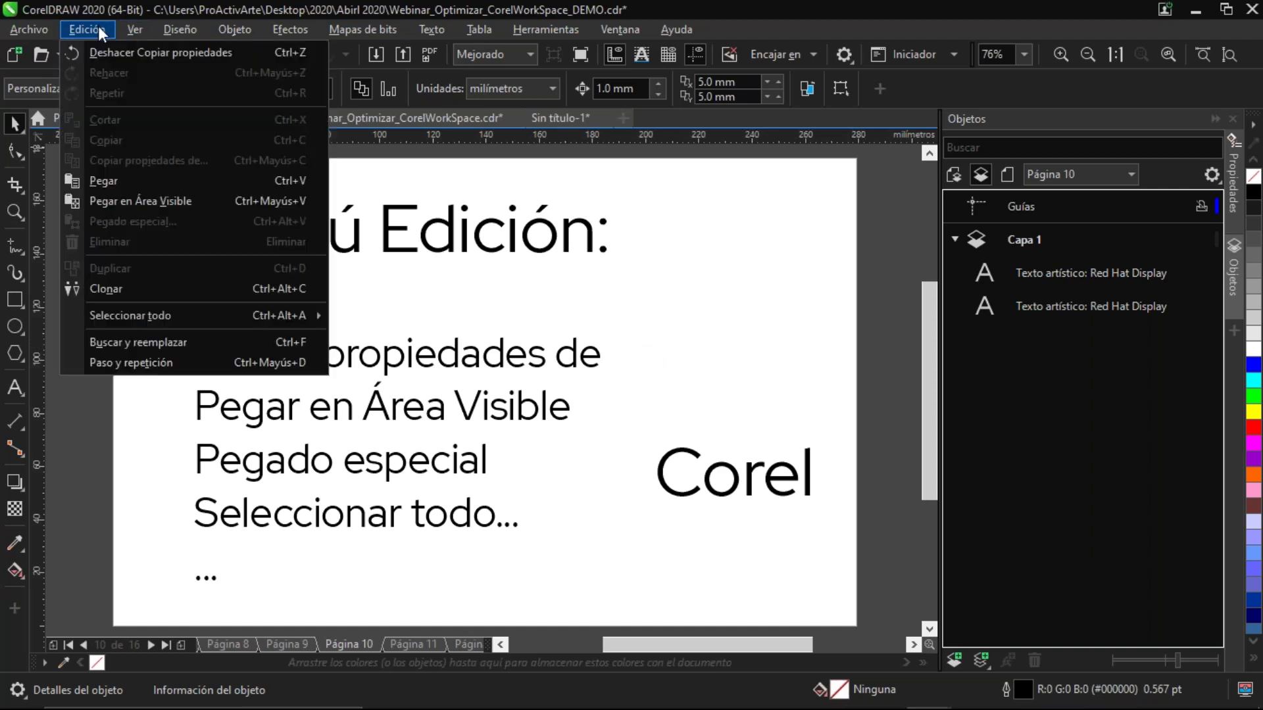
click(98, 30)
click(97, 32)
mouse_move(293, 321)
right_click(231, 155)
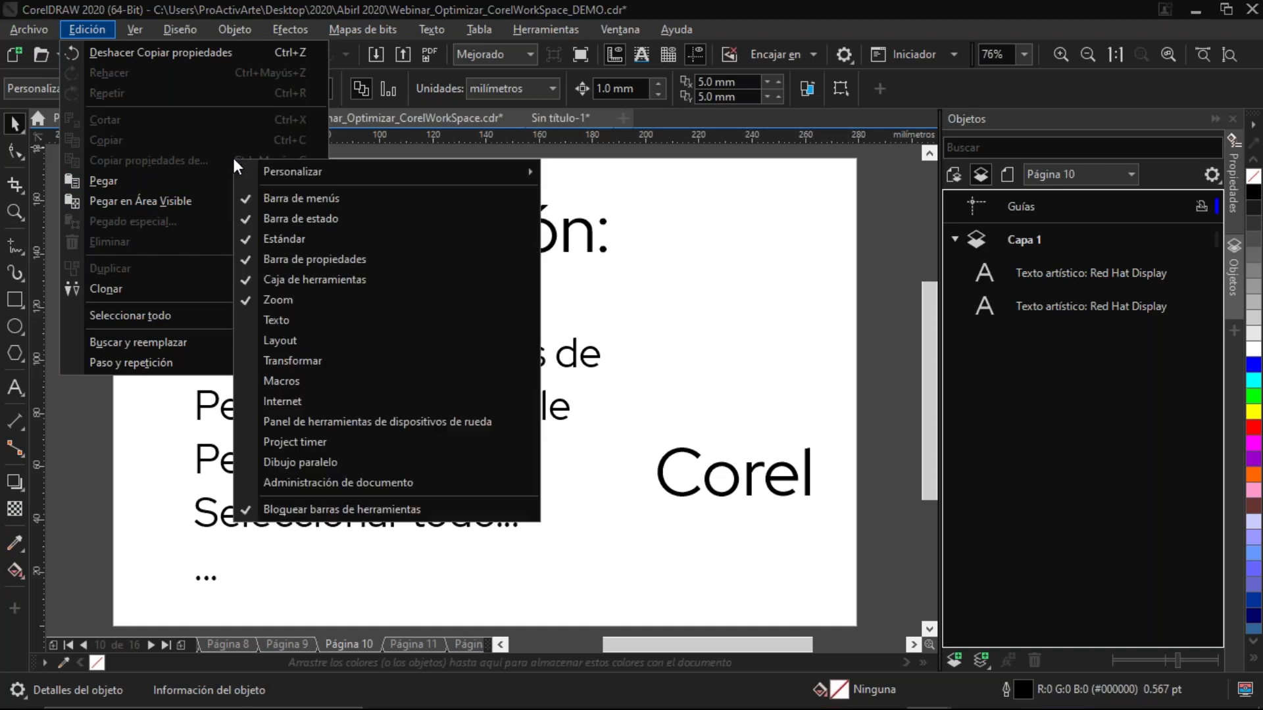
mouse_move(448, 169)
mouse_move(569, 179)
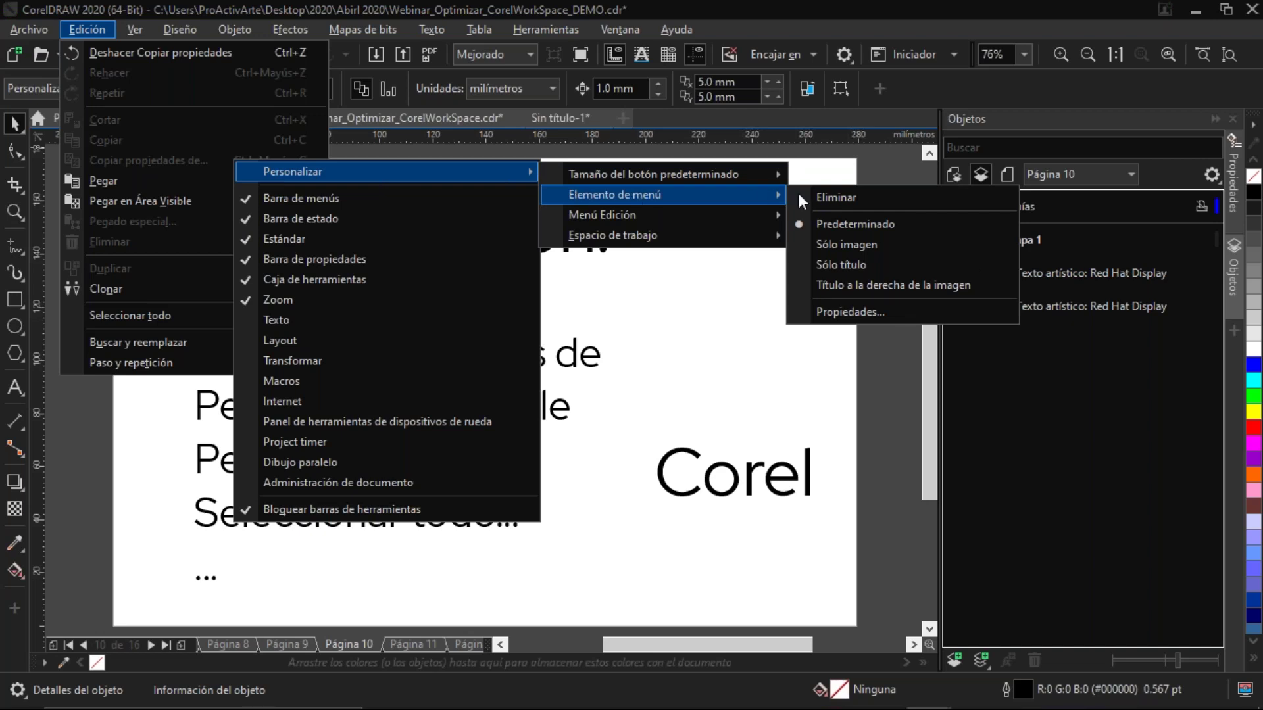
click(865, 311)
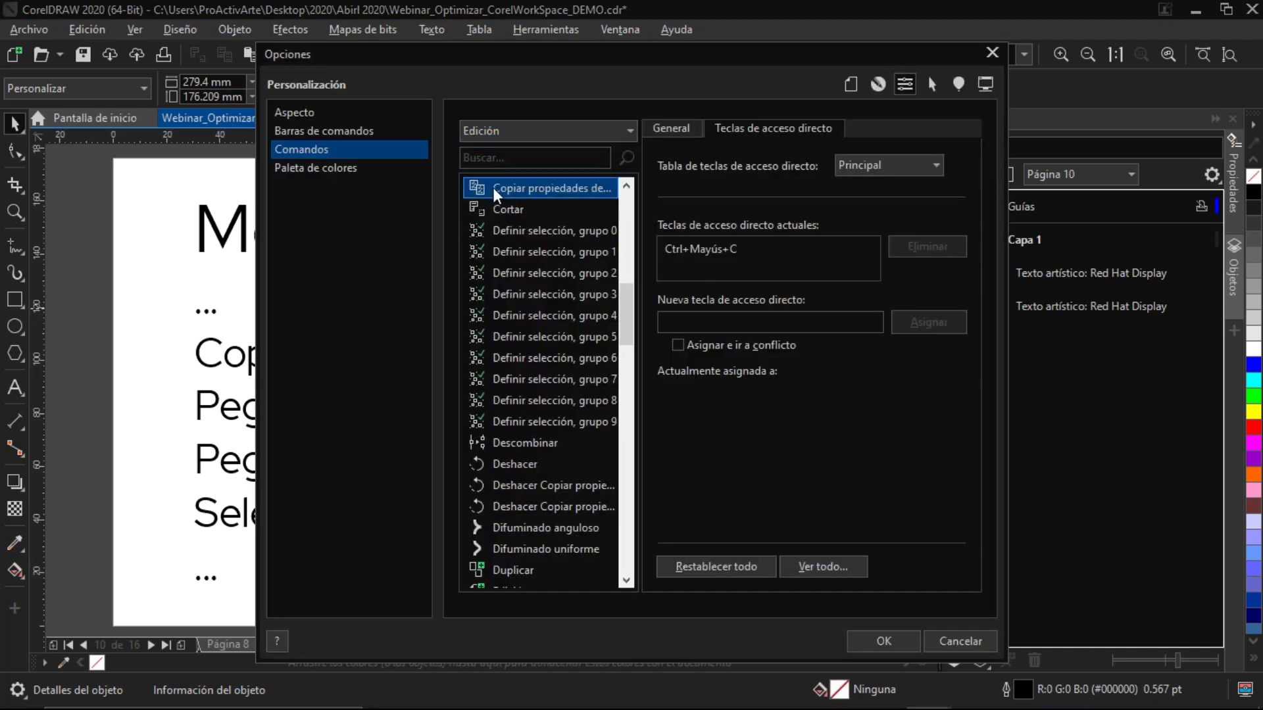
Remove the Ctrl+Mayús+C shortcut assigned to the Copiar propiedades de command
click(727, 249)
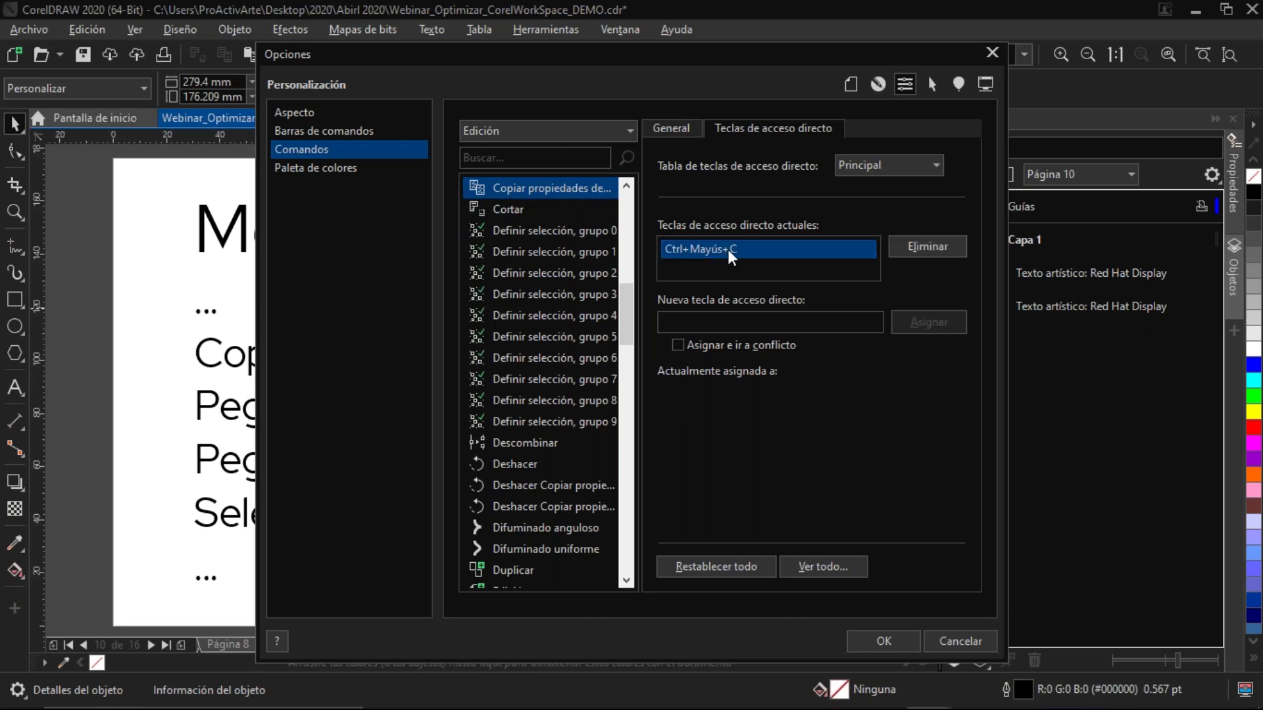
click(773, 322)
click(680, 132)
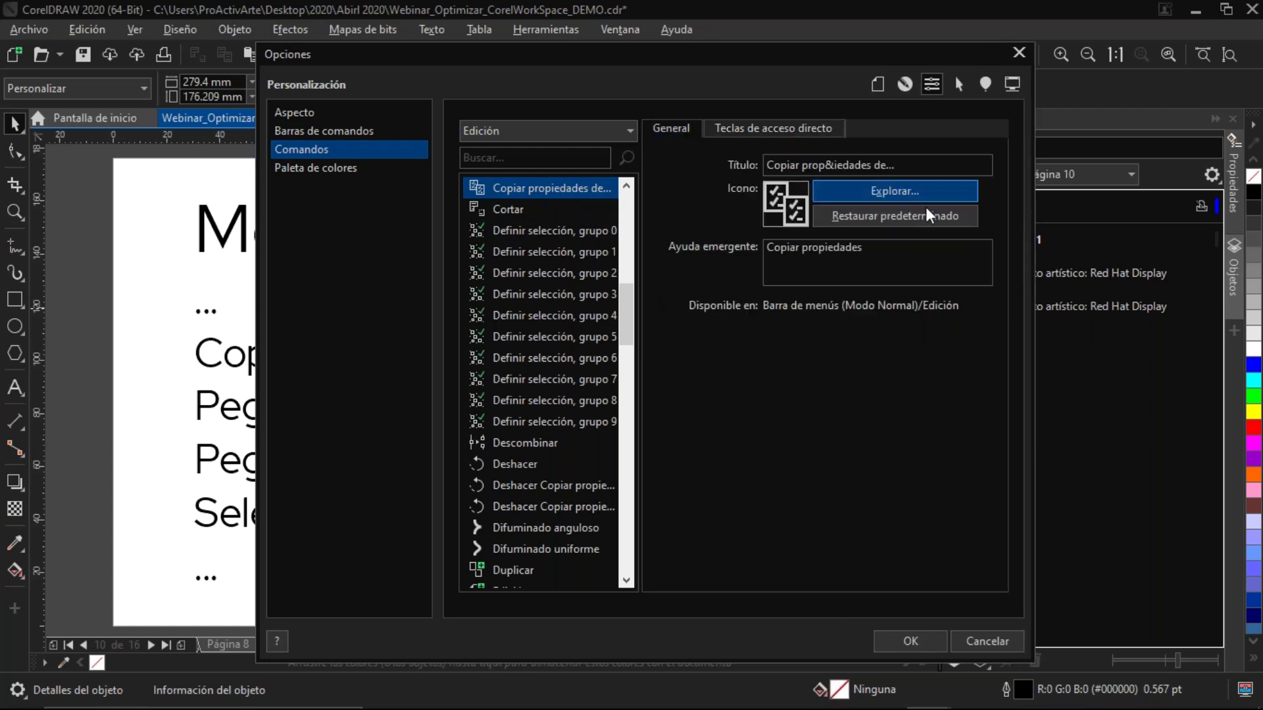
click(795, 132)
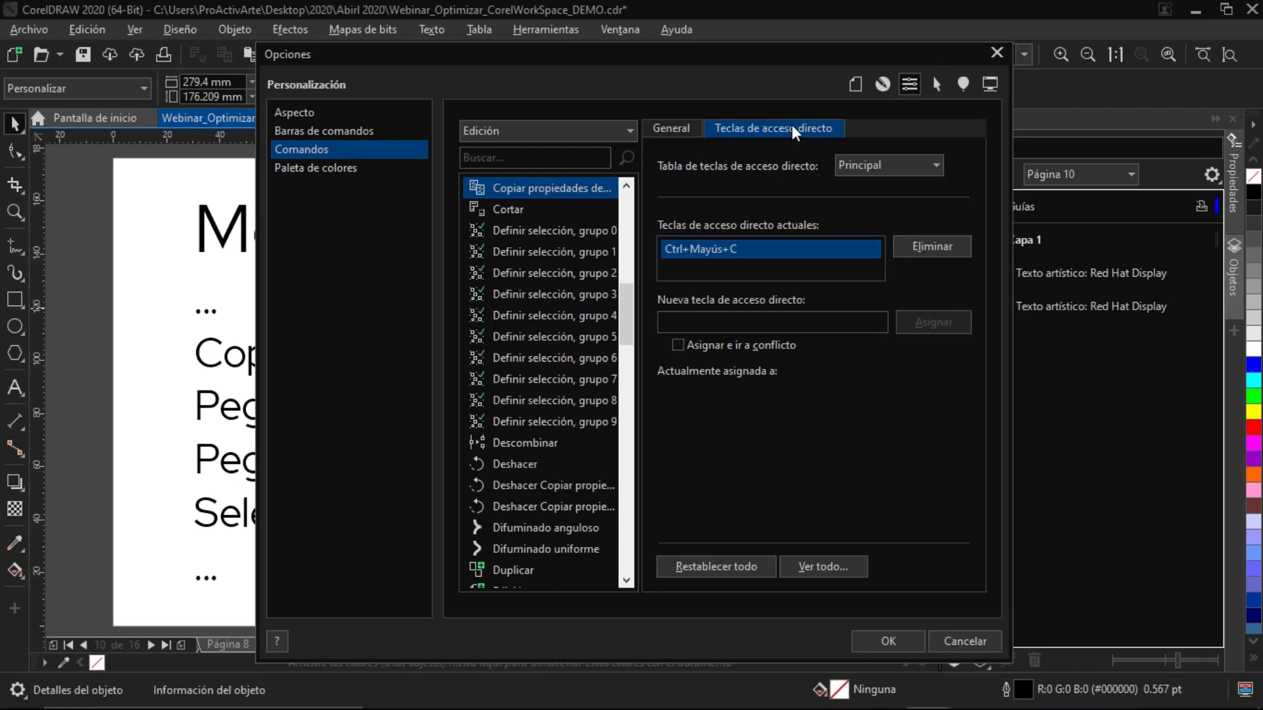
click(716, 258)
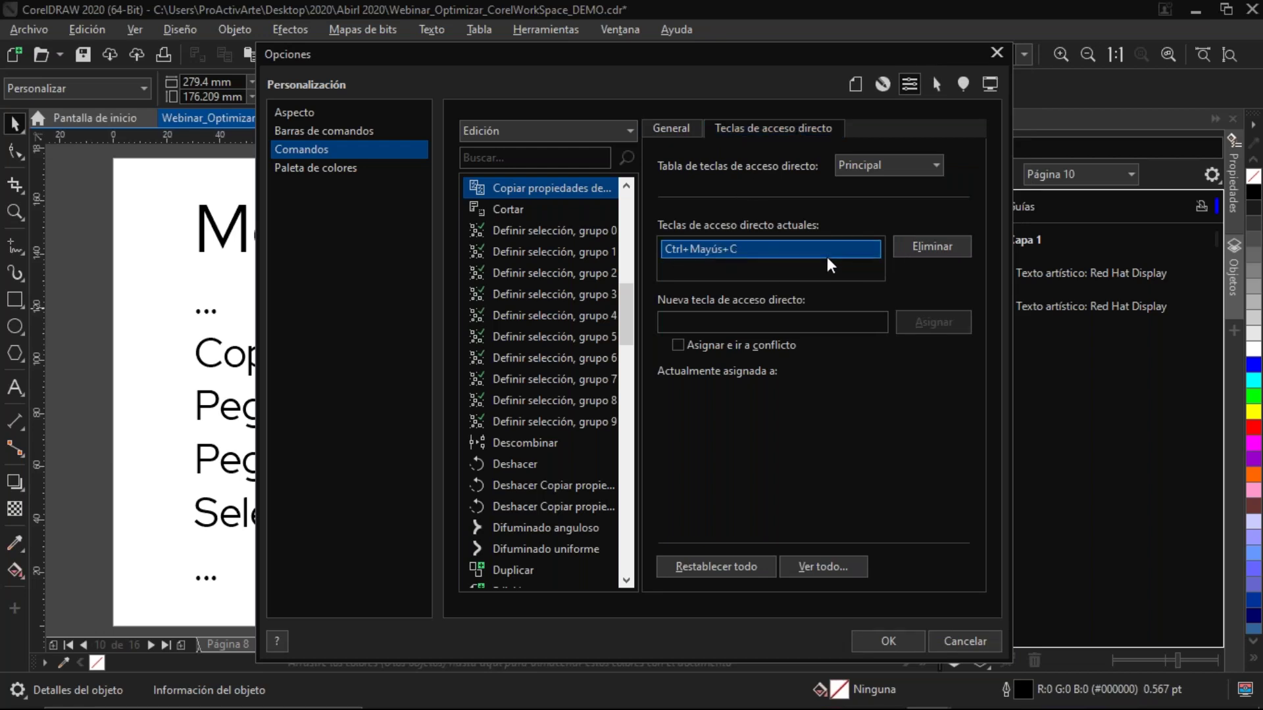
click(914, 256)
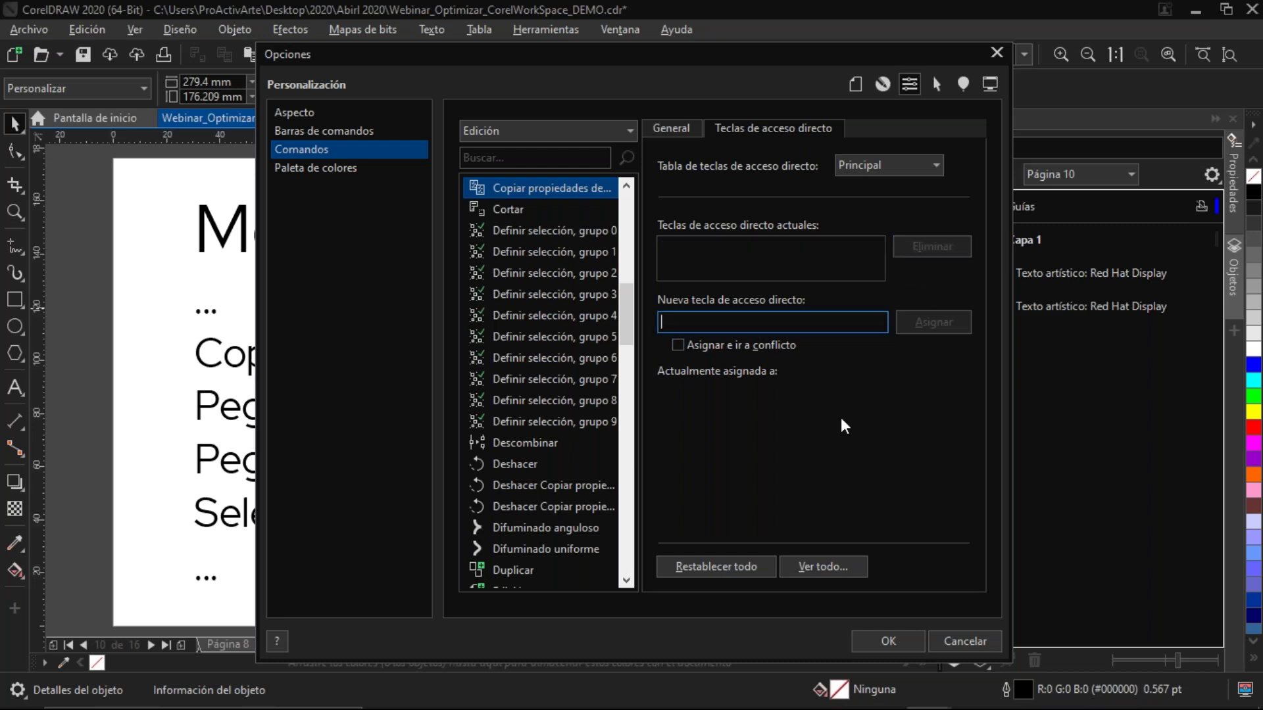
Test Ctrl+Mayús+C and Ctrl+S as new shortcuts for conflicts with other commands, clearing each entry
key(ctrl+shift+c)
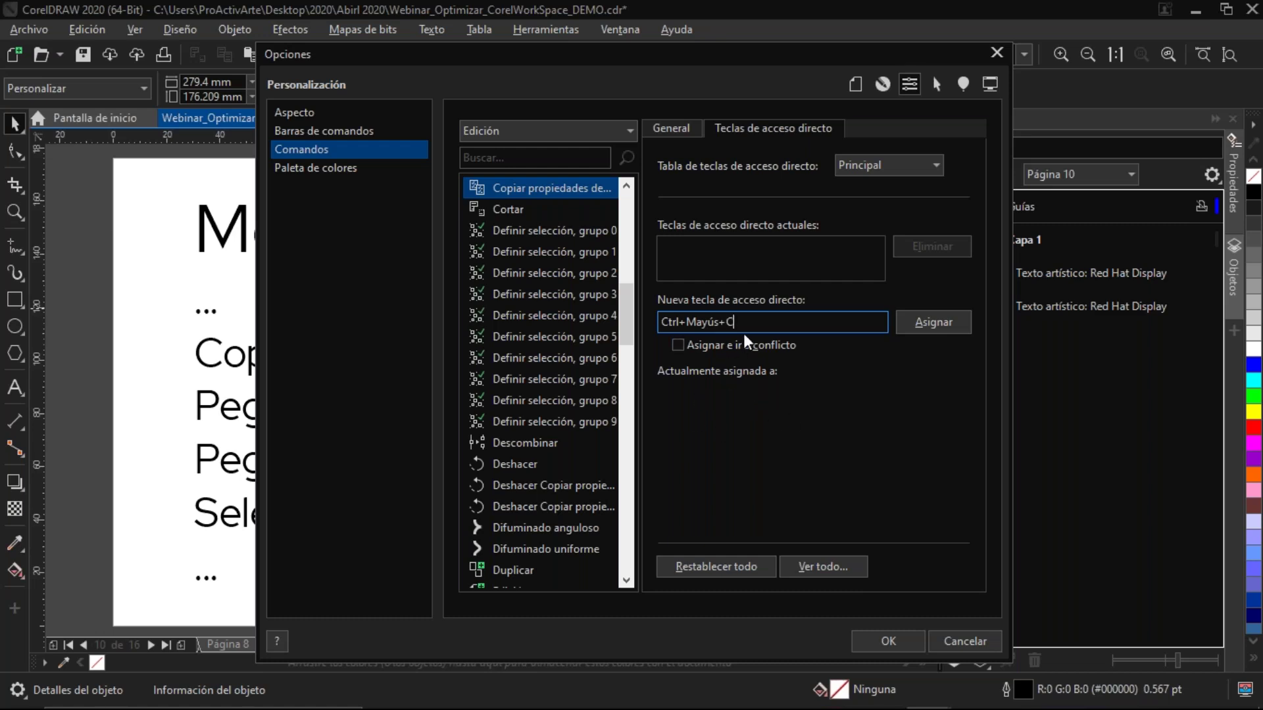
key(BackSpace)
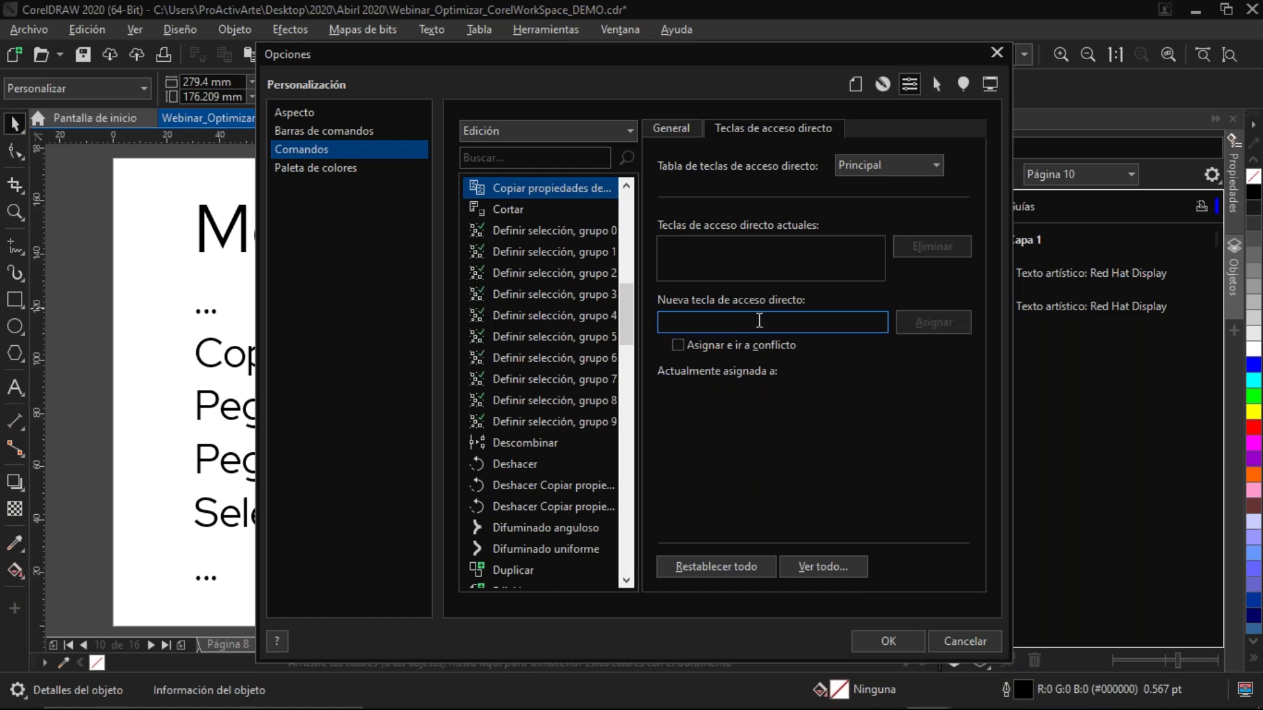
key(ctrl+s)
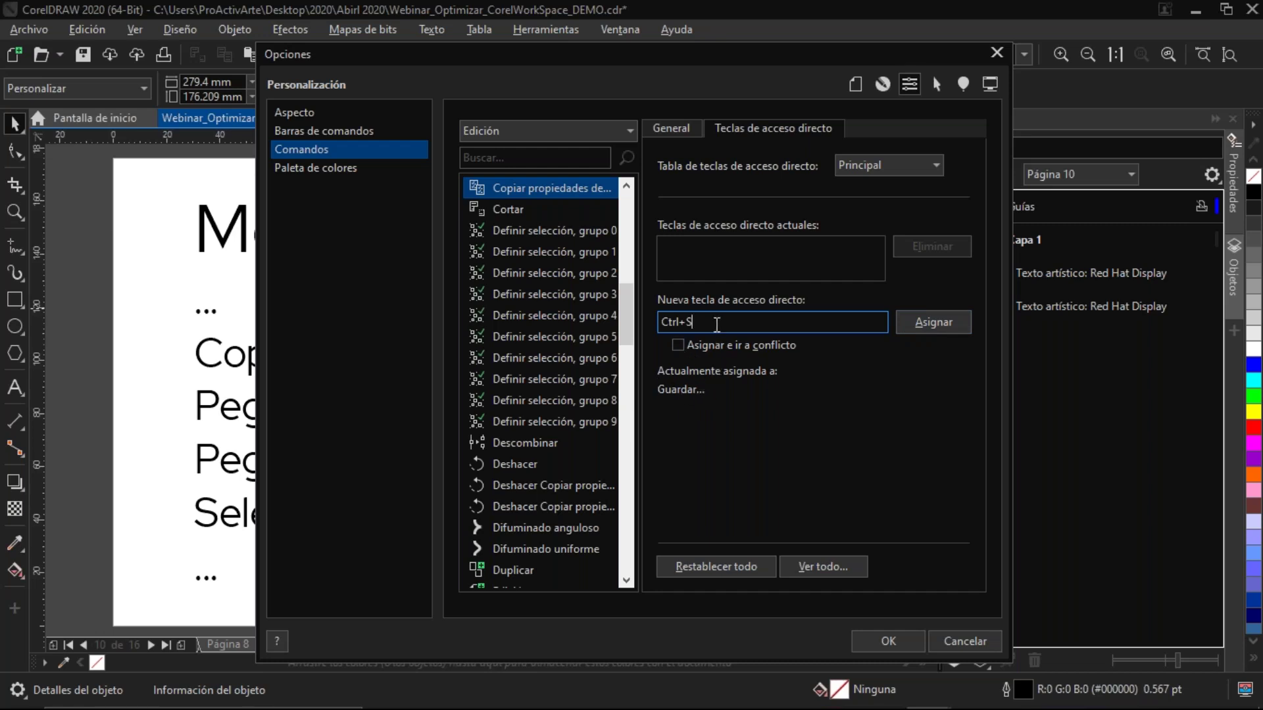
key(BackSpace)
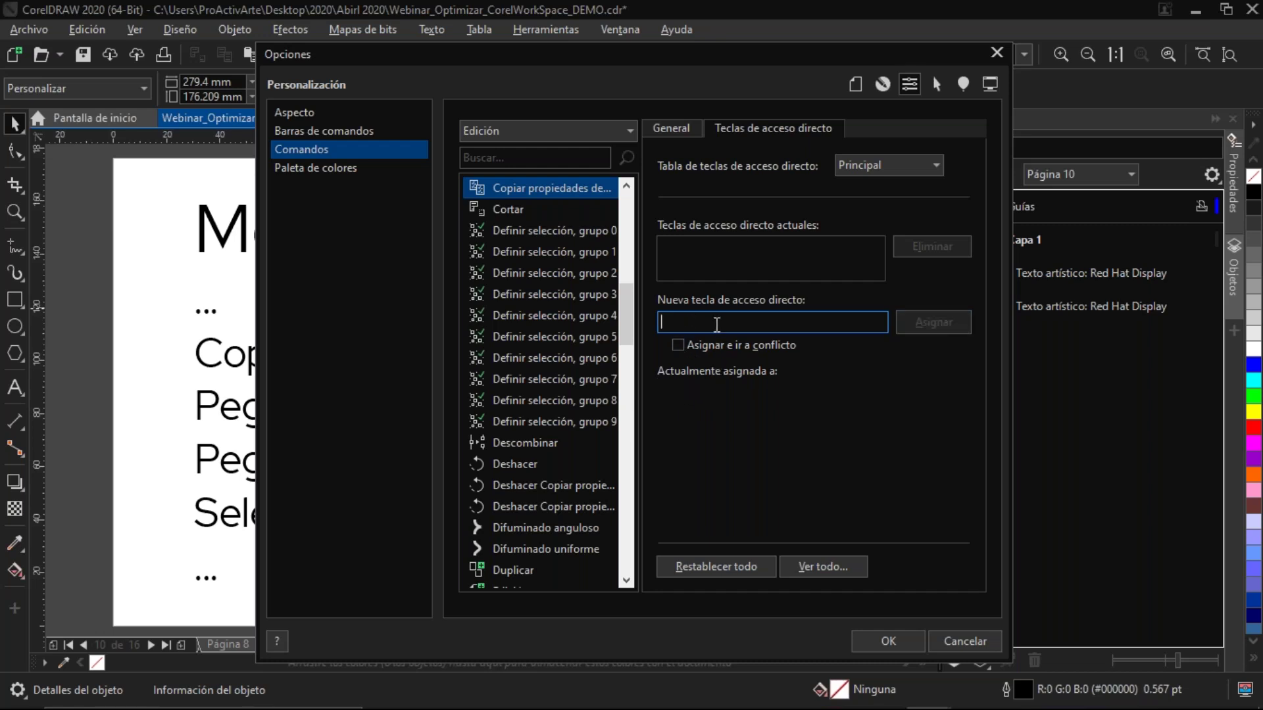
Assign Ctrl+Mayús+C to the Copiar propiedades de command and accept the options
key(ctrl+shift+c)
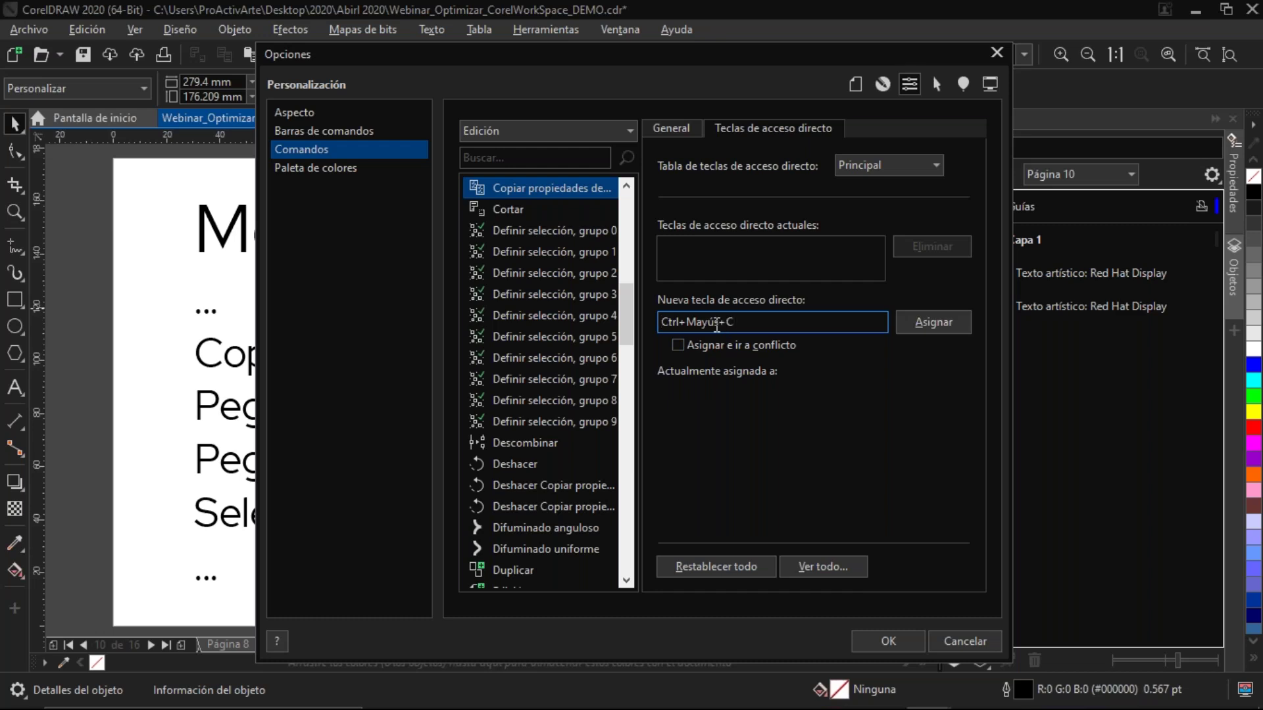
click(931, 329)
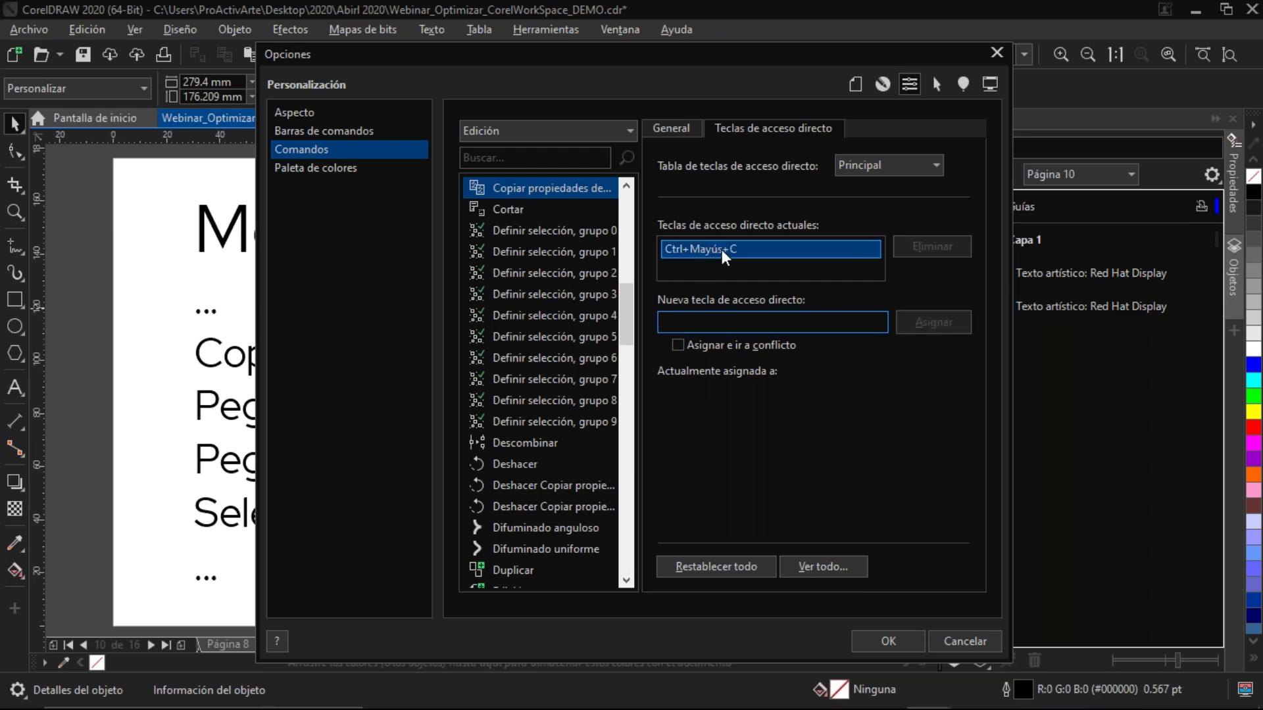
click(893, 638)
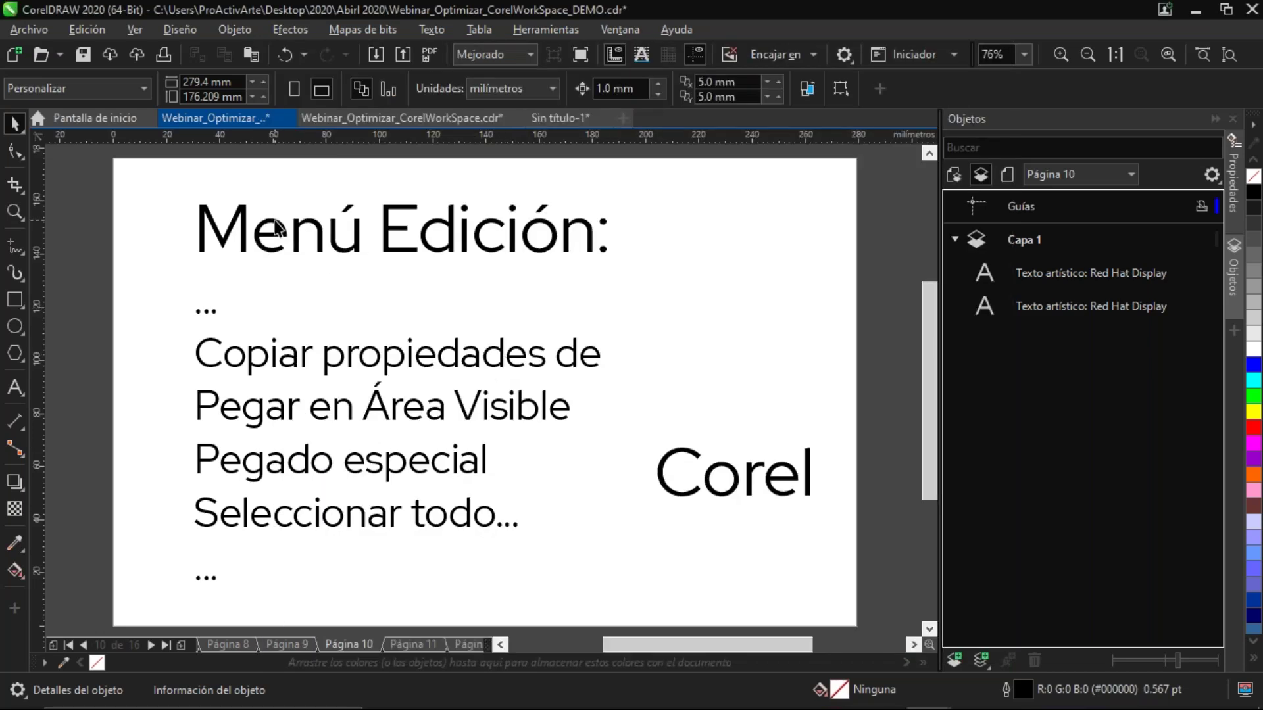
click(87, 30)
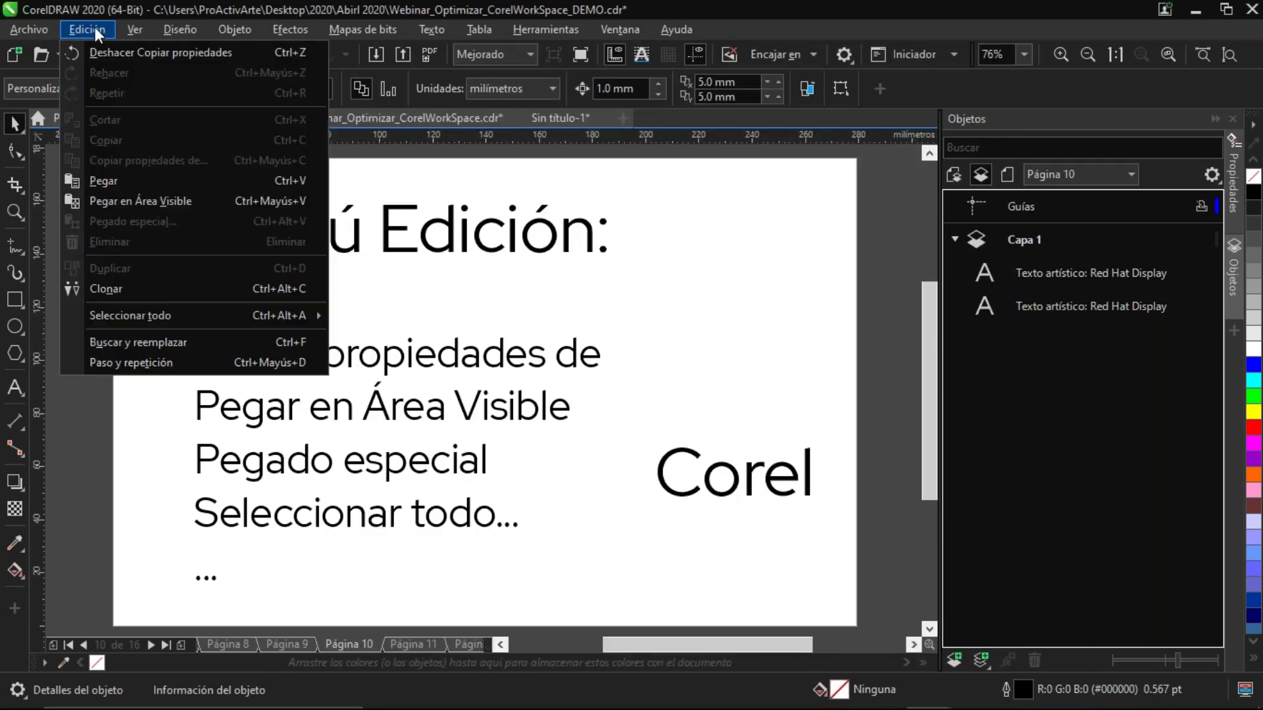
click(94, 27)
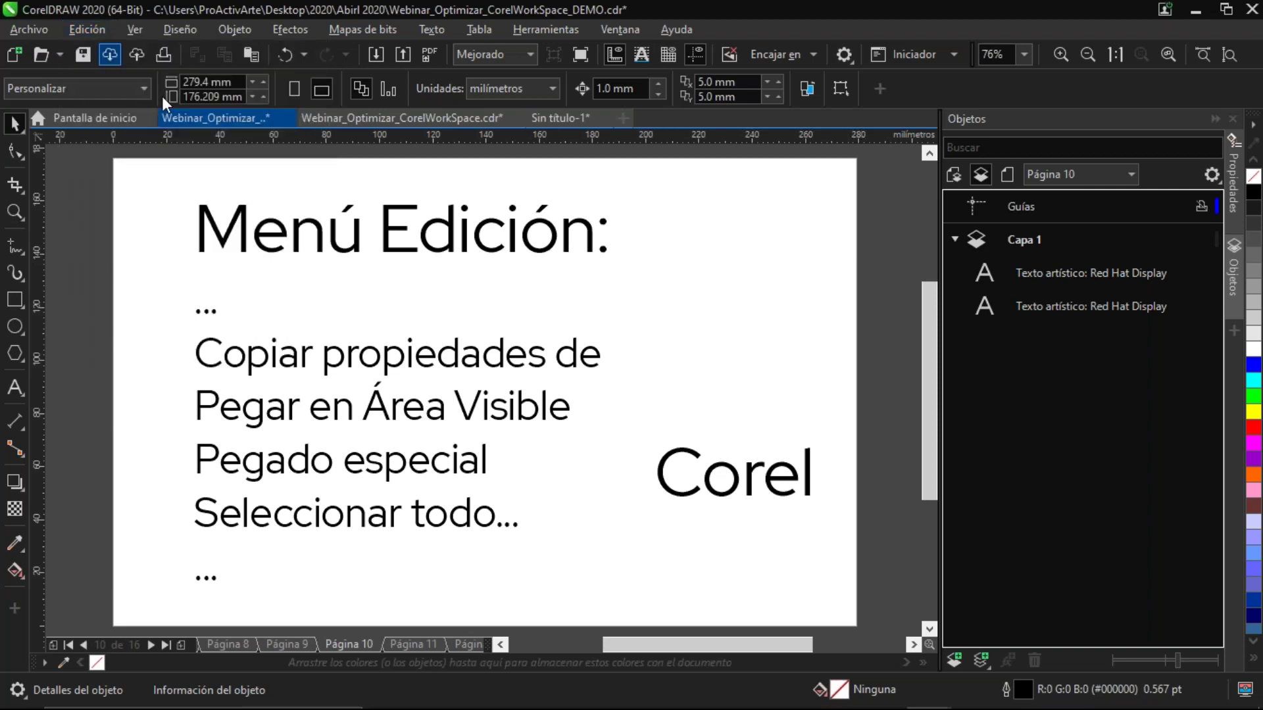
Undo the formatting copied to the Corel text and copy only the text properties onto it again from the Menú Edición text
click(752, 485)
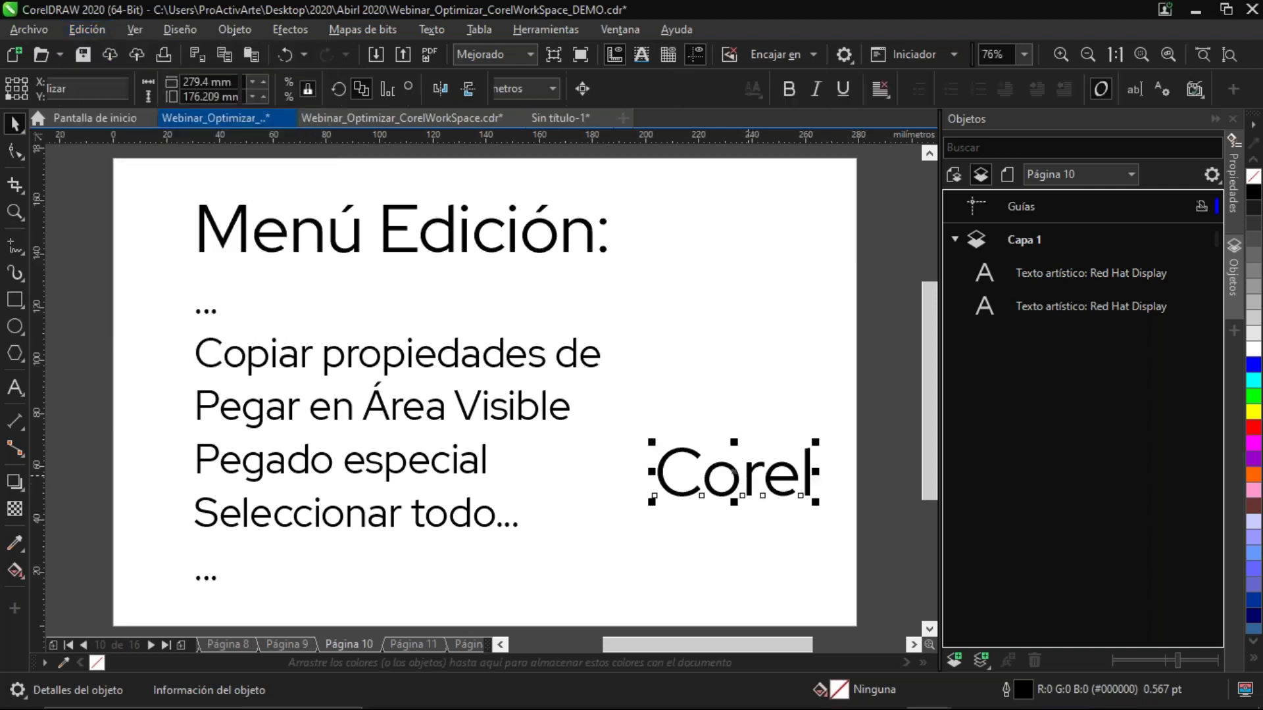
key(ctrl+z)
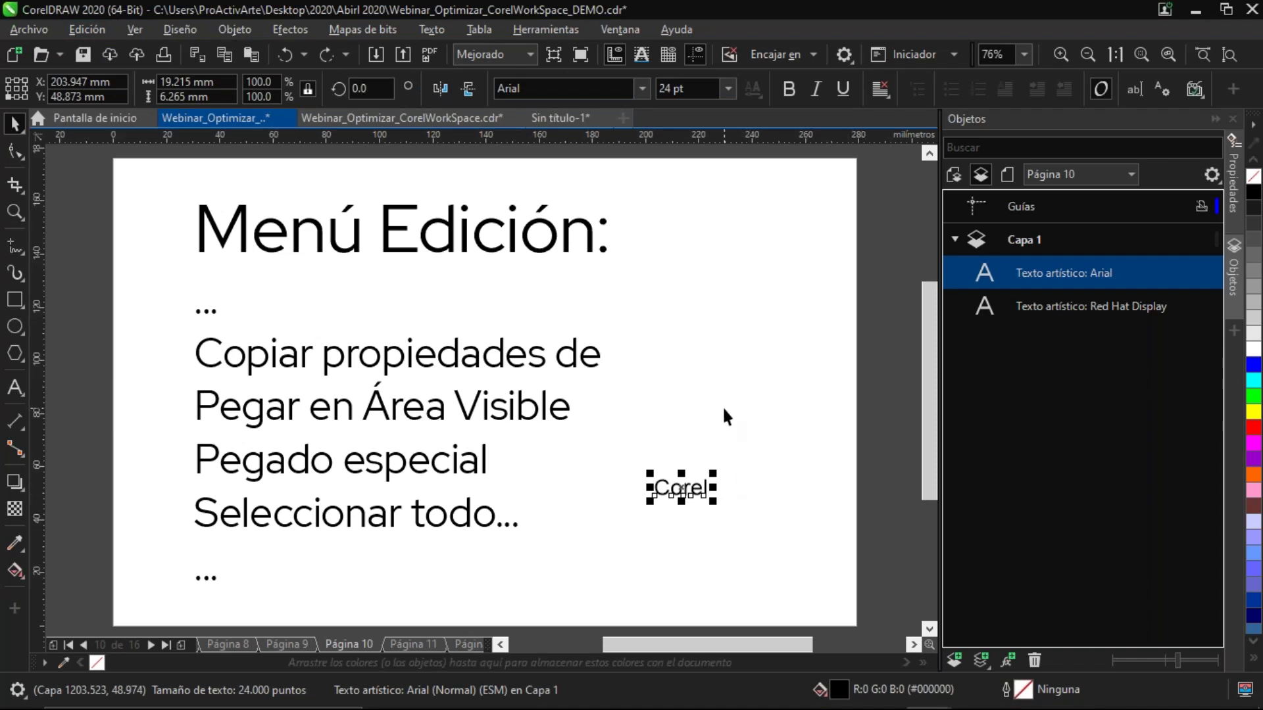
key(ctrl+shift+a)
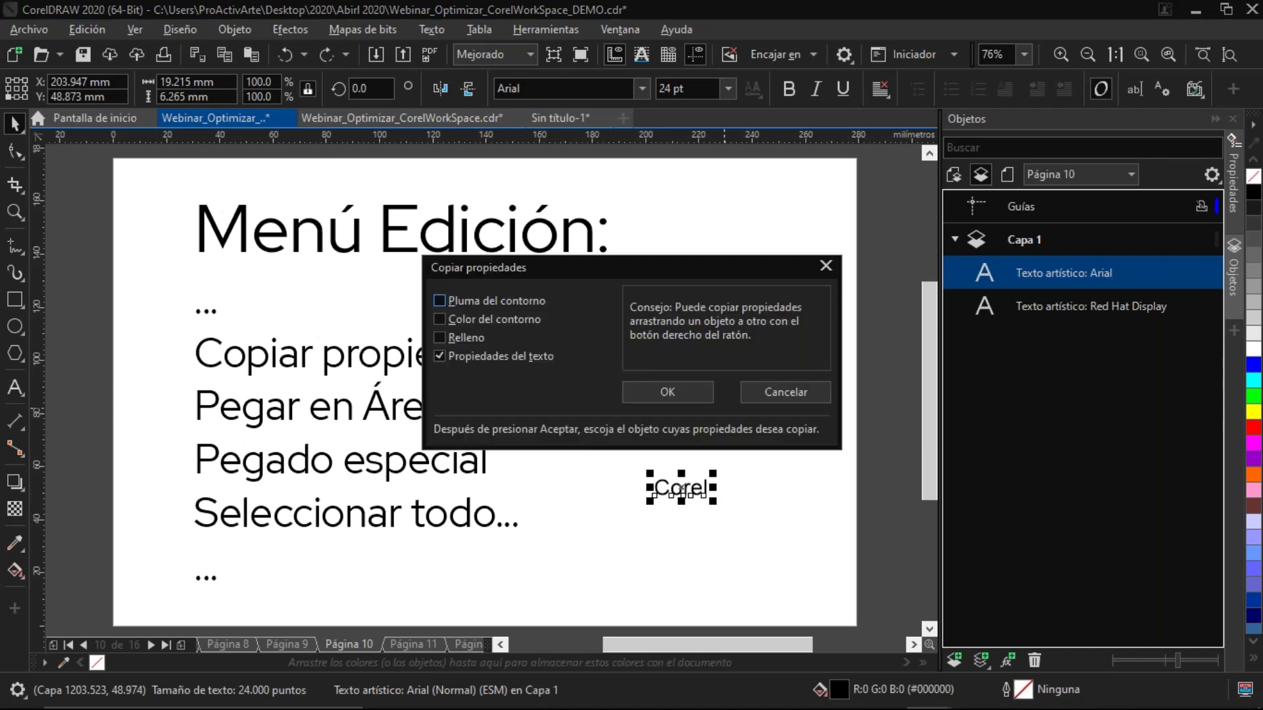
click(444, 355)
click(439, 356)
click(686, 390)
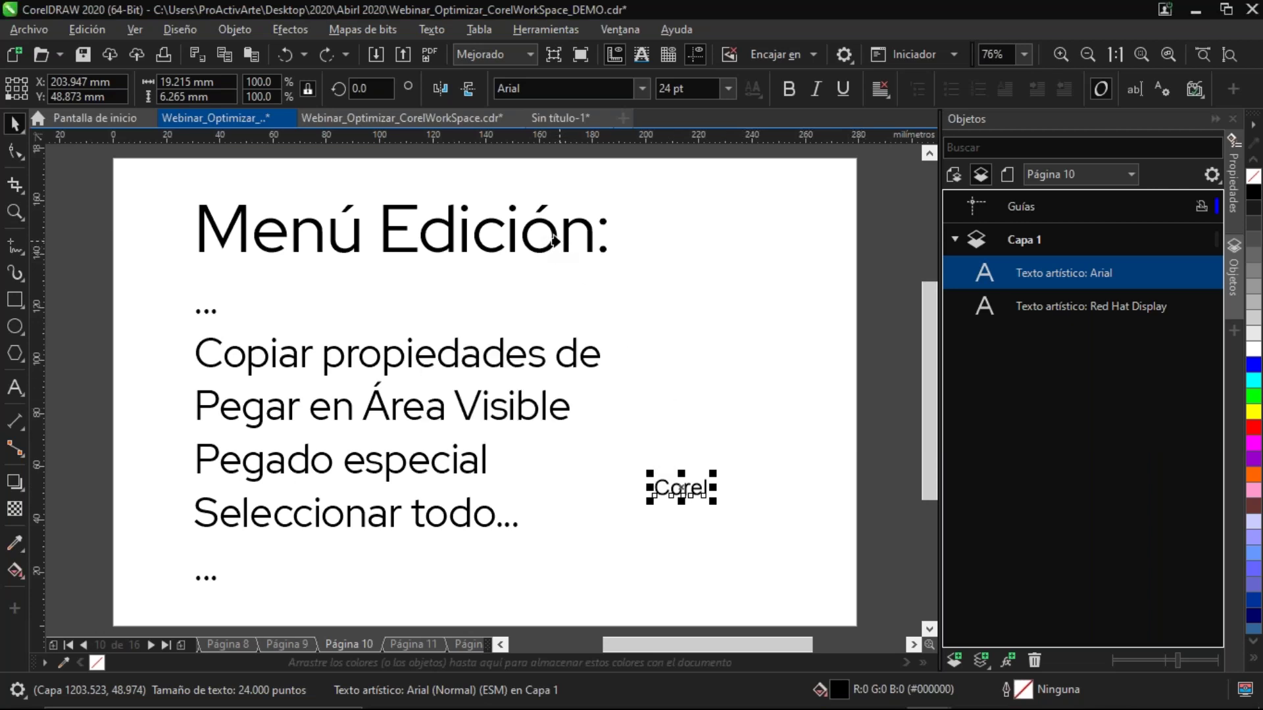
click(558, 238)
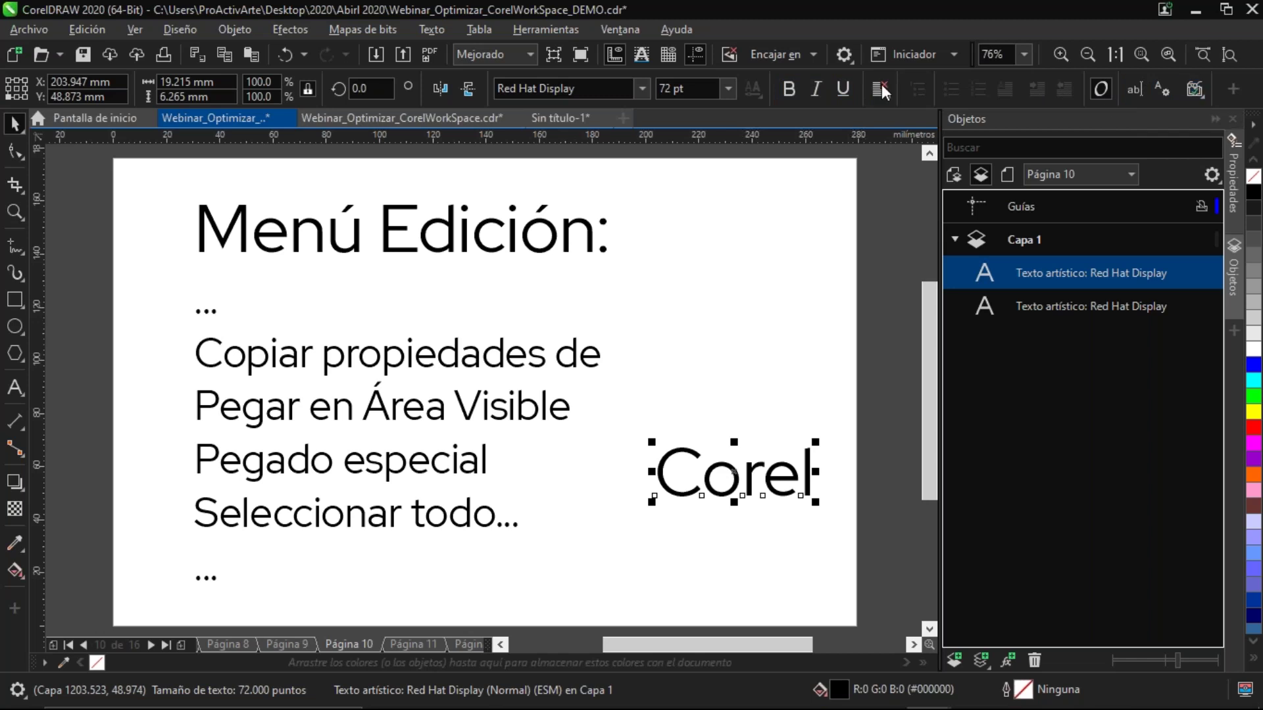
Examine the writing tools available for the selected Corel text, including their shortcuts
click(440, 29)
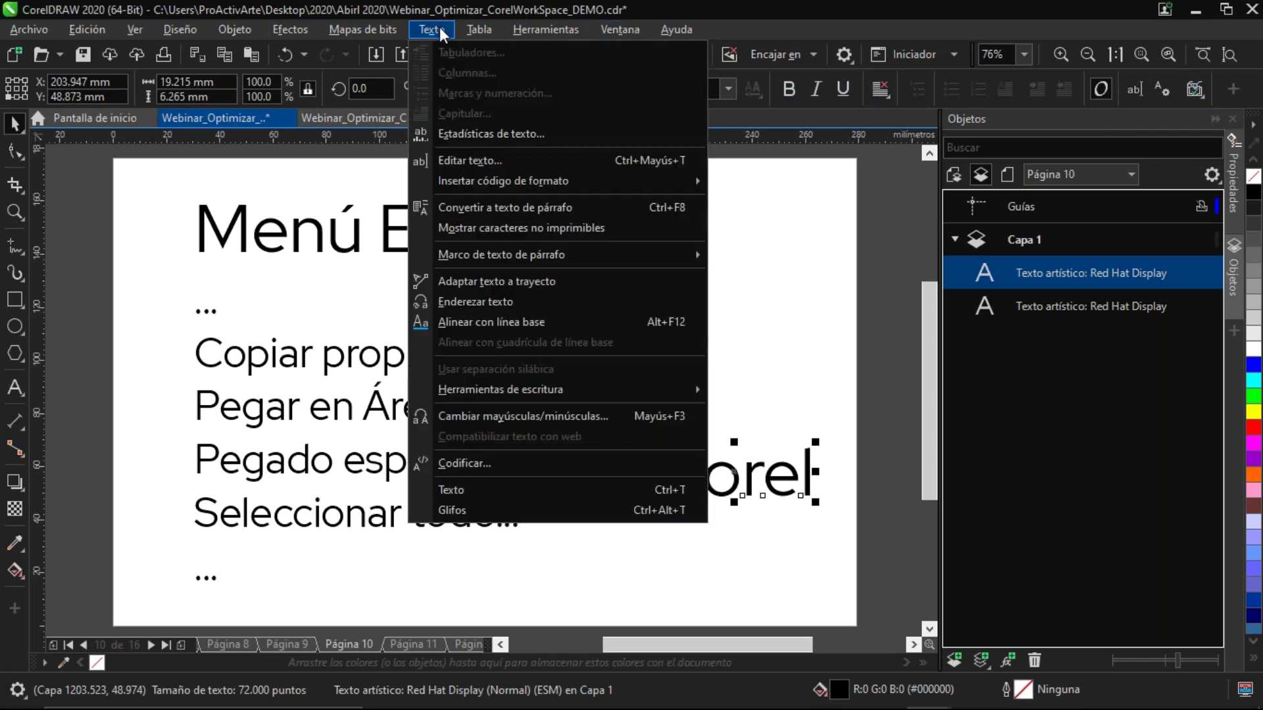
mouse_move(608, 391)
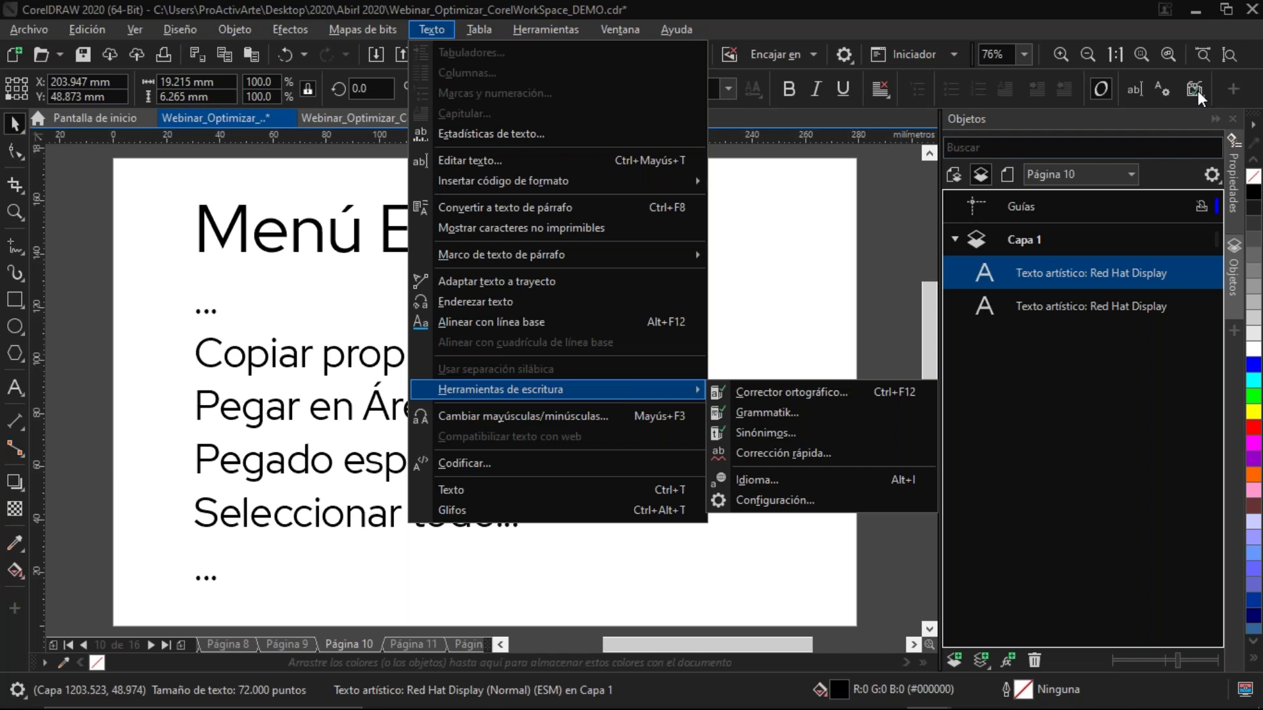
click(809, 296)
key(Escape)
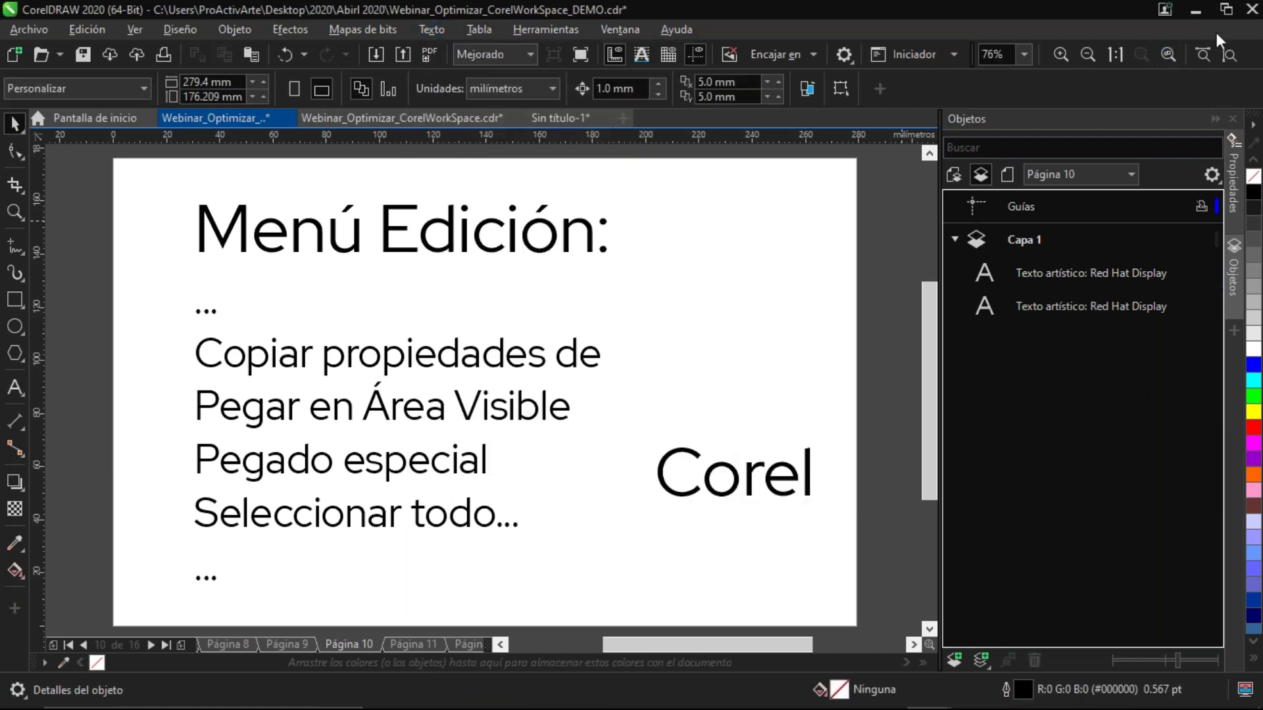
Open the text language settings for the Corel text and review the Spanish variants around Español (México)
click(751, 477)
click(1194, 88)
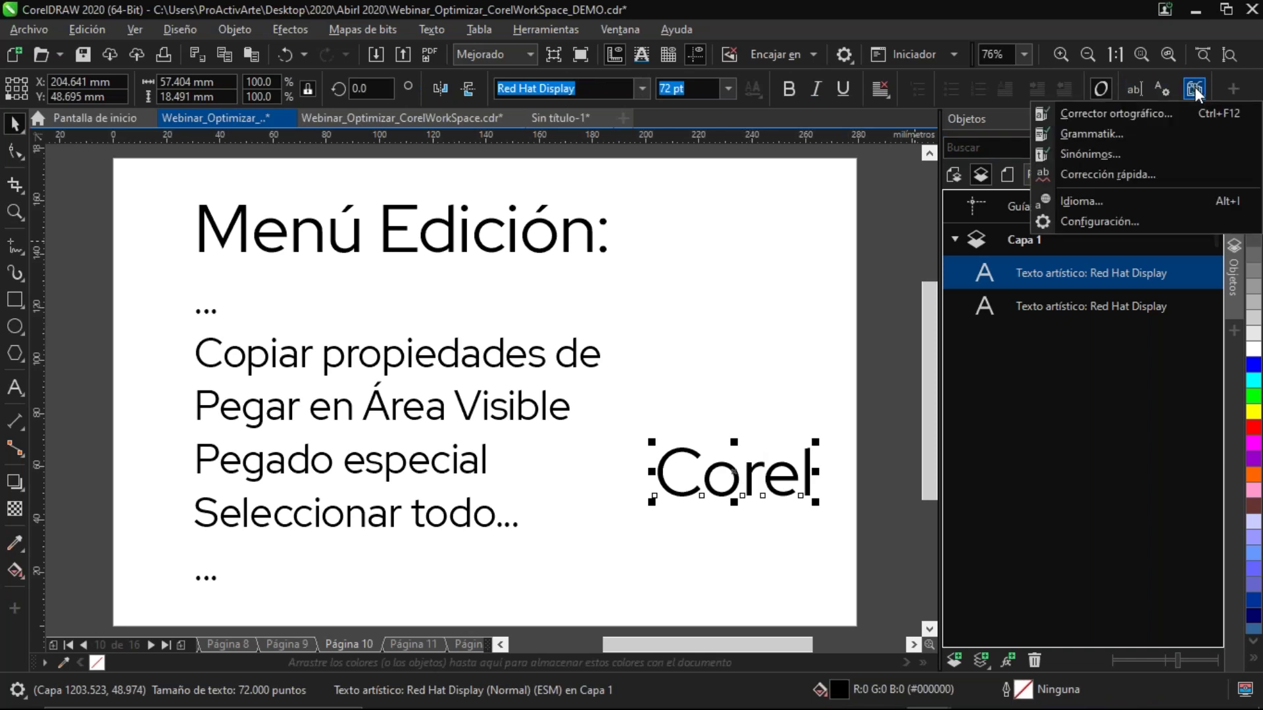
click(1180, 93)
click(1193, 92)
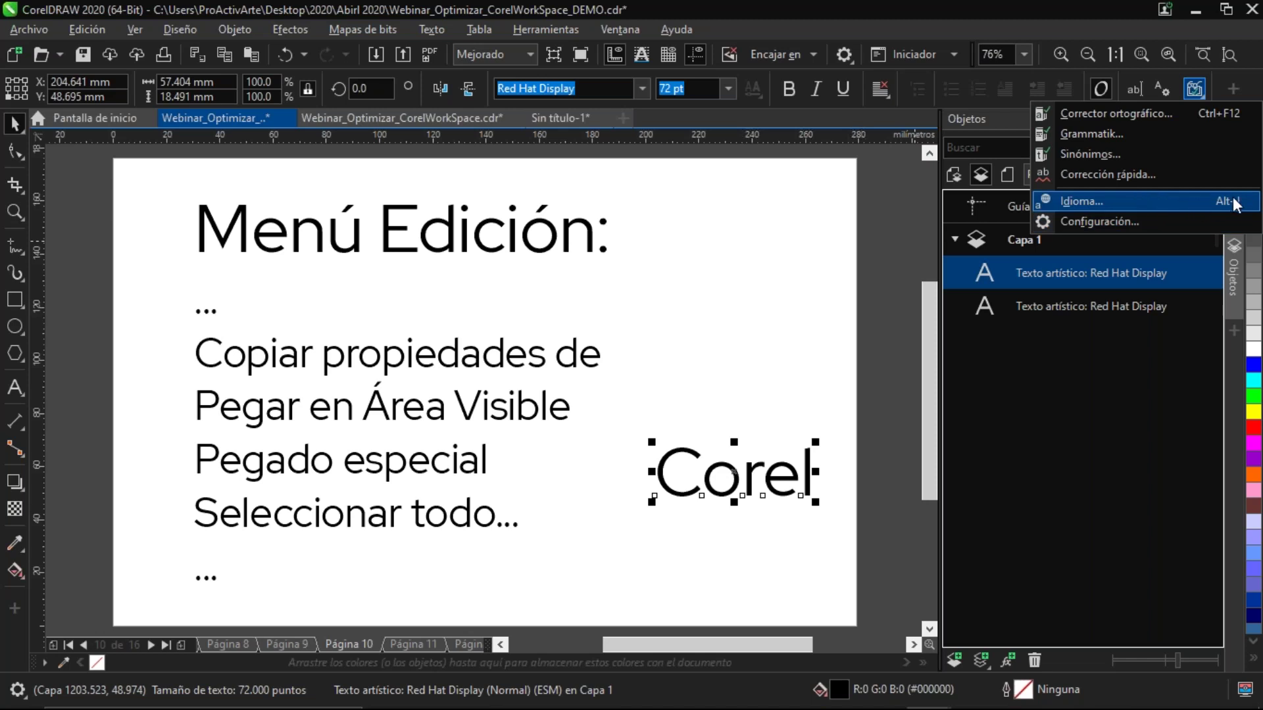
click(792, 387)
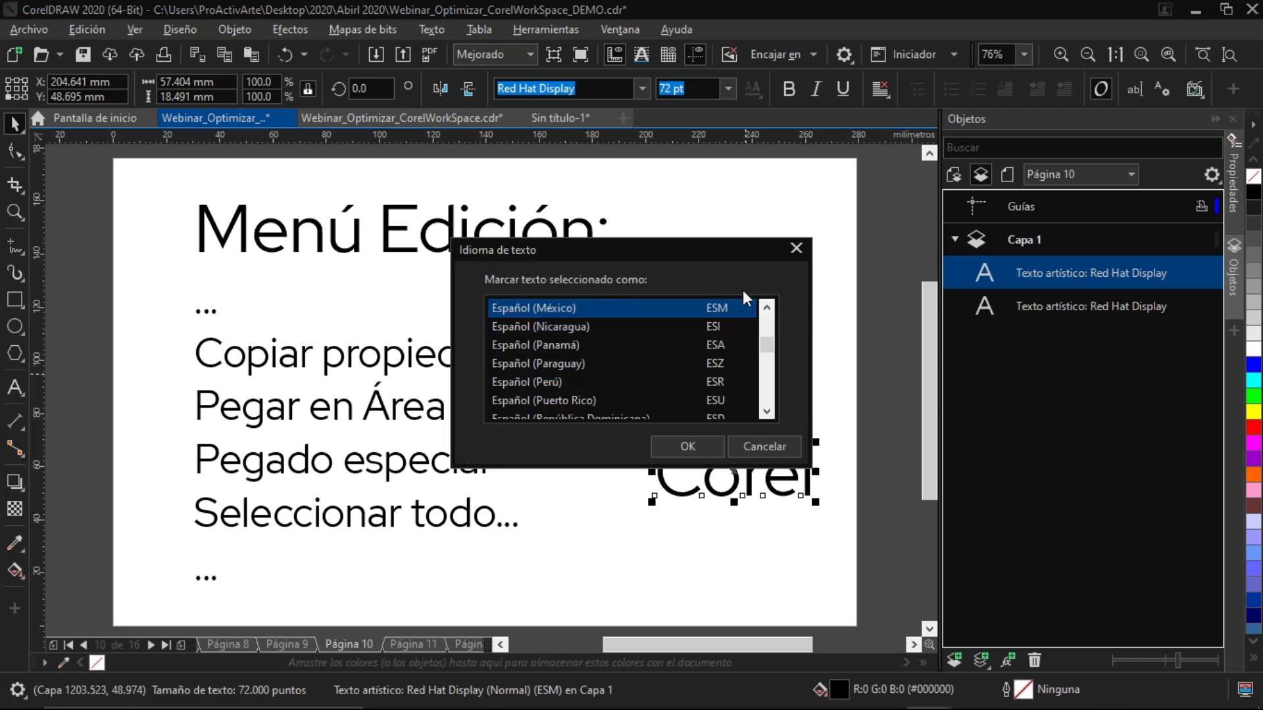
mouse_move(768, 343)
mouse_down()
mouse_move(768, 378)
mouse_move(772, 339)
mouse_up()
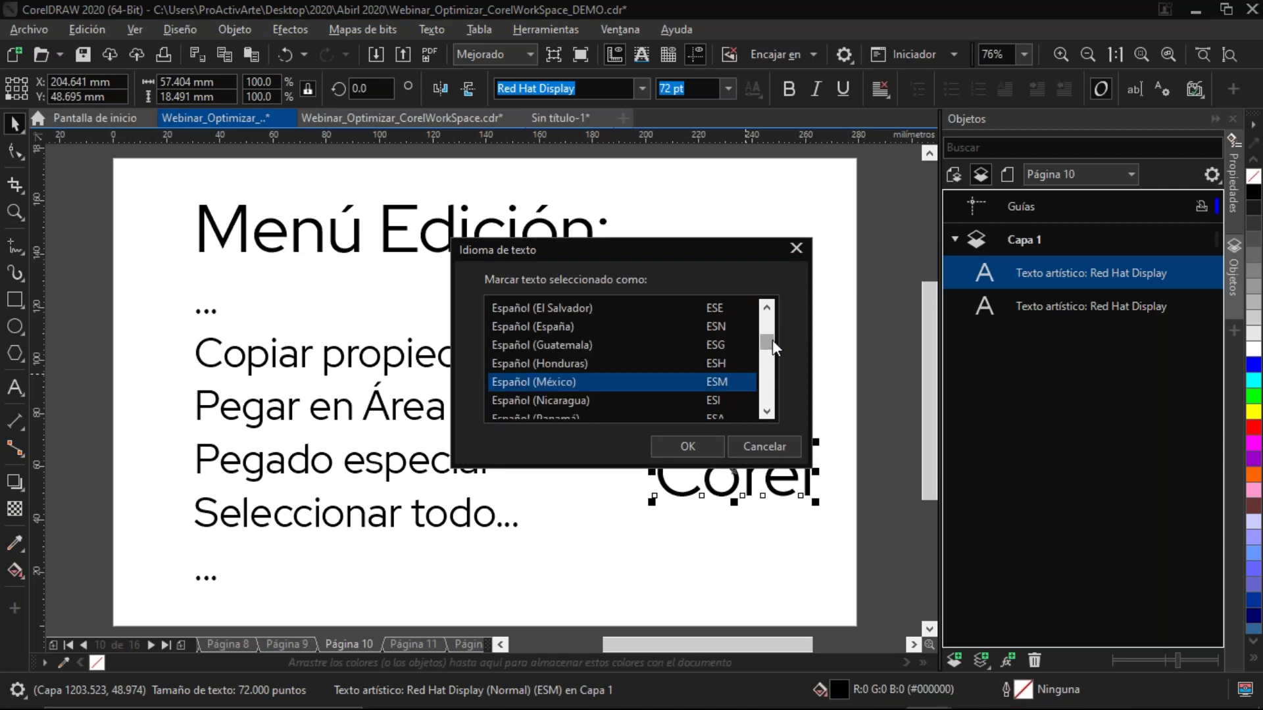
key(Return)
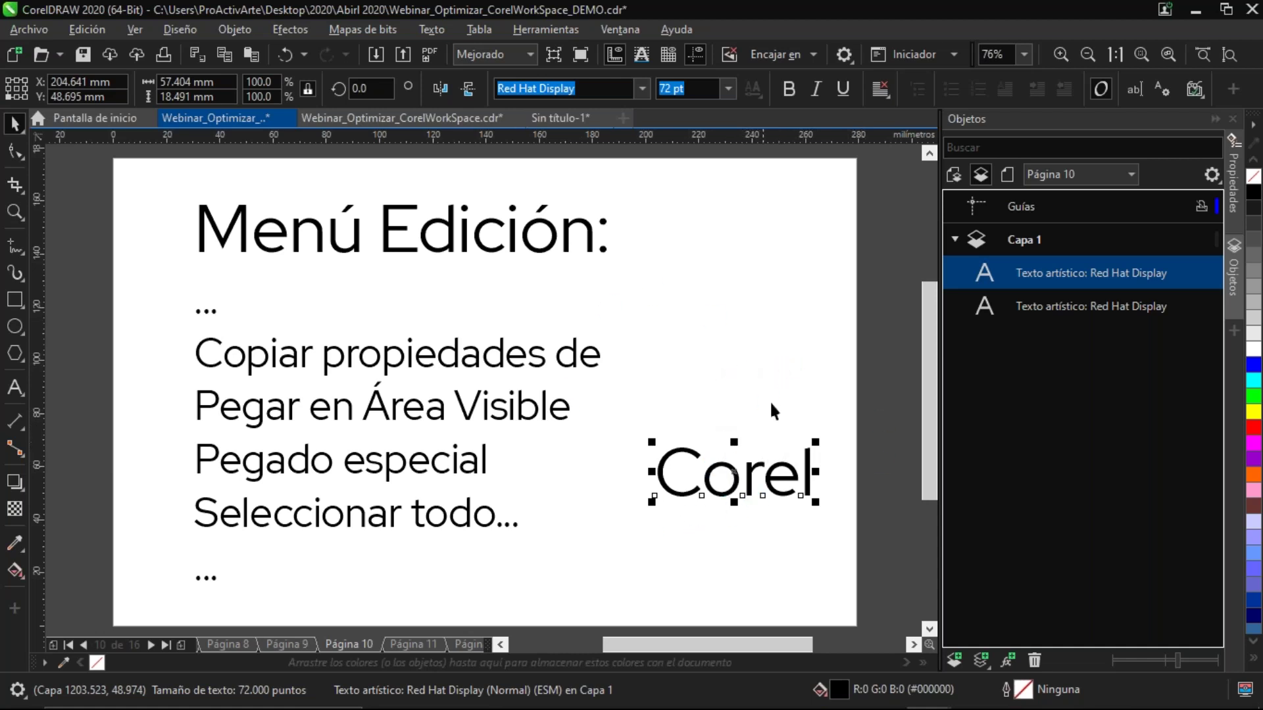
click(703, 399)
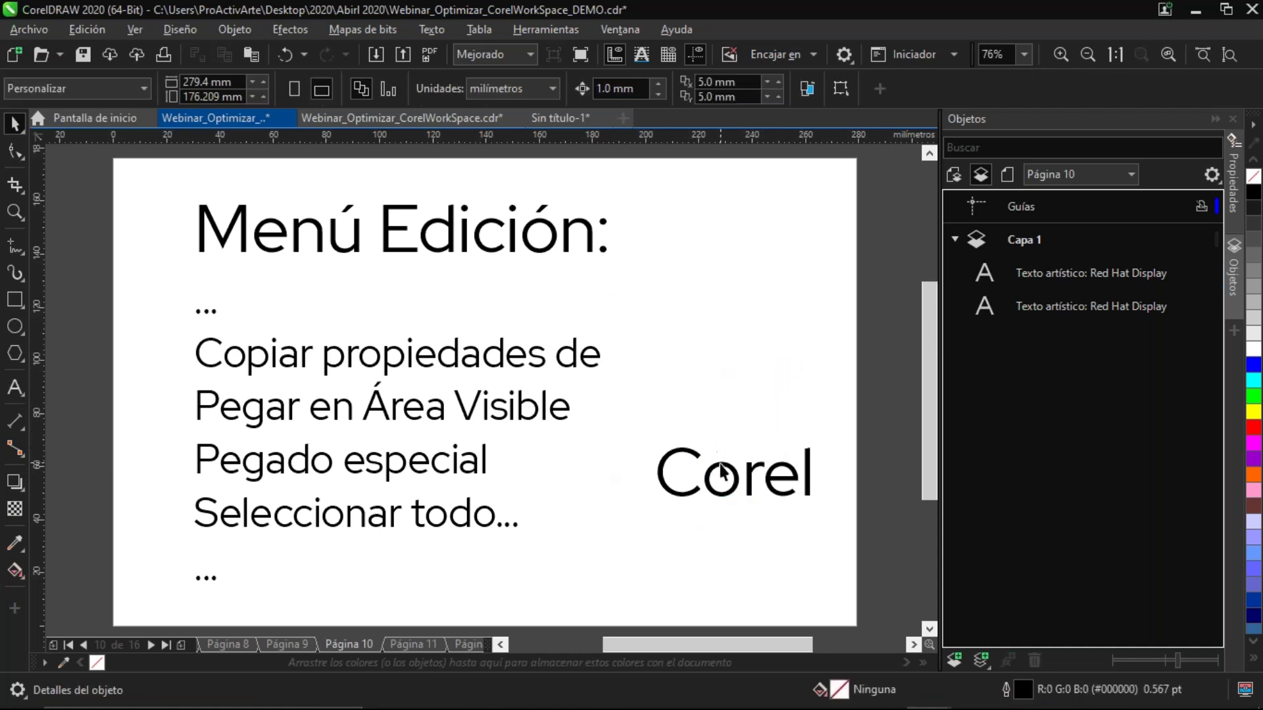
Switch to the Sin título-1 document, set its page to landscape, and paste the copied Corel text before deleting it
click(556, 117)
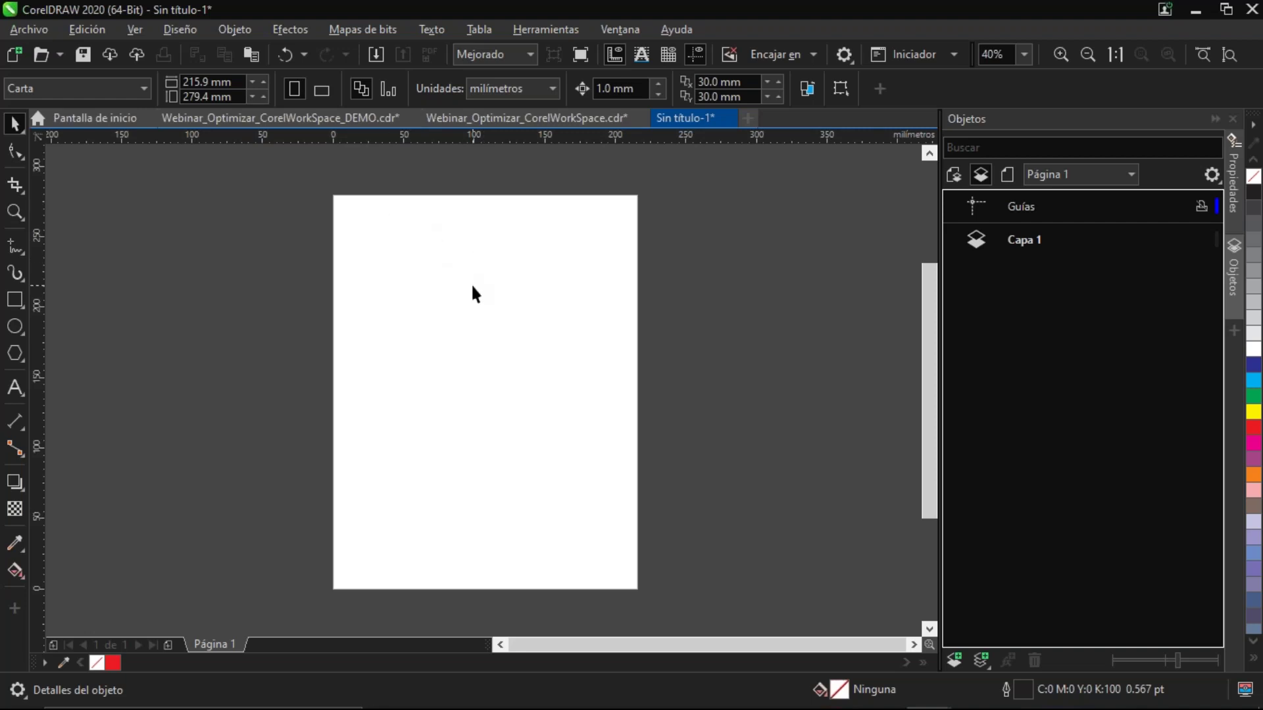
click(322, 90)
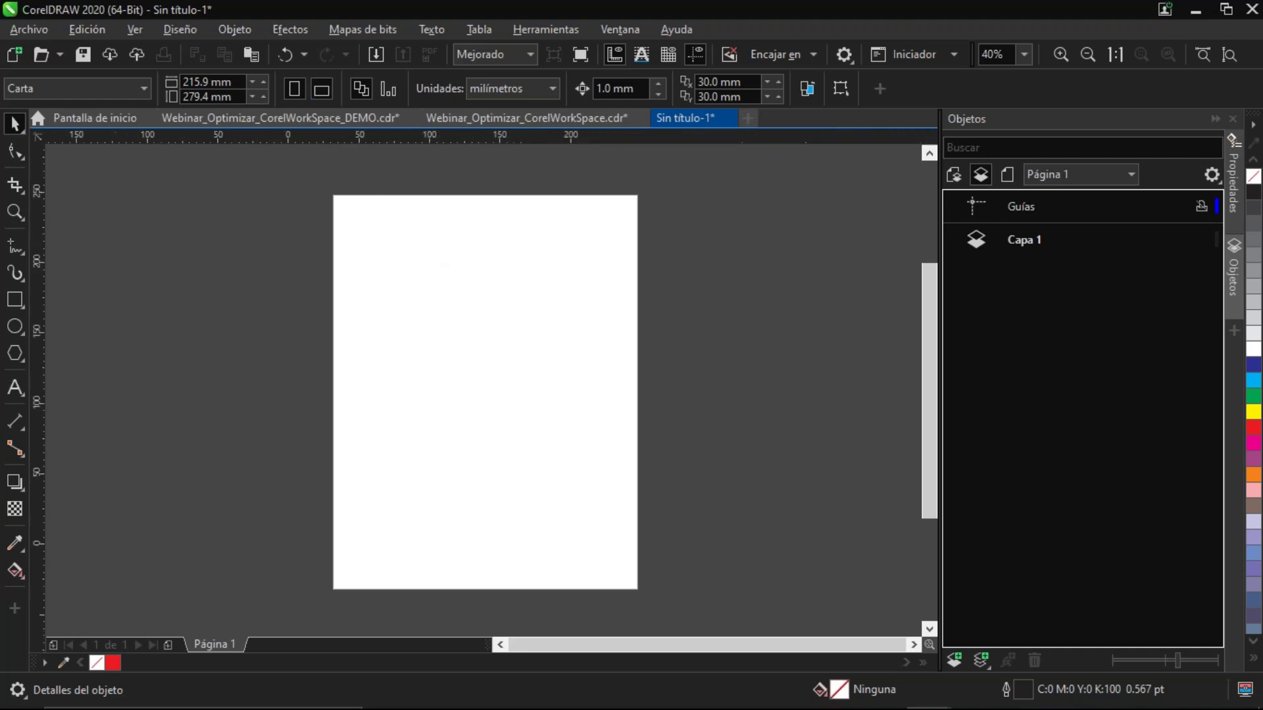
key(ctrl+v)
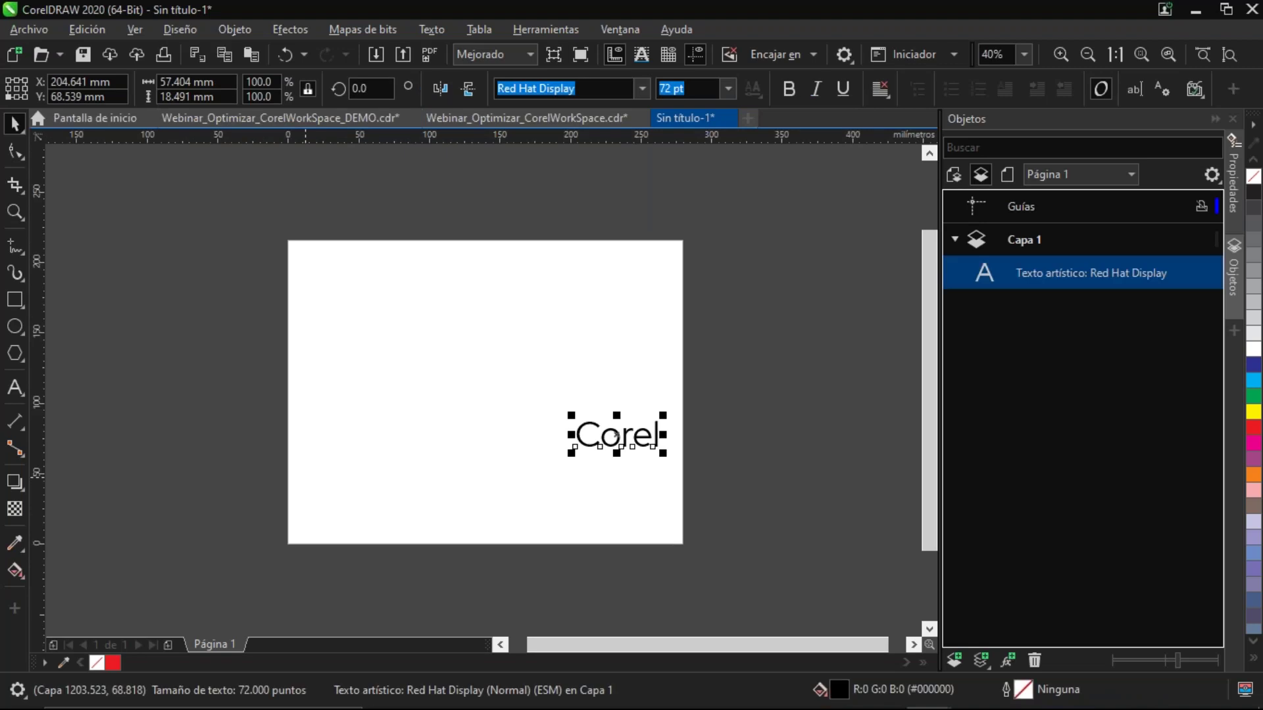
key(Delete)
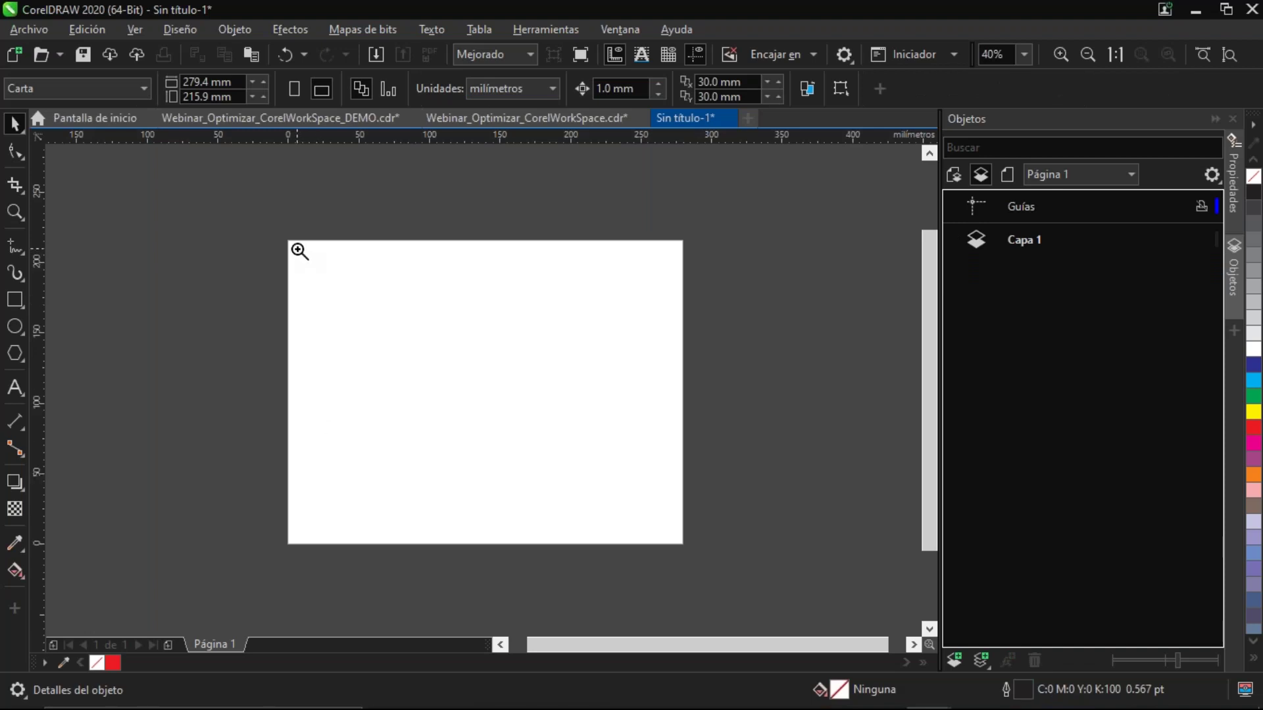
Paste the copied Corel text near the page's upper-left corner using Pegar en Área Visible, and delete it
click(301, 257)
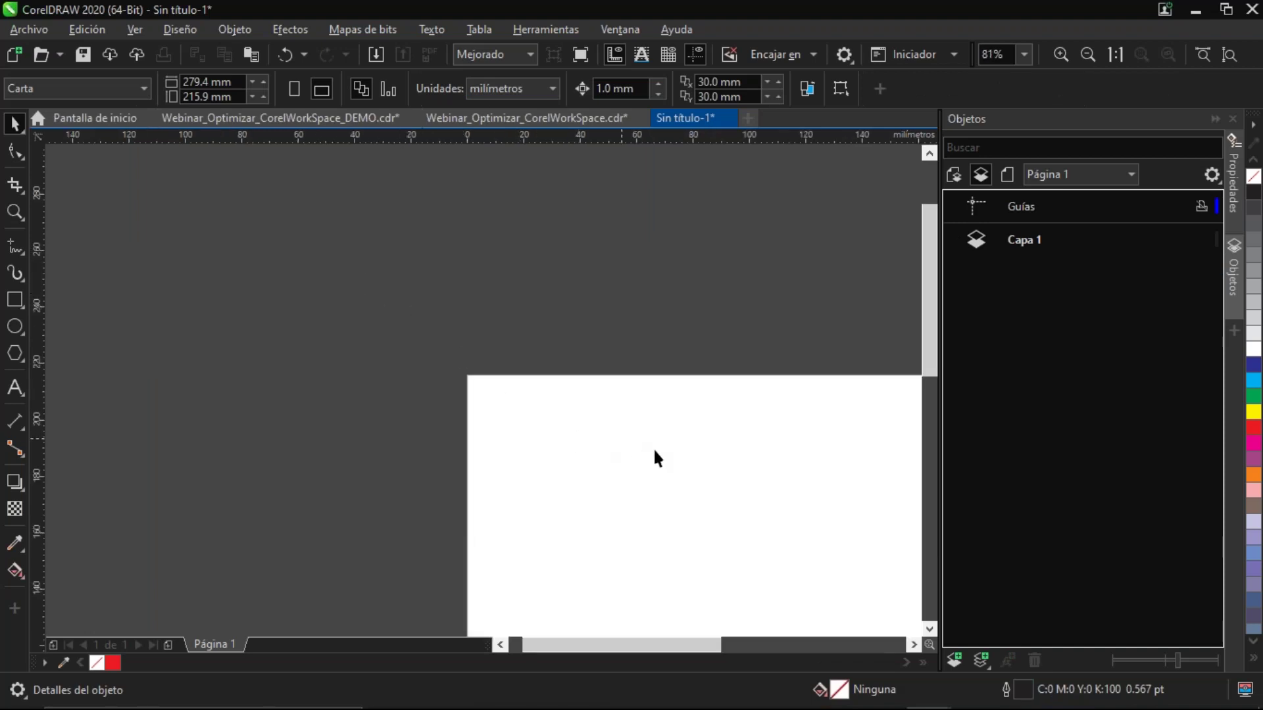
drag(929, 335, 722, 376)
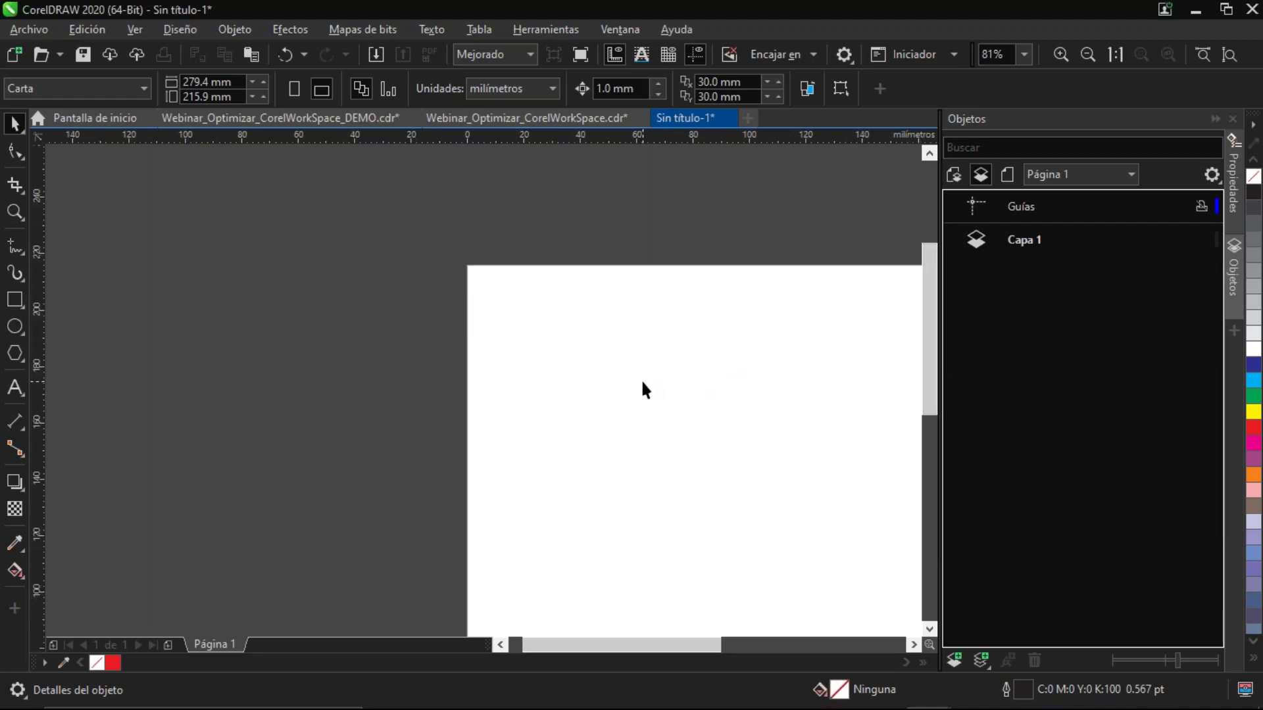
click(139, 27)
mouse_move(105, 32)
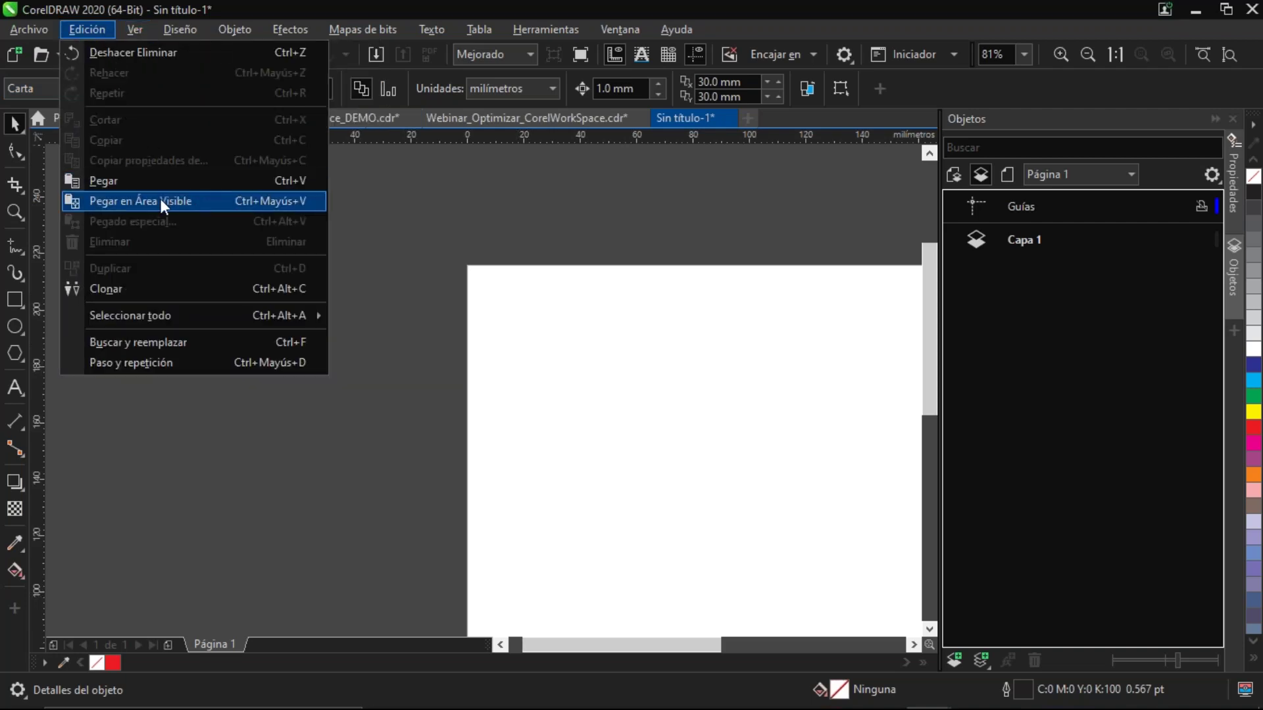
click(272, 202)
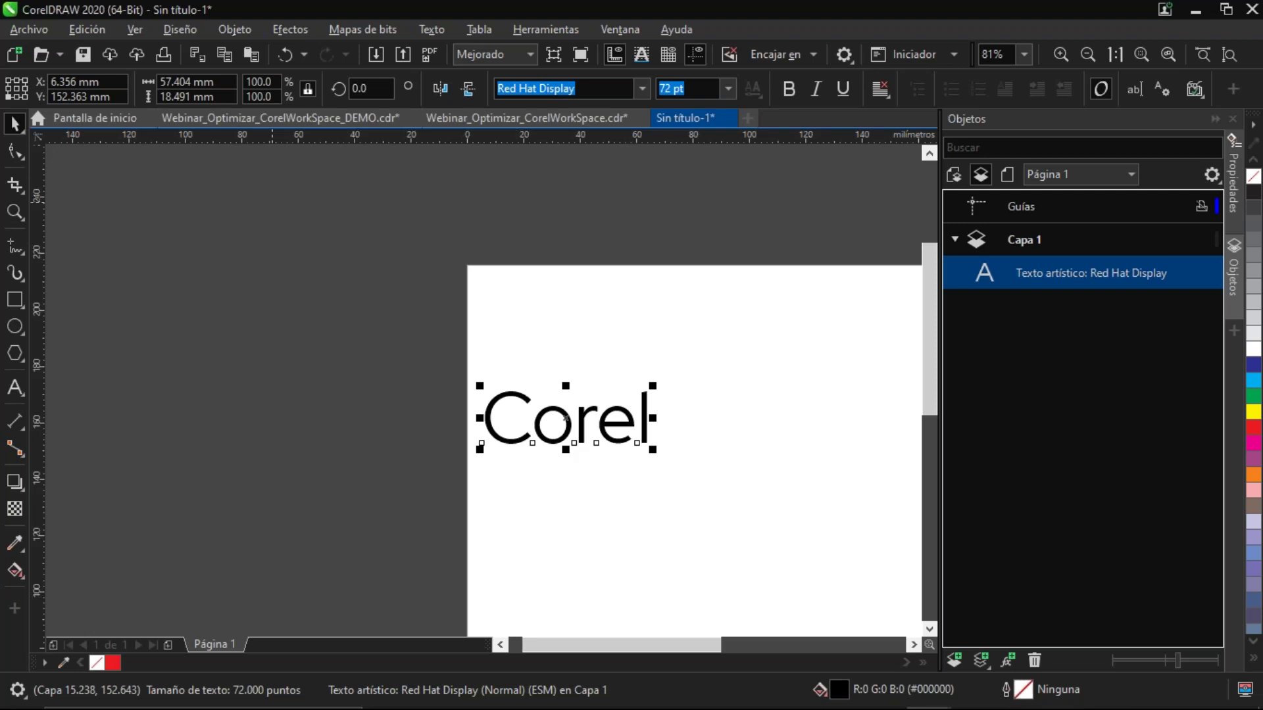
key(Delete)
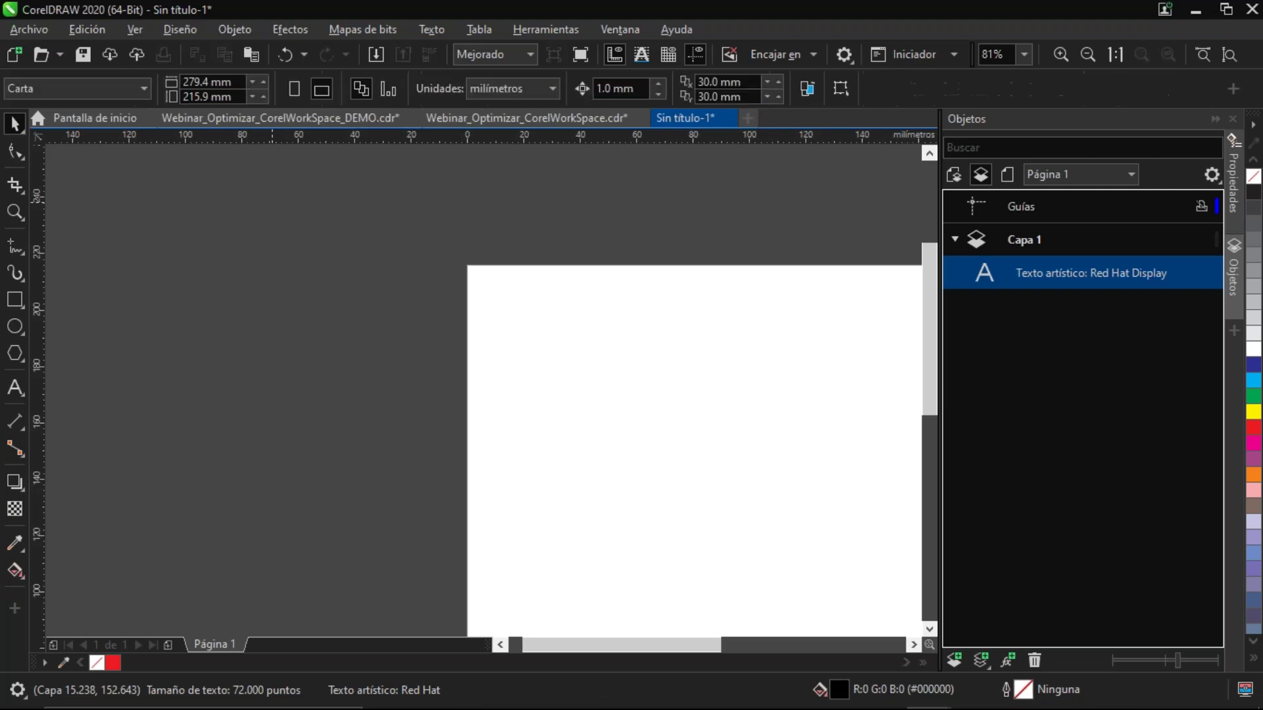
Return to the Webinar_Optimizar_CorelWorkSpace_DEMO.cdr document and check the availability and shortcut of Pegado especial
click(504, 119)
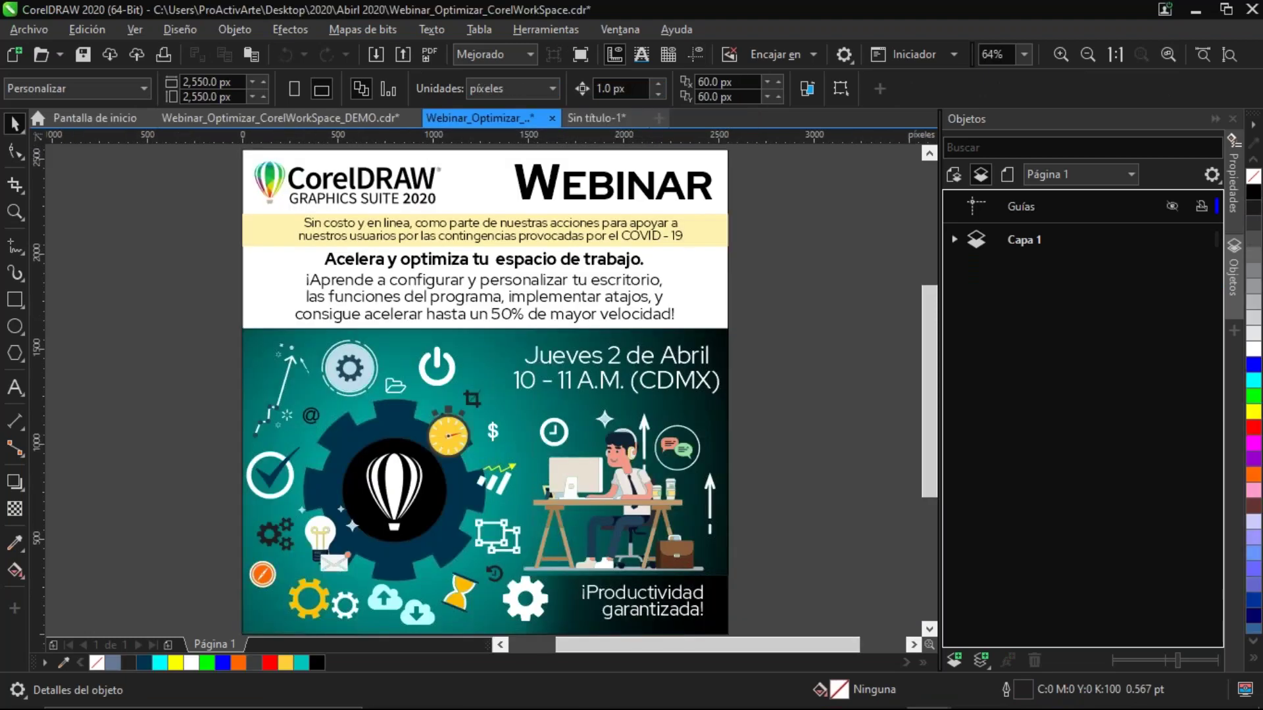
click(370, 117)
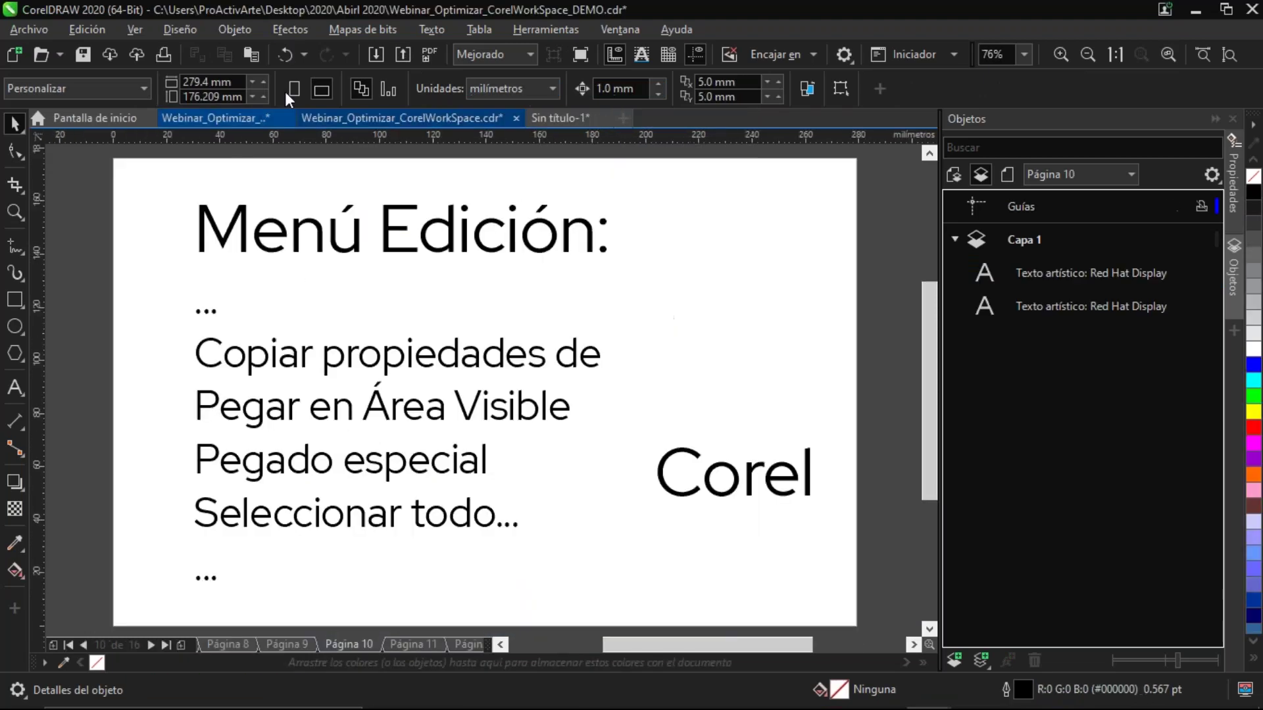
click(139, 29)
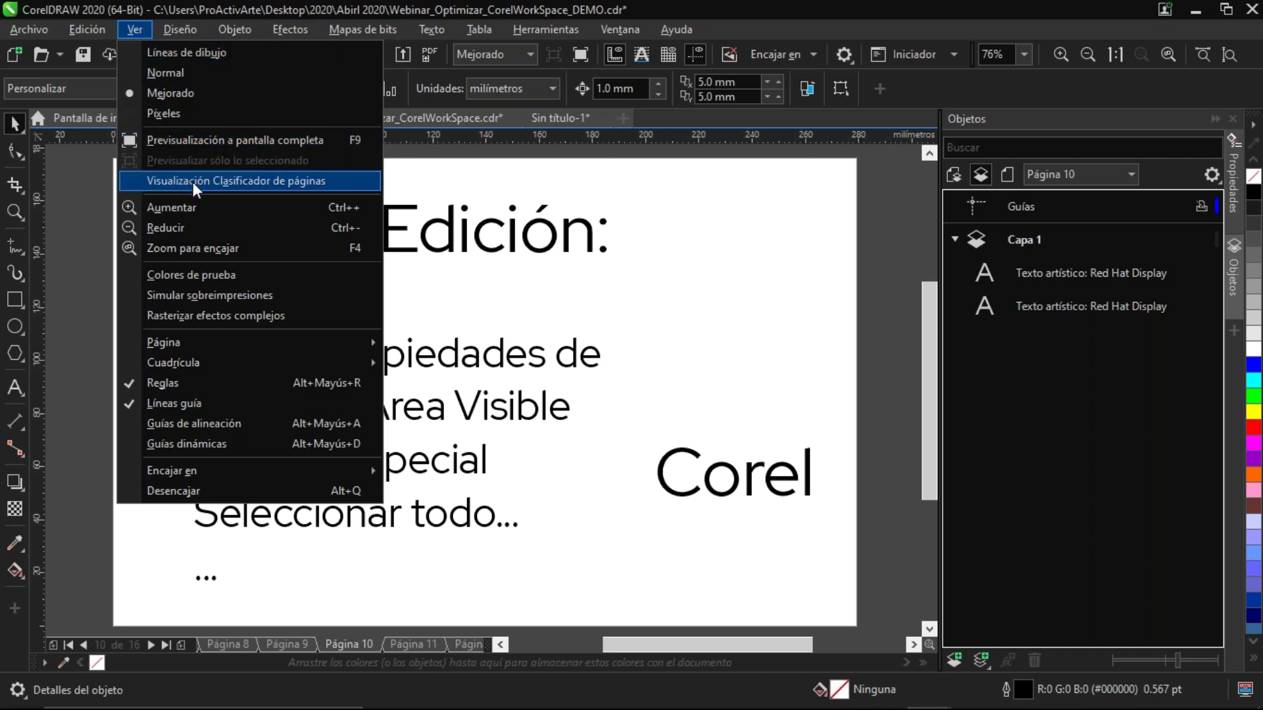
mouse_move(91, 30)
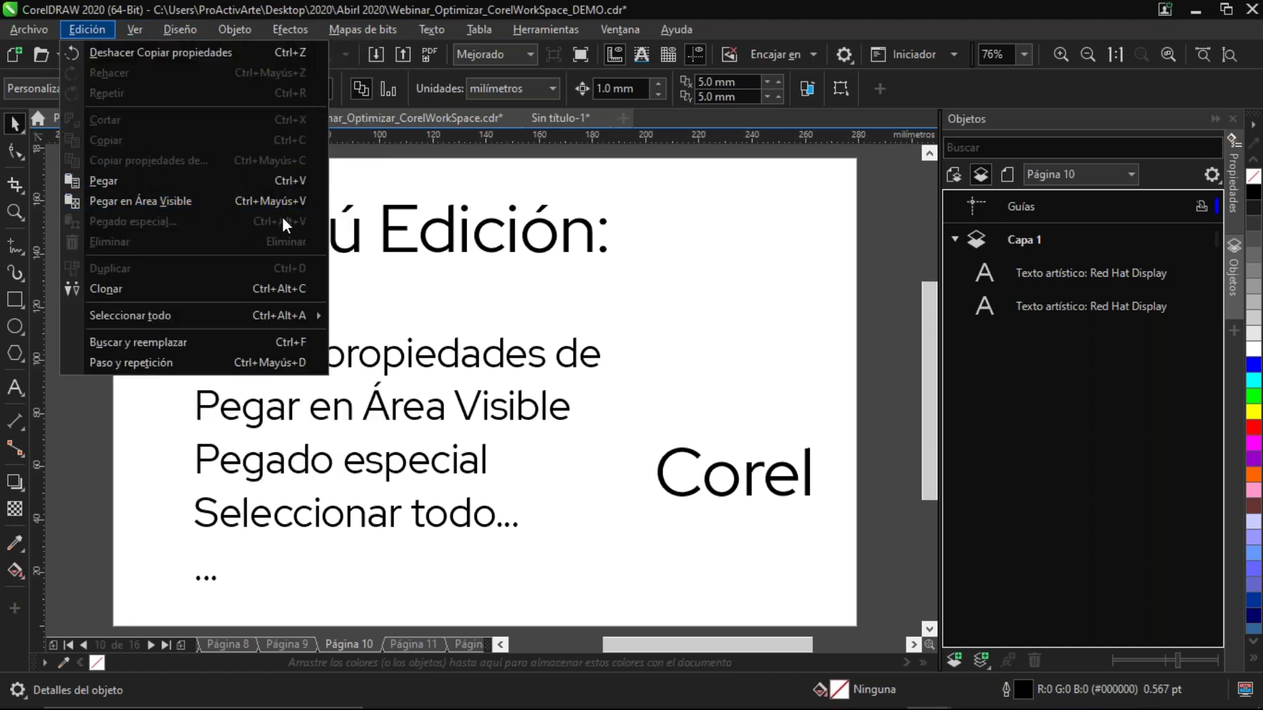
click(587, 306)
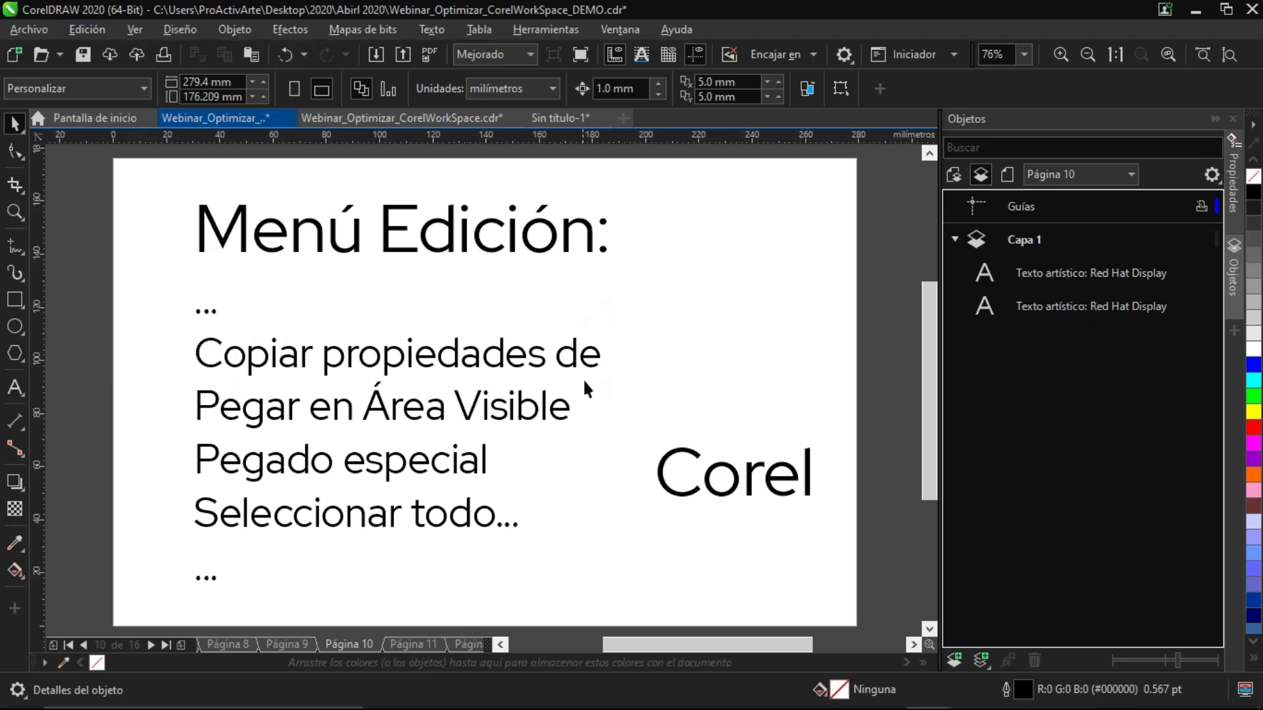
Switch to Chrome and copy the CorelDRAW Graphics Suite 2020 logo image from the Corel homepage
mouse_move(677, 697)
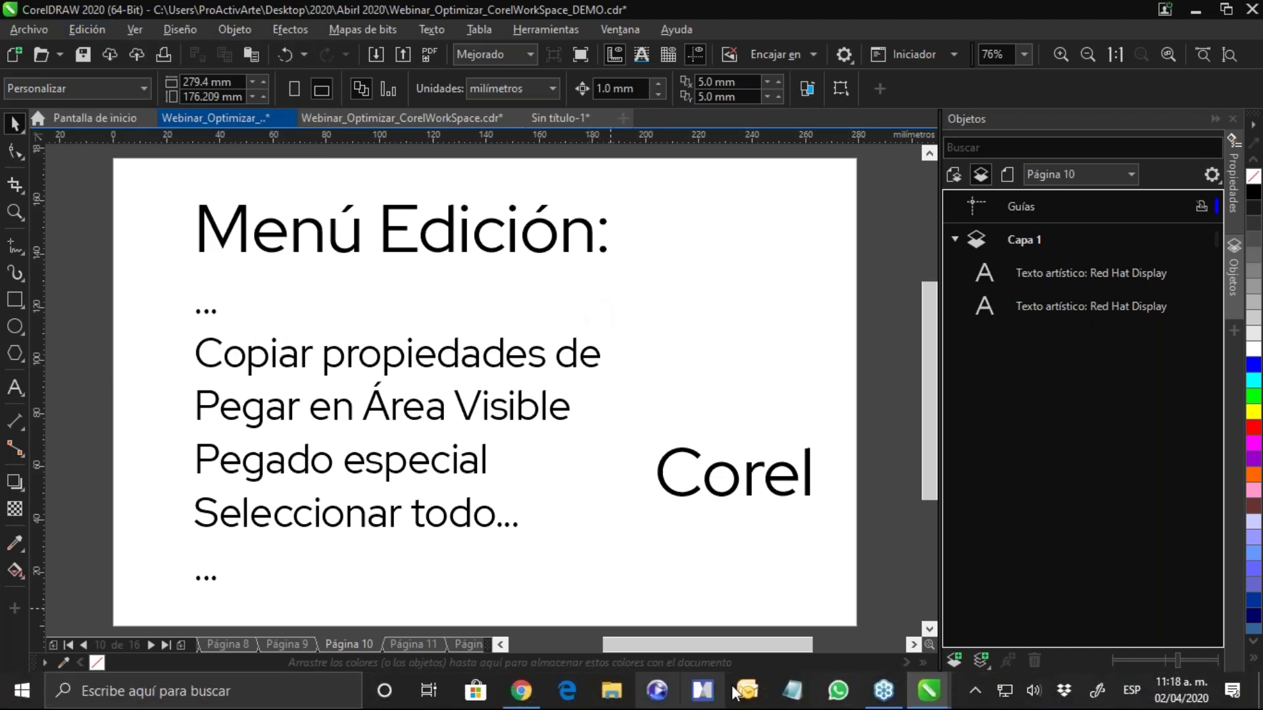
click(522, 692)
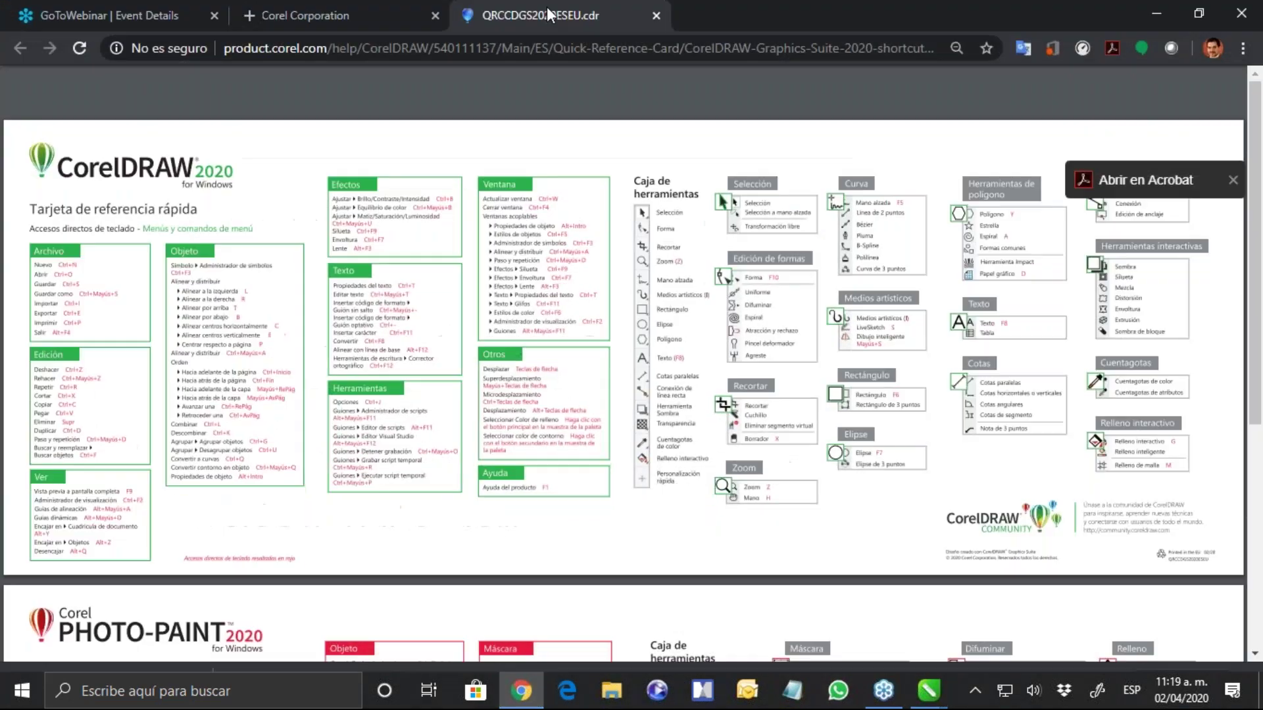
click(292, 16)
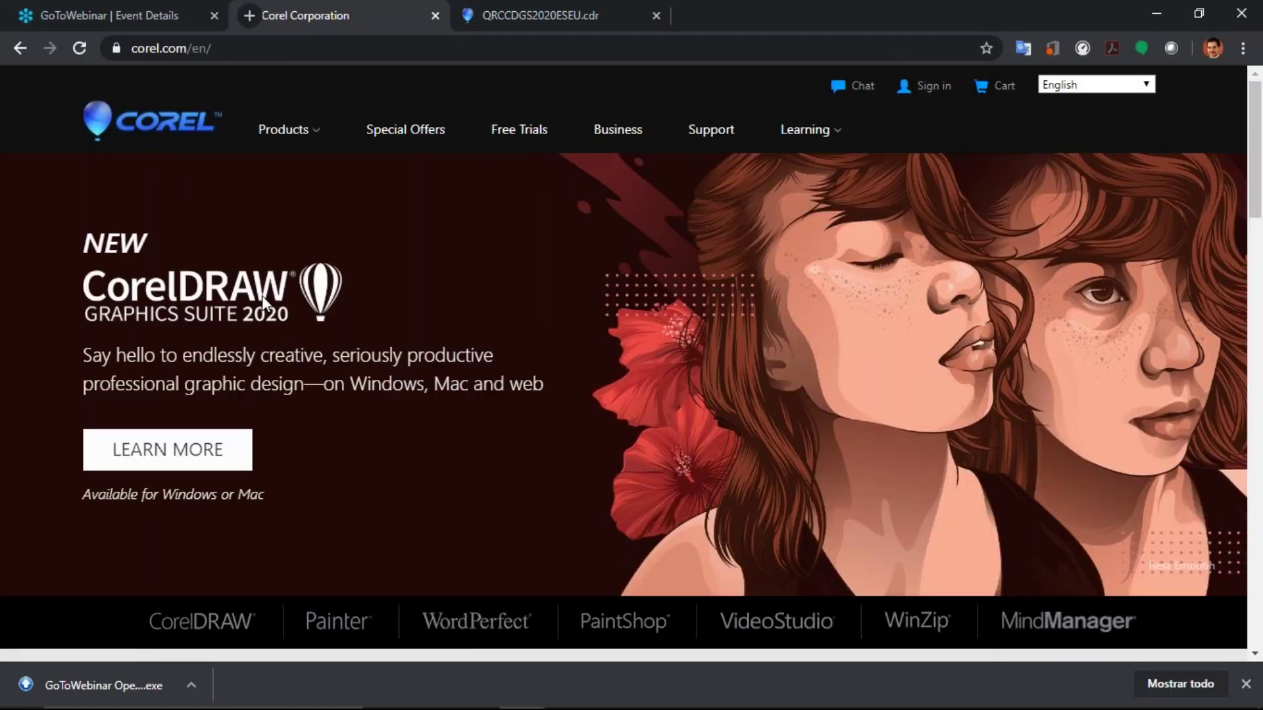
right_click(262, 295)
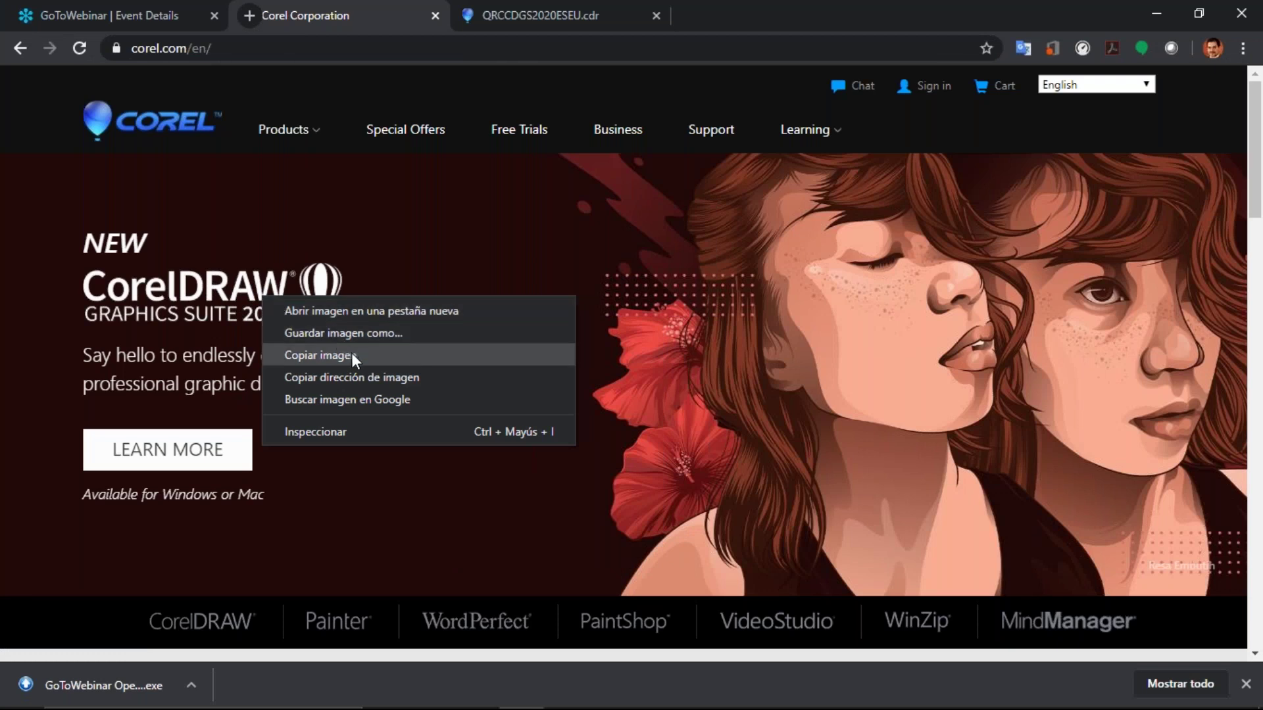
right_click(968, 338)
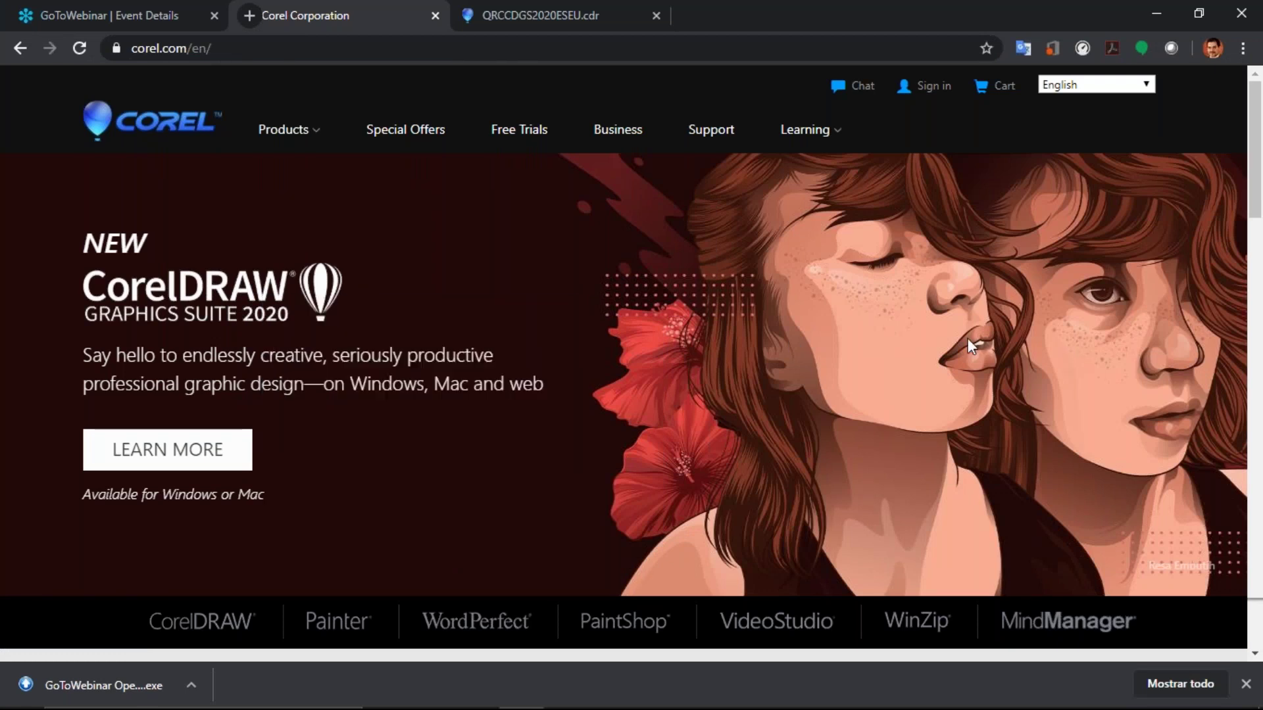
right_click(968, 338)
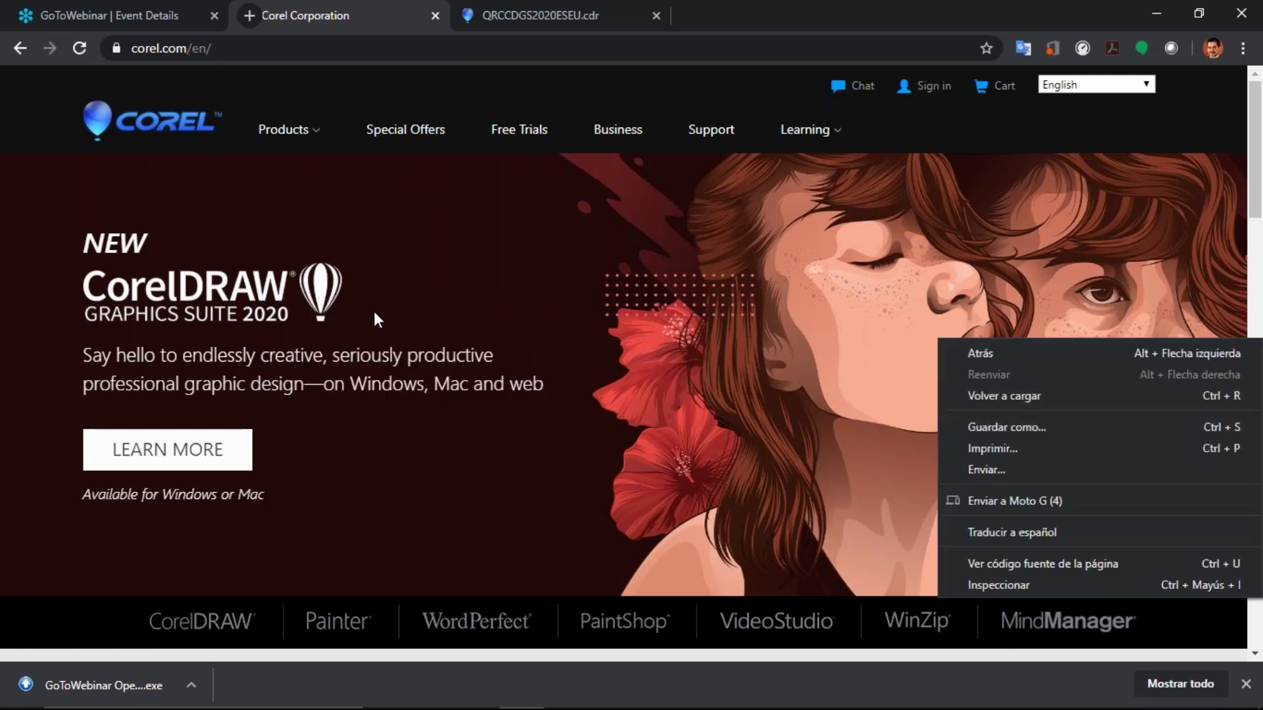
right_click(321, 275)
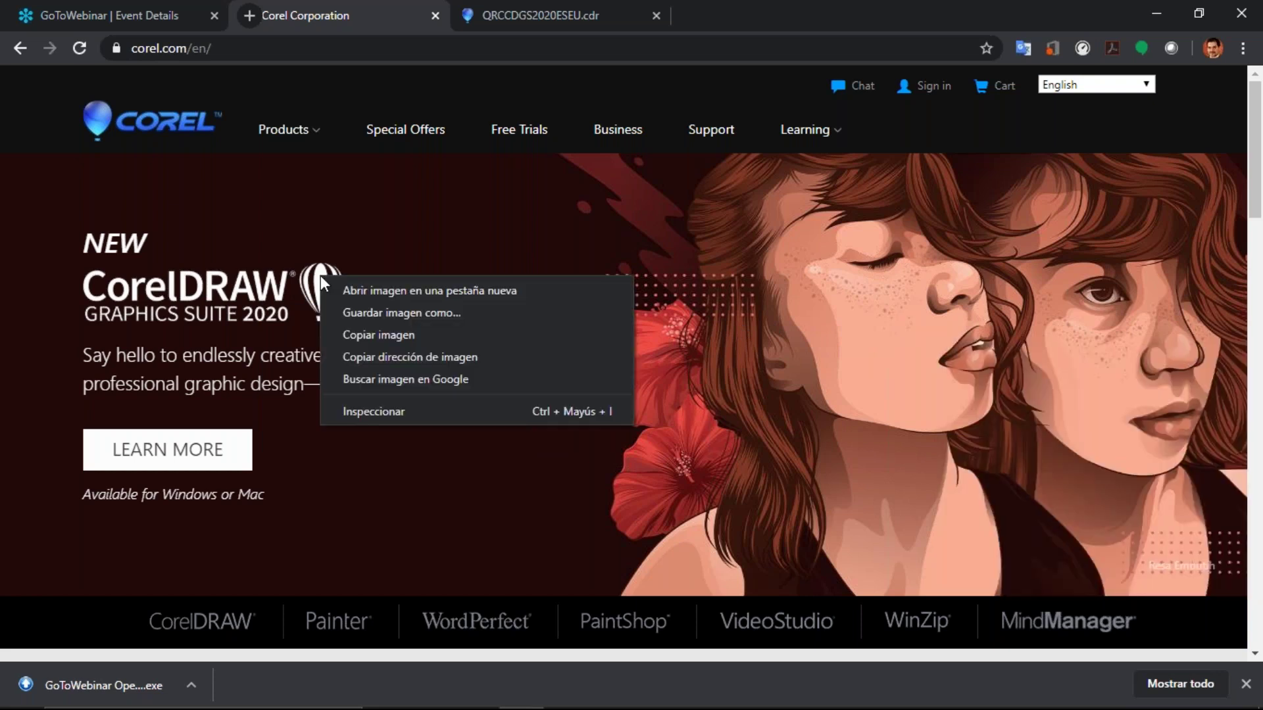
click(381, 333)
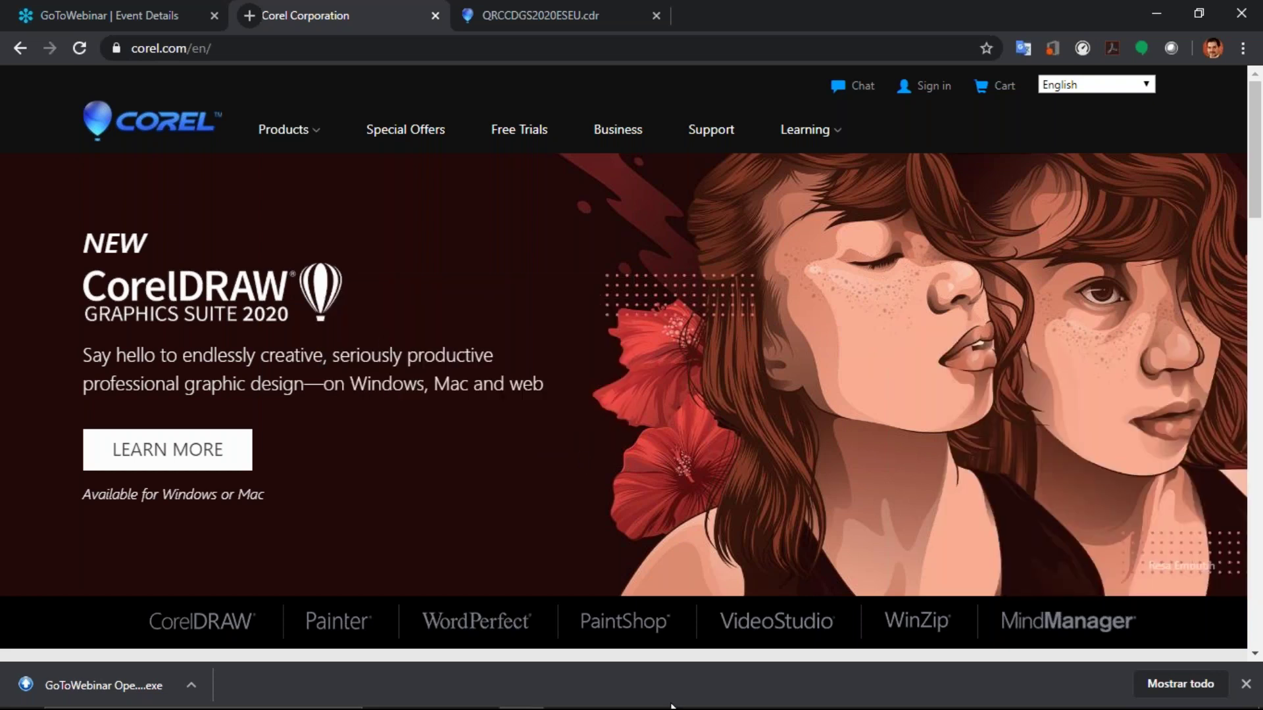
Back in CorelDRAW, use Pegado especial to paste the logo as Mapa de bits independiente del dispositivo, and delete it
click(1155, 13)
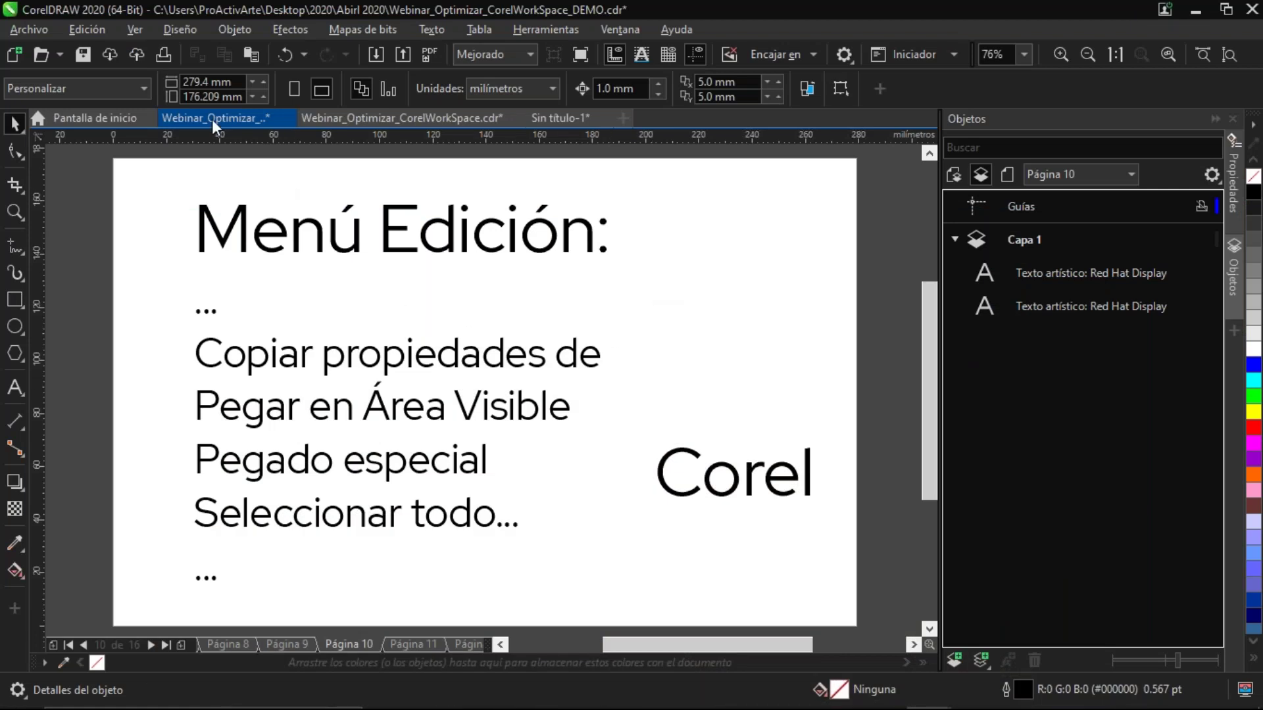
click(88, 28)
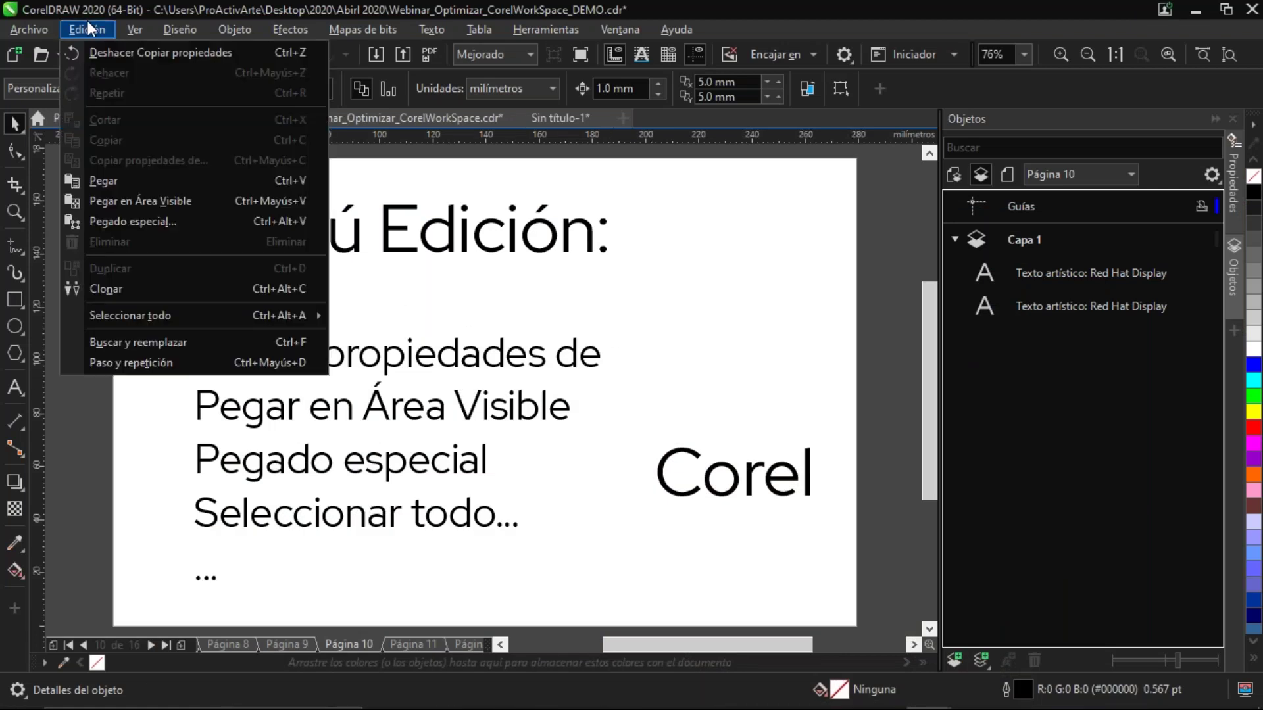
click(215, 222)
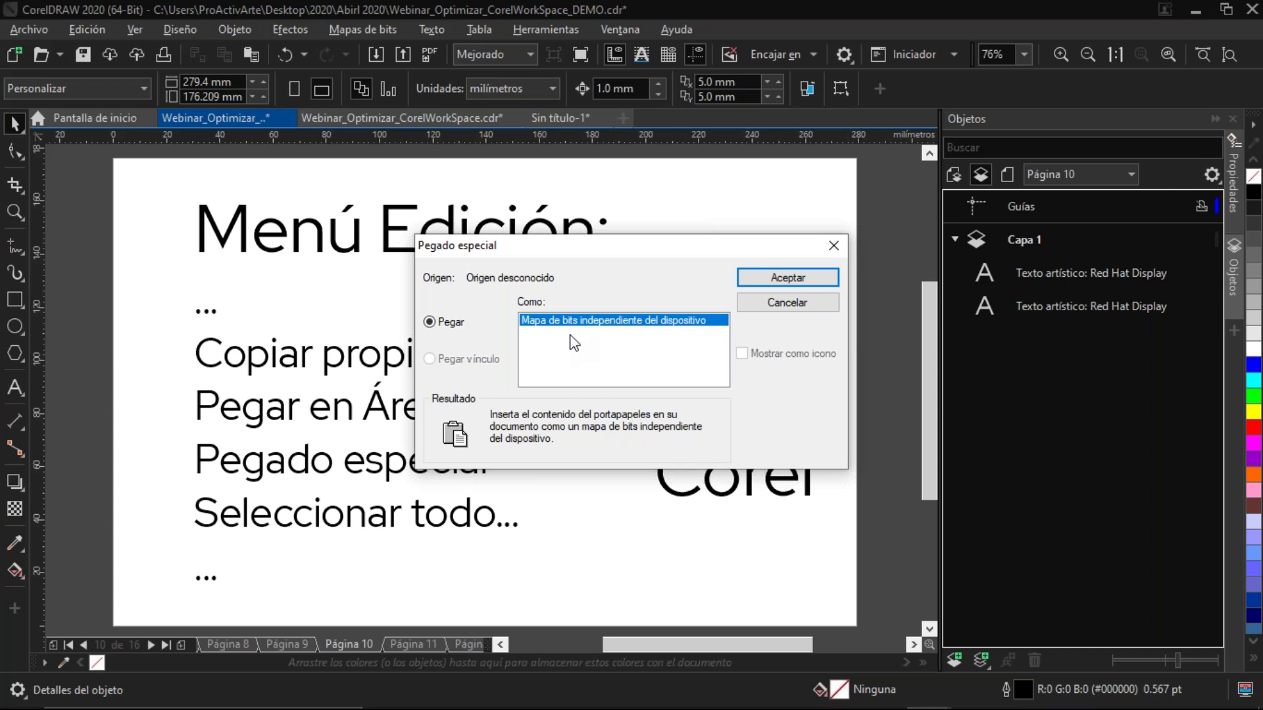
click(789, 279)
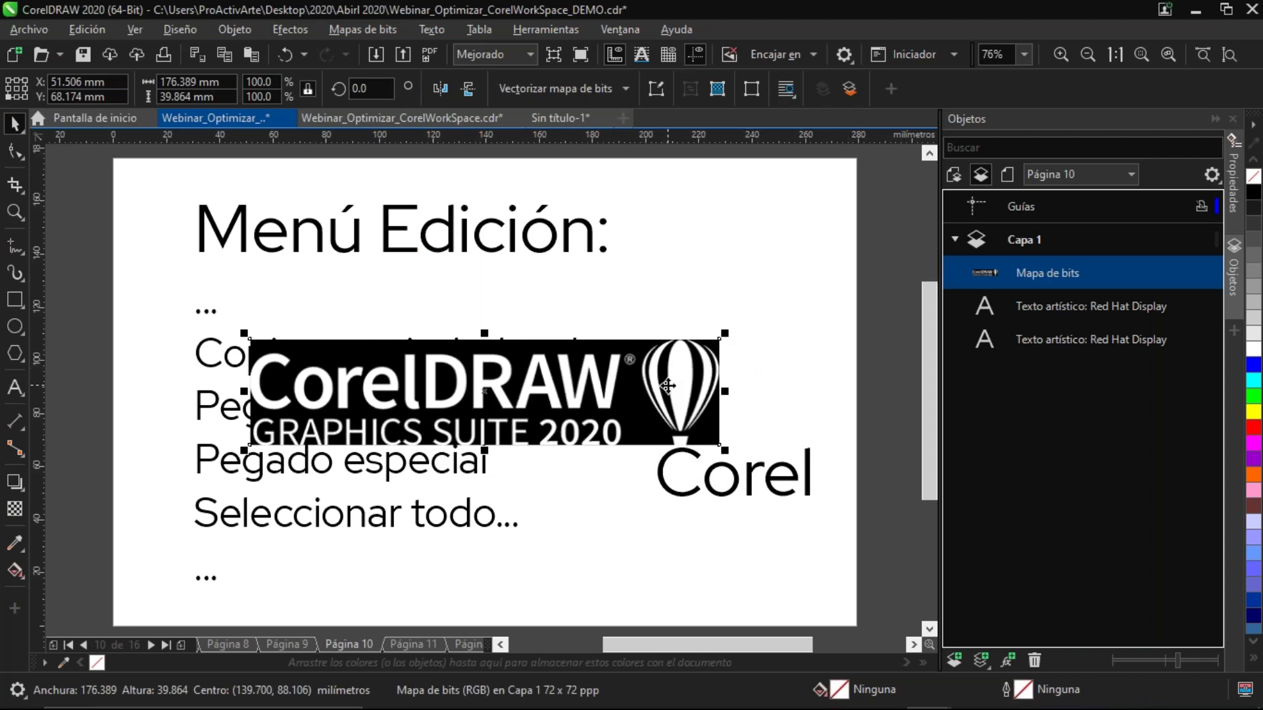
key(Delete)
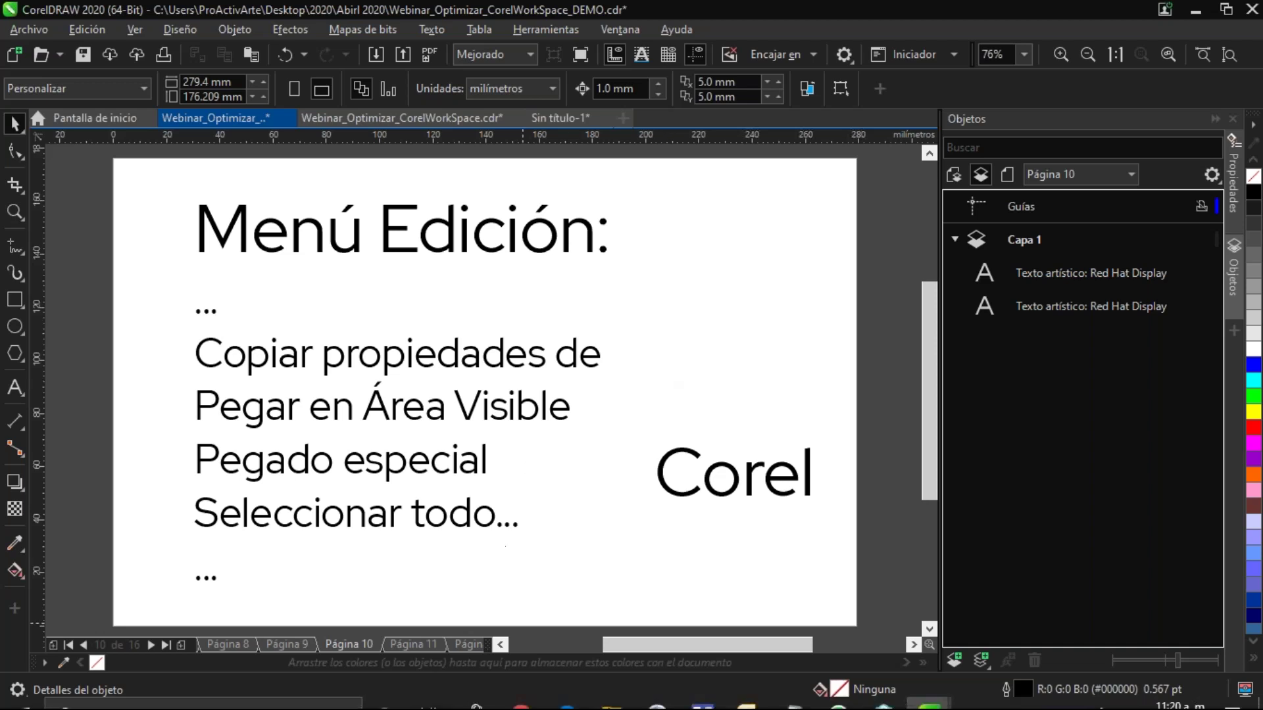
Search Windows for word and launch Microsoft Office Word 2007 with a blank document
mouse_move(243, 705)
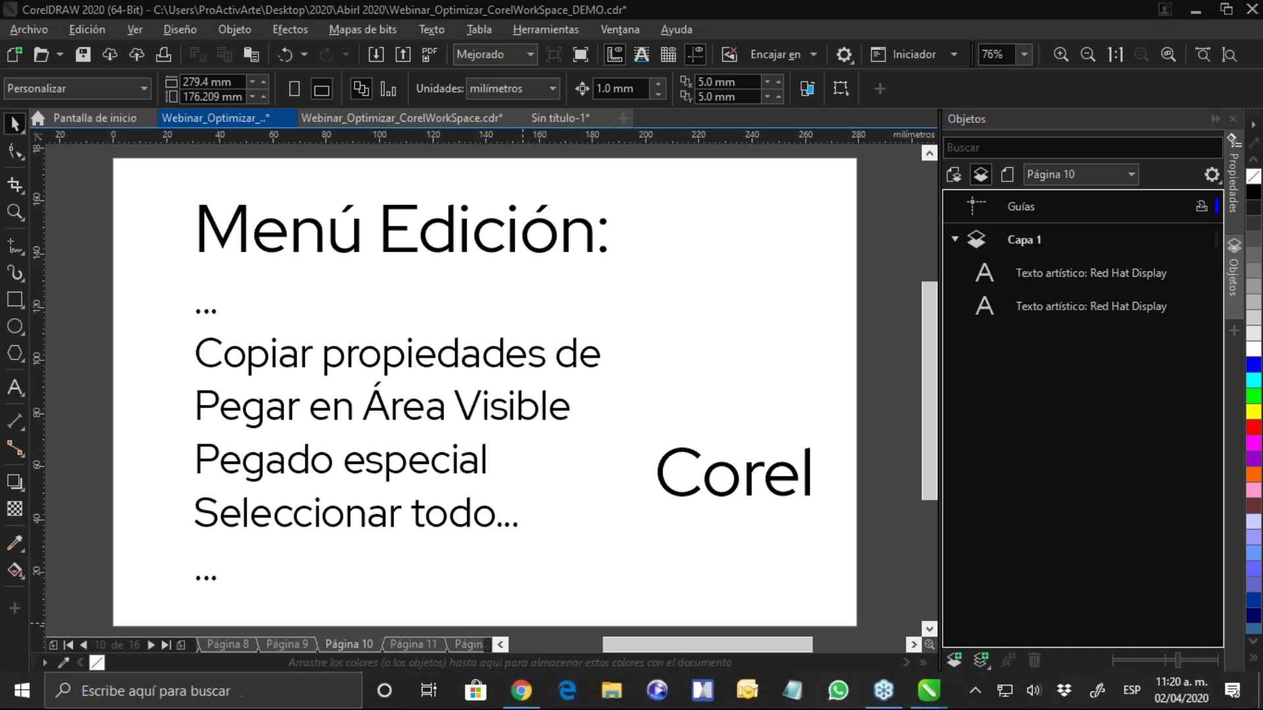
click(244, 690)
text(word)
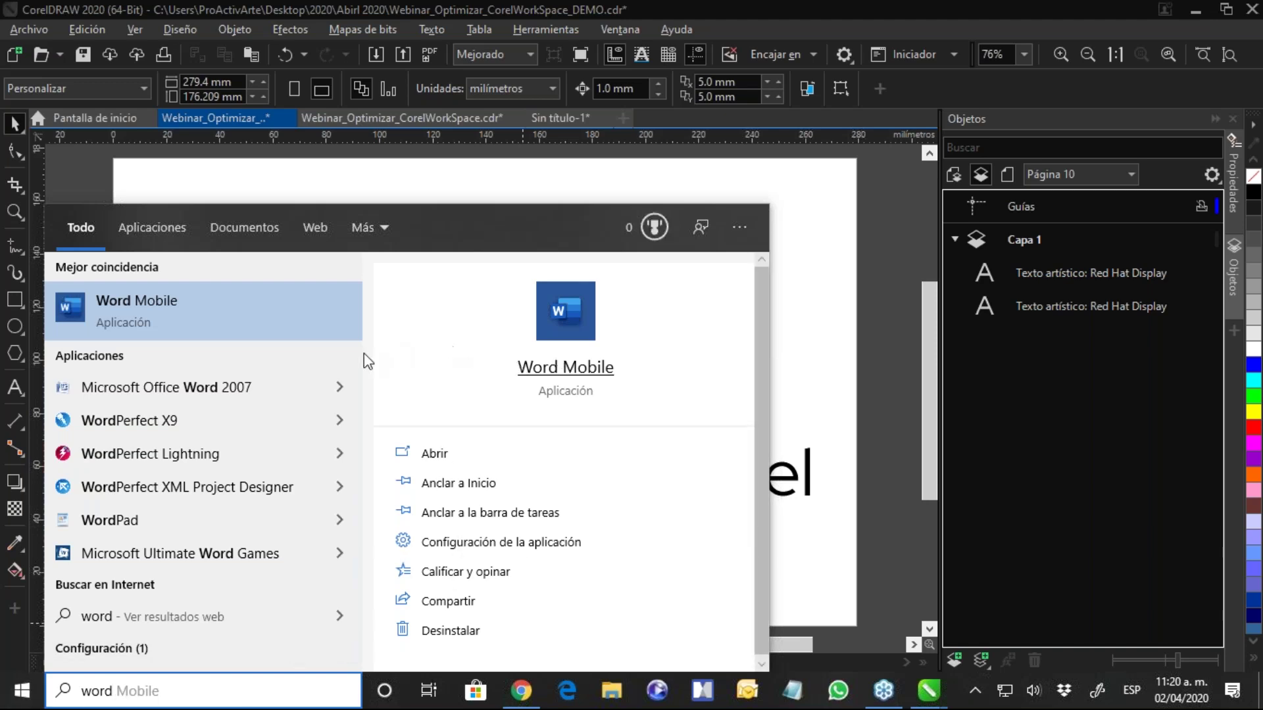
click(259, 380)
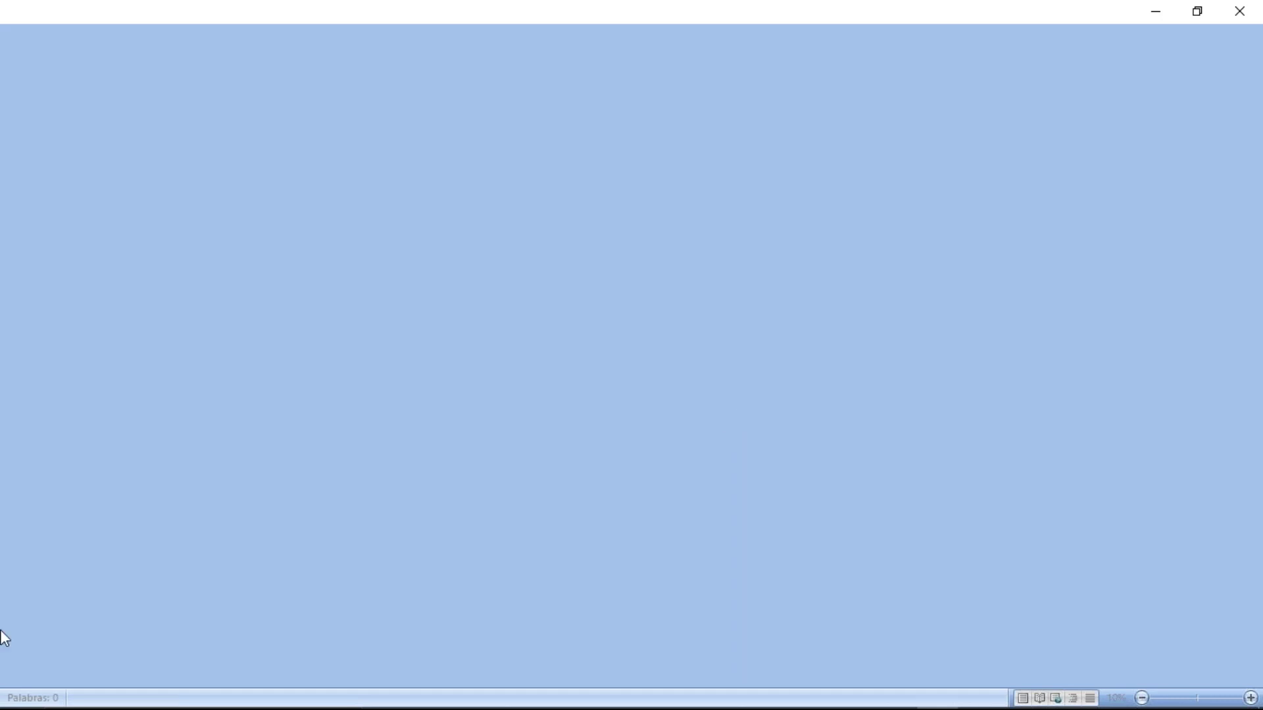
mouse_move(91, 454)
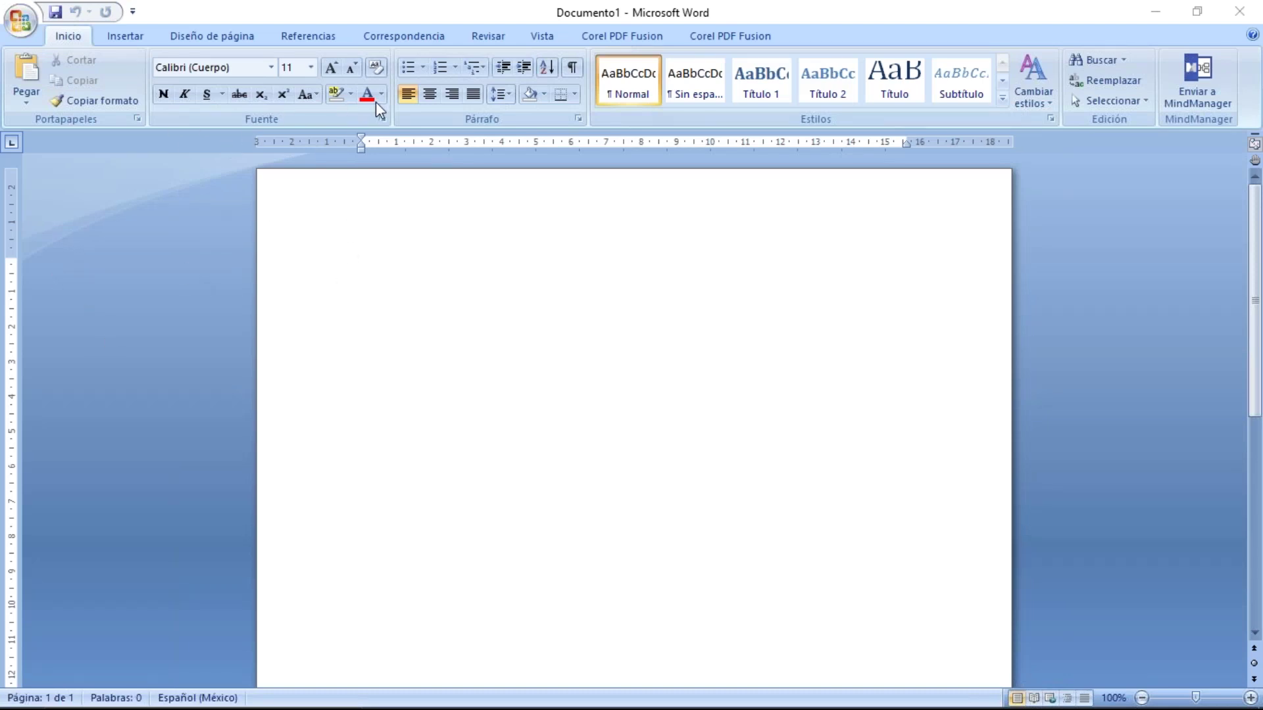
click(125, 34)
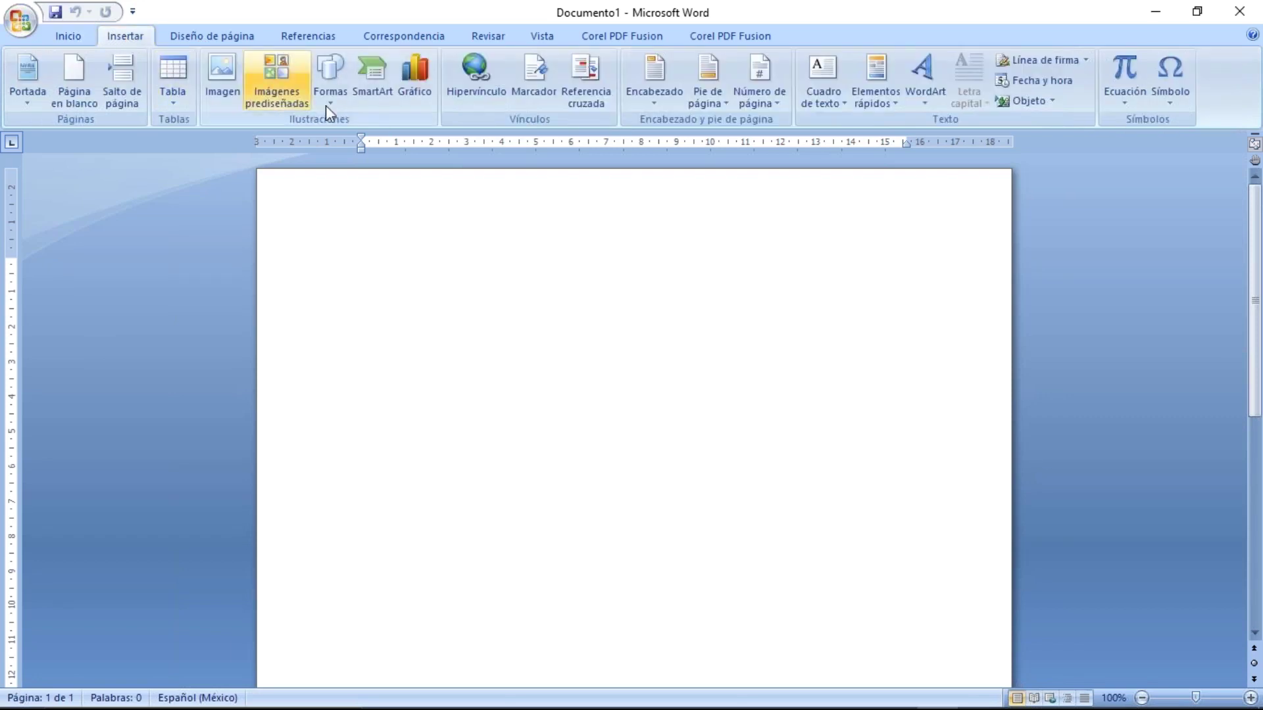
click(375, 99)
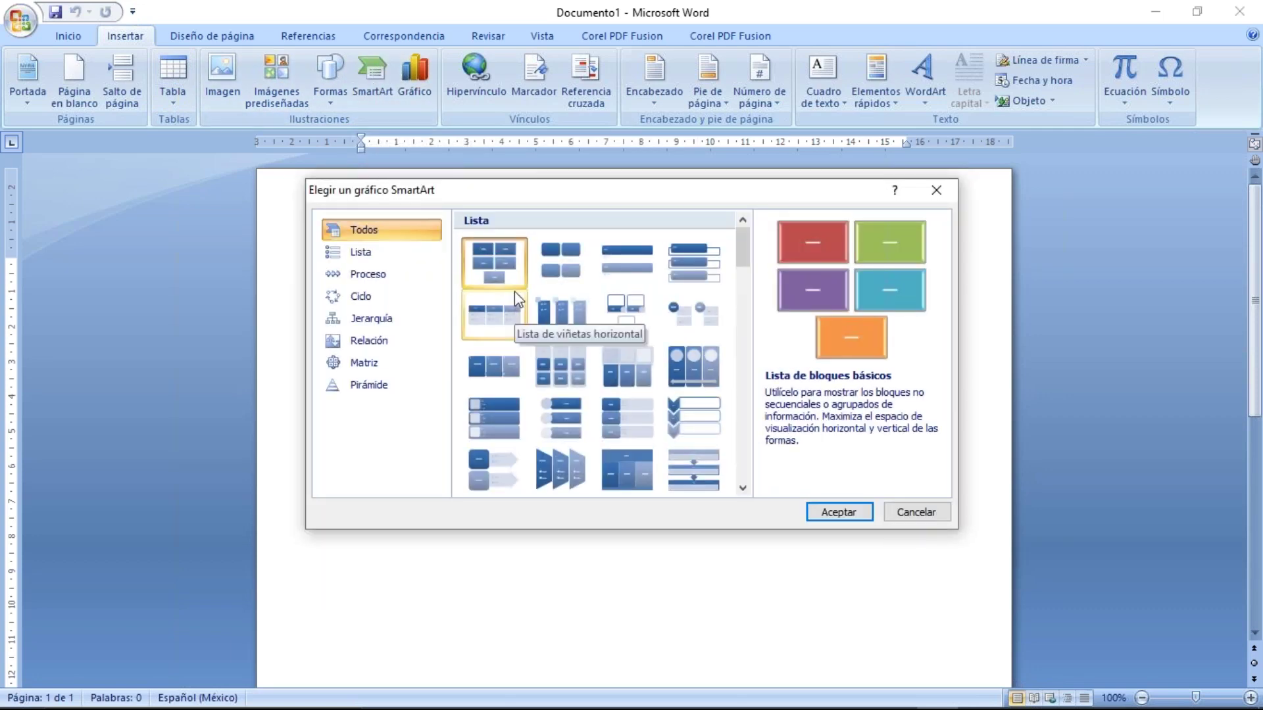
key(Escape)
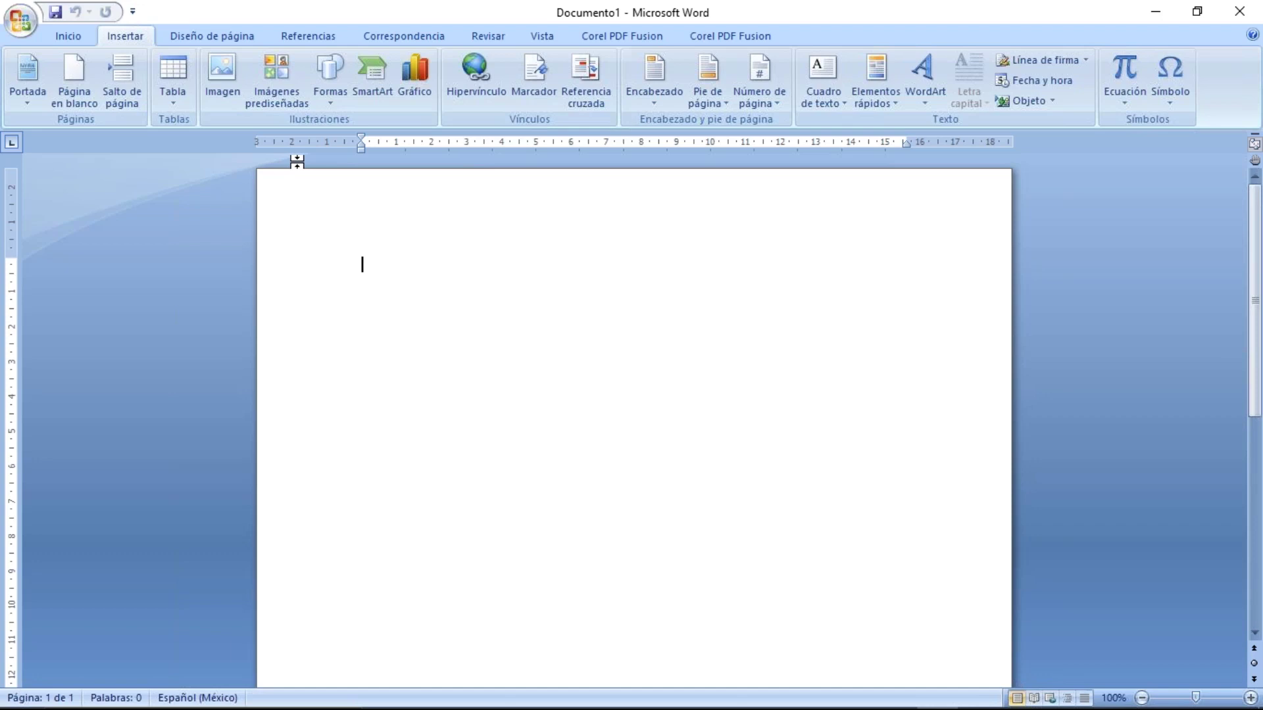
Enter the text Corel in the blank Word document
text(Corel)
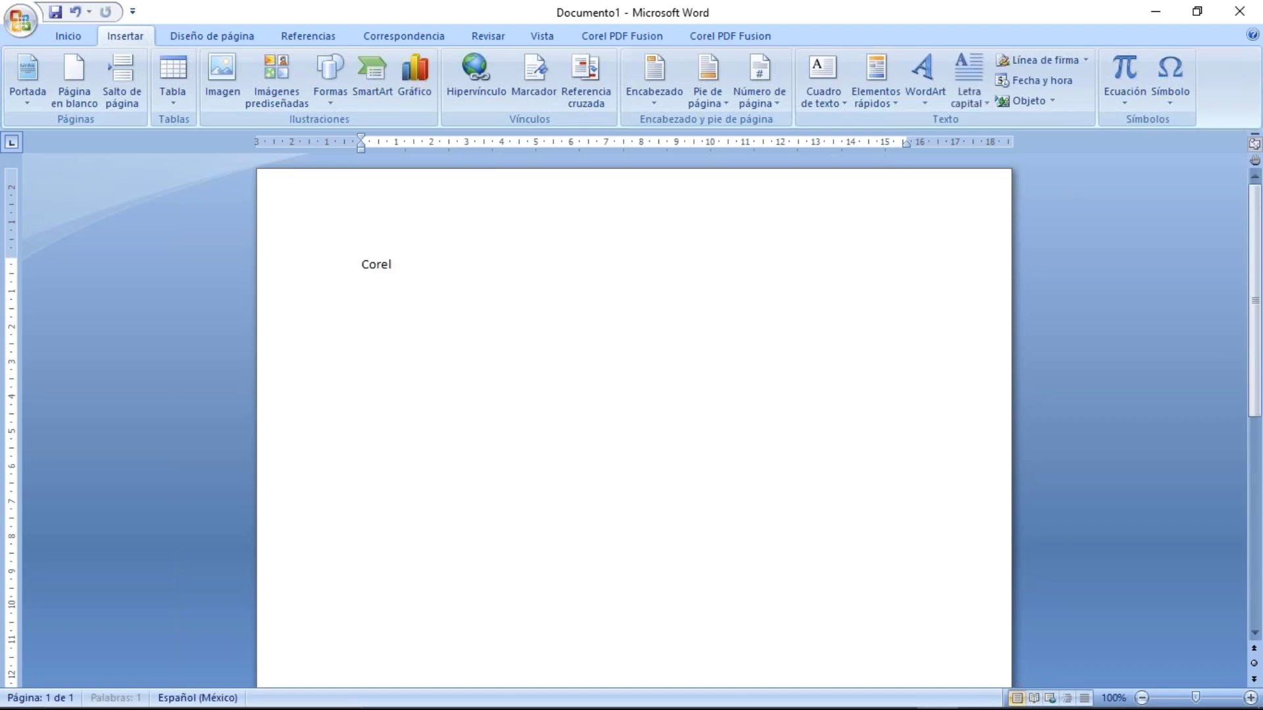
Convert the word Corel into WordArt using the wavy light-blue style with a dark-blue shadow, keeping Impact at size 36
key(shift+Left)
key(shift+Left)
key(shift+Left)
key(shift+Left)
key(shift+Left)
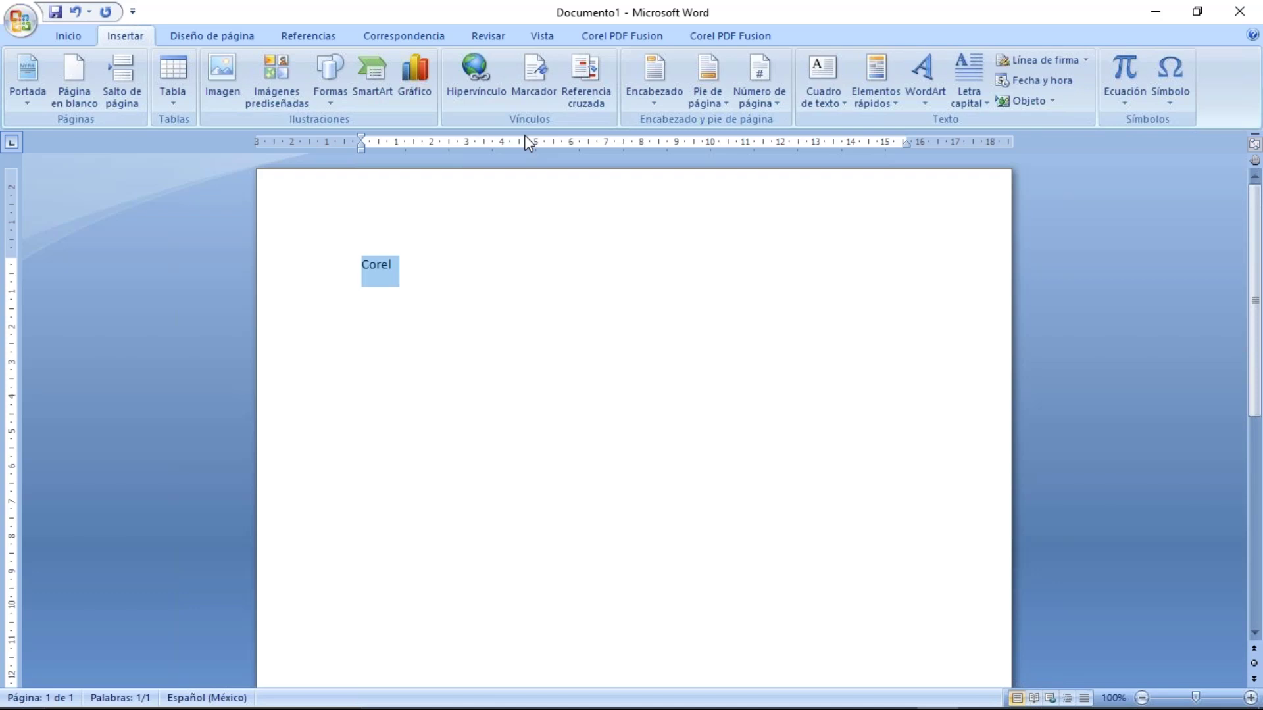
click(927, 97)
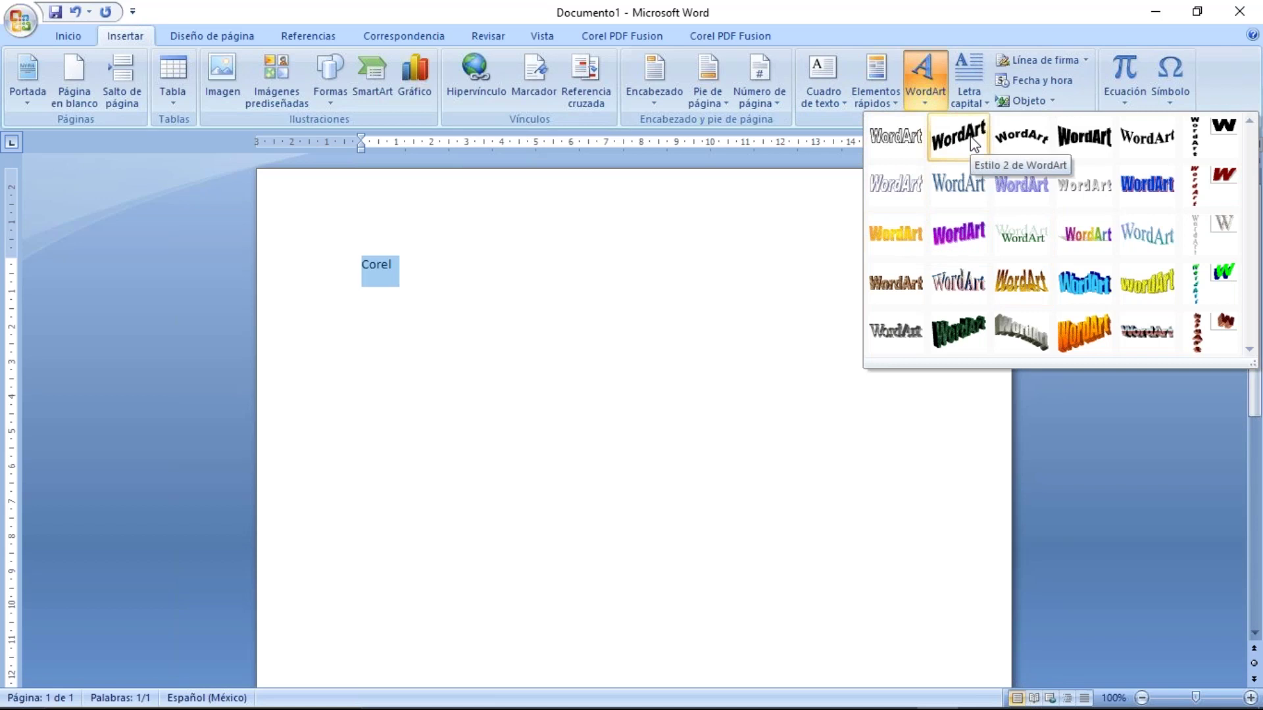
click(1083, 283)
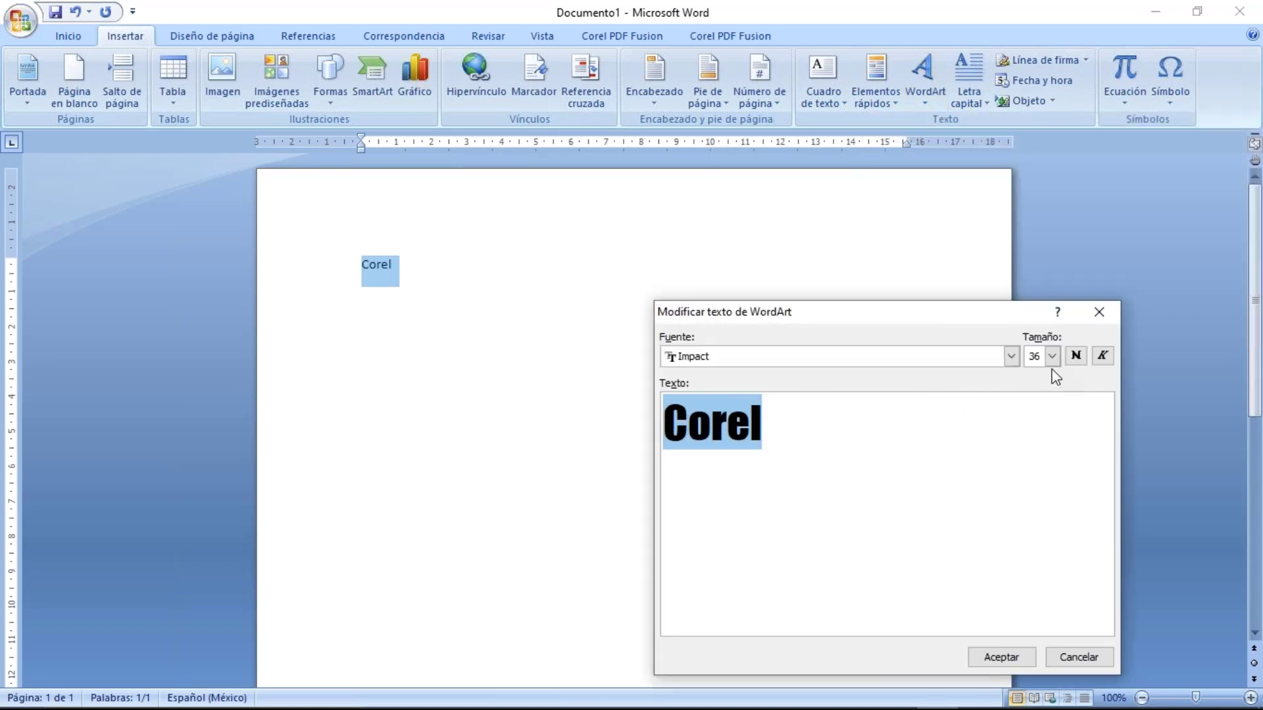
click(1012, 658)
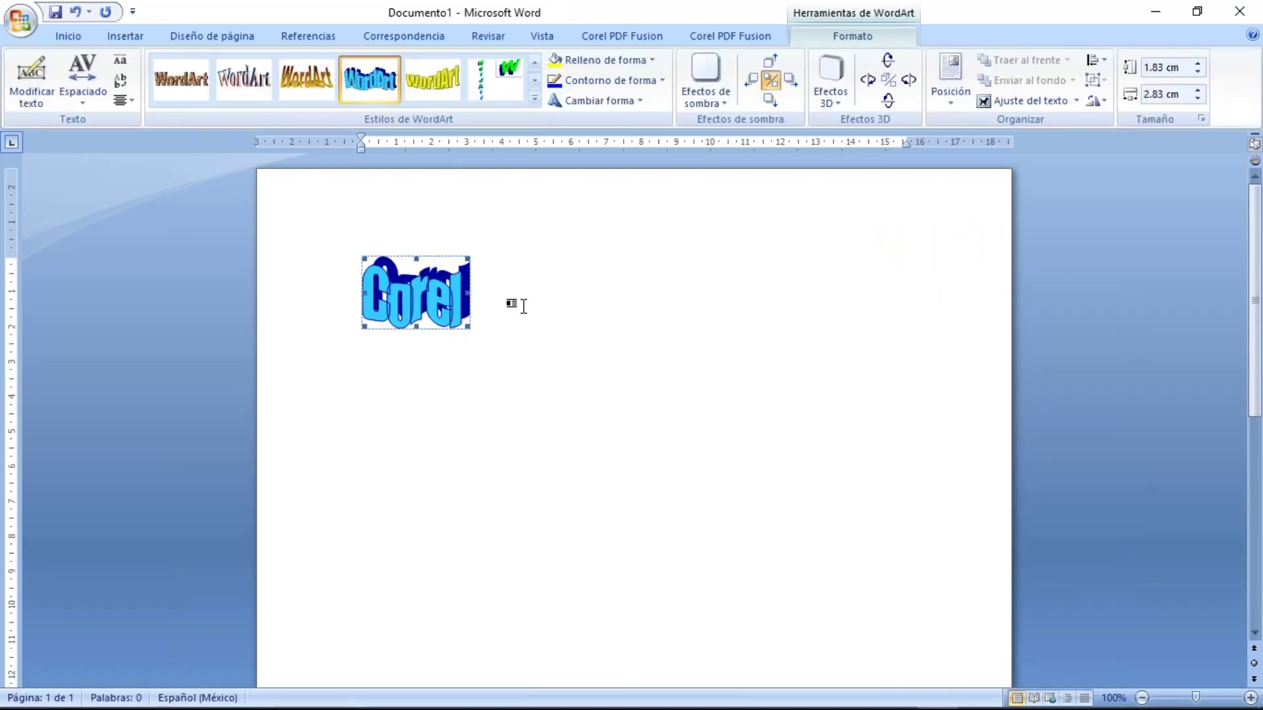
Cut the Corel WordArt out of the Word document
click(504, 309)
key(shift+Left)
key(Delete)
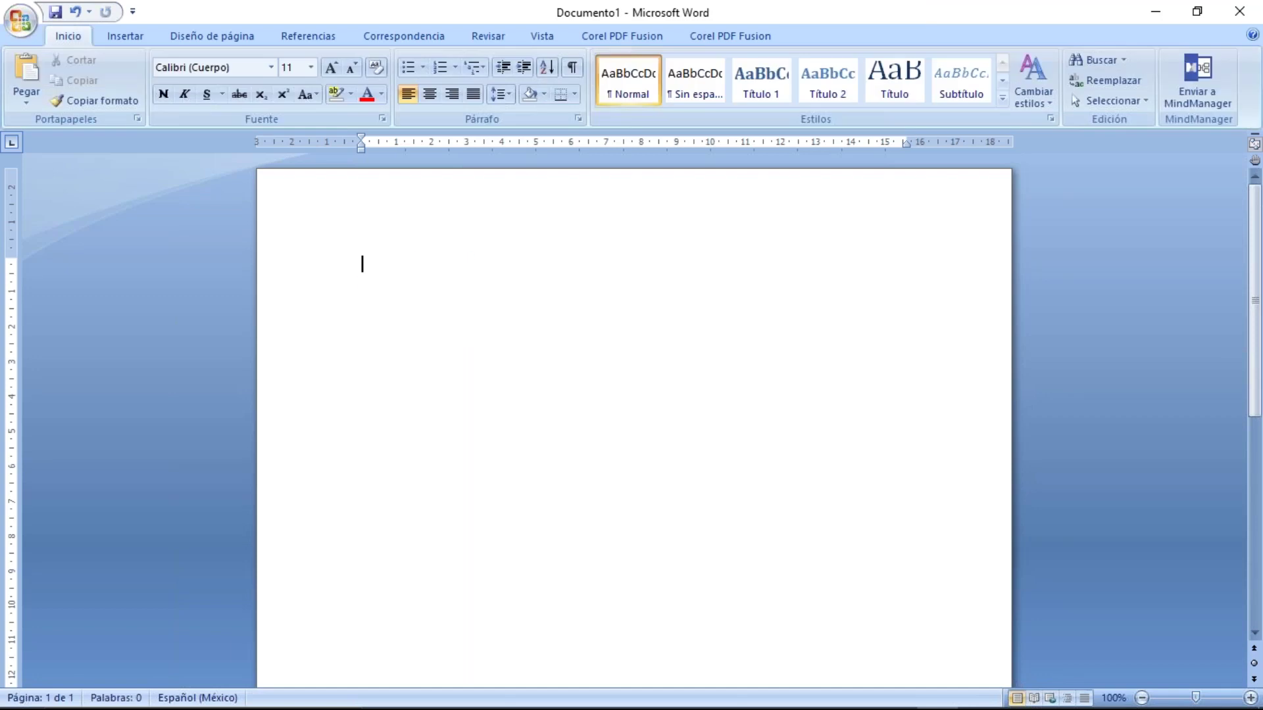
Switch to CorelDRAW, paste the Corel WordArt on page 10 and place it beside the Menú Edición heading
click(1158, 12)
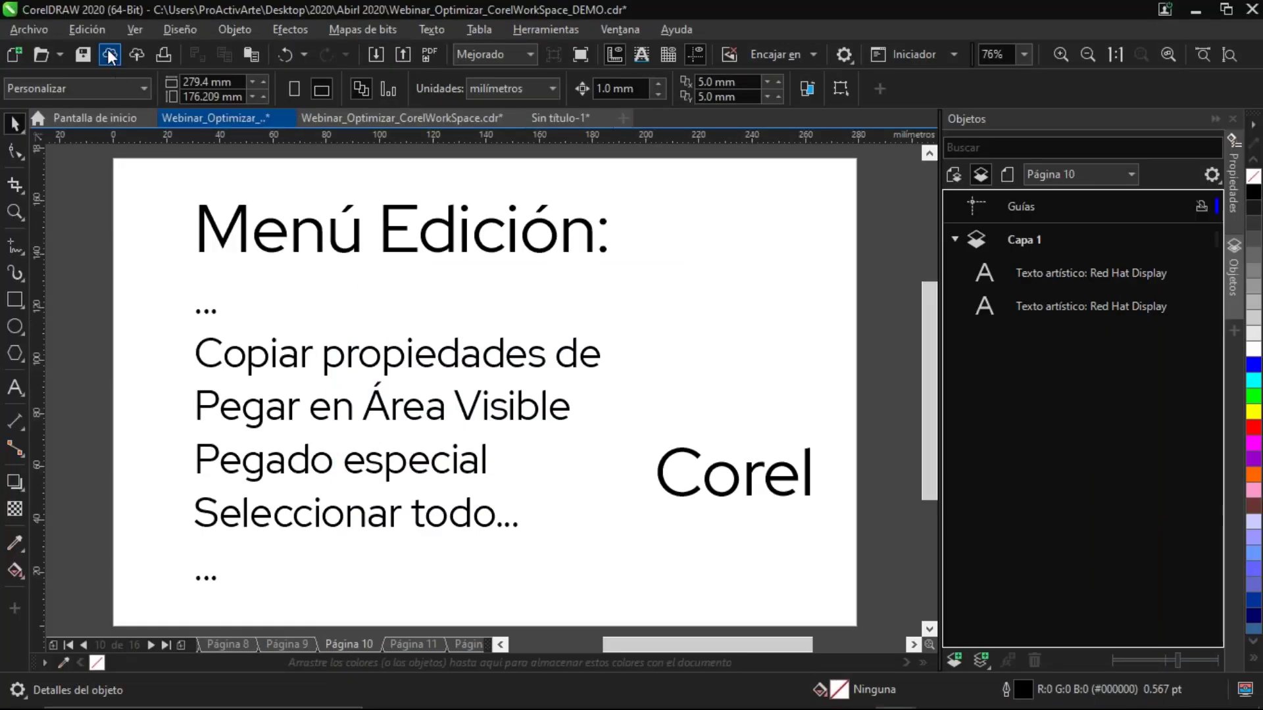
click(91, 30)
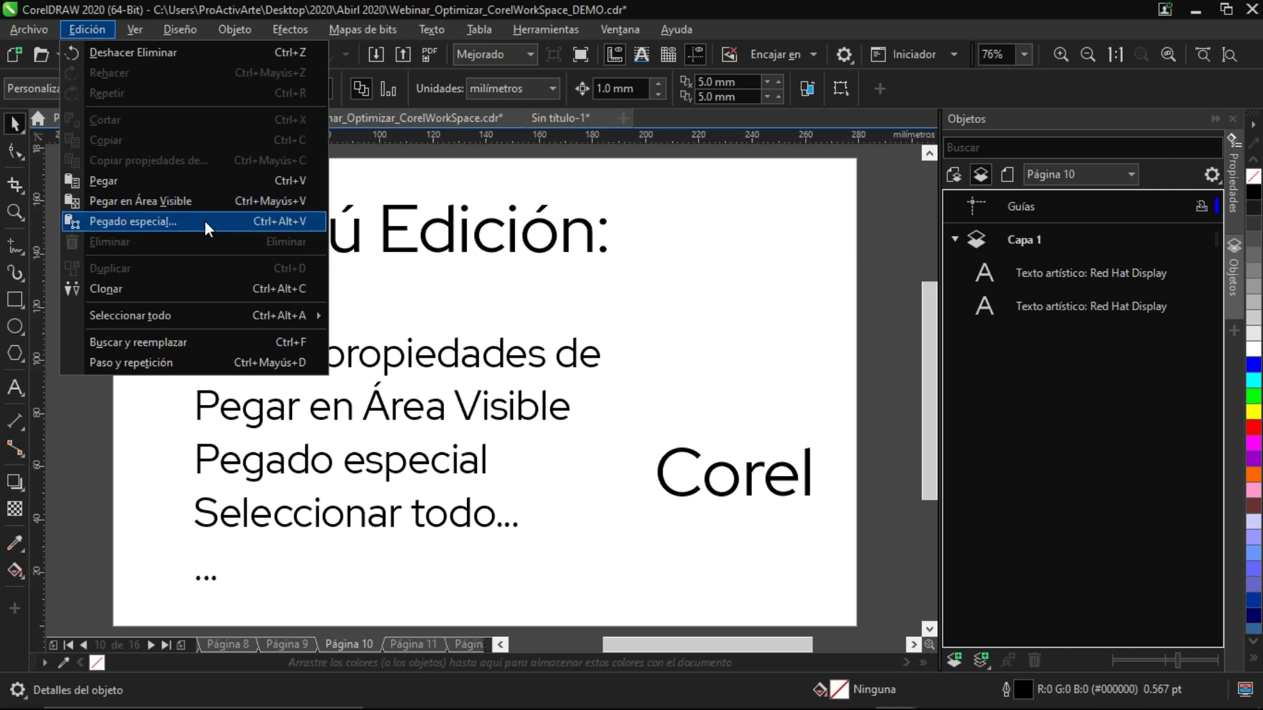
click(263, 177)
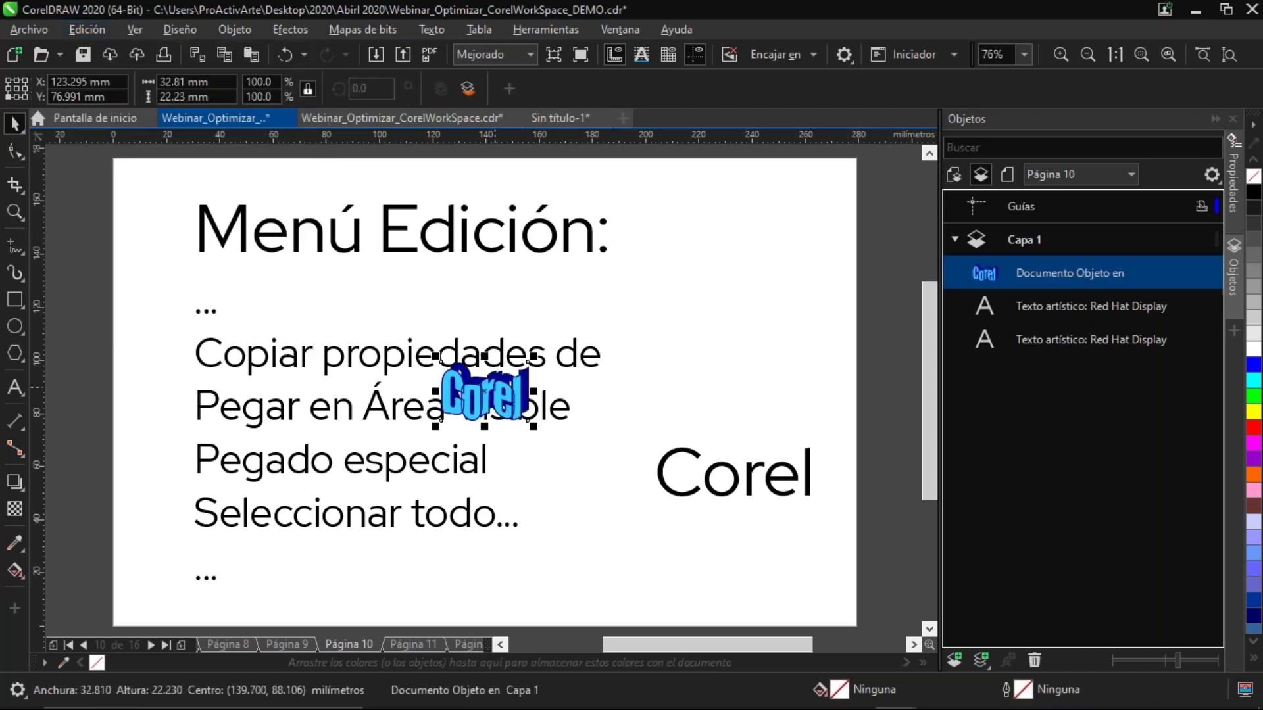
drag(492, 386, 696, 281)
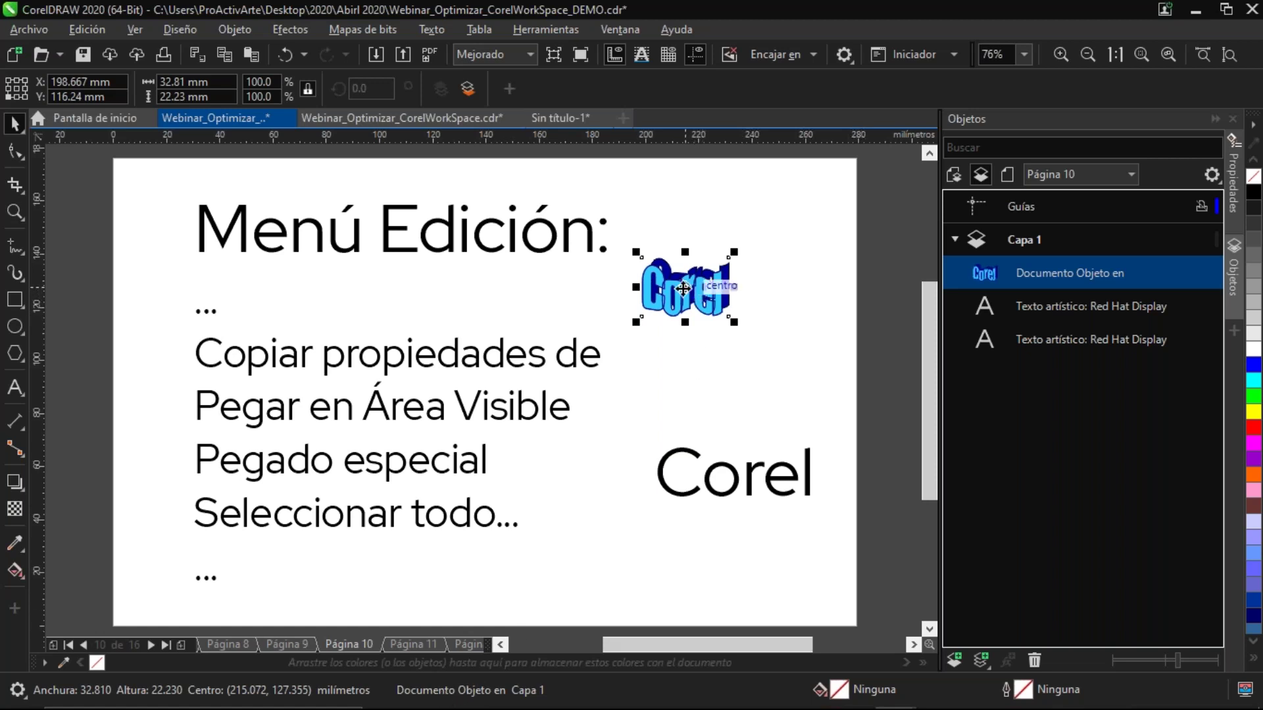
Inspect the pasted WordArt object up close and delete it from the page
key(z)
drag(768, 232, 586, 372)
drag(615, 316, 317, 372)
drag(228, 425, 546, 390)
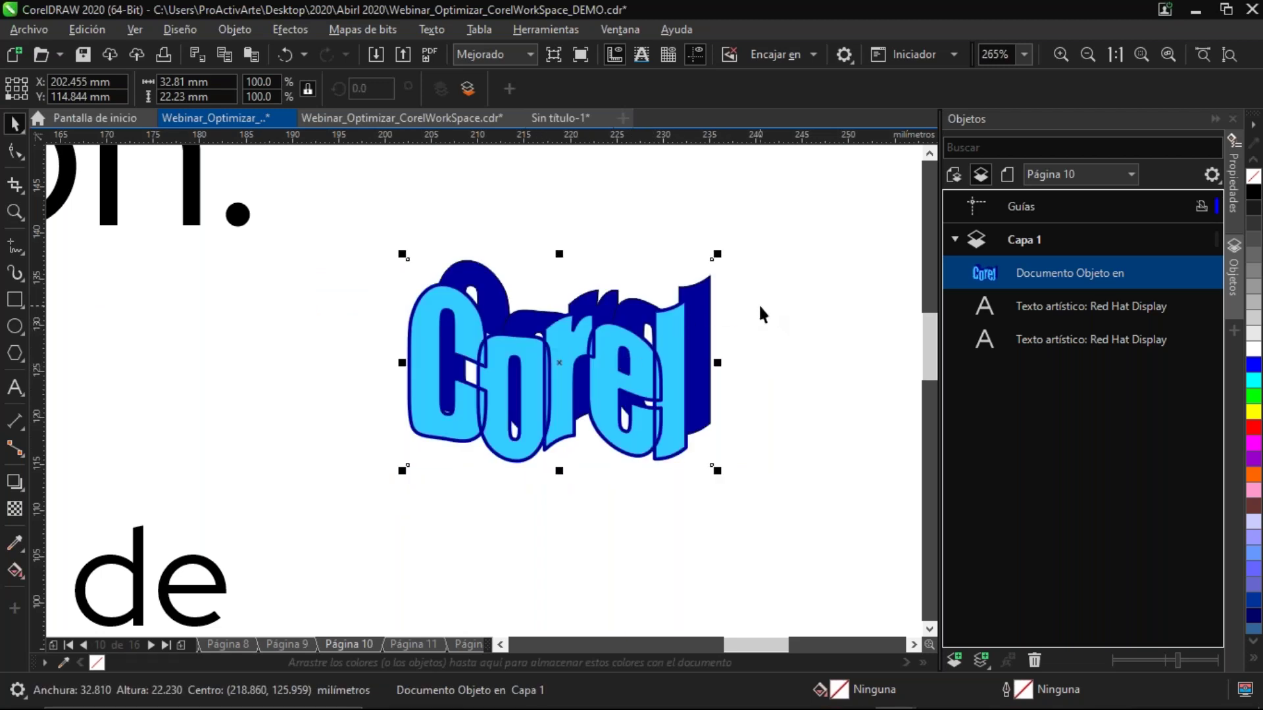
key(Delete)
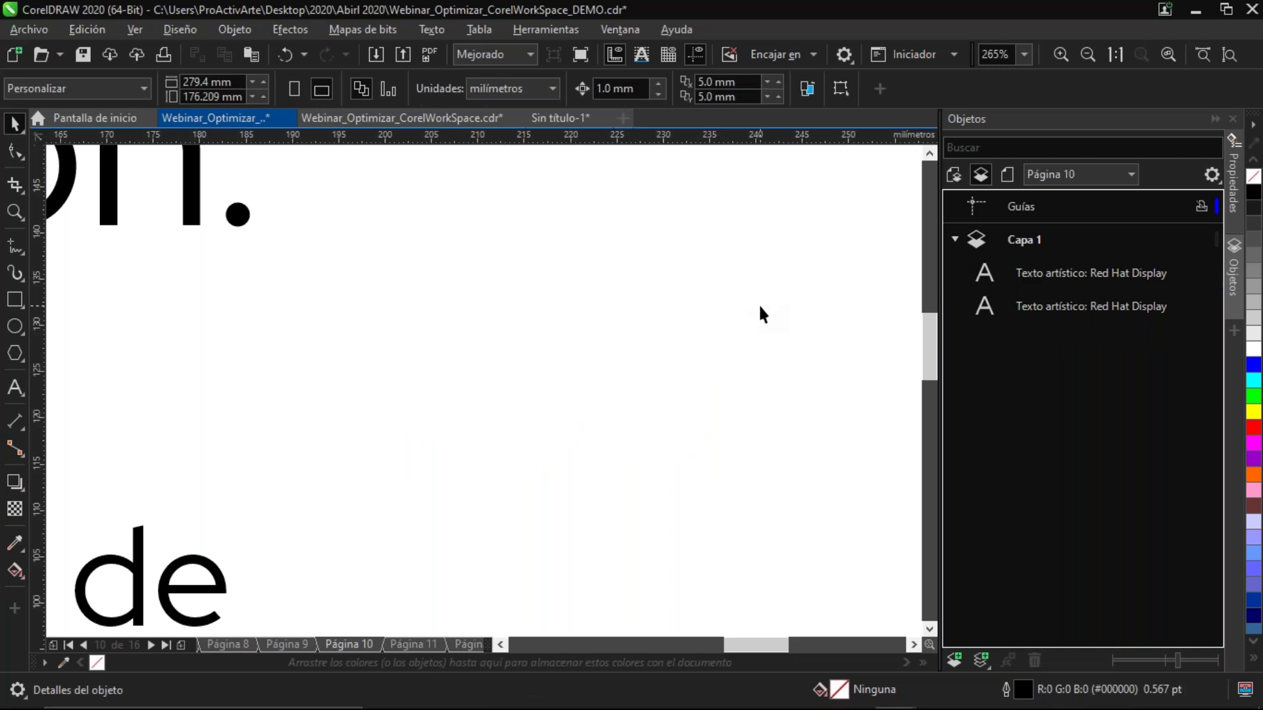
key(F4)
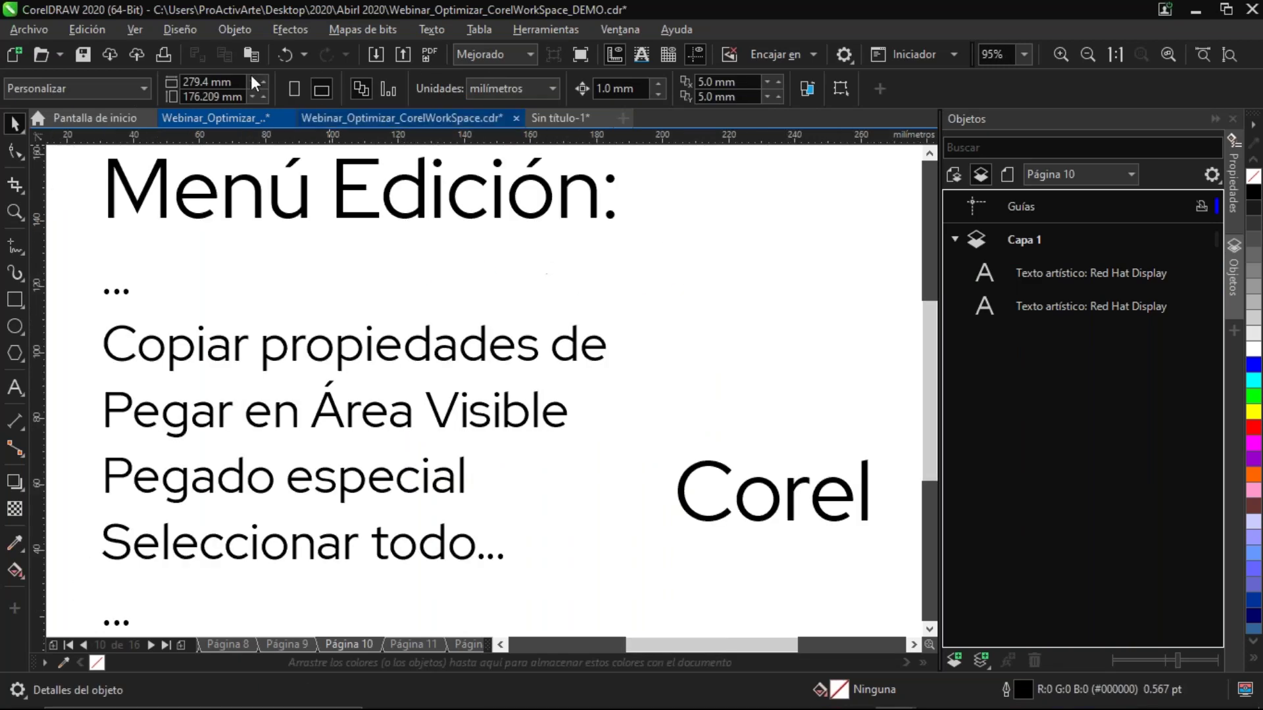
Use Pegado especial to paste the WordArt as Dibujo (Metarchivo mejorado), and enlarge it to about 48 mm wide beside the text list
click(101, 30)
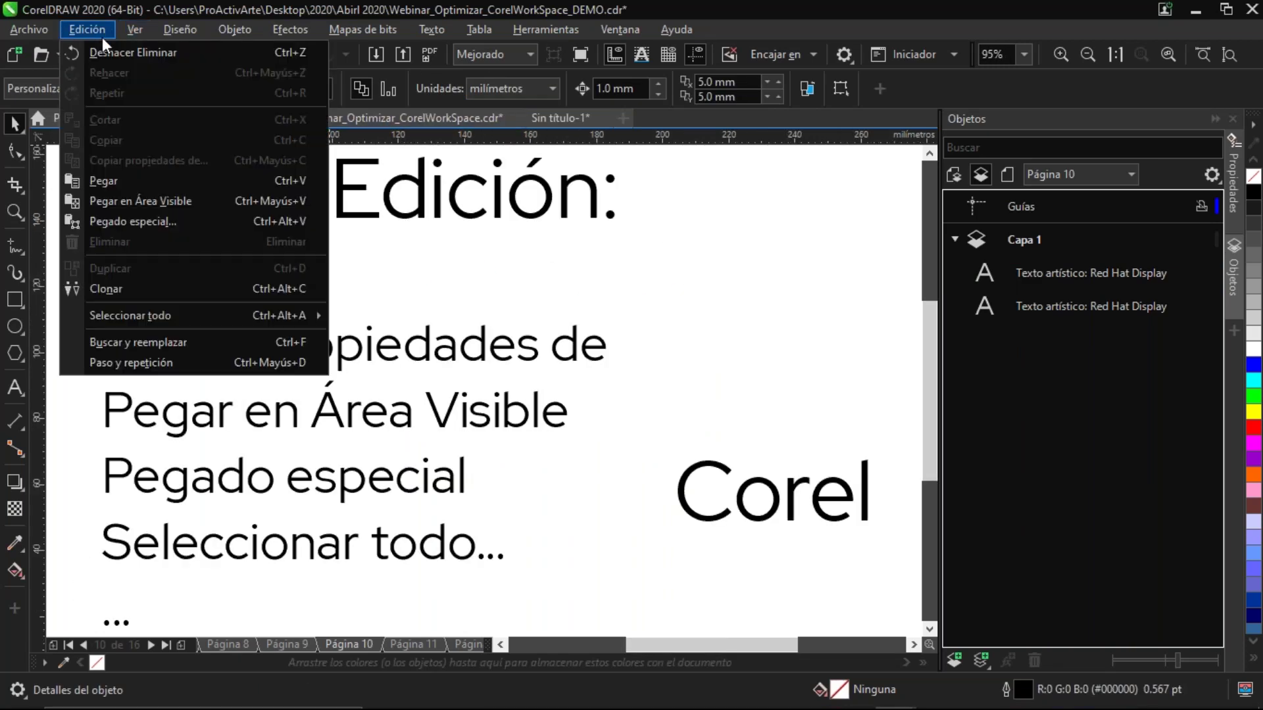
click(259, 223)
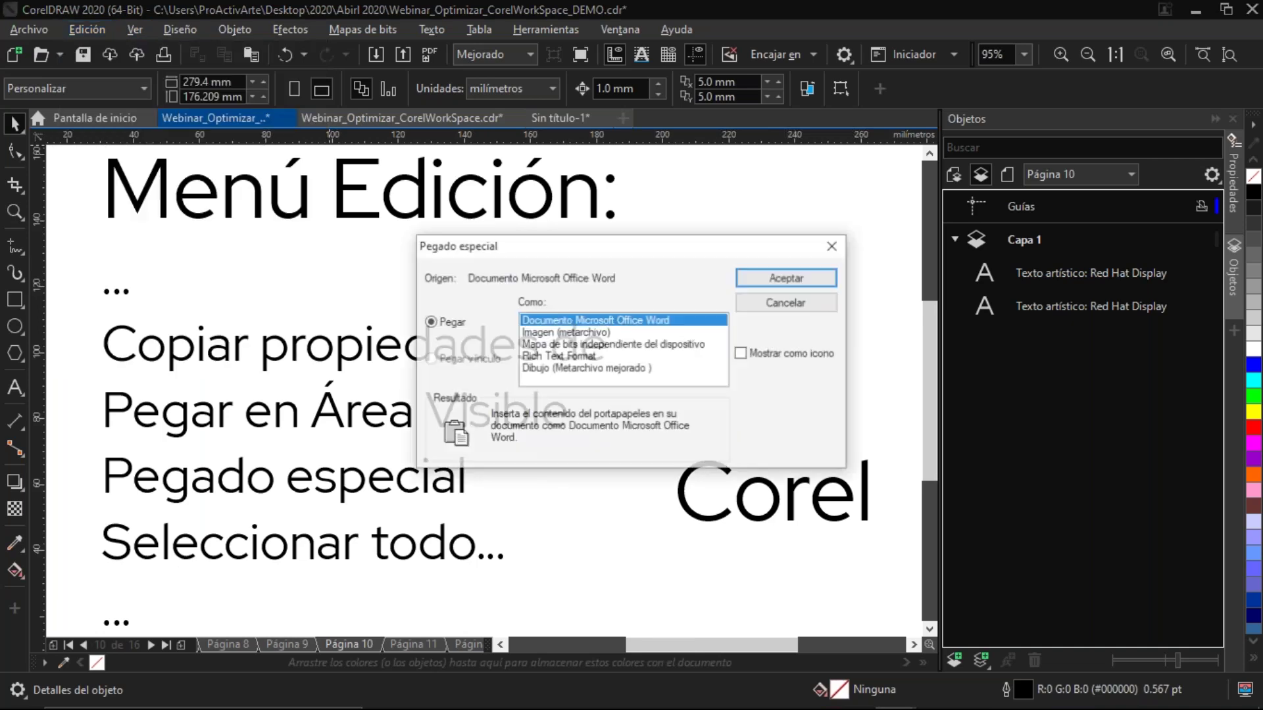
click(606, 369)
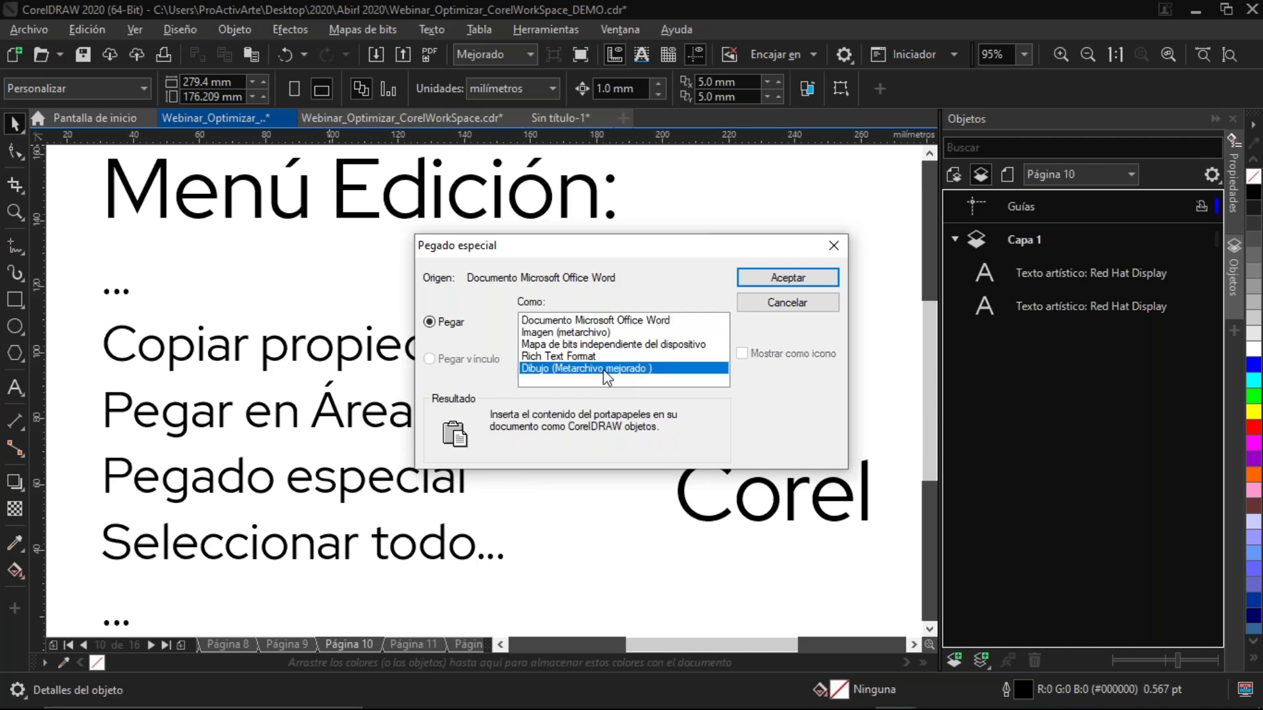
click(620, 346)
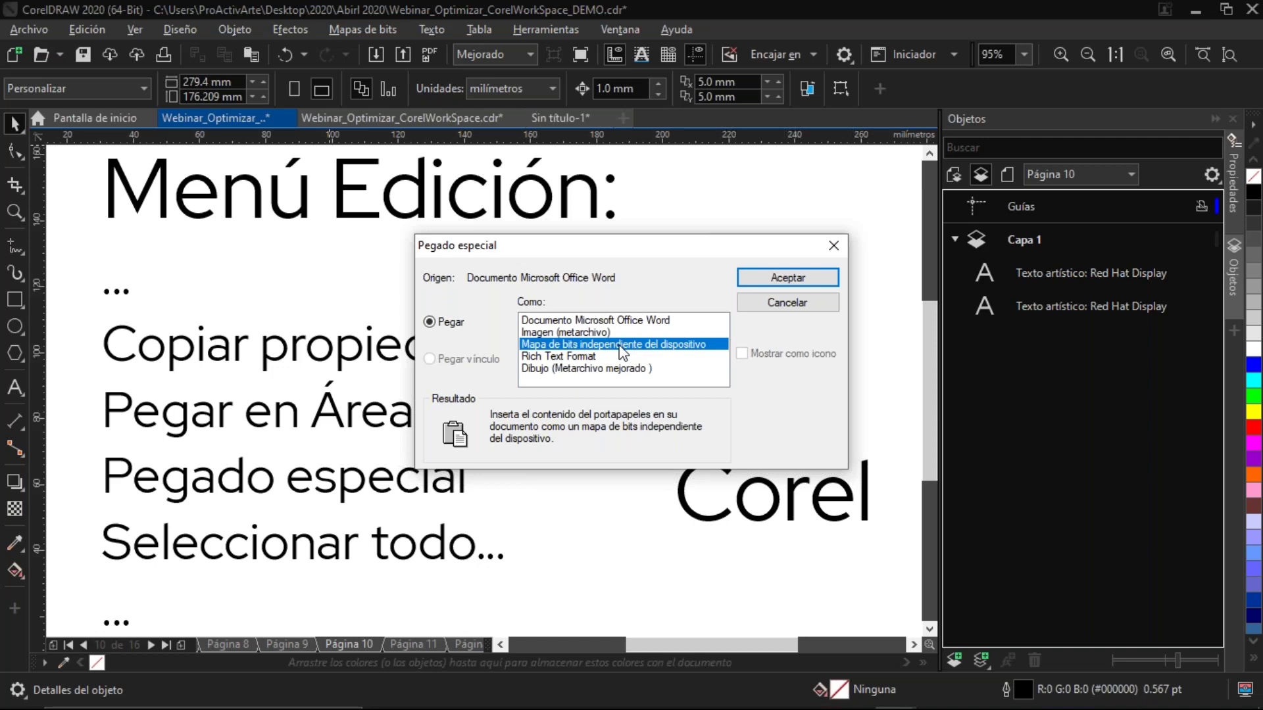
click(626, 372)
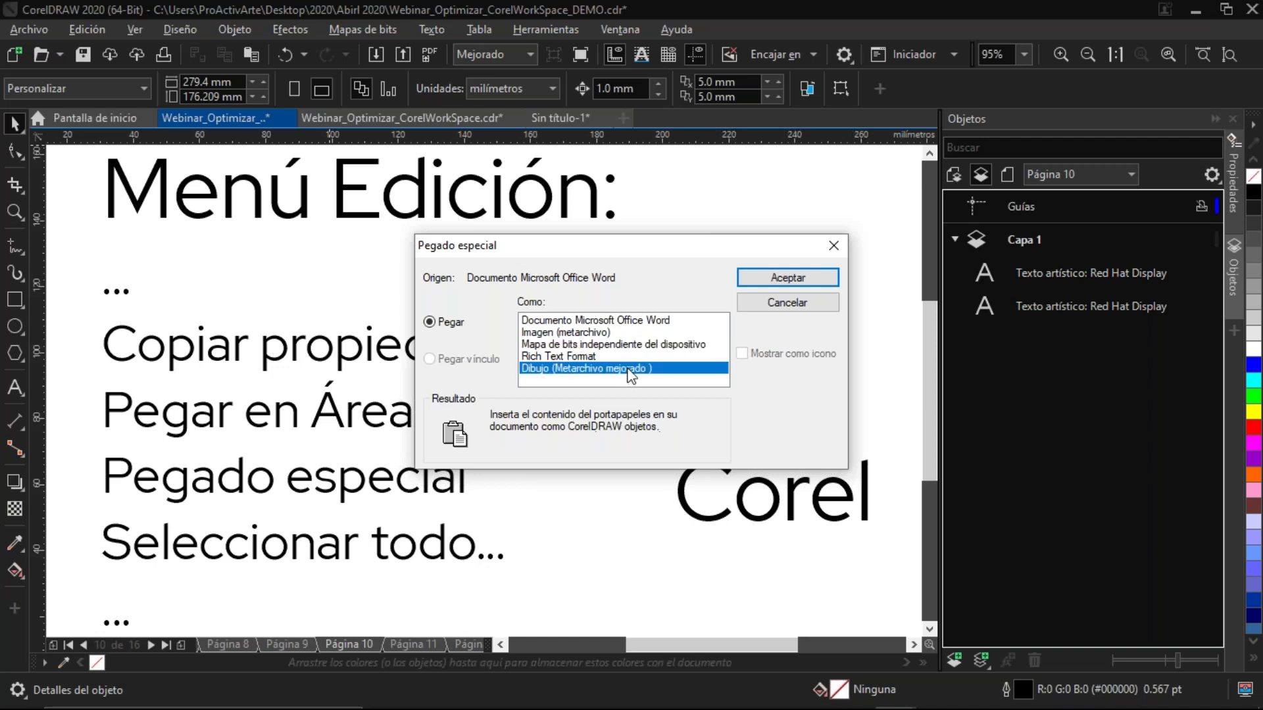
double_click(615, 372)
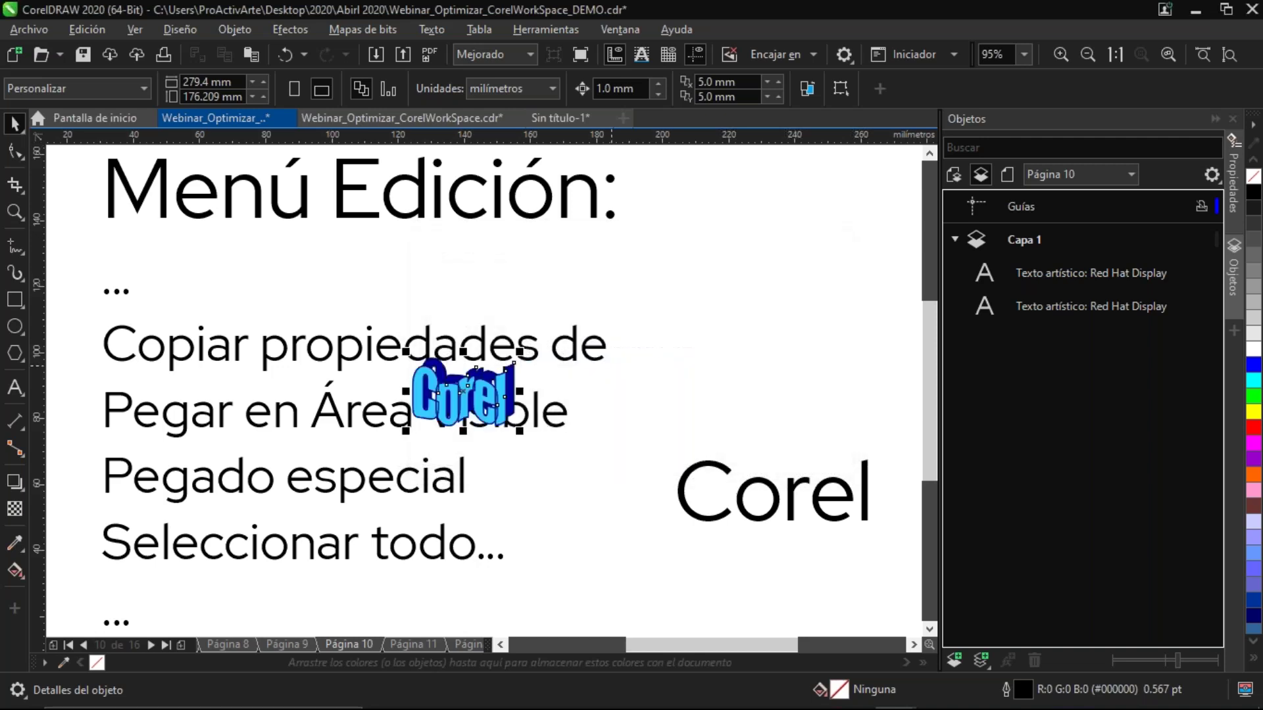
drag(485, 389, 786, 287)
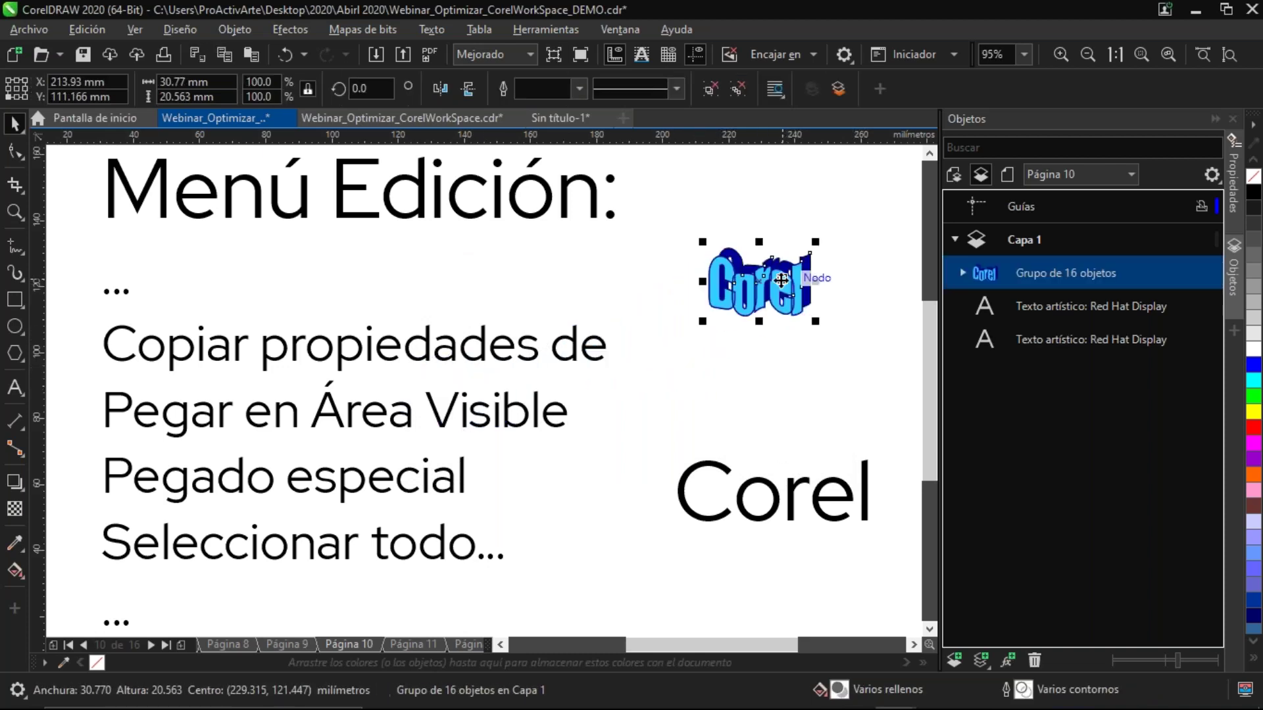
drag(687, 337, 645, 360)
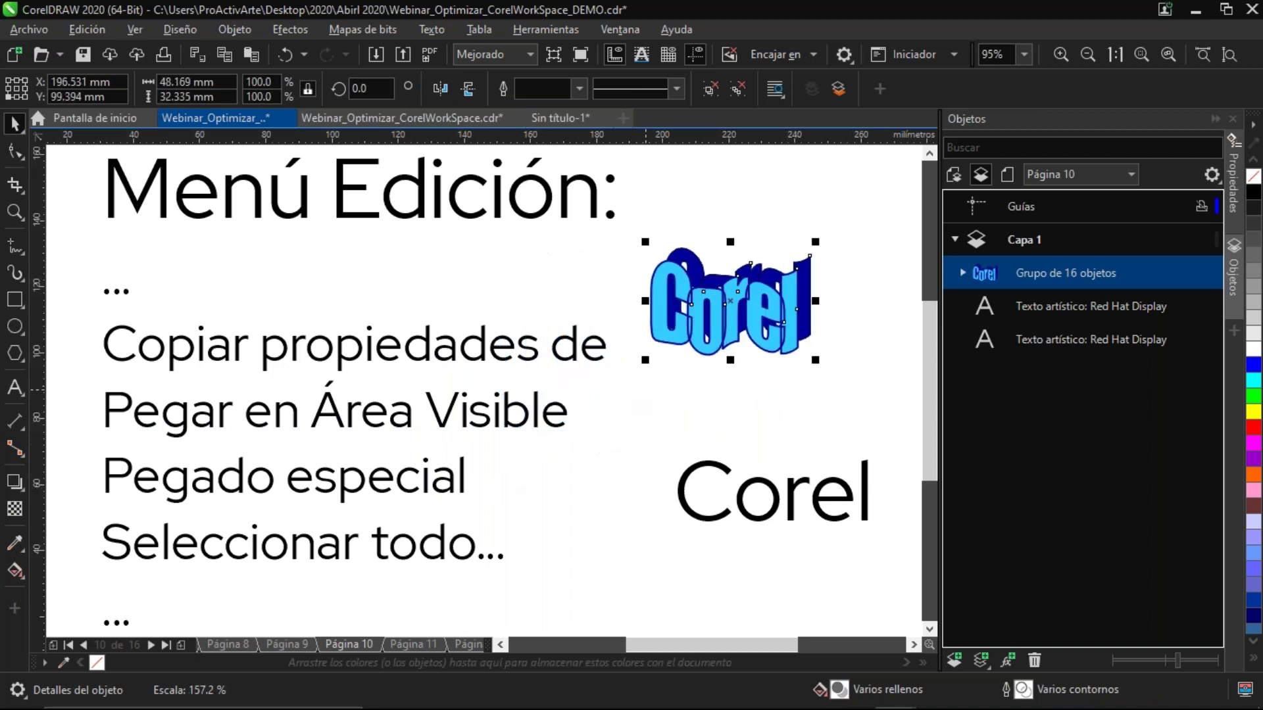
Pull the dark-blue shadow of the letter l away from the WordArt group, and delete the whole WordArt
ctrl+click(809, 272)
drag(809, 275, 861, 258)
click(807, 365)
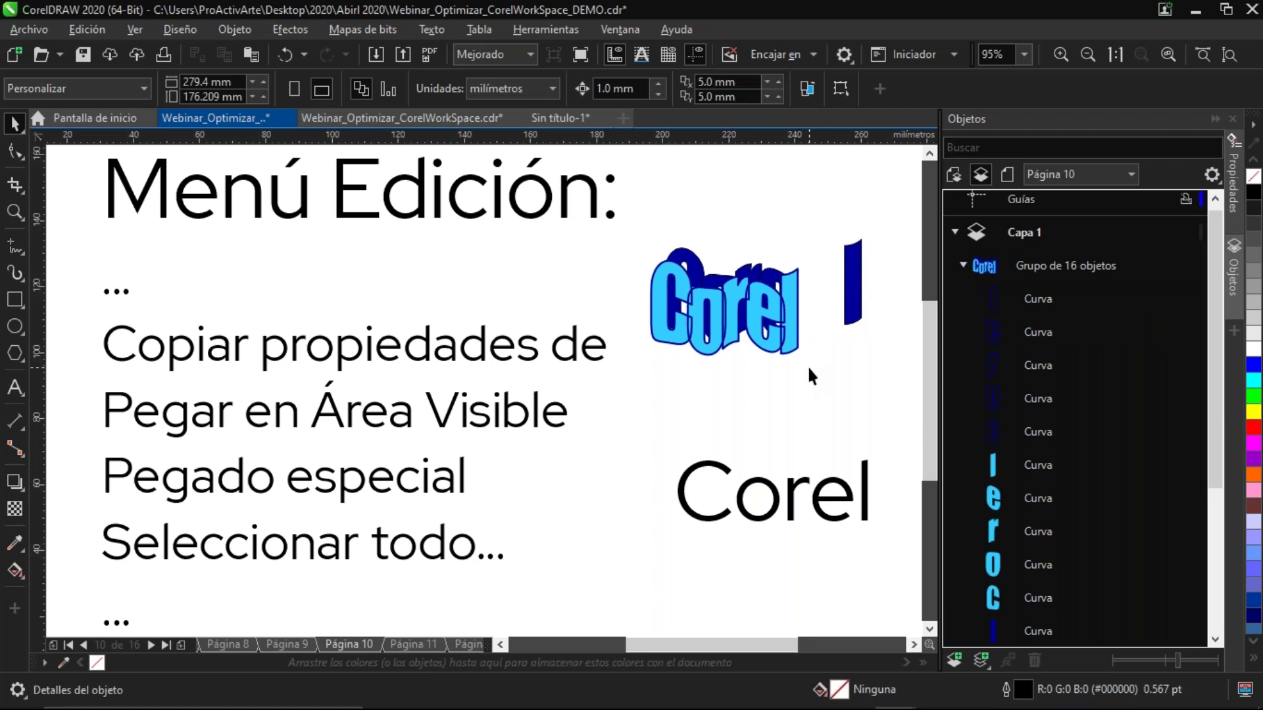
click(1228, 55)
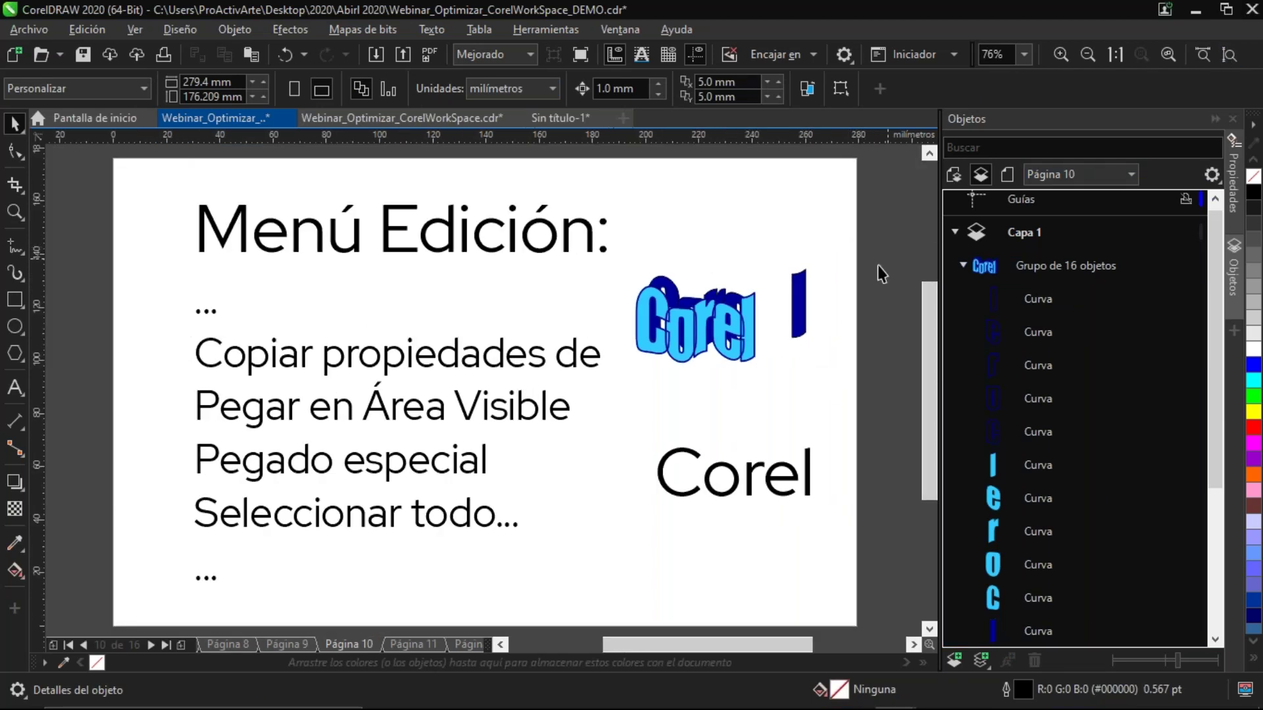
click(803, 287)
key(Delete)
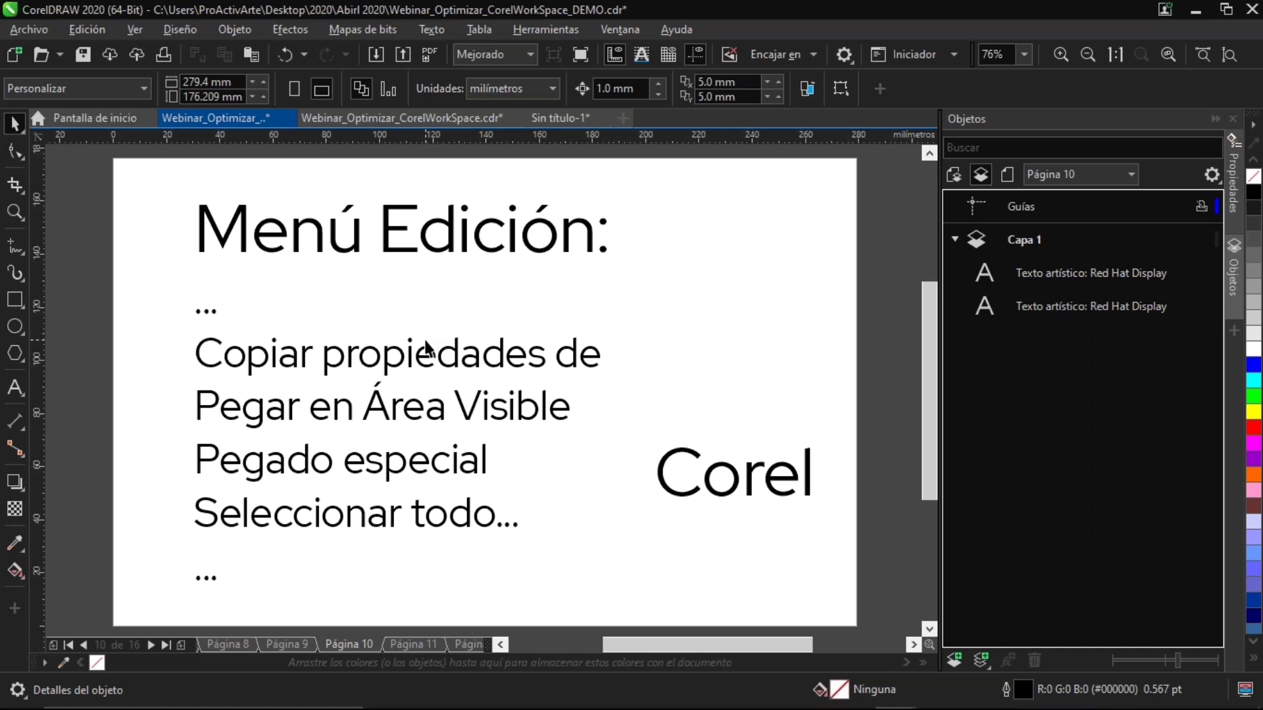
Paste the WordArt once more with Pegado especial as Dibujo (Metarchivo mejorado)
click(105, 28)
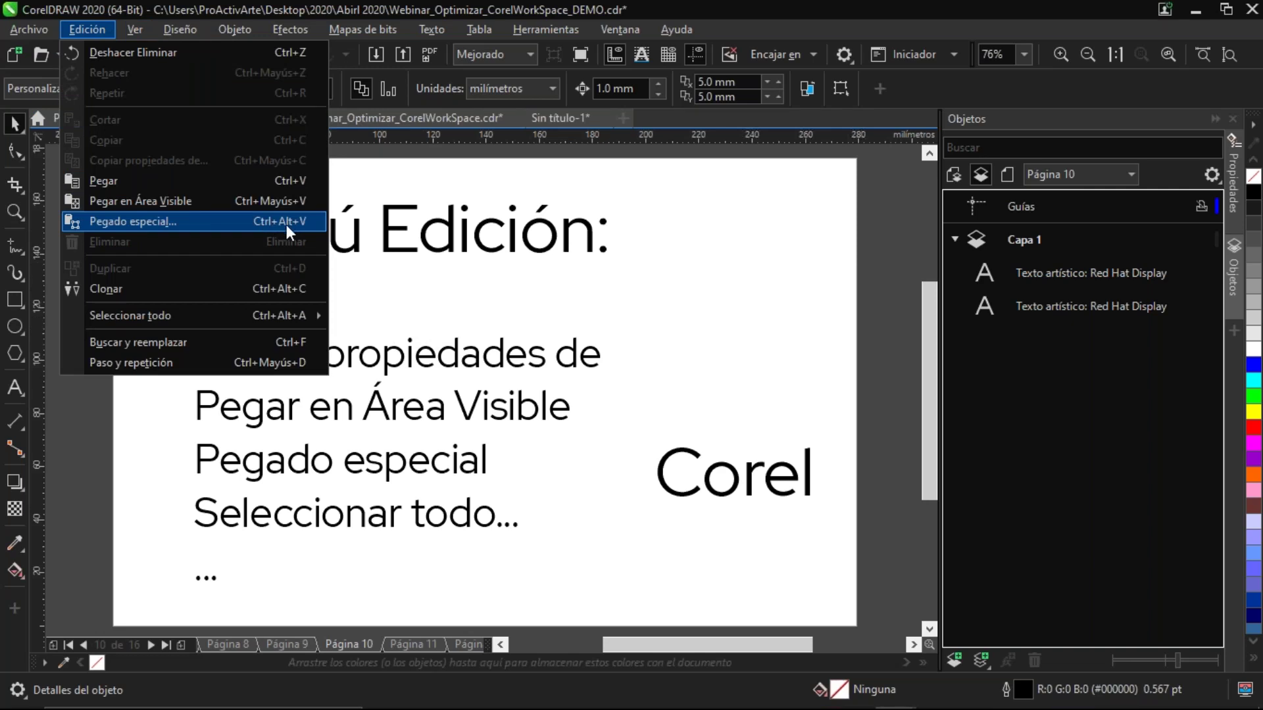
click(472, 275)
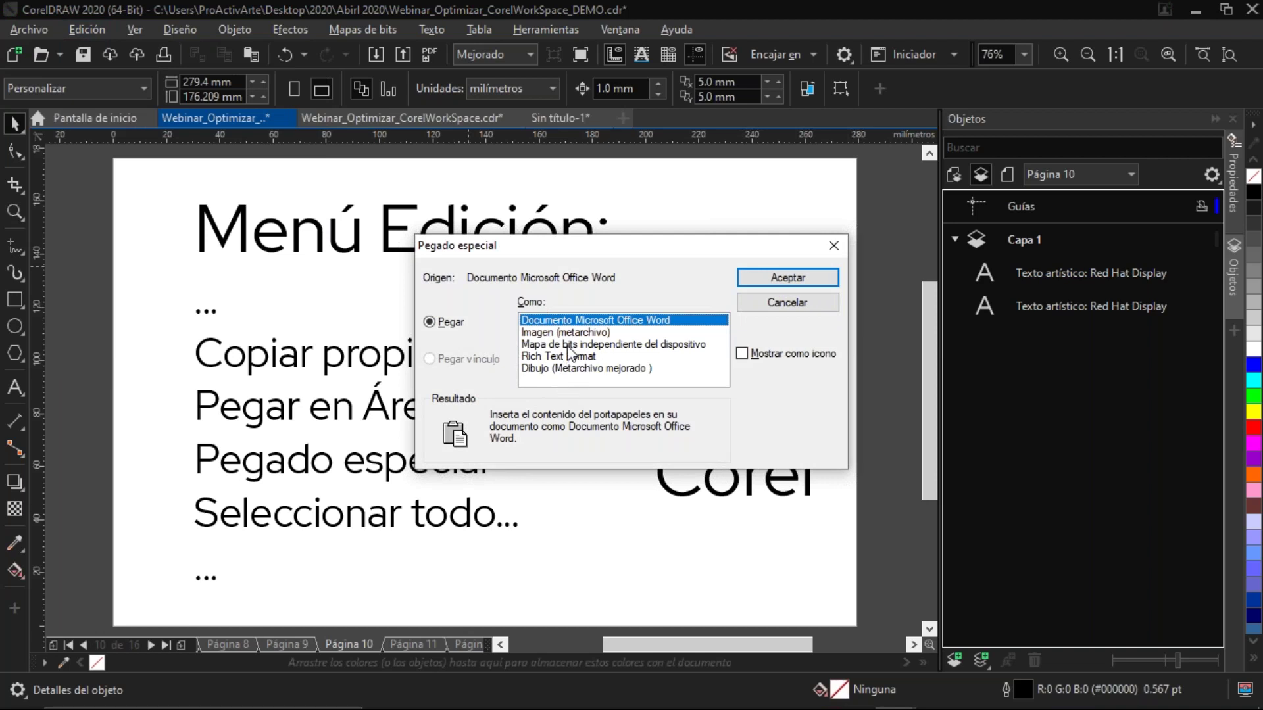
click(578, 370)
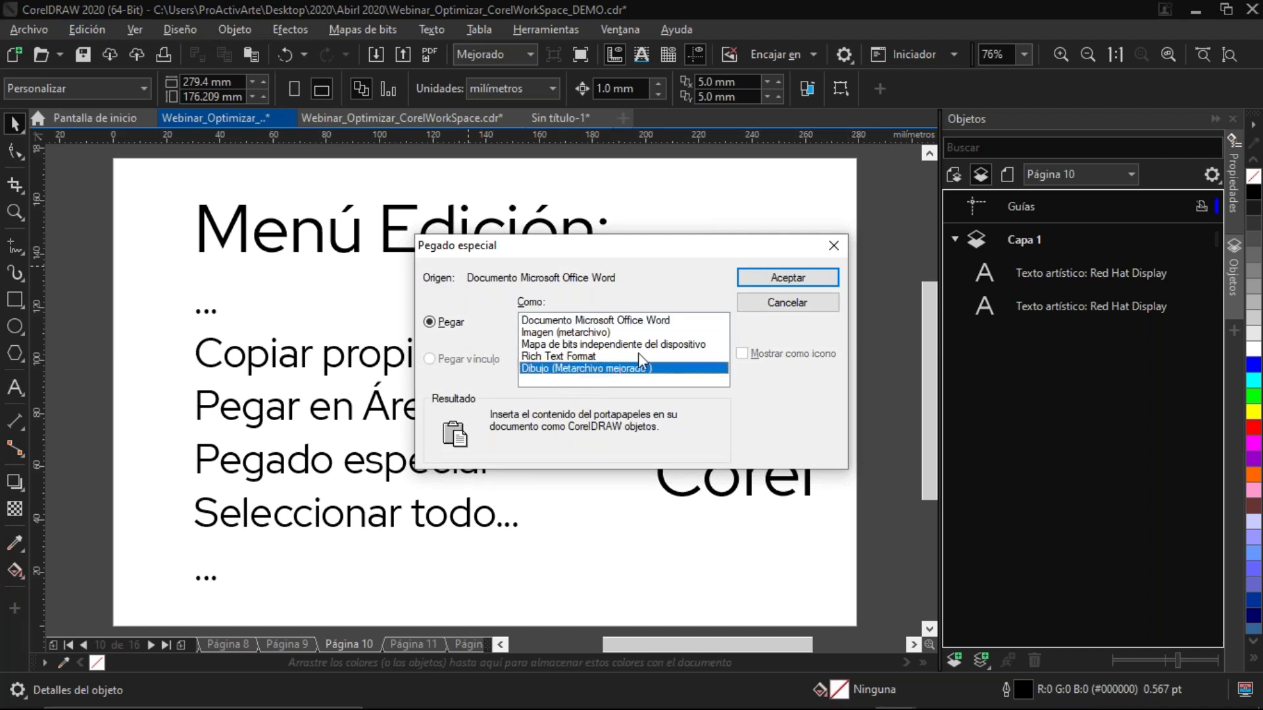
click(750, 277)
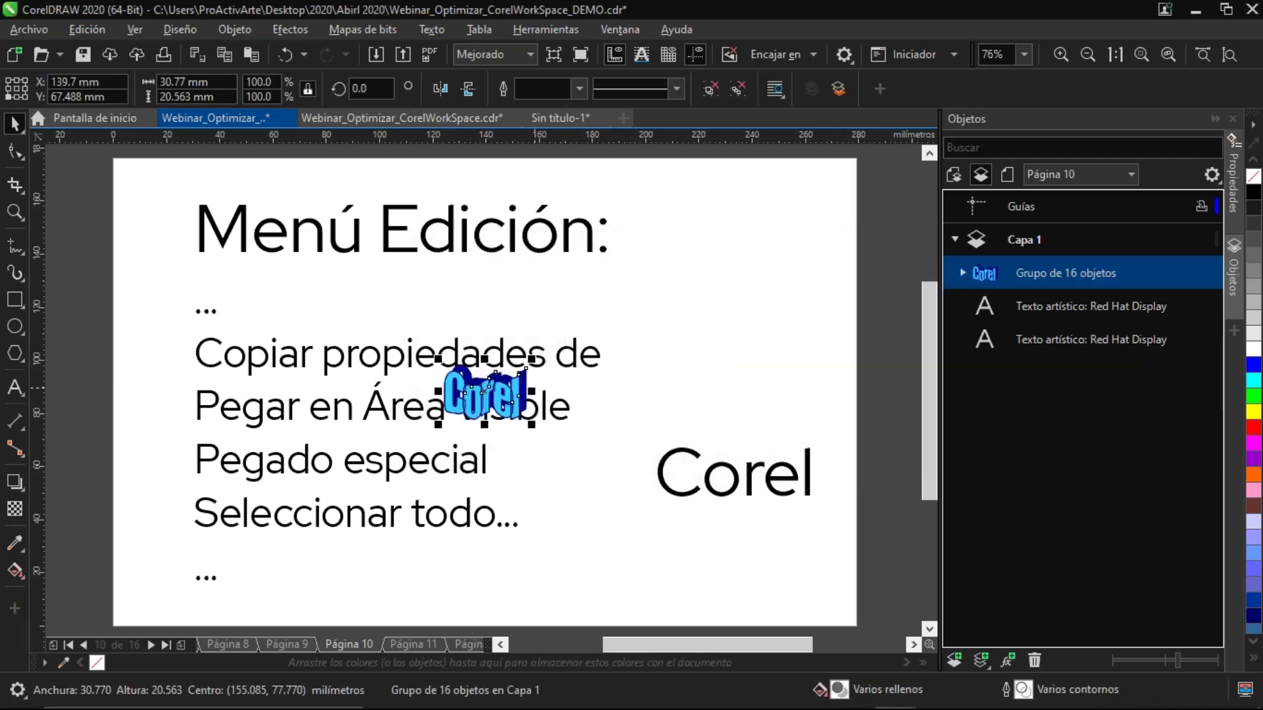
Move the pasted WordArt group above the Corel text, enlarge it to about 74 × 50 mm, and delete it
drag(672, 316, 672, 318)
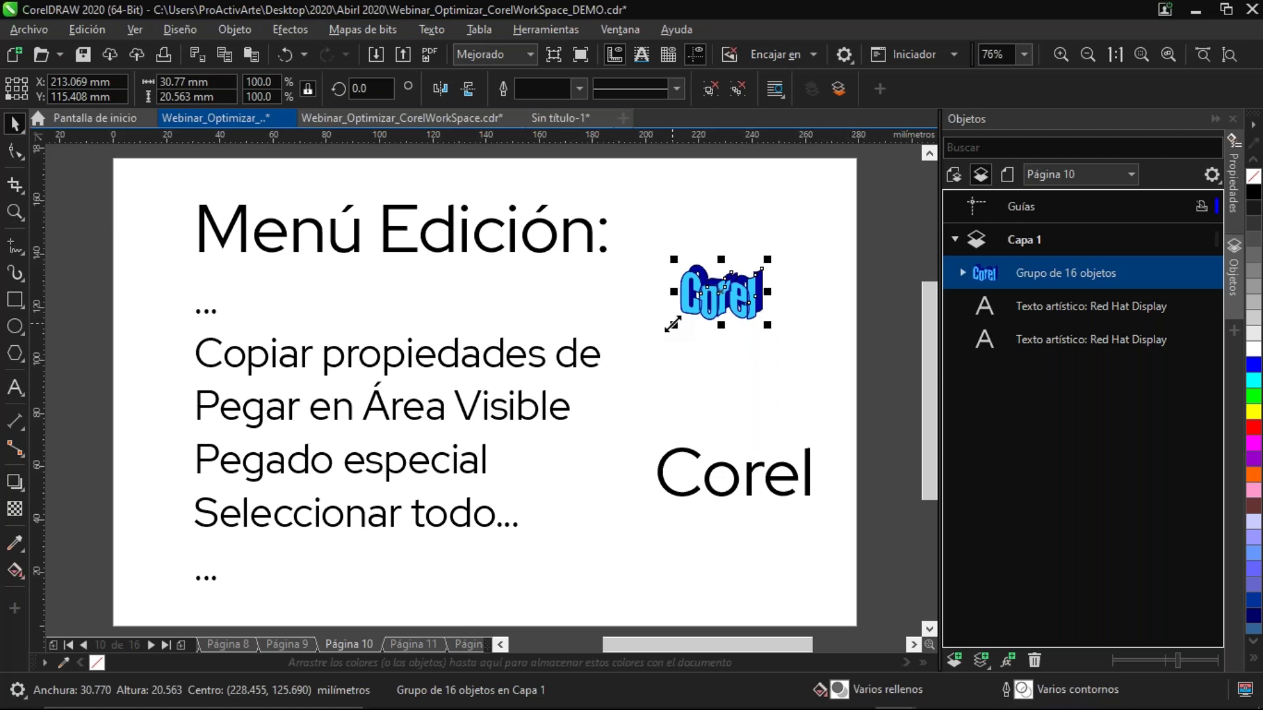
drag(672, 323, 558, 401)
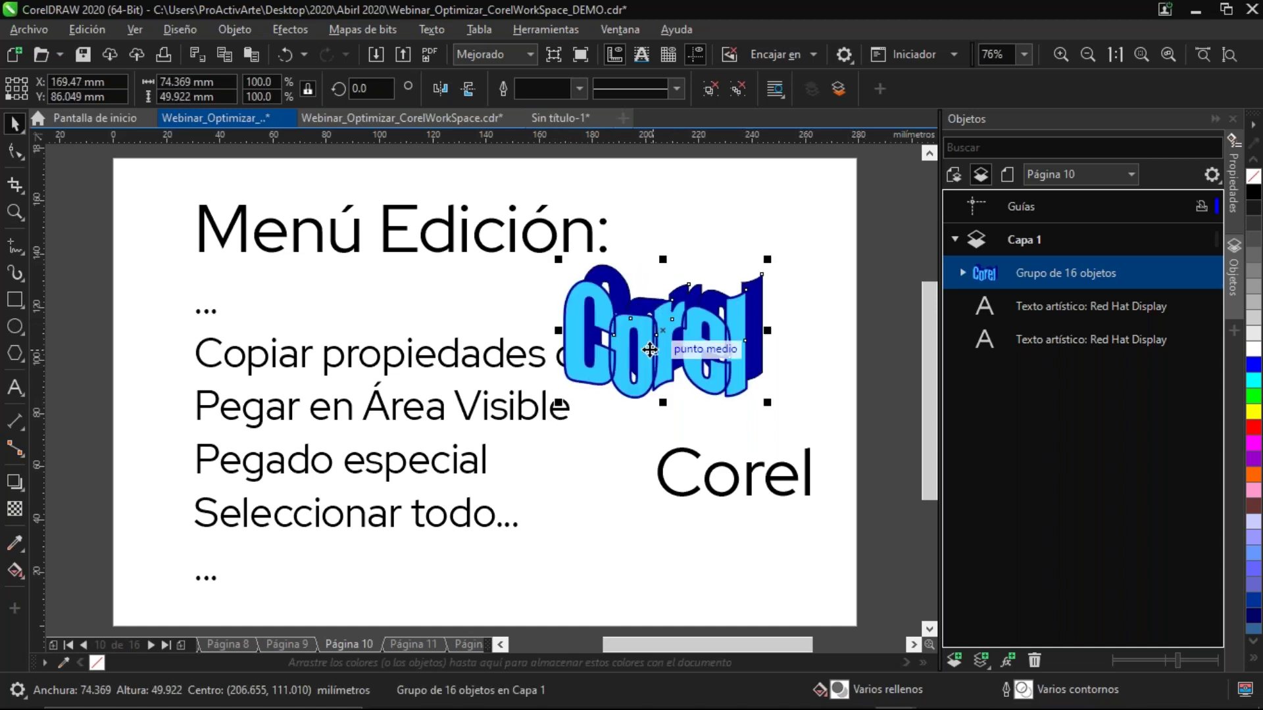
key(Delete)
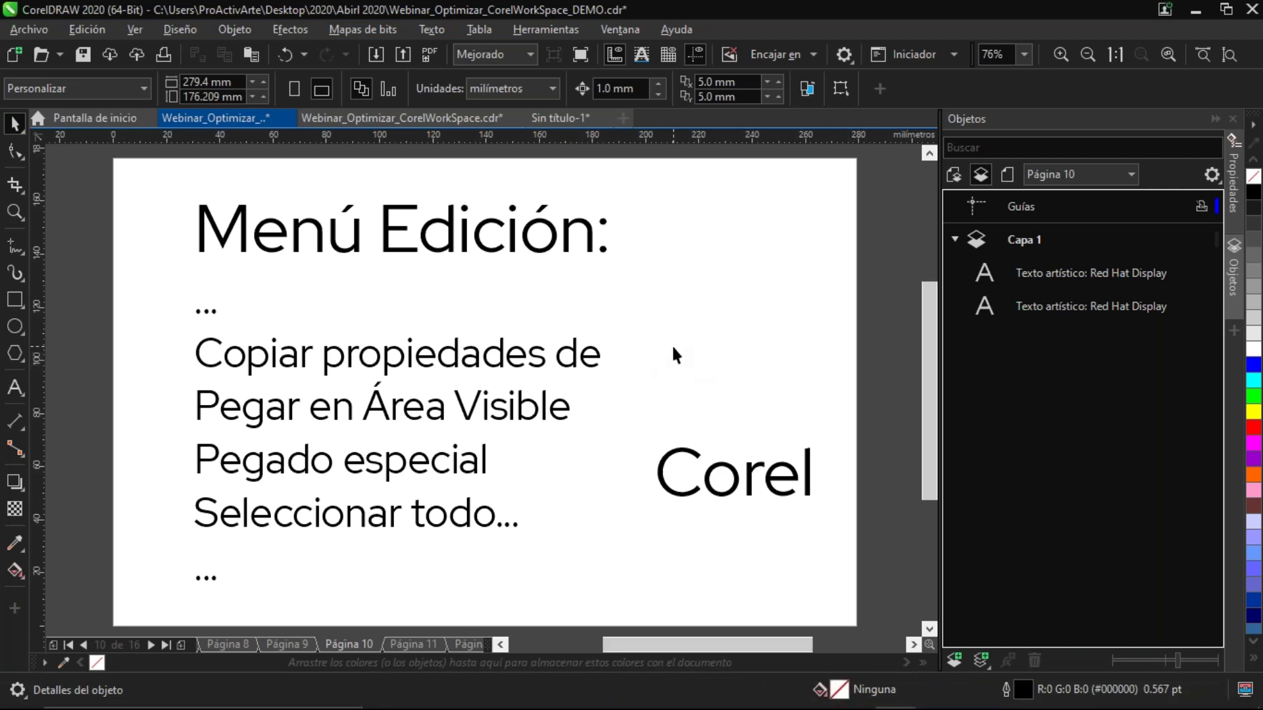
click(136, 33)
mouse_move(106, 30)
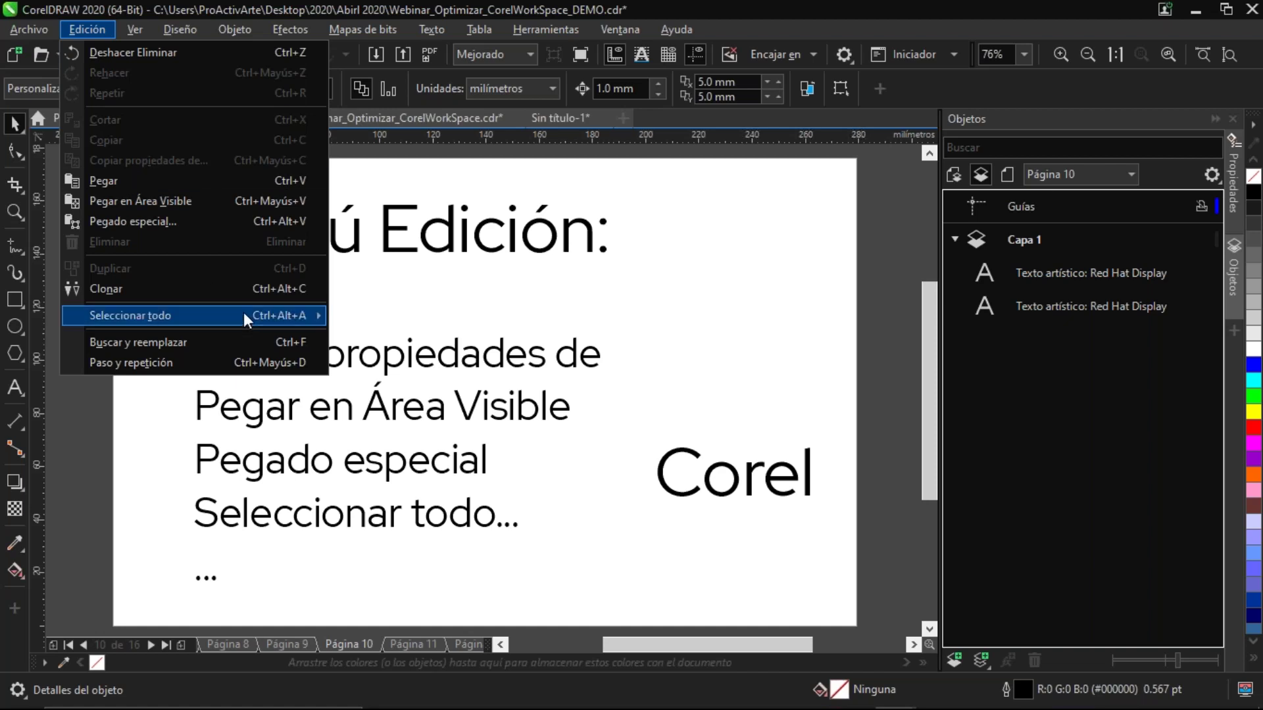
mouse_move(249, 314)
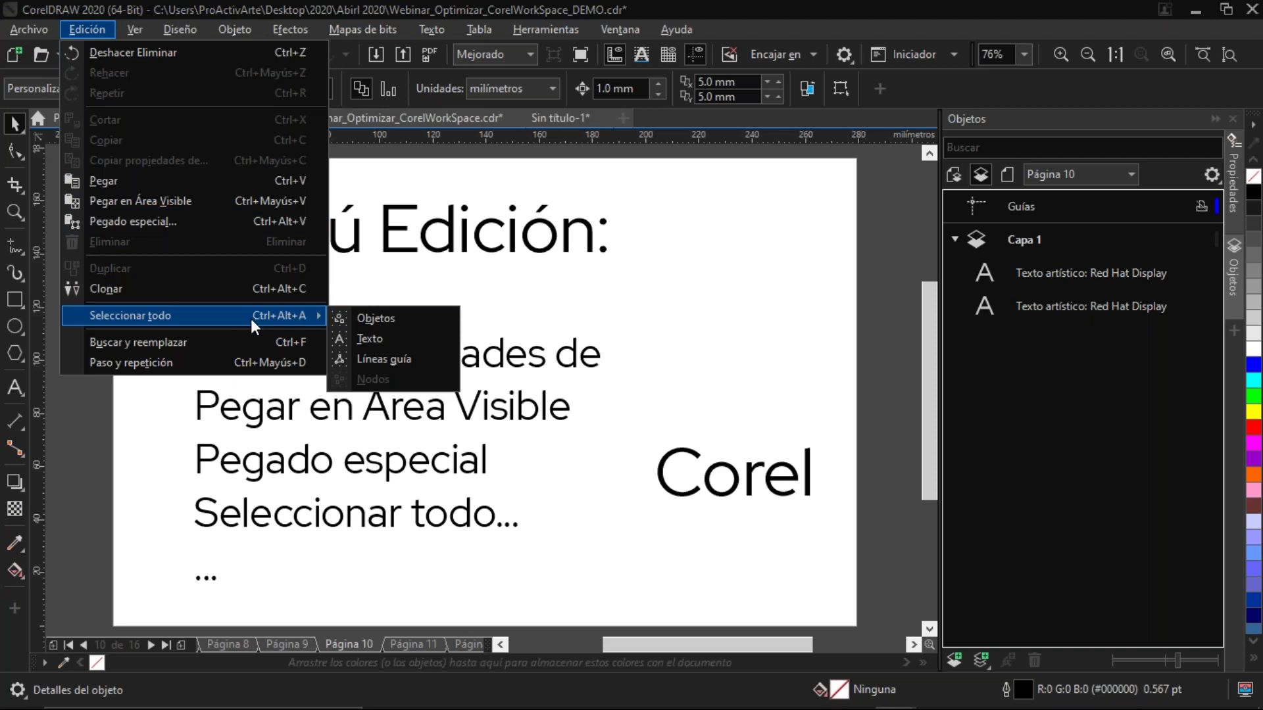
click(594, 309)
Add a horizontal guideline at about Y 124 mm and a vertical guideline at about X 19 mm
drag(441, 140, 450, 296)
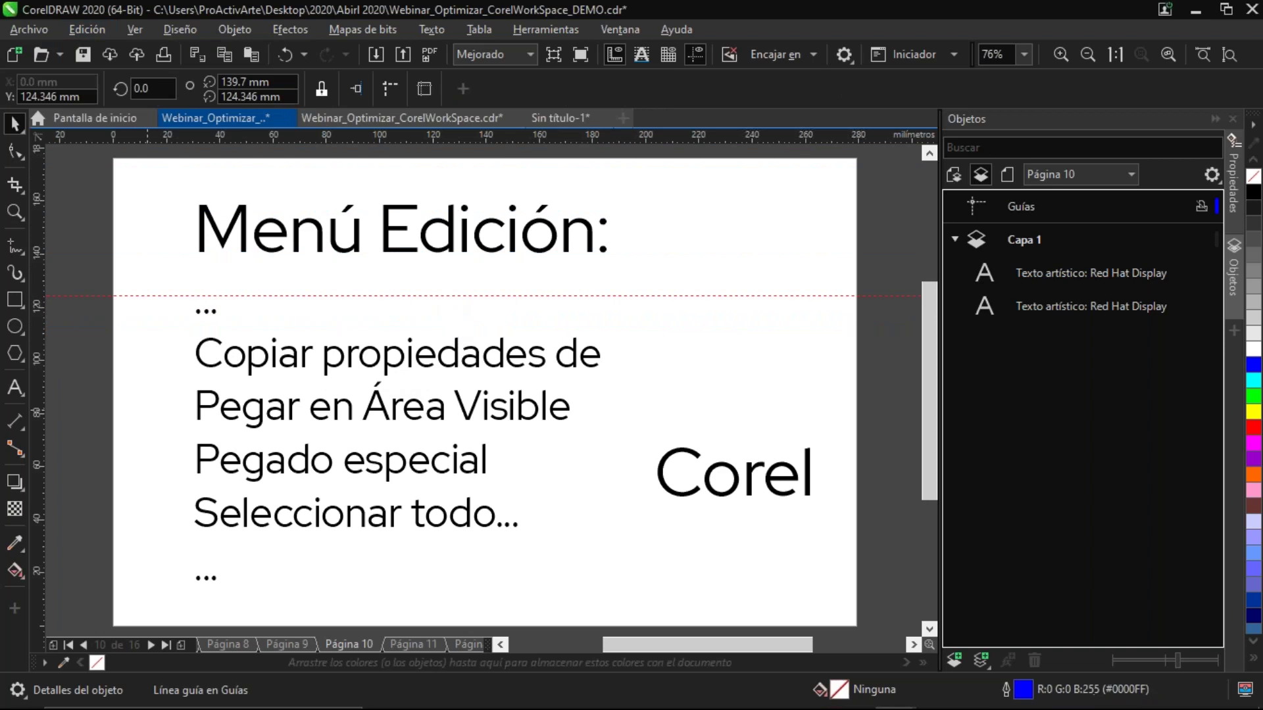
drag(38, 496, 164, 492)
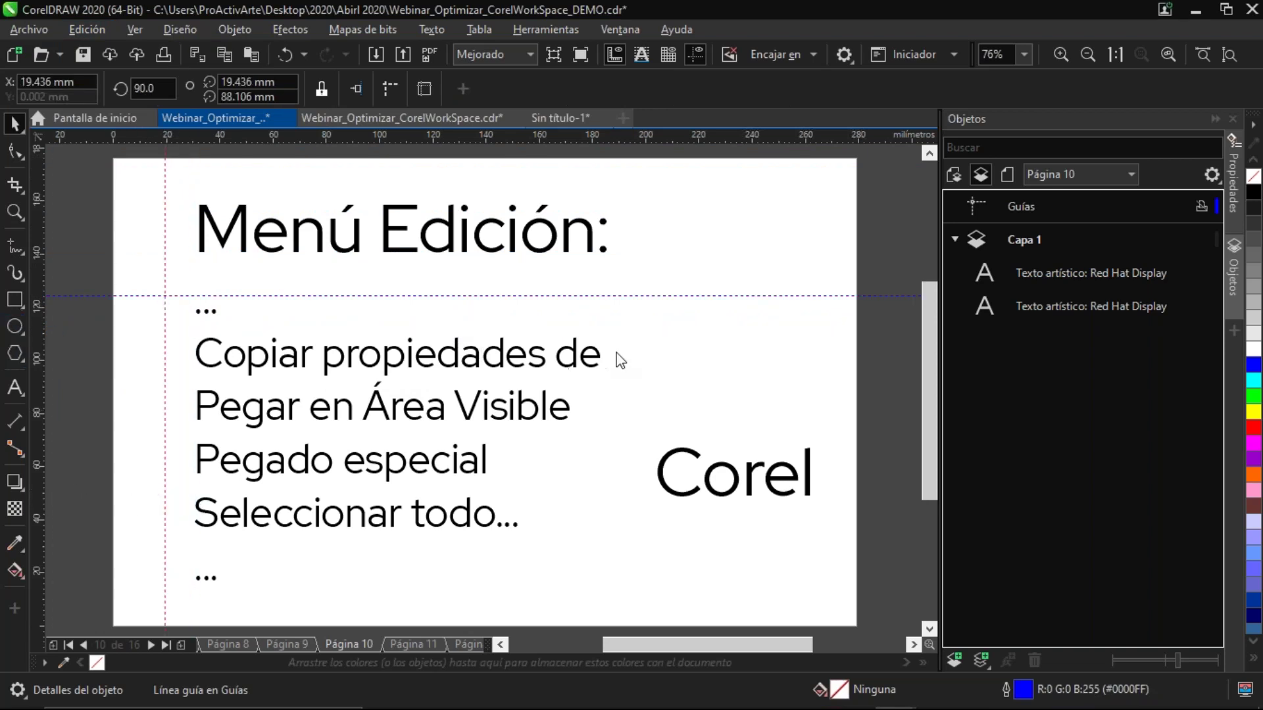
Draw two ellipses in the blank area above the Corel text, the upper one about 30 × 18 mm
key(F7)
drag(651, 317, 752, 388)
drag(776, 212, 686, 271)
key(space)
click(638, 273)
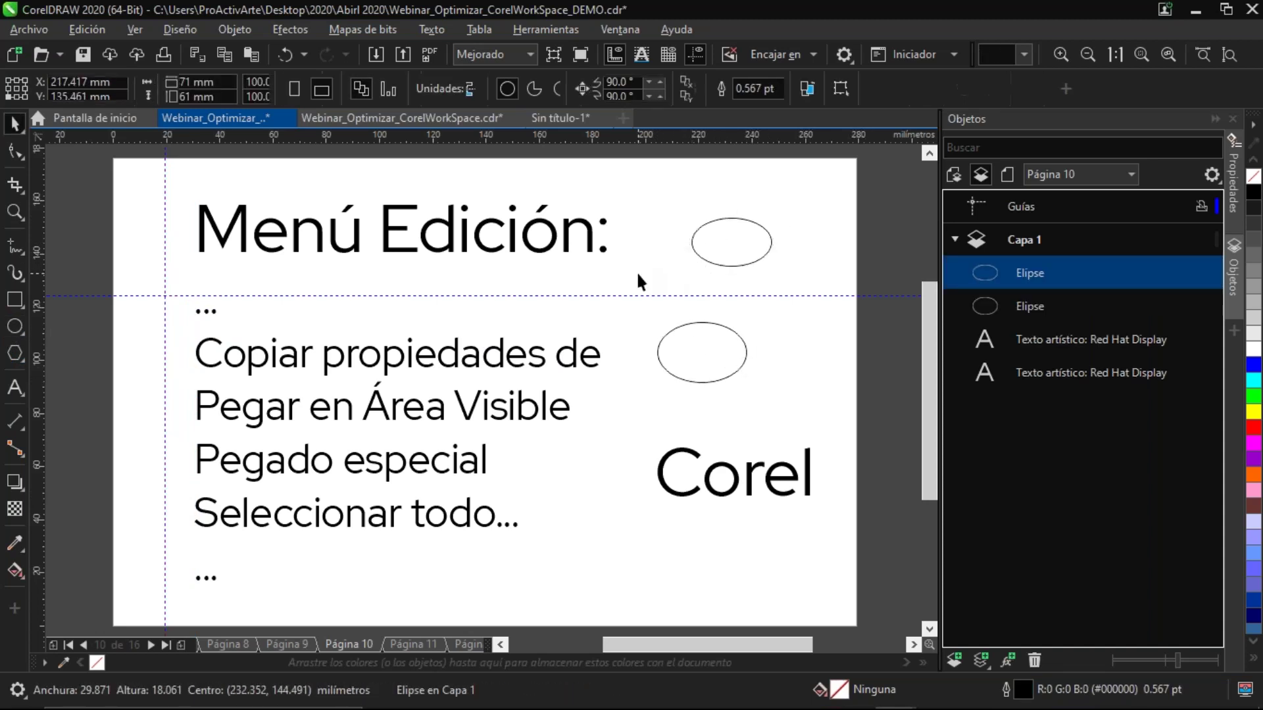
Select all objects on page 10, clear the selection, and examine the Seleccionar todo options
key(ctrl+a)
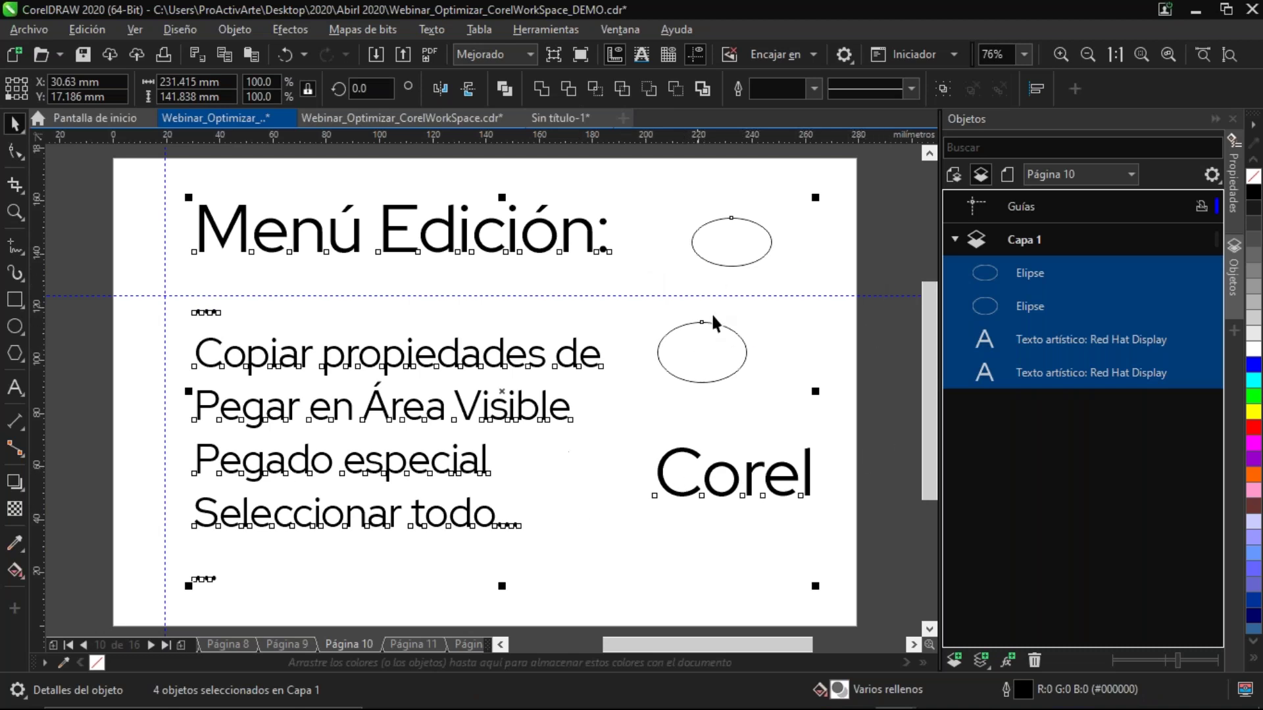
click(637, 328)
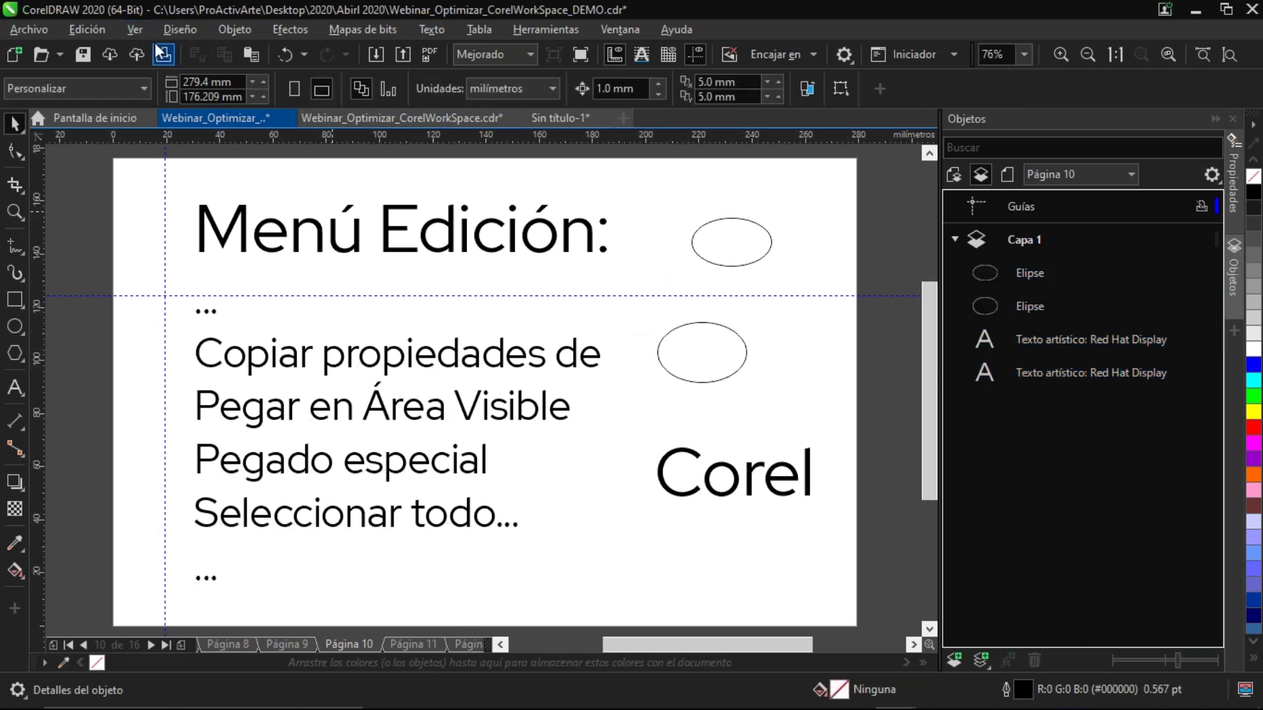
click(91, 36)
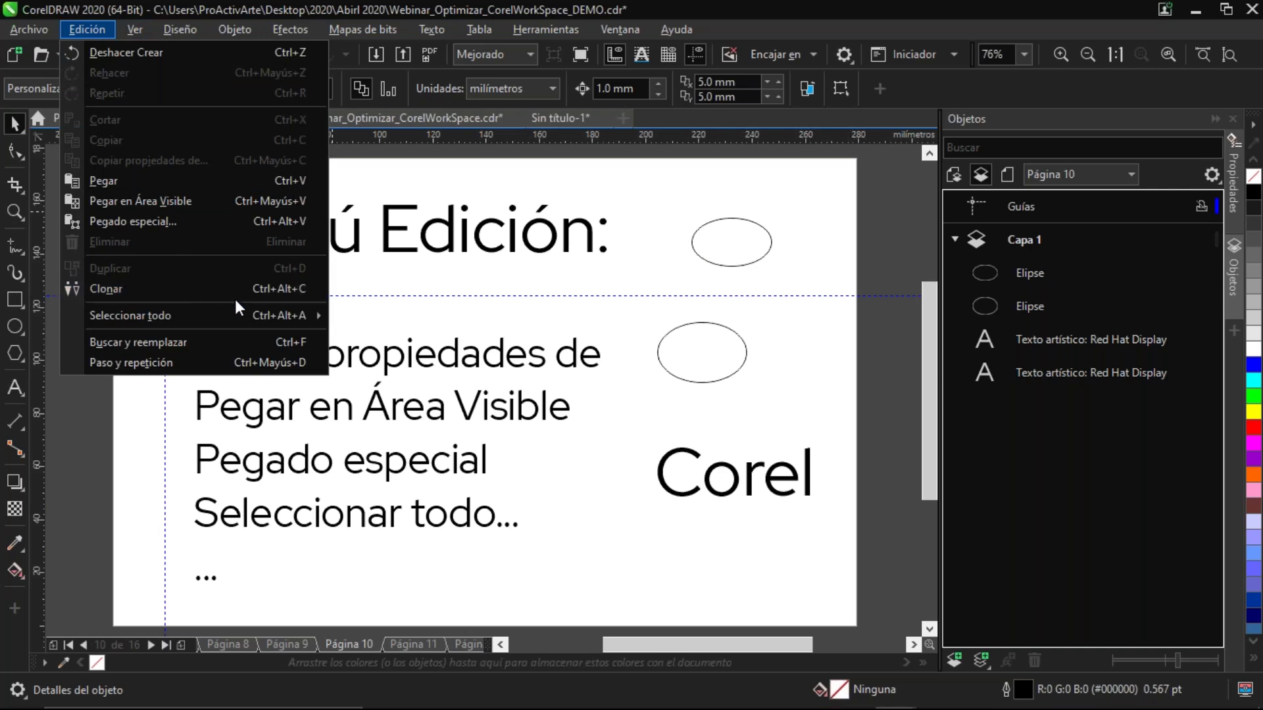
mouse_move(255, 313)
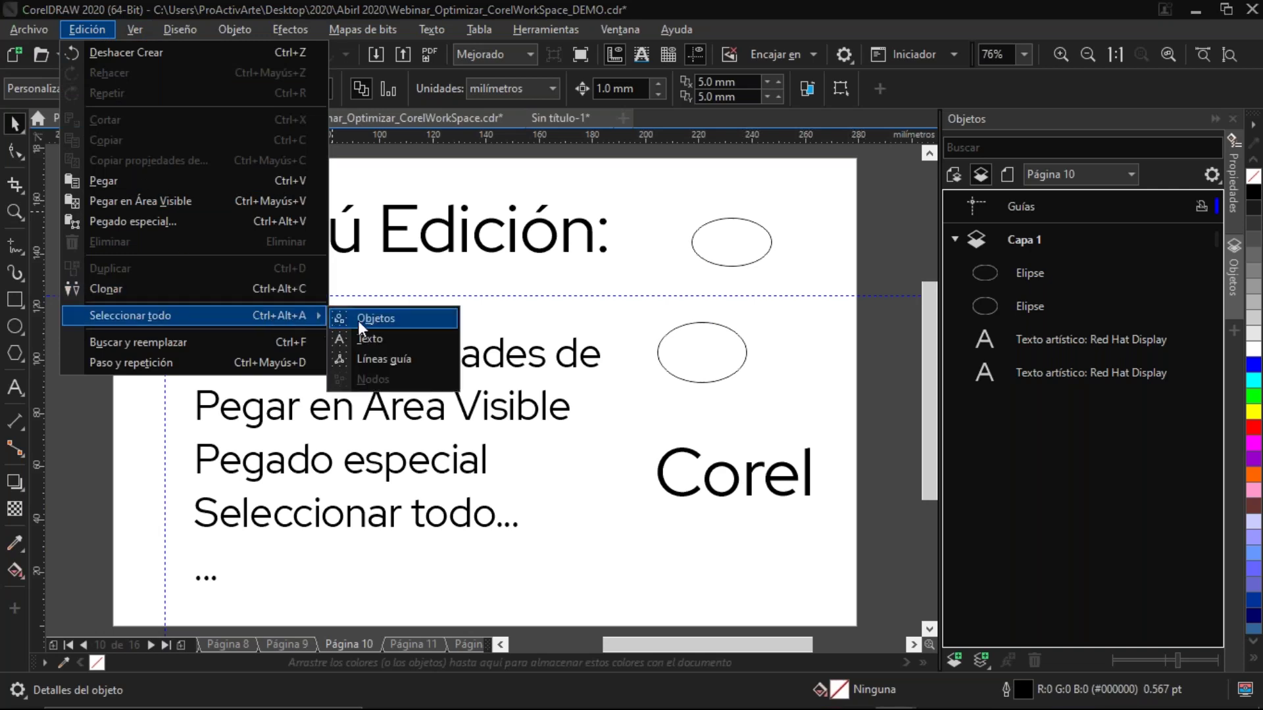
click(625, 339)
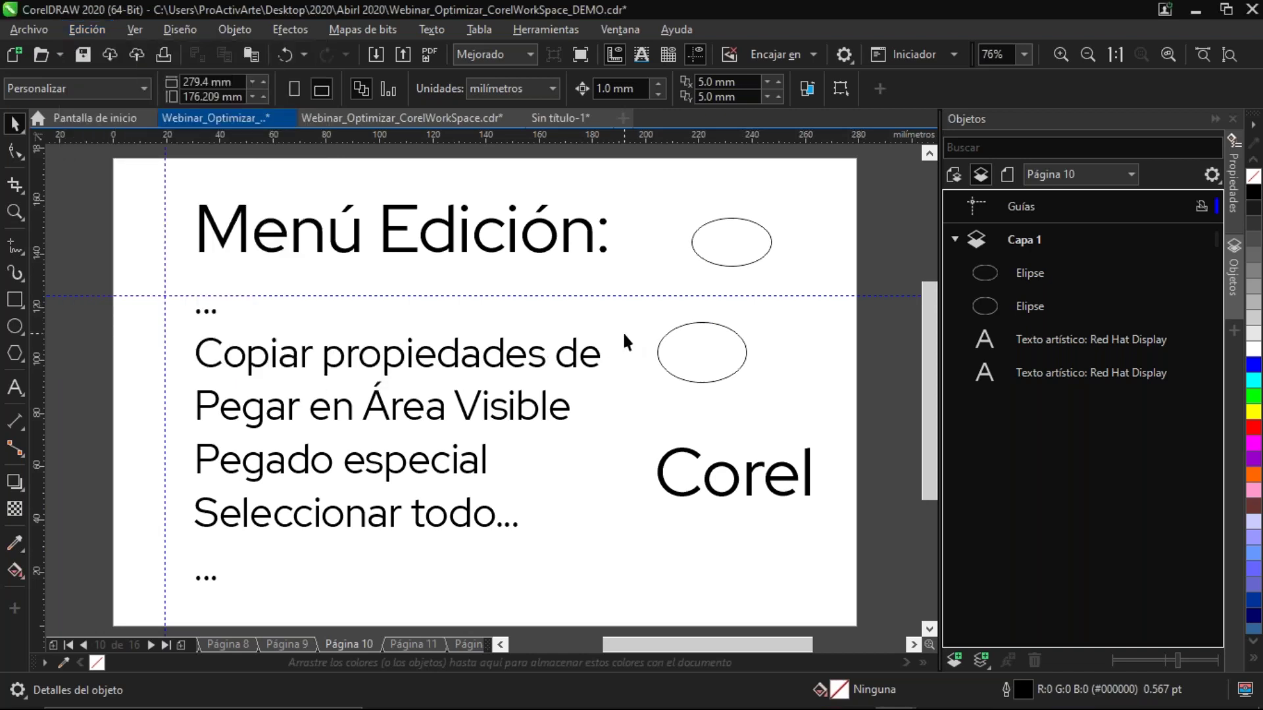
click(97, 27)
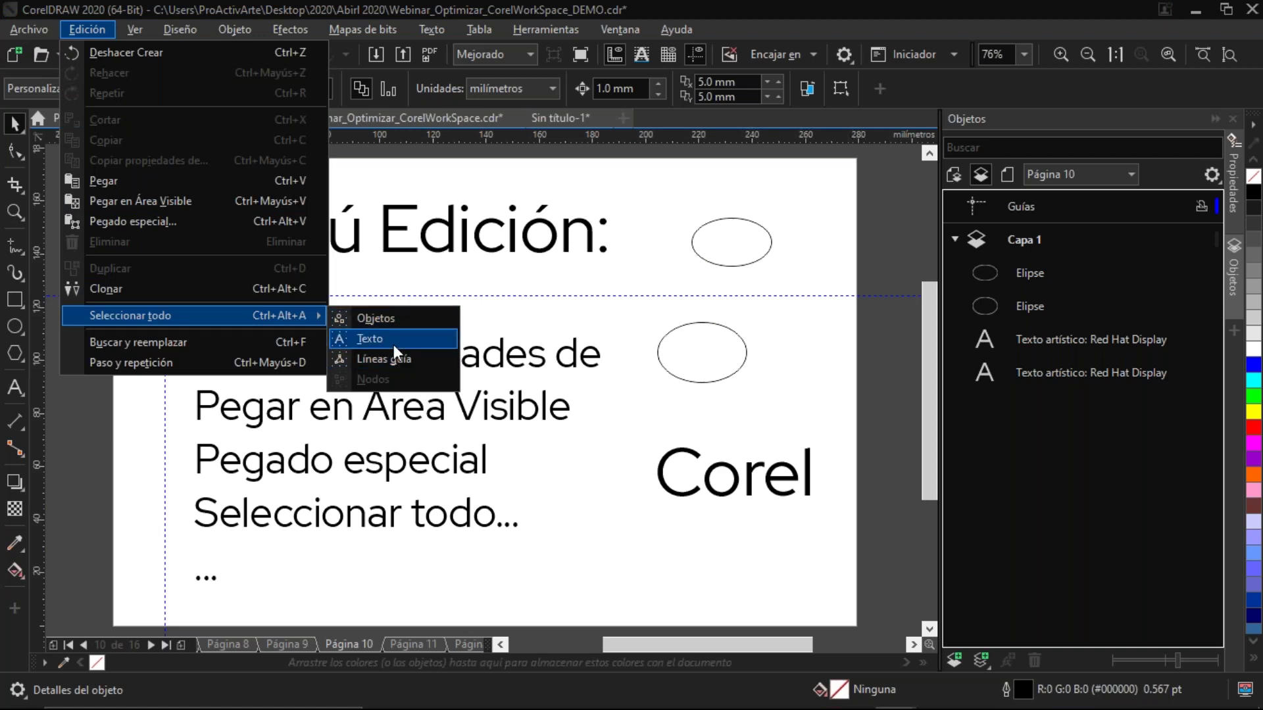
click(605, 402)
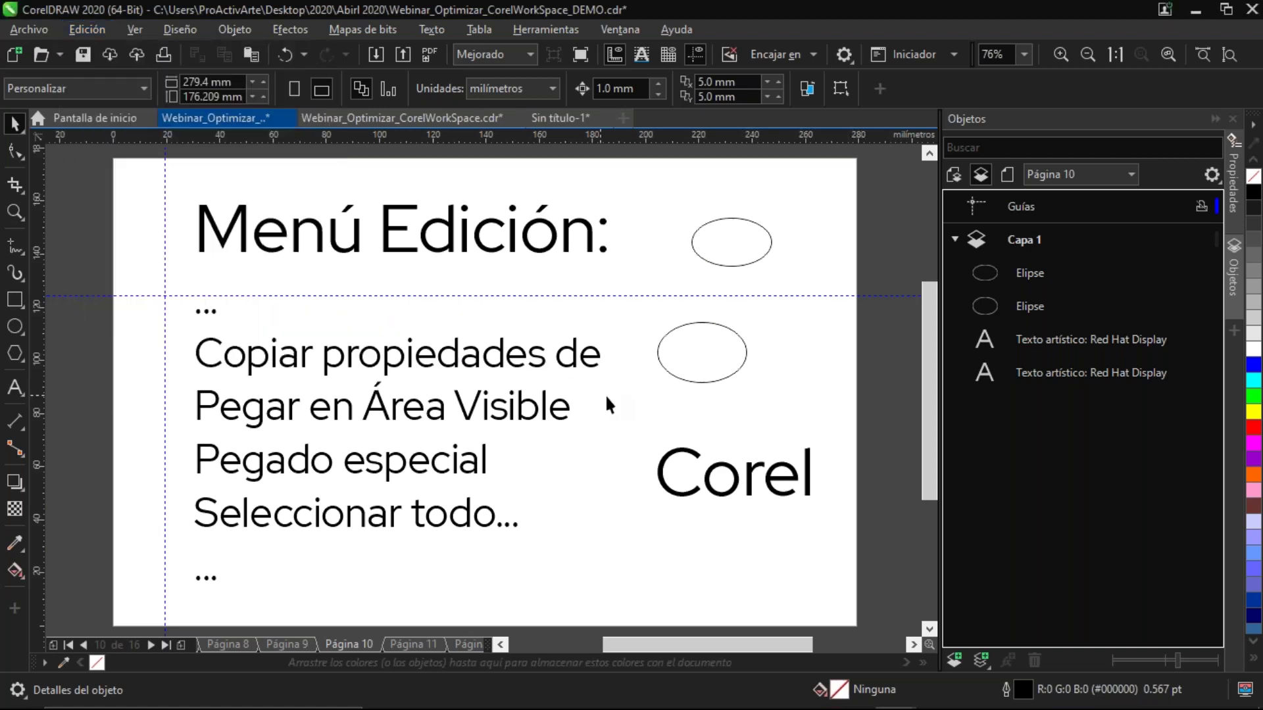
Select every object on the page again and clear the selection
right_click(668, 399)
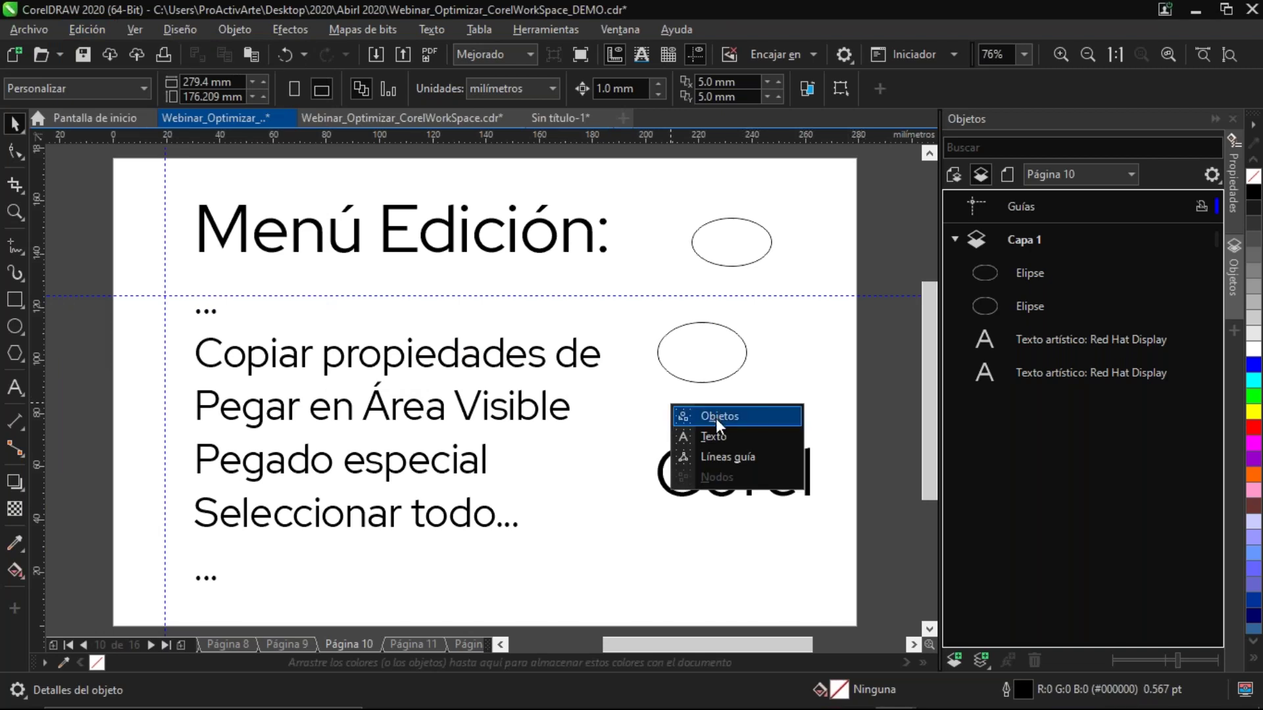
click(722, 452)
key(ctrl+a)
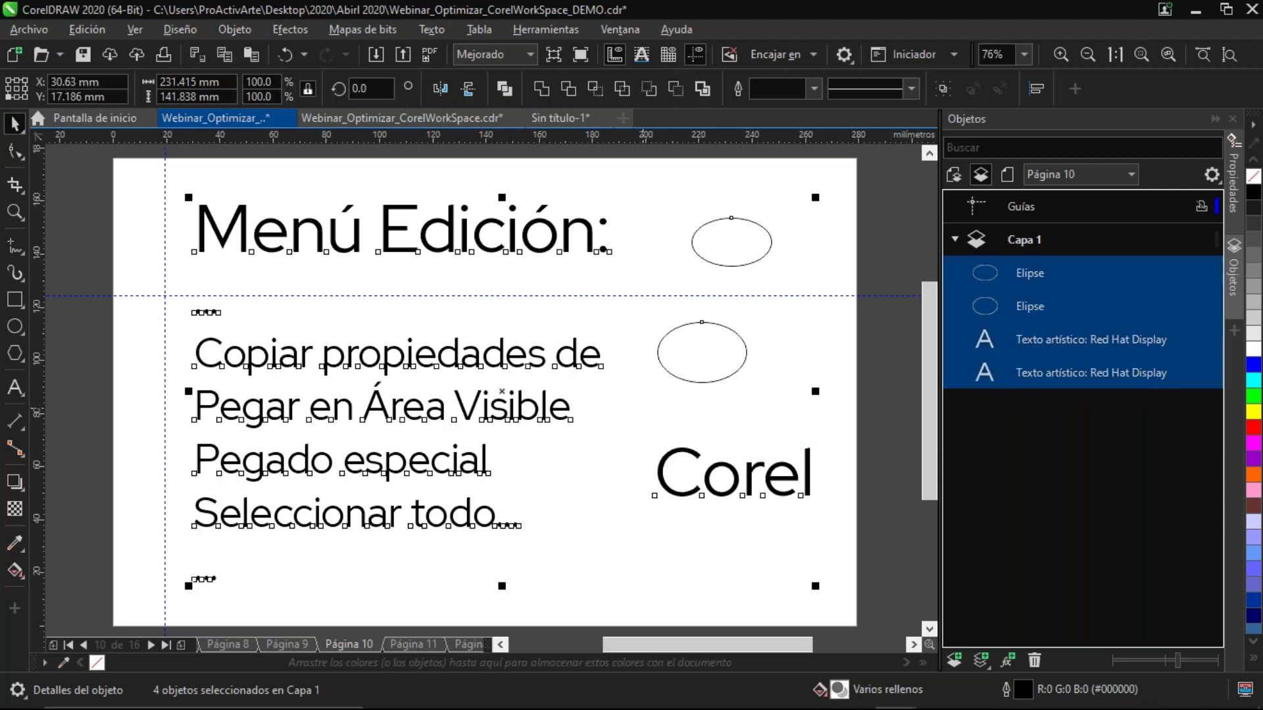
key(Escape)
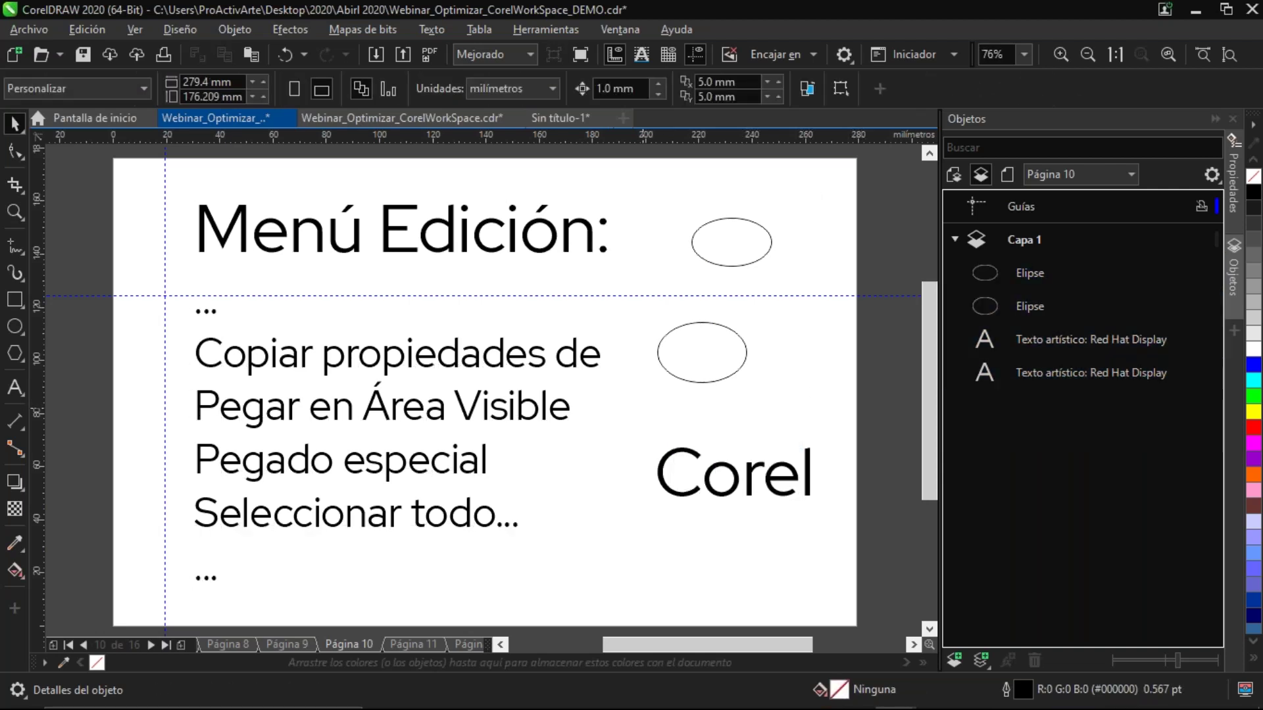
Select all text with Seleccionar todo, preview only the selected objects full screen, and clear the selection
right_click(643, 409)
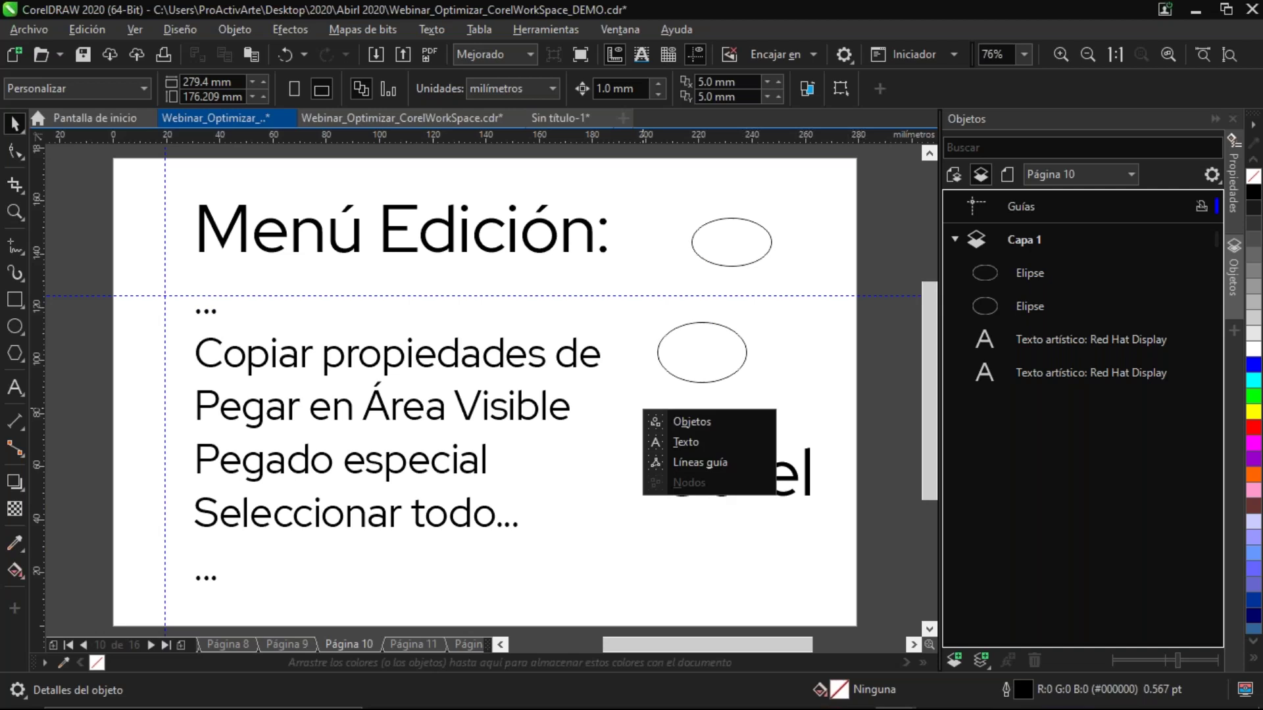
click(680, 444)
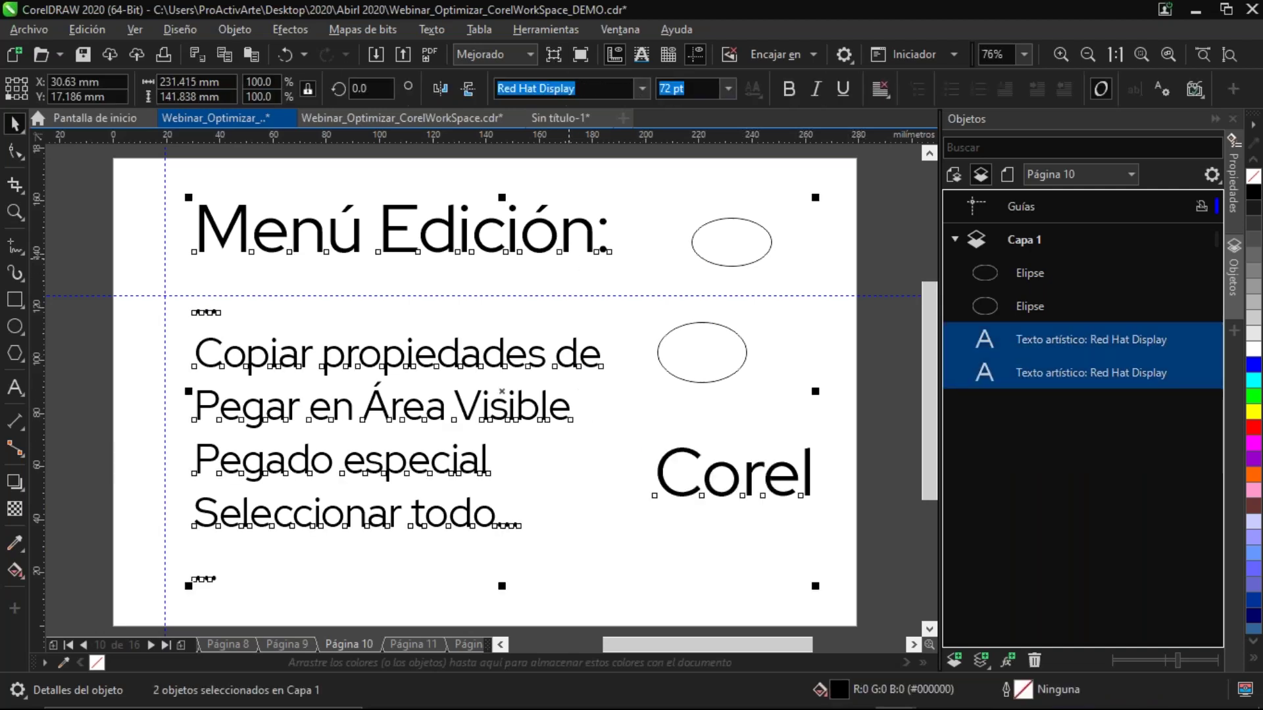
click(554, 55)
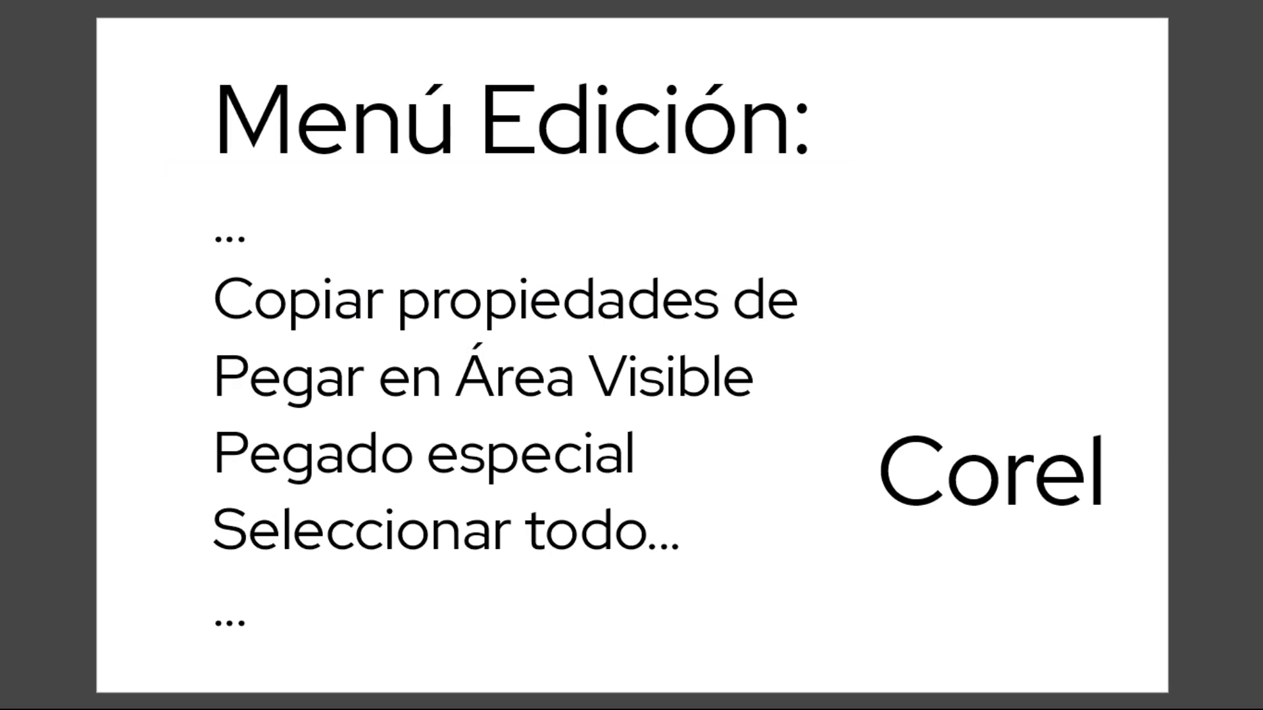
click(548, 250)
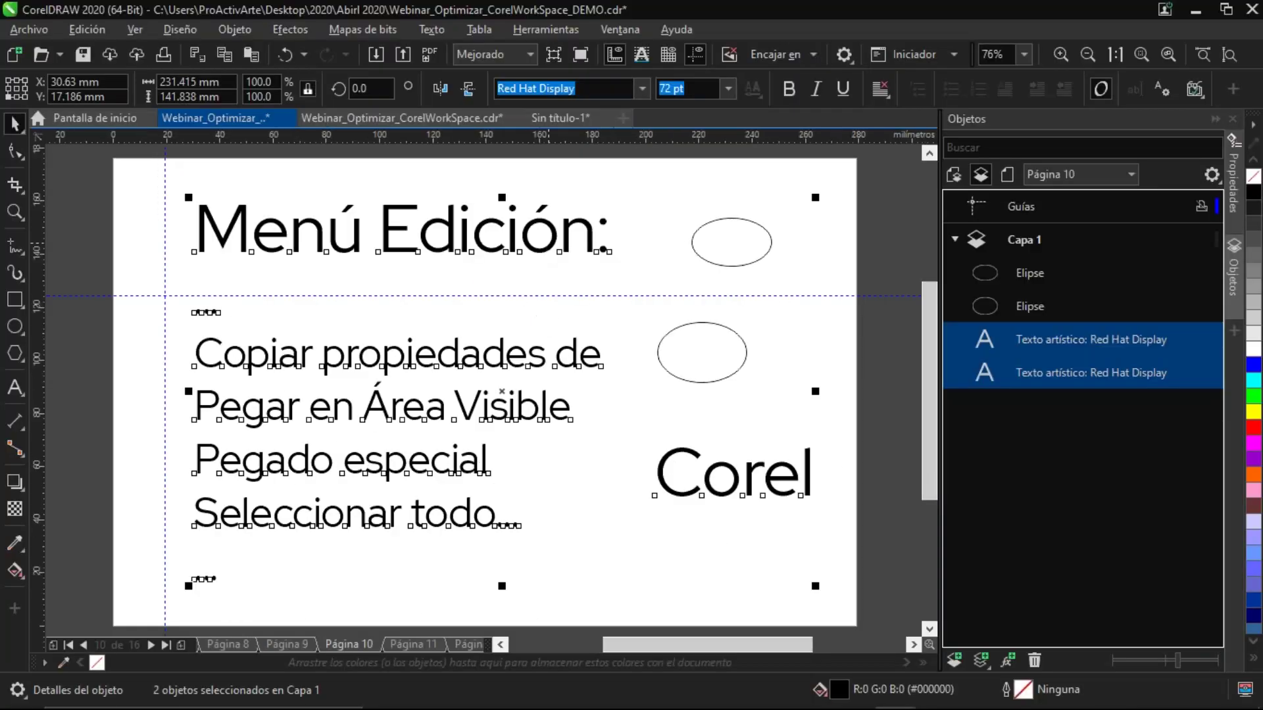
click(616, 277)
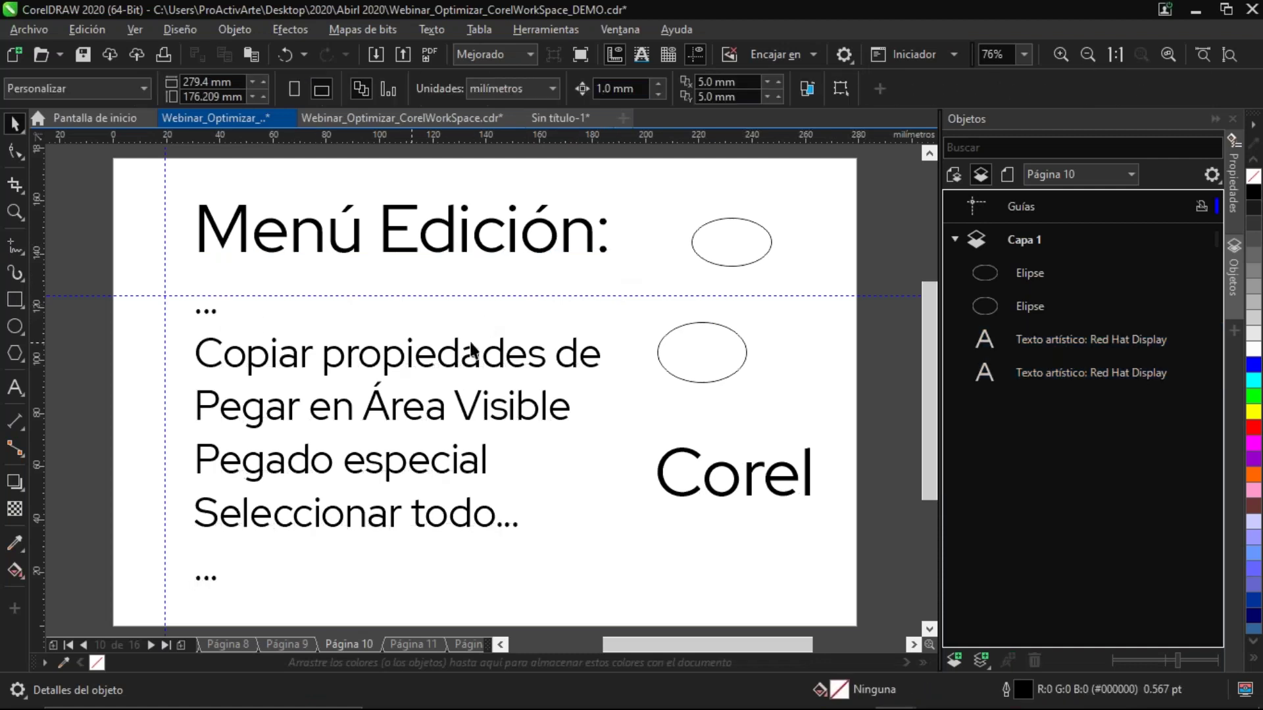
Select all guidelines with Seleccionar todo and move them together until the horizontal one is above the title at about Y 164 mm
right_click(531, 357)
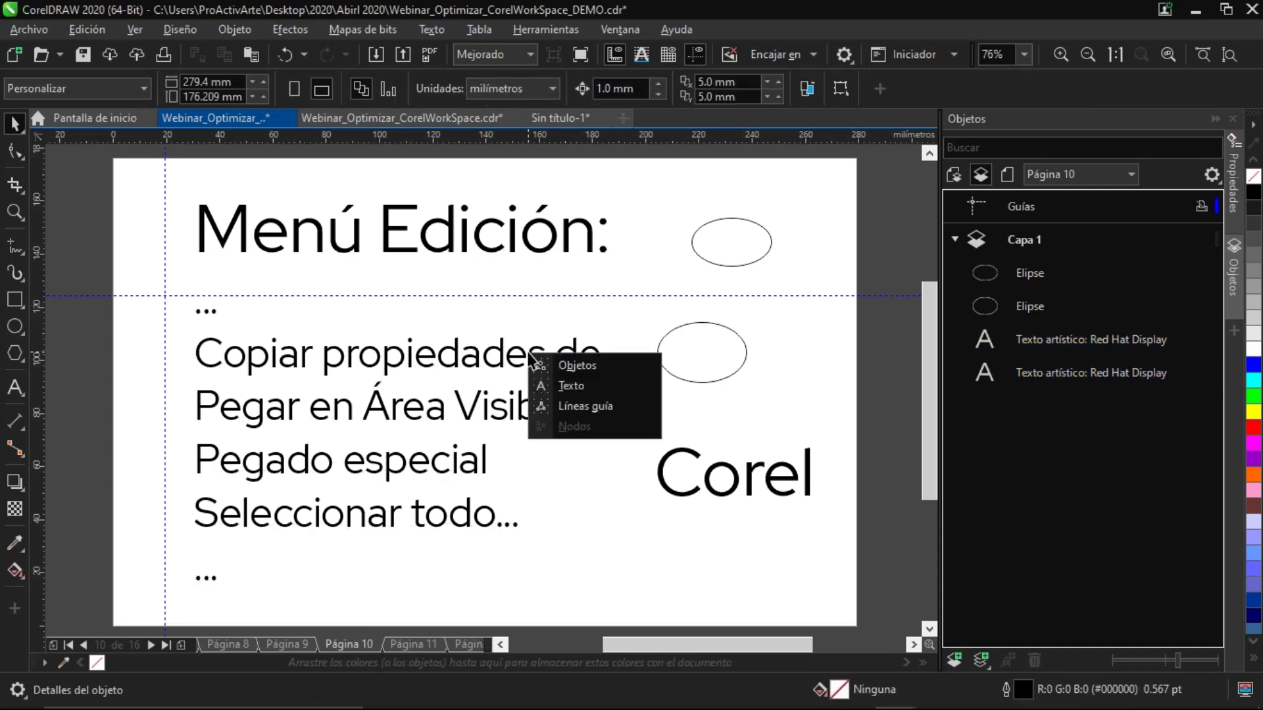
click(586, 405)
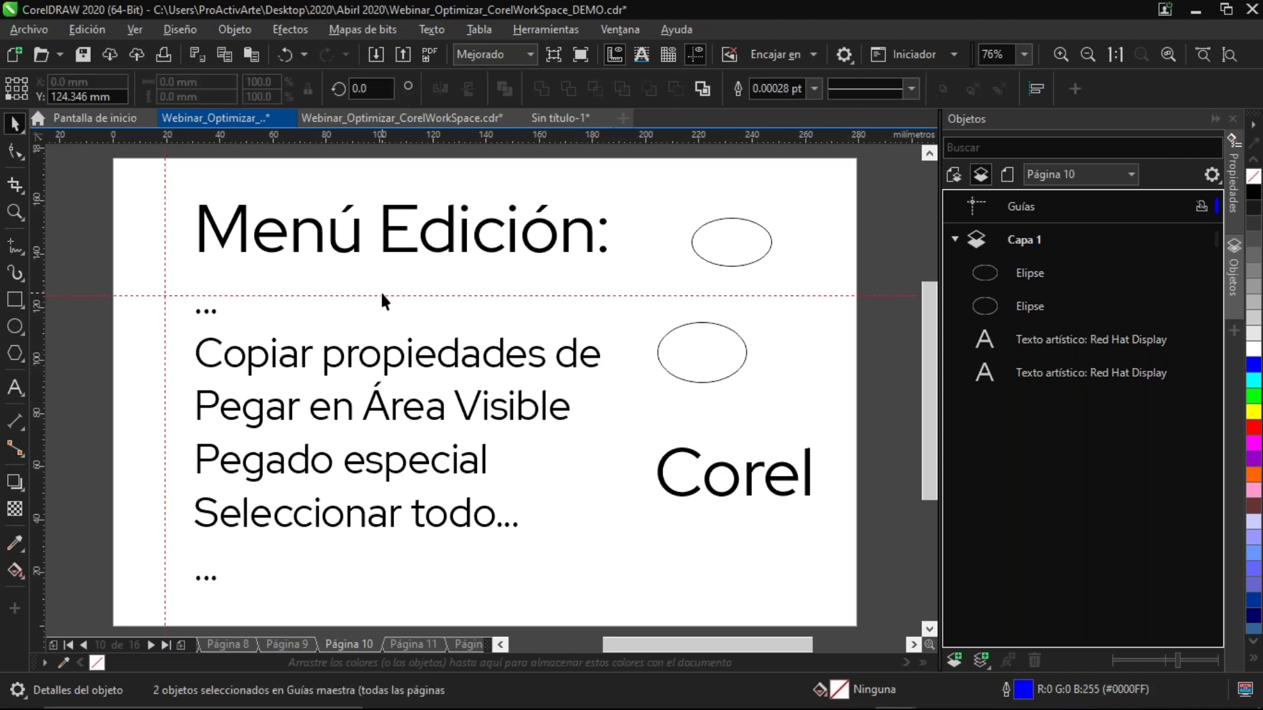
drag(382, 294, 377, 191)
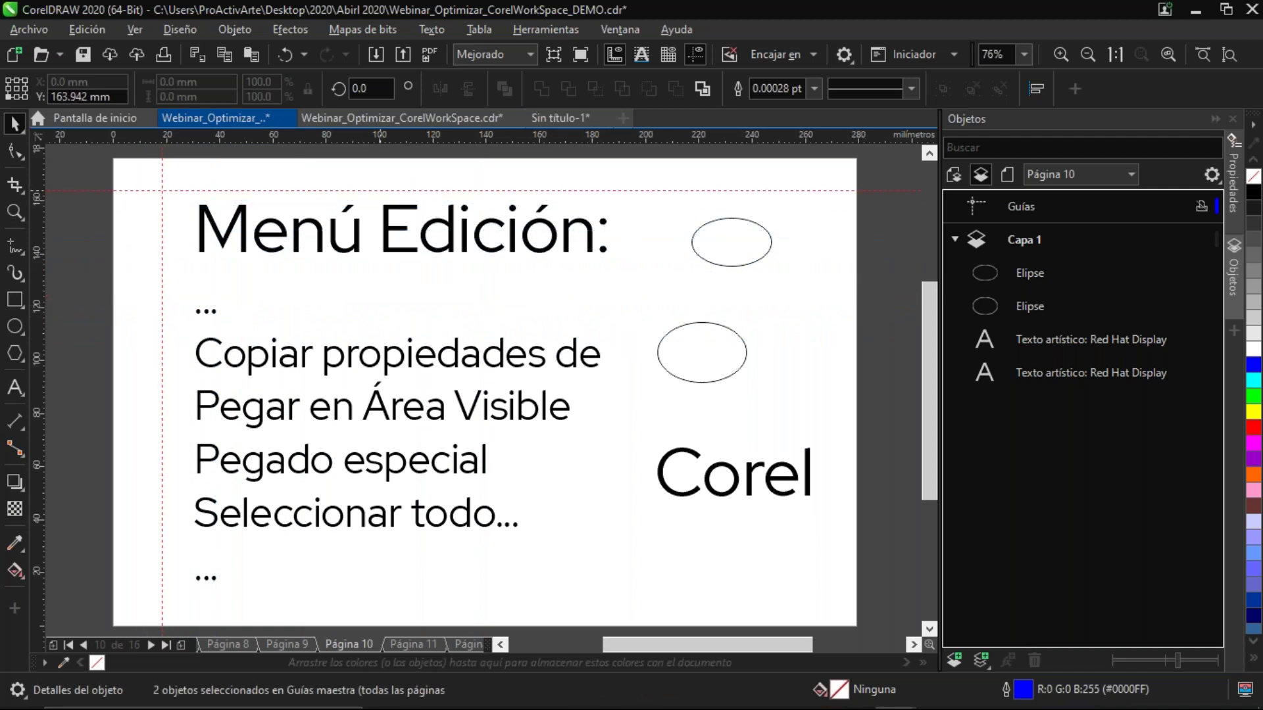
click(440, 275)
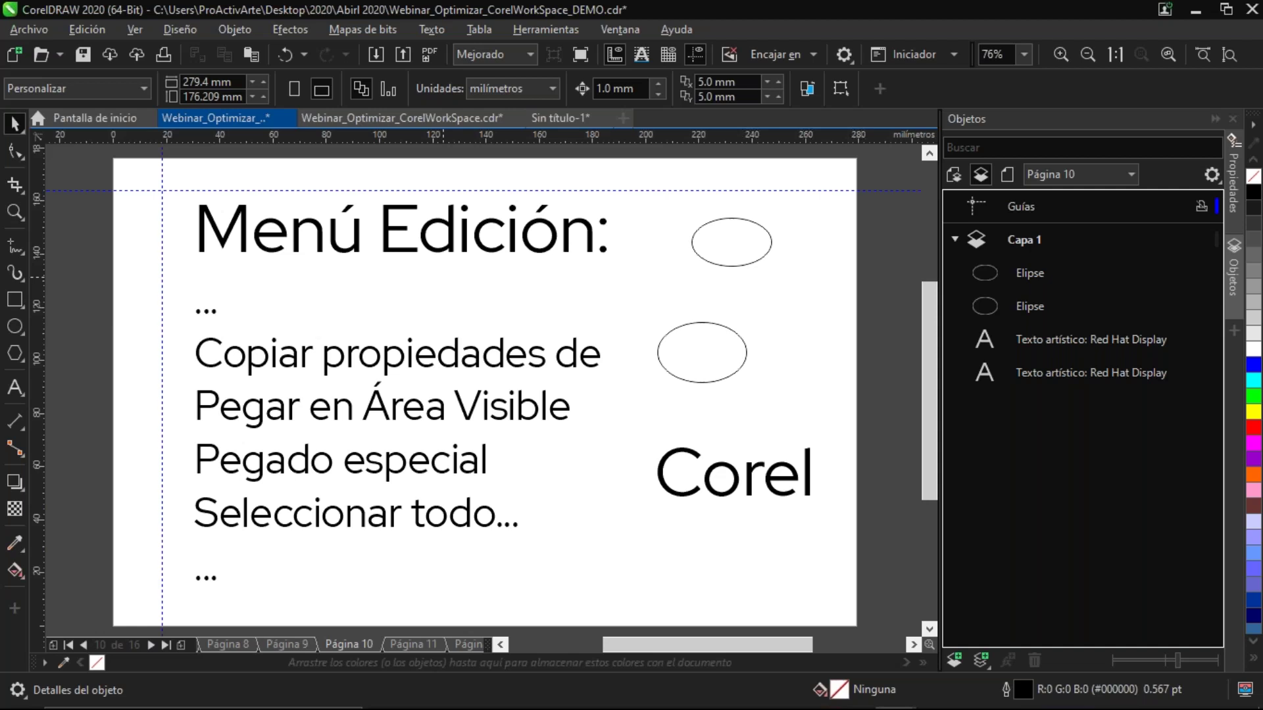
key(ctrl+shift+a)
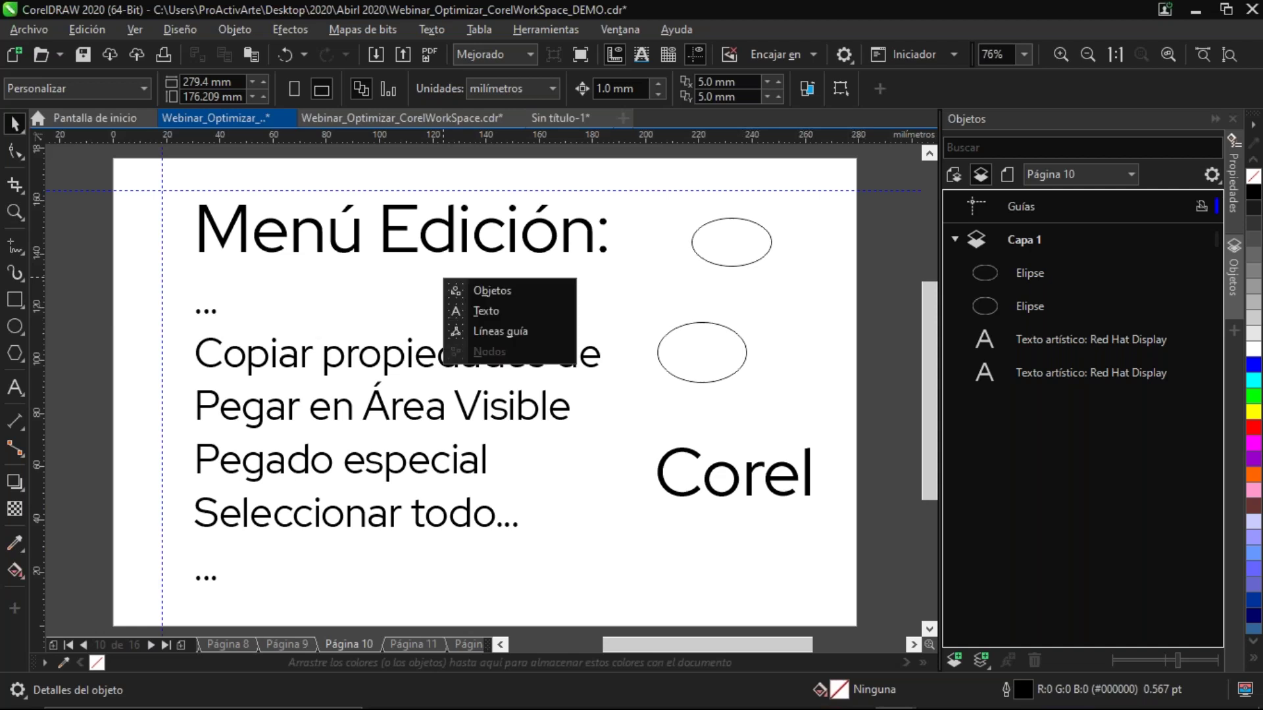
click(388, 306)
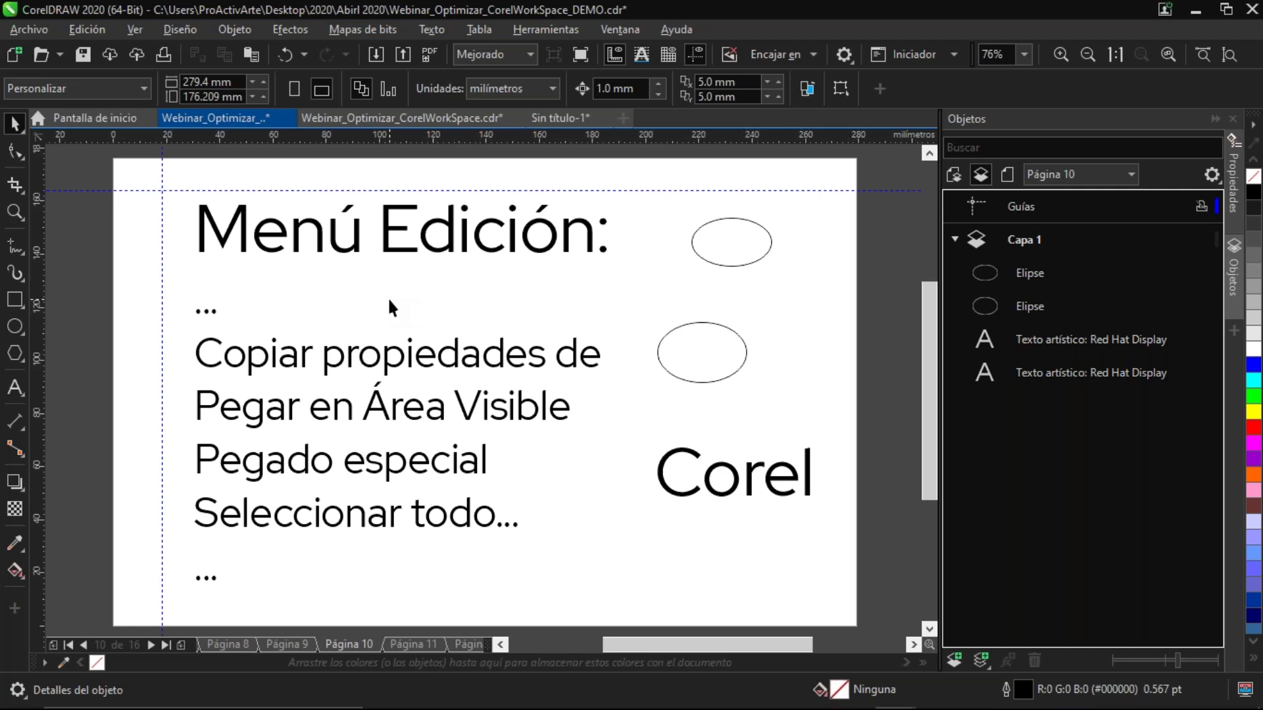
Go to page 11, Menú Ver, and zoom in to 152% and back out to 76%
key(Page_Down)
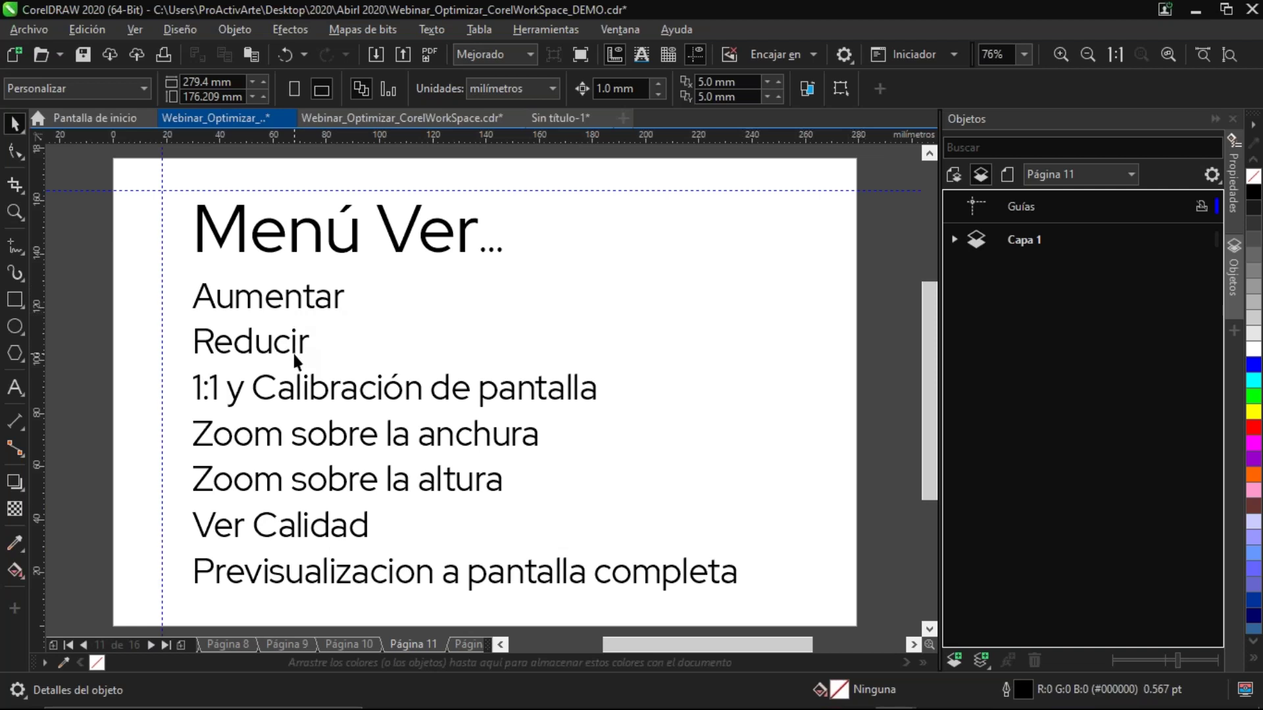
click(1057, 55)
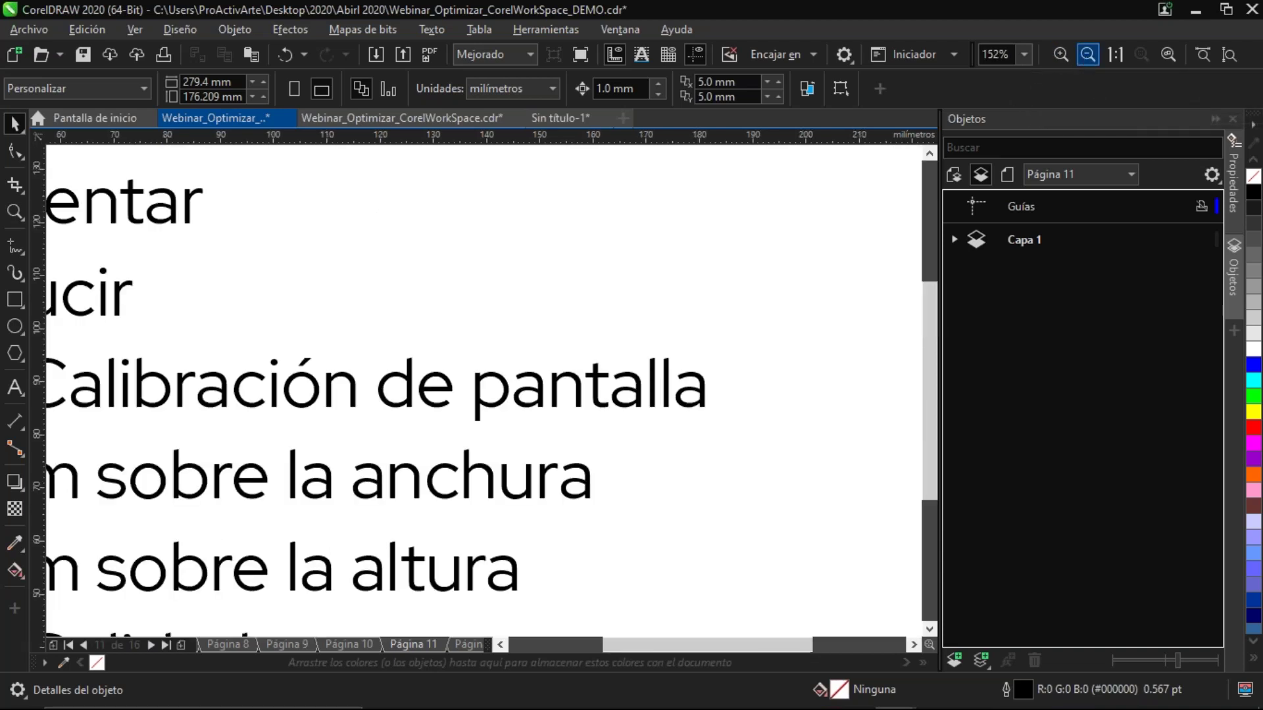
click(1085, 56)
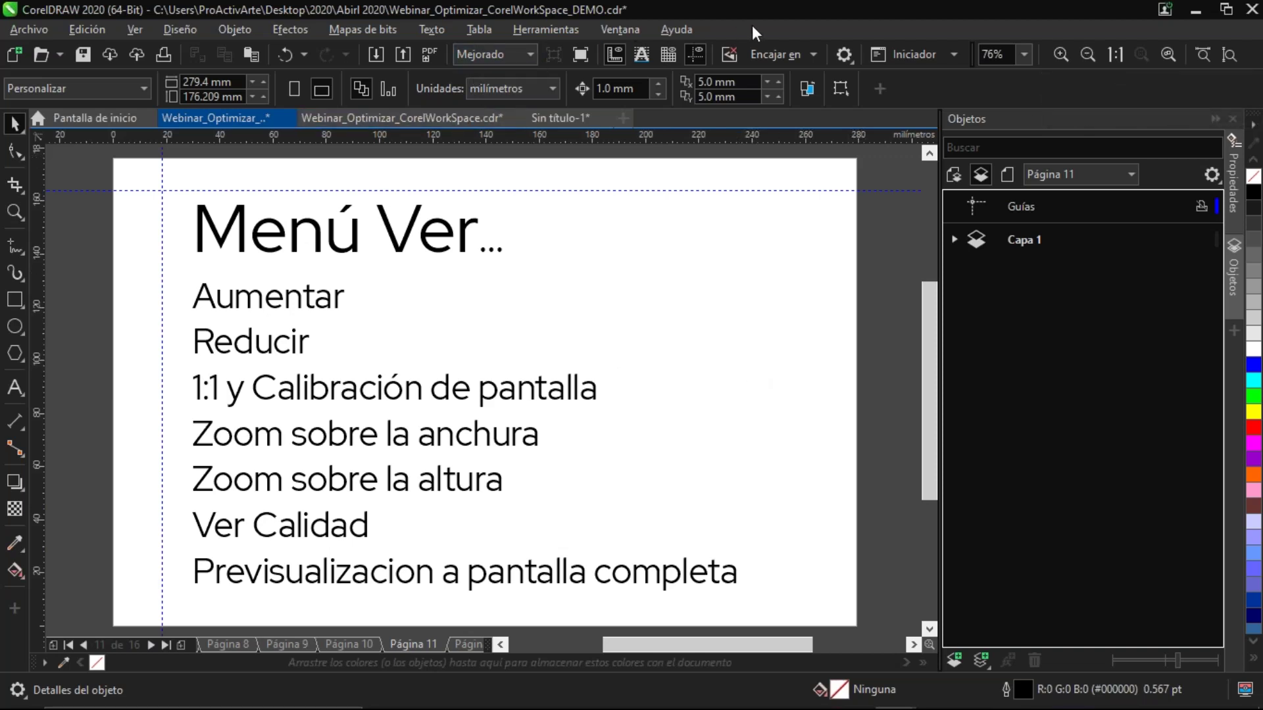
Zoom in on page 11 to 609% and return to the 76% view of the whole page
key(ctrl+plus)
key(ctrl+plus)
key(ctrl+plus)
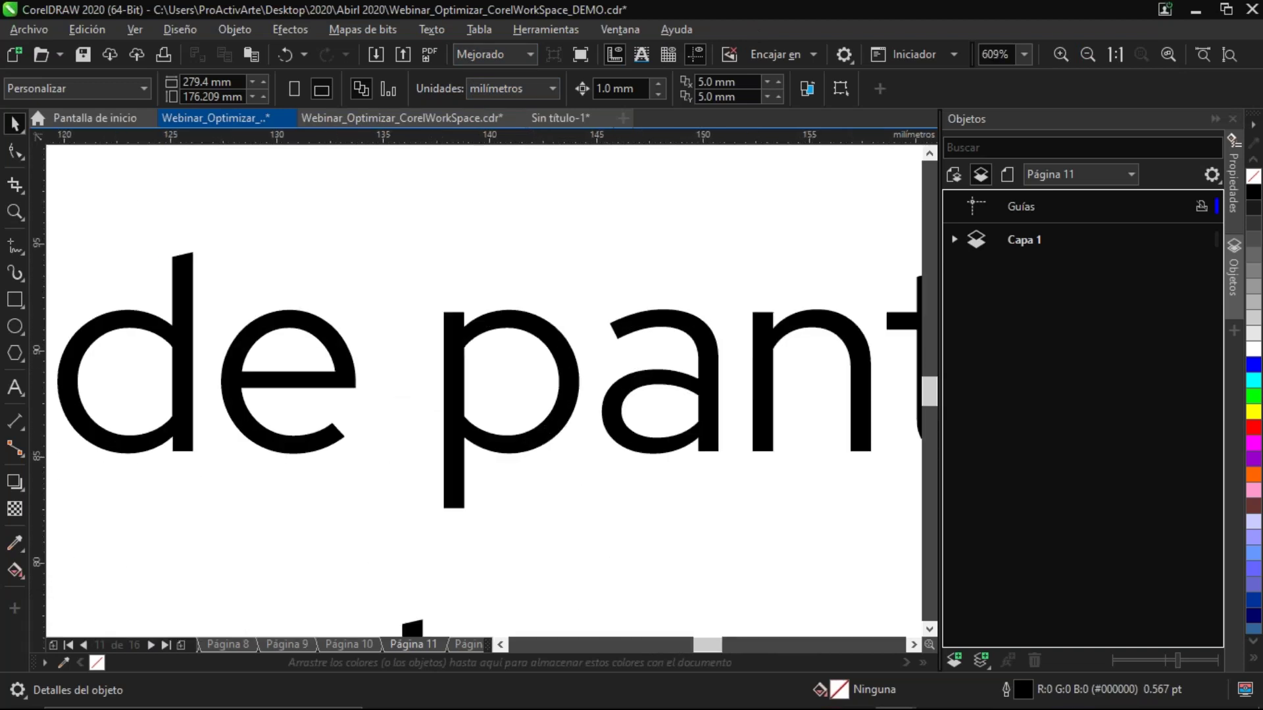
key(F3)
key(F3)
key(F3)
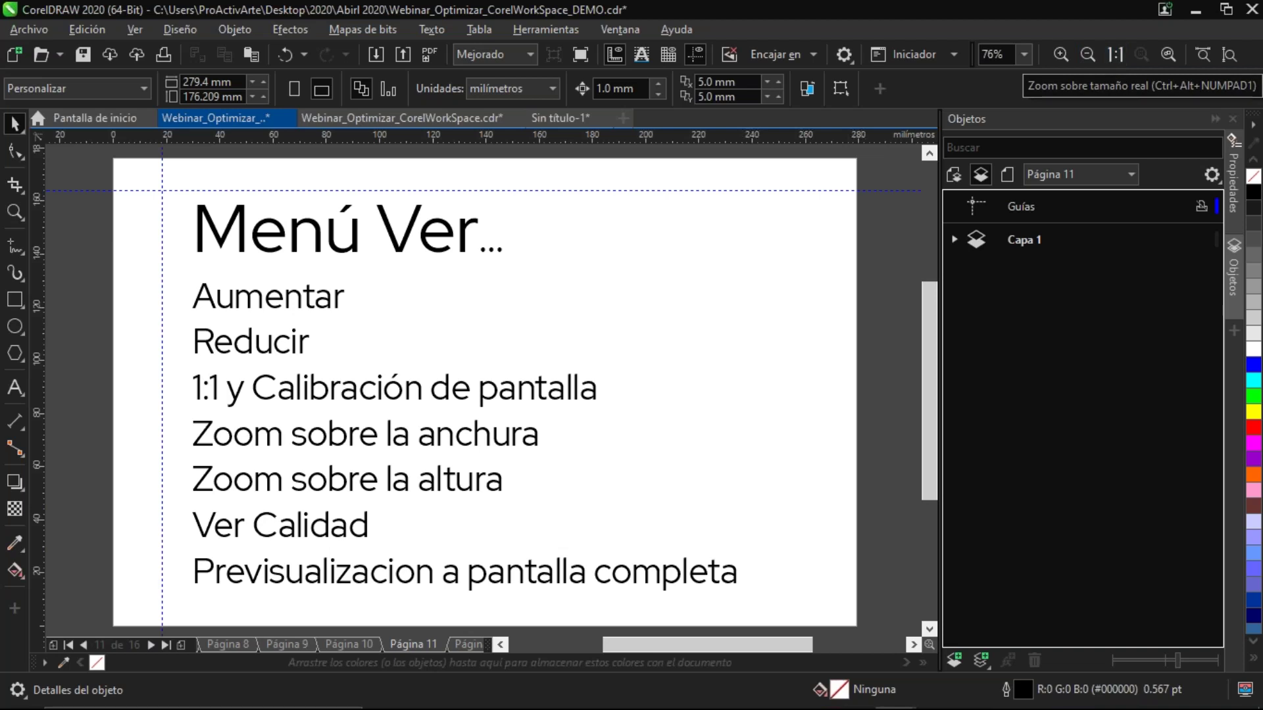
In the Sin título-1 document, zoom to the page width and then its height, and set the page orientation to portrait
click(581, 115)
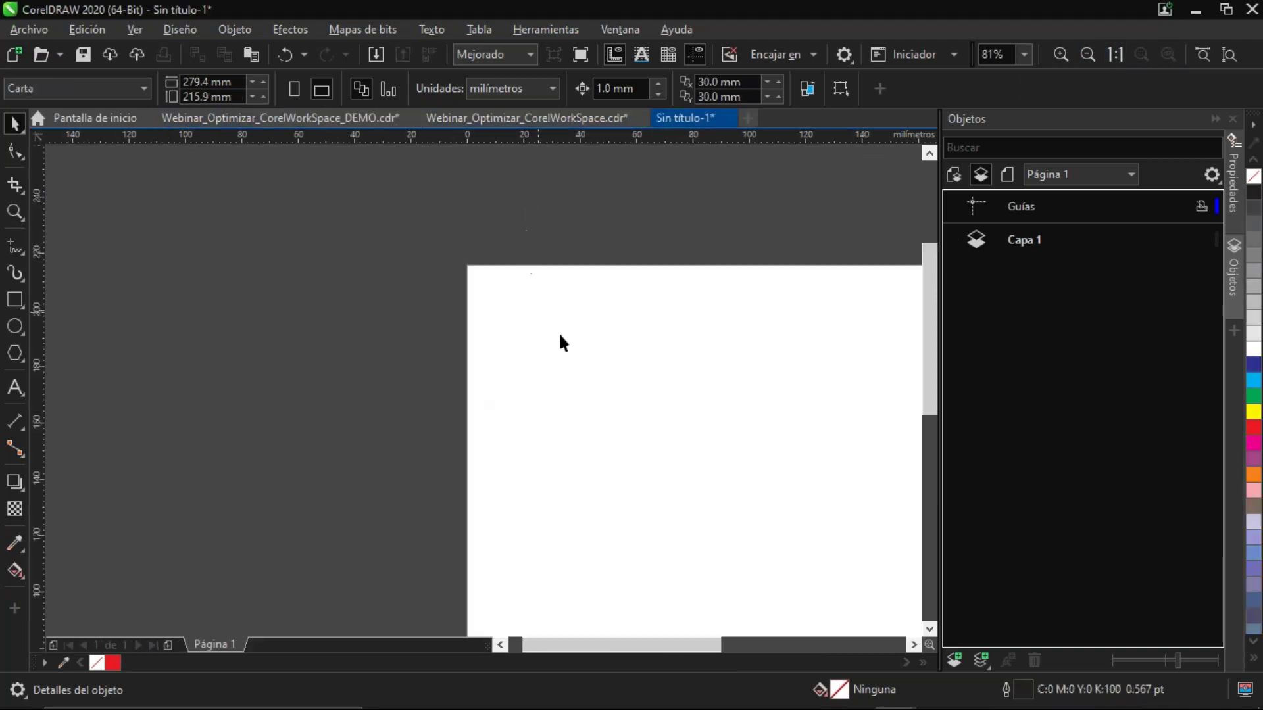
click(1203, 54)
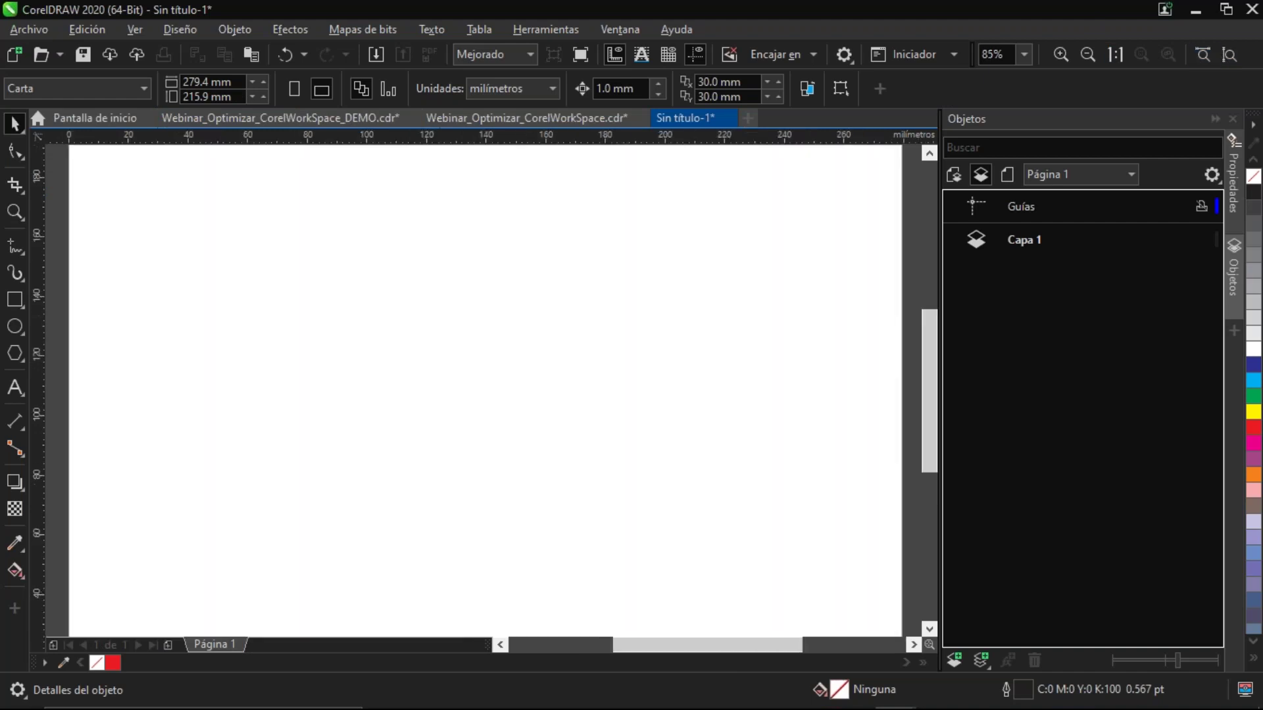
click(1232, 56)
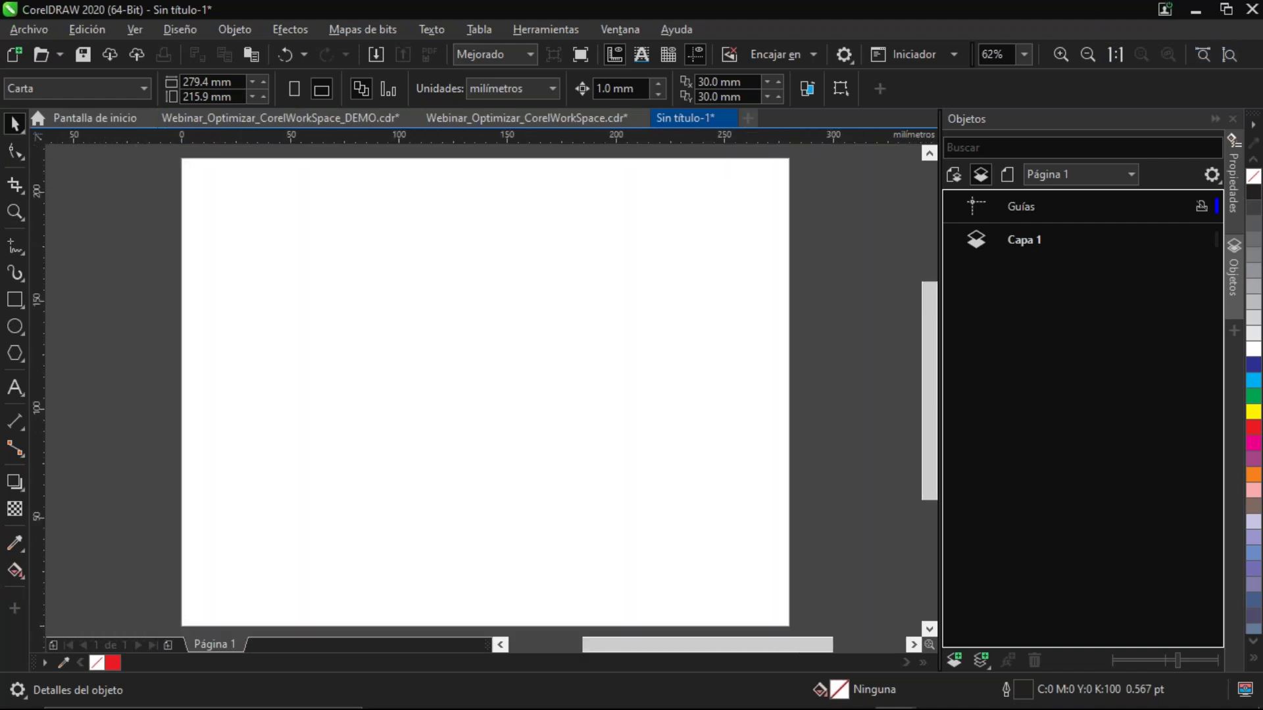
click(298, 86)
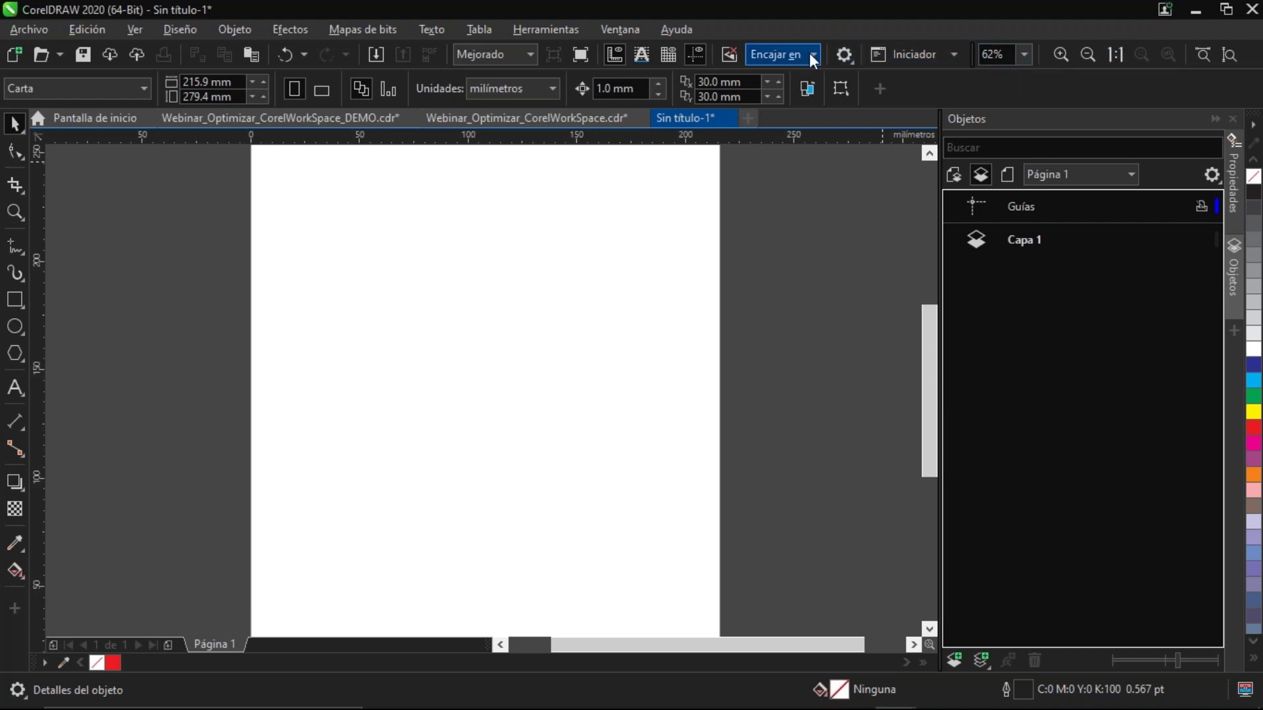
Open zoom calibration from the Zoom/Panorámica tool options and accept its existing resolution settings
click(842, 58)
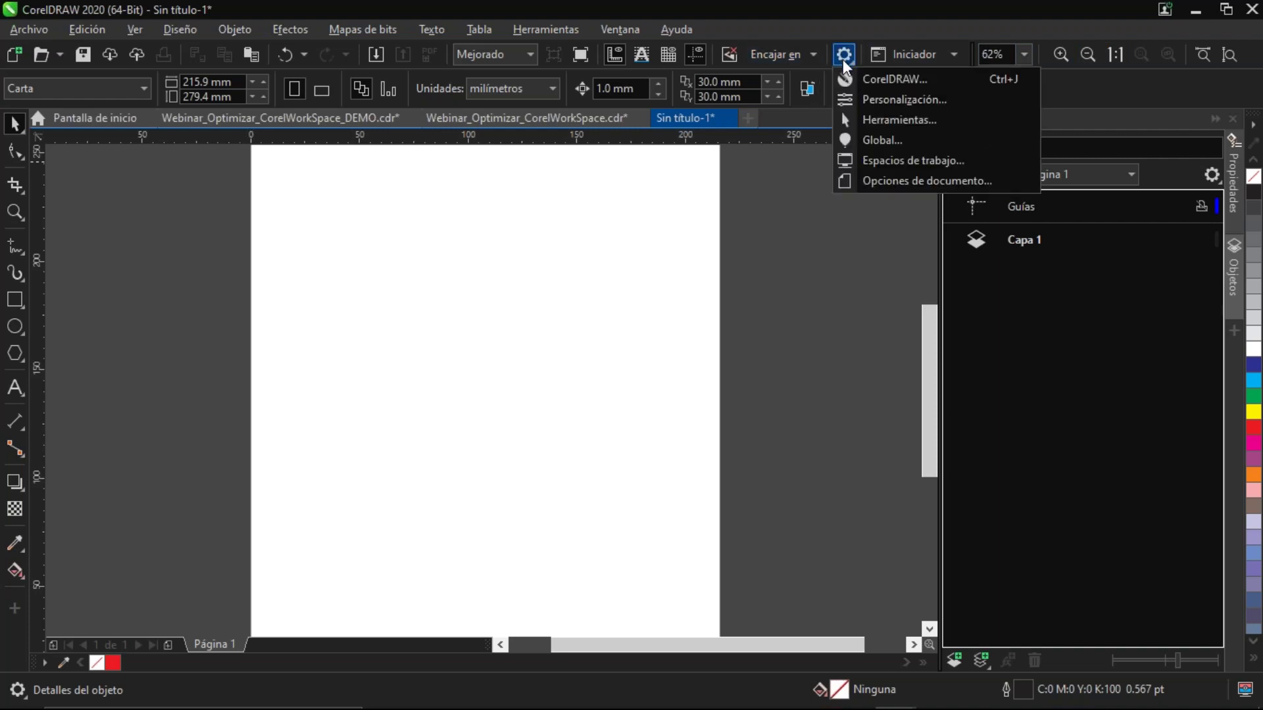
click(882, 120)
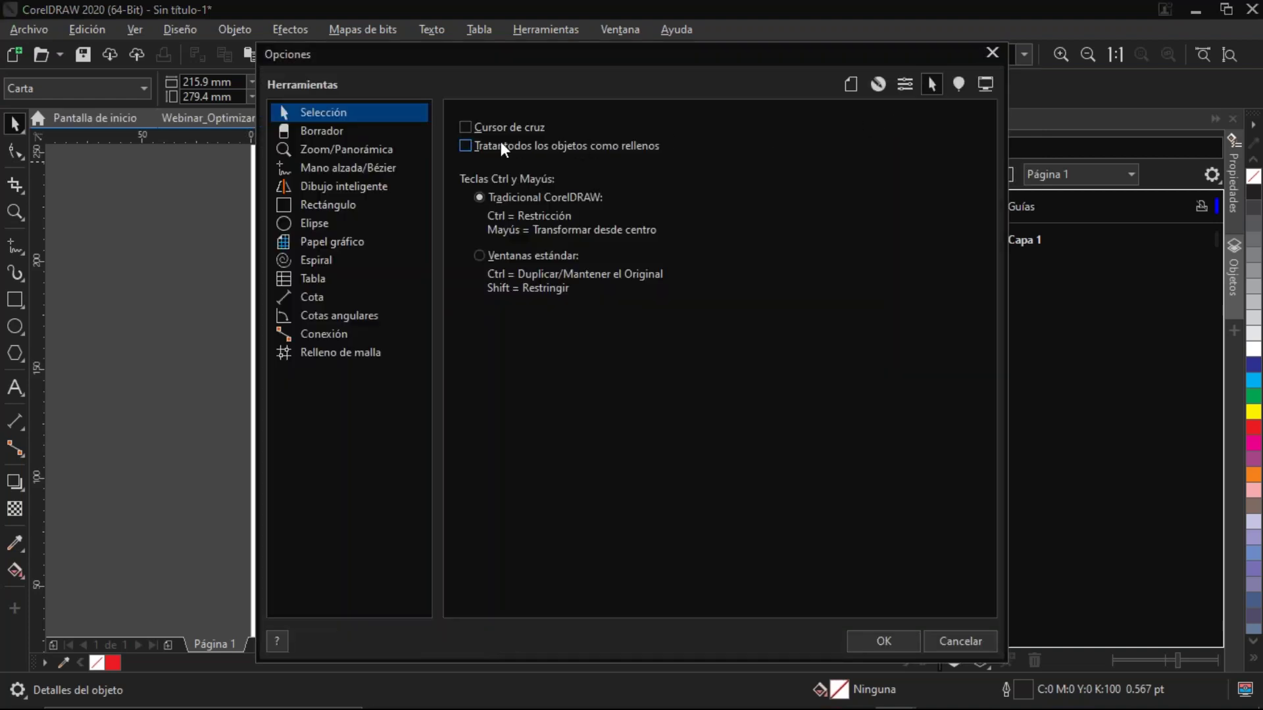
click(333, 148)
drag(519, 53, 392, 98)
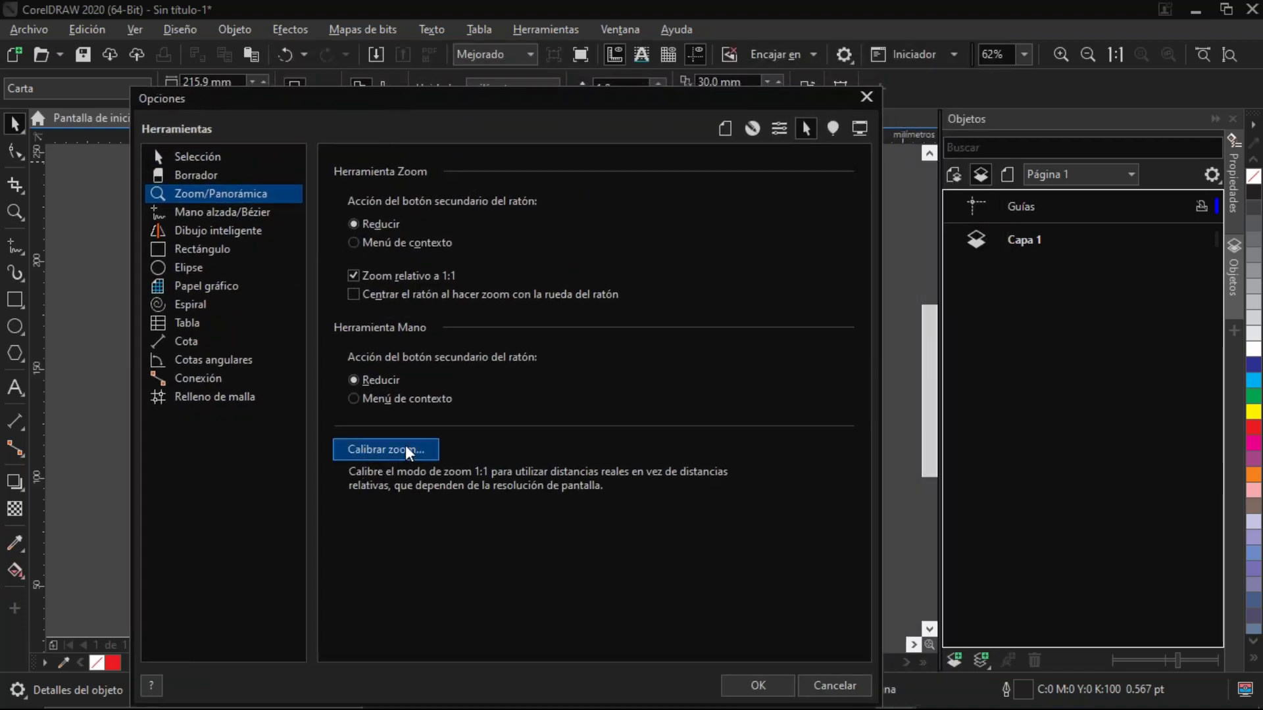
click(389, 453)
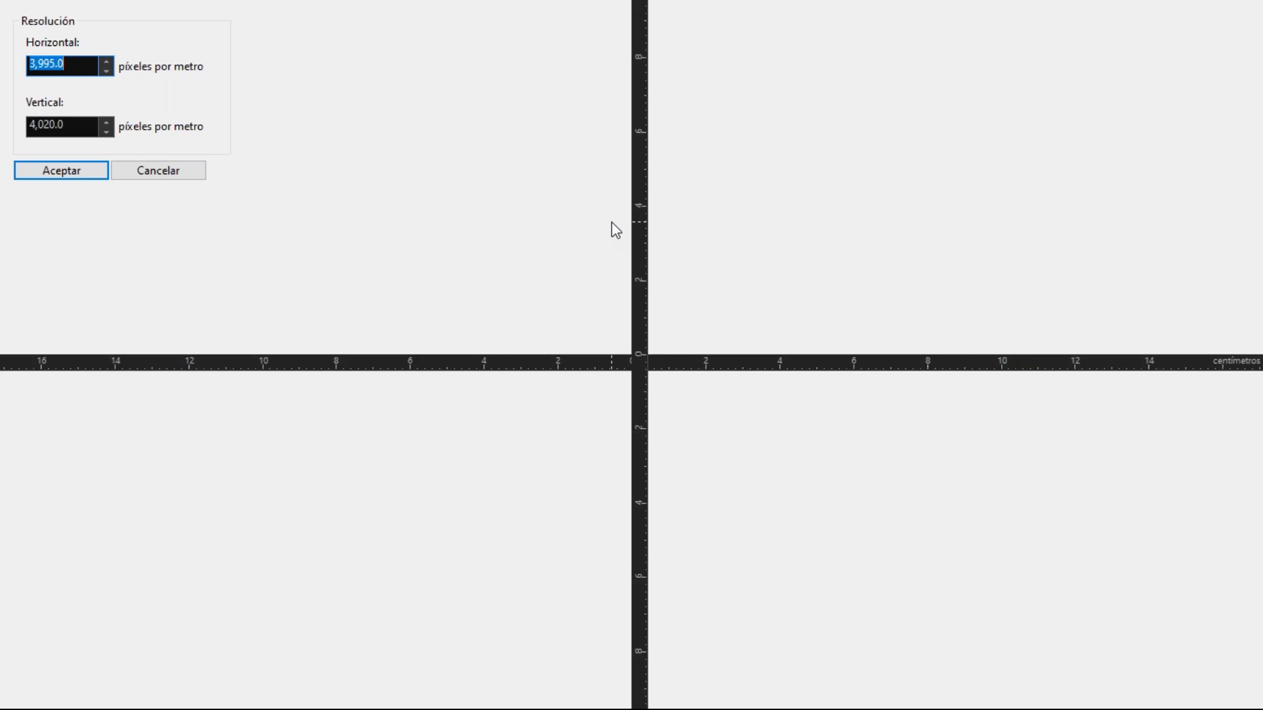
key(Return)
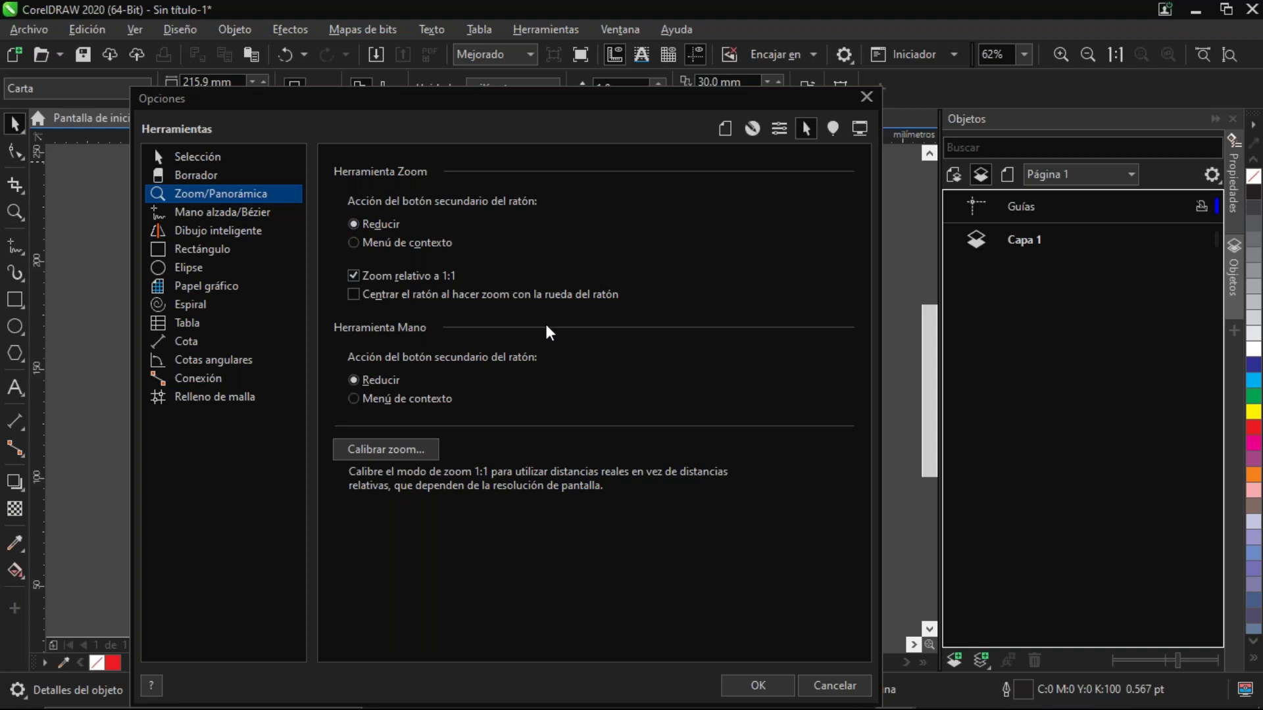
Dismiss the tool options and compare 1:1 zoom with page-width and page-height zoom on the blank page, ending at 1:1
click(824, 685)
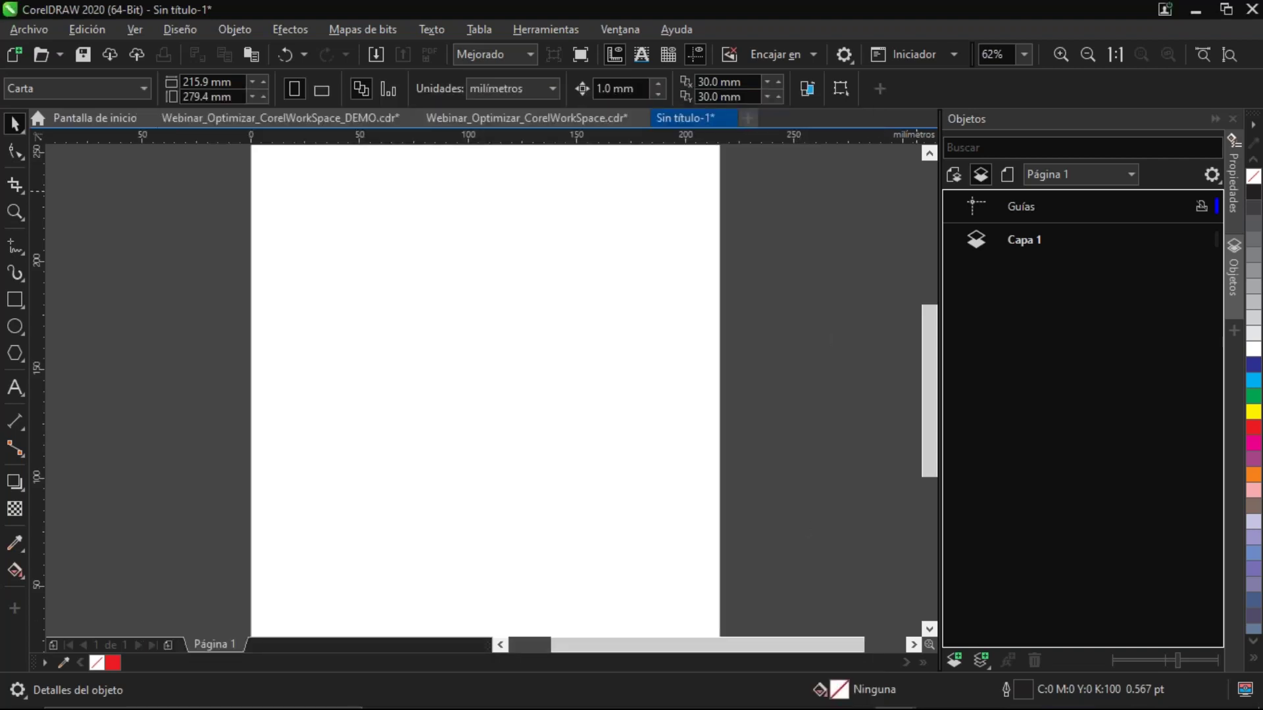
click(1118, 52)
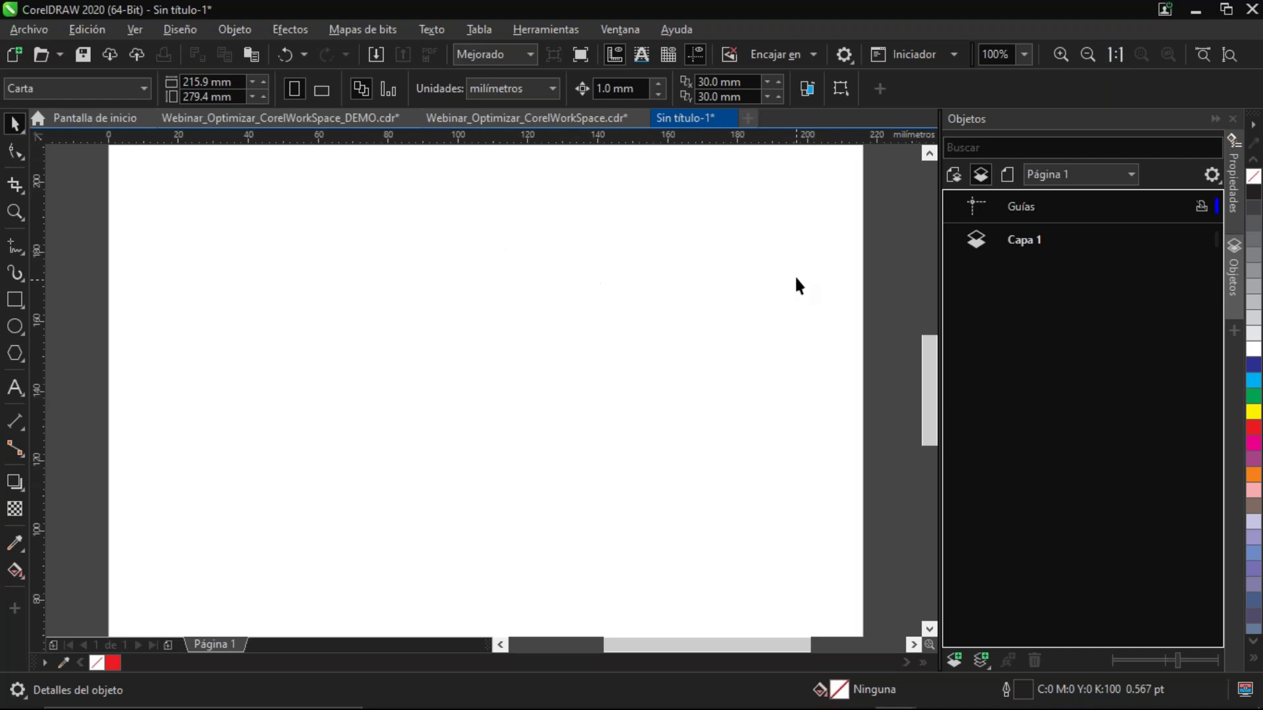
click(1202, 53)
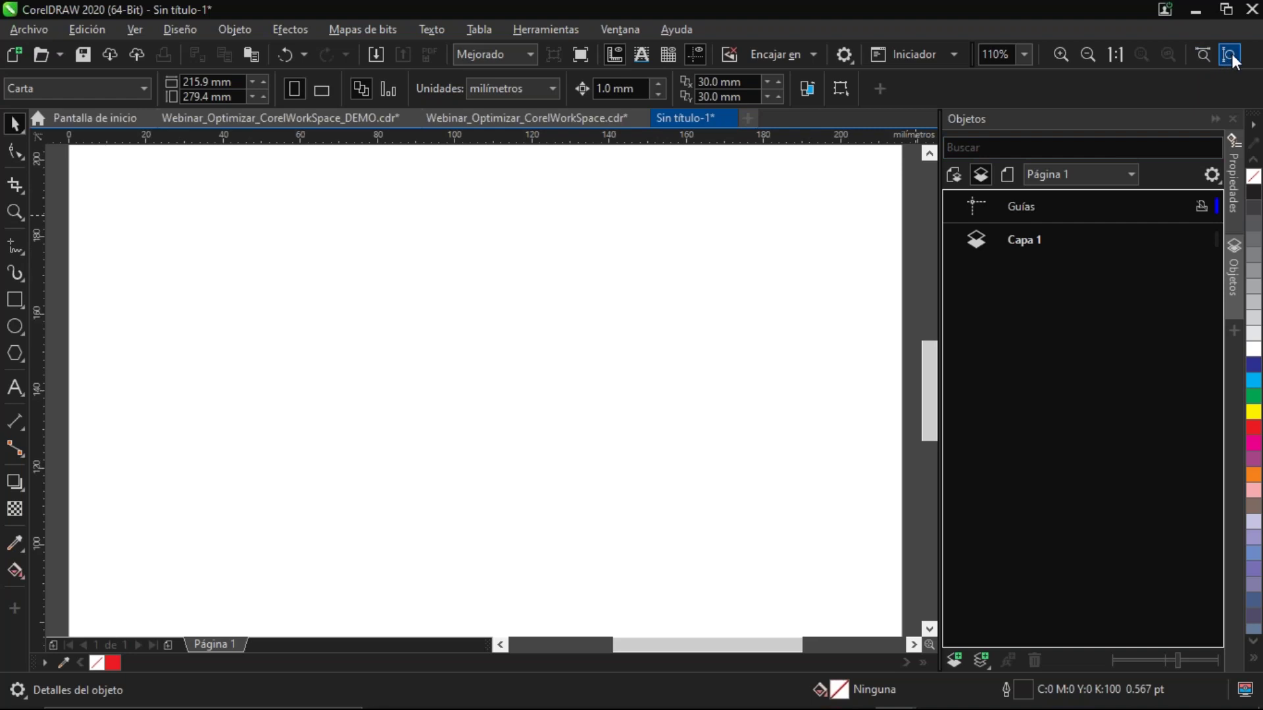
click(1231, 54)
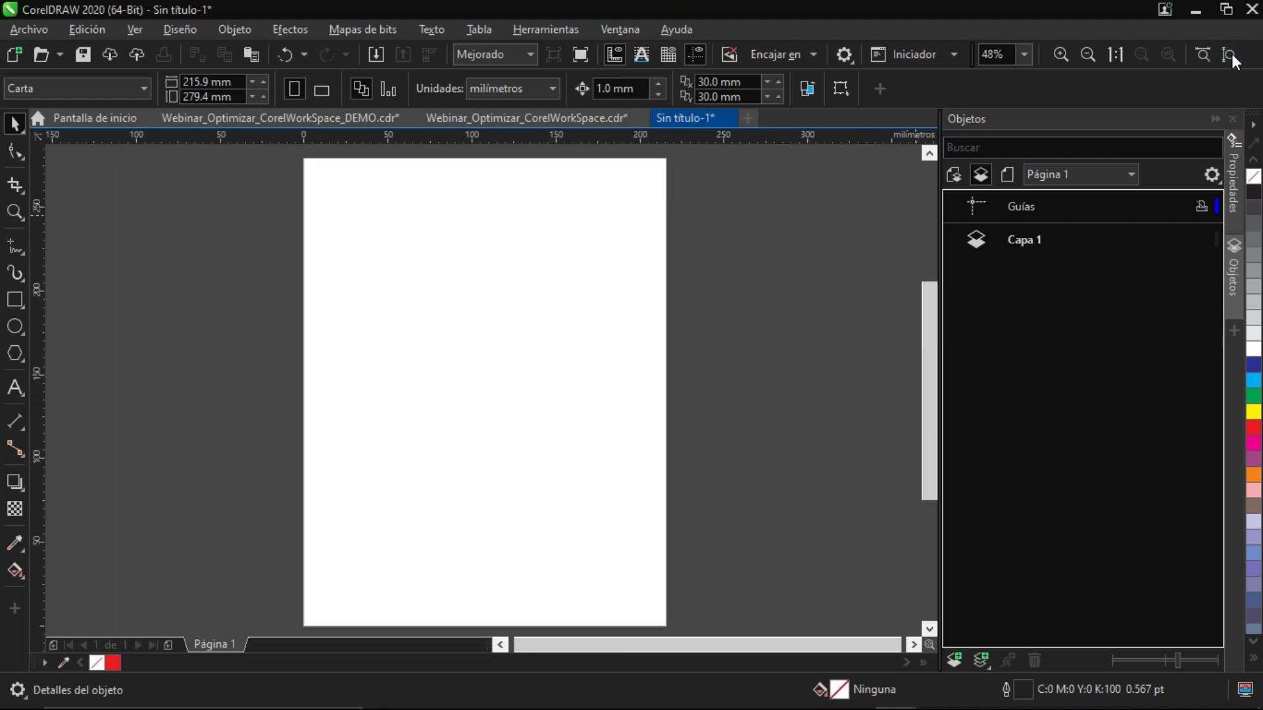
click(1116, 53)
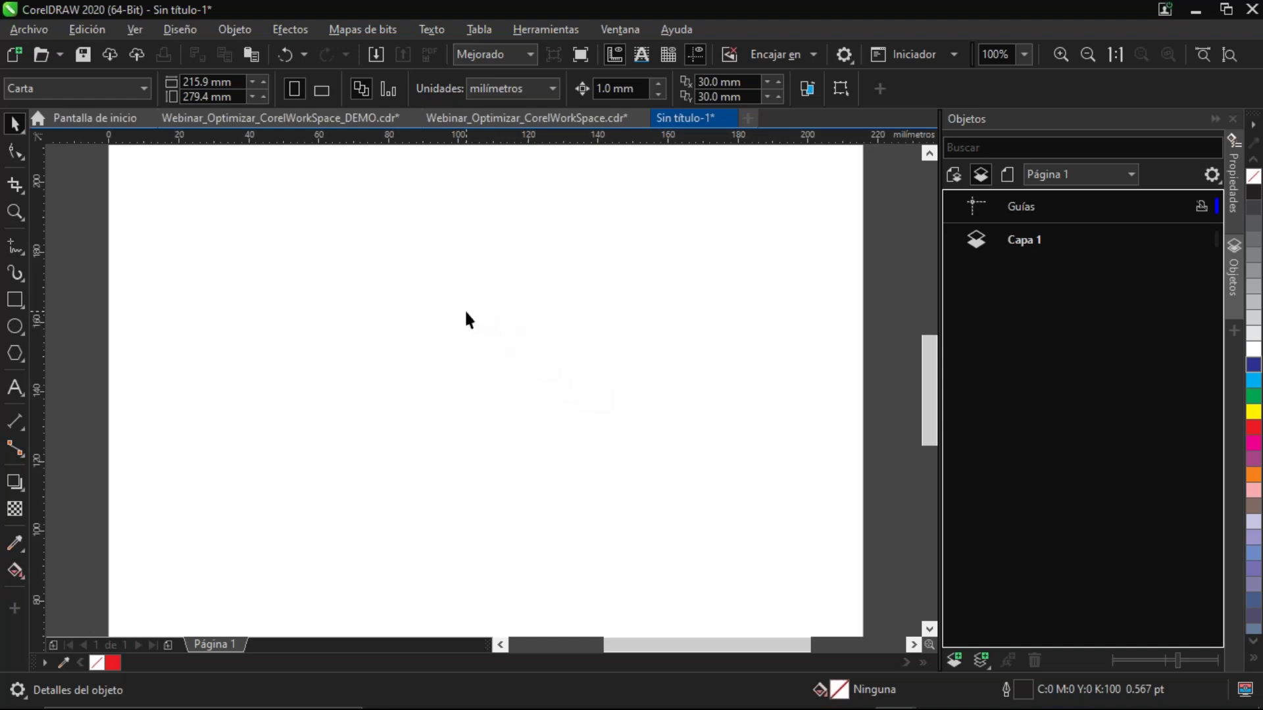
Return to the Webinar_Optimizar_CorelWorkSpace_DEMO.cdr document and look through the available view quality modes without choosing another
click(496, 112)
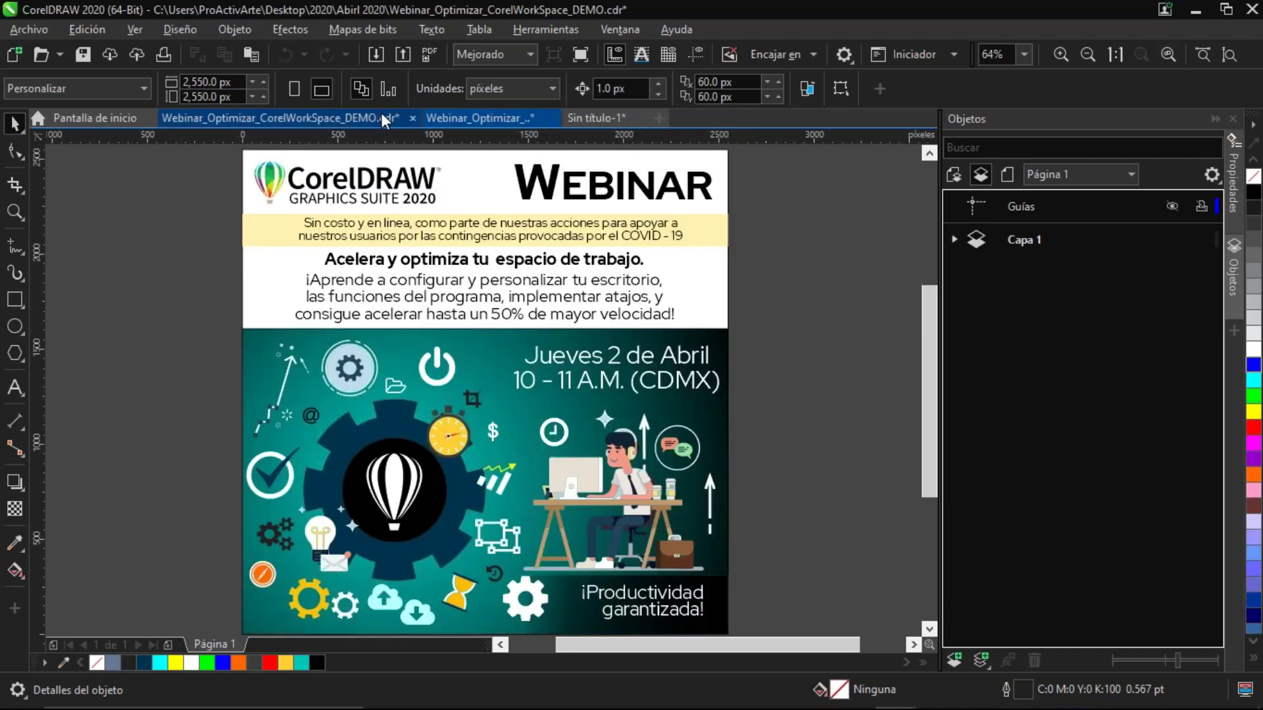
click(381, 116)
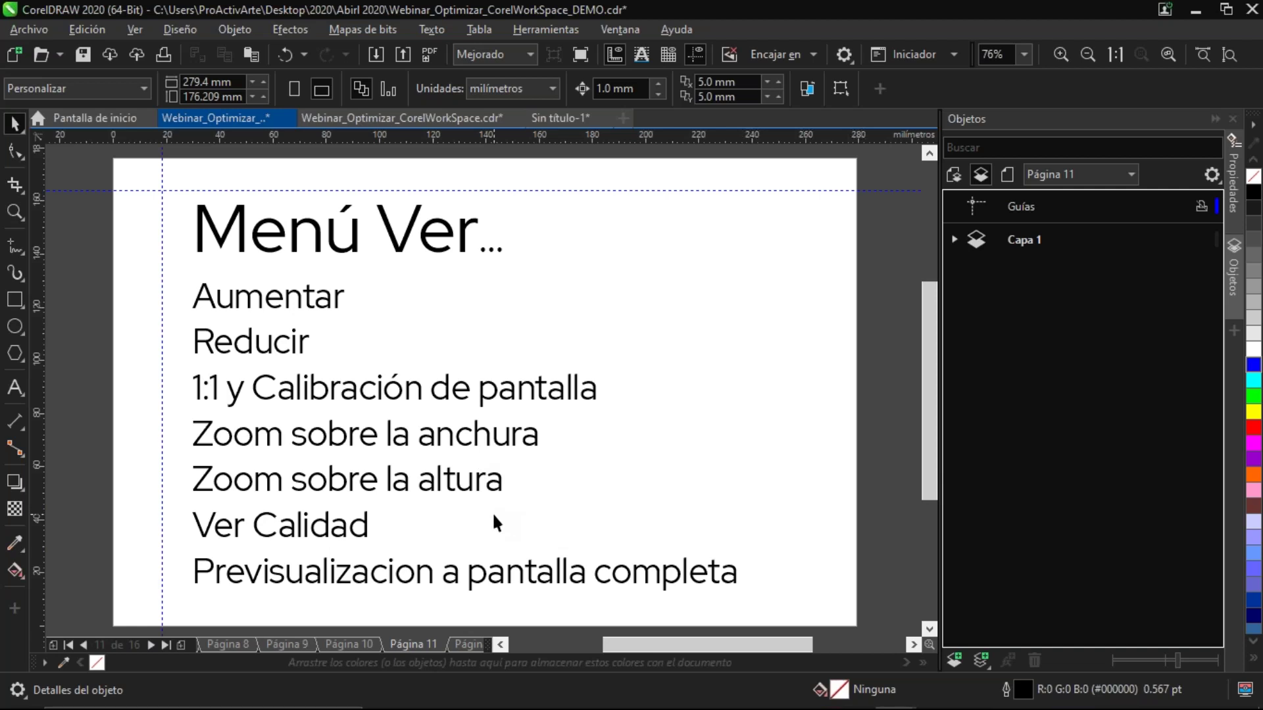
click(508, 55)
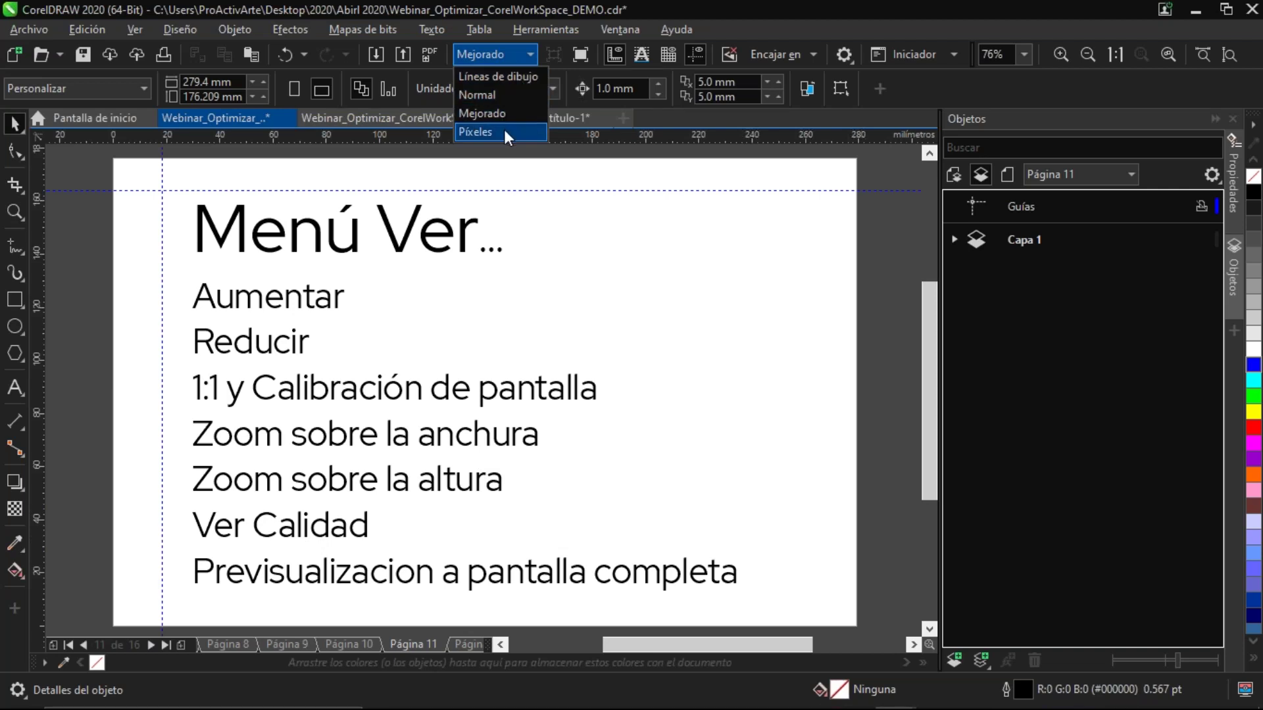
click(521, 235)
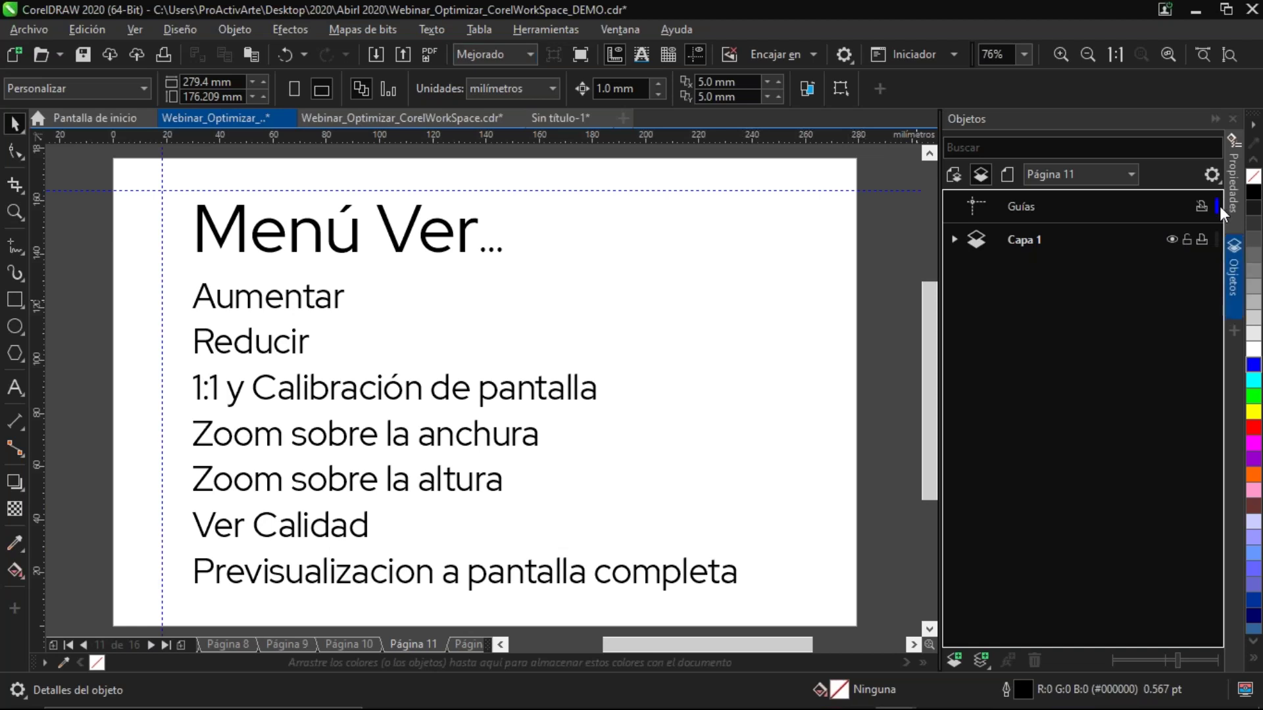
Set the wireframe color of layer Capa 1 to pink-red #ED1B54
click(1216, 237)
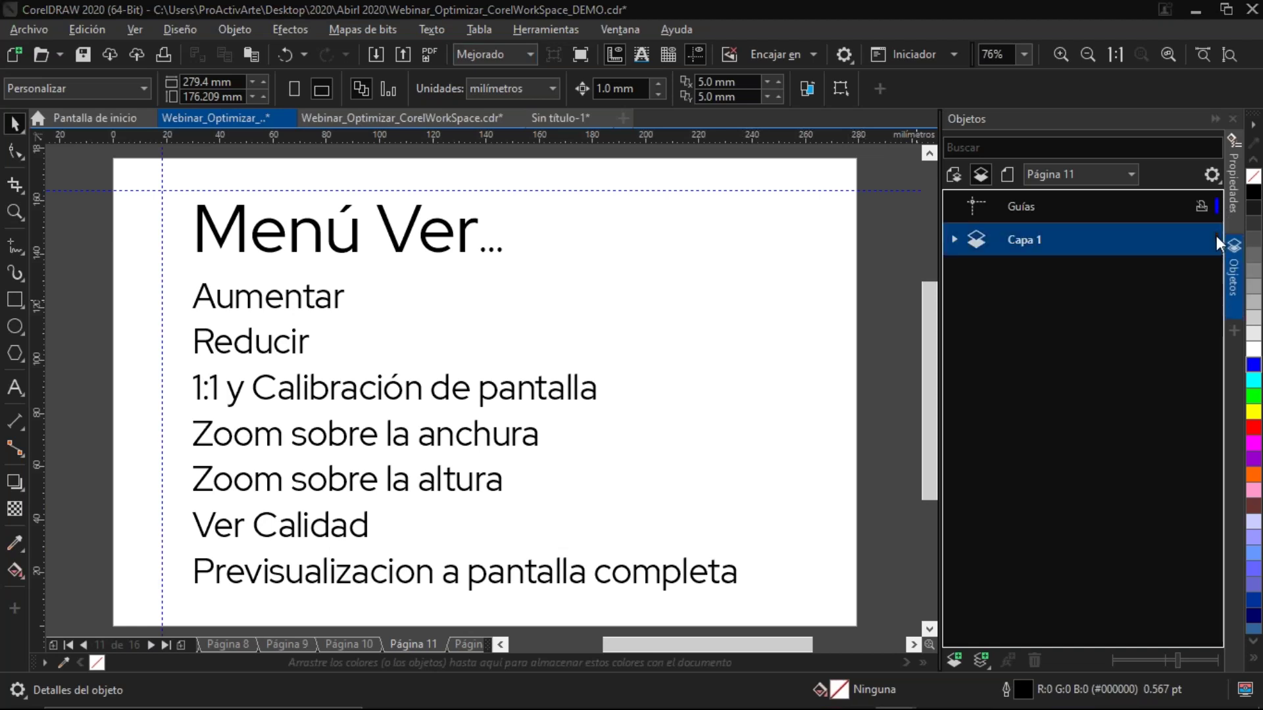
drag(543, 259, 664, 185)
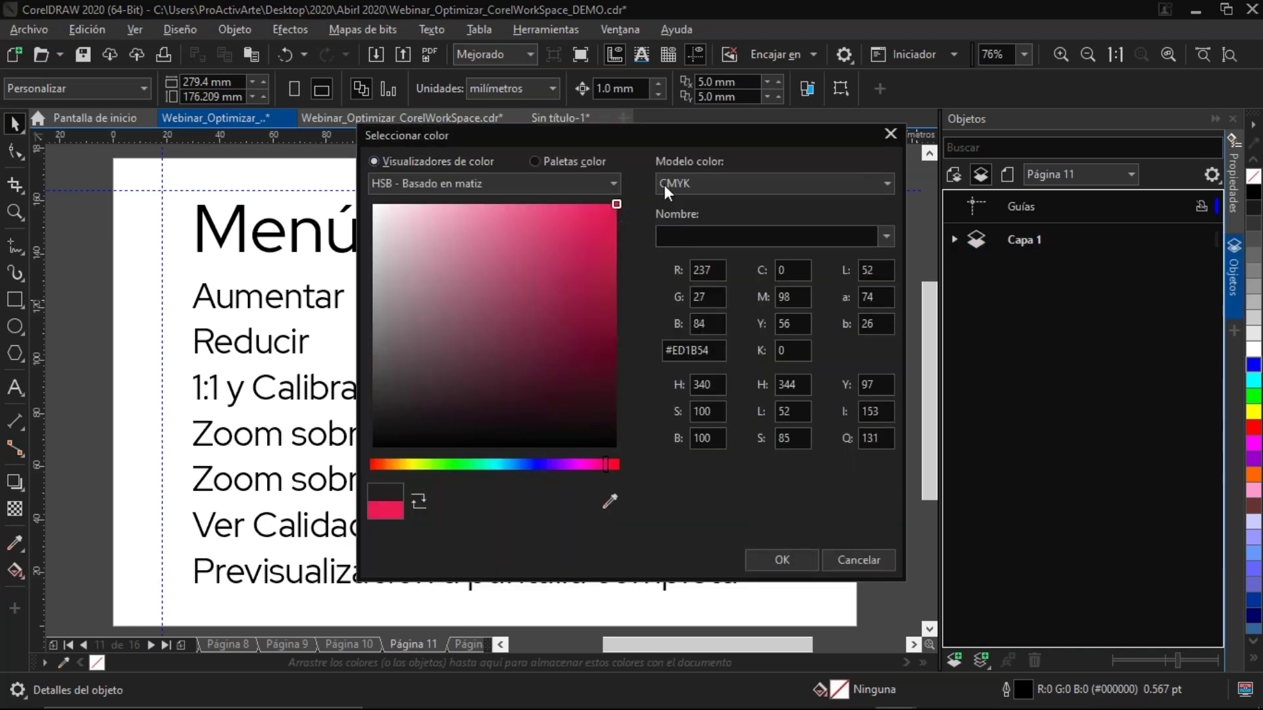
click(782, 560)
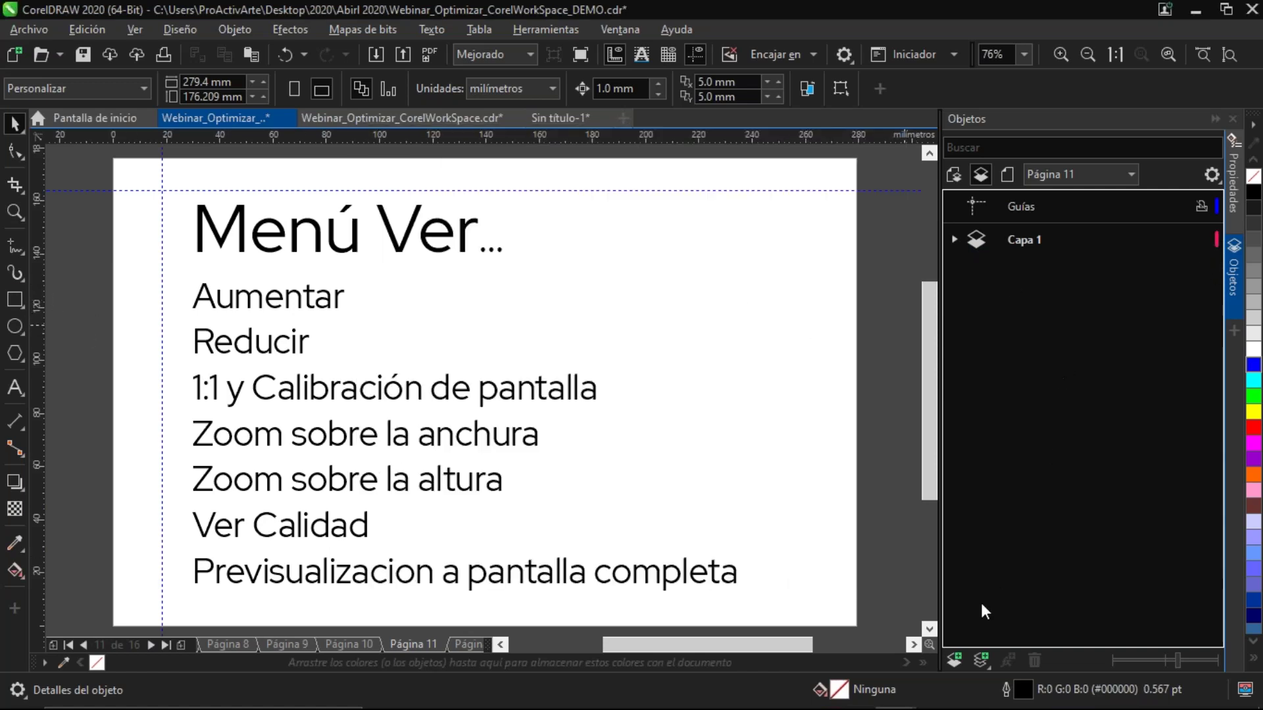
Add a new layer above Capa 1 on page 11 and name it objeto
click(954, 660)
mouse_move(1156, 238)
click(1023, 242)
click(1023, 243)
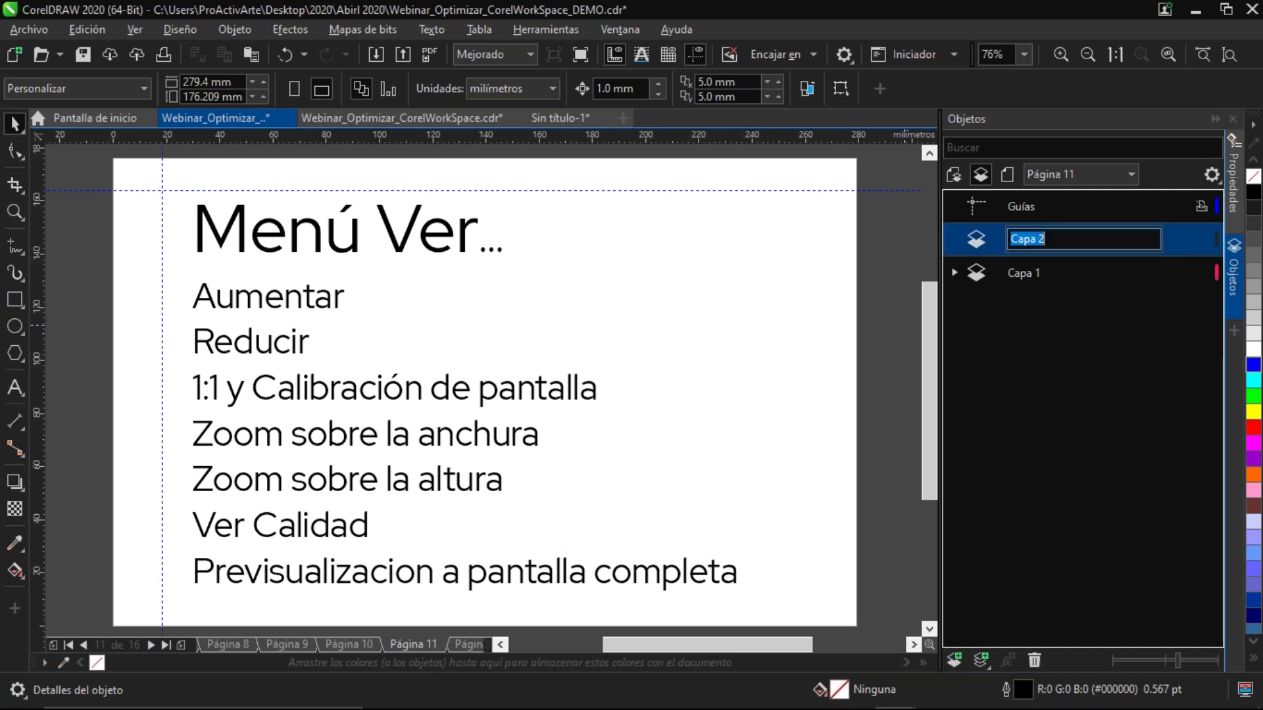
text(obj)
text(eto)
key(BackSpace)
key(BackSpace)
text(to)
key(Return)
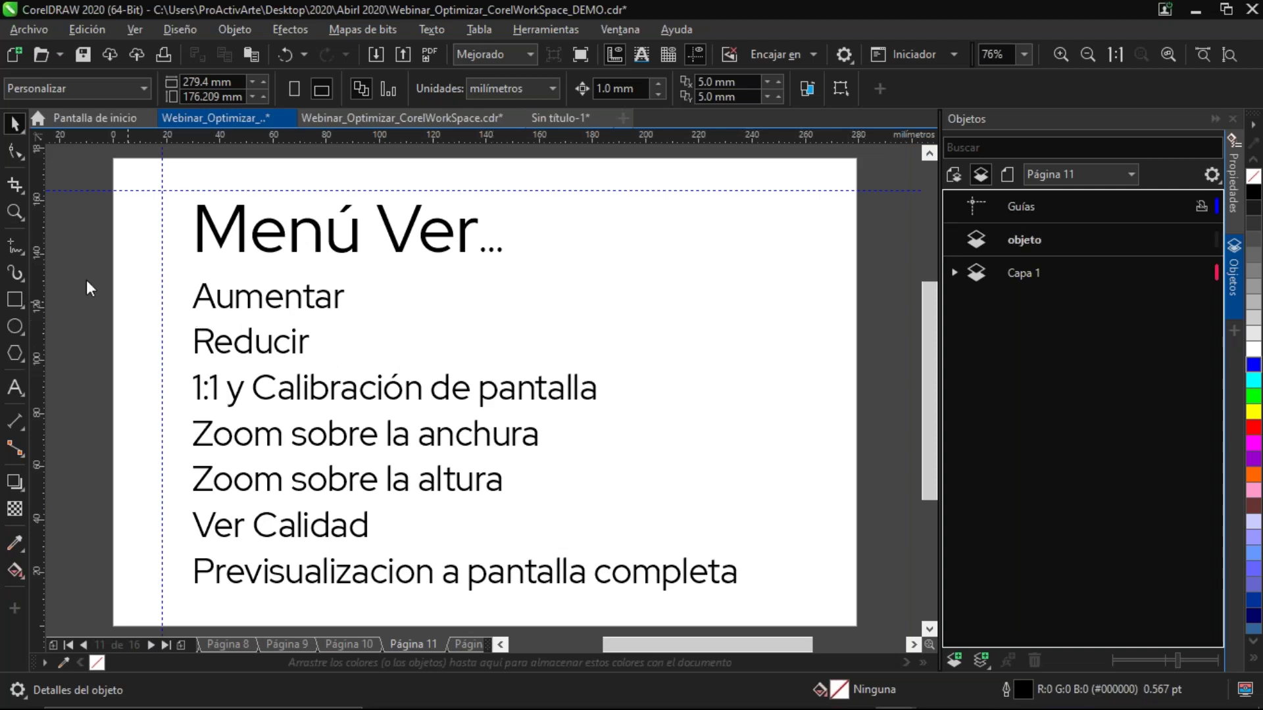
Draw a circle about 38 mm in diameter on the objeto layer, beside the upper list lines, and fill it with cyan
click(15, 327)
drag(559, 260, 657, 292)
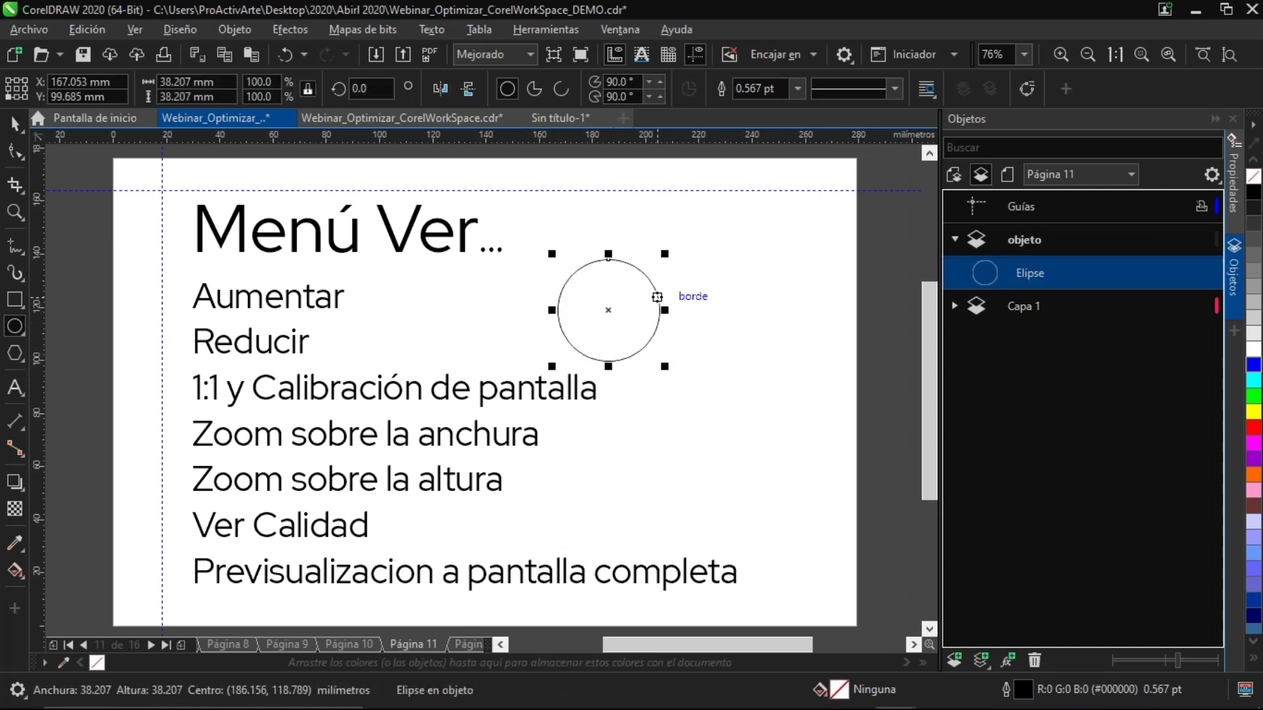
click(1252, 381)
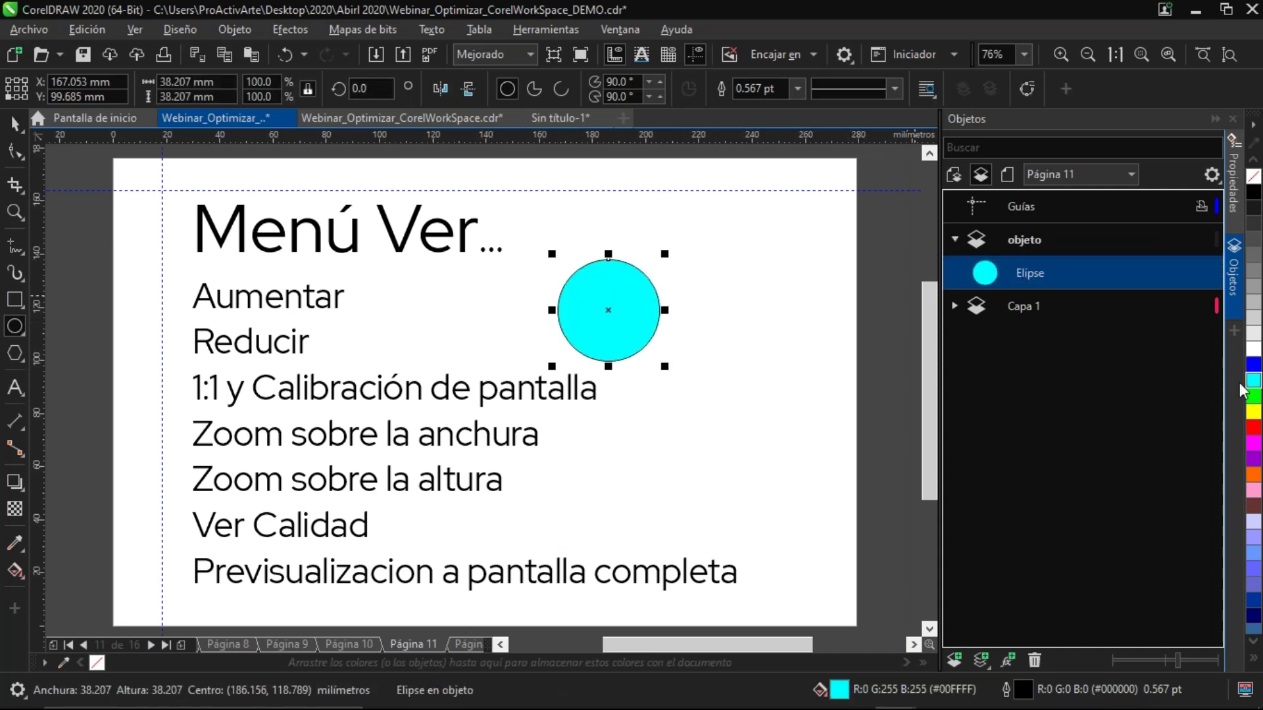
click(11, 128)
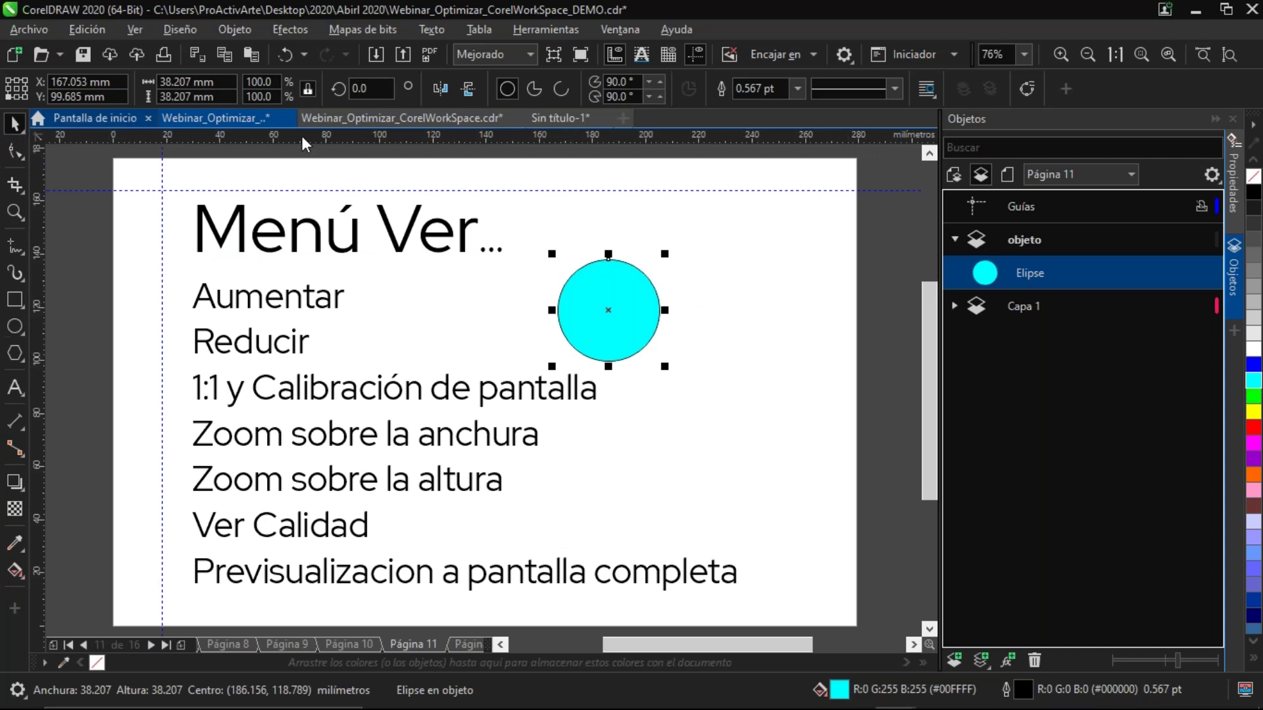
click(799, 292)
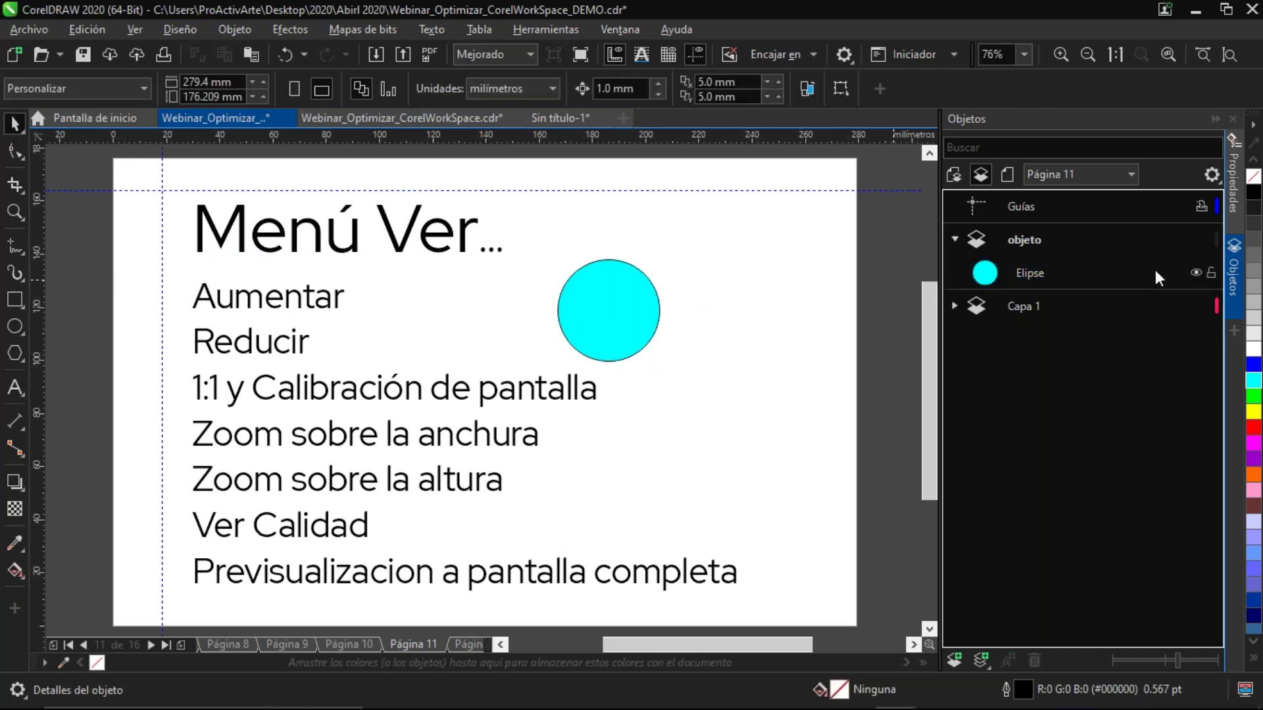
Set the wireframe color of the objeto layer to green #6BBD44
click(1217, 236)
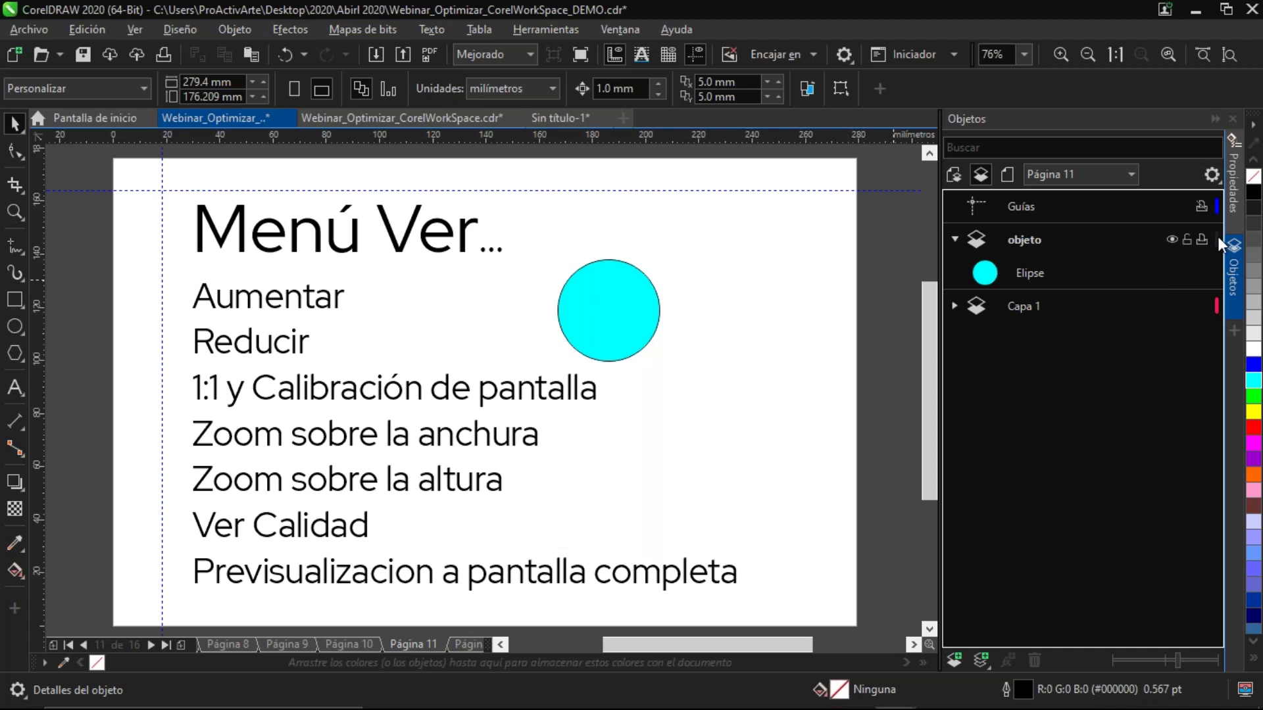
click(456, 464)
drag(530, 309, 728, 92)
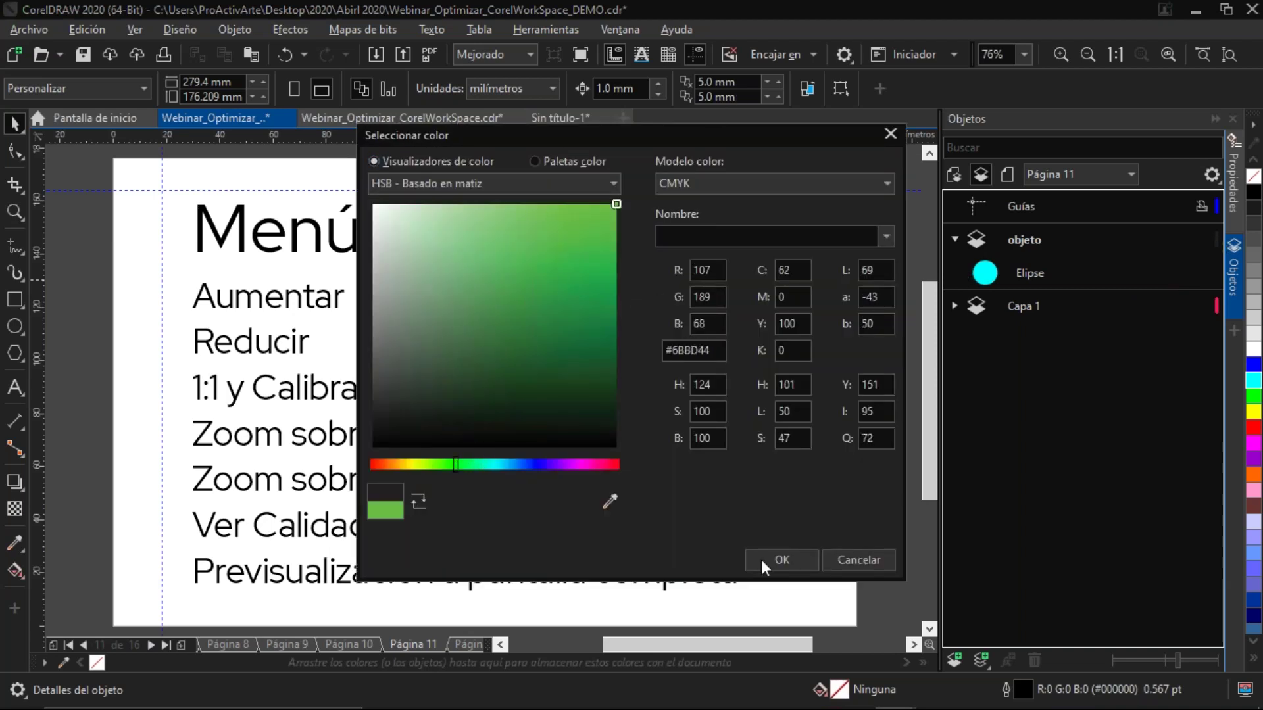
click(791, 556)
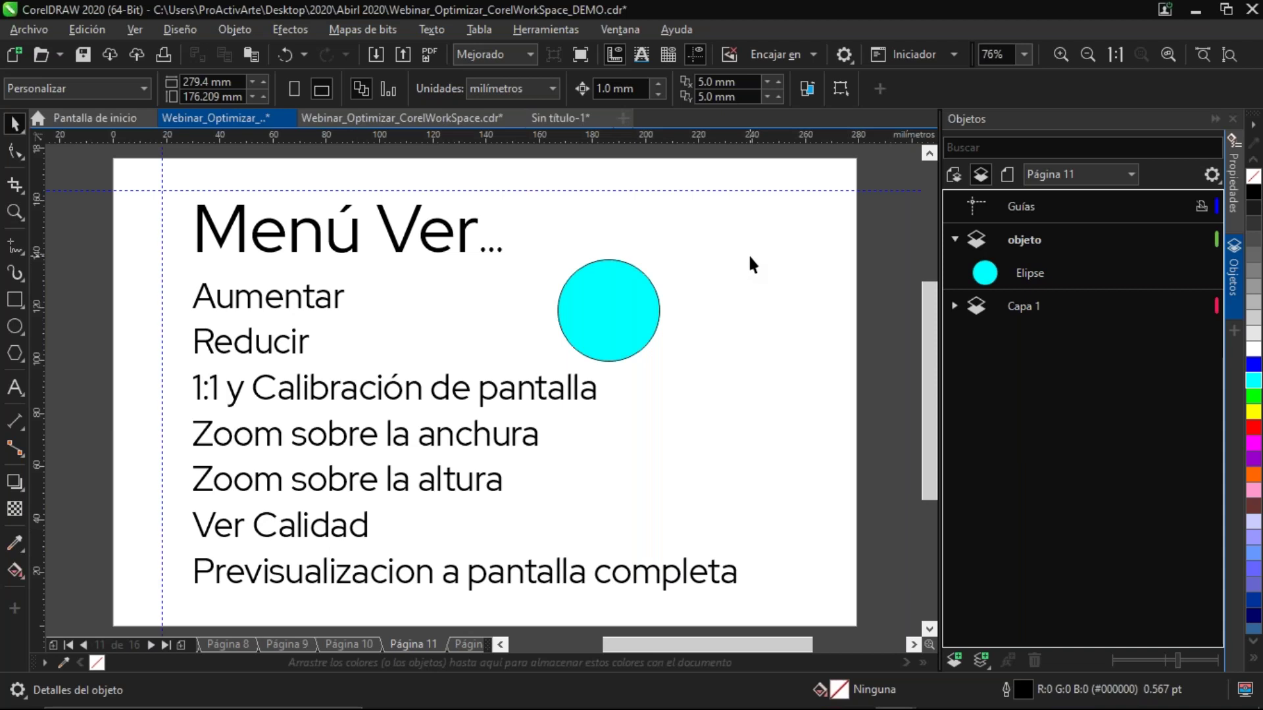
View the page in Líneas de dibujo quality and return it to Mejorado
click(473, 55)
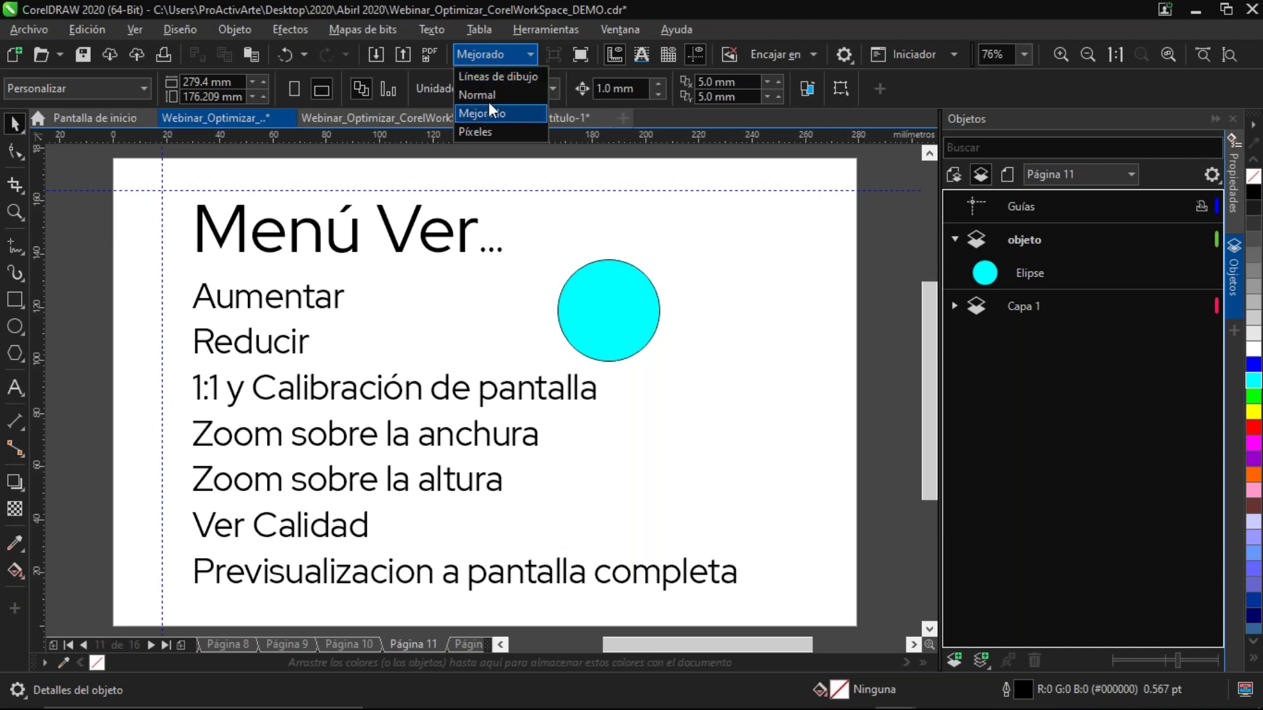
click(492, 78)
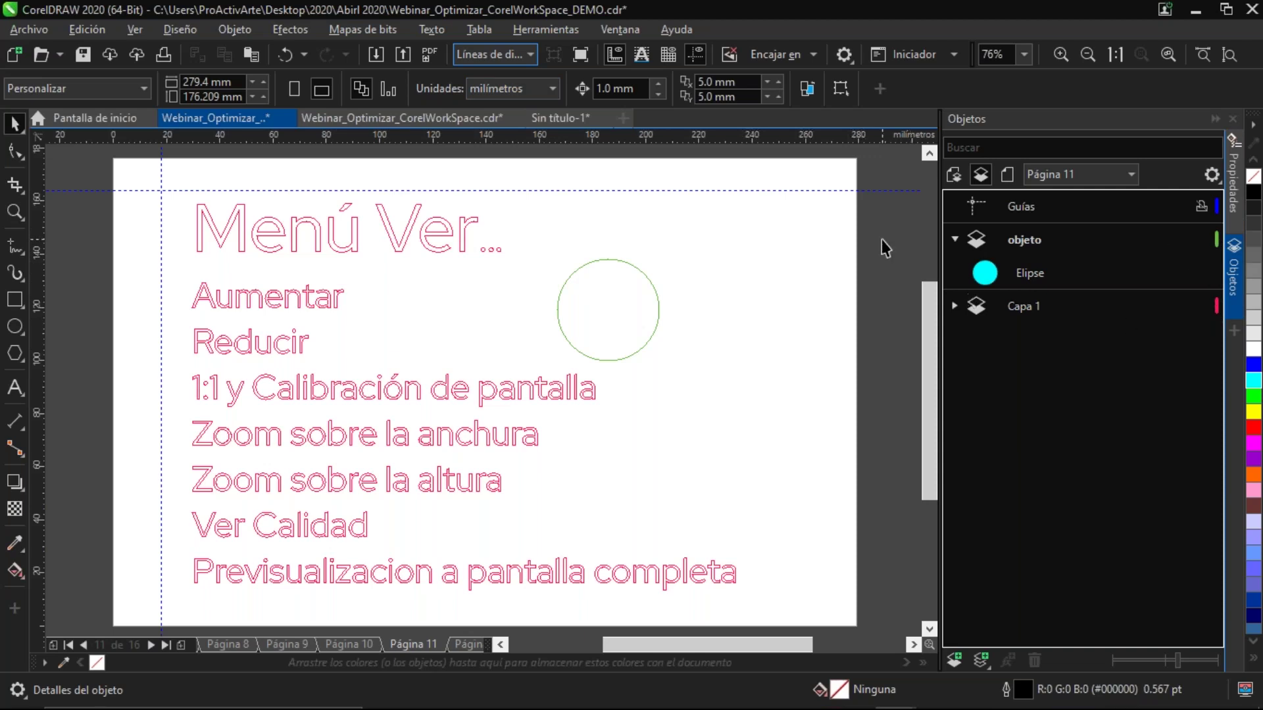
click(460, 54)
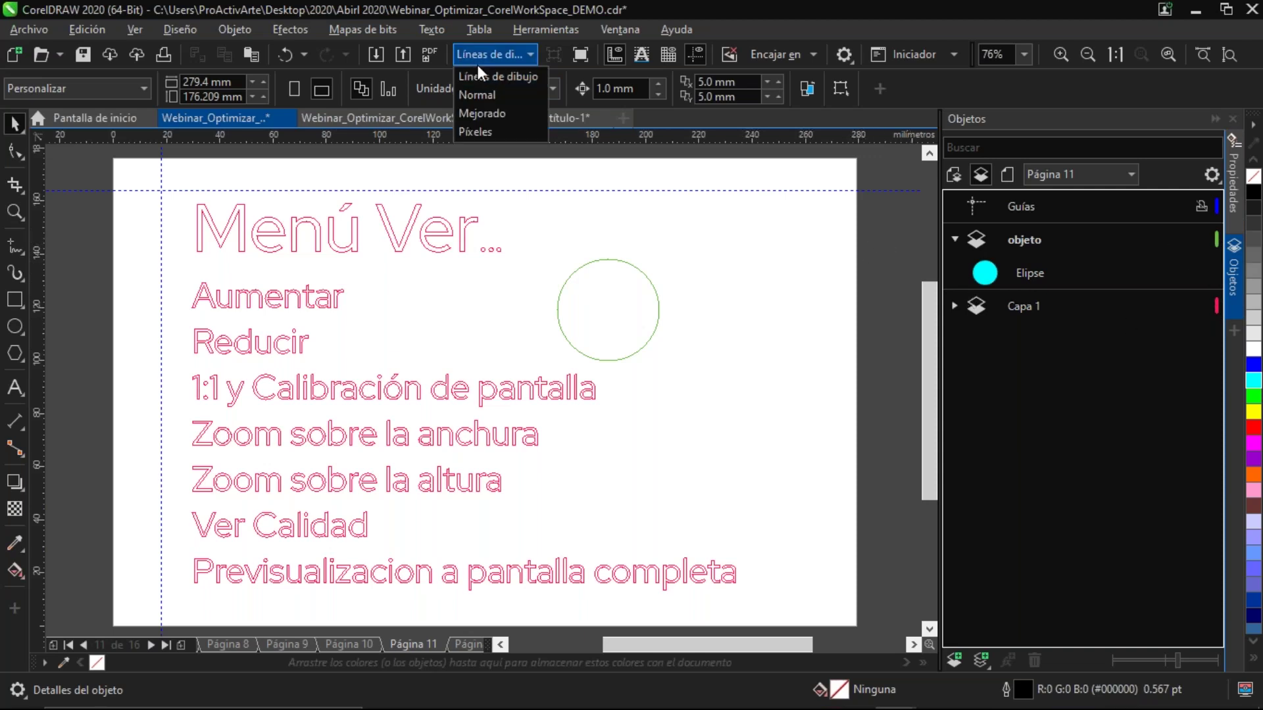
click(496, 110)
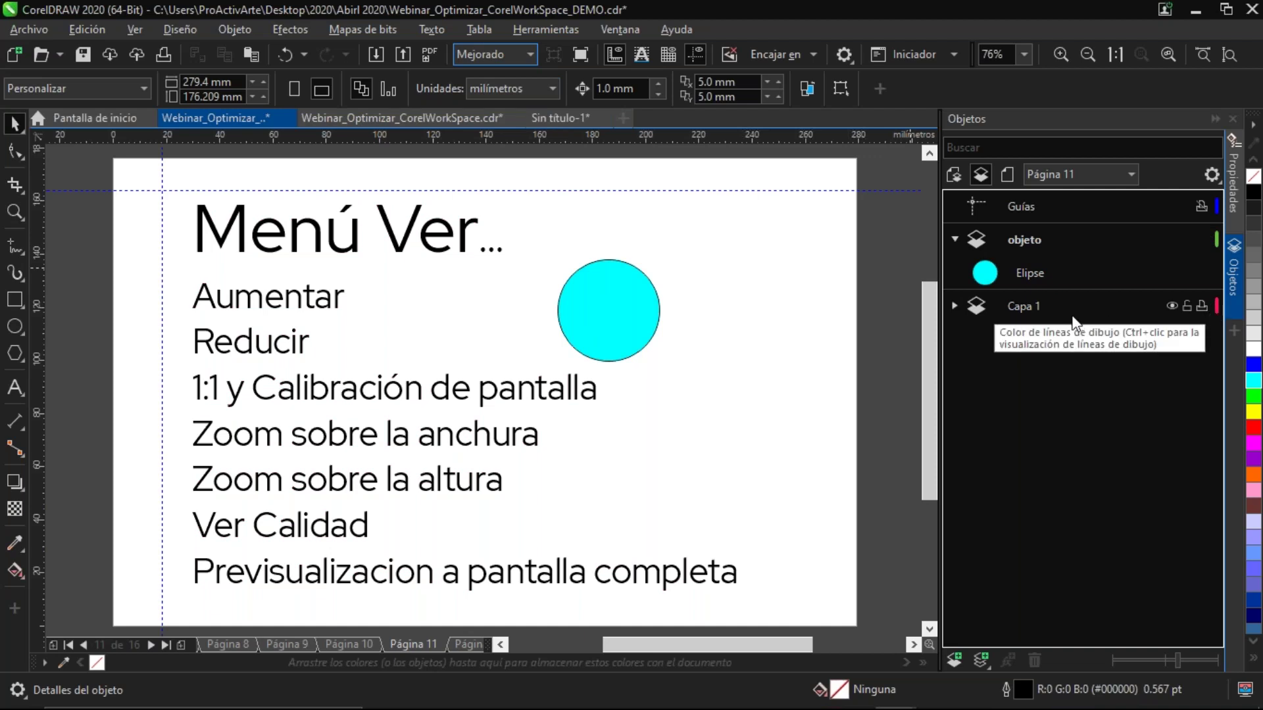
Show only Capa 1 and then only the objeto layer in wireframe, restoring each to its normal display
ctrl+click(1216, 305)
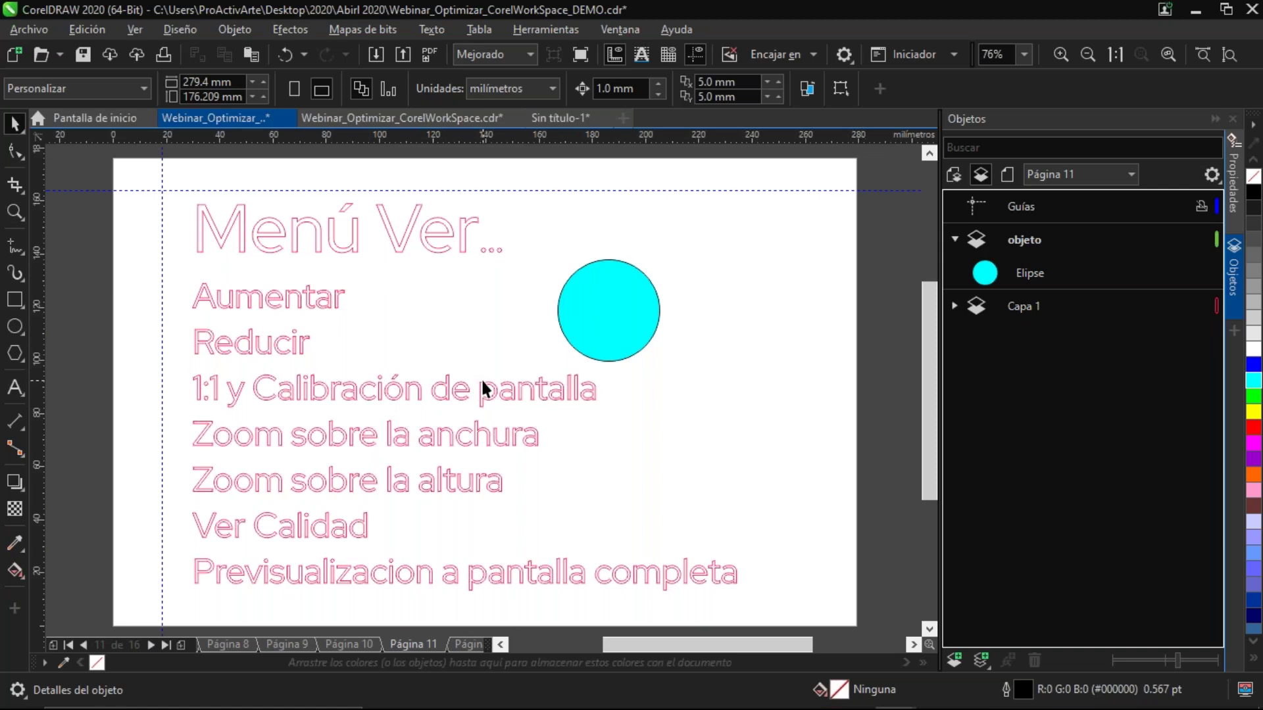
click(1216, 306)
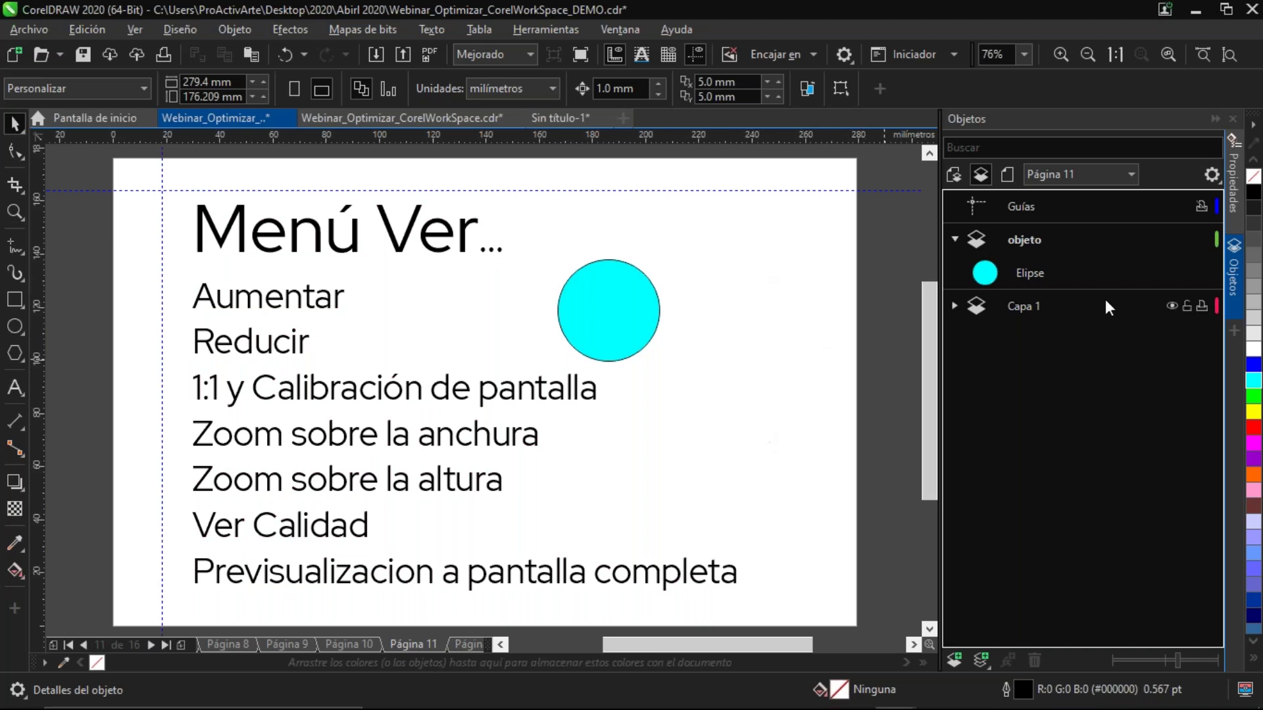
ctrl+click(1215, 238)
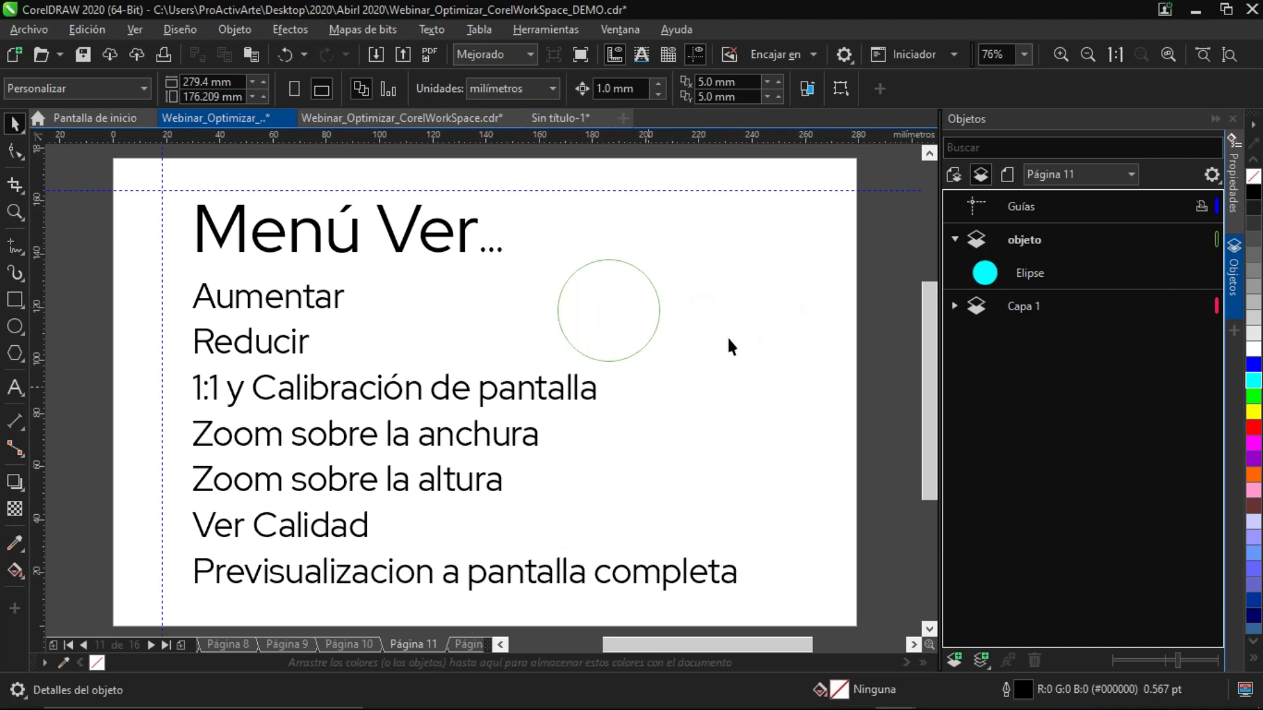
ctrl+click(1215, 240)
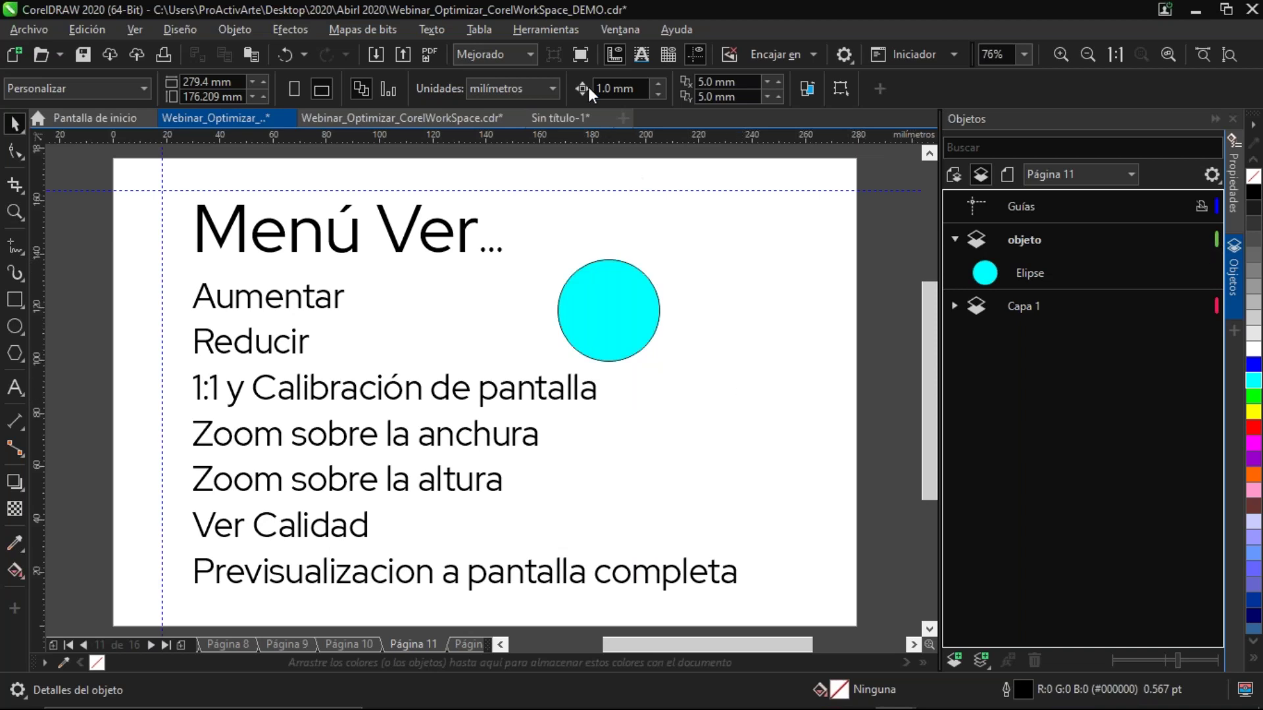
Preview the whole page in full screen, then preview only the selected cyan circle, and return to the normal view with nothing selected
click(579, 54)
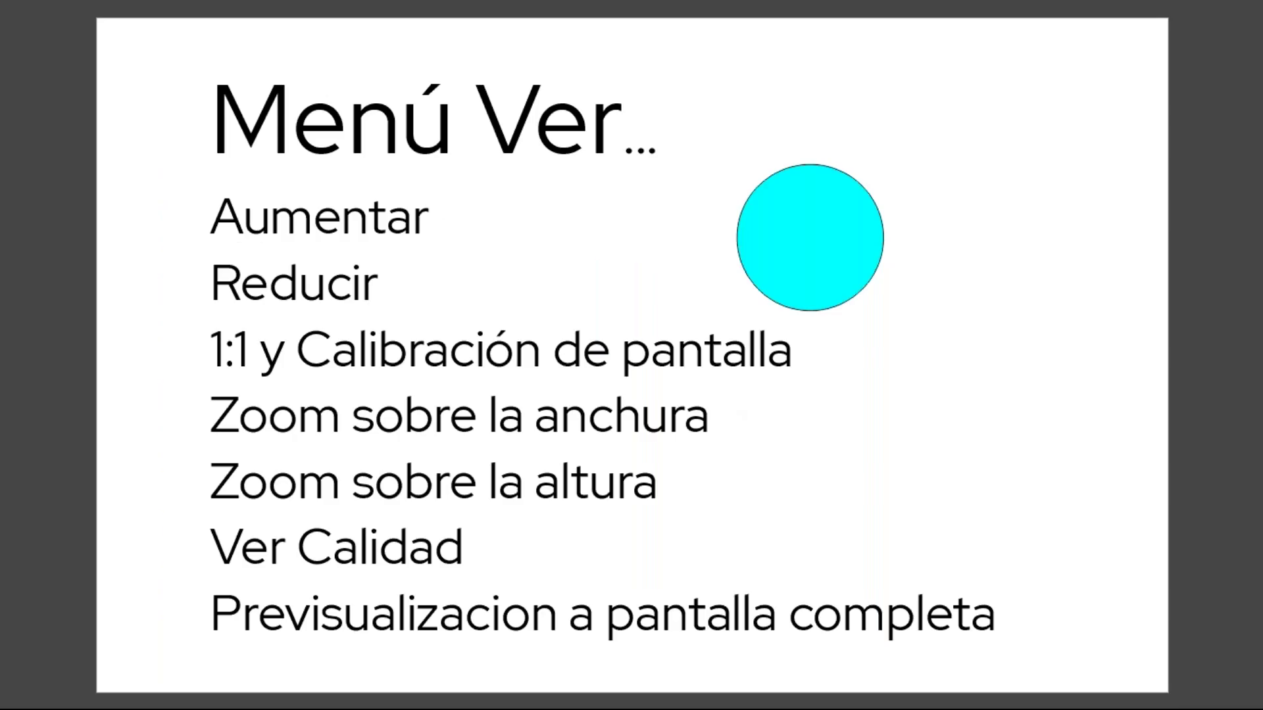
key(Escape)
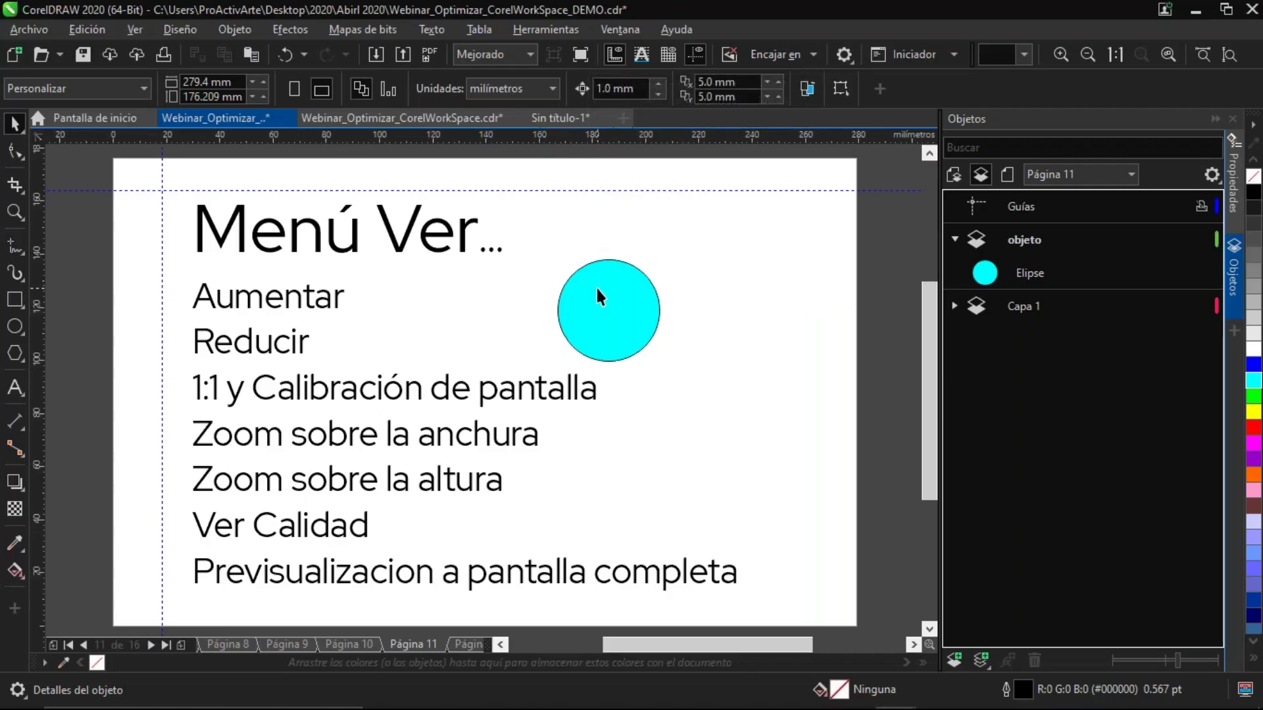
click(596, 286)
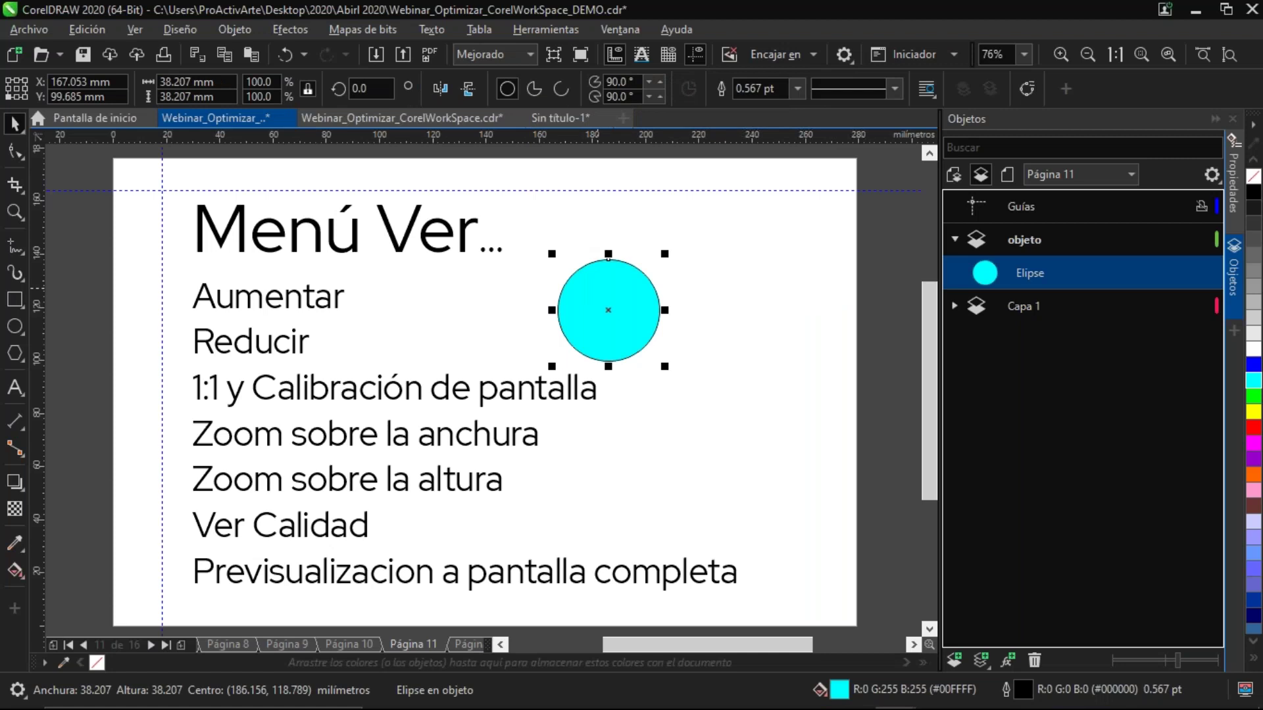
click(553, 54)
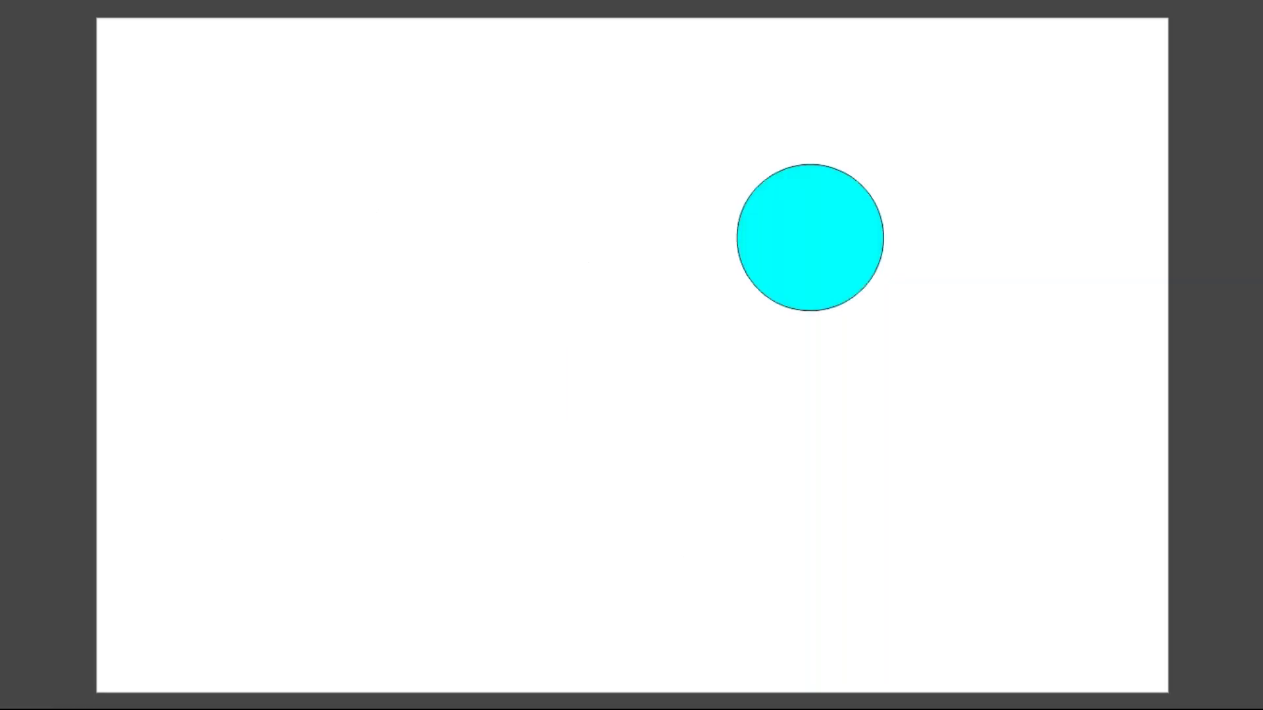
key(Escape)
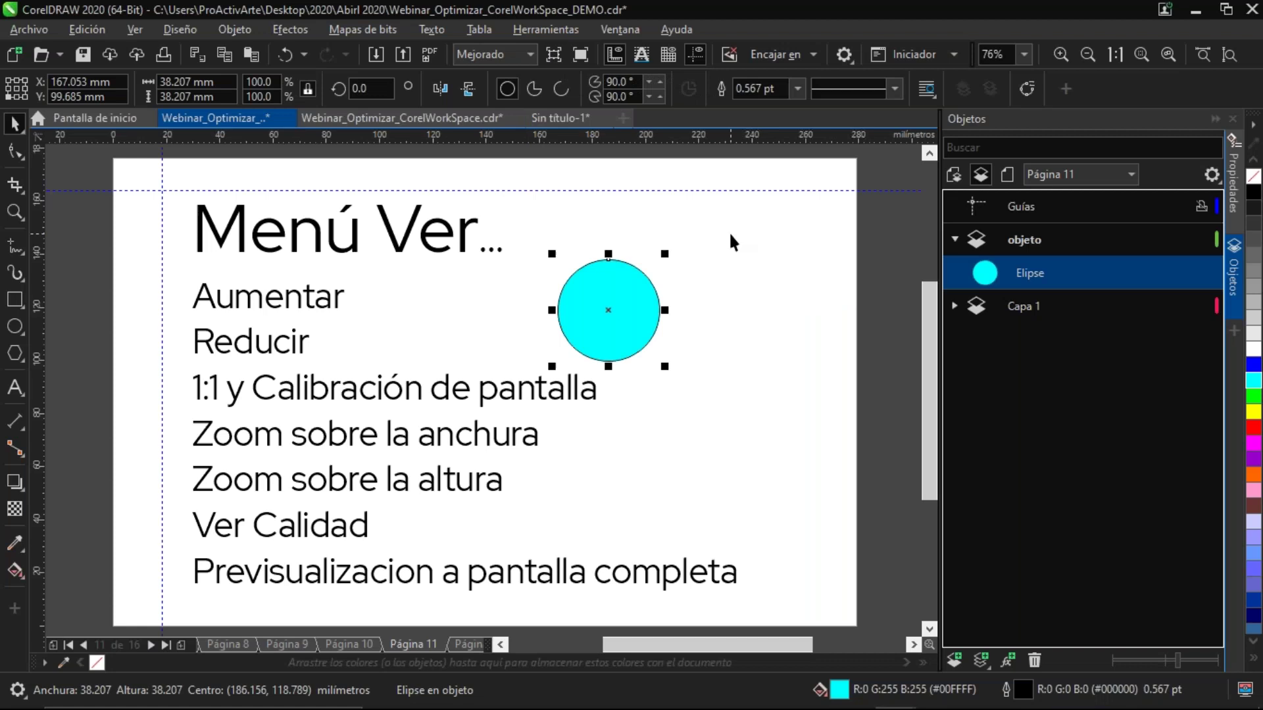
click(715, 312)
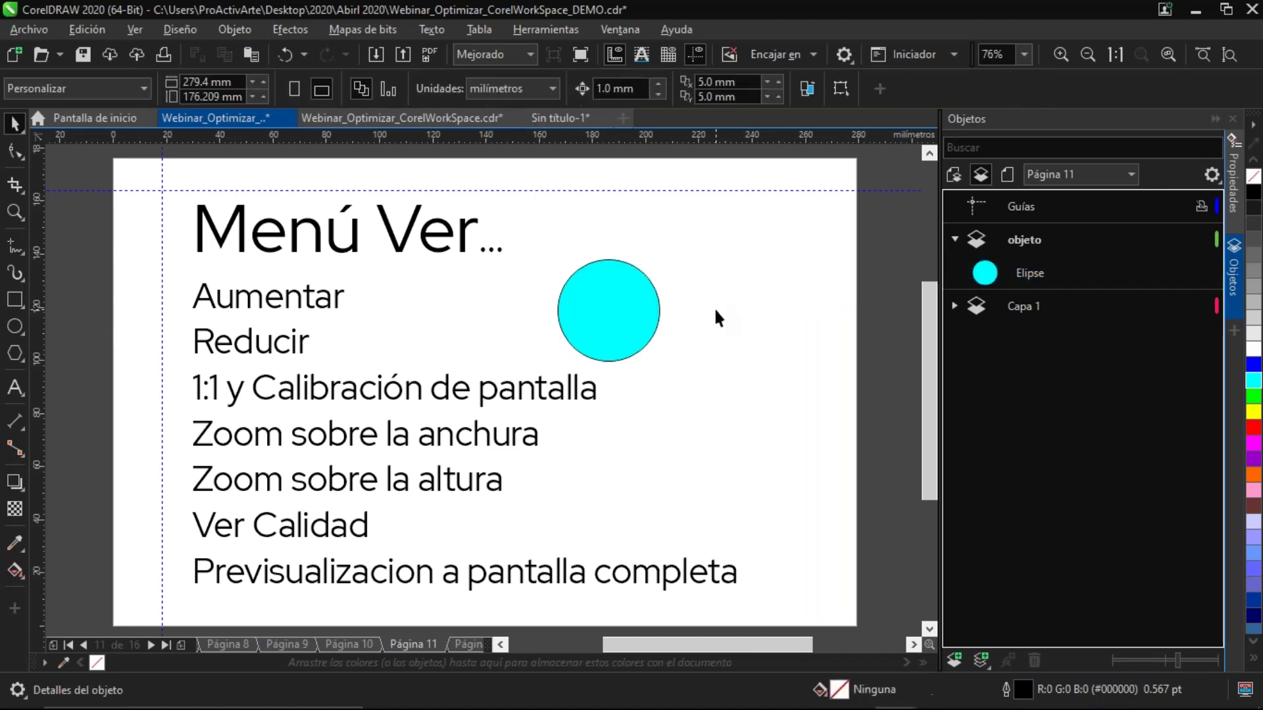
Go to page 12, select the Menú Mapa de Bits text block and look over the bitmap commands available for it
key(Page_Down)
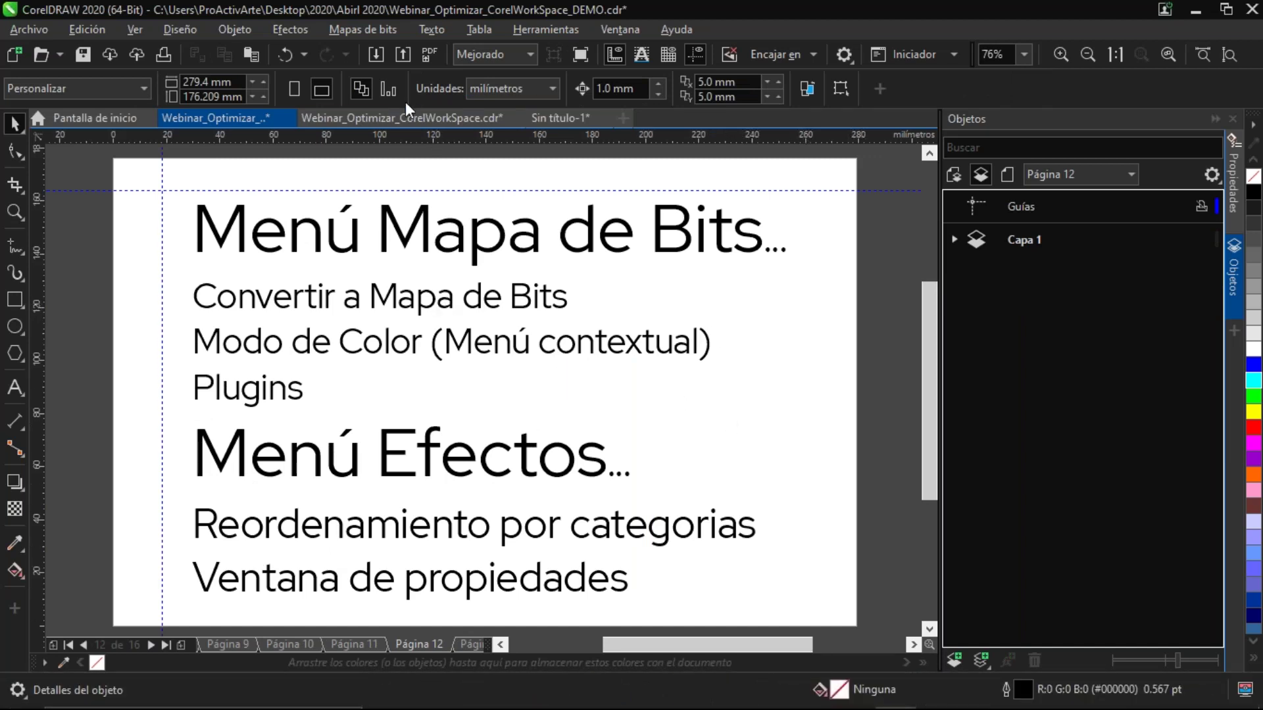
click(479, 256)
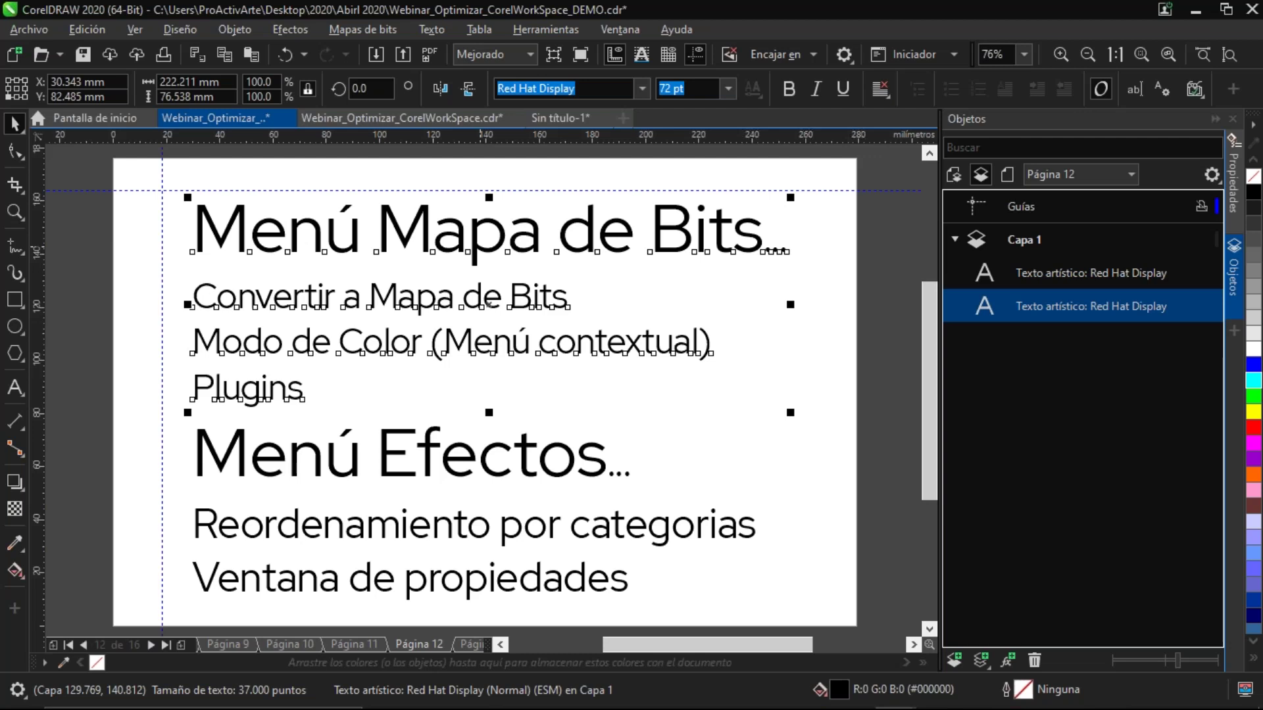
click(389, 30)
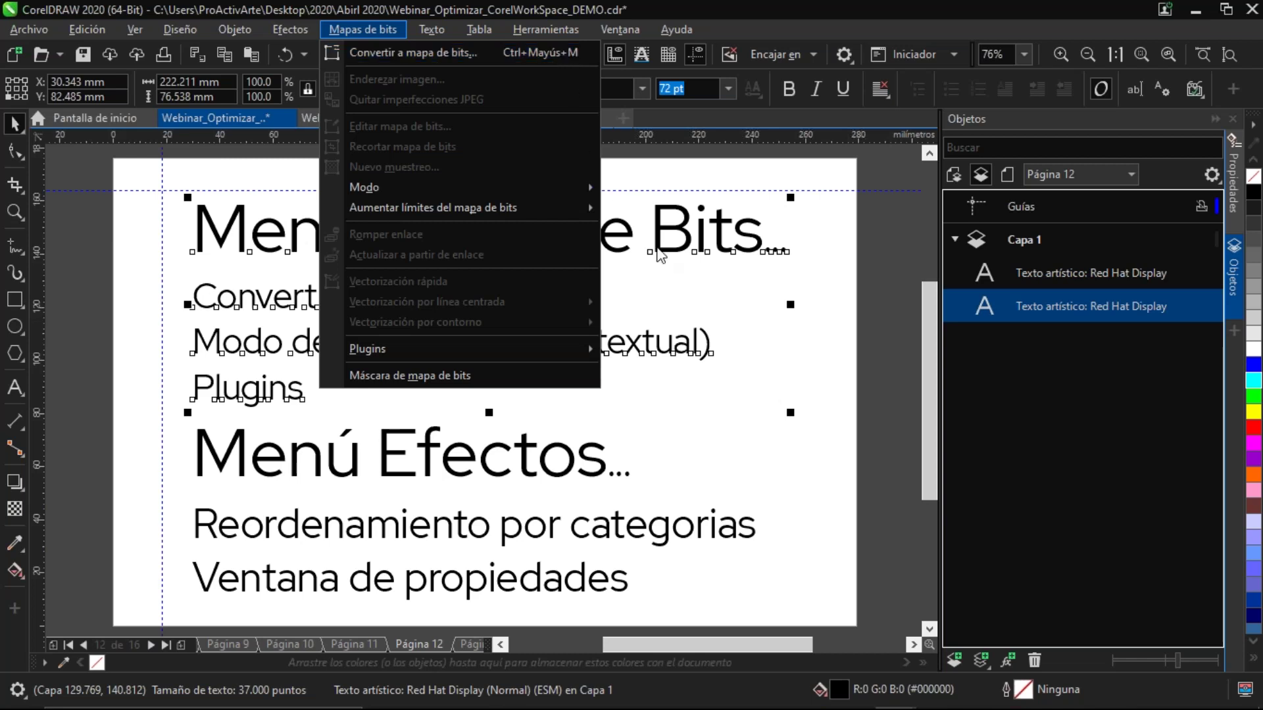
click(679, 268)
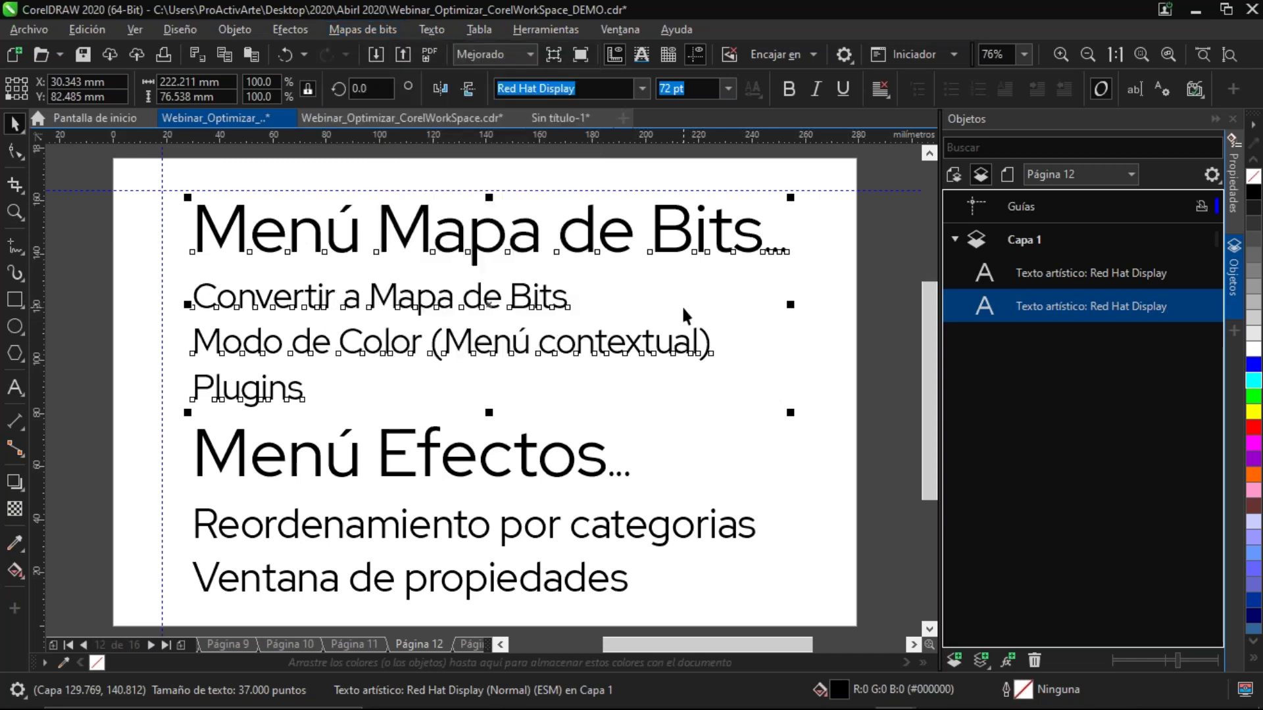
Examine the resolution and color mode choices for converting the selected text to a bitmap, leave without converting and deselect the text
click(625, 263)
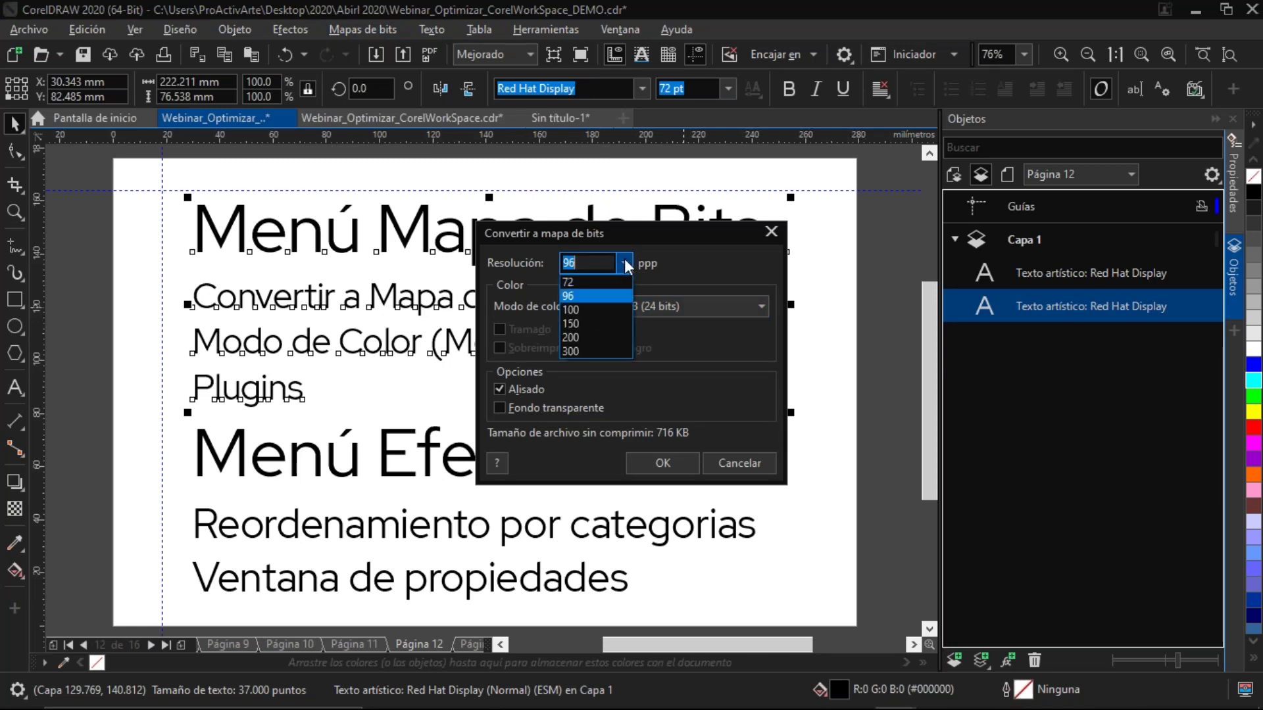
click(625, 260)
click(648, 301)
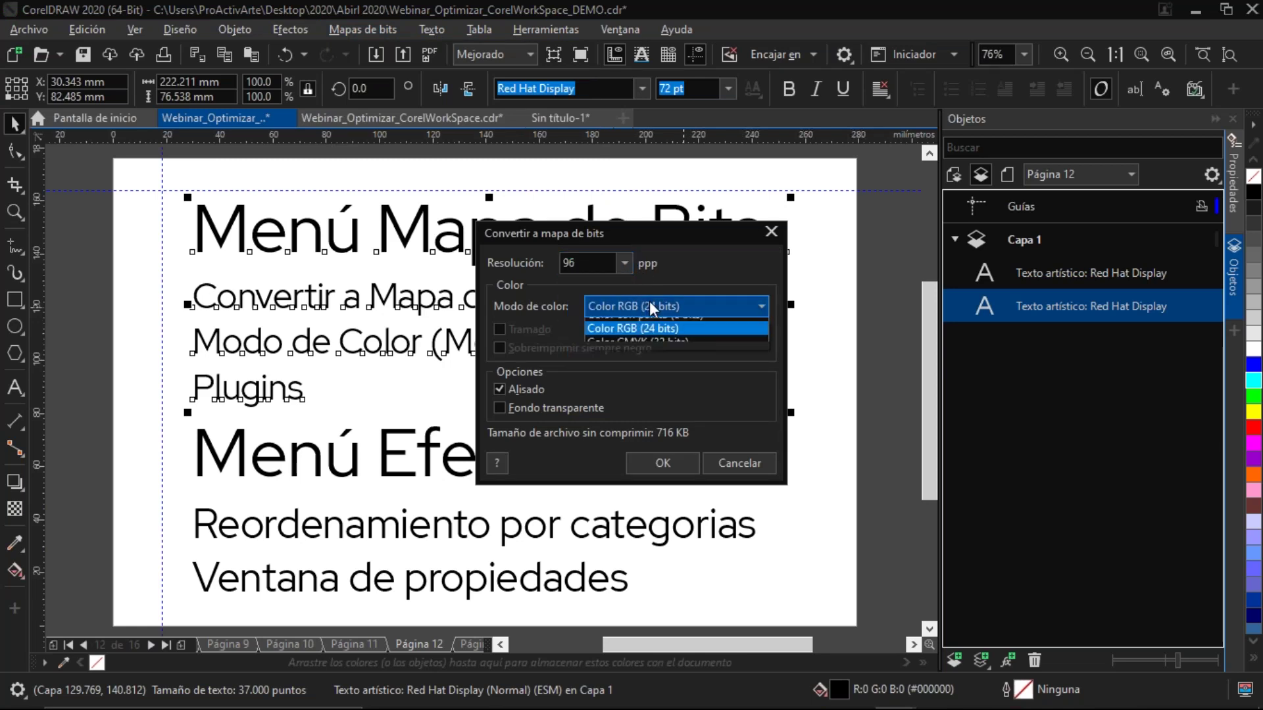
click(649, 302)
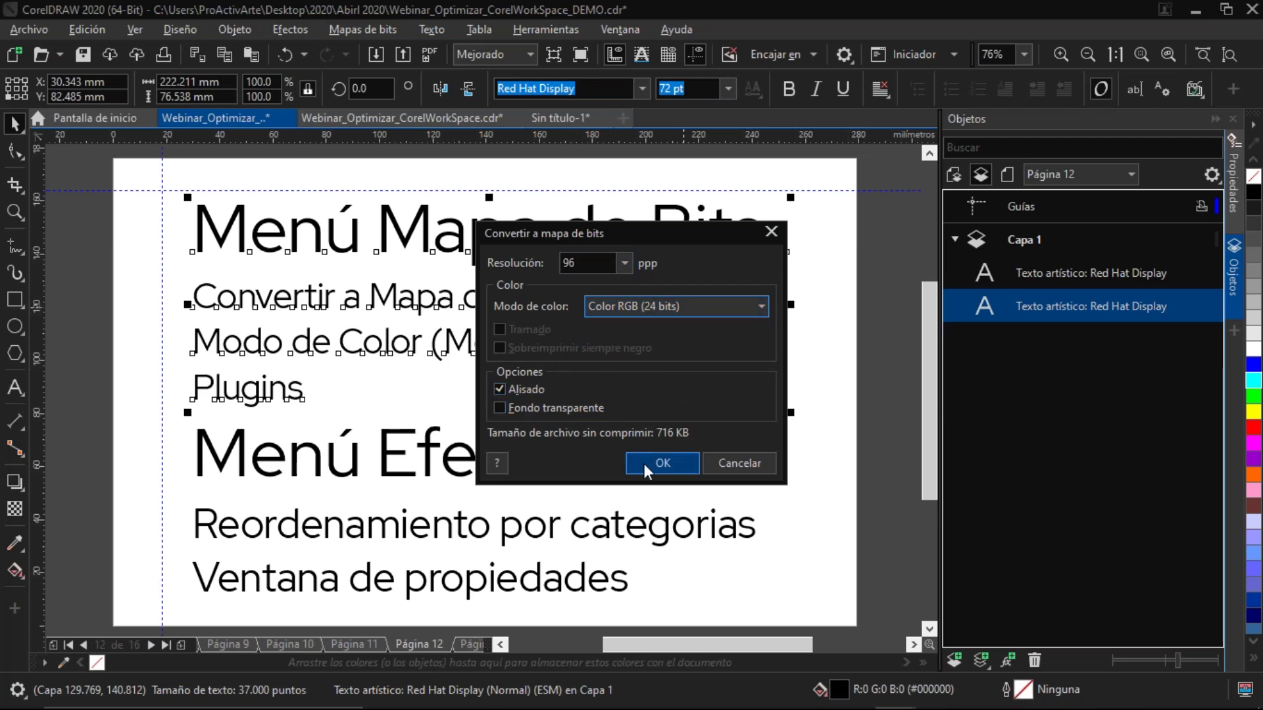
click(749, 459)
click(672, 388)
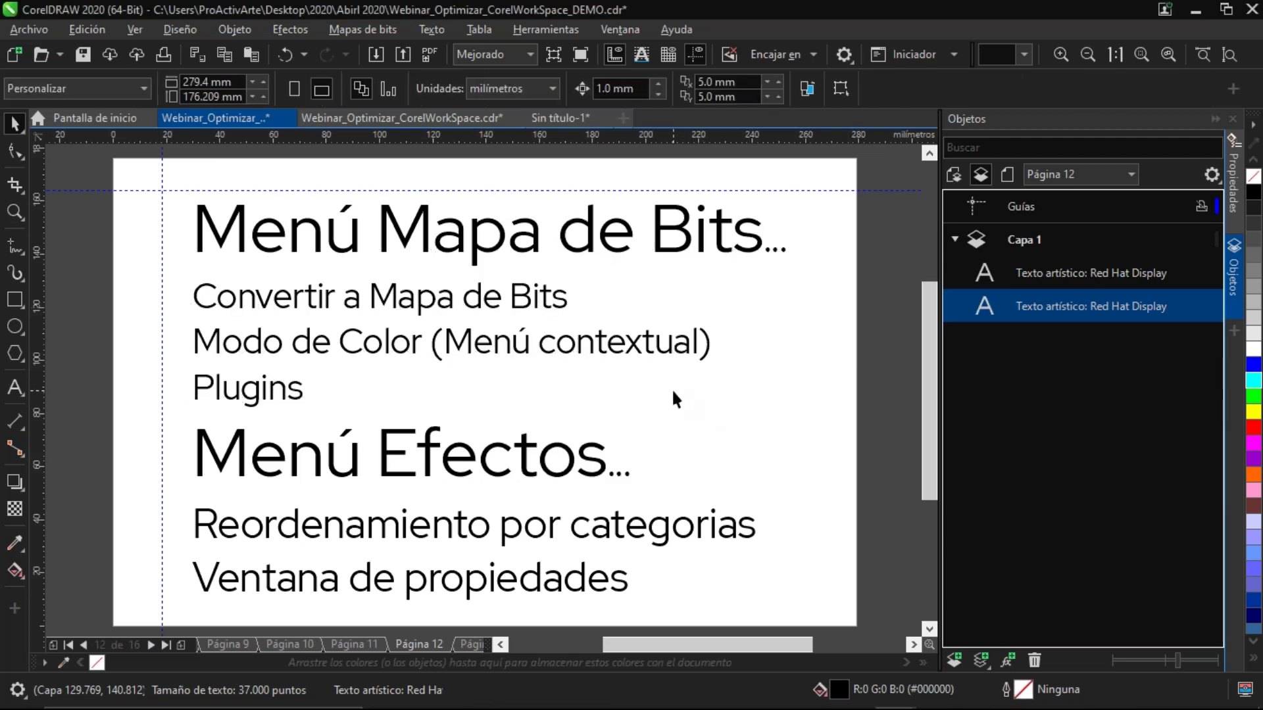
Draw a circle about 68 mm in diameter overlapping the end of the Modo de Color line
click(14, 325)
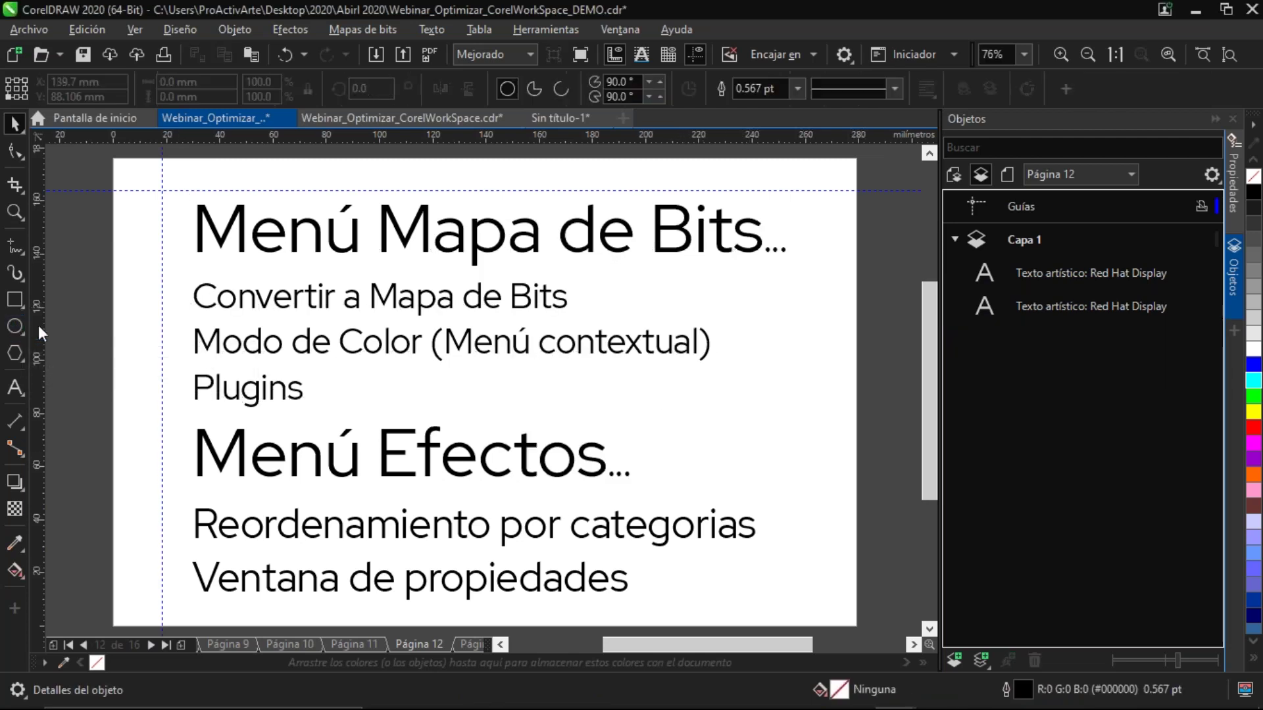
drag(572, 275, 760, 358)
key(space)
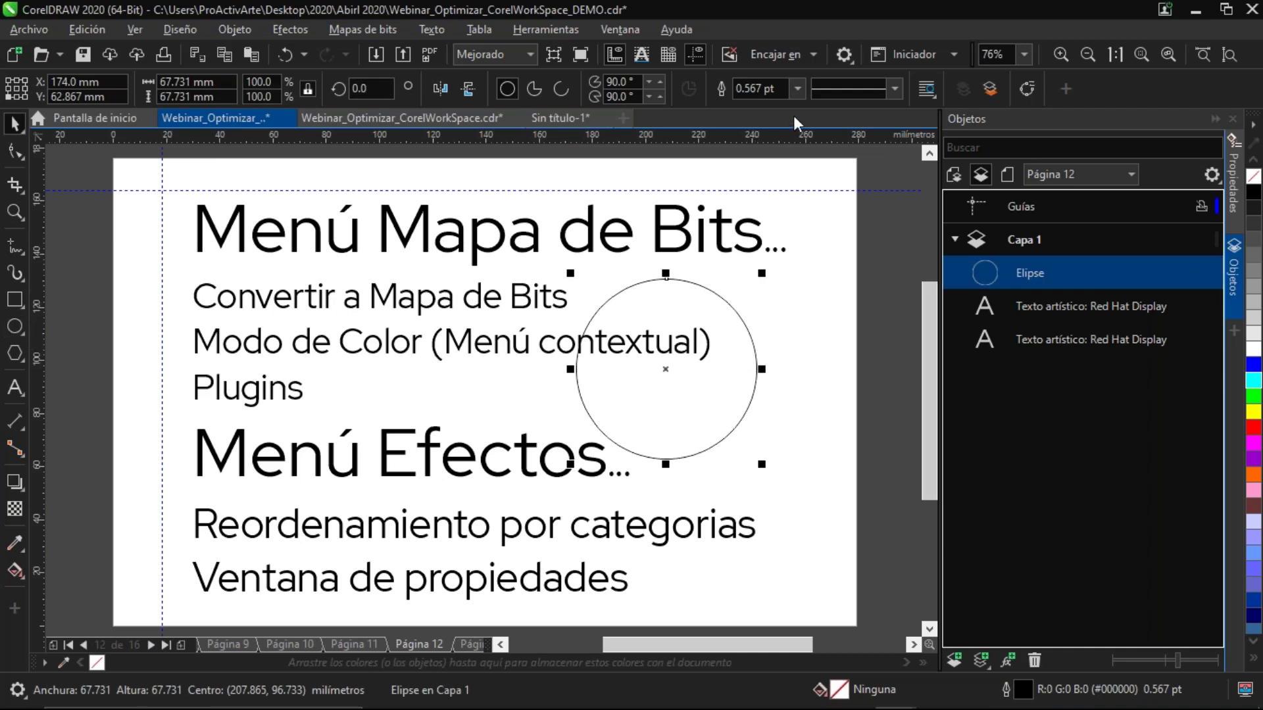
Give the circle a 24 pt cyan outline and move it slightly up and to the right
click(797, 88)
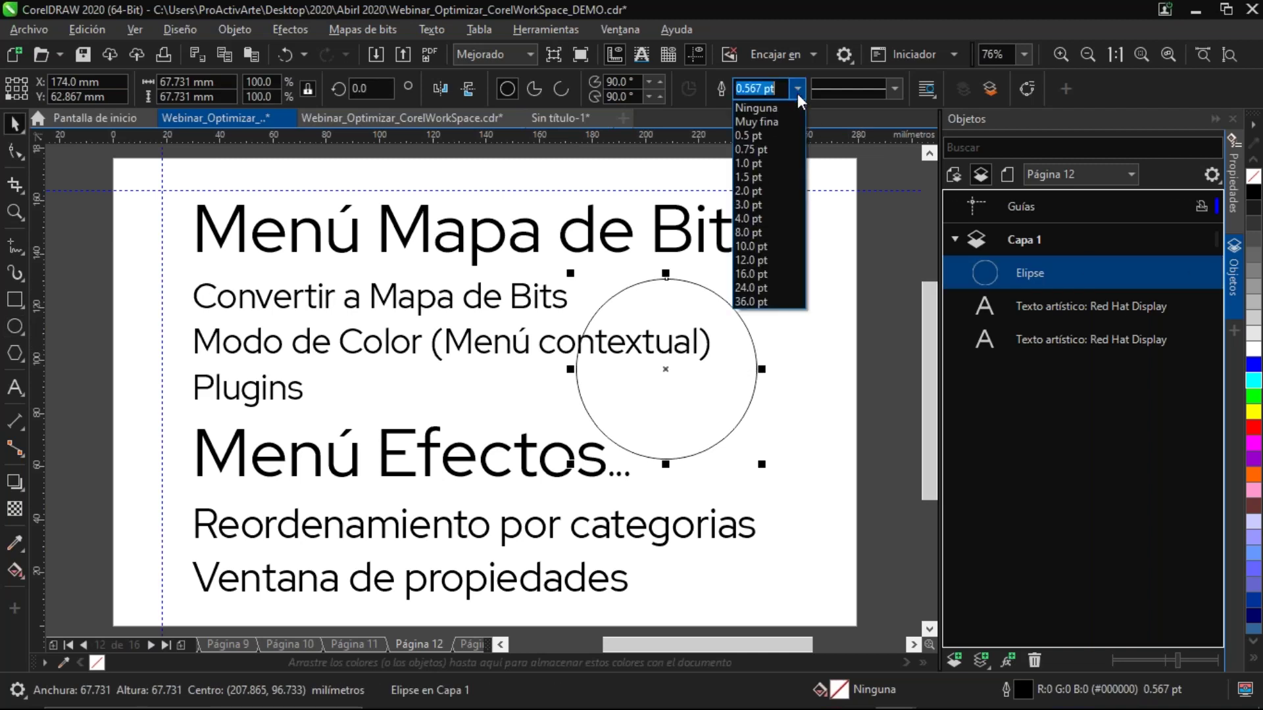
click(783, 288)
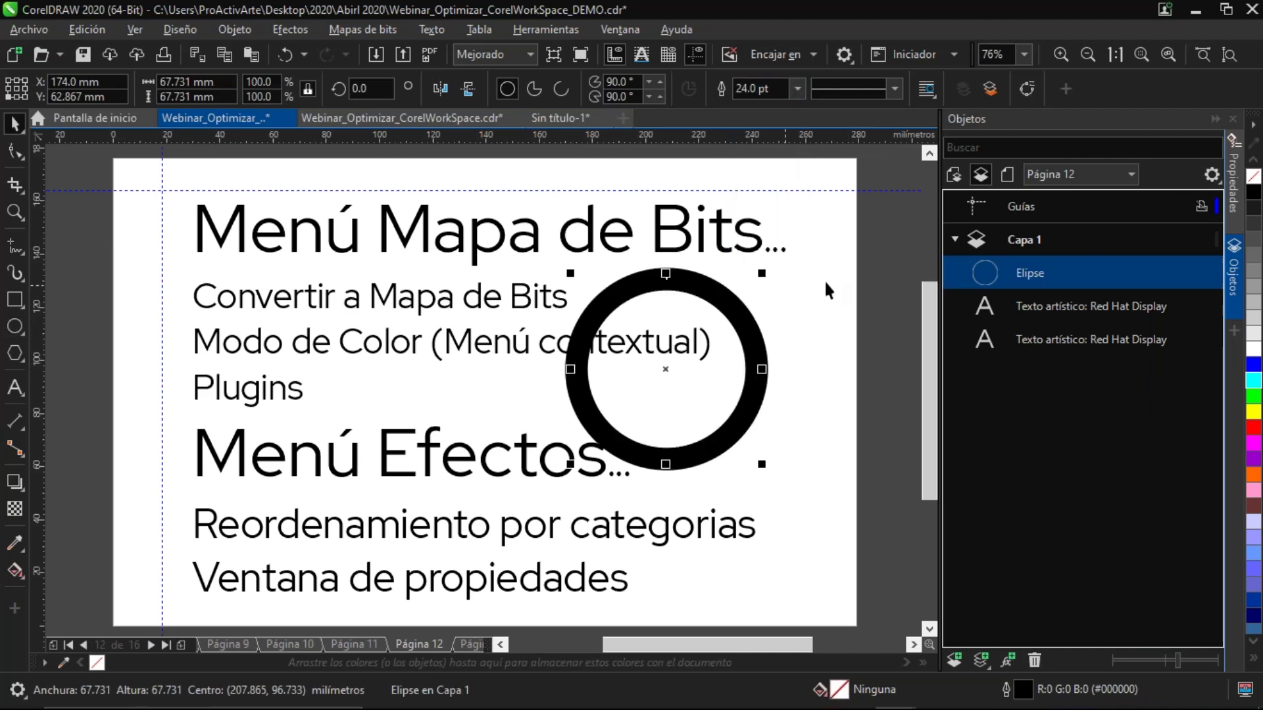
right_click(1253, 380)
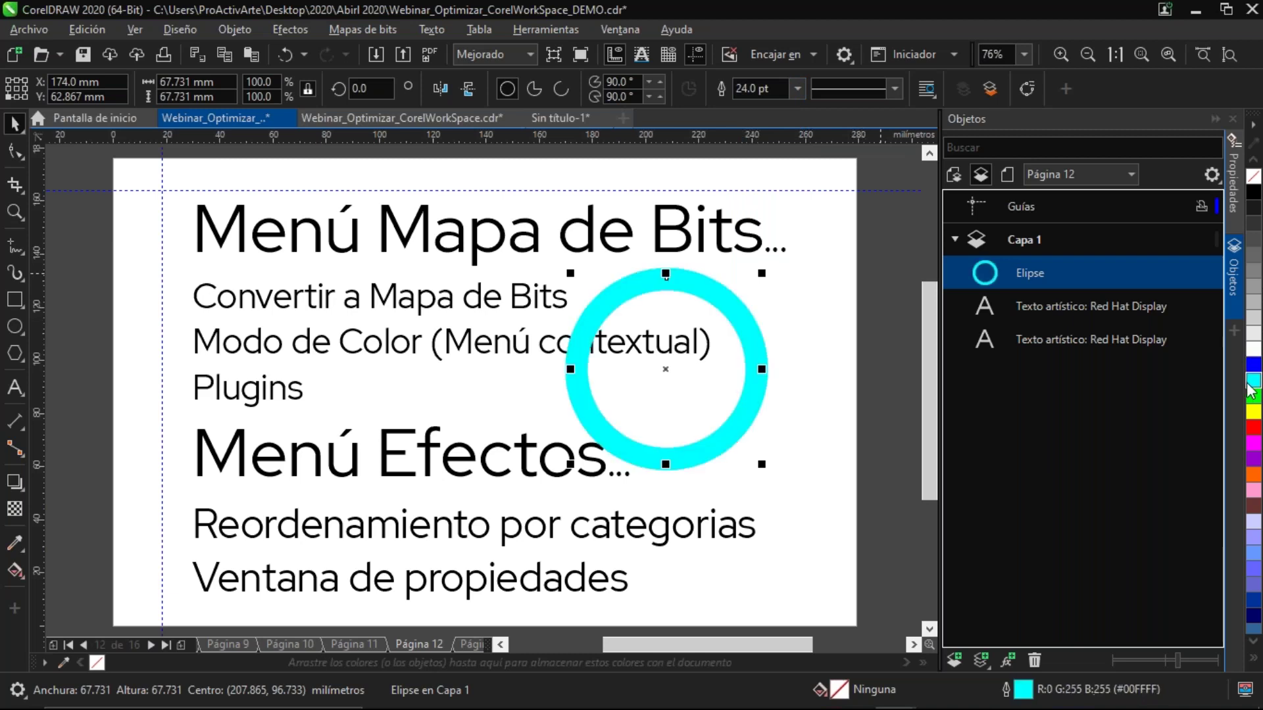
drag(747, 330, 779, 312)
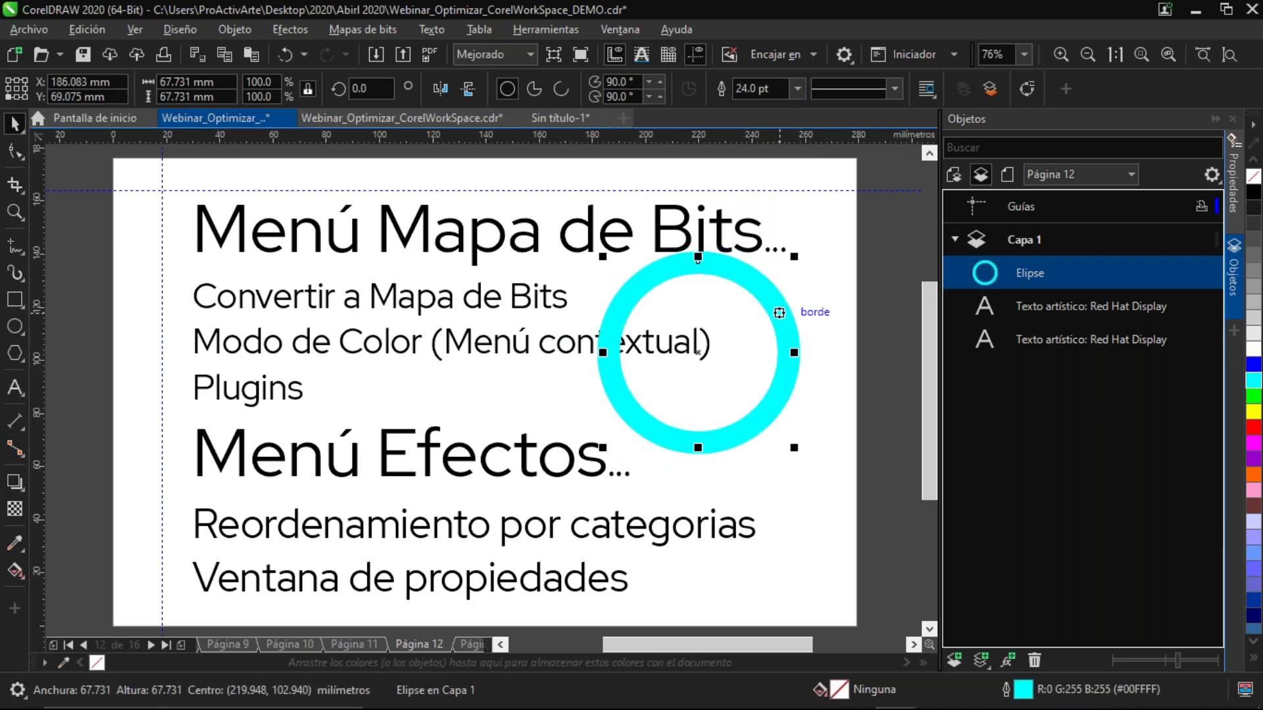
Convert the cyan ring to a 300 ppp bitmap in Color RGB (24 bits) with a transparent background
key(ctrl+shift+b)
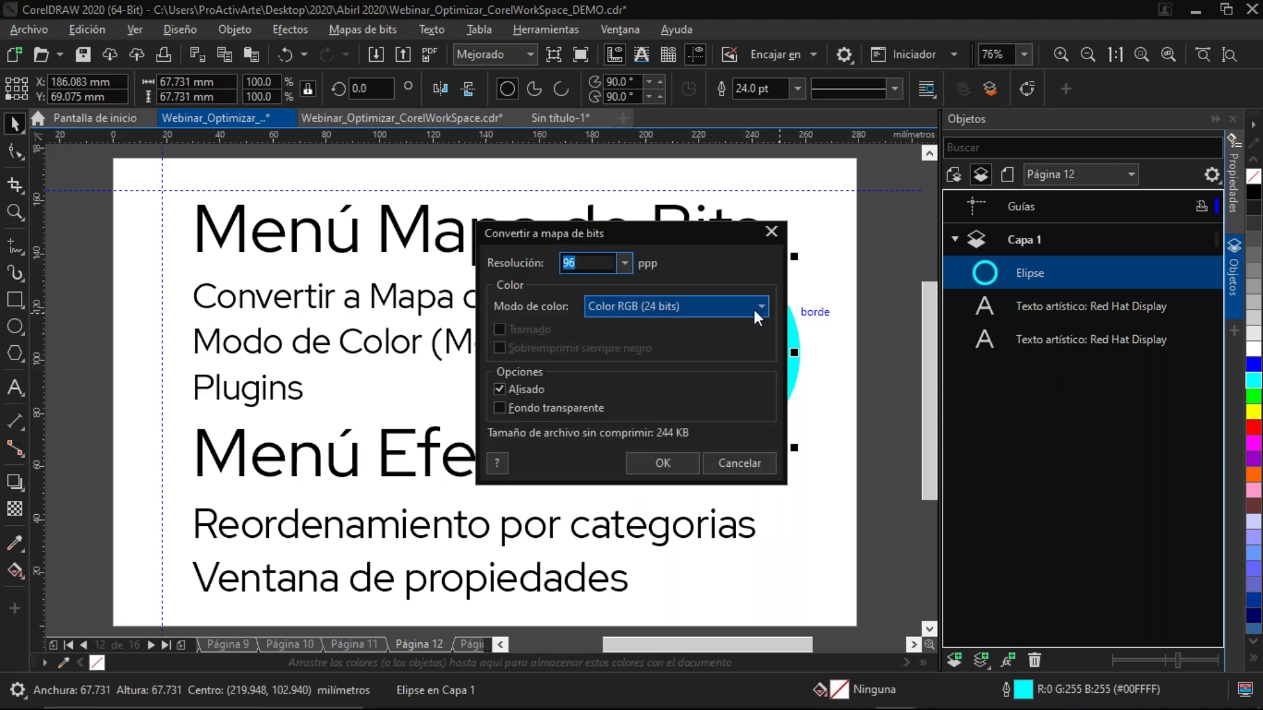
click(624, 263)
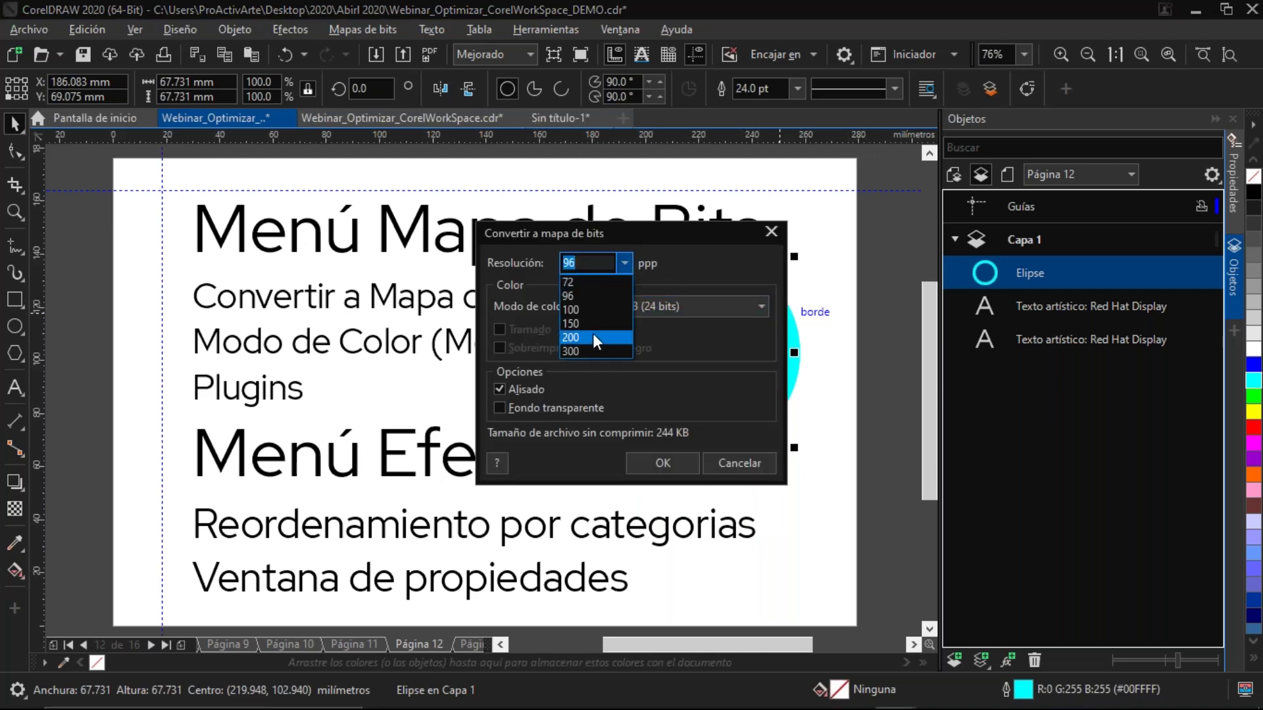
click(592, 350)
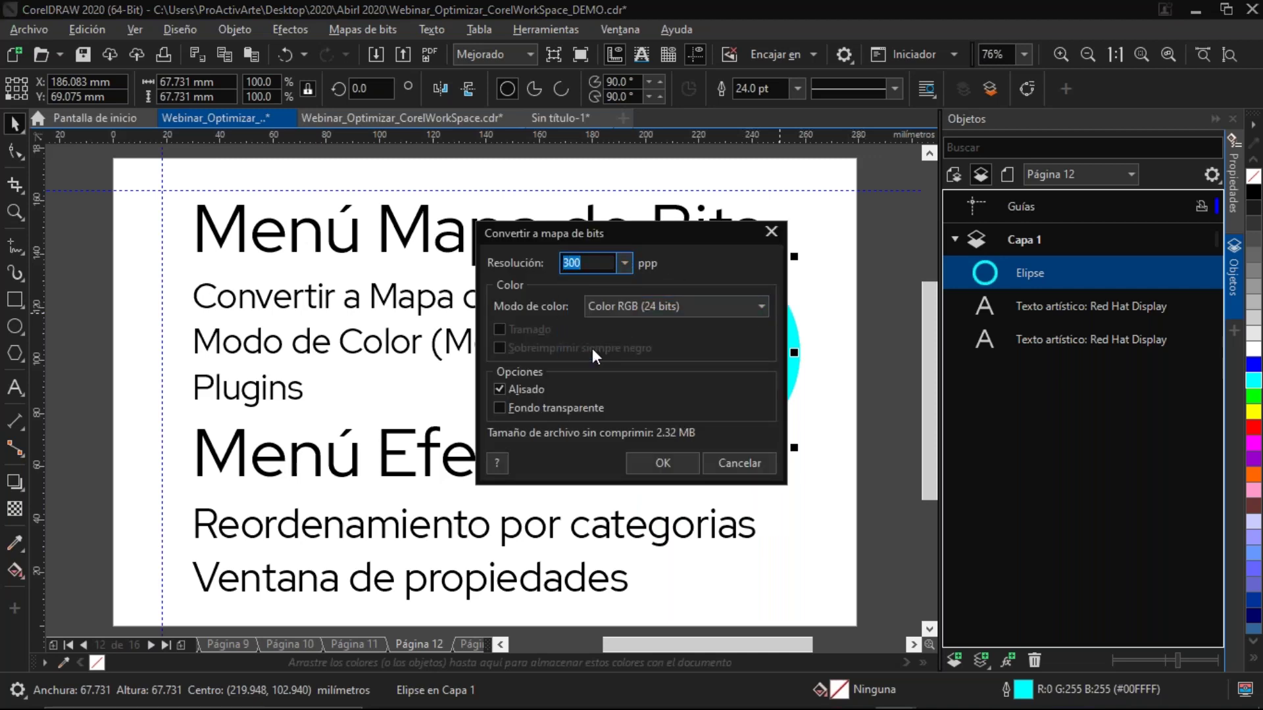
click(661, 306)
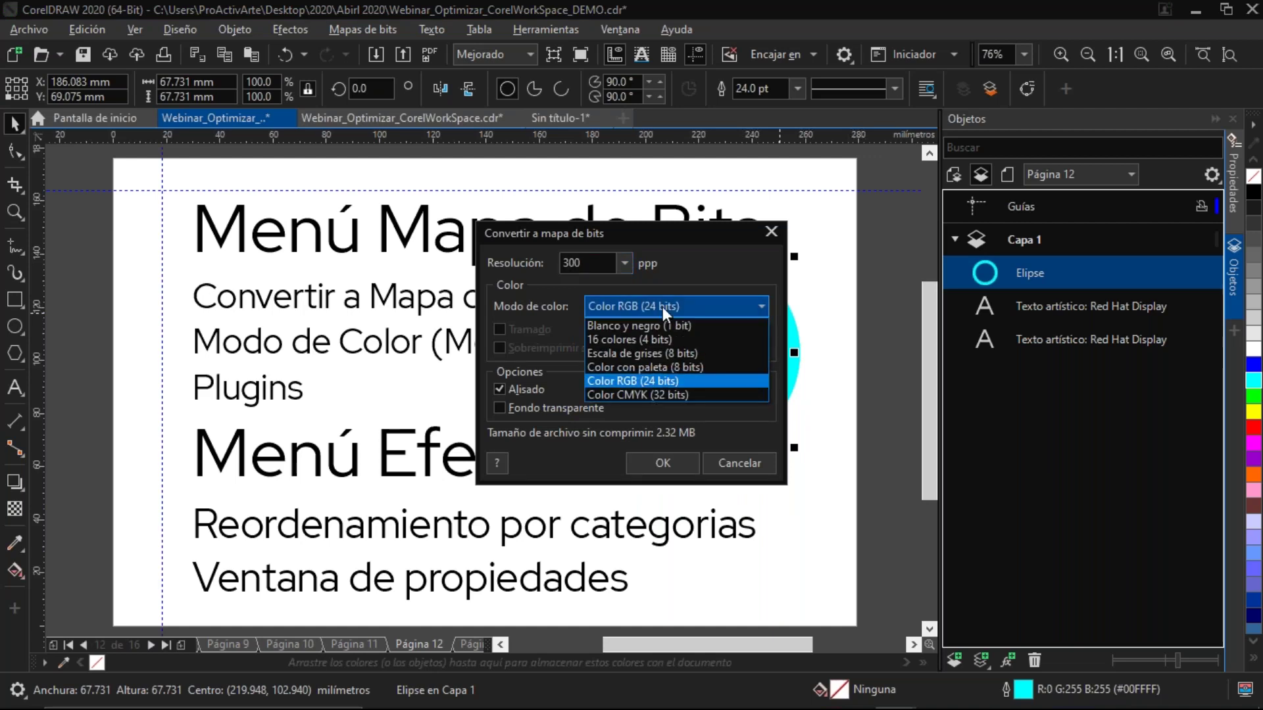
click(662, 307)
click(574, 409)
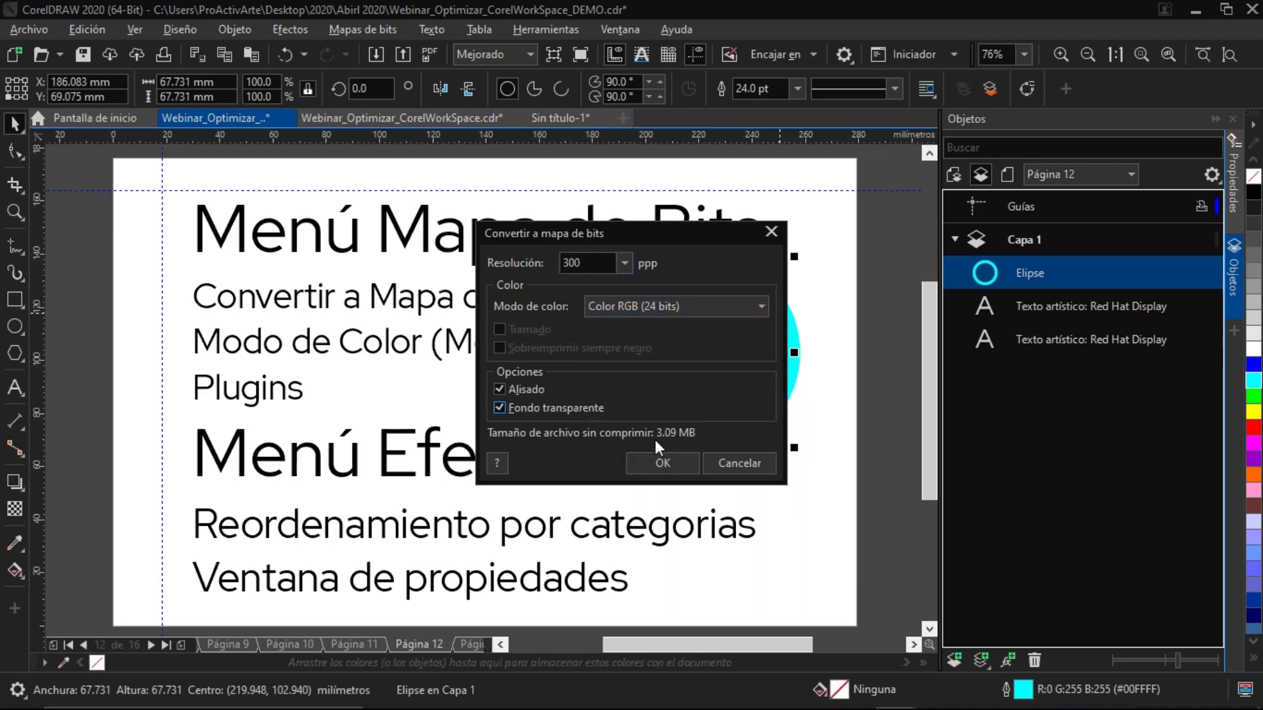
click(663, 463)
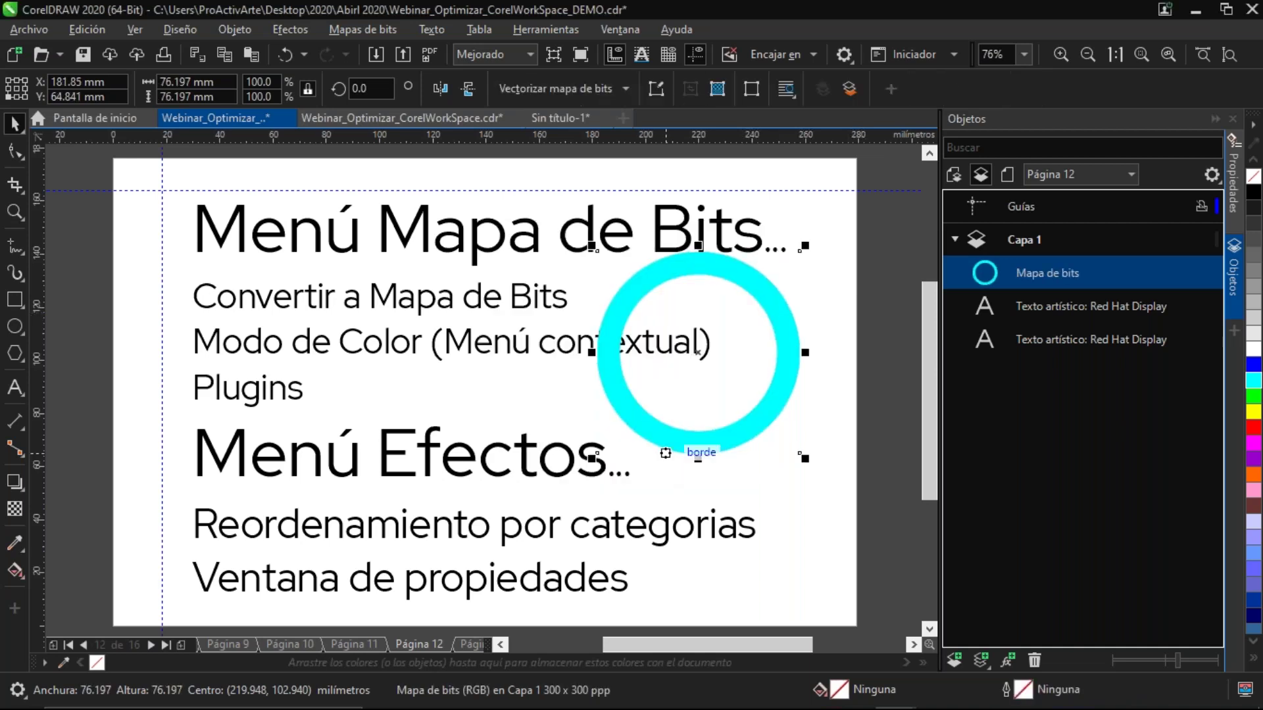
Move the ring bitmap back and forth over the text lines to check its transparent background
mouse_move(785, 323)
mouse_down()
mouse_move(792, 375)
mouse_move(648, 333)
mouse_move(818, 344)
mouse_move(753, 329)
mouse_move(787, 336)
mouse_up()
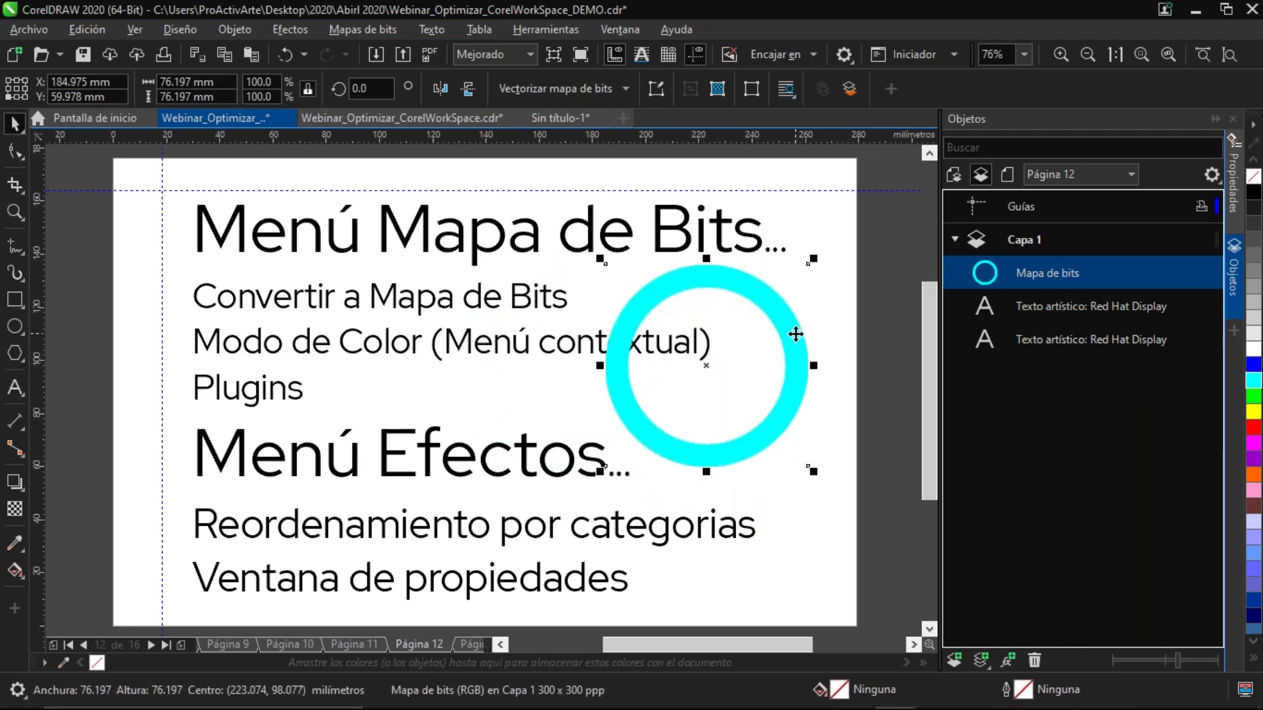
drag(796, 334, 687, 330)
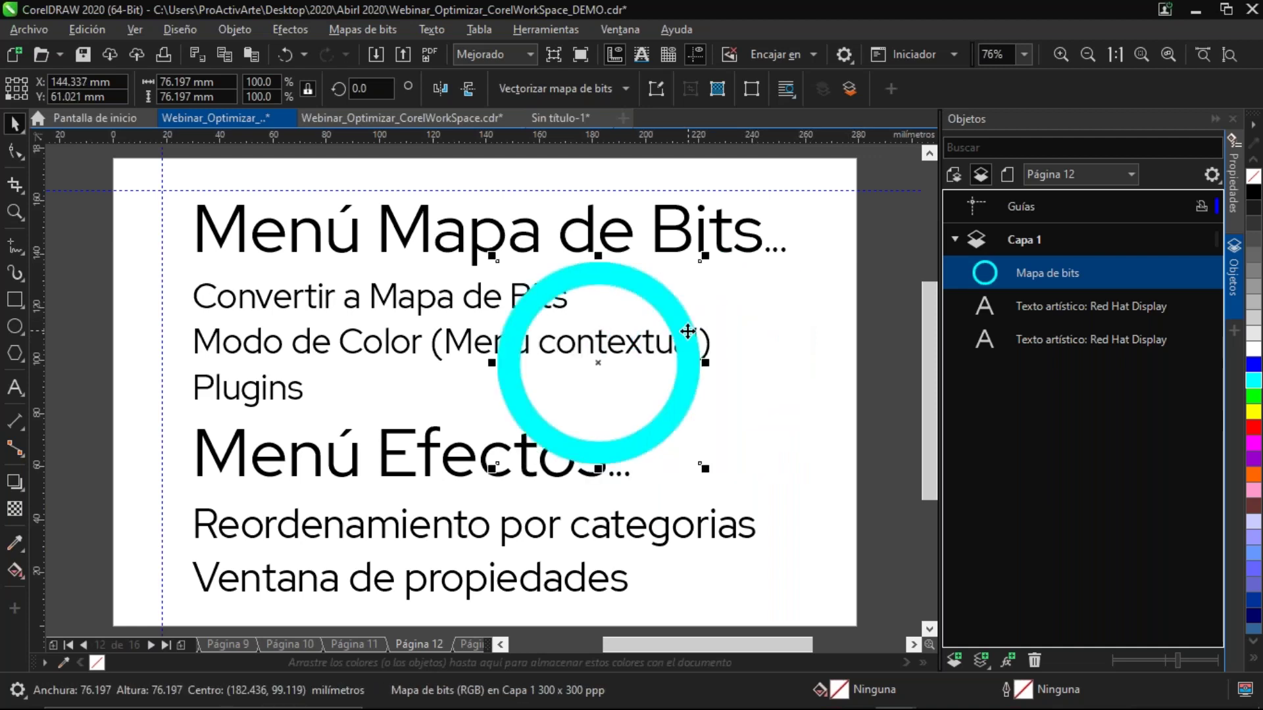
drag(651, 290, 789, 316)
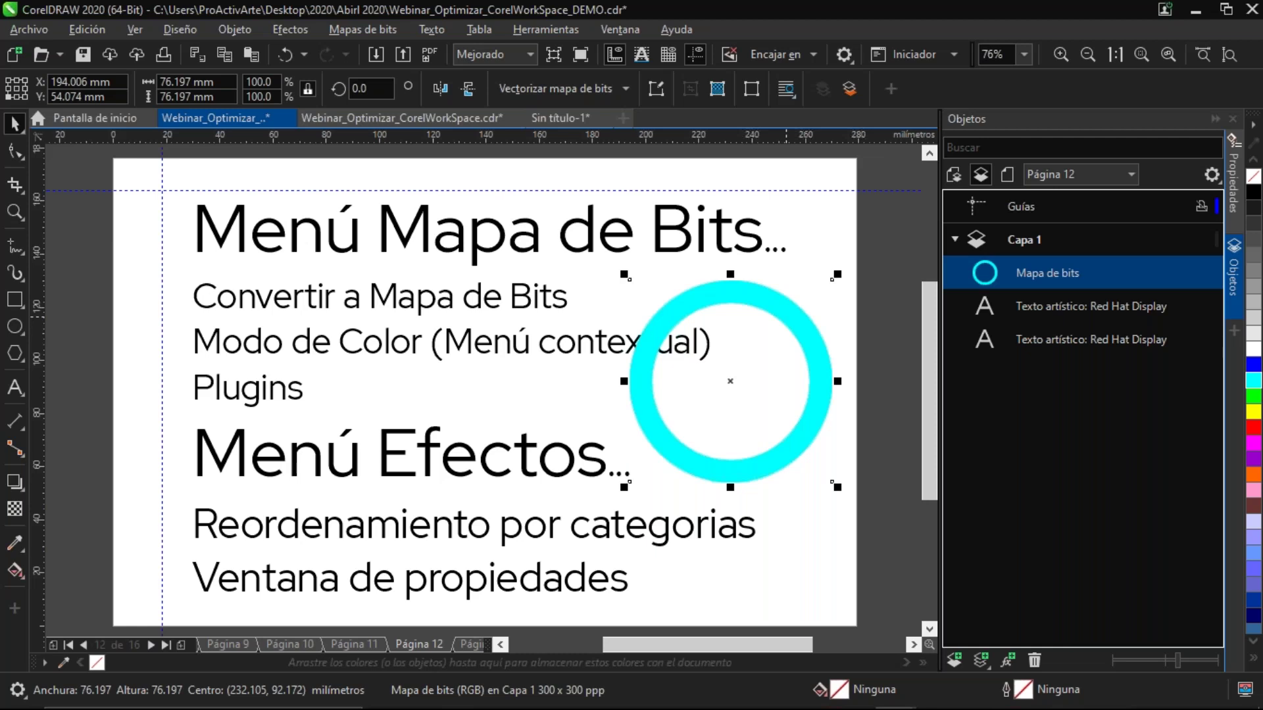
Look over the bitmap commands available for the ring bitmap, then delete the ring
click(392, 28)
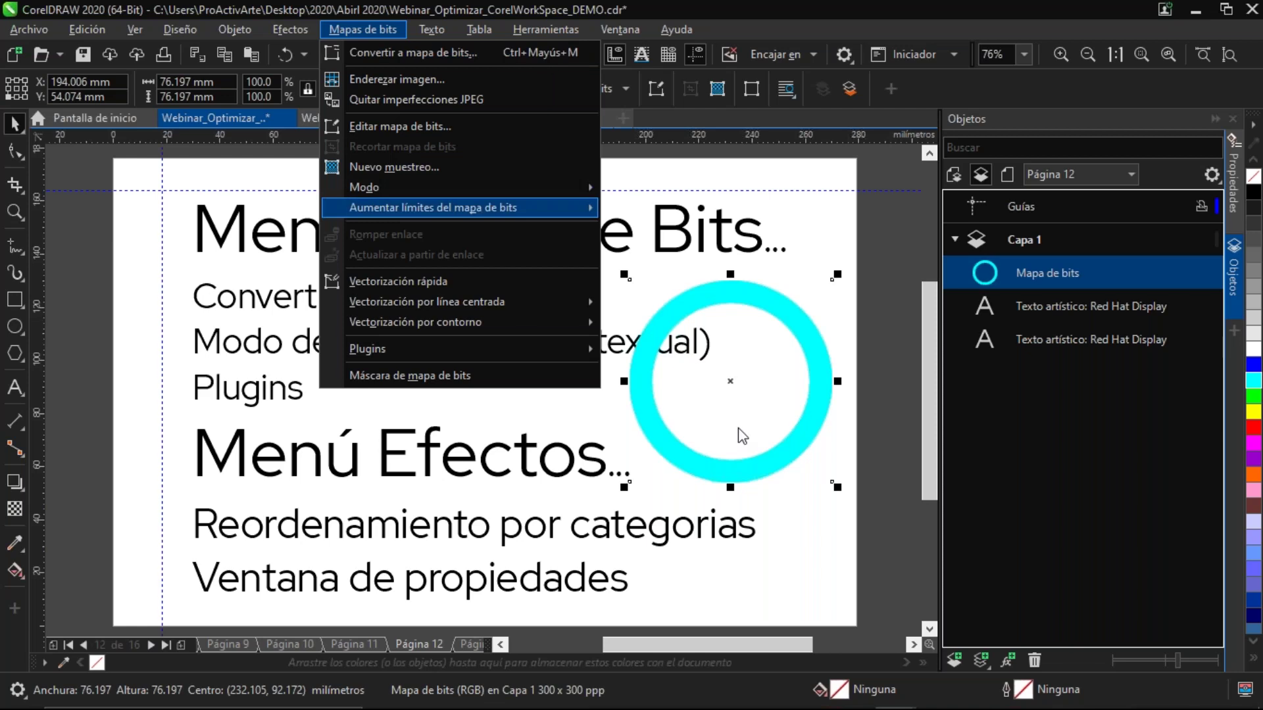
click(750, 305)
drag(724, 296, 660, 290)
key(Delete)
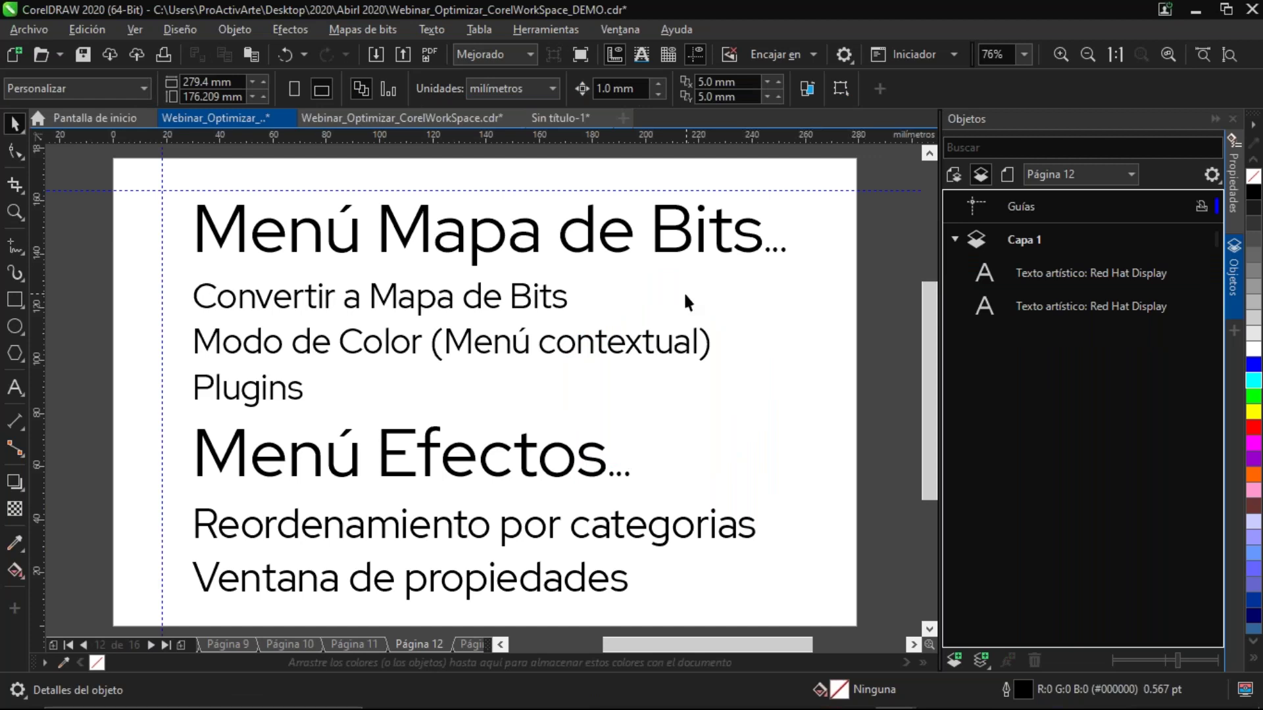
Add the artistic text COREL in the Impact font to the right of Plugins and enlarge it to about 71 mm wide
click(21, 382)
click(633, 388)
text(COREL)
key(ctrl+space)
click(632, 88)
key(BackSpace)
text(impact)
key(Return)
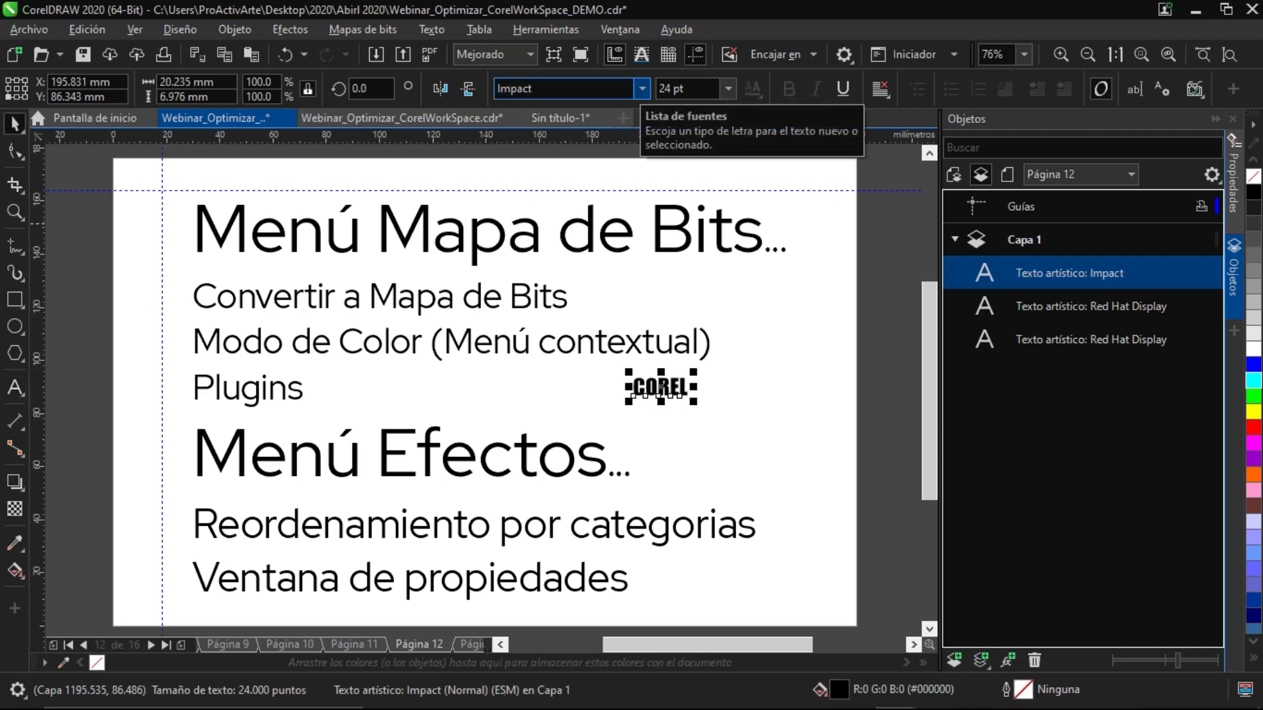
drag(695, 406, 755, 427)
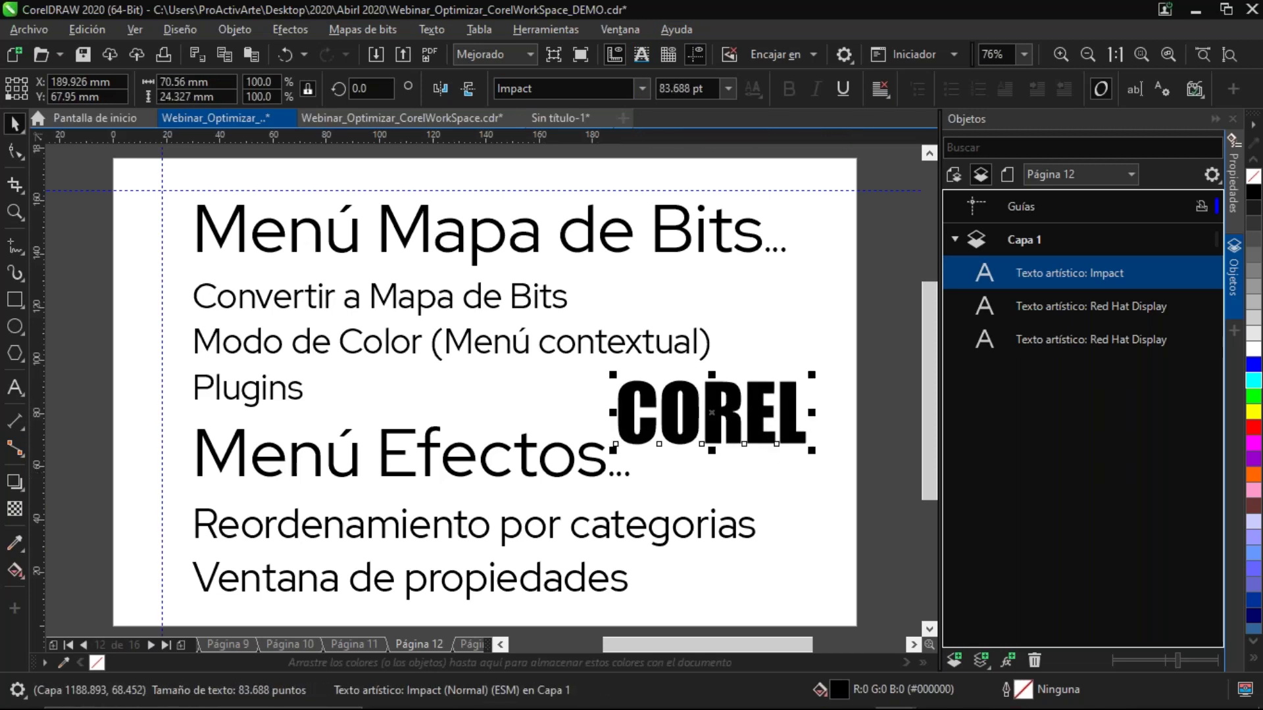
Fill the COREL text with yellow blended with orange to #FFB800 and shift the text slightly up and to the left
click(1254, 414)
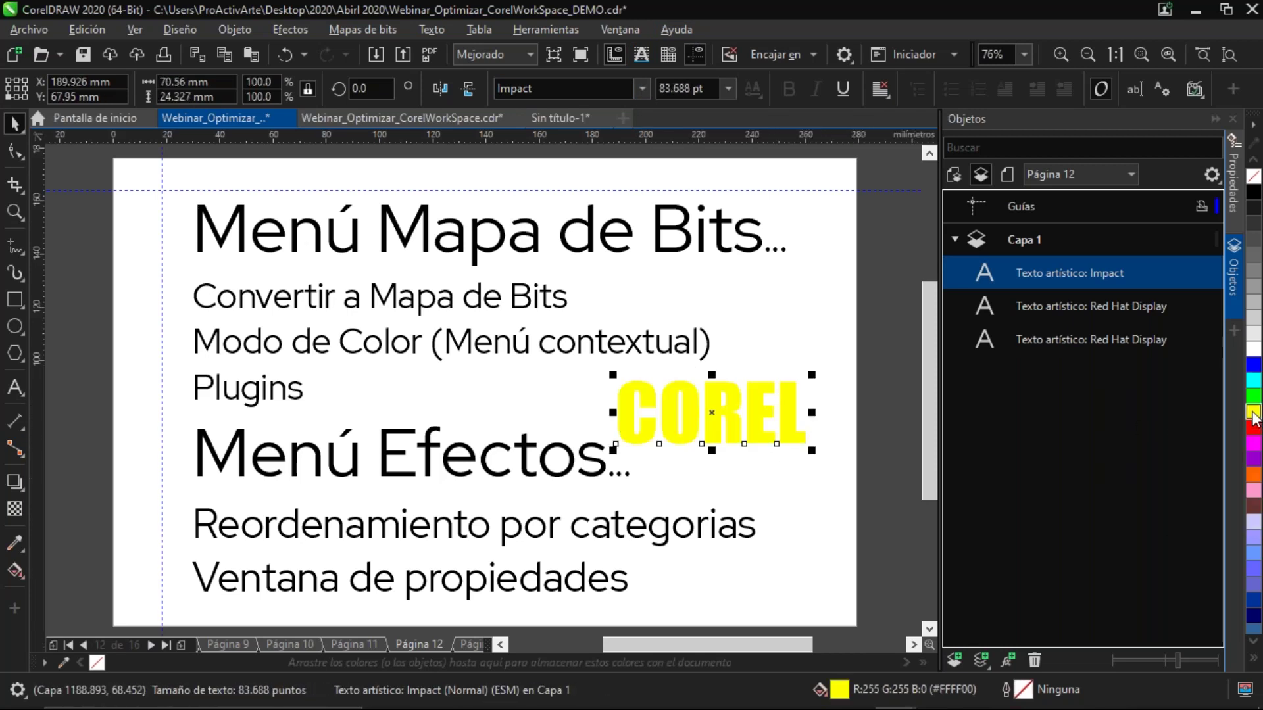
ctrl+click(1254, 474)
ctrl+click(1253, 474)
ctrl+click(1253, 475)
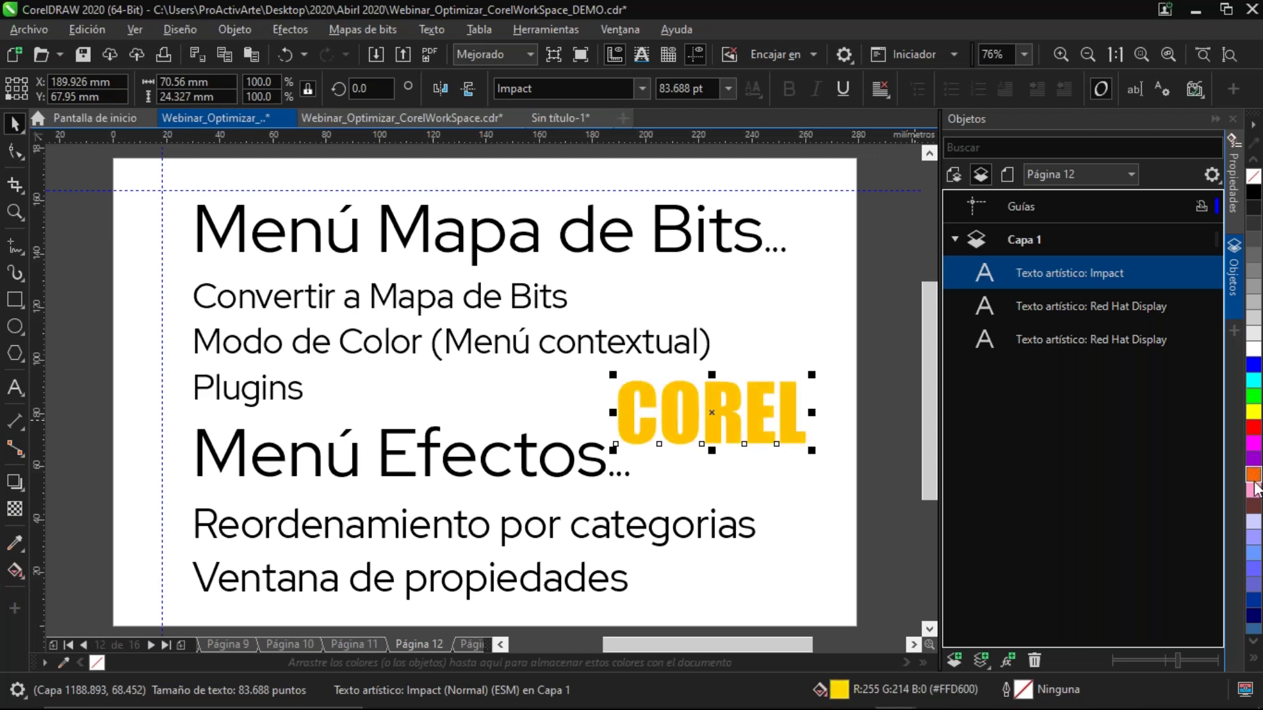
drag(759, 394, 747, 385)
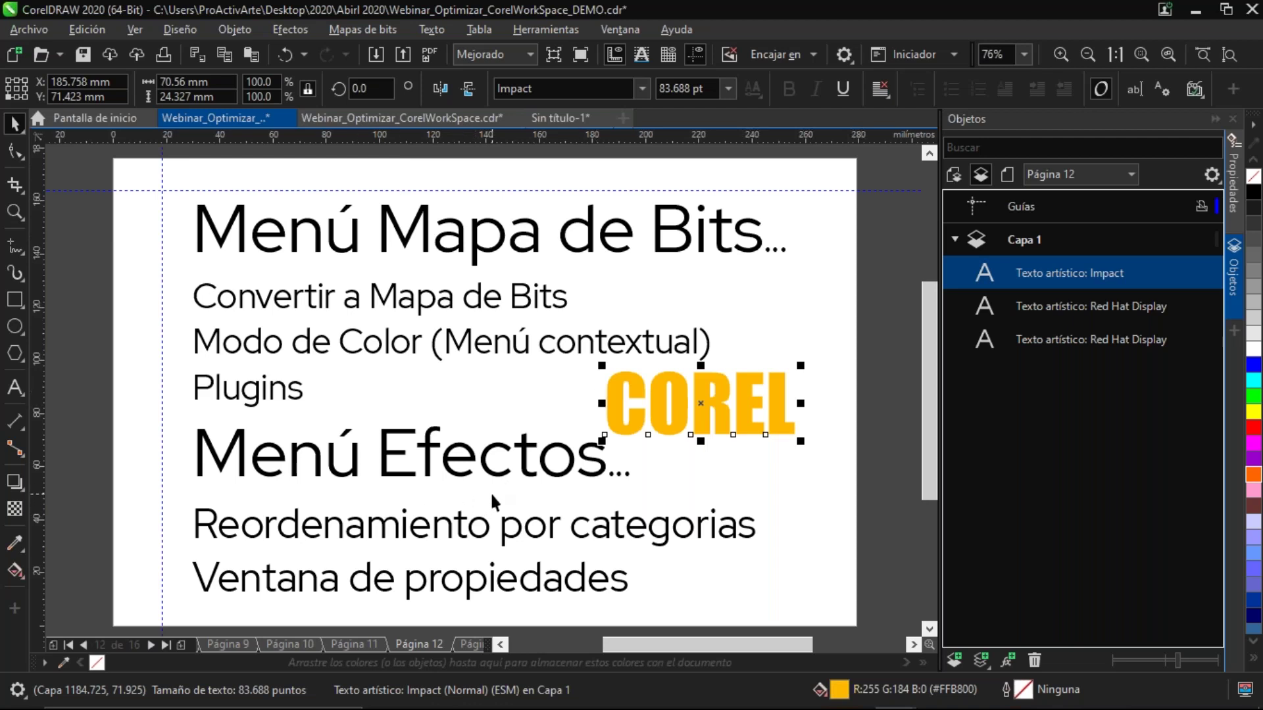
Look through the effect categories available for the COREL text, from Ajustar and Transformar through Efectos 3D to Perfilar
click(297, 31)
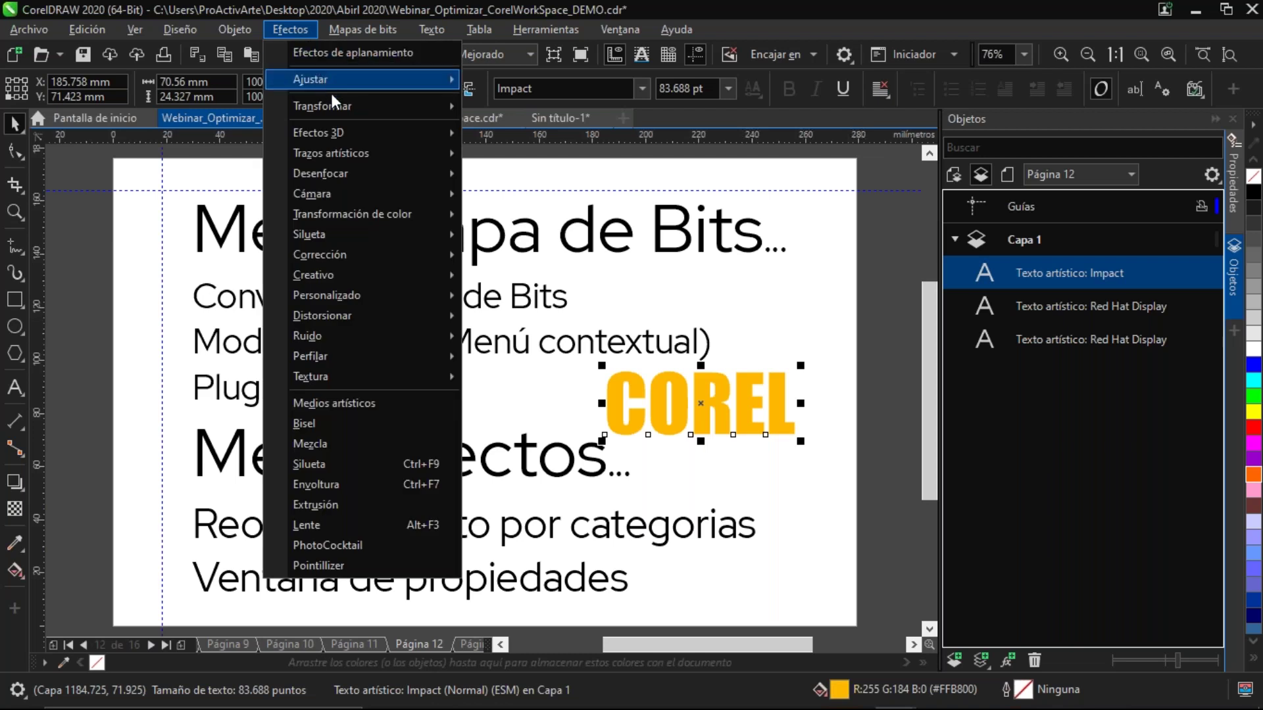
mouse_move(356, 82)
mouse_move(354, 217)
mouse_move(365, 375)
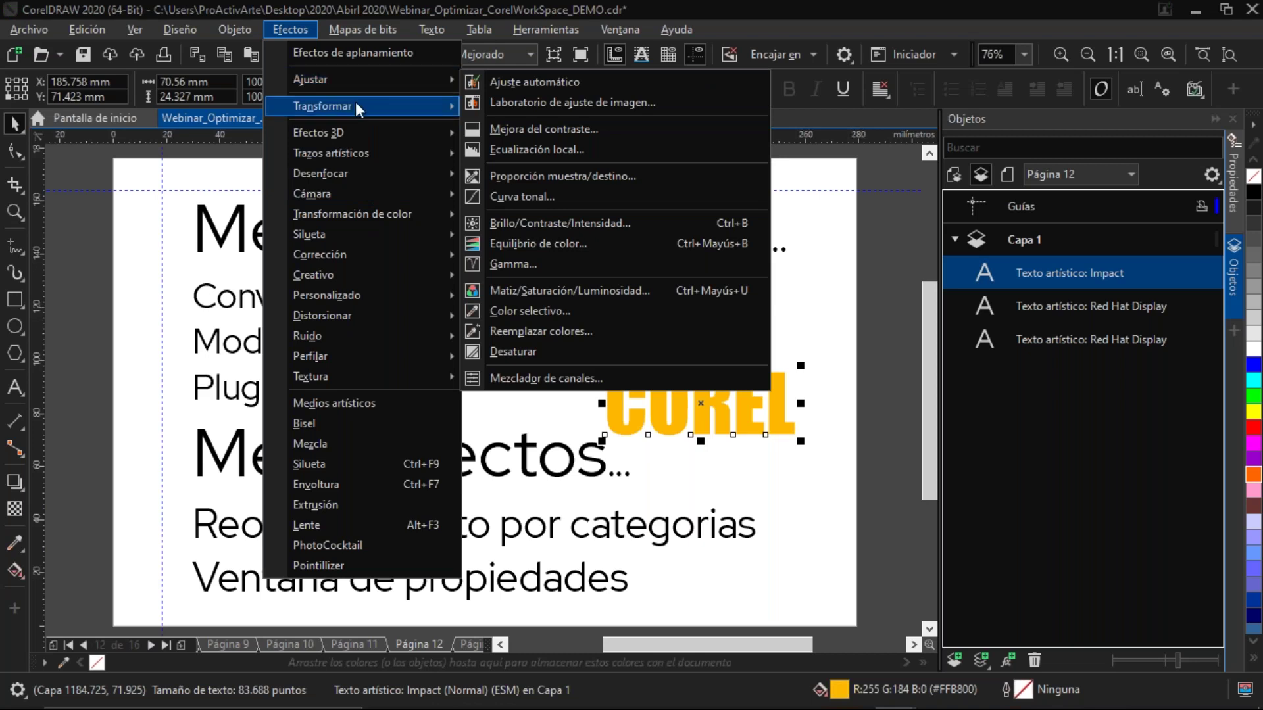
mouse_move(356, 104)
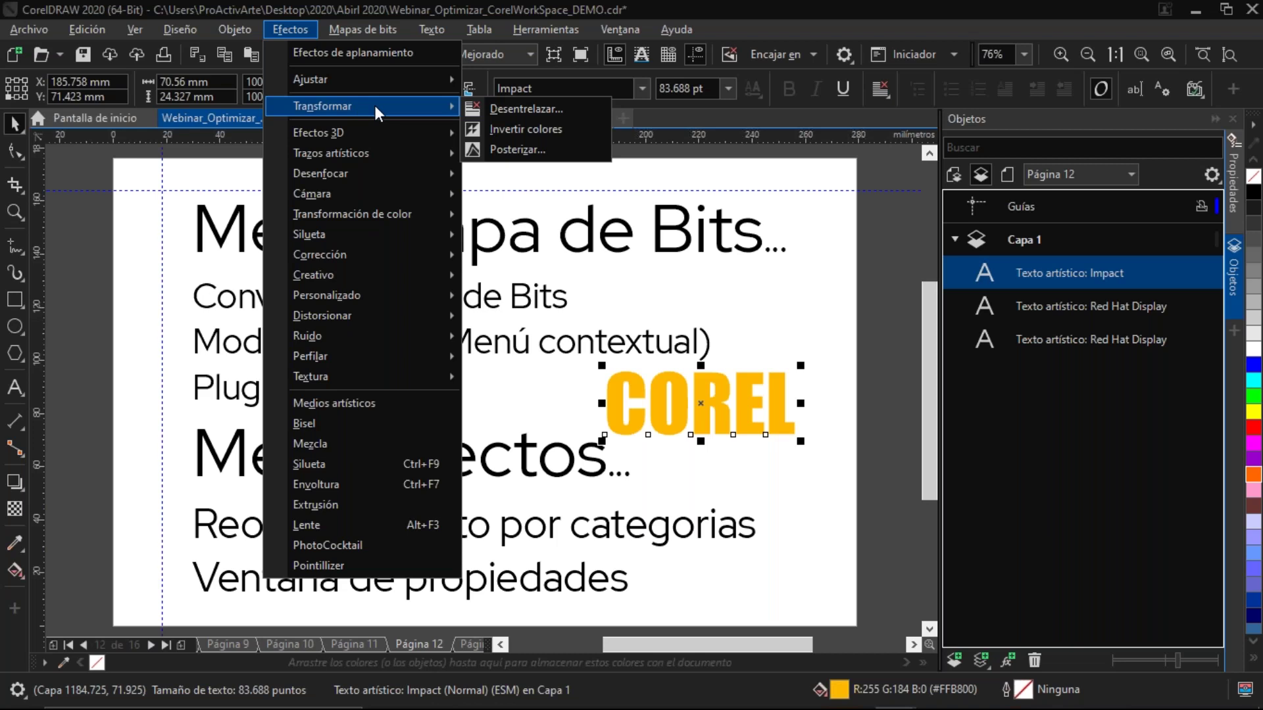
mouse_move(431, 82)
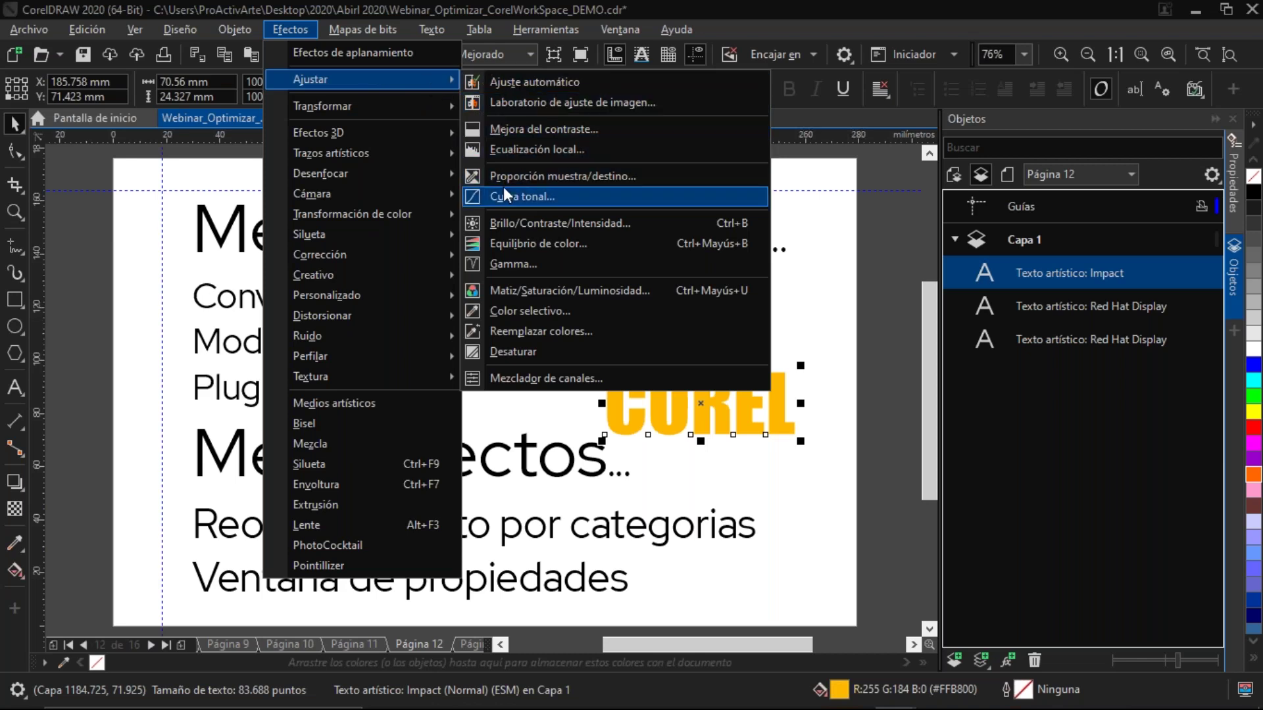
mouse_move(405, 140)
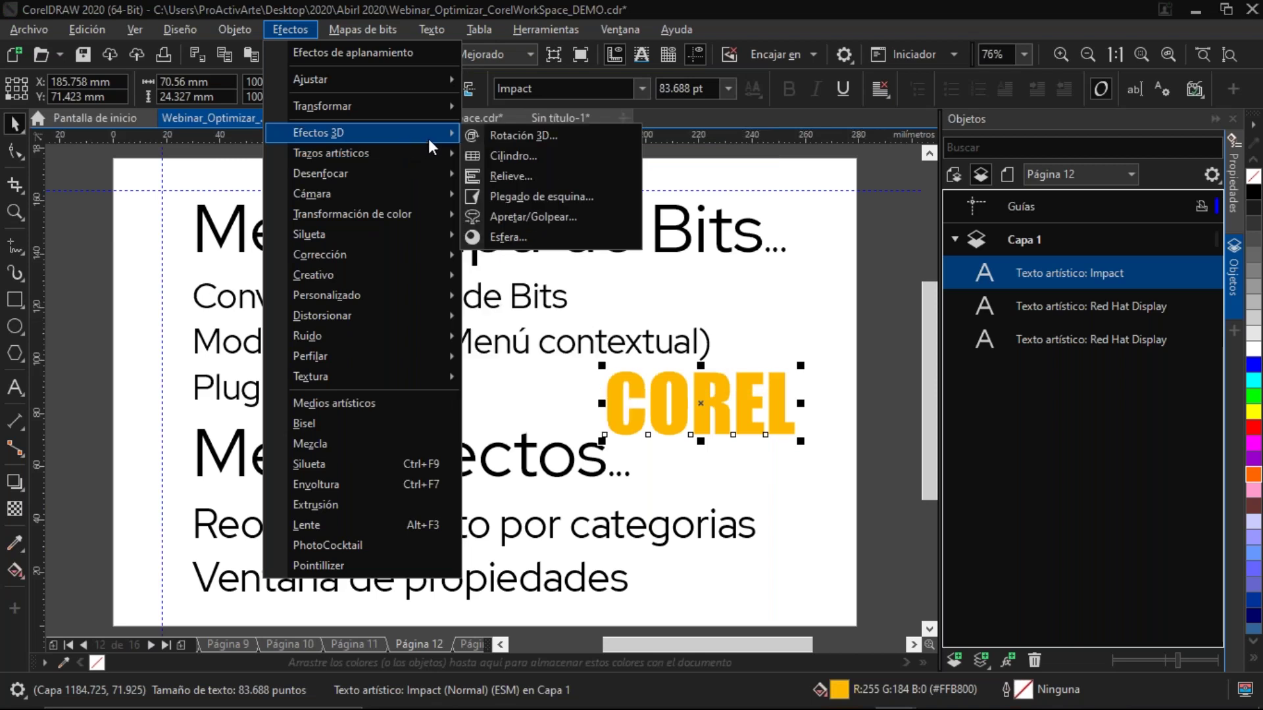
mouse_move(434, 330)
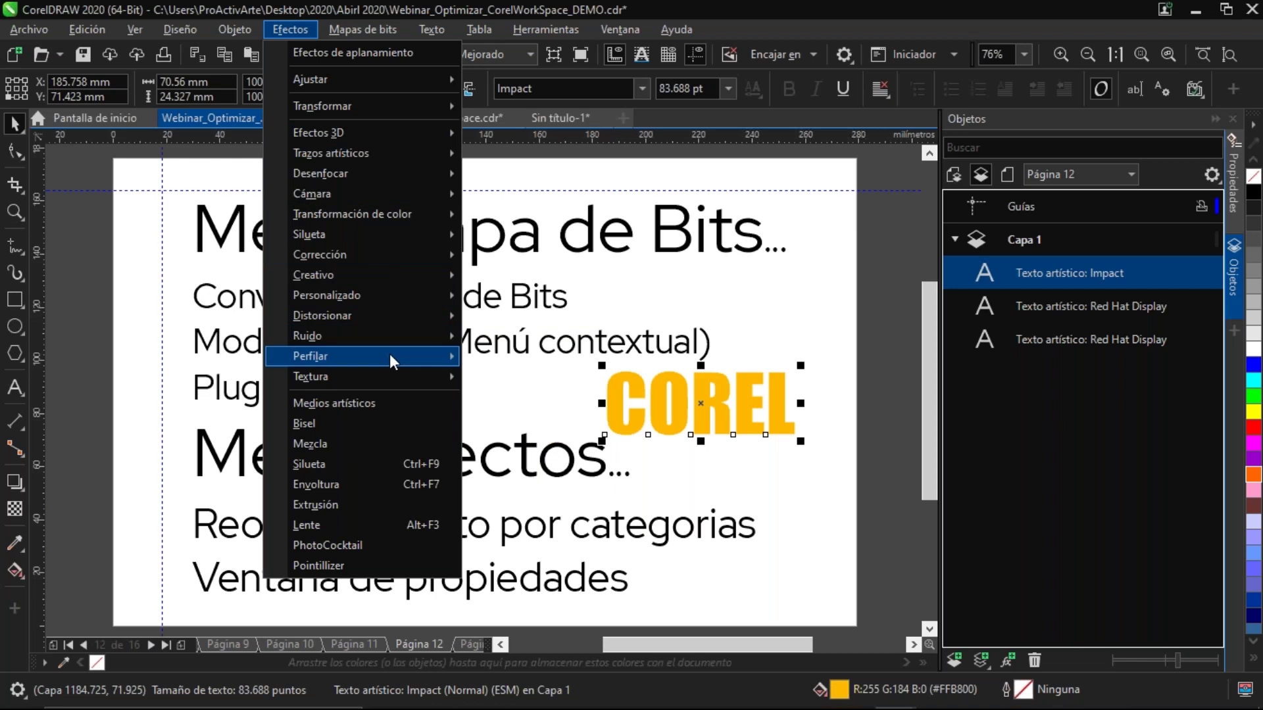
mouse_move(390, 356)
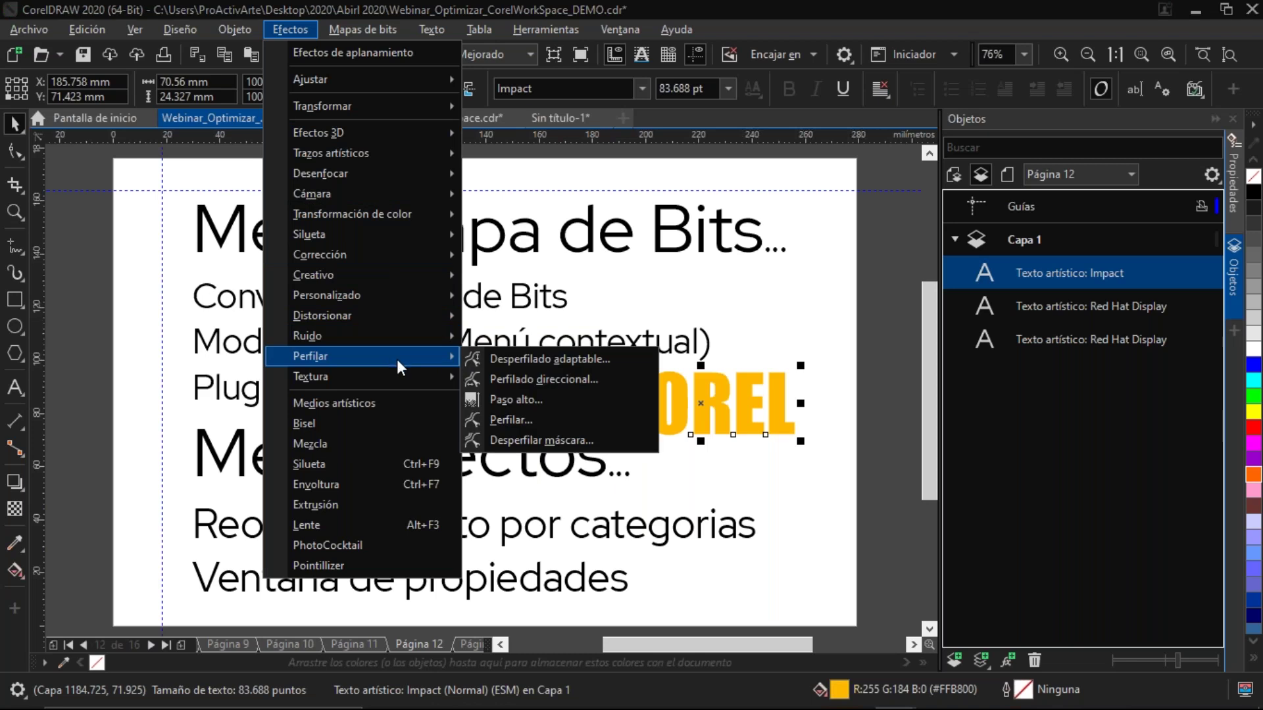
Apply the Plástico texture effect to the COREL text with Resalte 90, Profundidad 16 and Homogeneidad 81
mouse_move(416, 377)
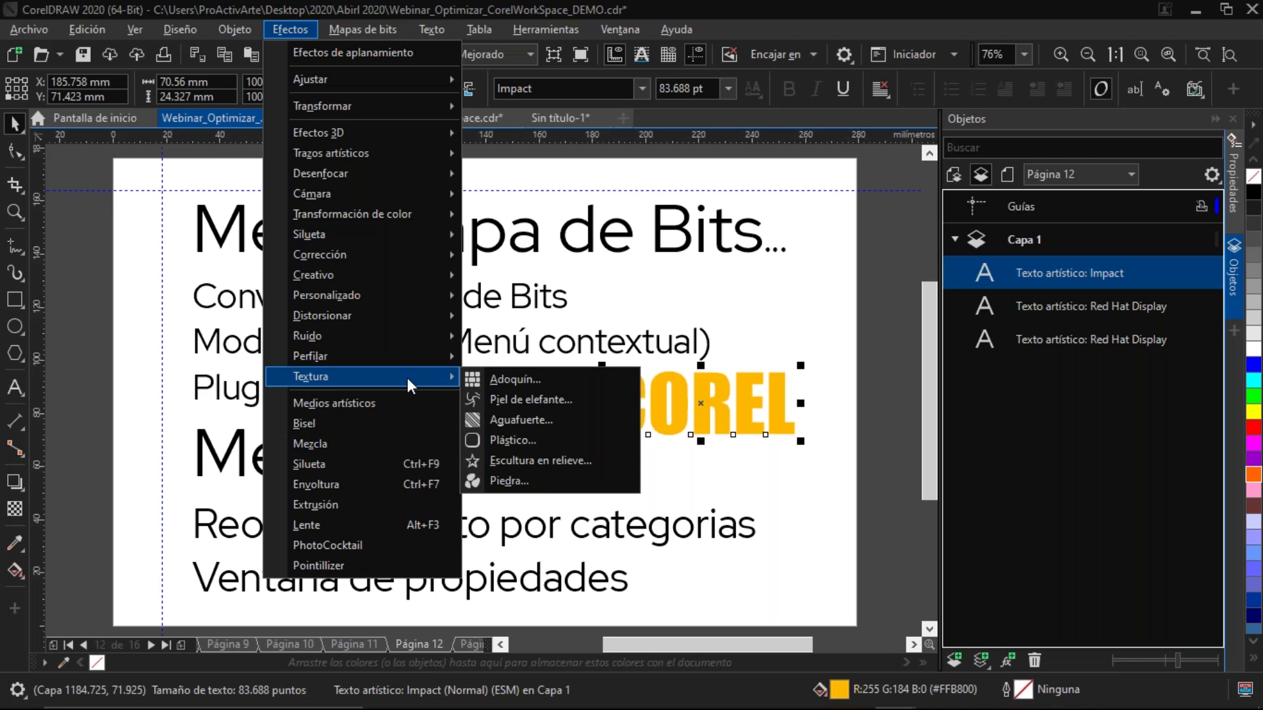
click(515, 440)
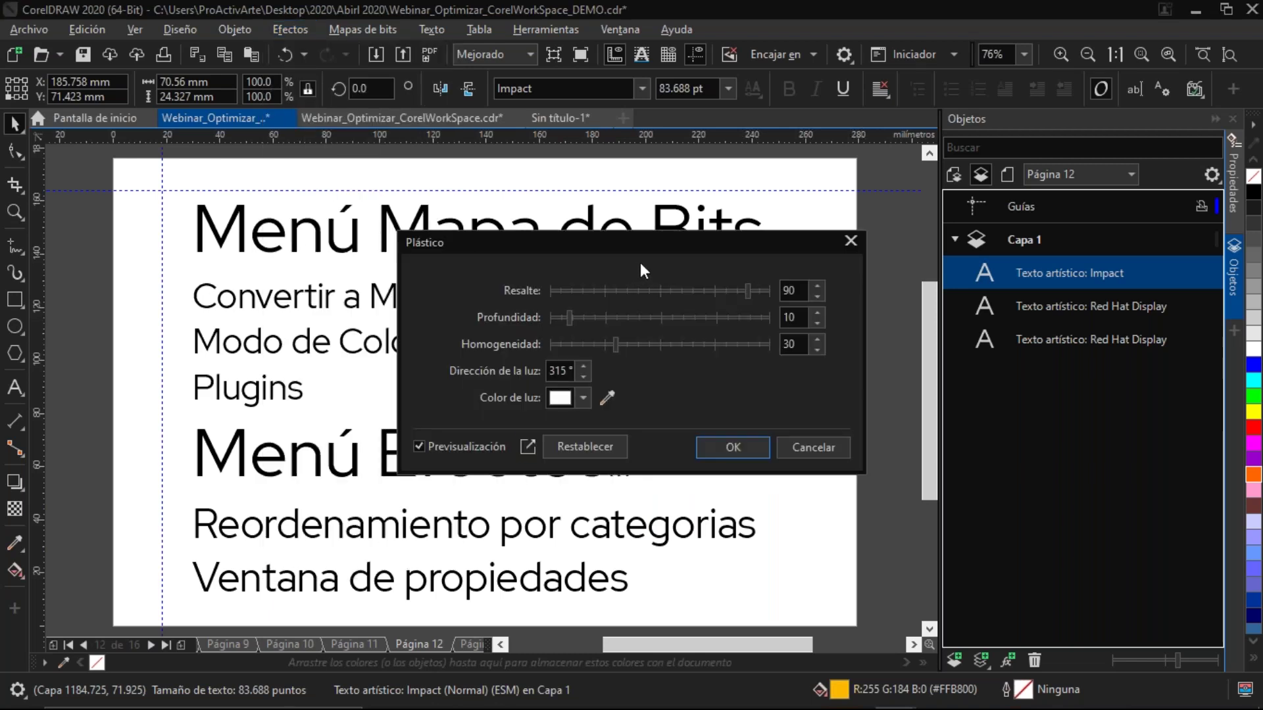
drag(682, 240, 360, 238)
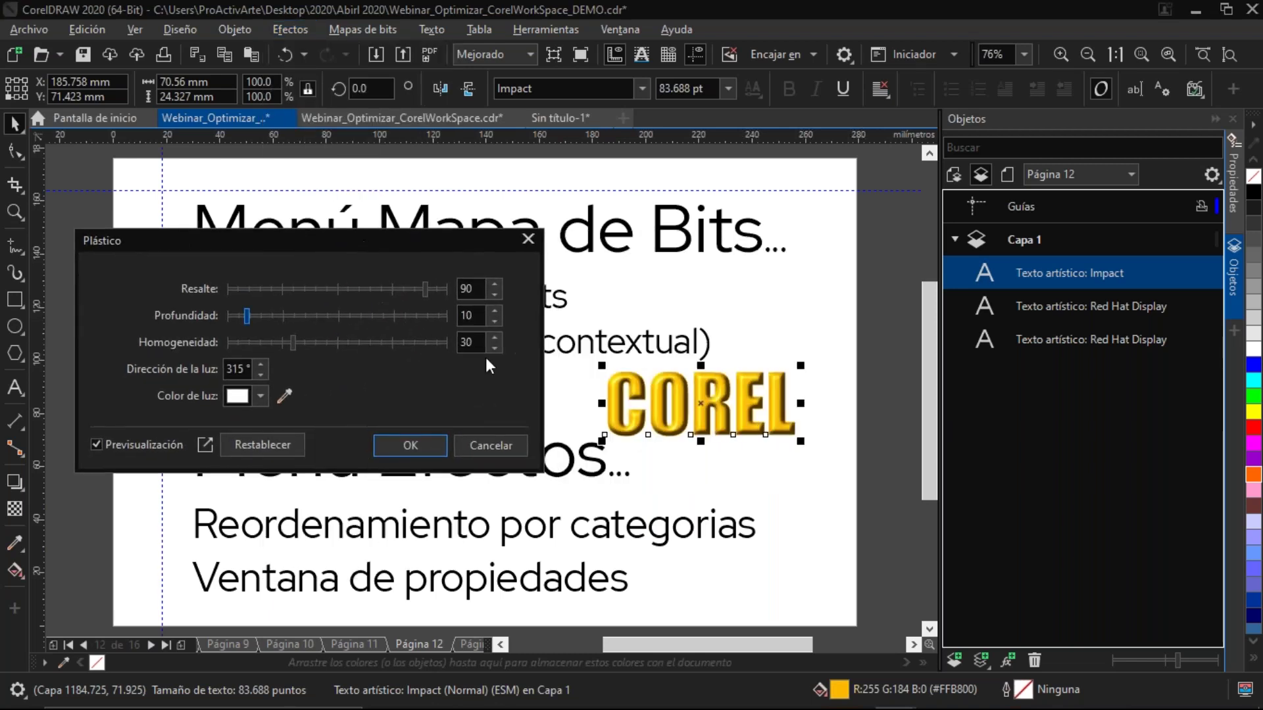
click(336, 342)
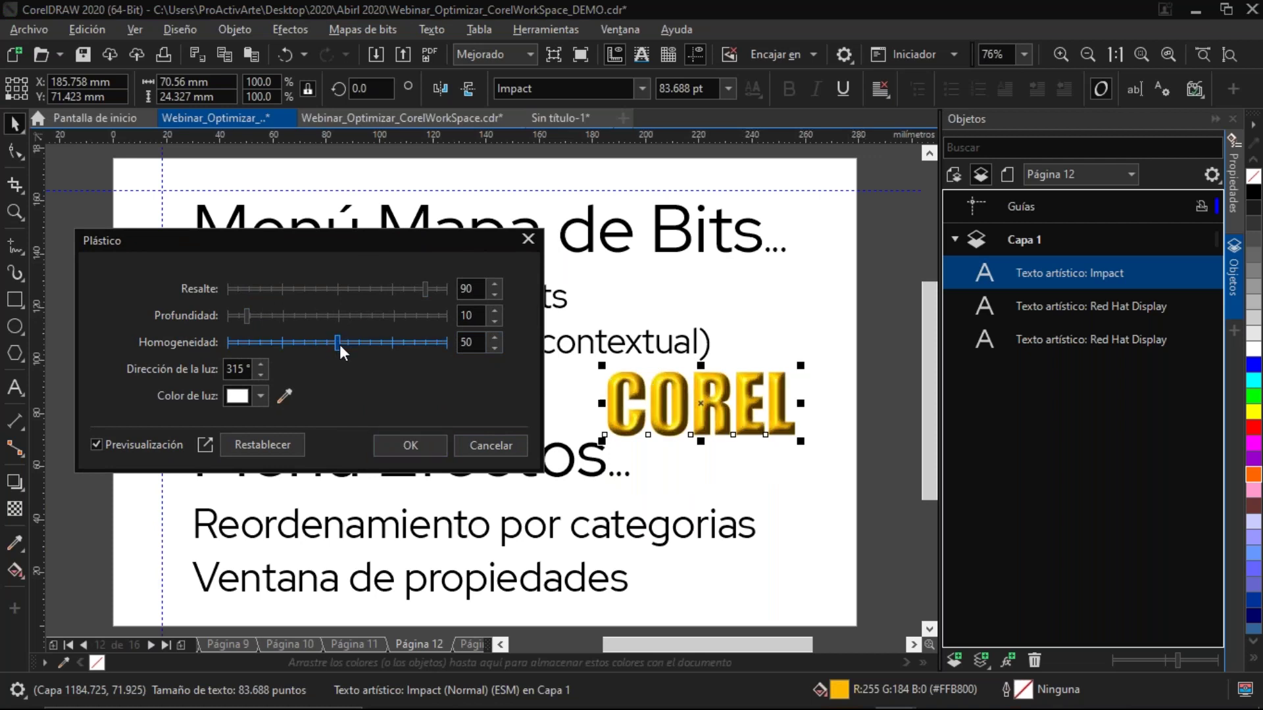
click(376, 345)
click(405, 338)
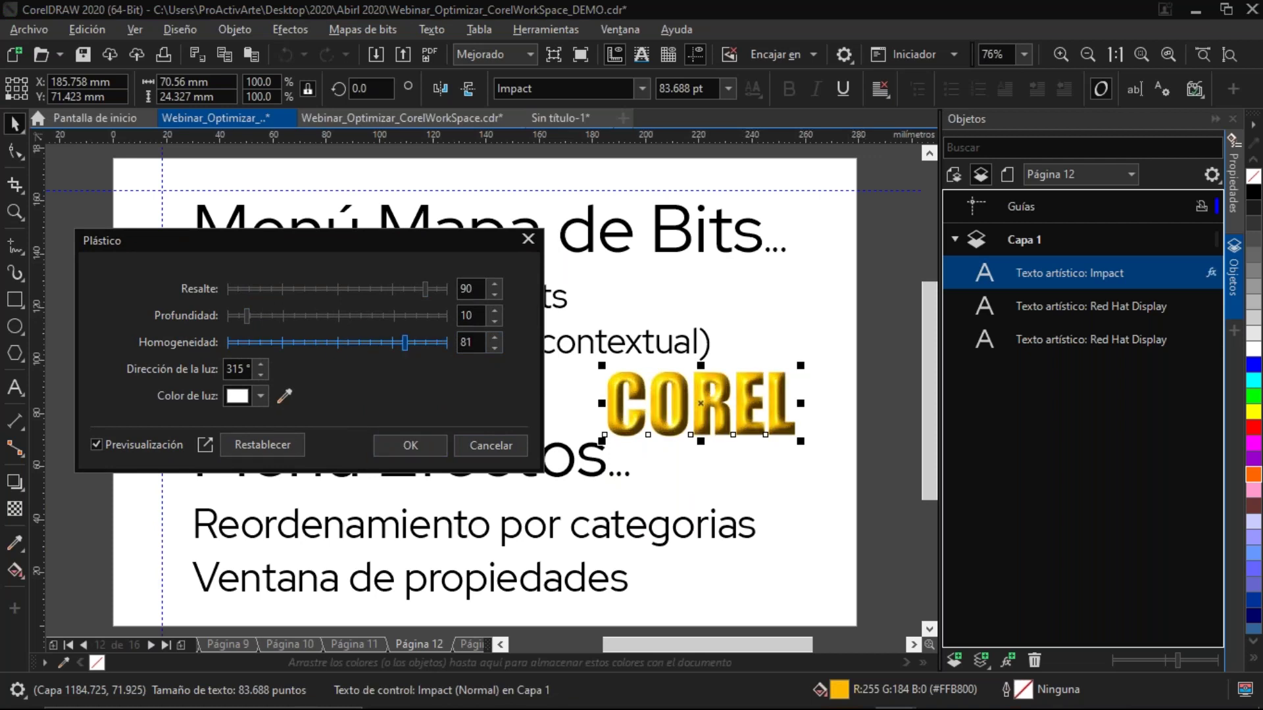
click(236, 315)
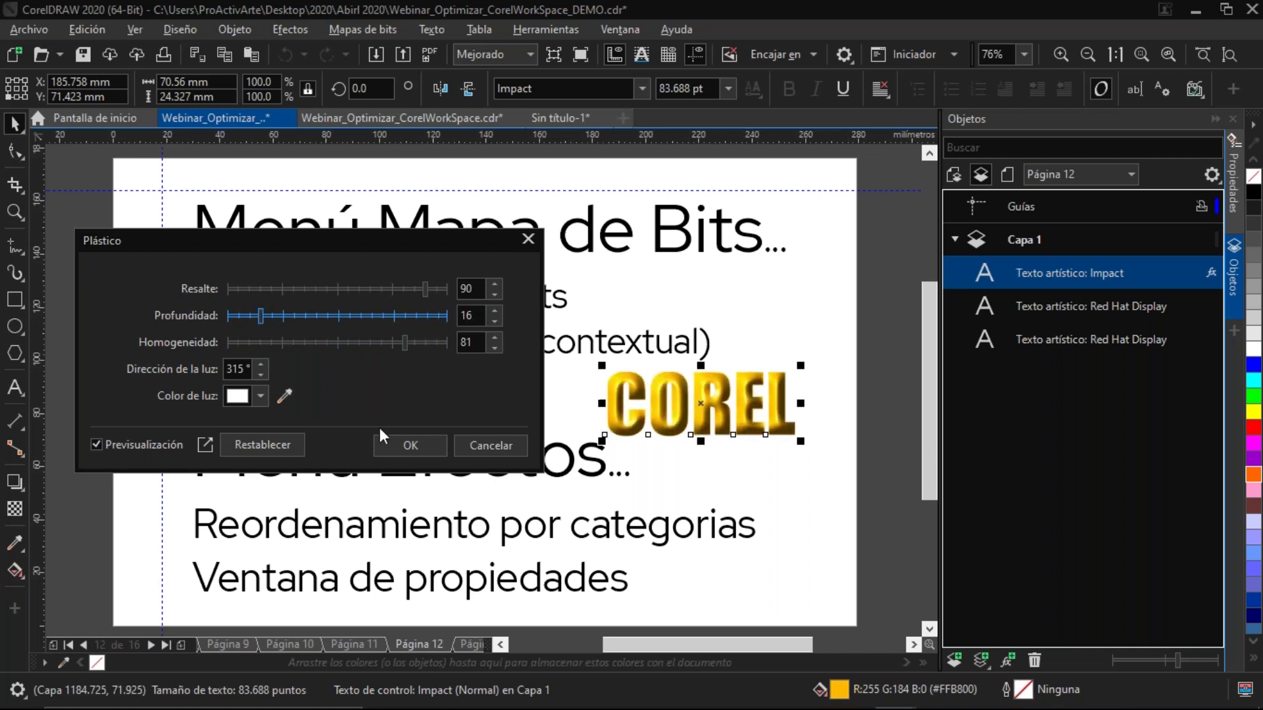
click(415, 444)
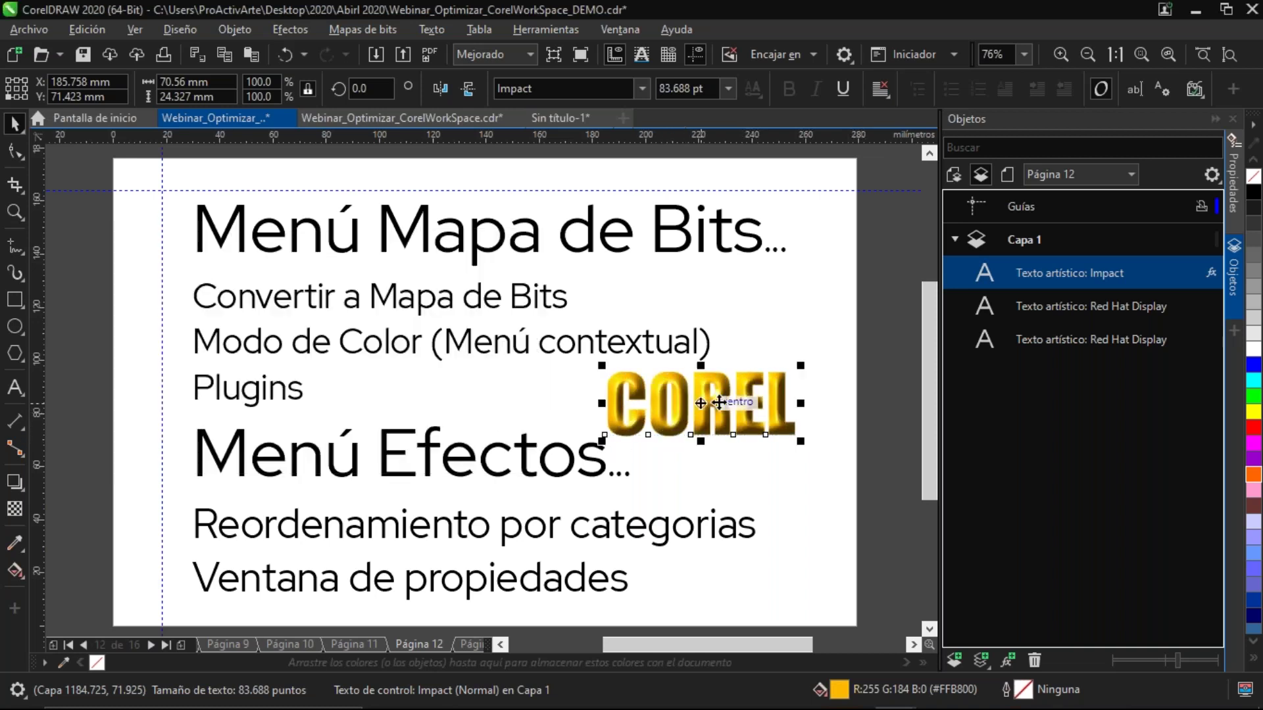
Replace the word COREL with DRAW in the plastic-effect text and shift it slightly up and to the right
click(15, 388)
click(721, 414)
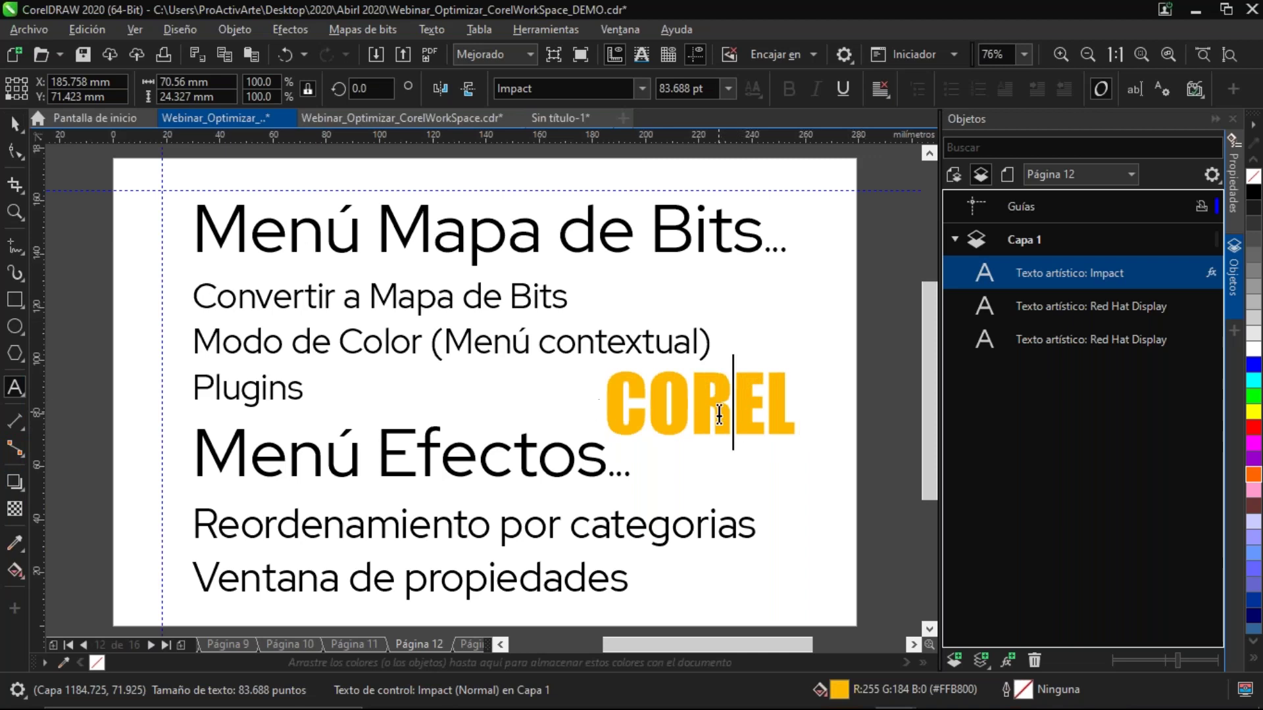
double_click(722, 414)
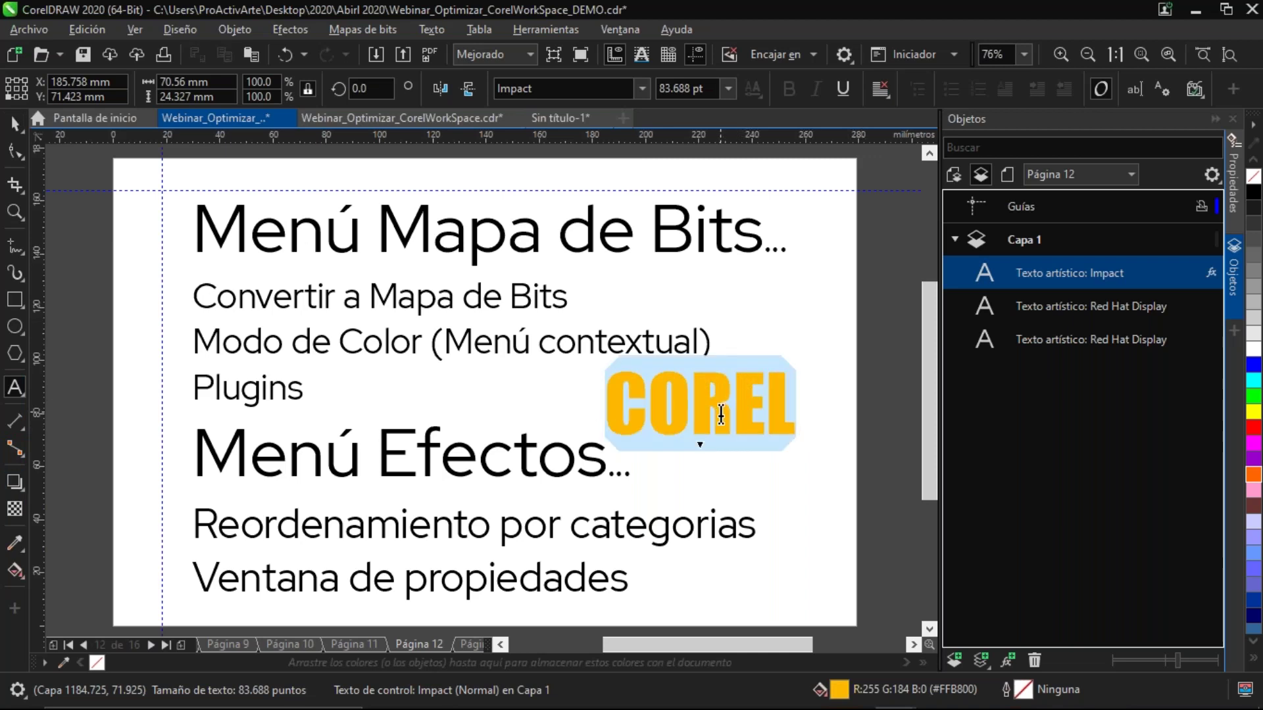
text(DRAW)
key(ctrl+space)
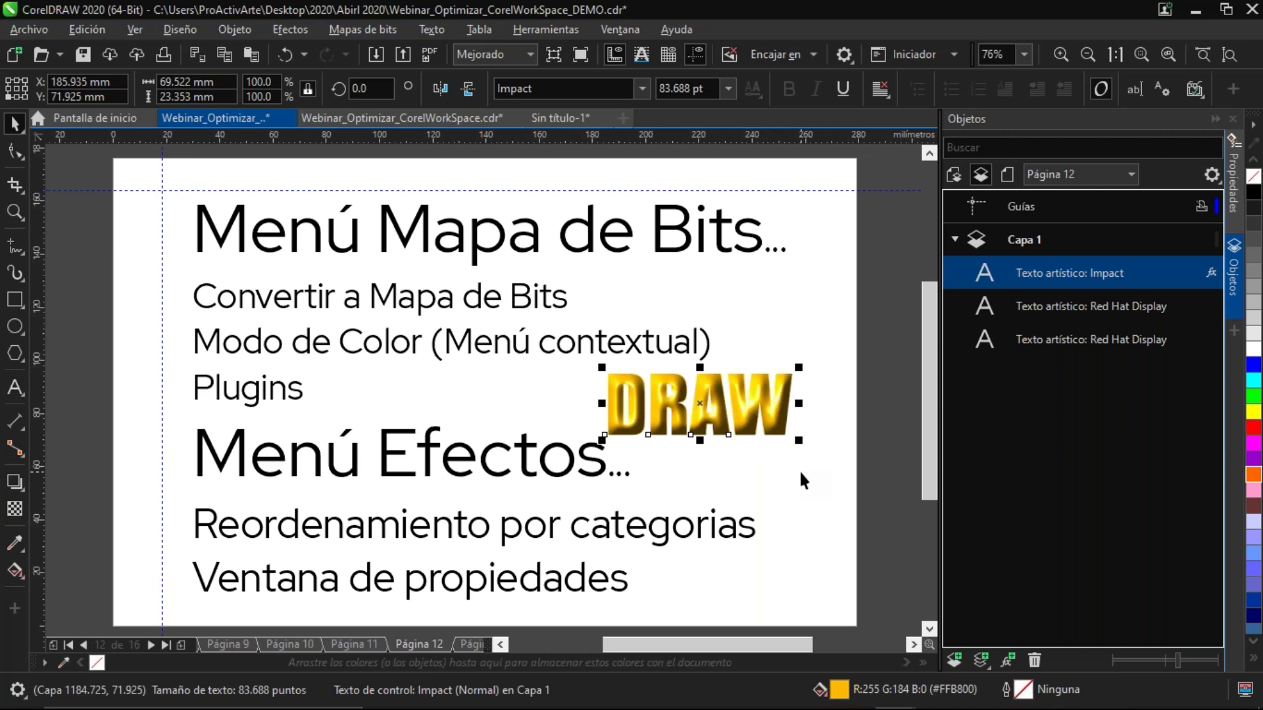
mouse_move(774, 416)
mouse_down()
mouse_move(809, 464)
mouse_move(778, 411)
mouse_up()
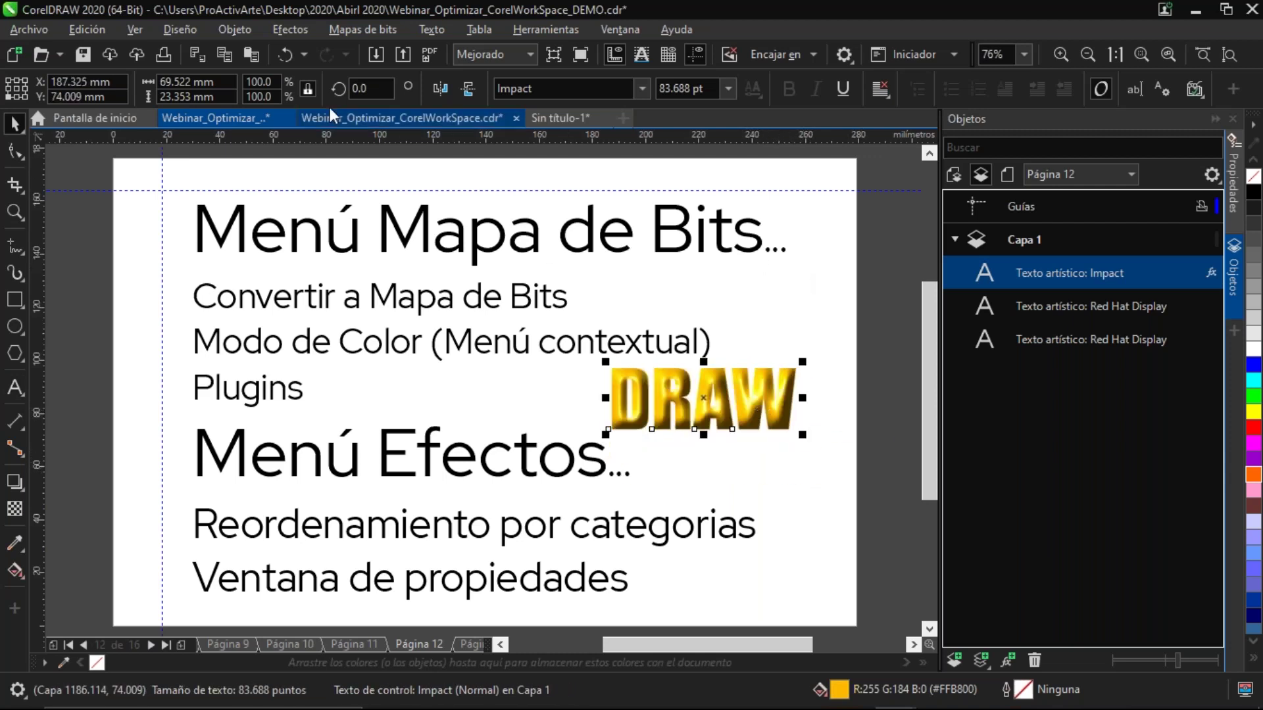
Add Uniforme noise with Nivel 50 and Densidad 50 to the DRAW text and inspect its grain up close
click(290, 29)
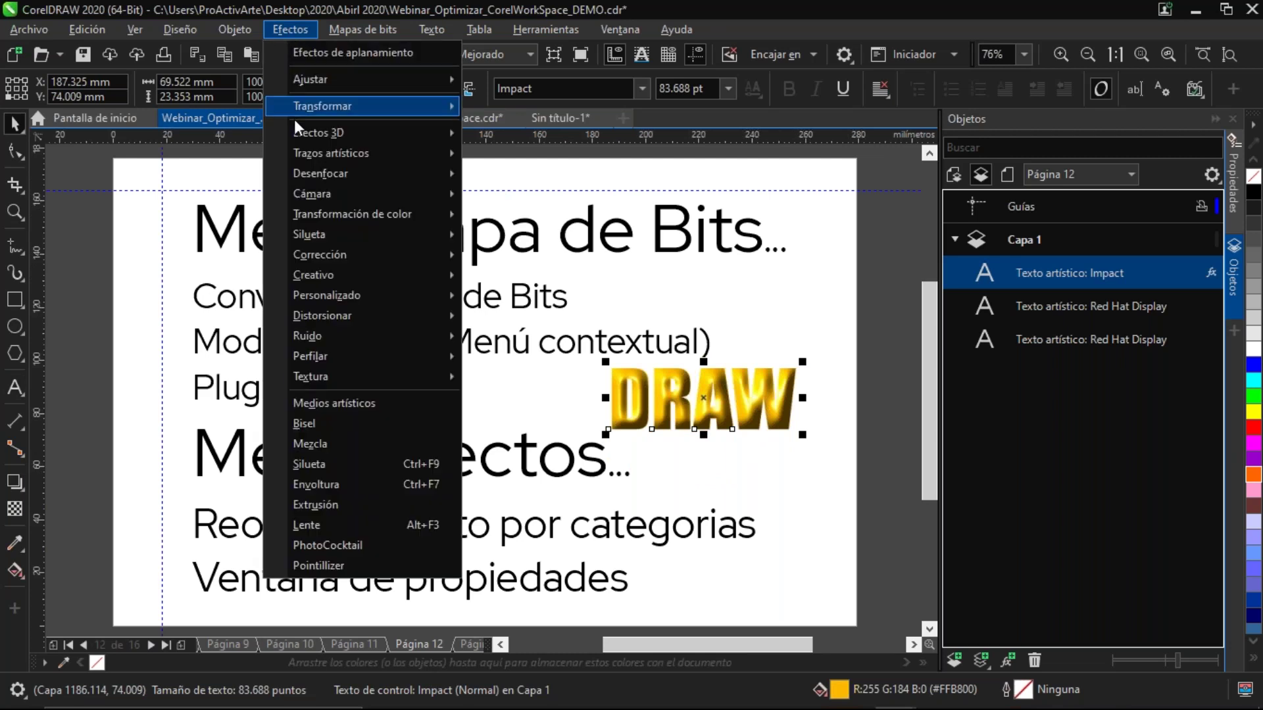
mouse_move(375, 330)
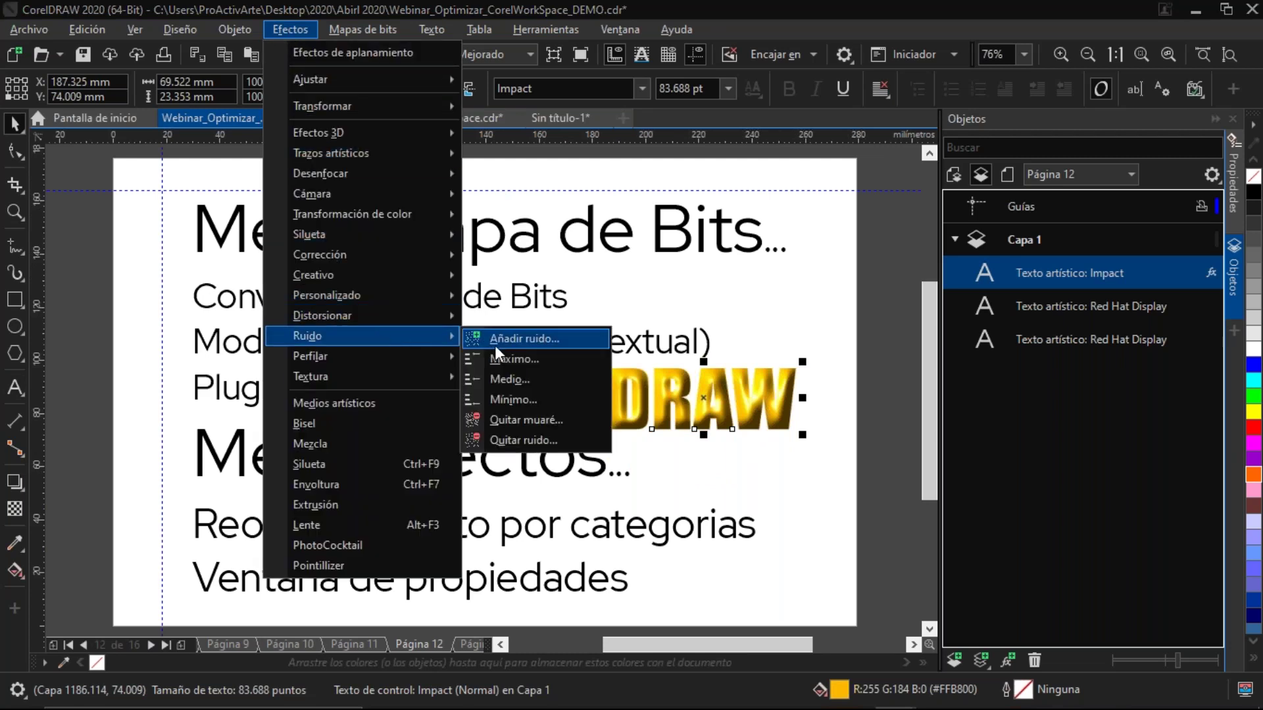
click(539, 338)
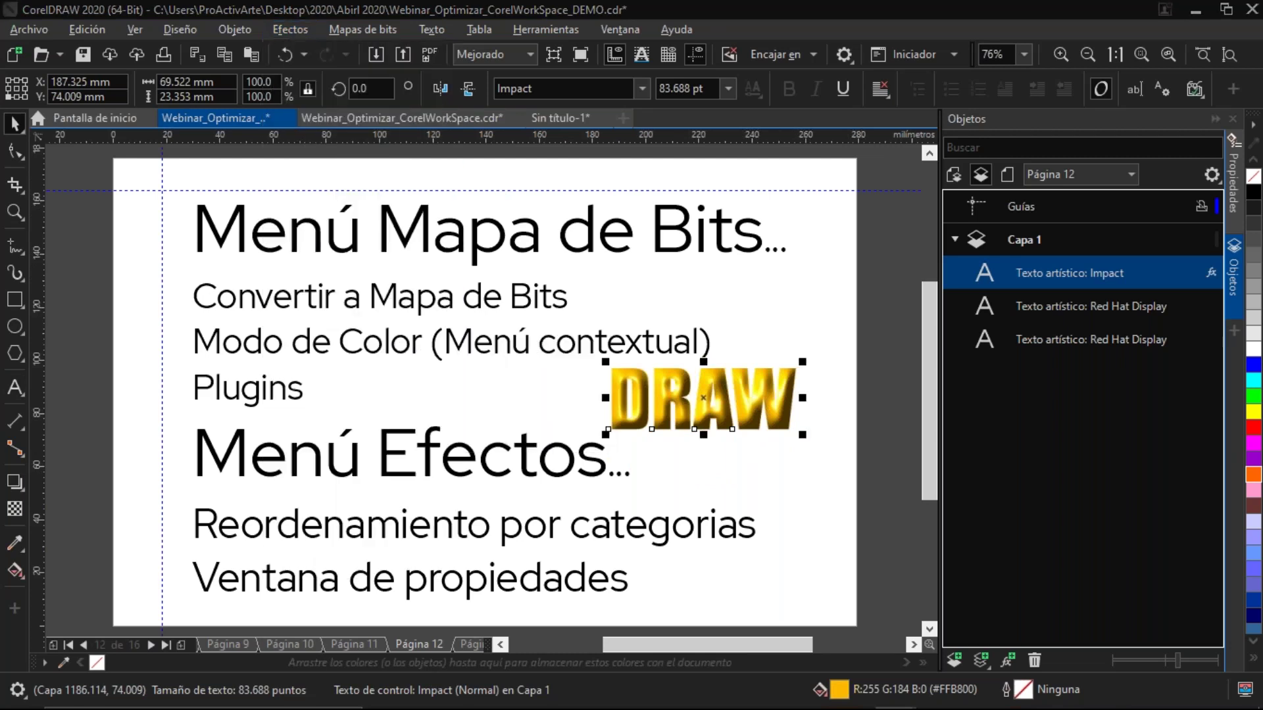
drag(538, 207, 292, 218)
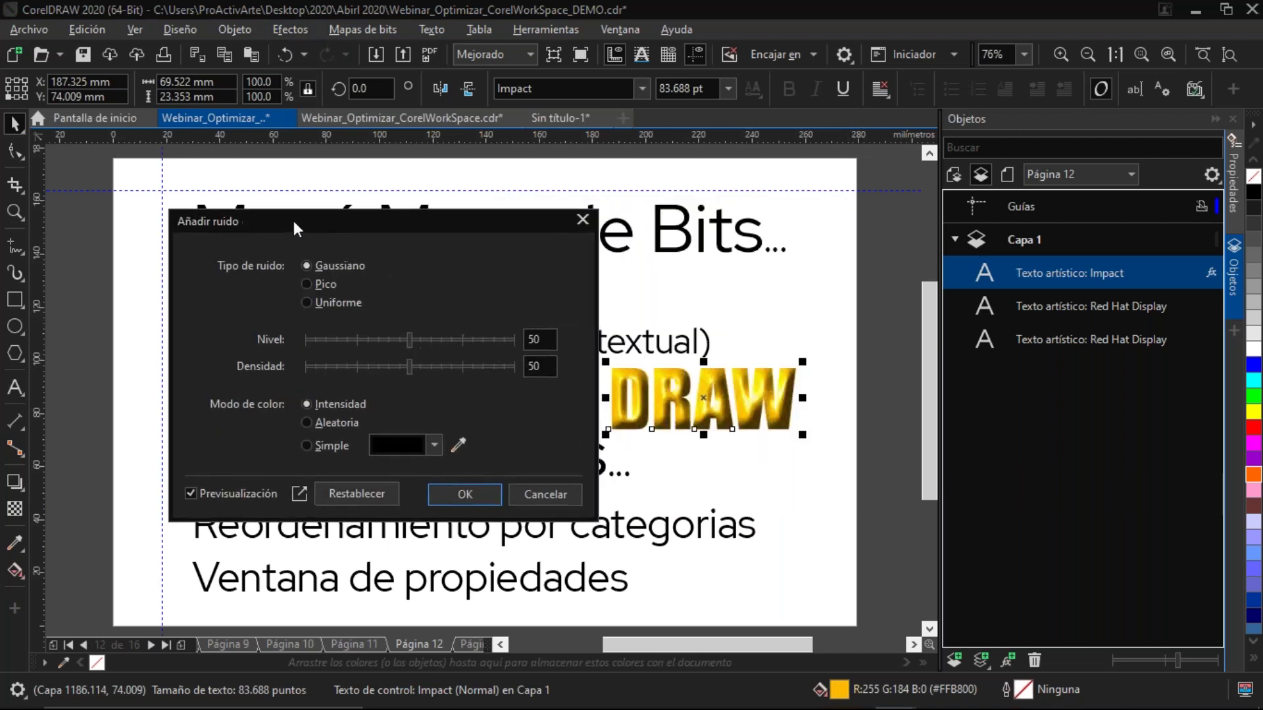
click(315, 301)
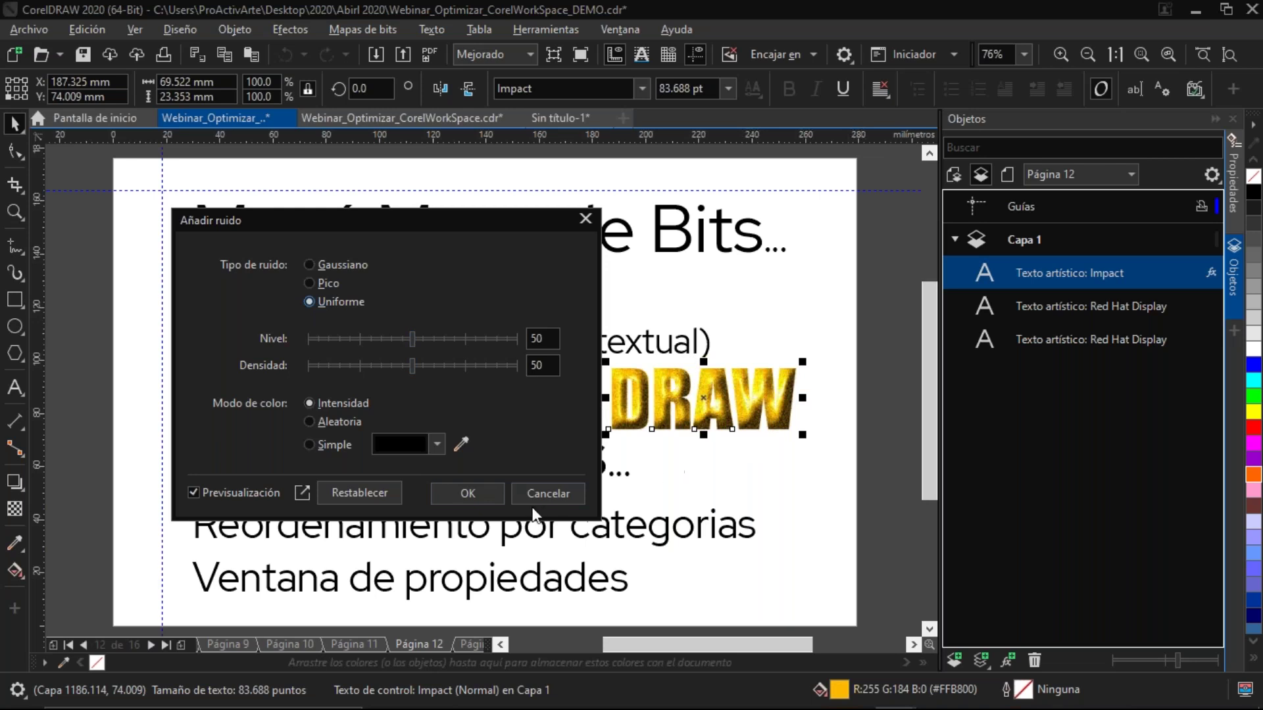
click(468, 492)
key(z)
mouse_move(820, 346)
mouse_down()
mouse_move(651, 419)
mouse_move(559, 479)
mouse_up()
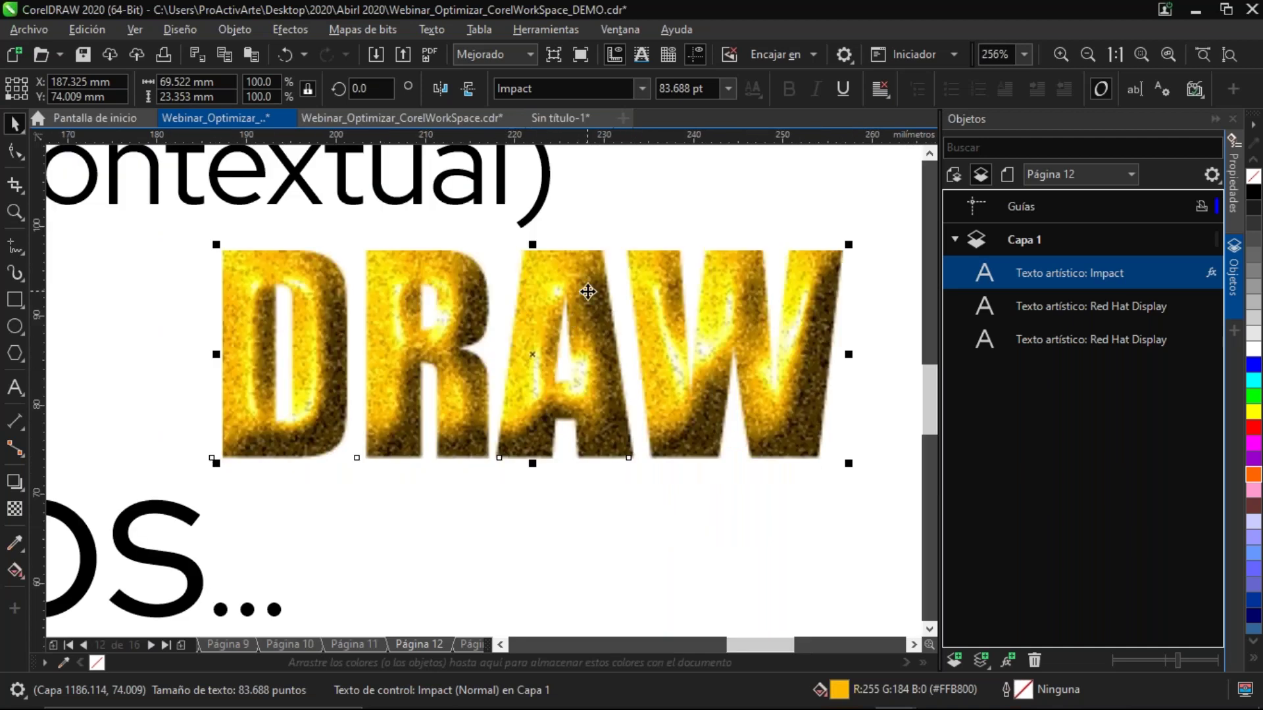
key(F3)
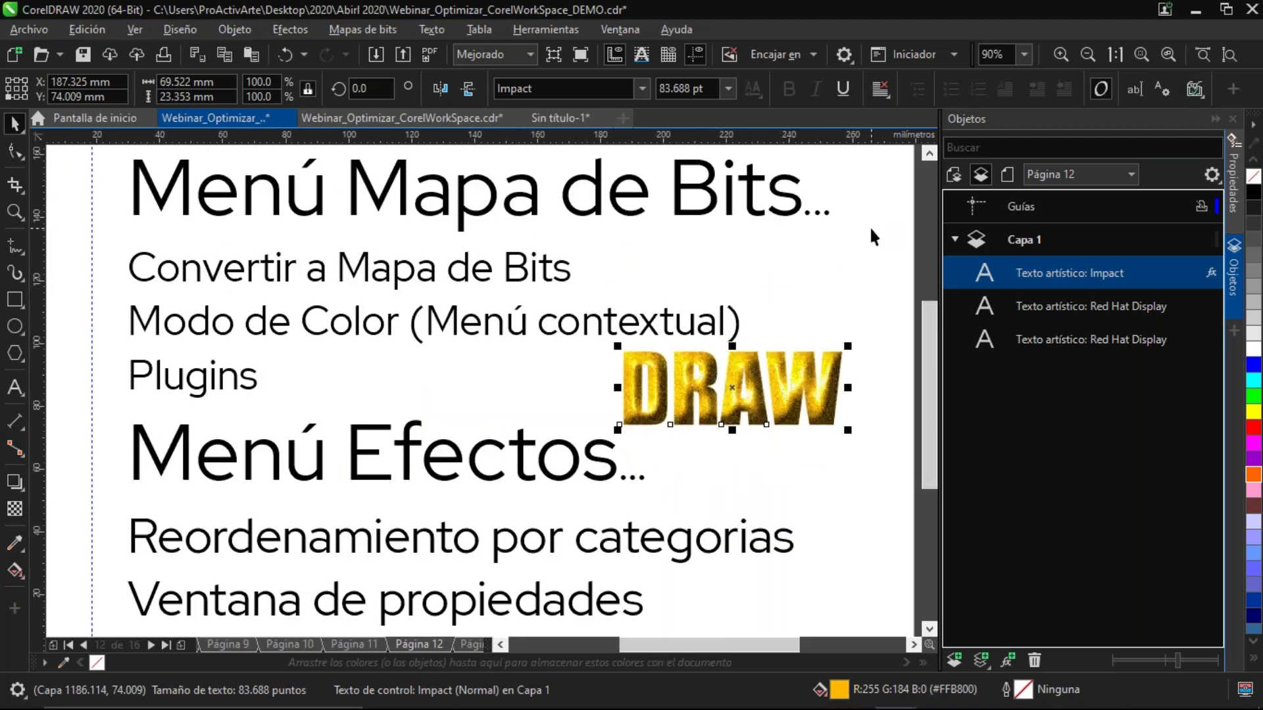
key(shift+F4)
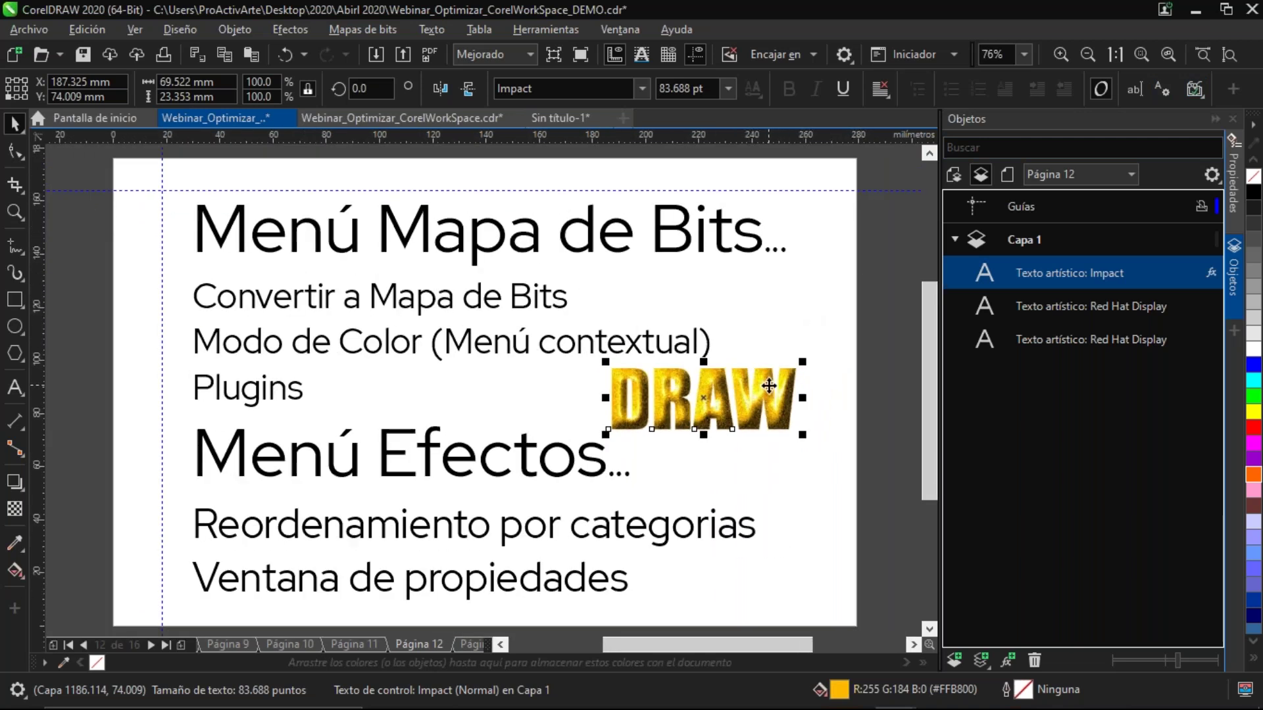
Delete the DRAW text together with its effects, leaving only the Red Hat Display texts
key(Delete)
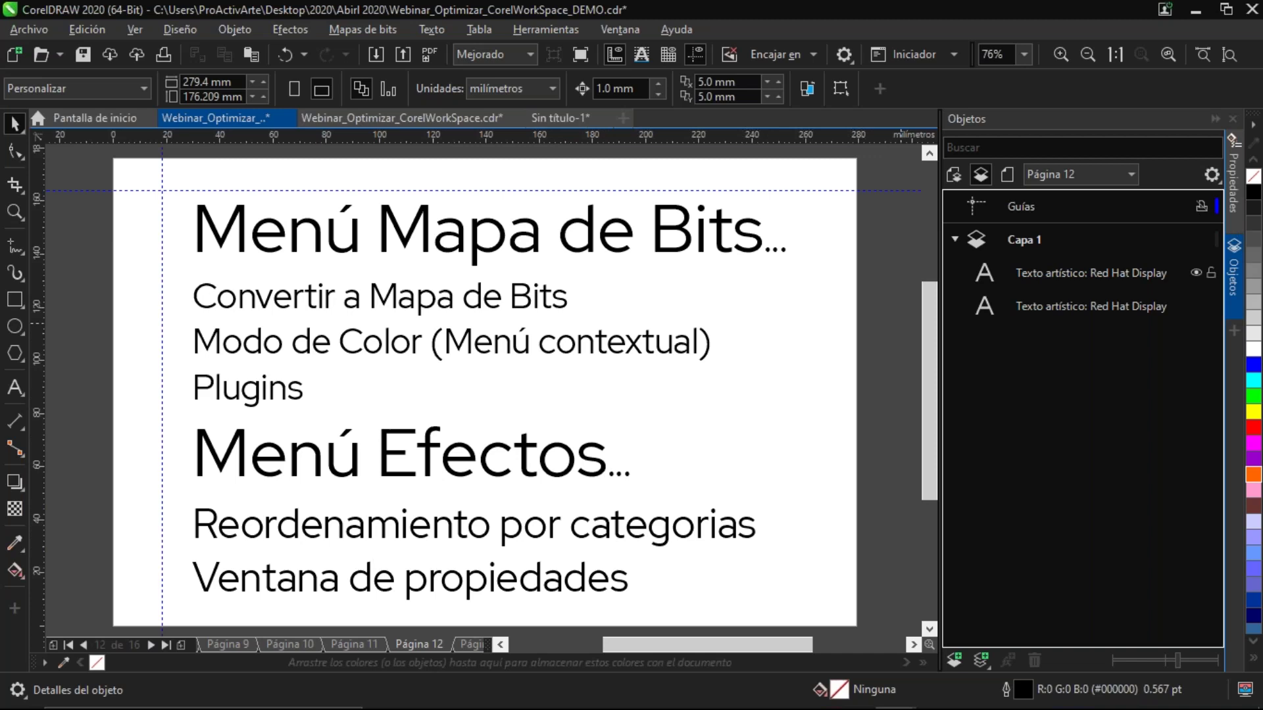
key(ctrl+z)
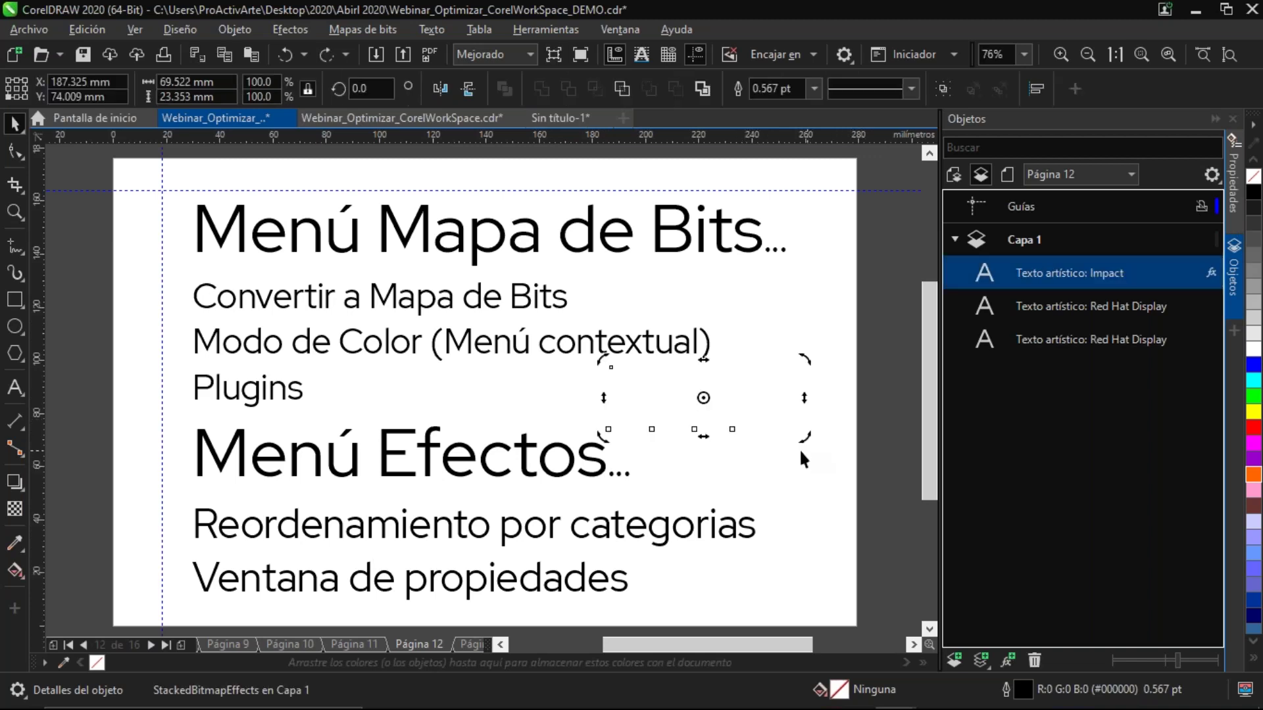
click(786, 463)
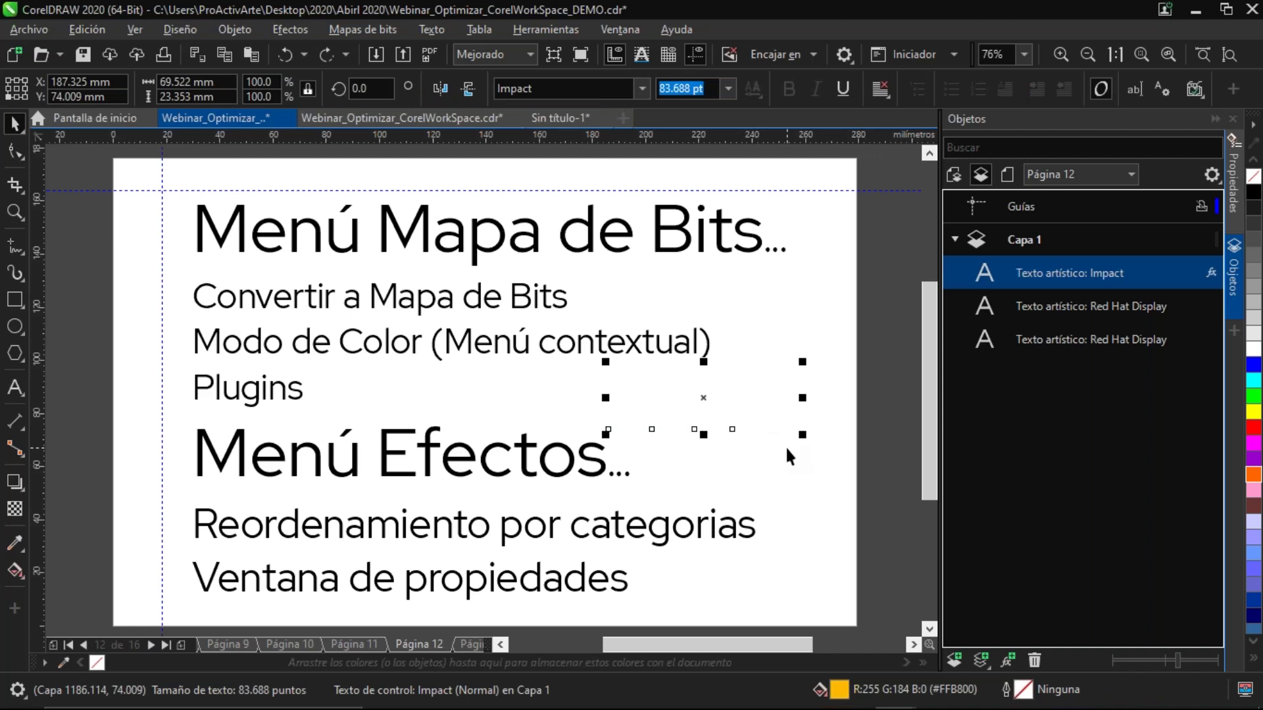
key(Delete)
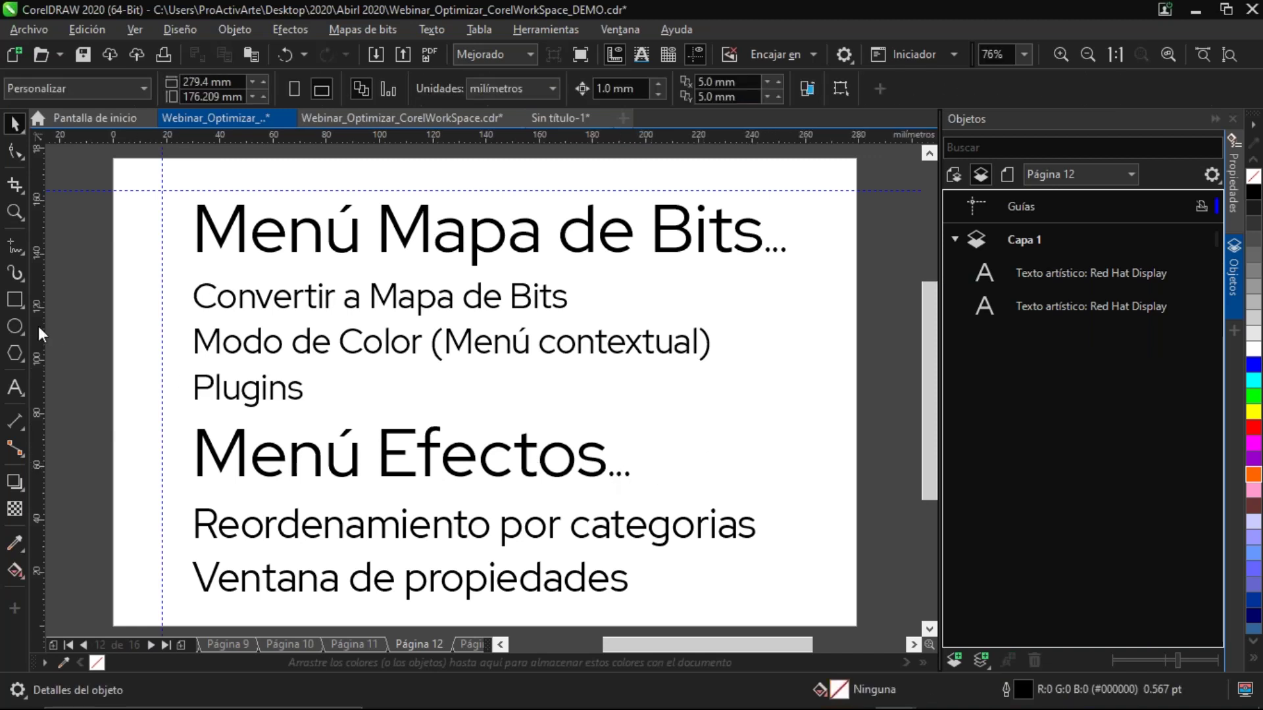
Draw a circle about 40 mm in diameter beside Menú Efectos, fill it with yellow and remove its outline, with its object properties shown
click(15, 326)
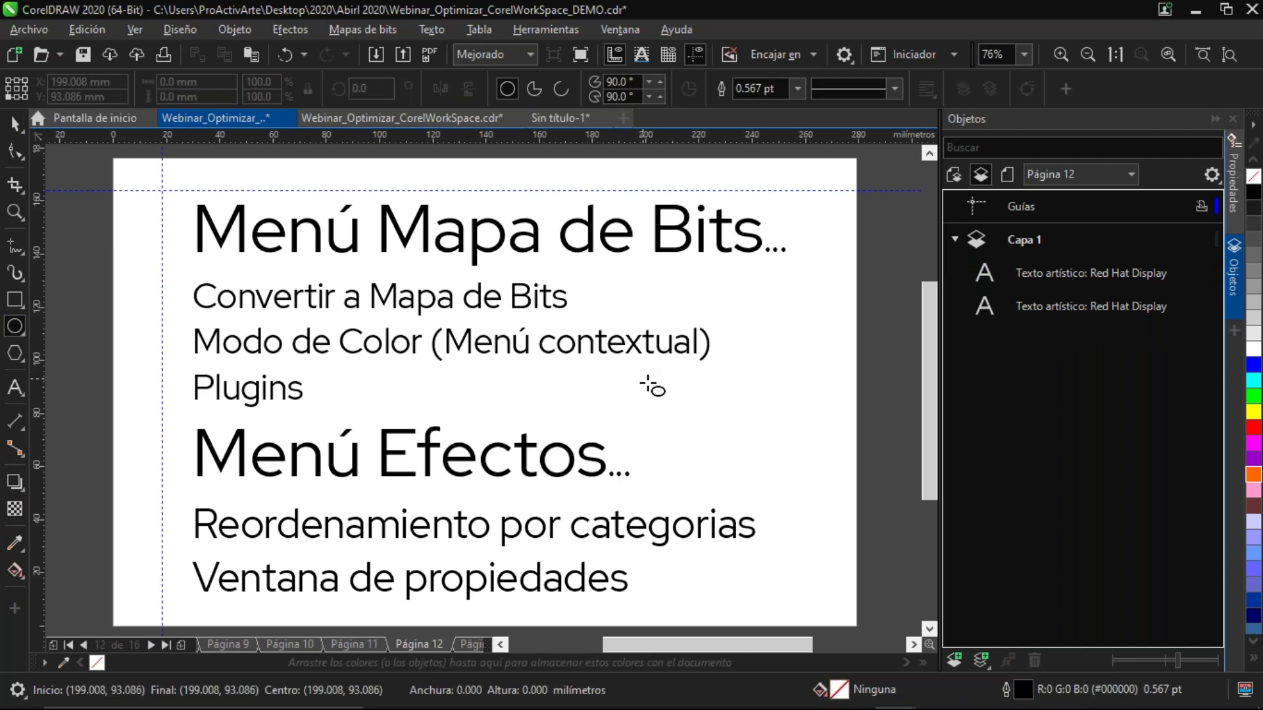
drag(656, 394, 776, 441)
key(space)
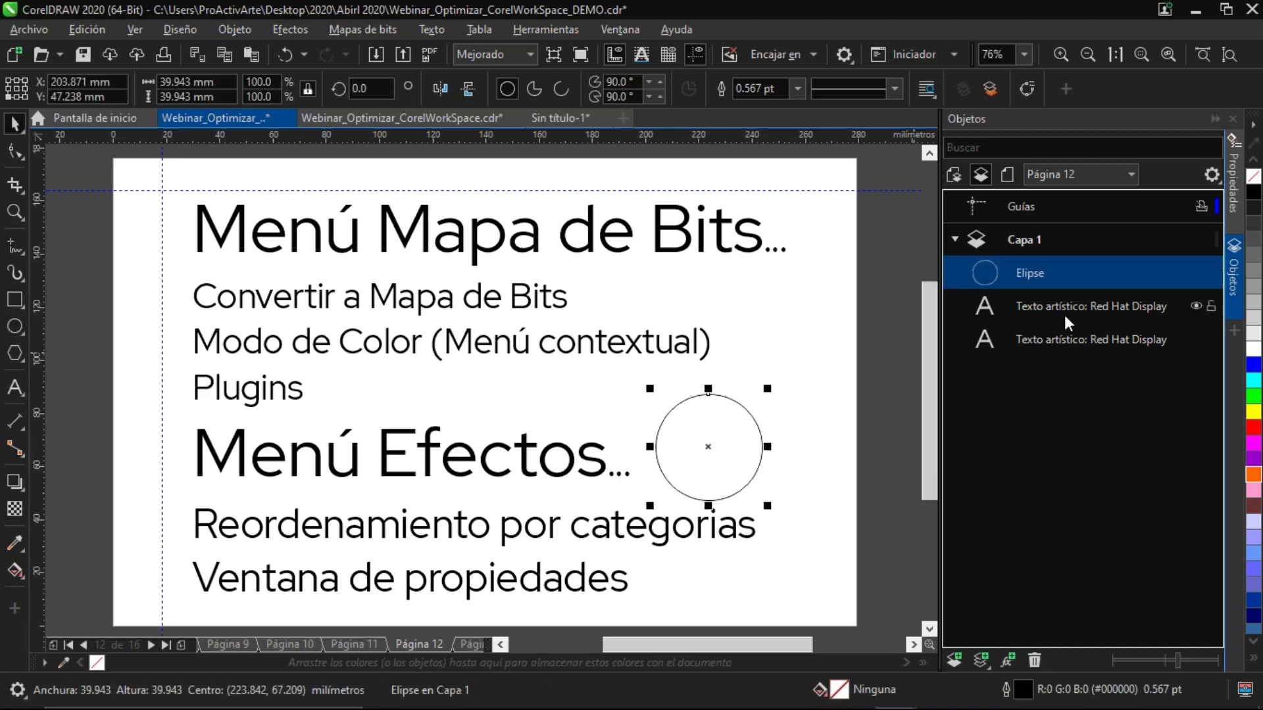
click(1228, 188)
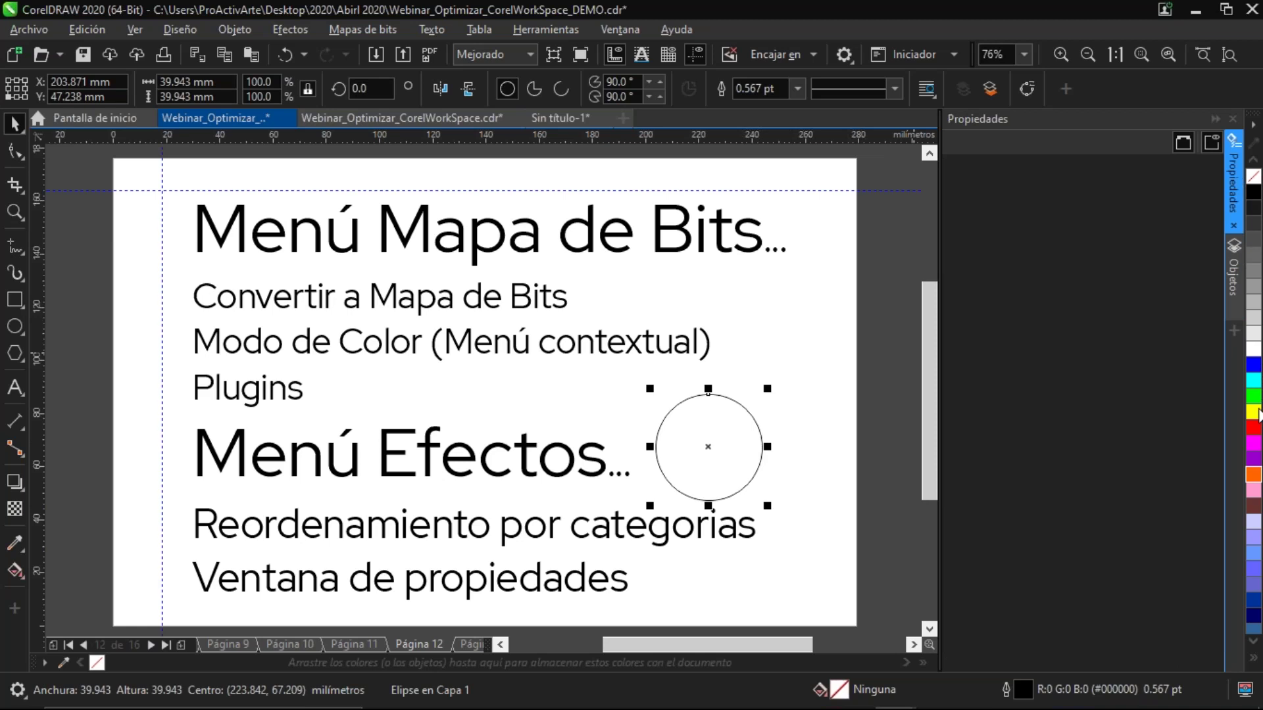
click(1254, 414)
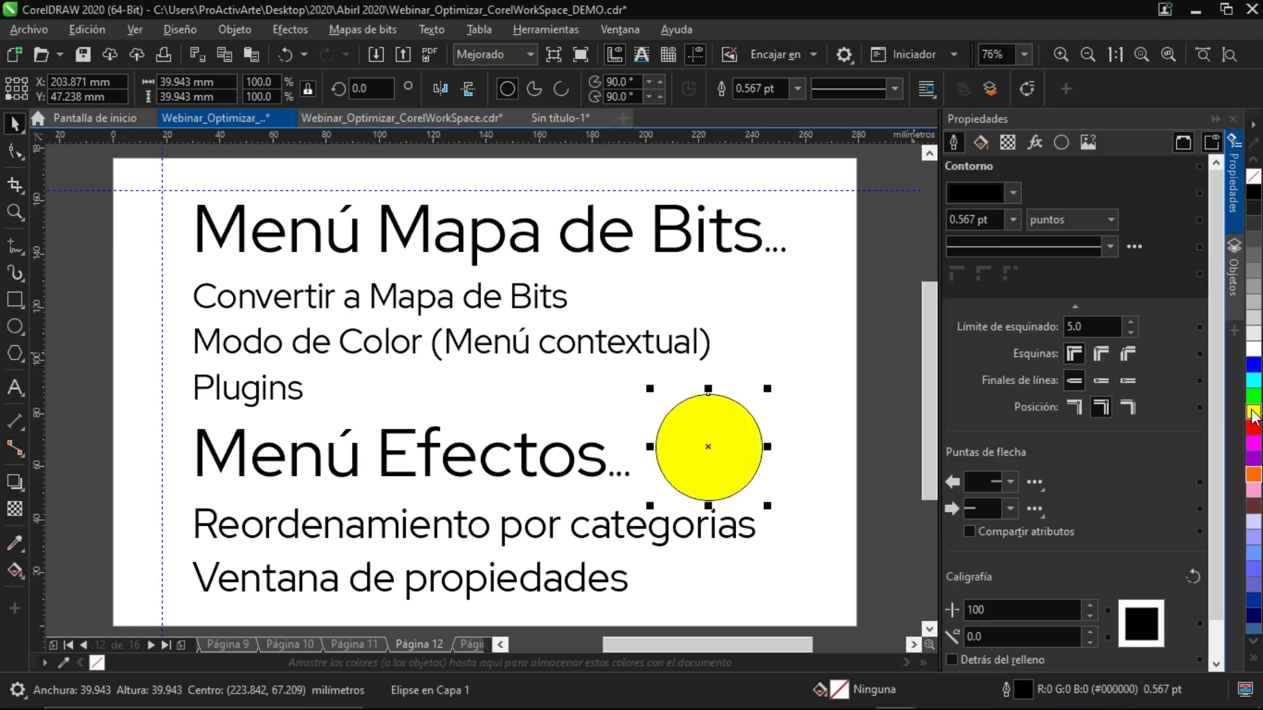
right_click(1254, 176)
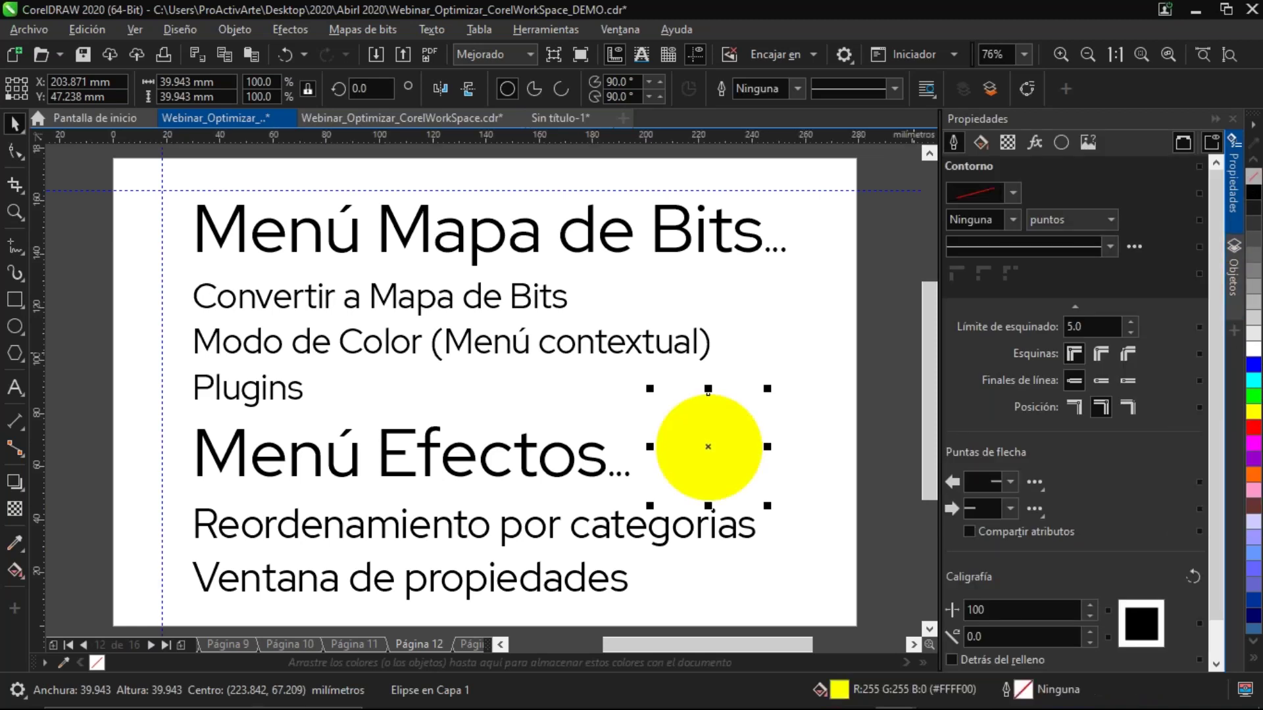
Shift the yellow circle slightly up and to the right and show its bitmap effects properties
drag(716, 437, 727, 418)
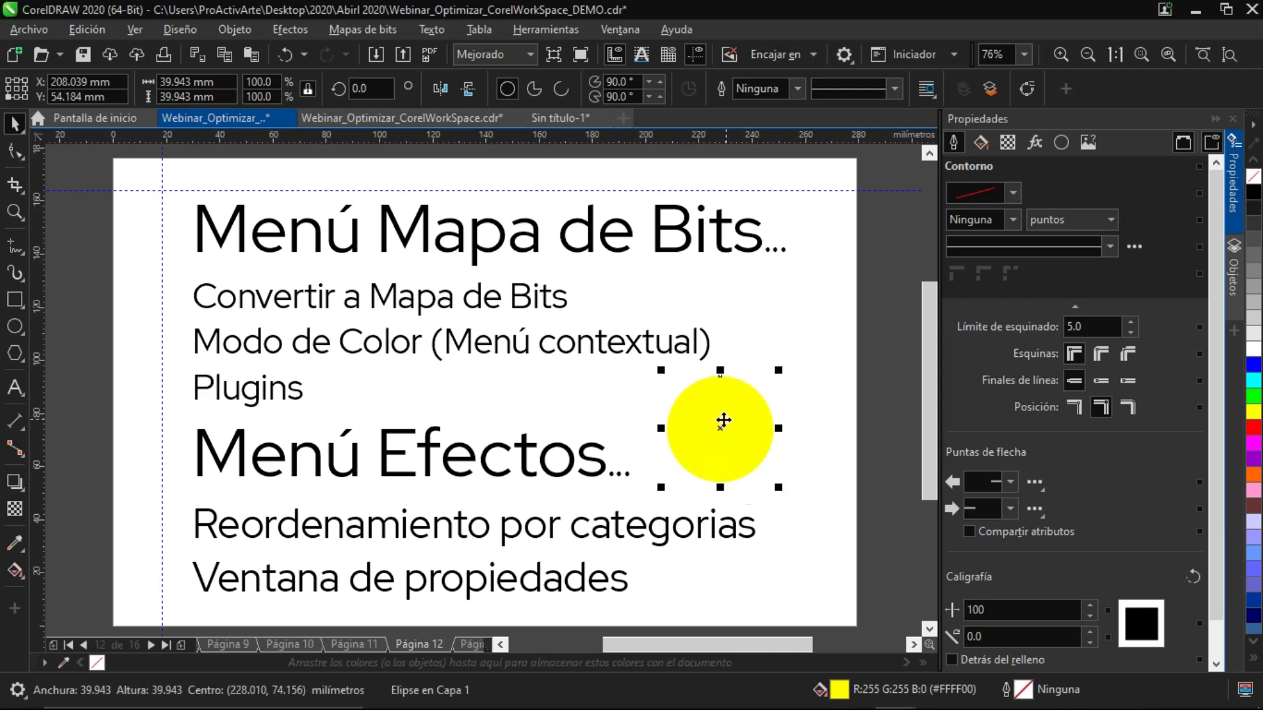
click(623, 342)
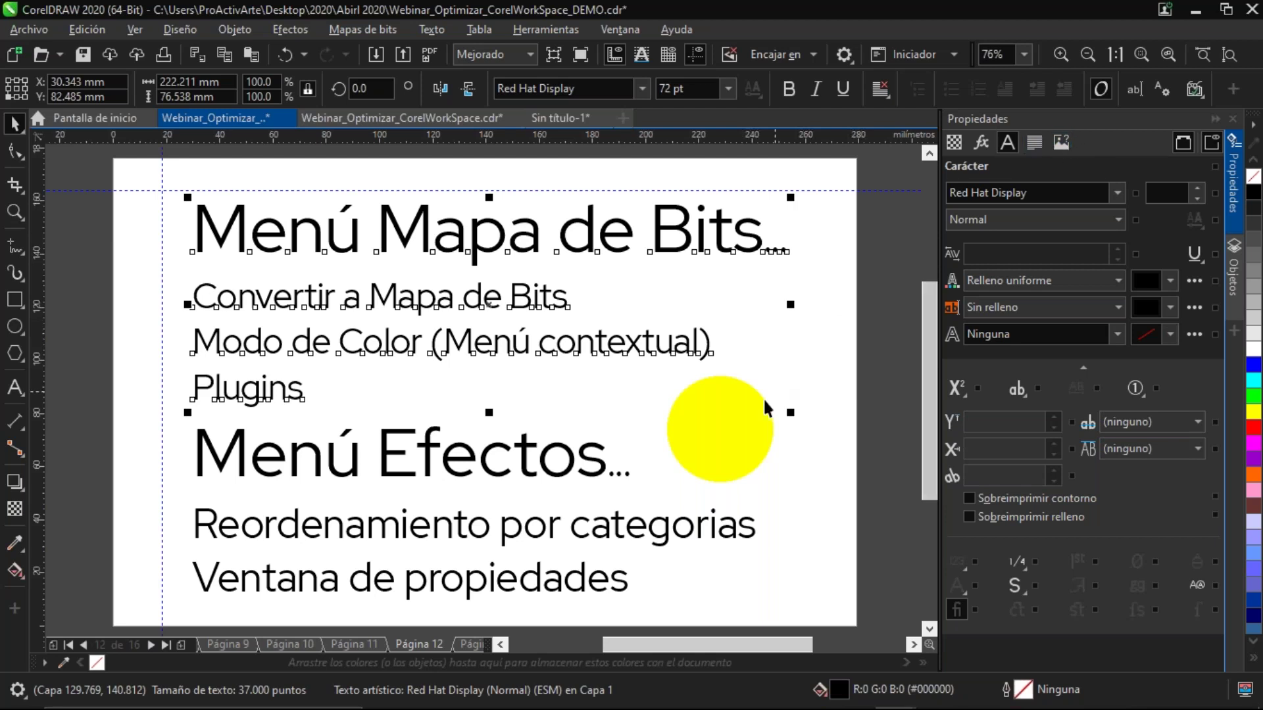
click(737, 413)
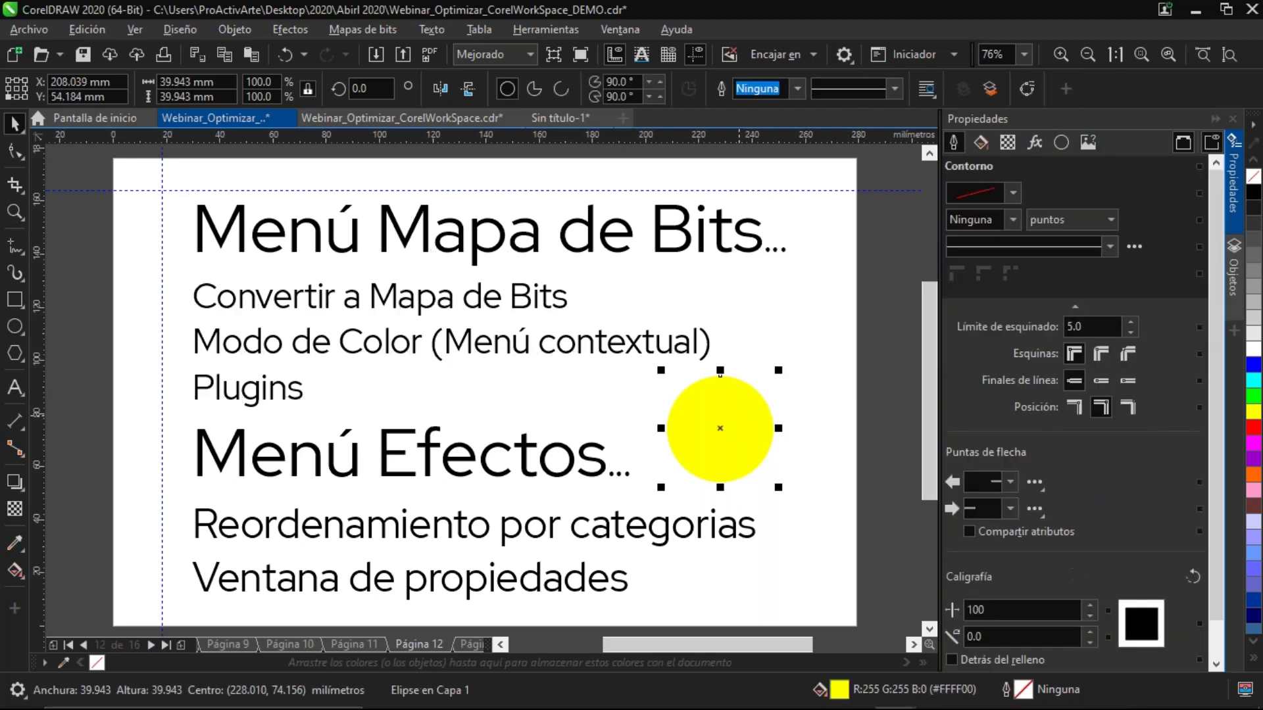
click(1037, 139)
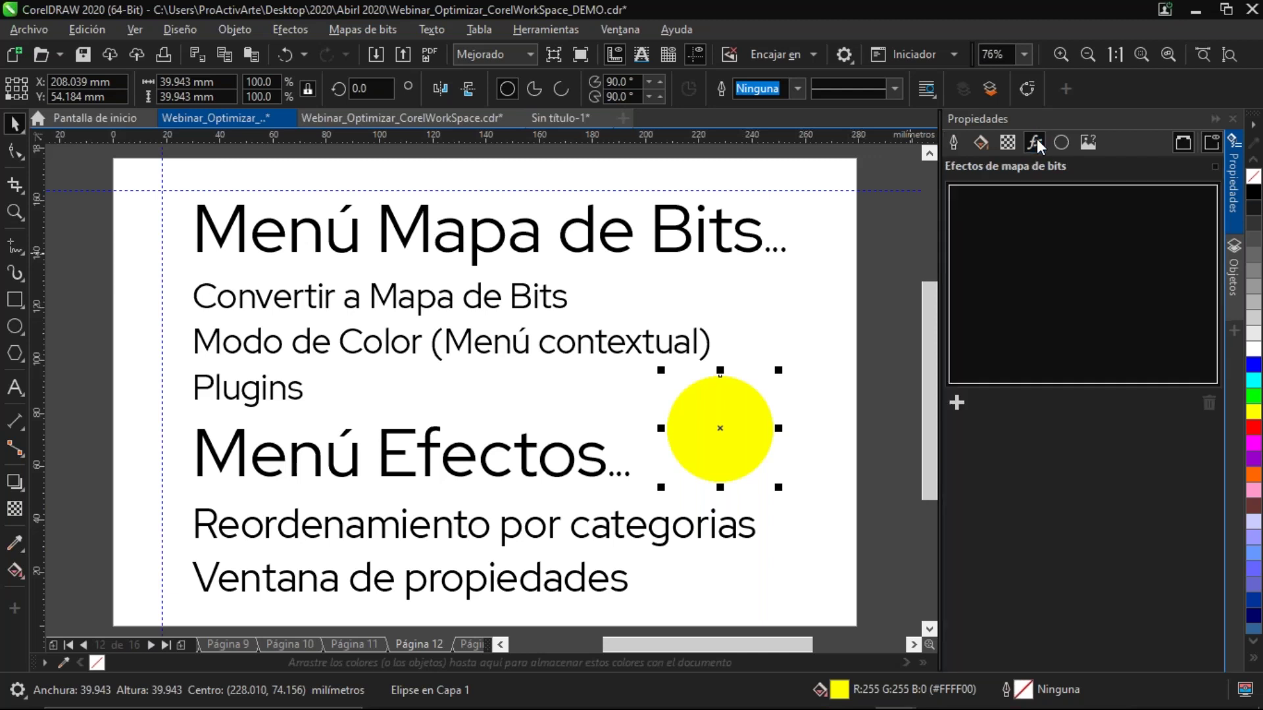
Review the effect categories available for the circle and move the Desenfocar category down between Perfilar and Textura
click(956, 402)
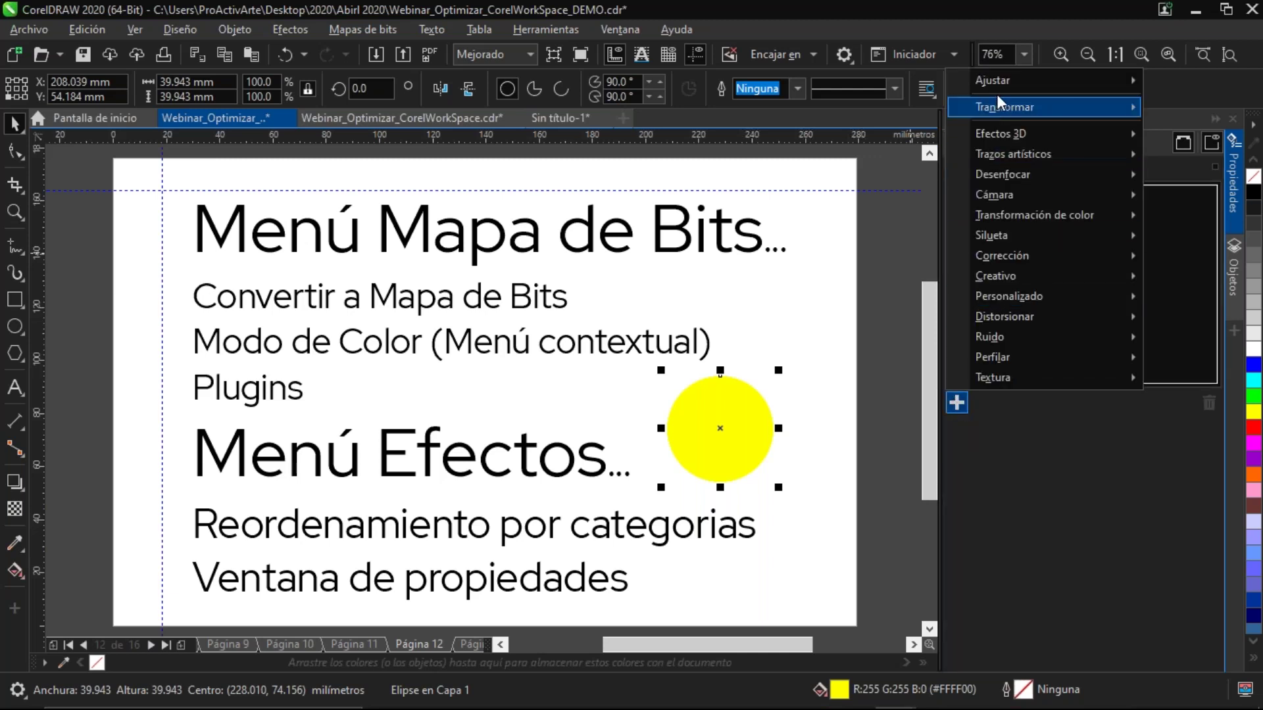
mouse_move(996, 95)
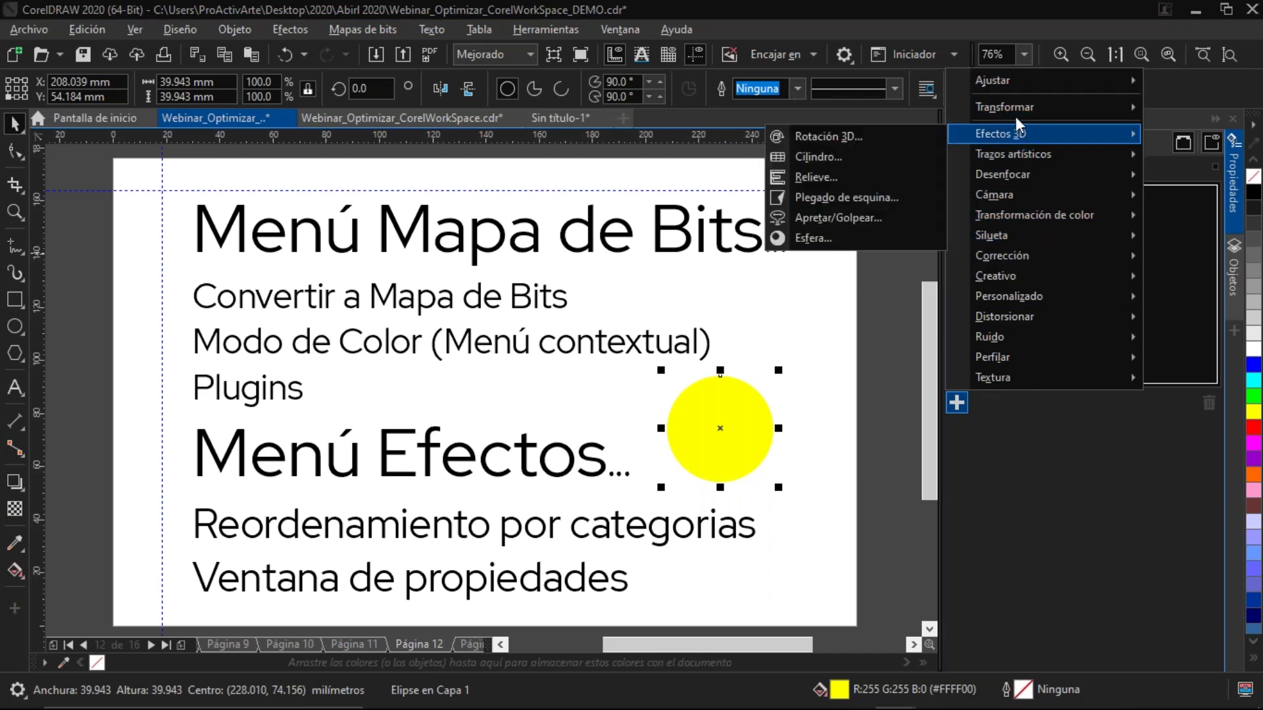
mouse_move(1035, 116)
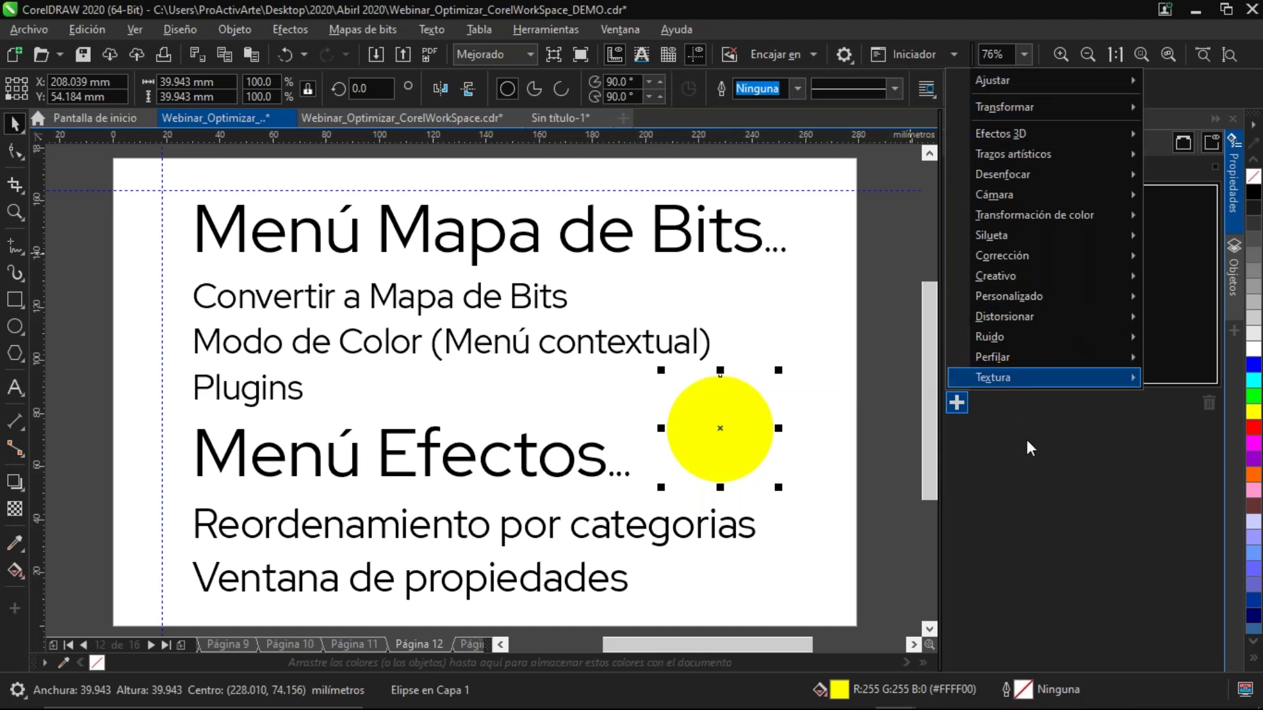
mouse_move(1023, 376)
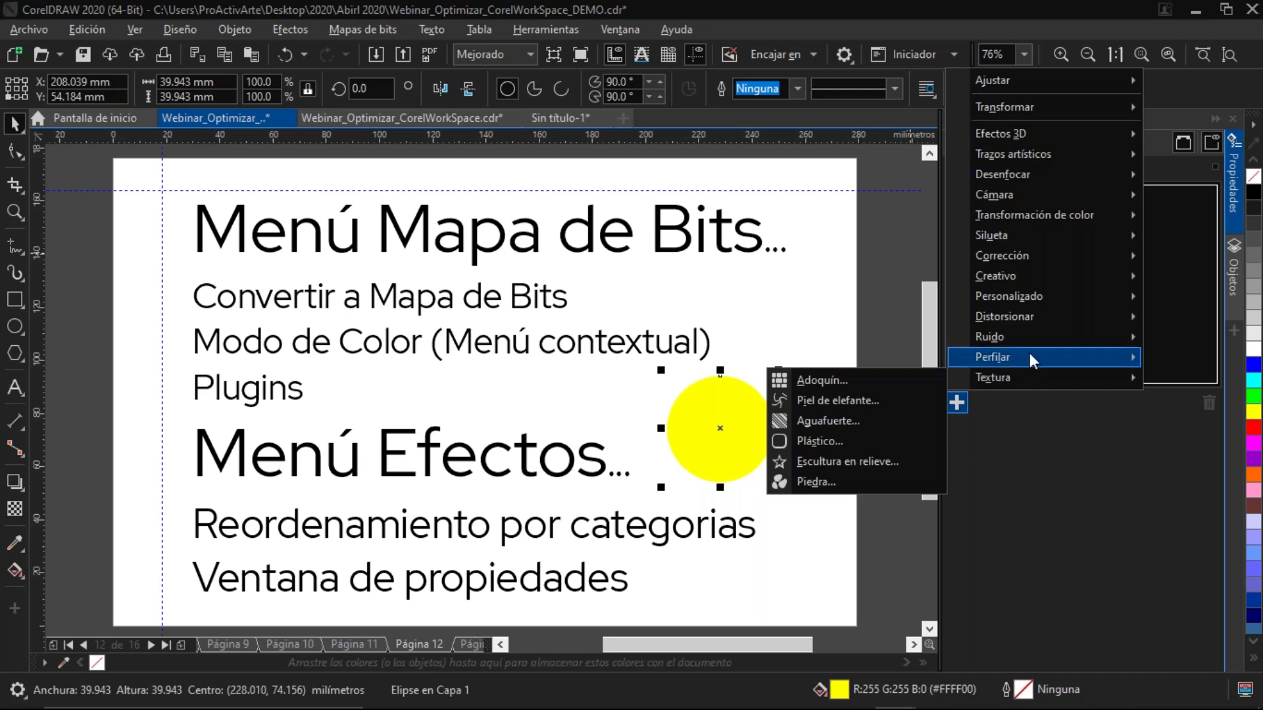
mouse_move(1021, 179)
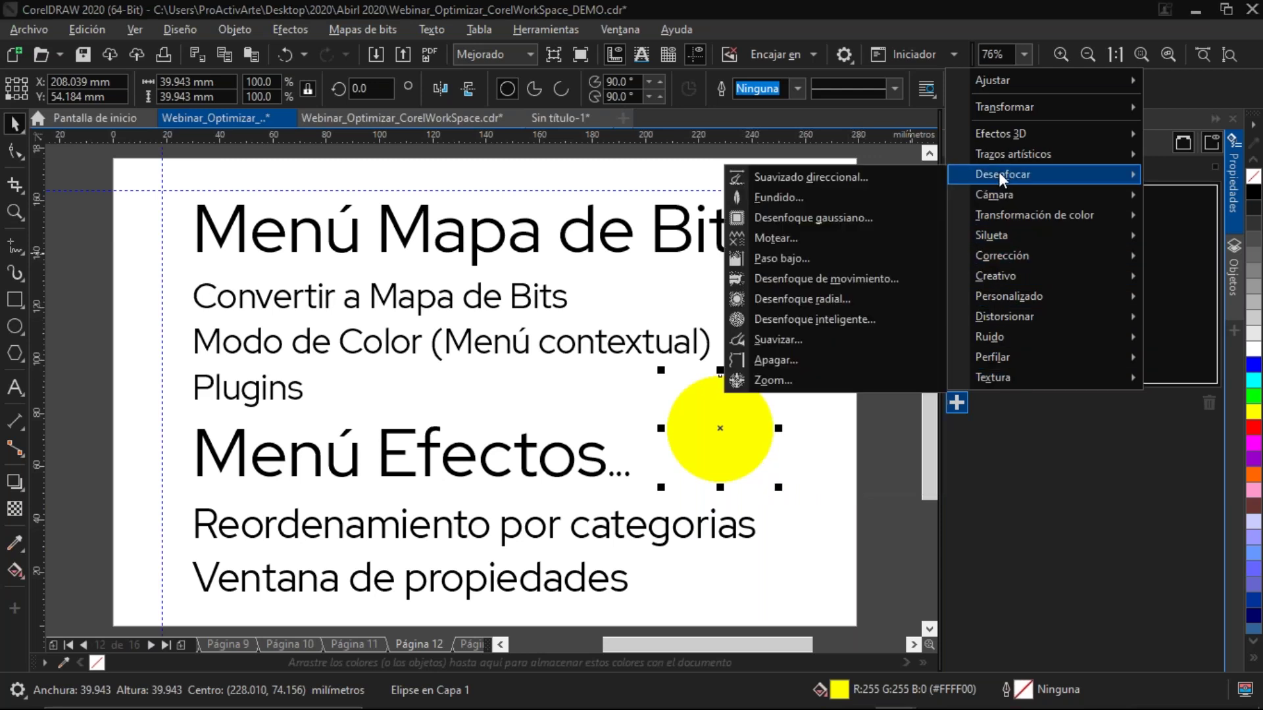
drag(998, 171, 1000, 366)
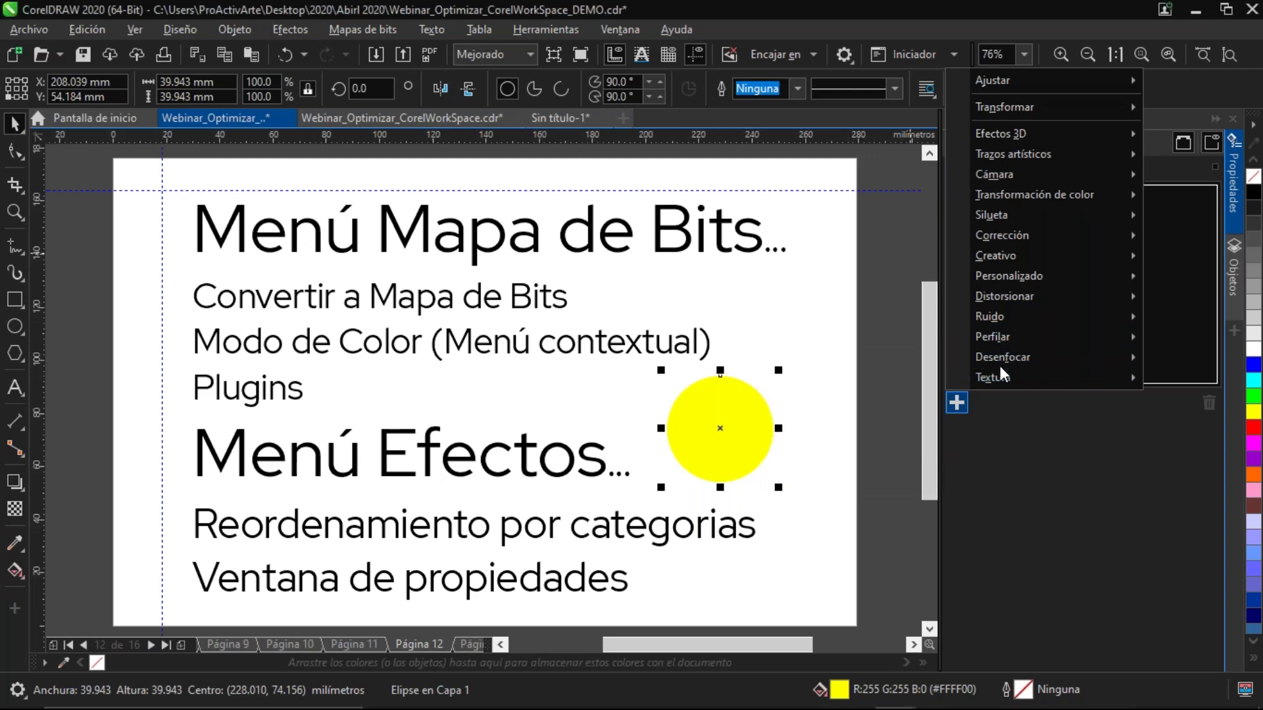
mouse_move(1009, 359)
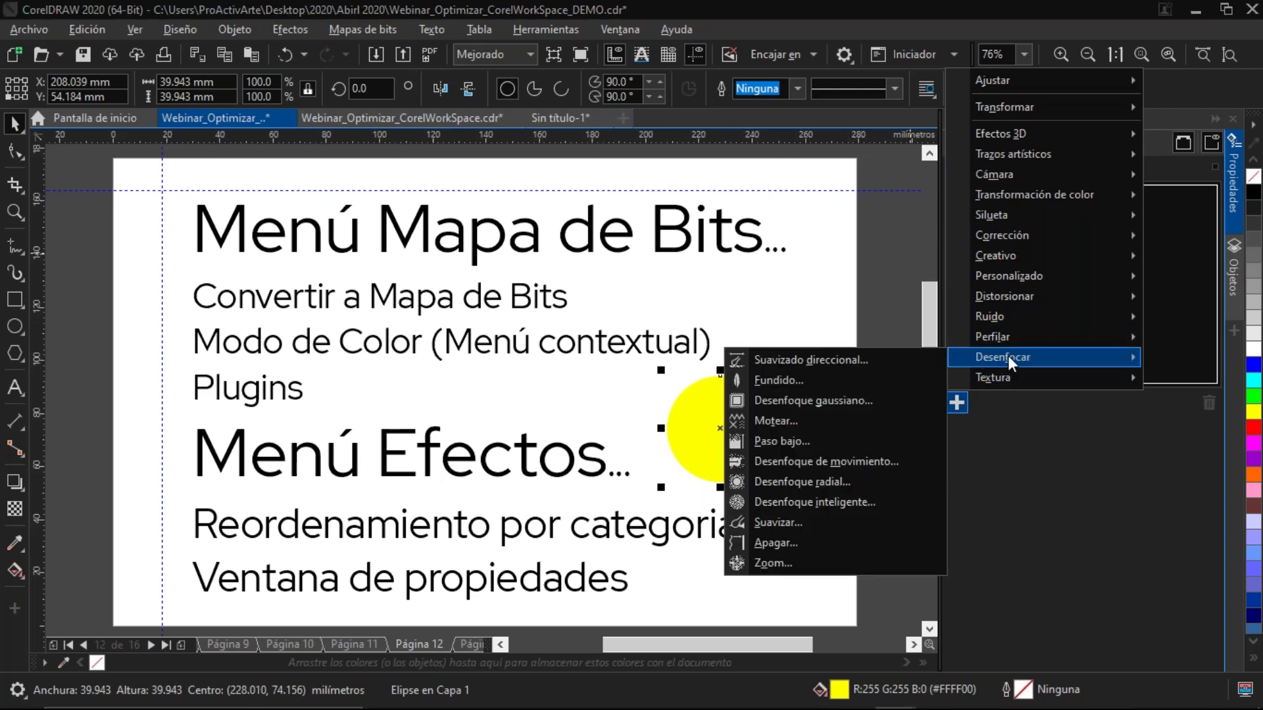
key(Escape)
key(alt)
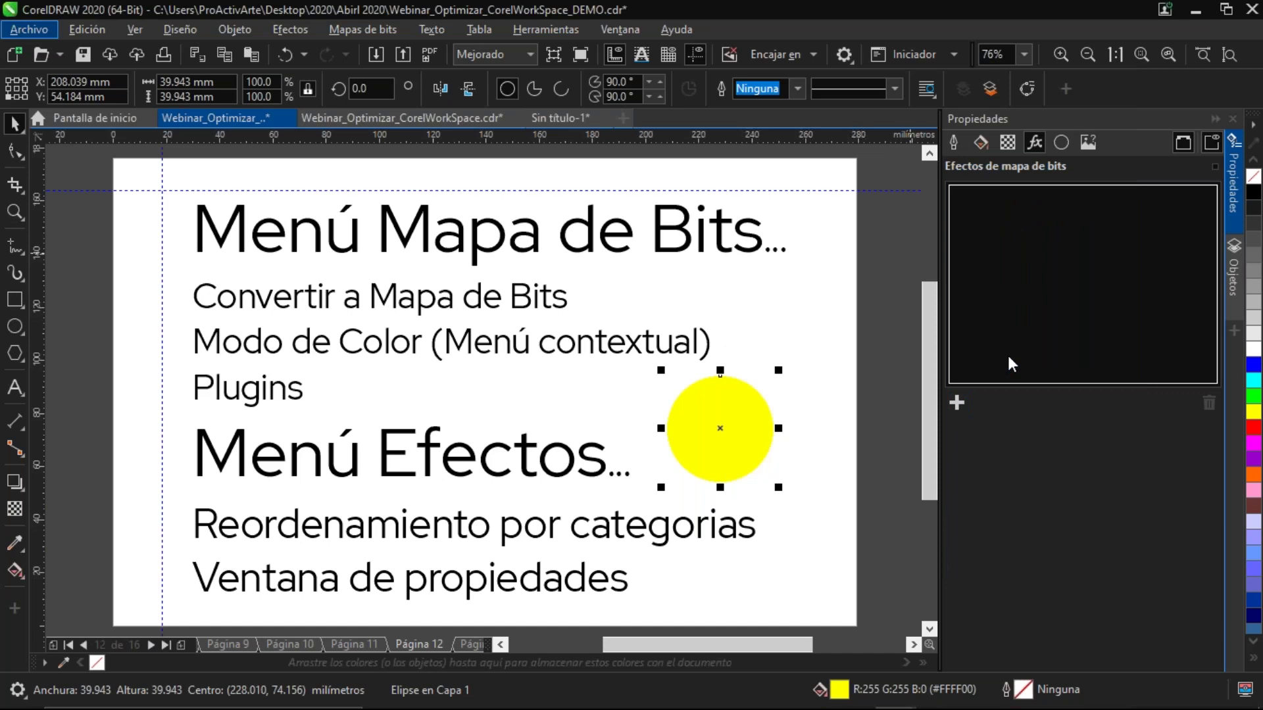
Check the position of Desenfocar among the effect categories and the blur effects it contains, without applying any
click(956, 403)
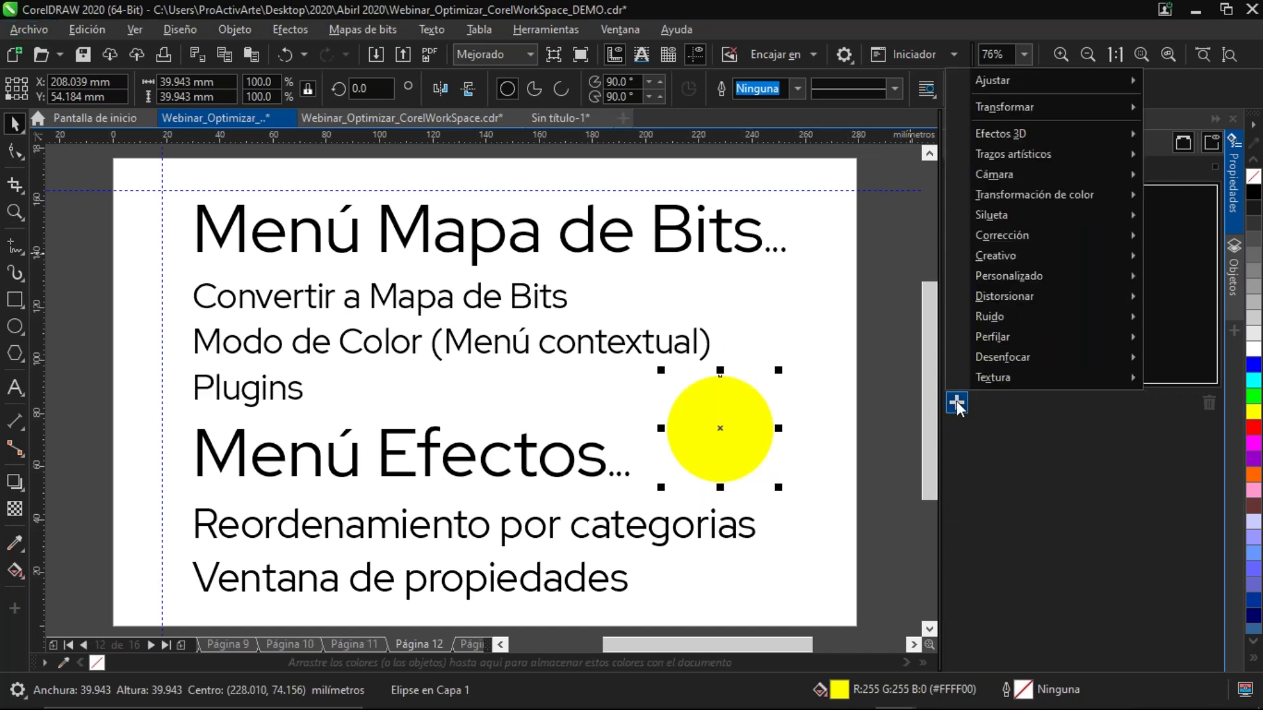
key(Escape)
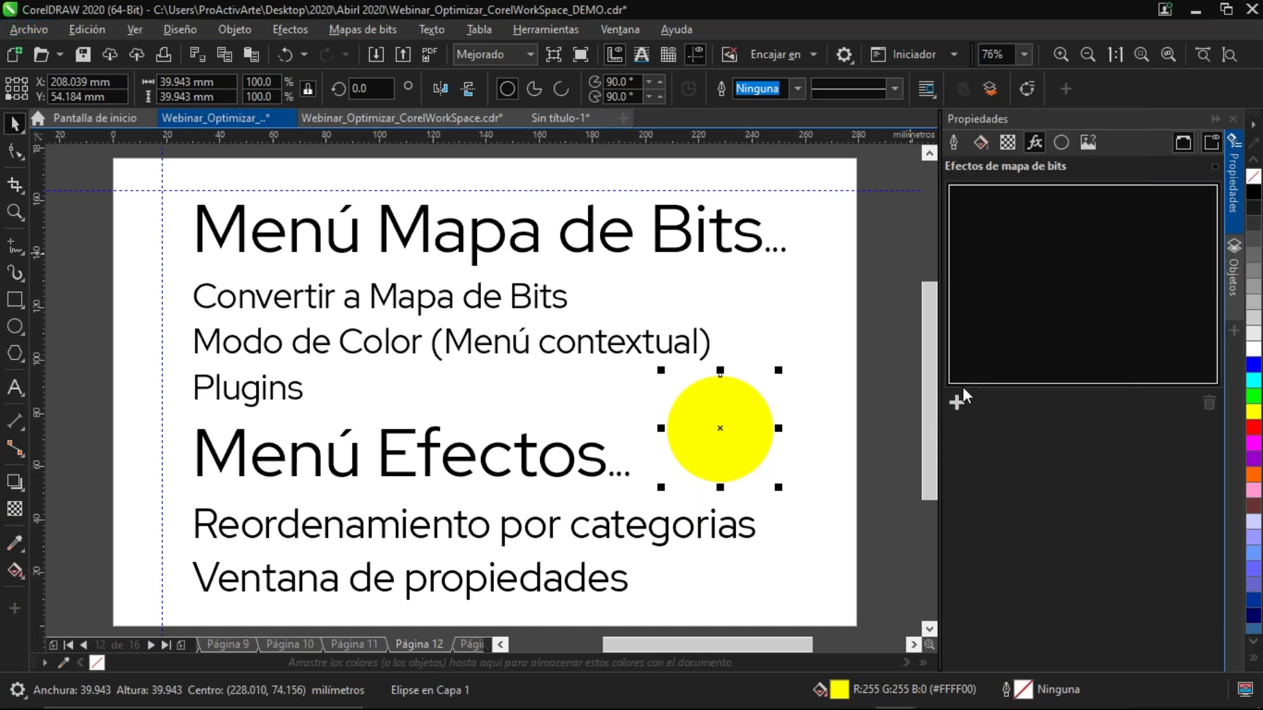
click(959, 404)
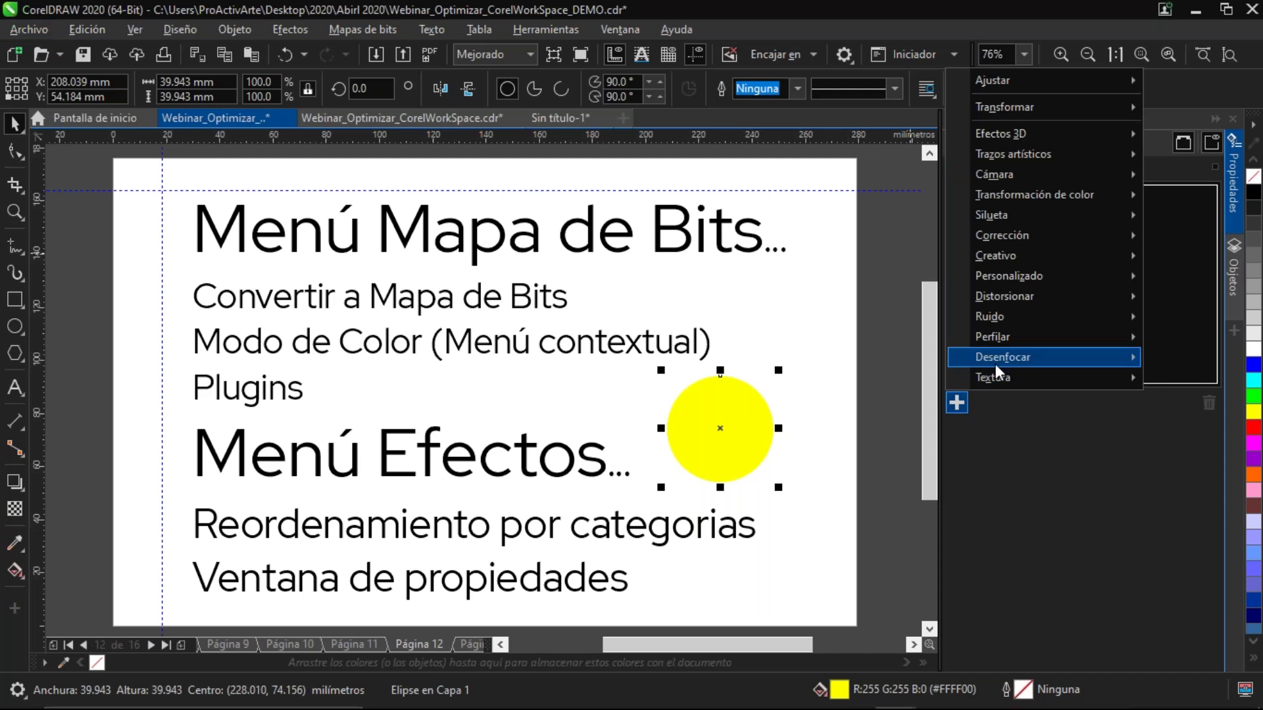
mouse_move(1012, 361)
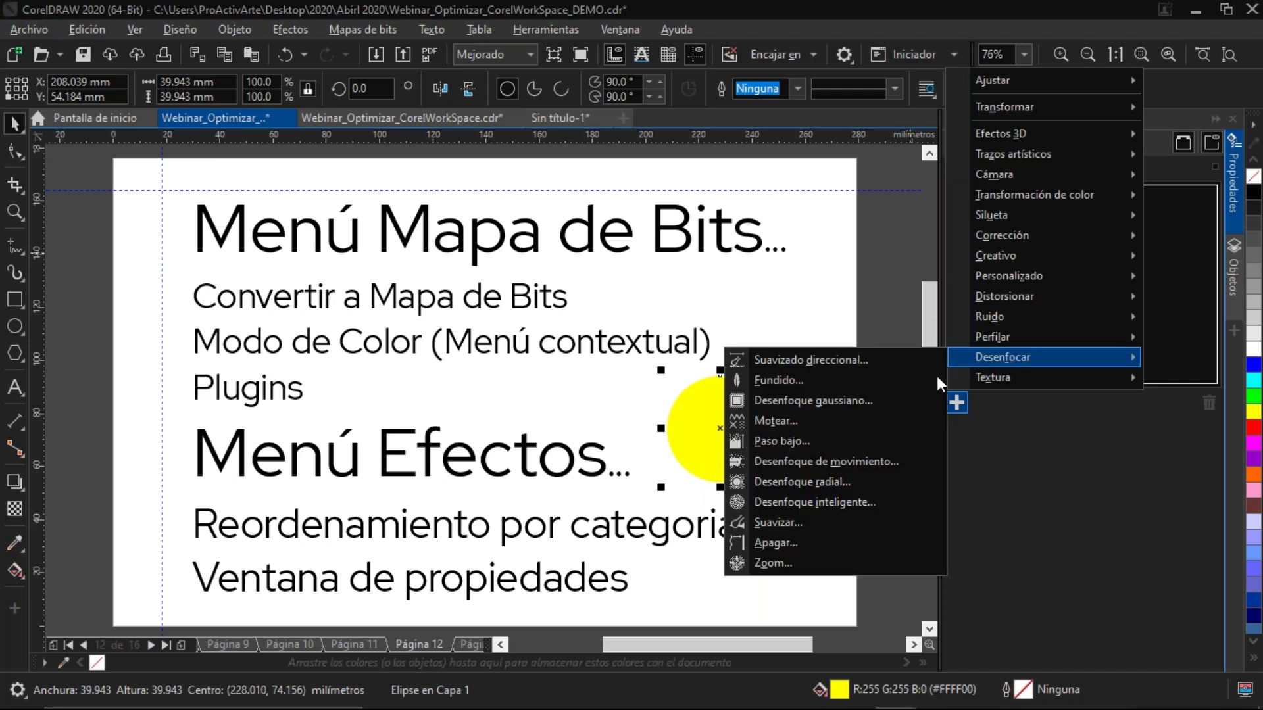
click(858, 297)
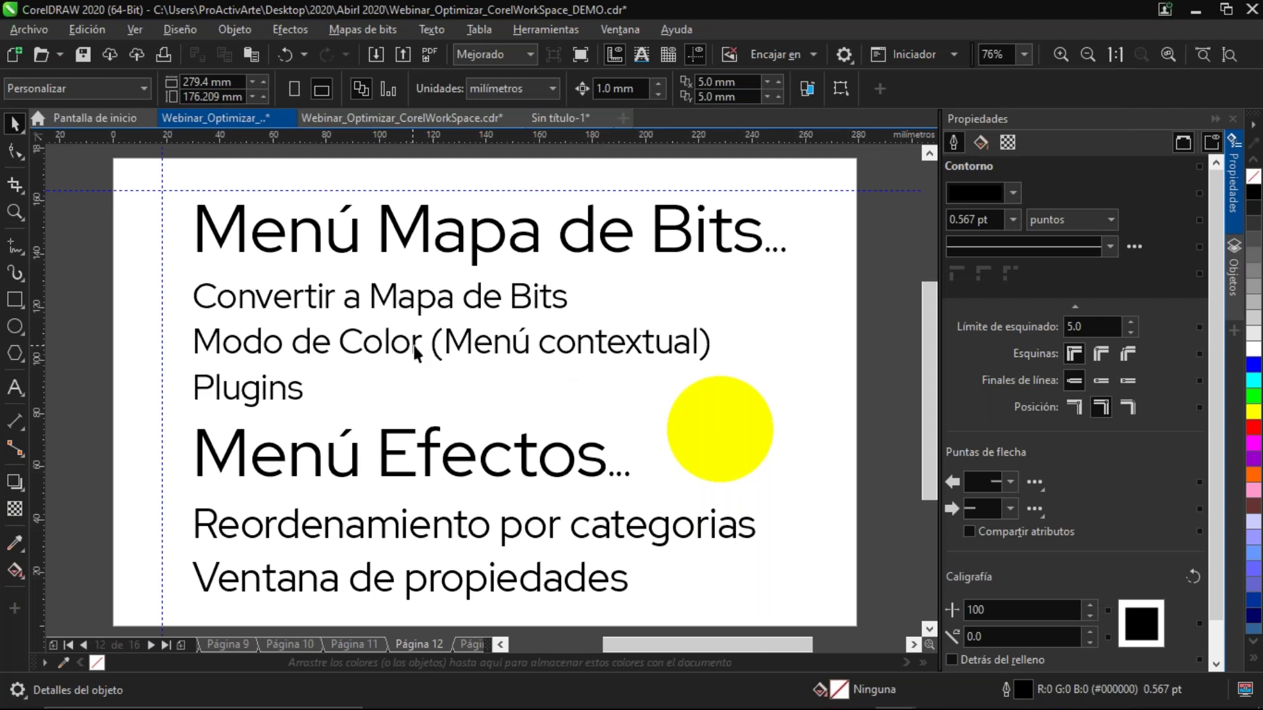
Convert the yellow circle to a 300 ppp bitmap in Color RGB (24 bits) with Alisado and Fondo transparente
click(717, 406)
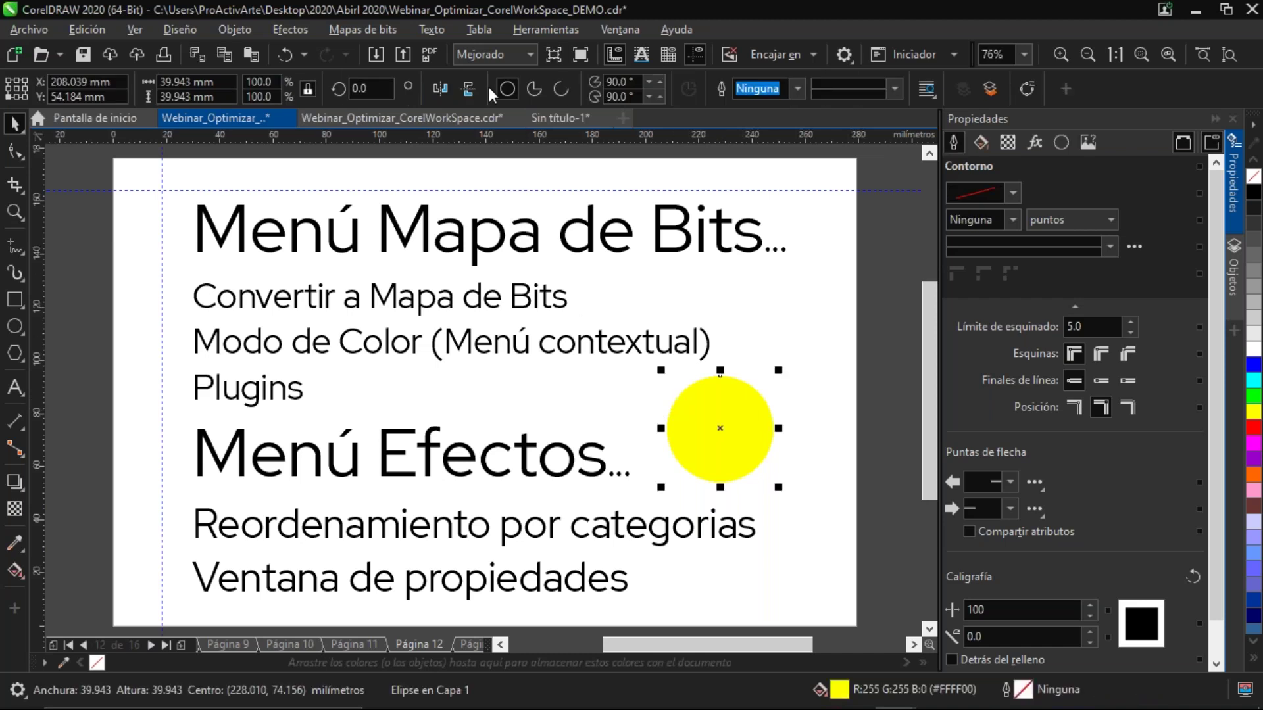
click(364, 29)
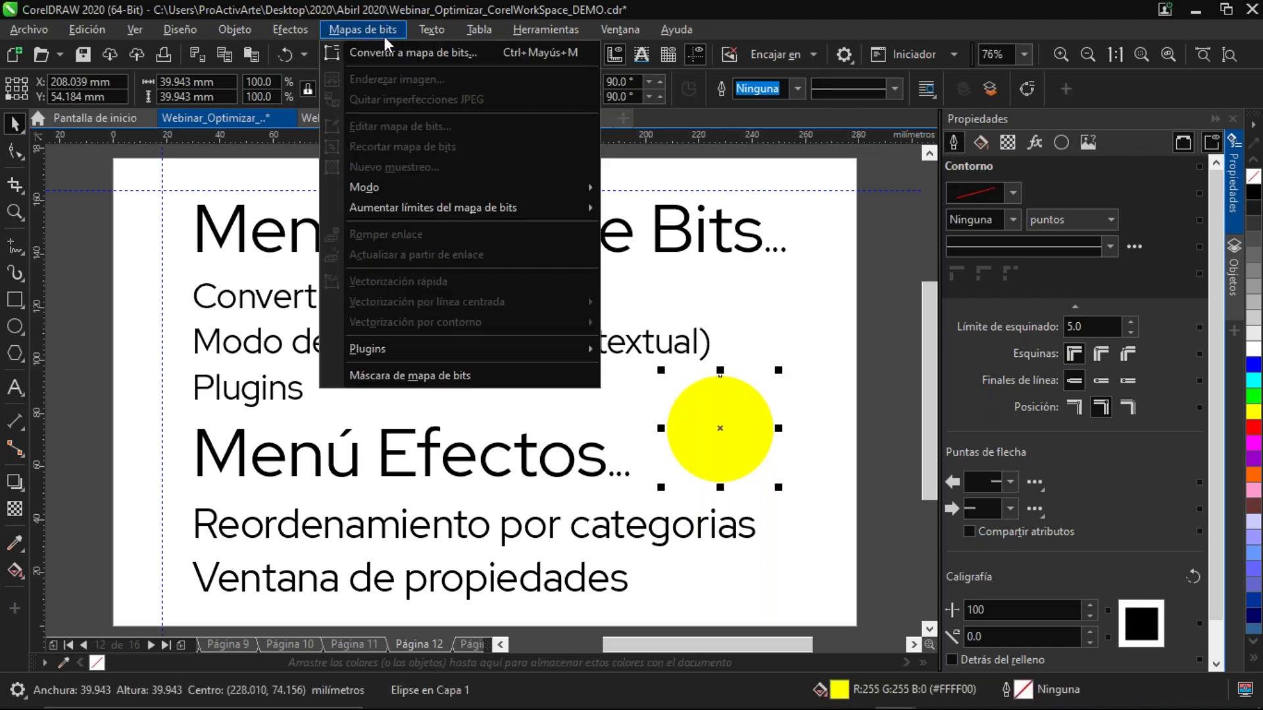
click(403, 51)
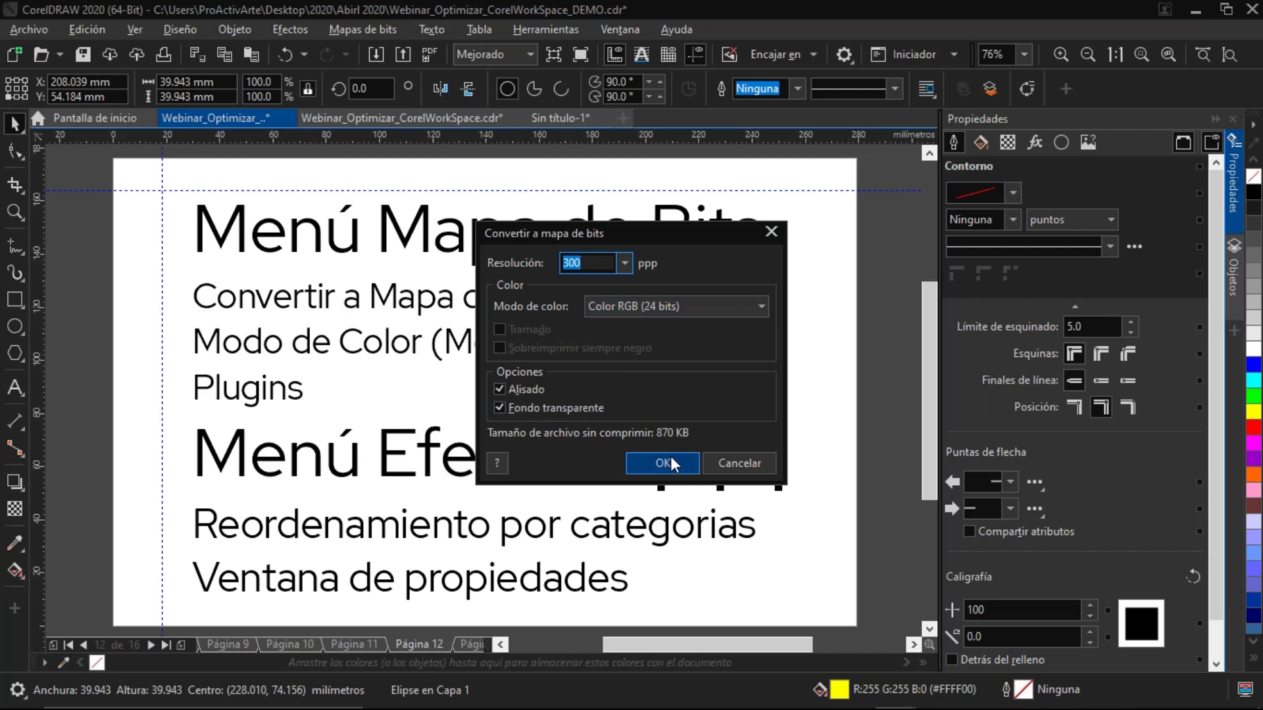
click(662, 463)
Move the bitmap circle left over the end of the Menú Efectos heading and review its contextual commands
drag(693, 414, 593, 397)
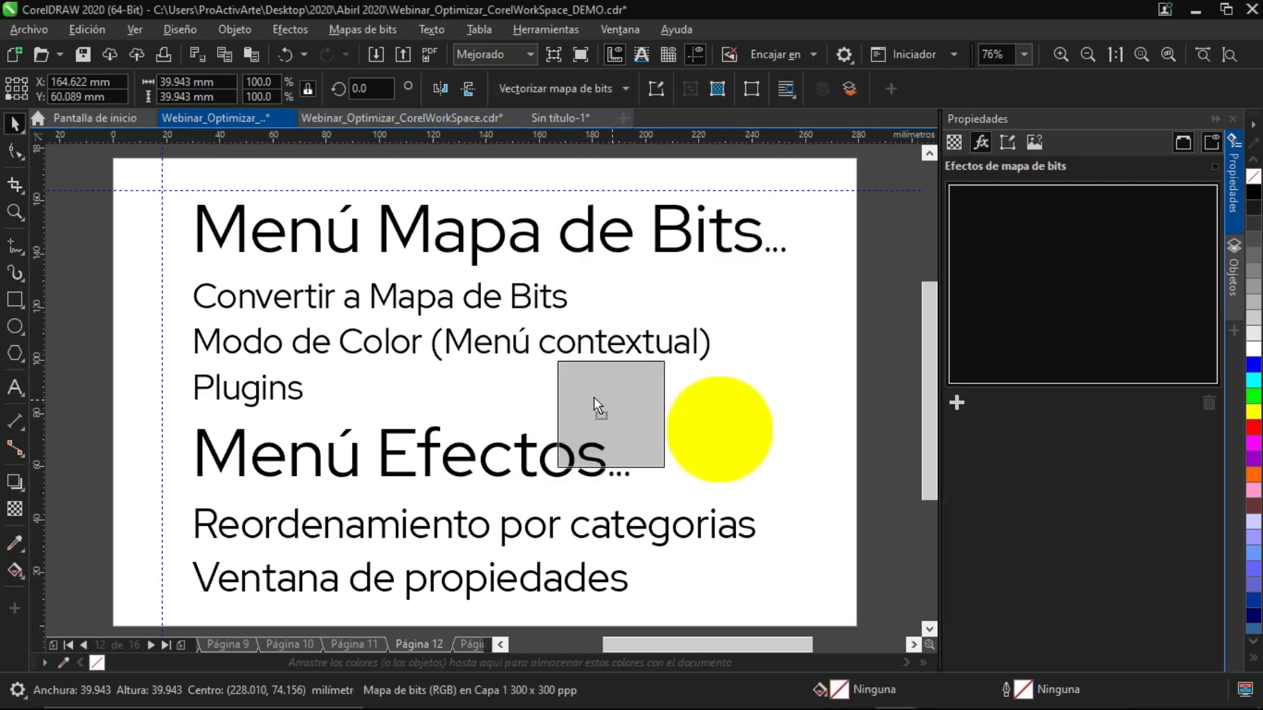
drag(594, 397, 578, 397)
right_click(580, 397)
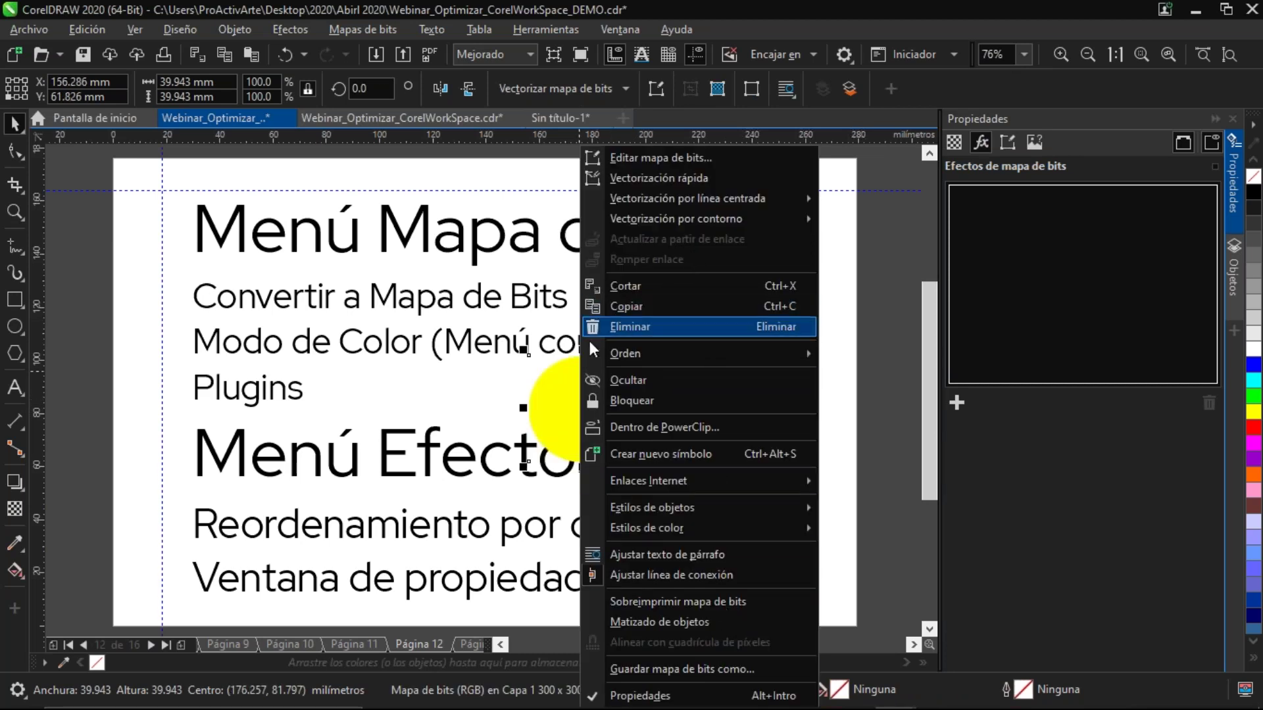
mouse_move(587, 353)
click(564, 380)
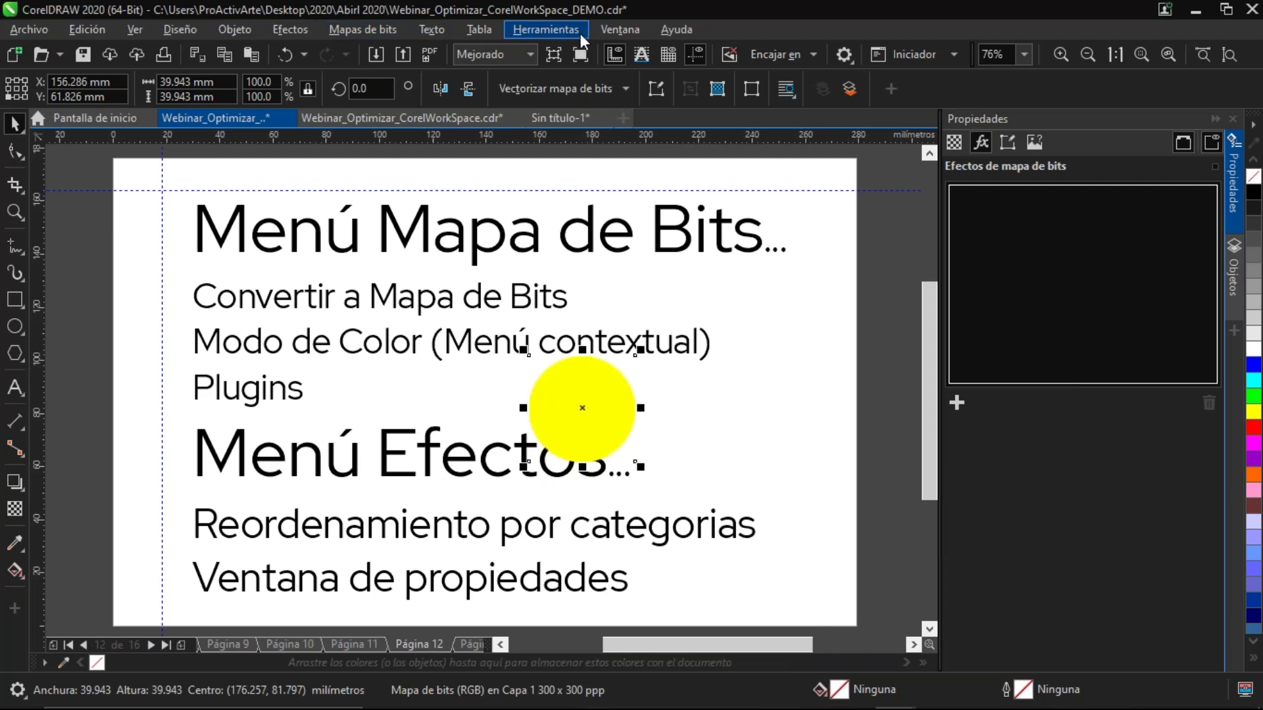
Display the Barra de menús contextual through the workspace customization options and place it over the page's heading
click(842, 54)
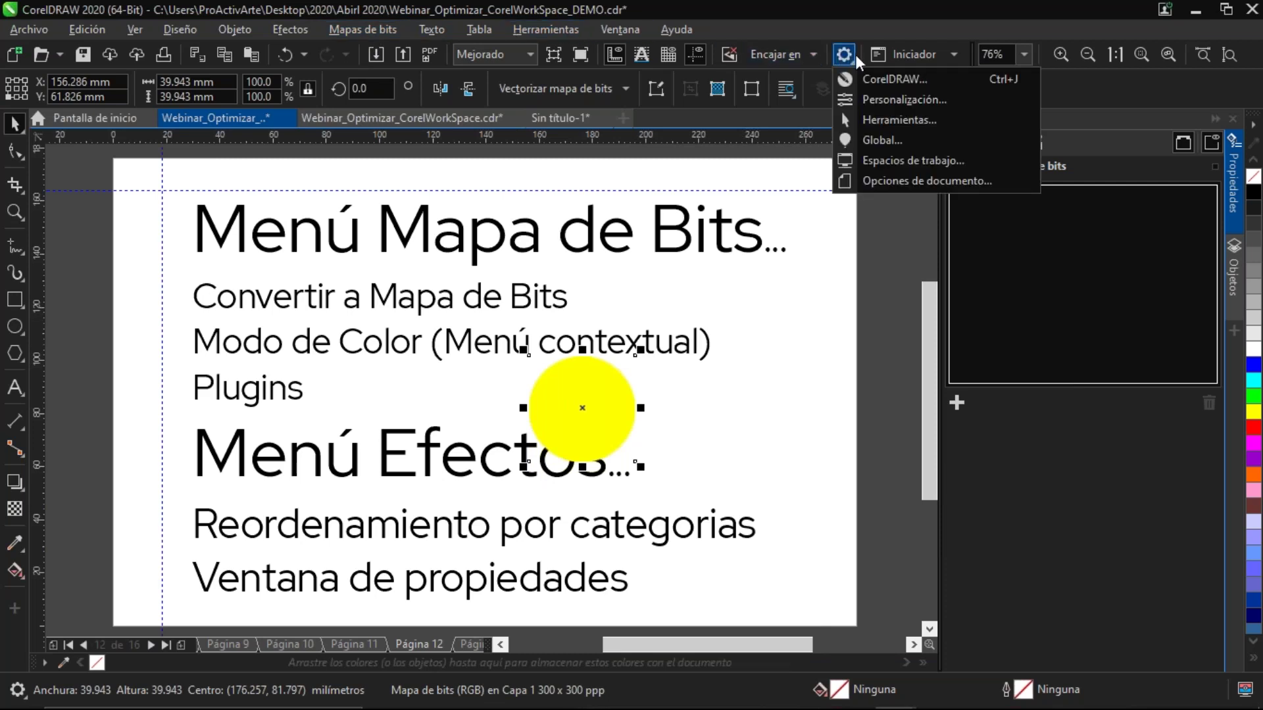
click(878, 99)
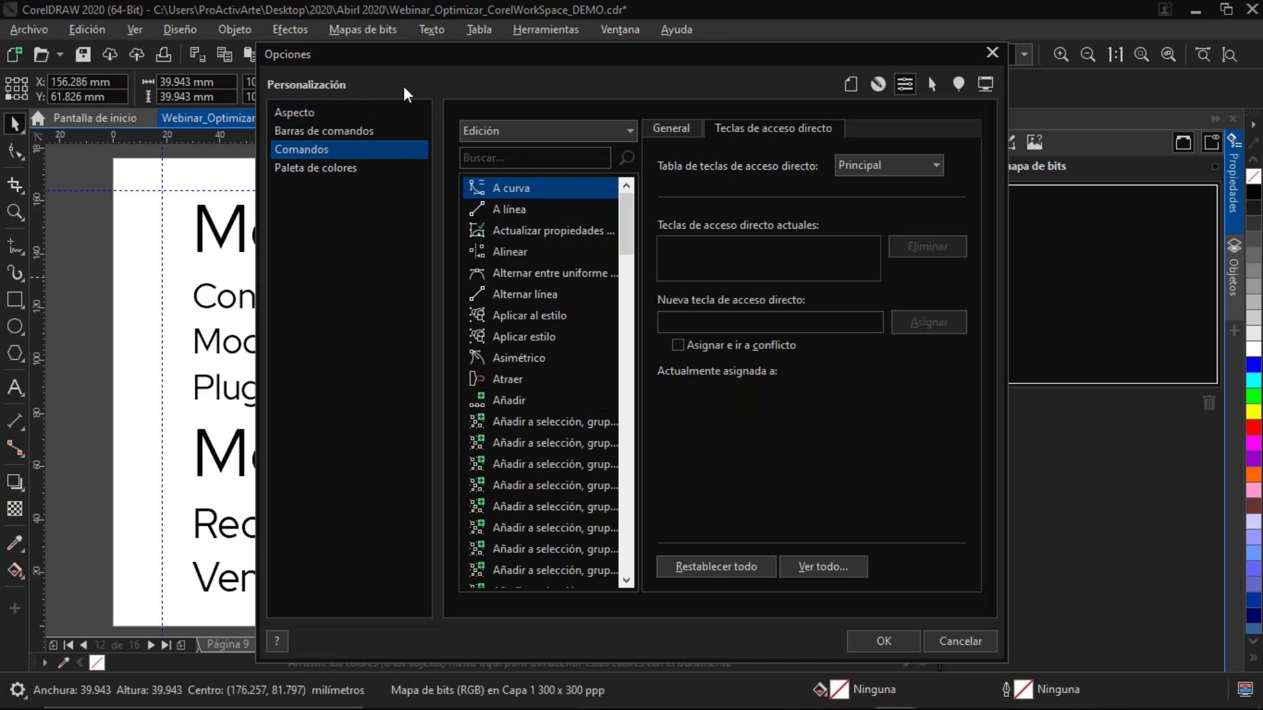
click(361, 129)
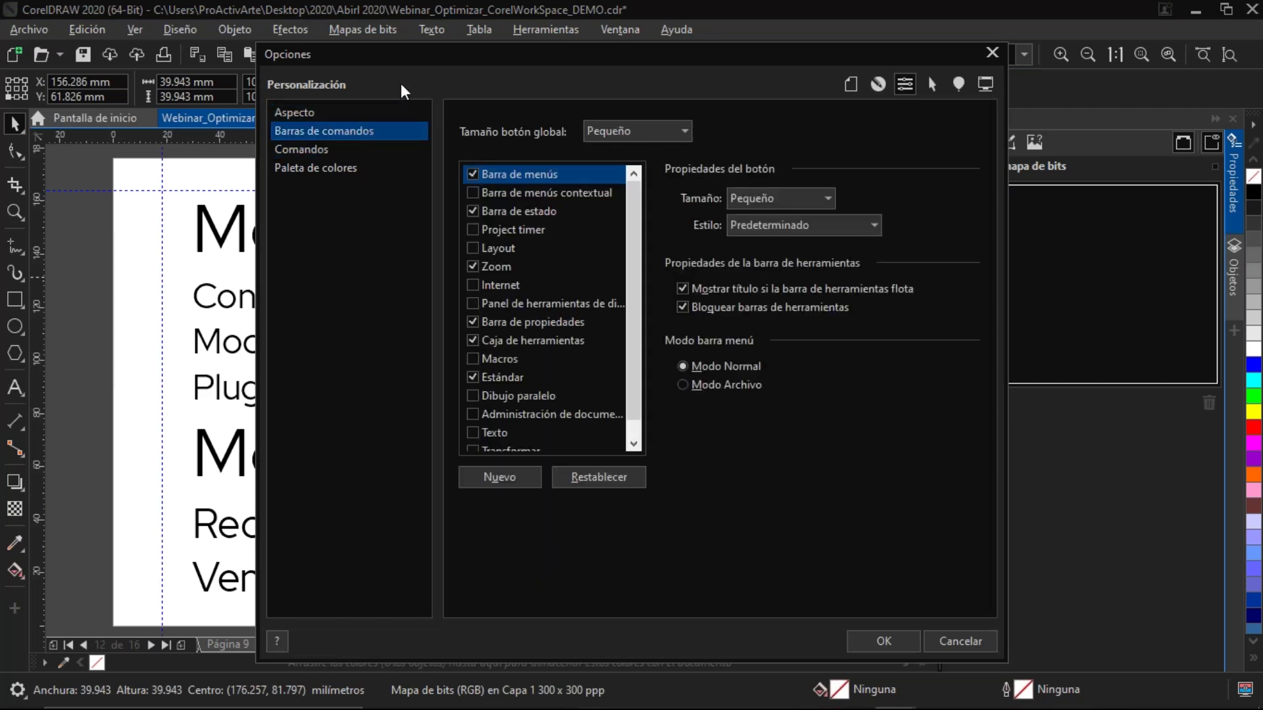
drag(401, 53, 638, 211)
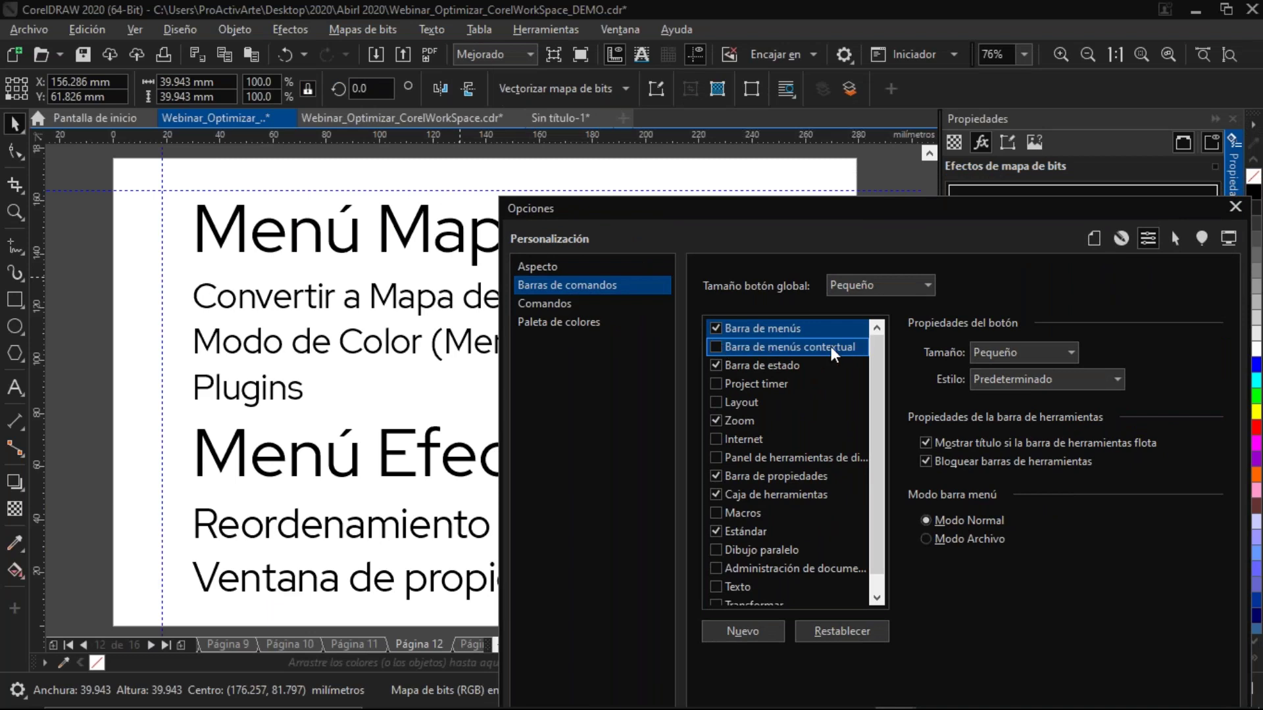
click(717, 349)
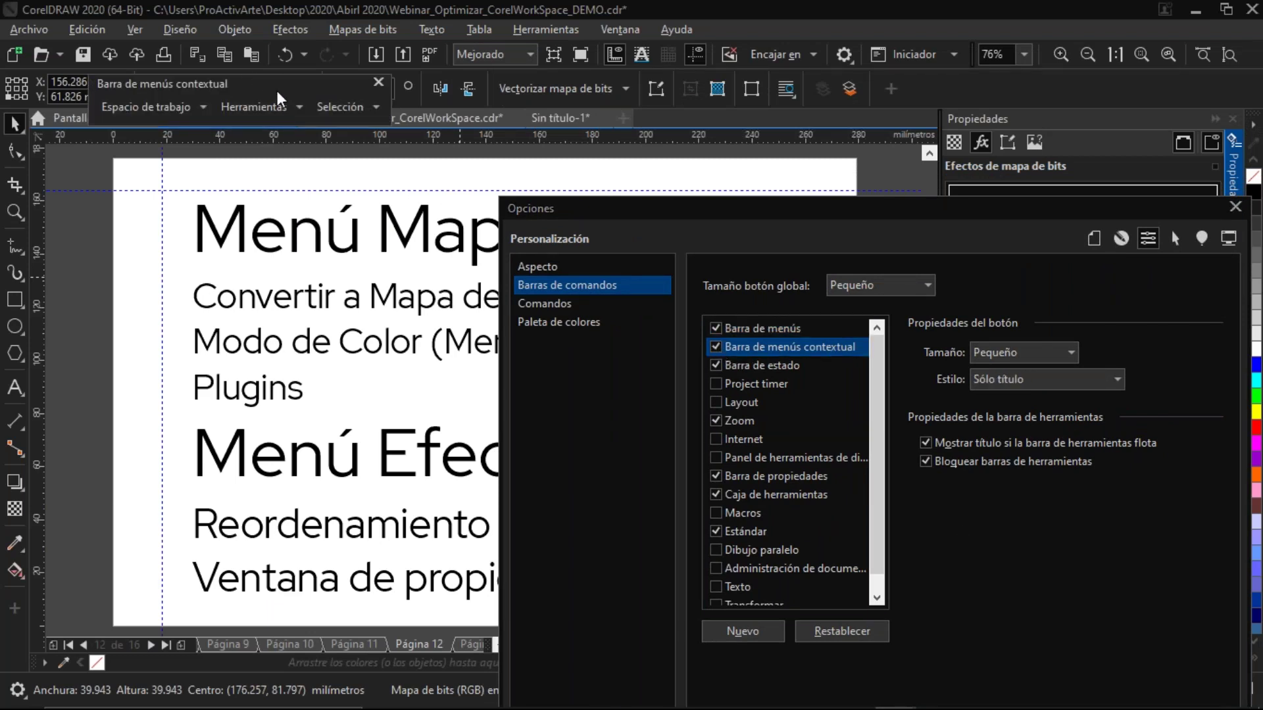
click(553, 308)
drag(260, 92, 312, 187)
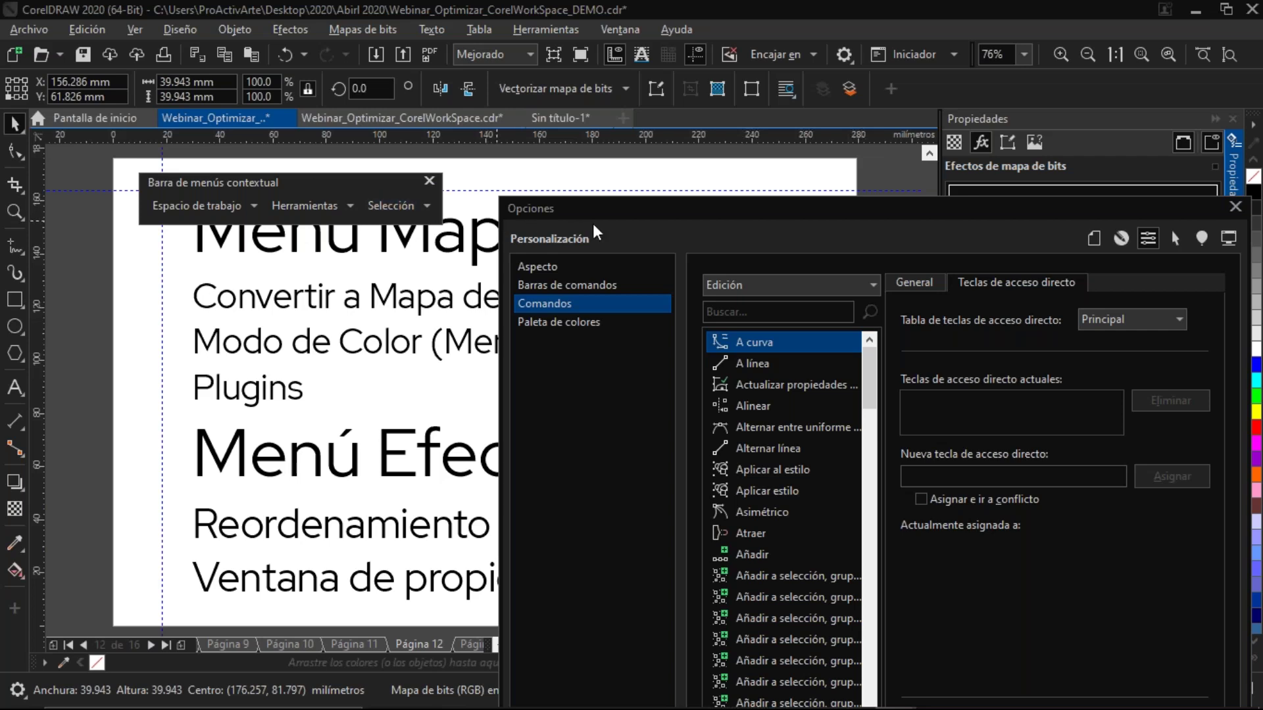
List the Mapas de bits commands in the customization options and check the color modes offered under Modo
drag(911, 210, 856, 186)
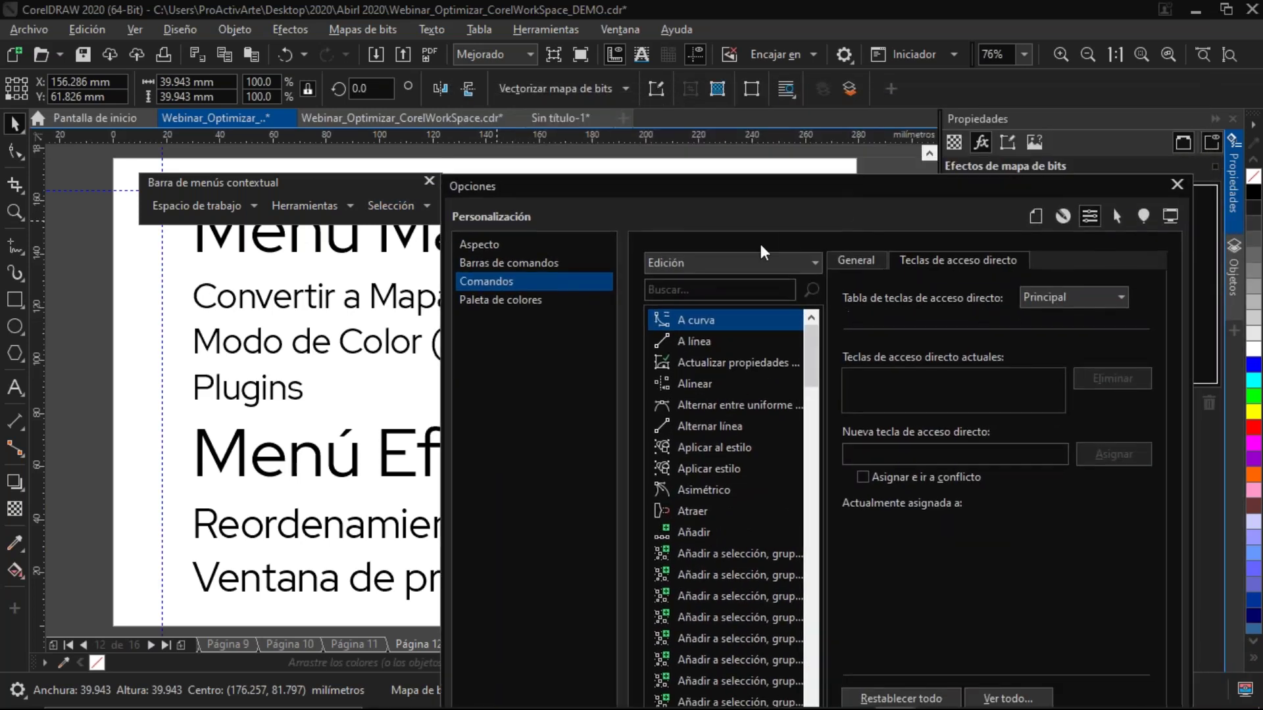
click(696, 260)
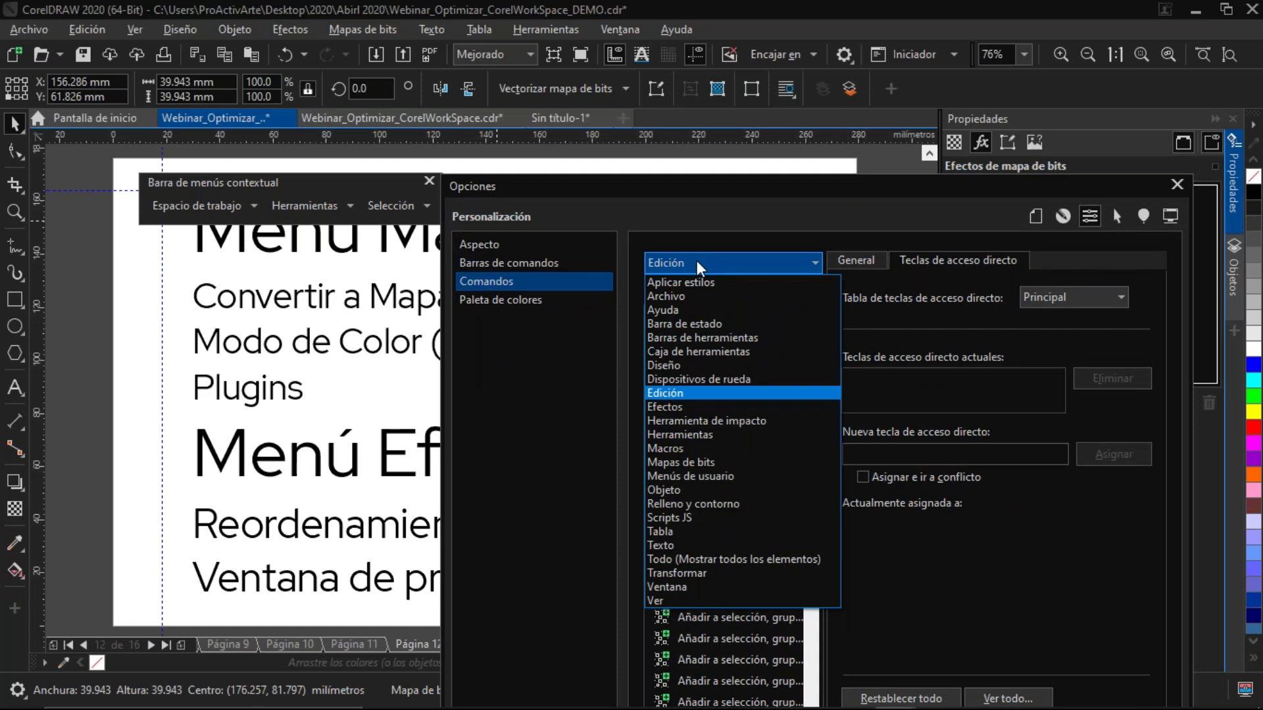
click(696, 462)
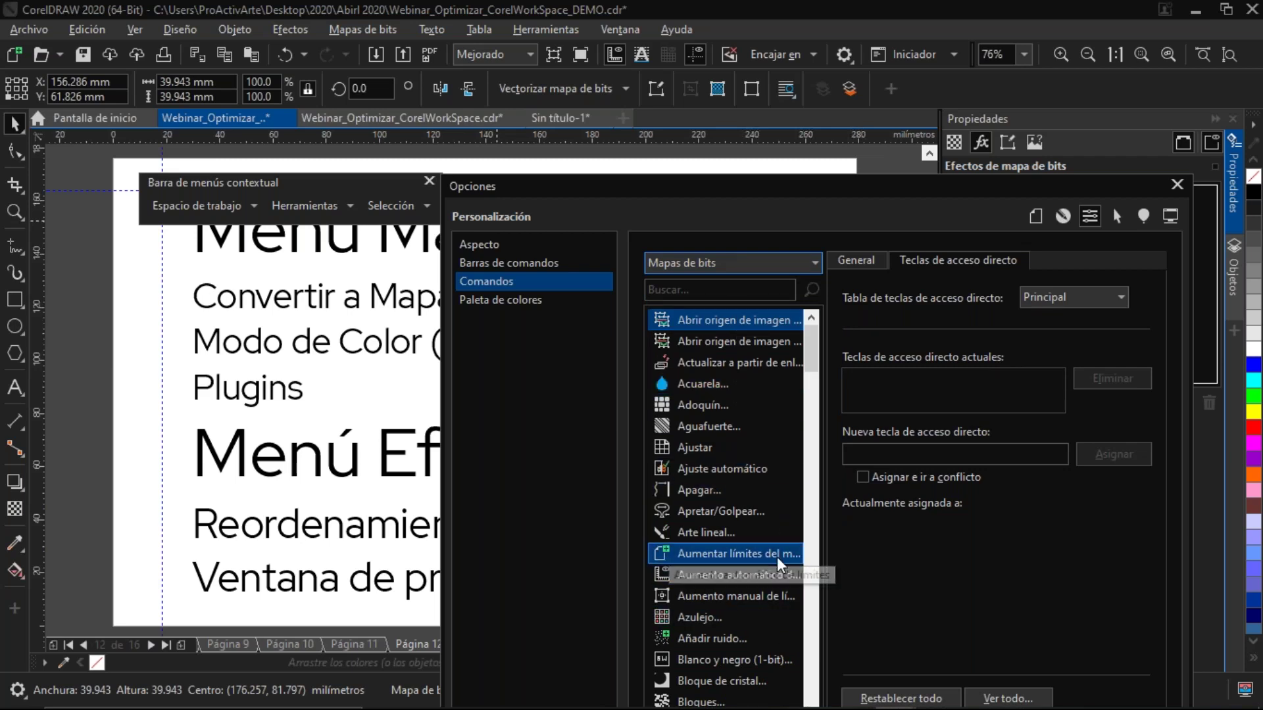
click(361, 38)
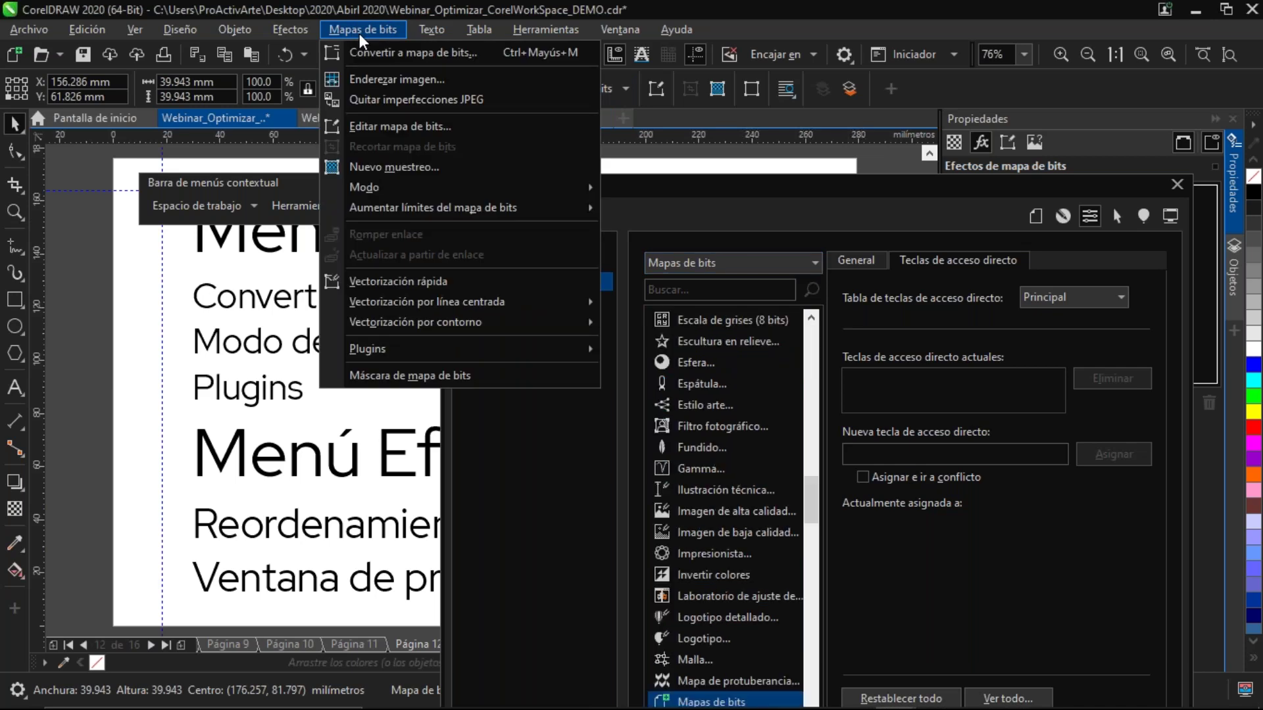
mouse_move(479, 189)
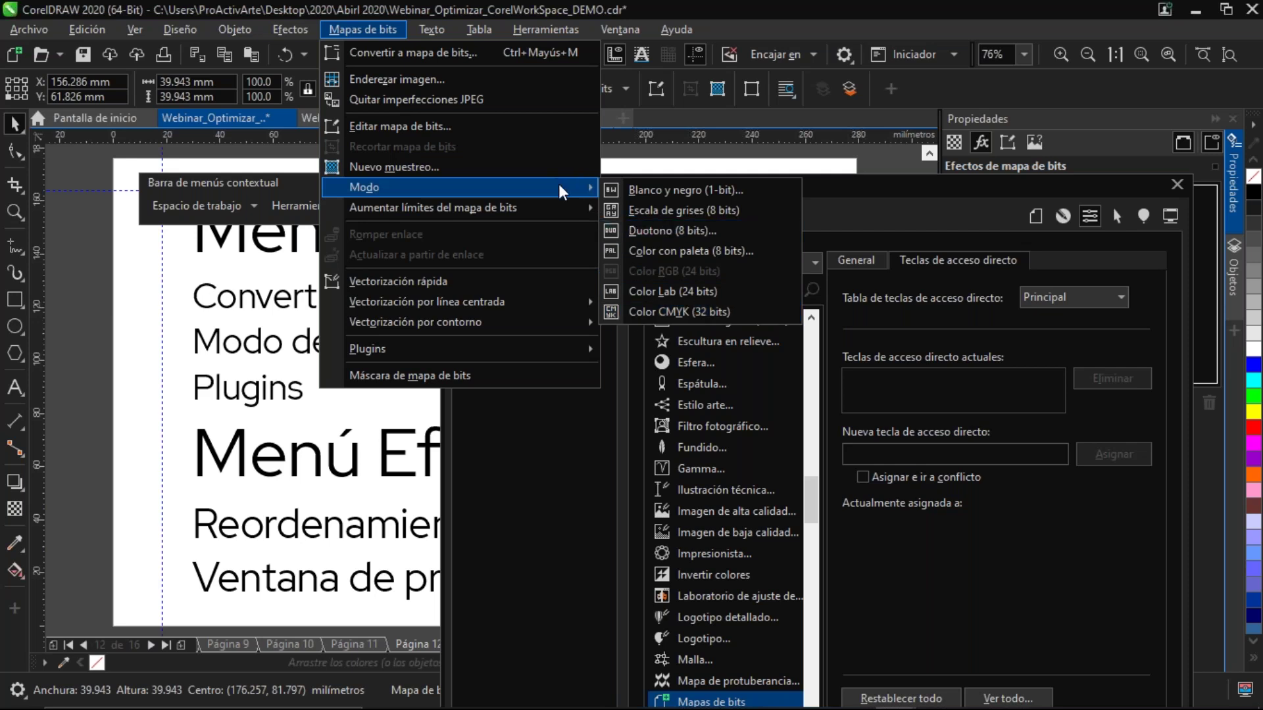
key(Escape)
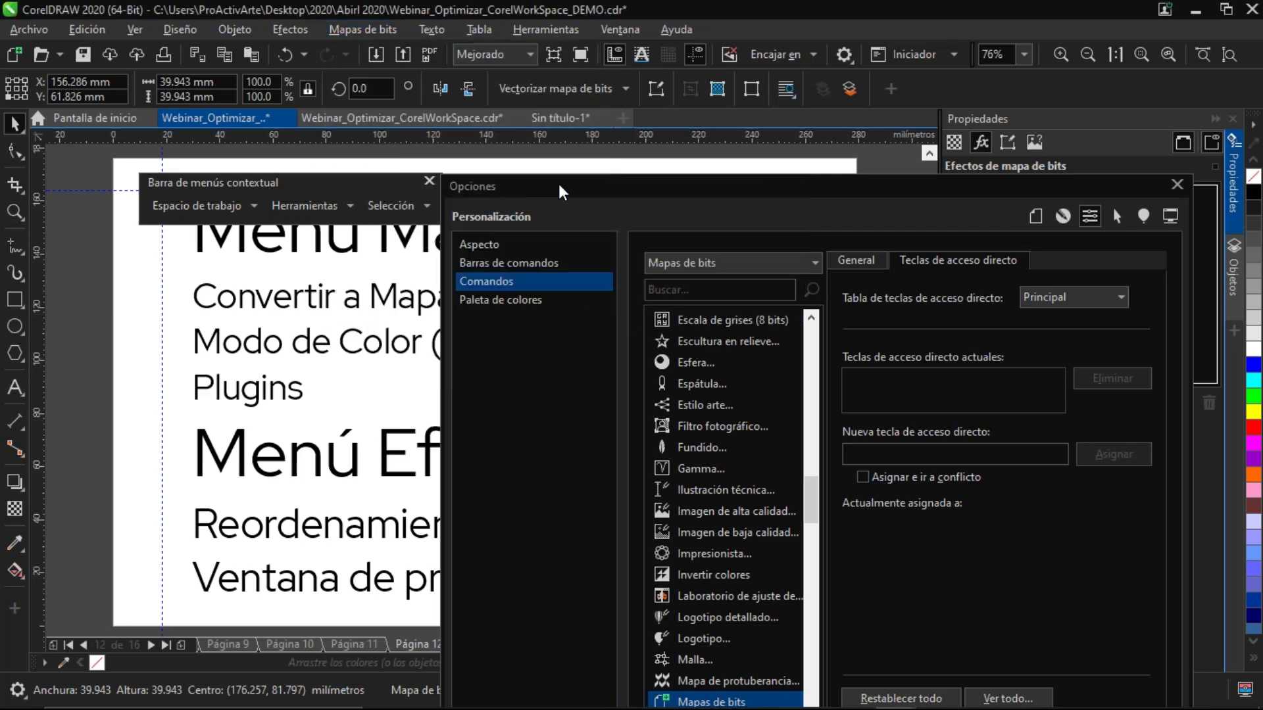
Add the Modo submenu to the Mapa de bits seleccionado contextual menu, directly below Comandos para anexar, and apply the customization
click(380, 36)
mouse_move(373, 188)
mouse_move(374, 189)
mouse_down()
mouse_move(279, 201)
mouse_move(377, 211)
mouse_up()
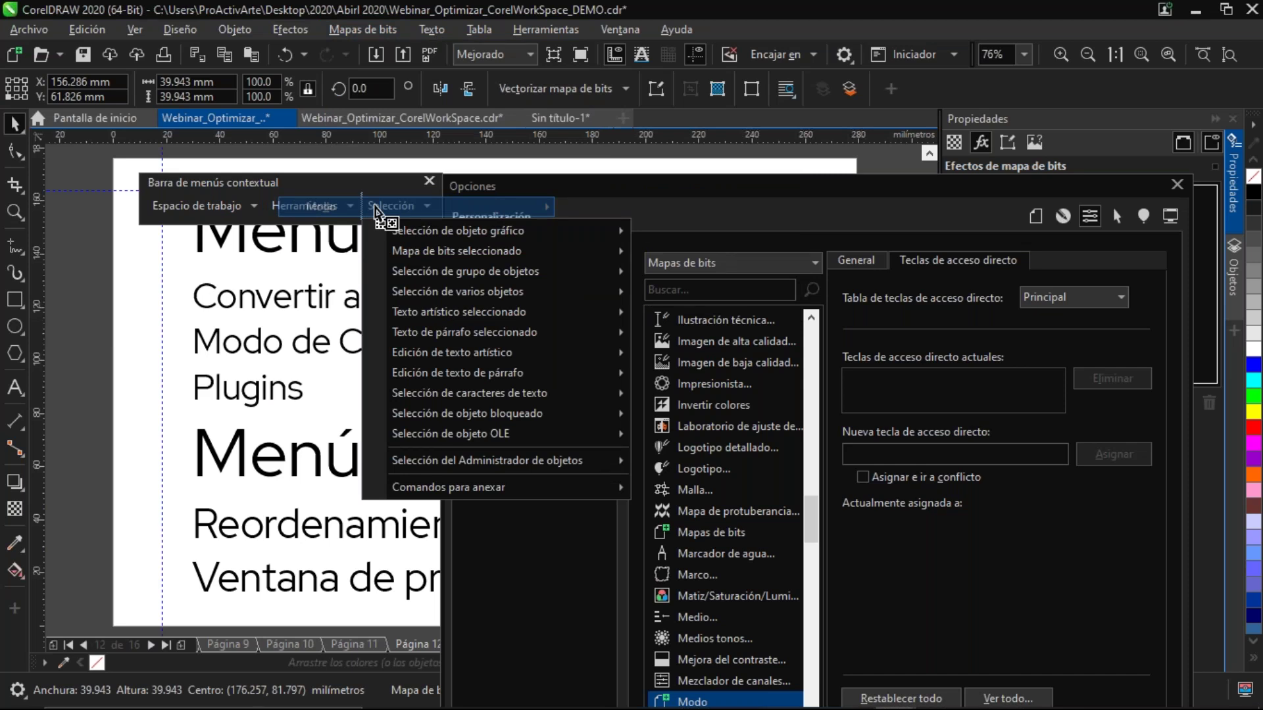
drag(376, 211, 846, 192)
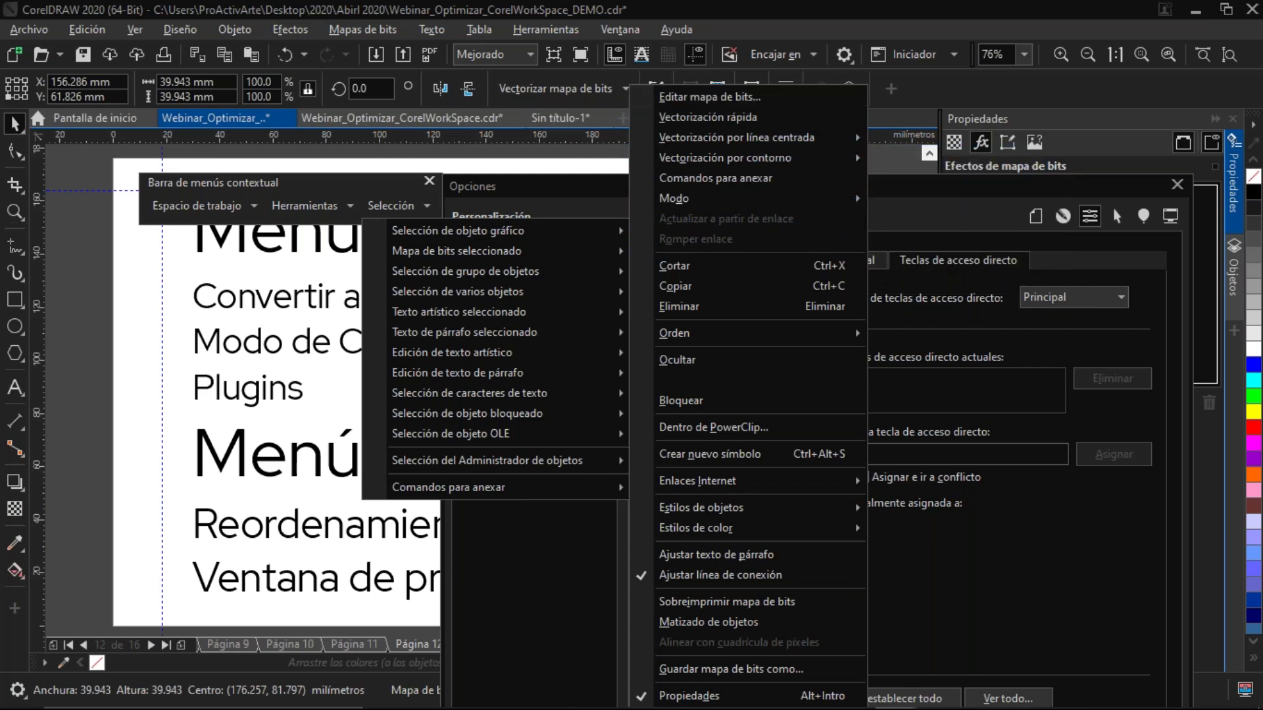
mouse_move(855, 202)
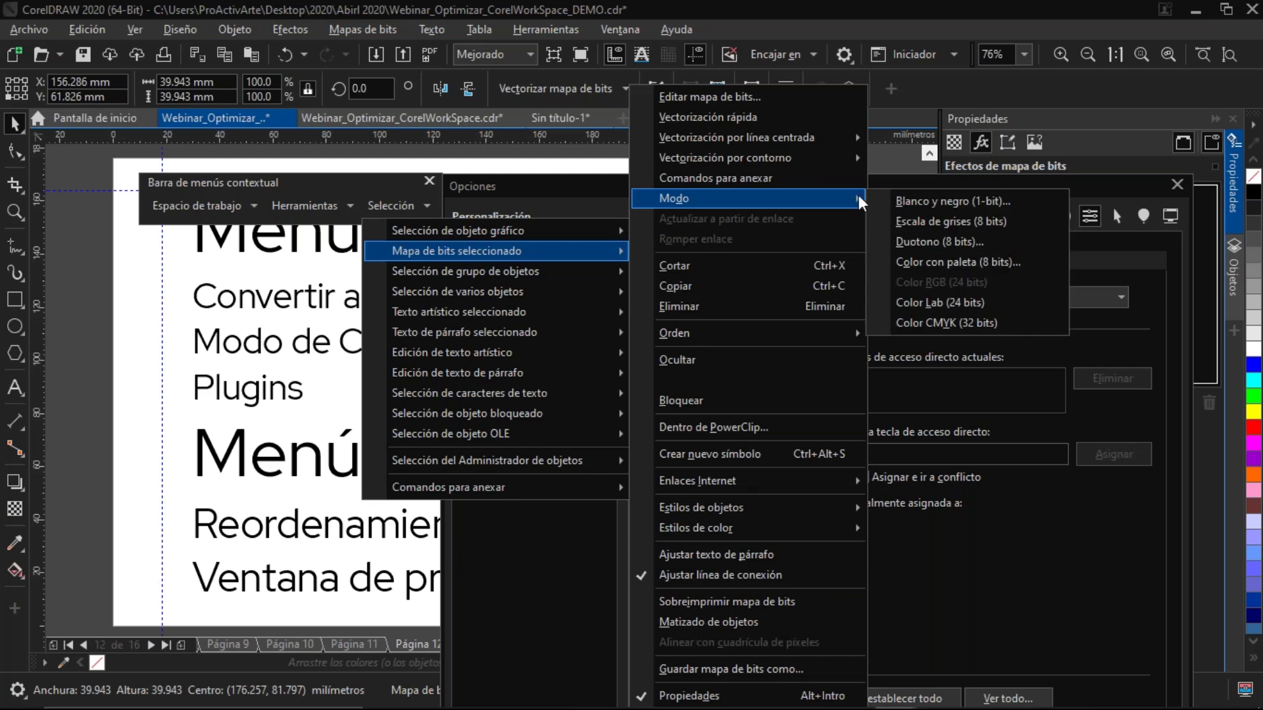
click(945, 538)
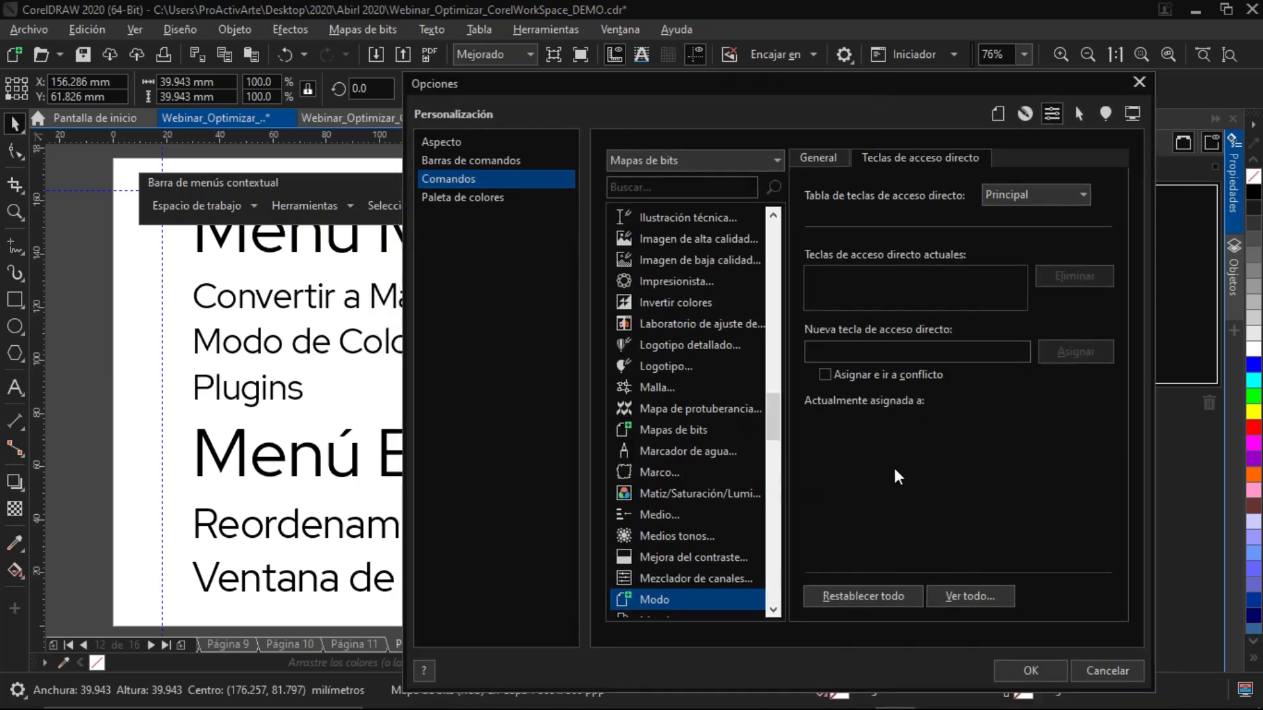
click(1032, 669)
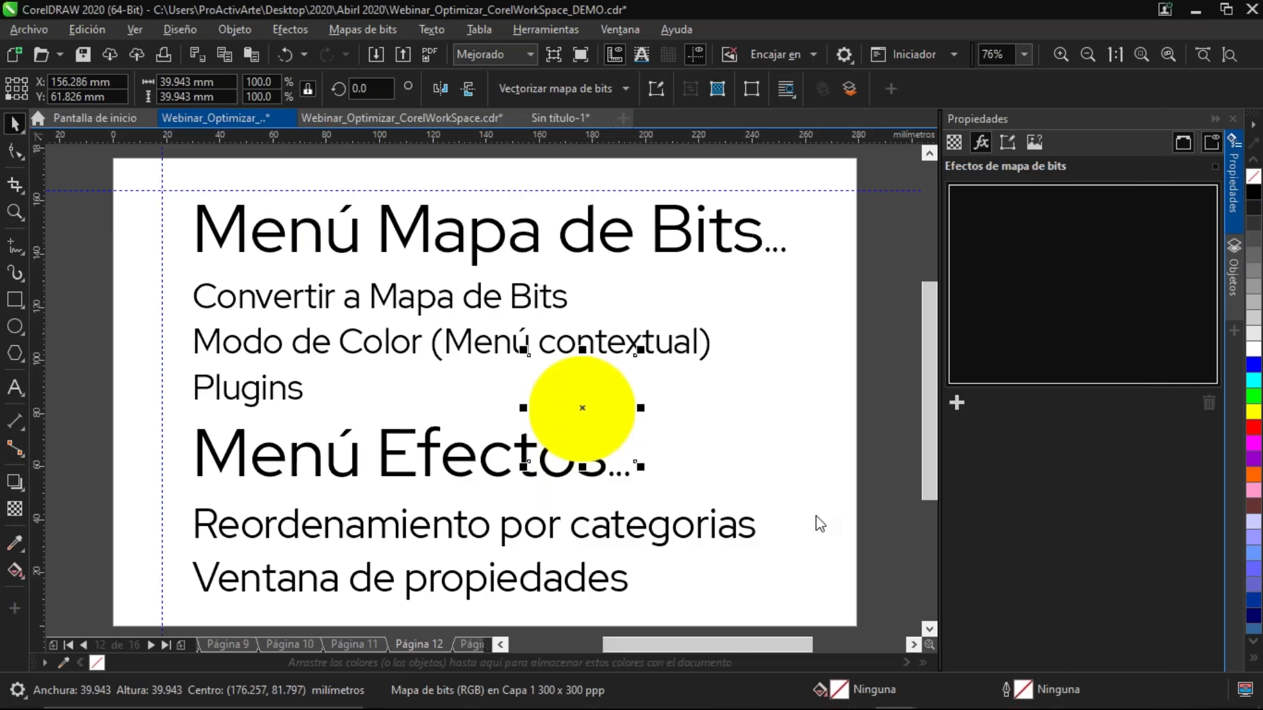
Check the Modo options in the yellow bitmap circle's contextual menu and delete the circle
right_click(599, 384)
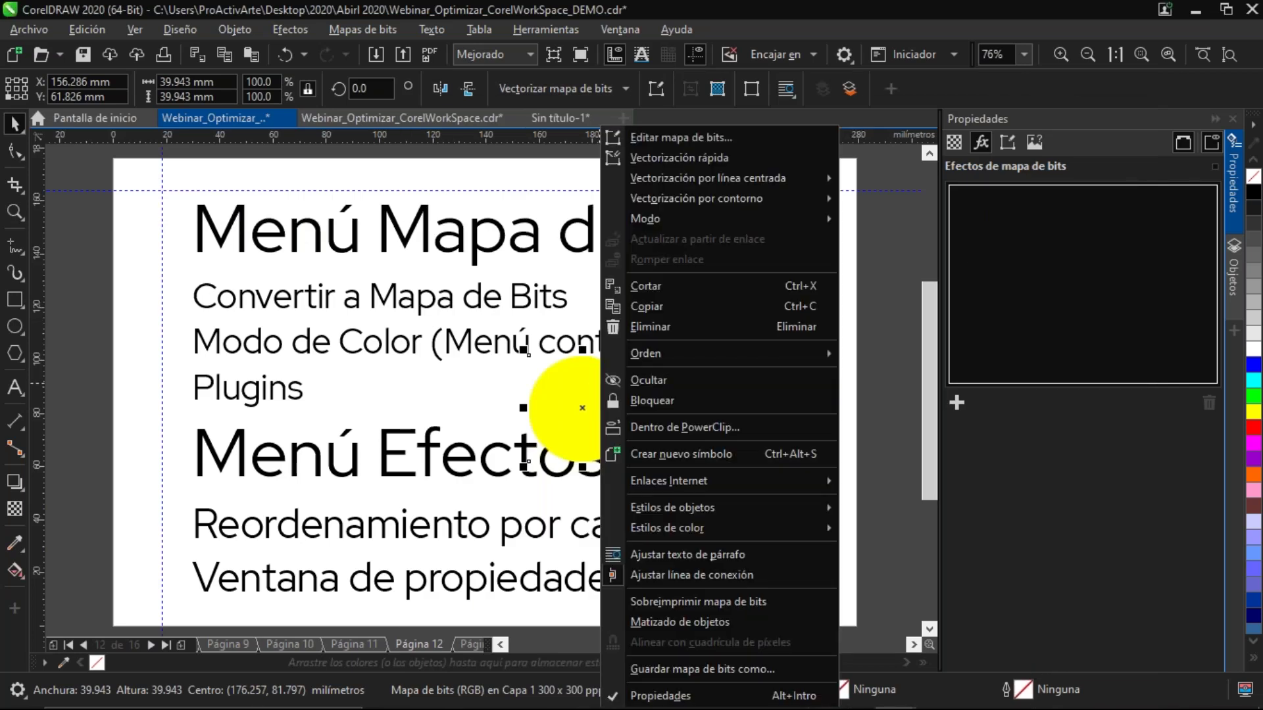
mouse_move(751, 217)
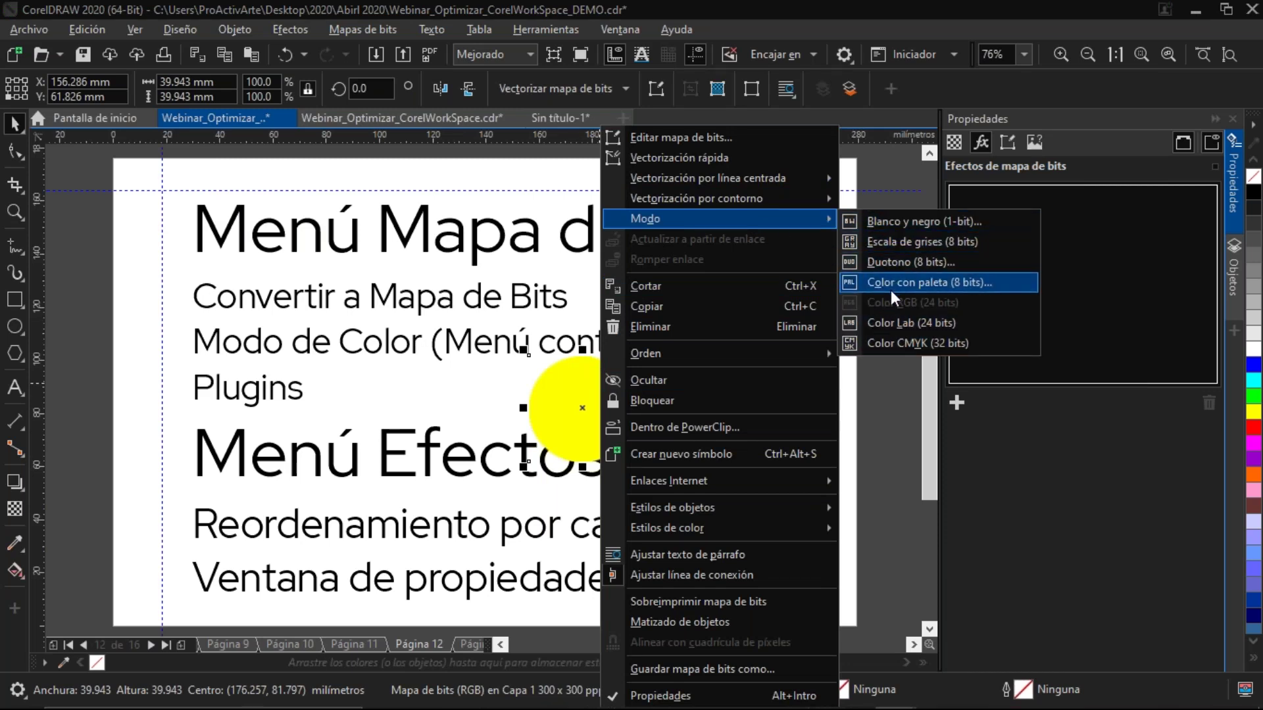
click(569, 397)
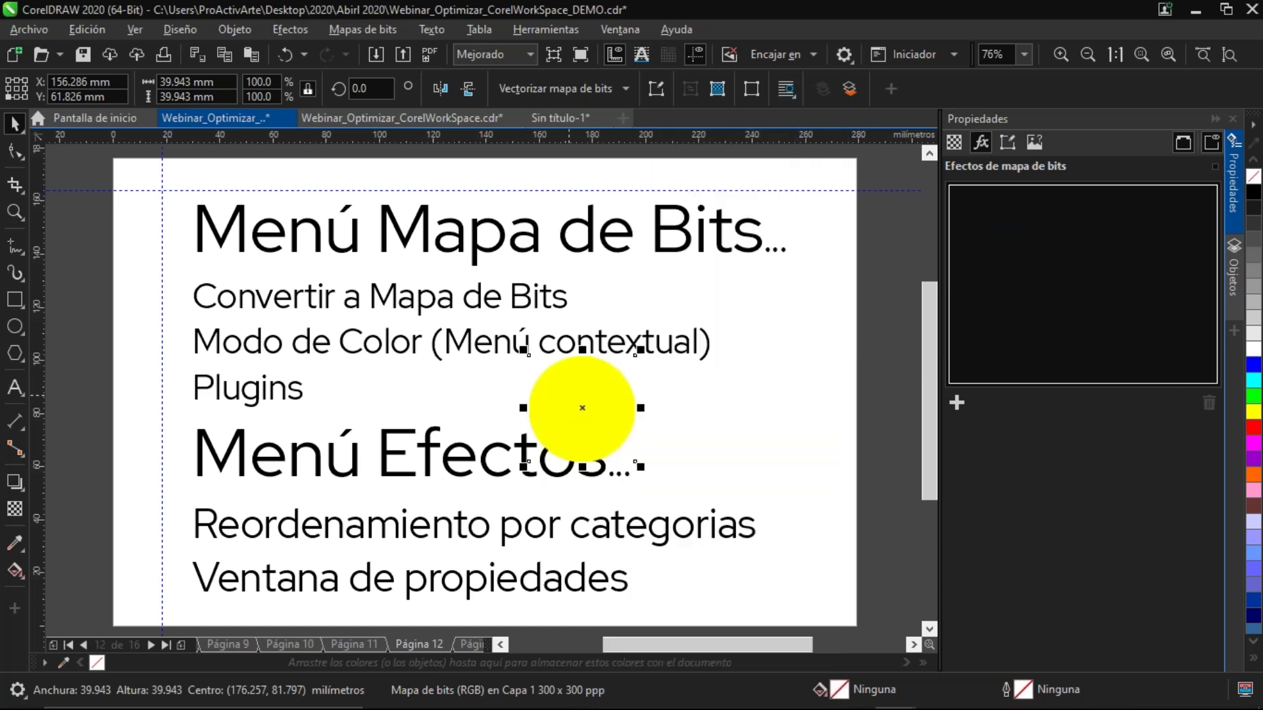
key(Delete)
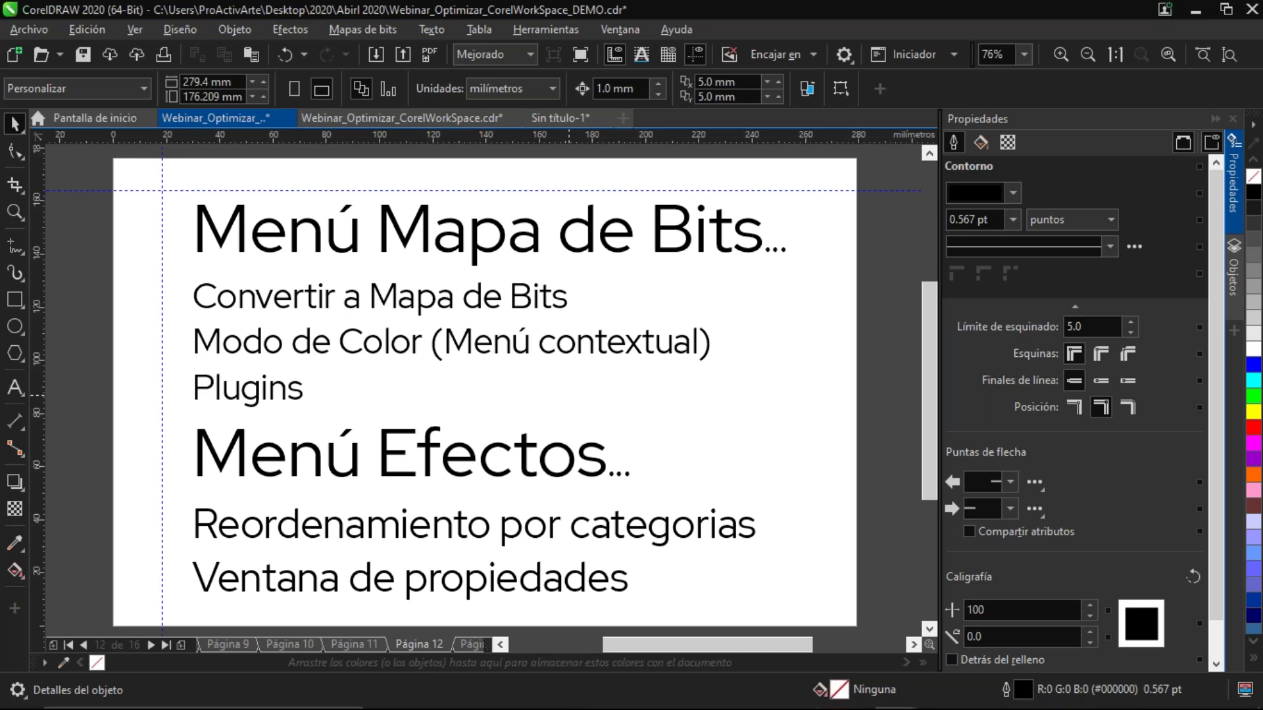
Go to Página 13 and review the Texto commands with the words mayúsculas/minúsculas selected
key(Page_Down)
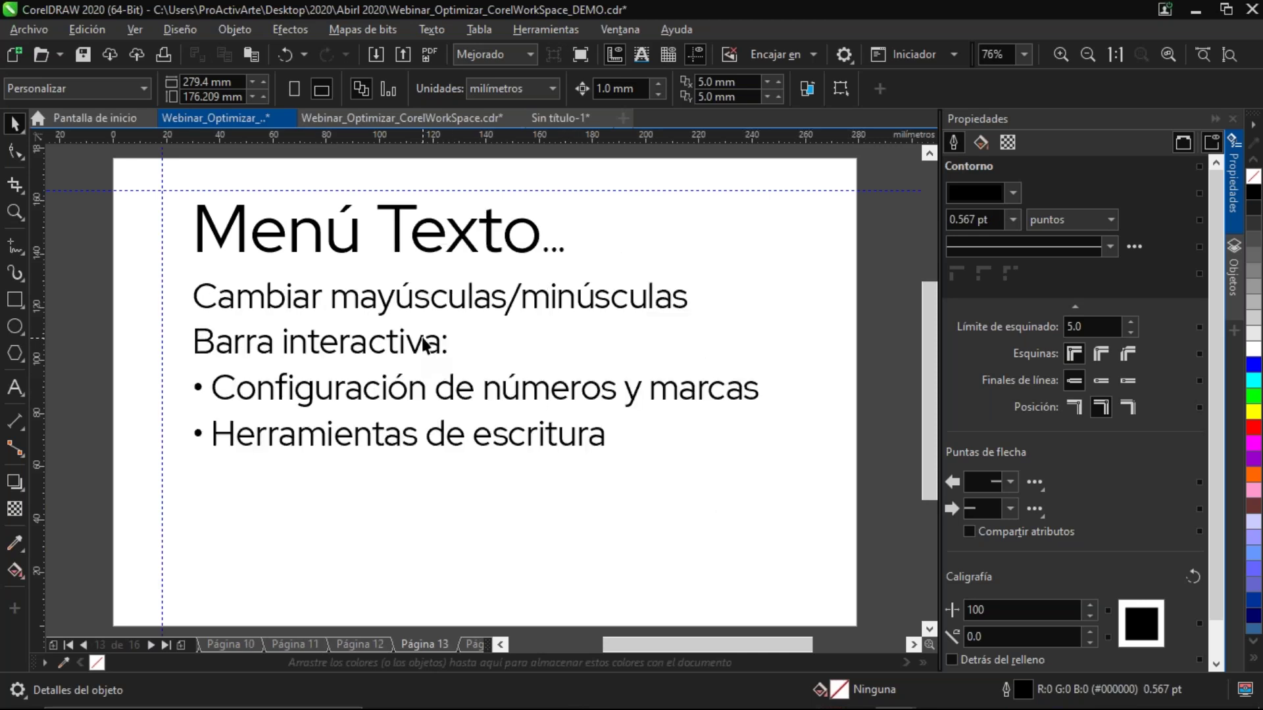
click(425, 392)
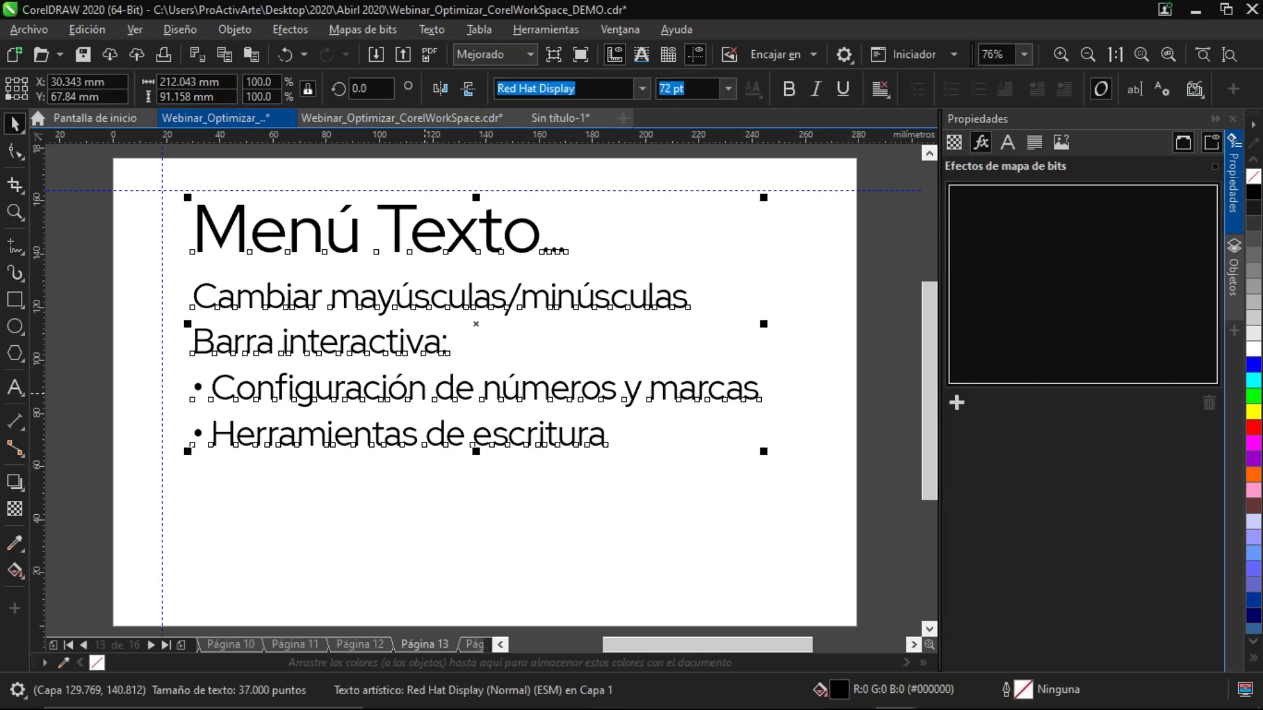
double_click(424, 392)
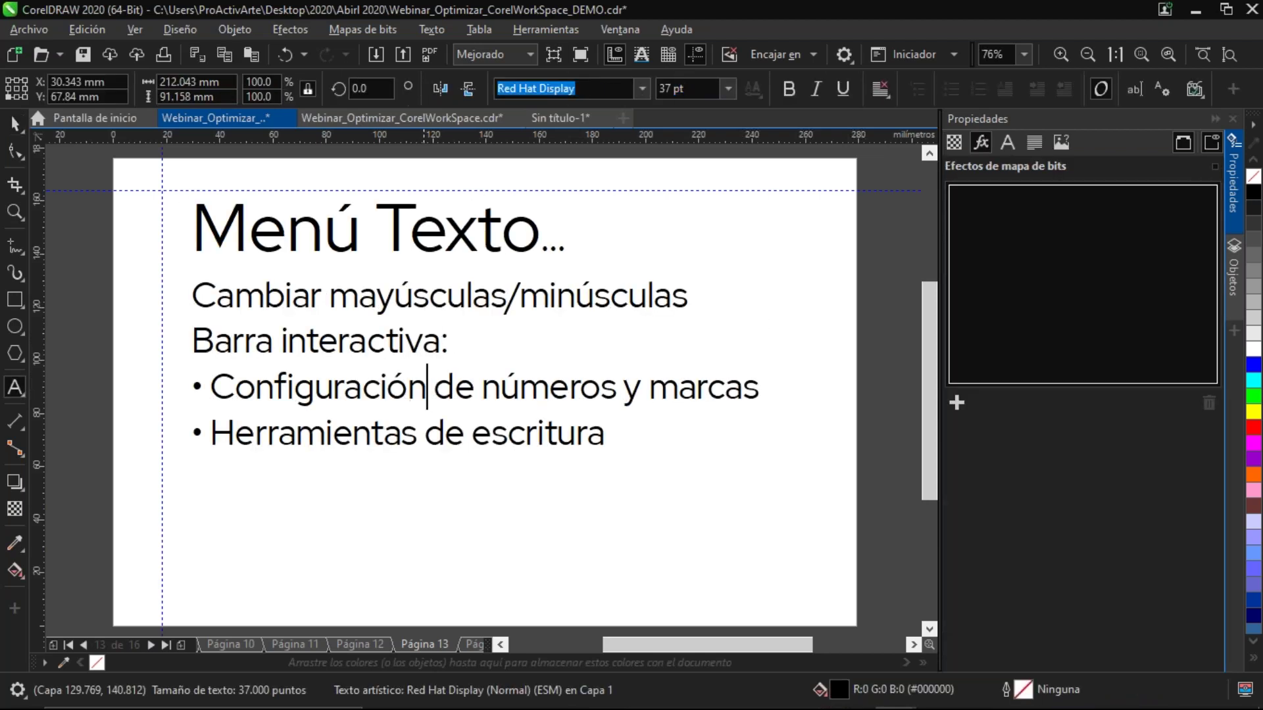
double_click(355, 304)
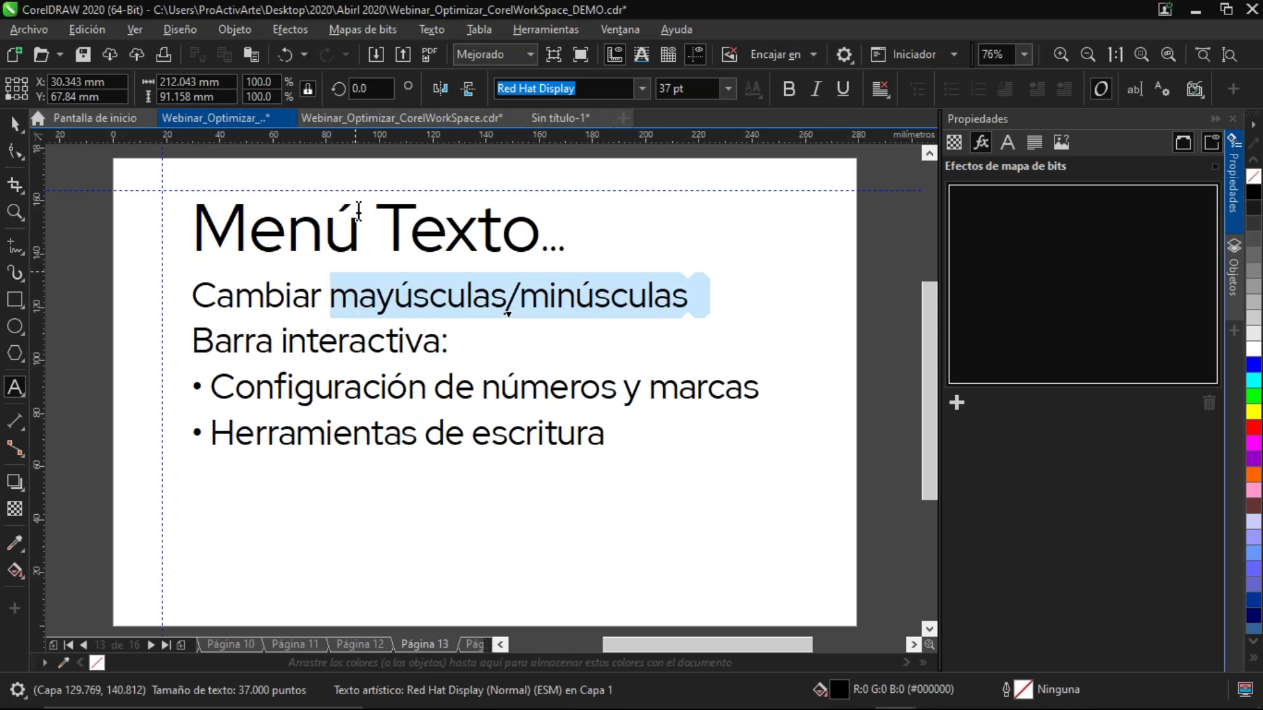
click(432, 28)
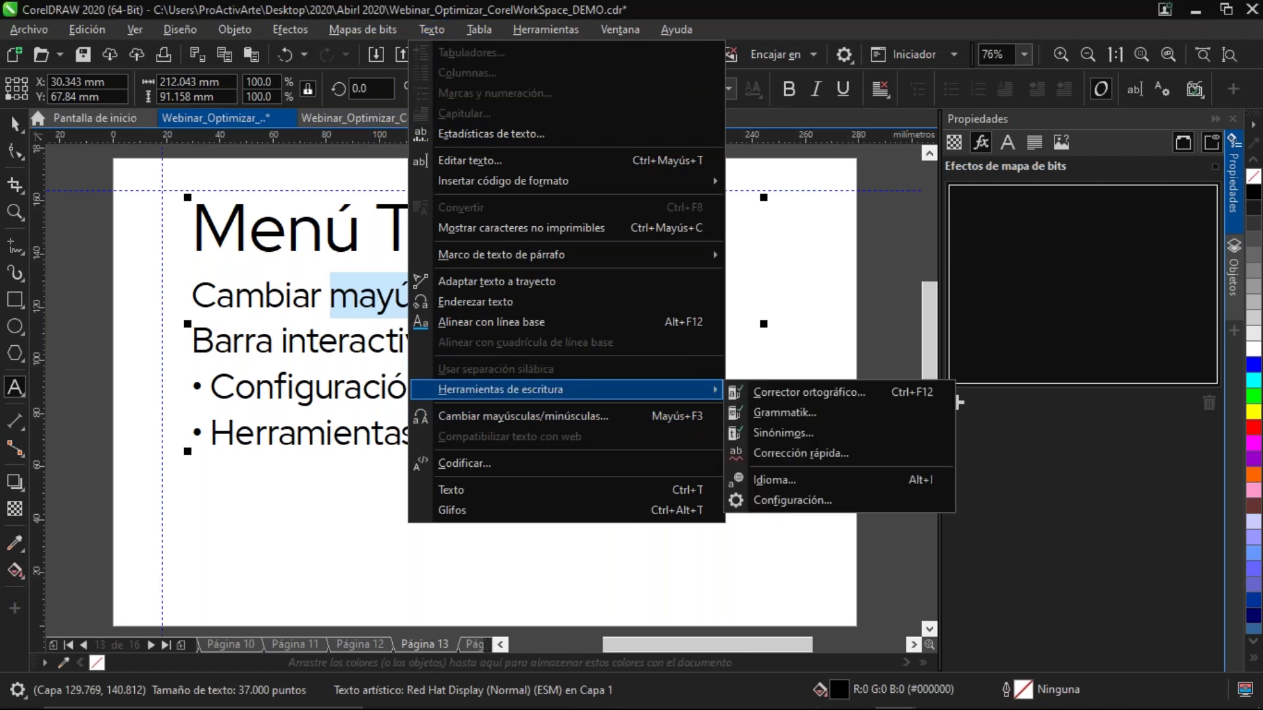
click(14, 122)
click(321, 535)
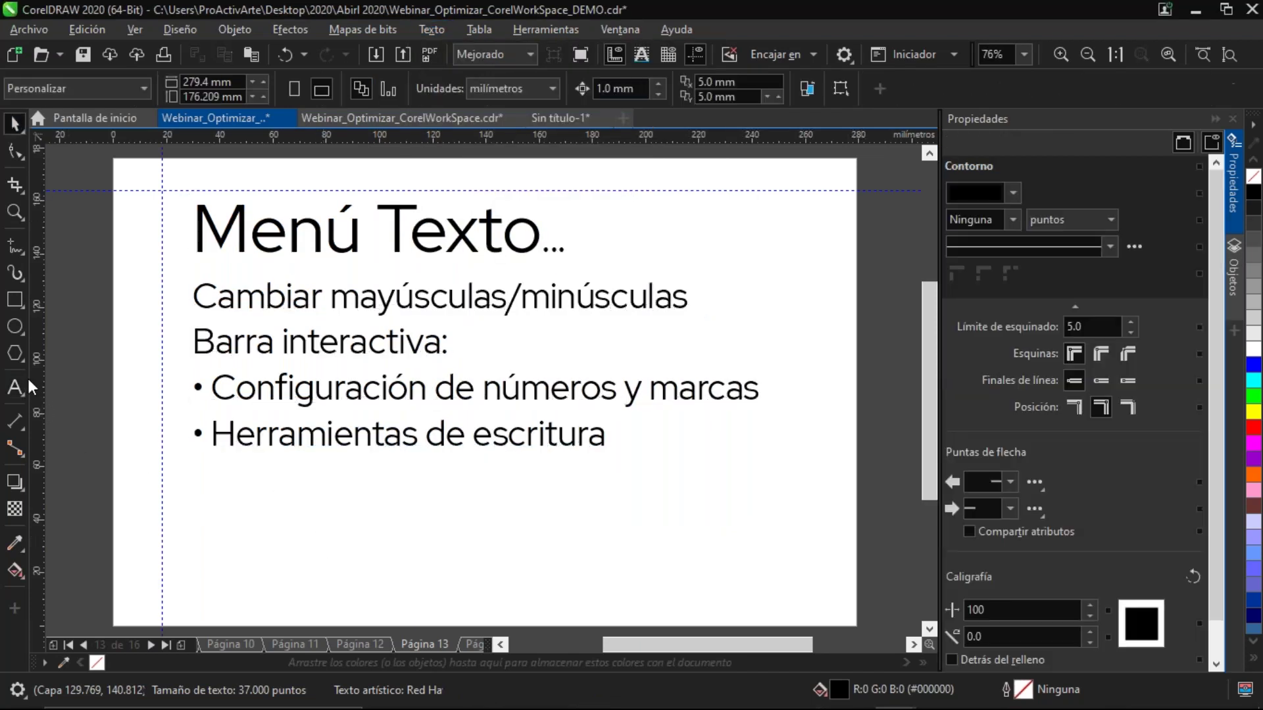
Add the artistic text CorelDRAW in the empty area below the list and enlarge it to about 107 mm wide
click(15, 387)
click(350, 571)
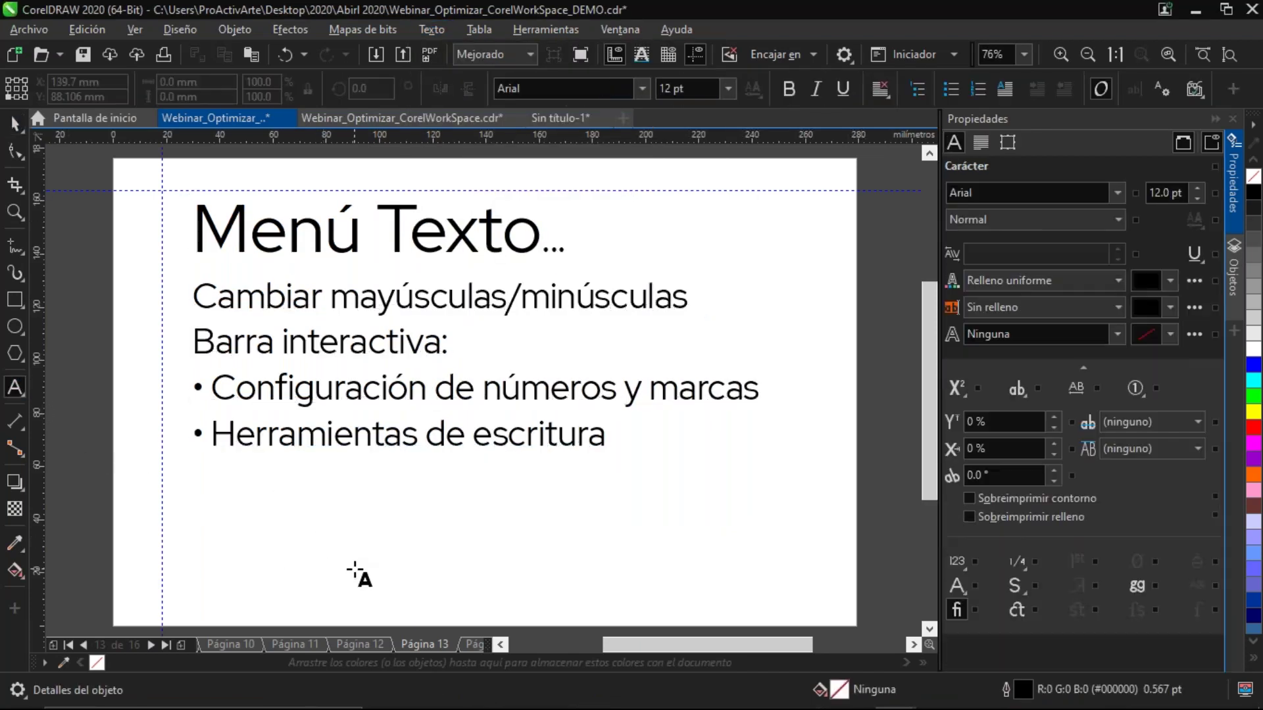
text(Corel)
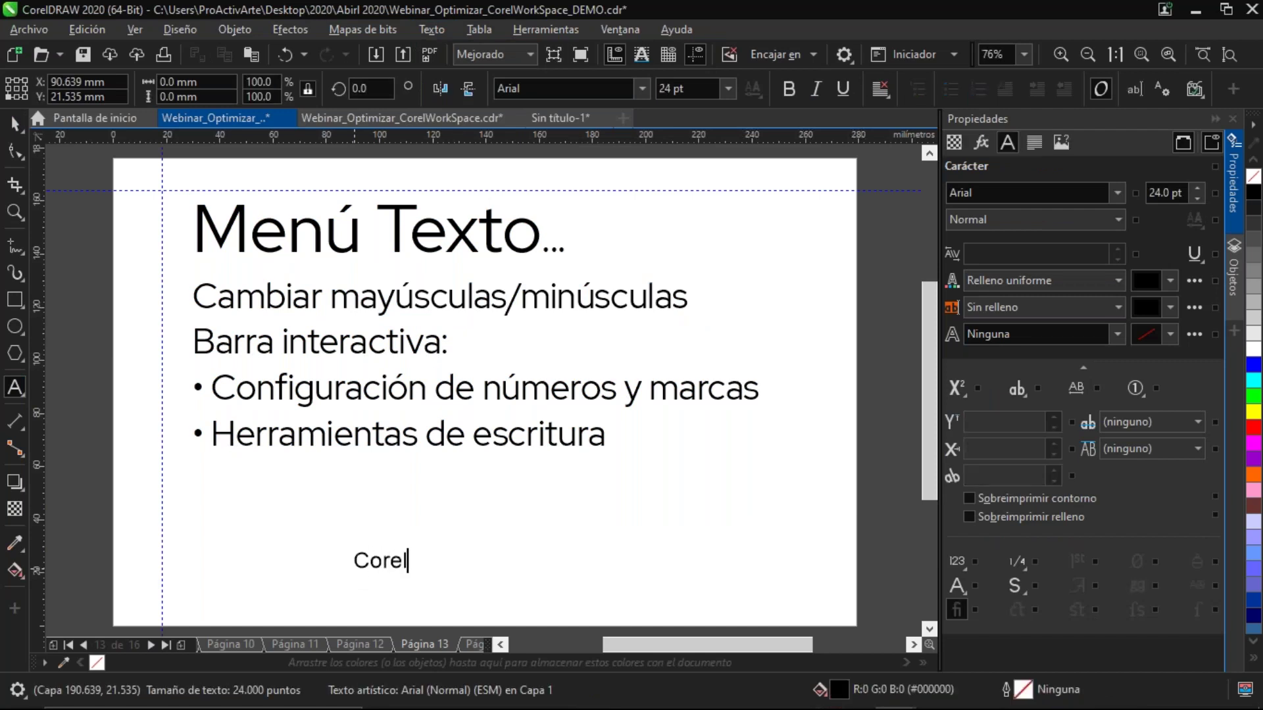
text(DRAW)
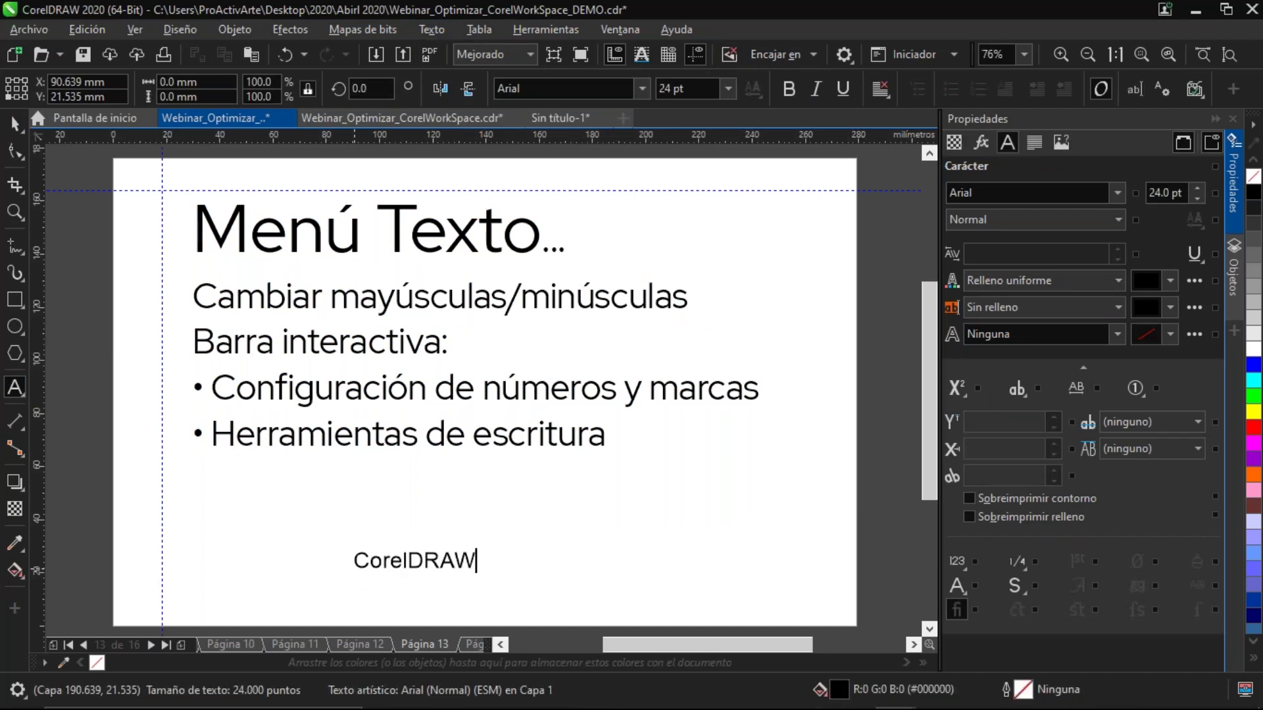
key(ctrl+space)
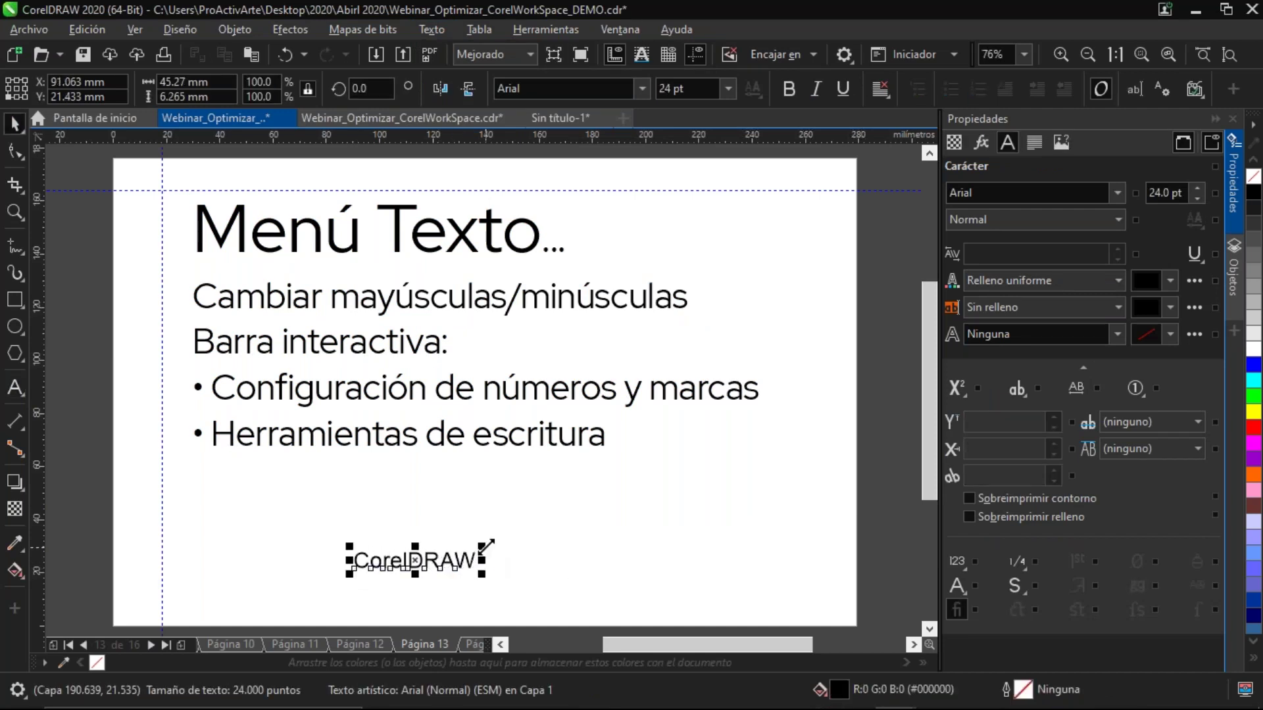
drag(485, 546, 648, 476)
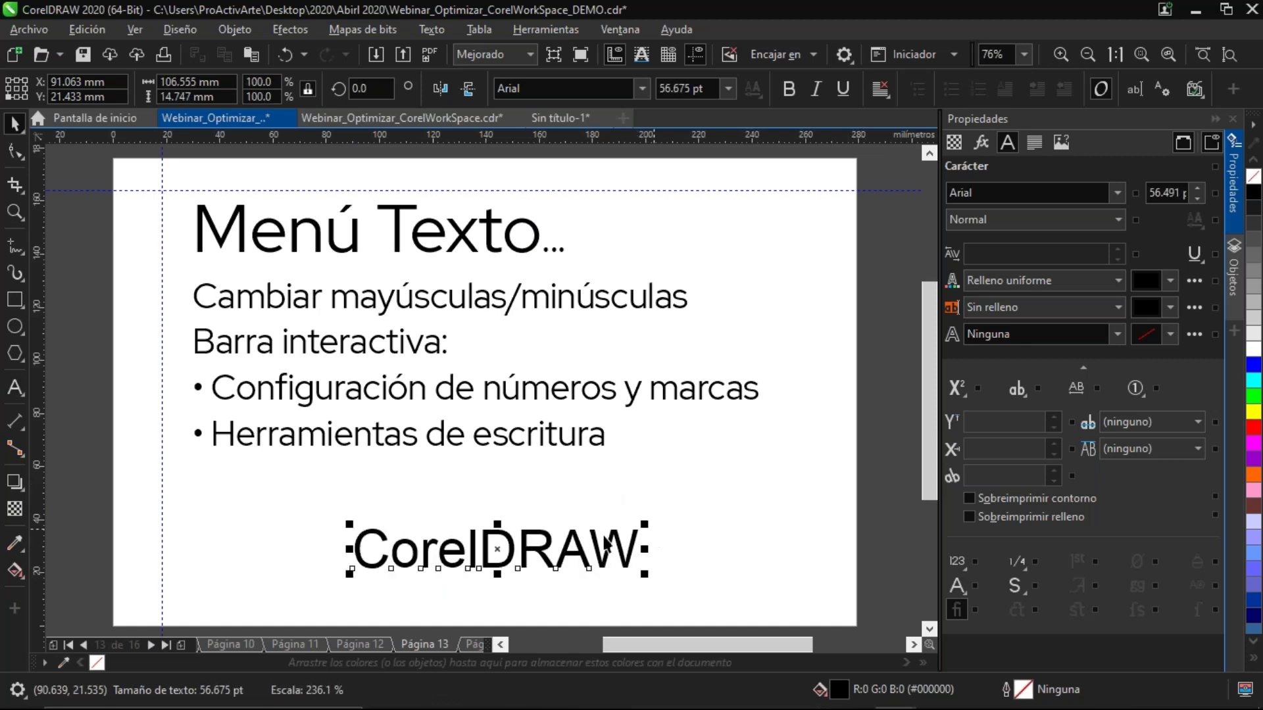
Change the case of the CorelDRAW text to MAYÚSCULAS
click(439, 29)
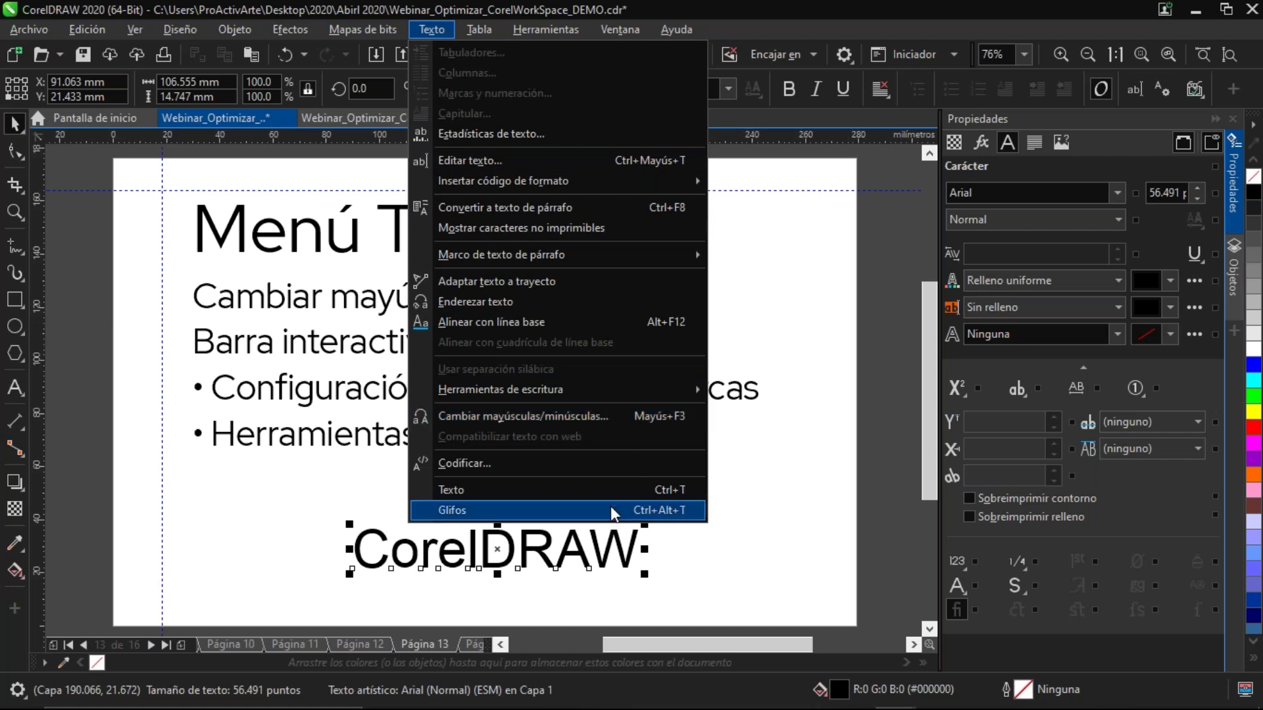
click(580, 558)
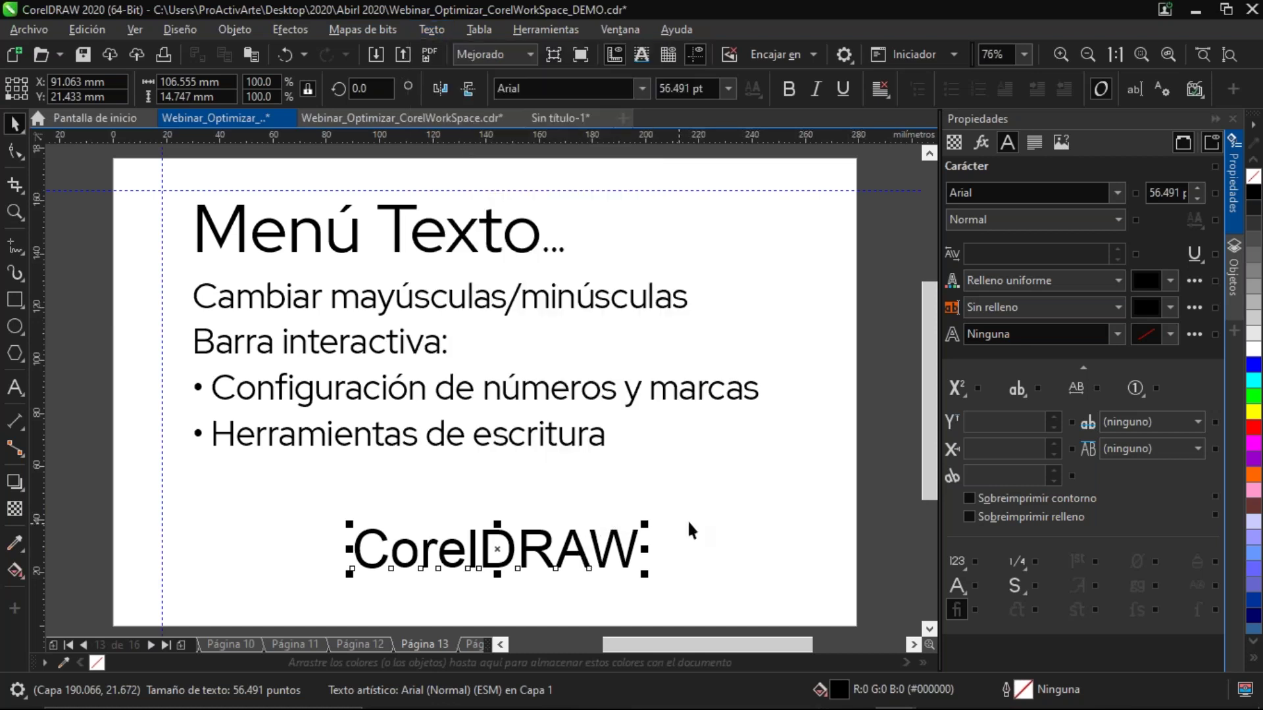
key(shift+F3)
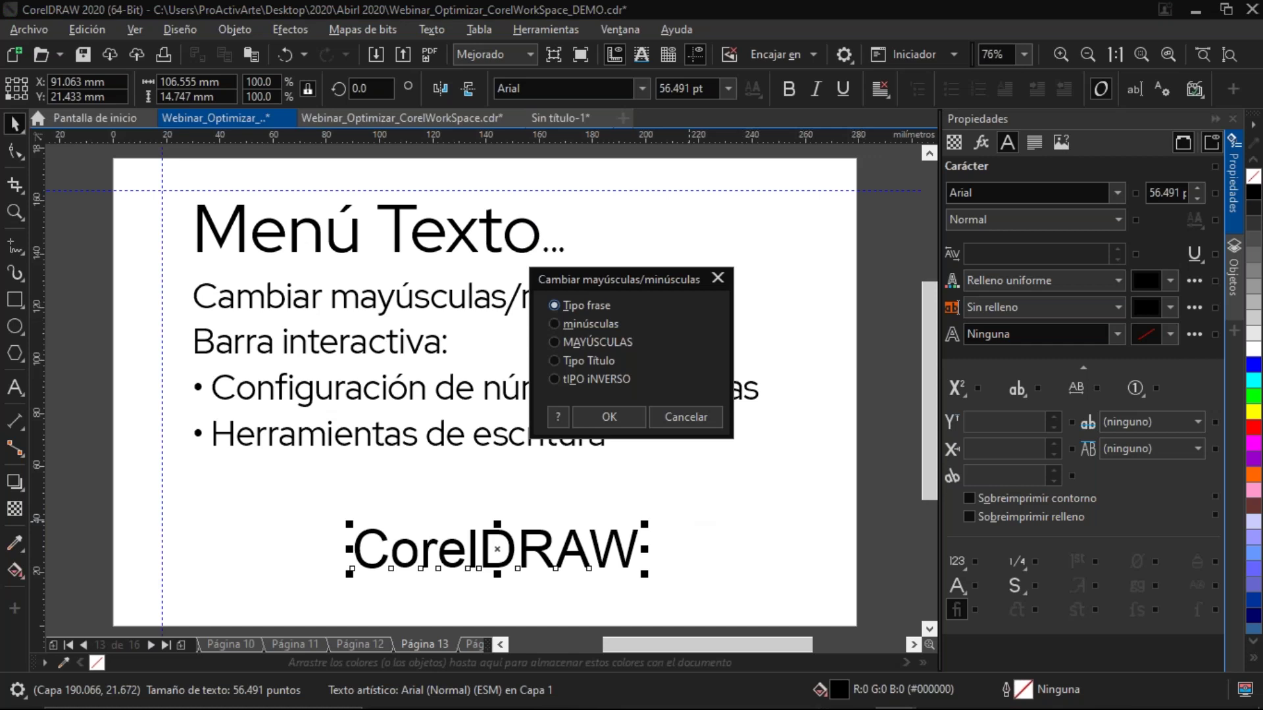
click(554, 342)
click(609, 414)
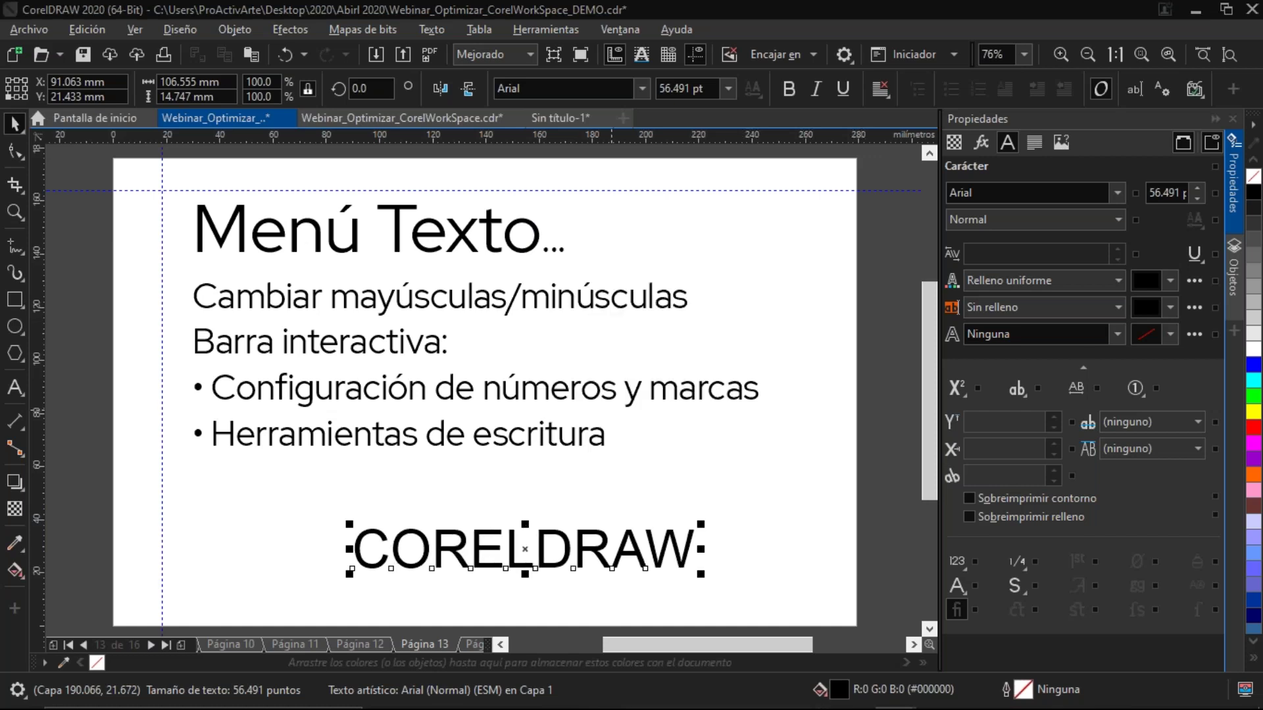
Change the case of the CORELDRAW text to minúsculas
key(shift+F3)
click(569, 324)
click(622, 417)
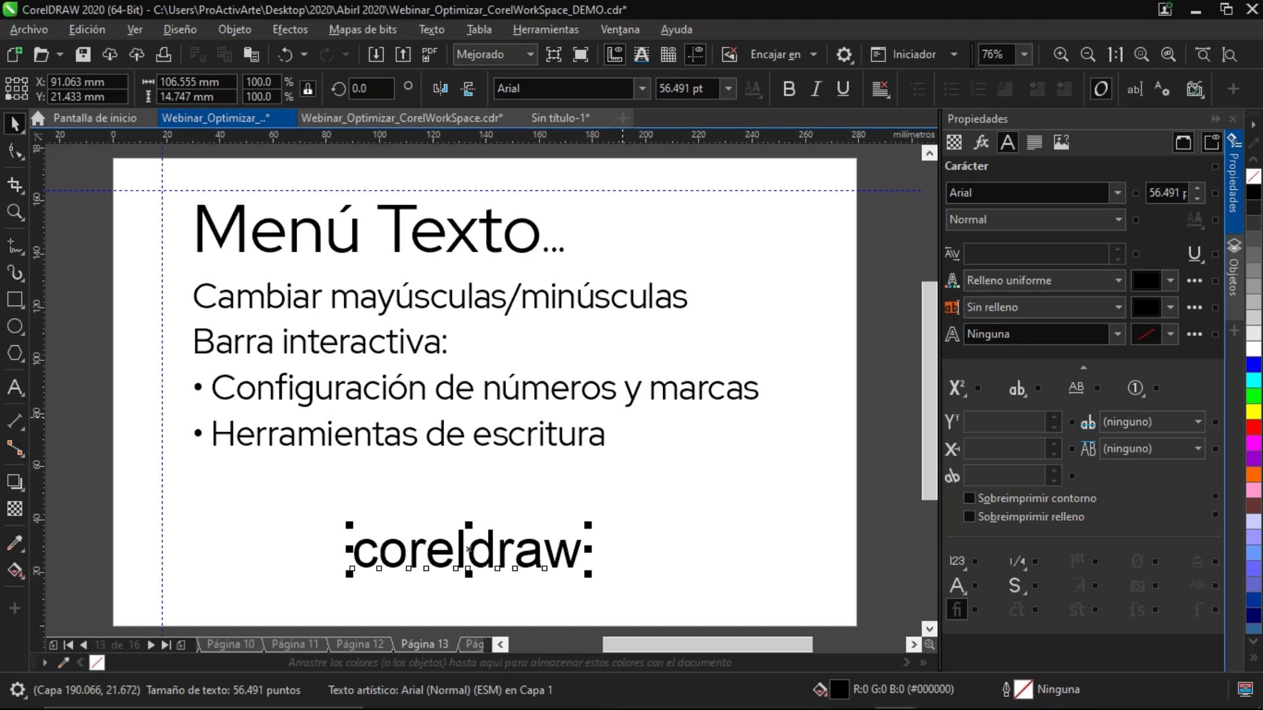
Review the writing tools offered for the coreldraw text and delete the text
click(1195, 89)
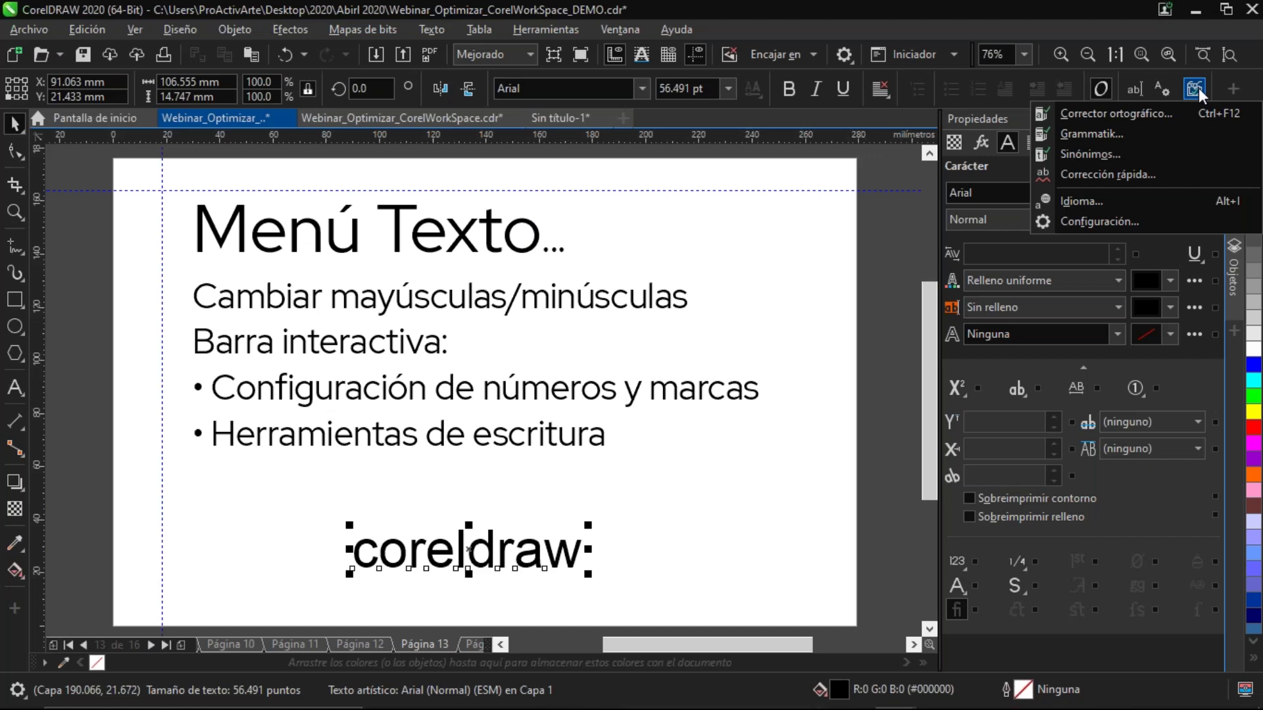
click(1198, 88)
click(1190, 87)
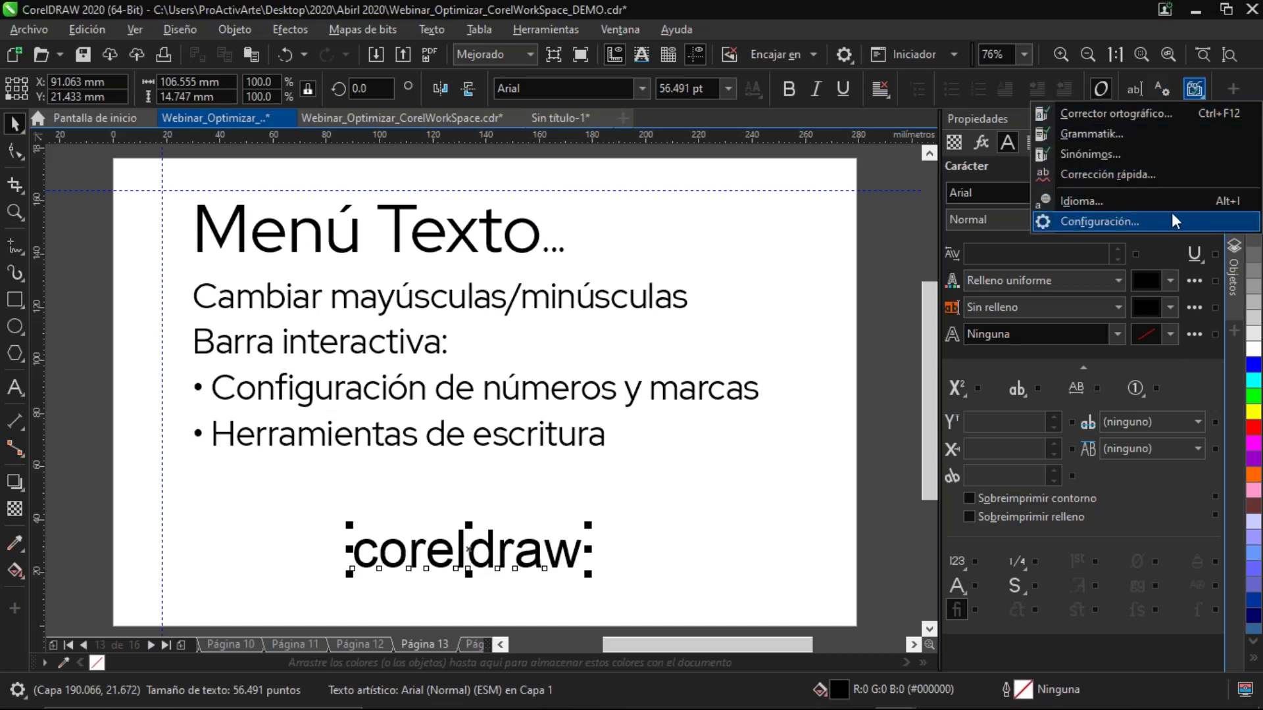
click(952, 88)
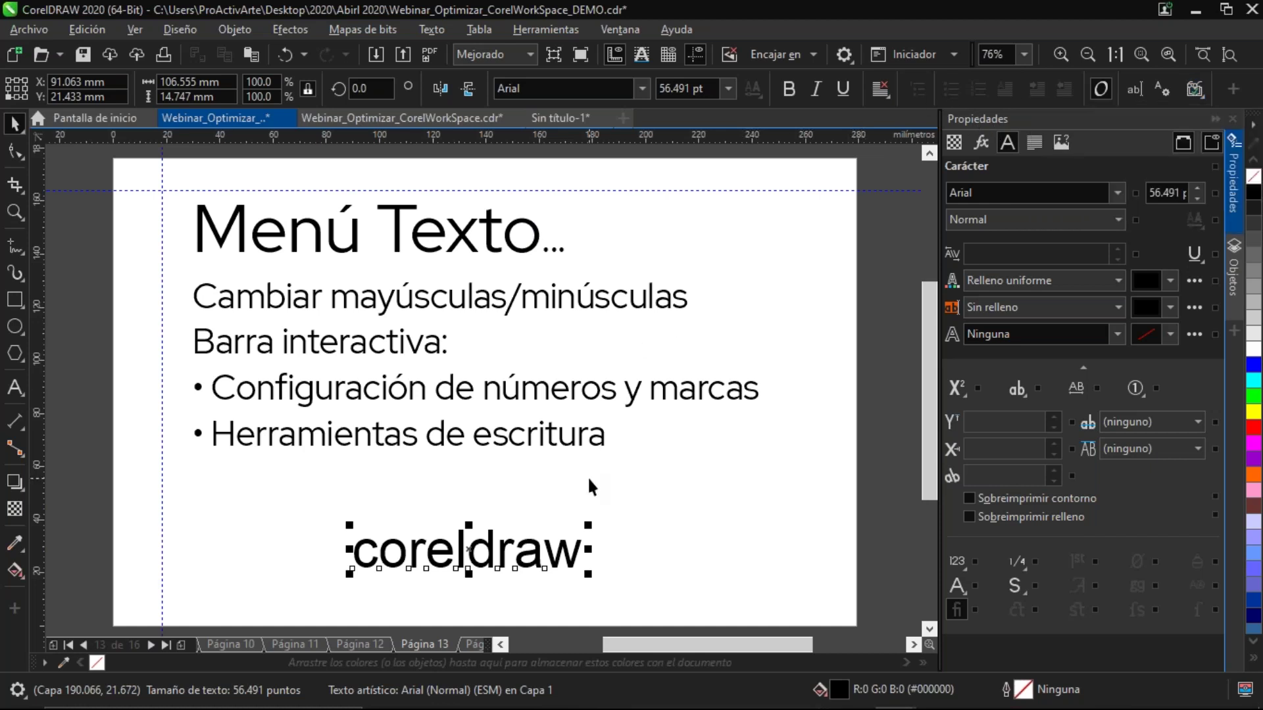
key(Delete)
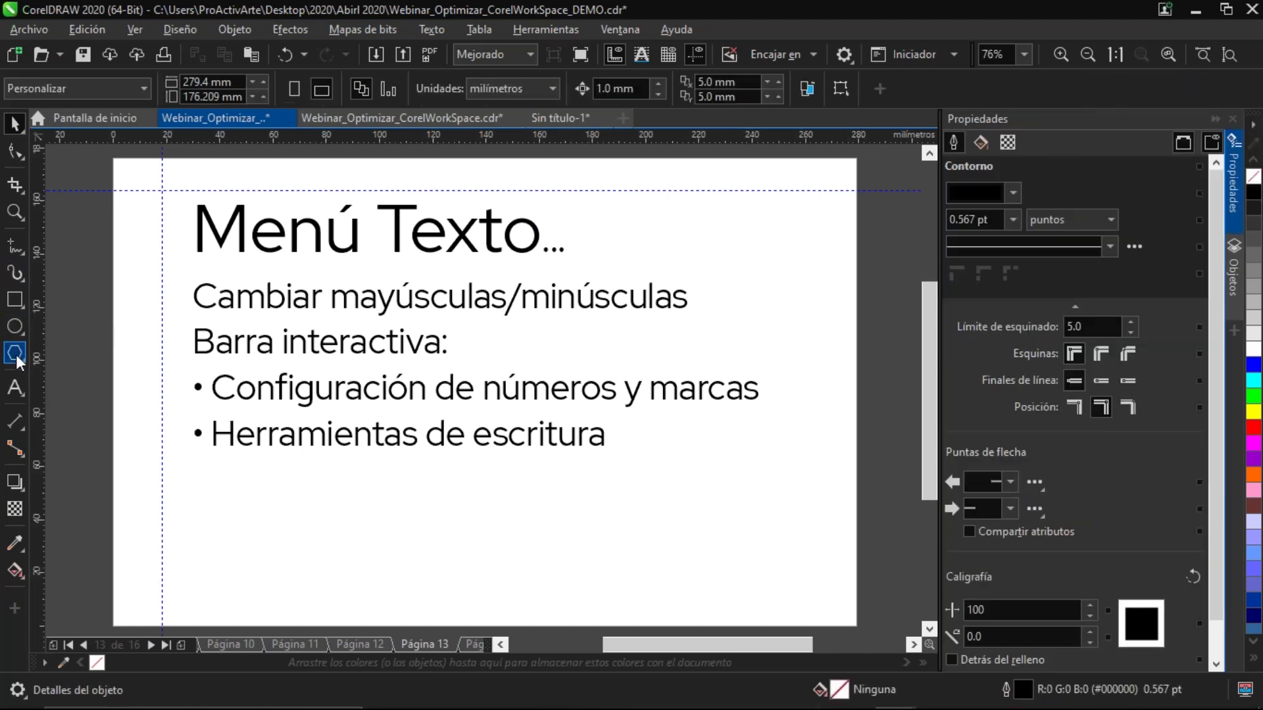
Create a paragraph text frame about 126 by 41 mm below the list, containing uno, dos, tres and cuatro on separate lines
click(17, 388)
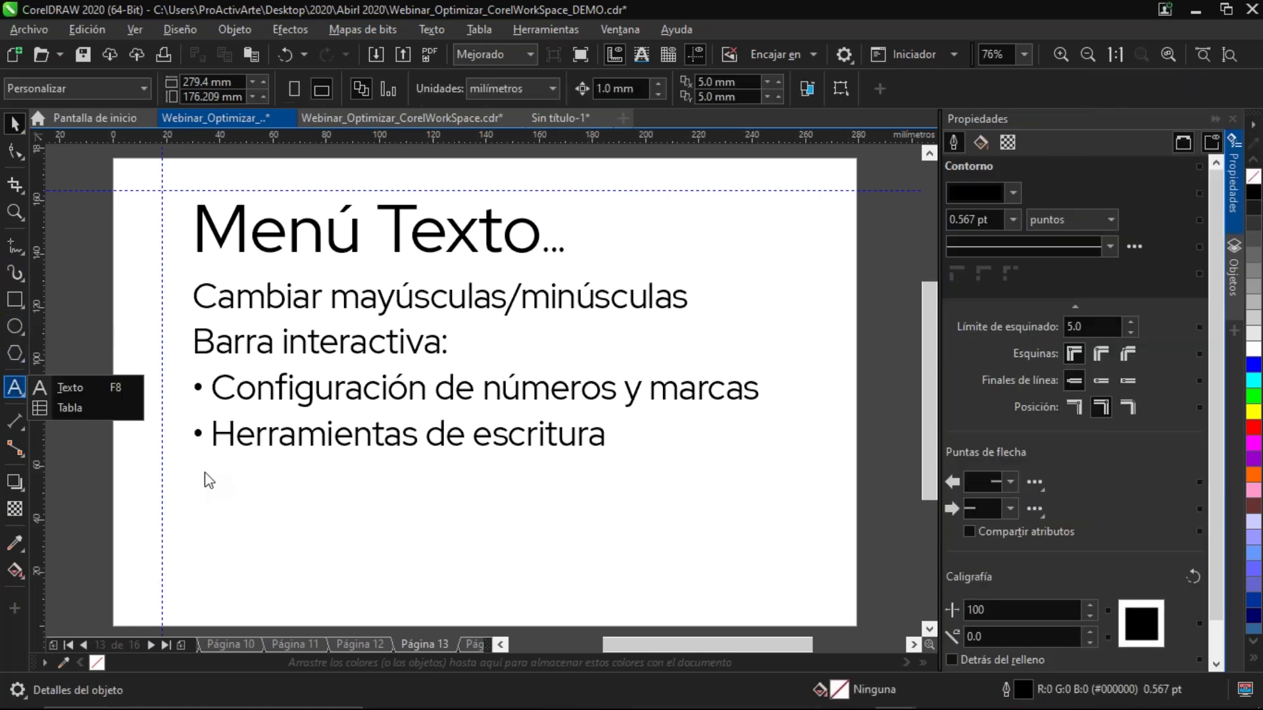
click(38, 385)
drag(317, 484, 654, 596)
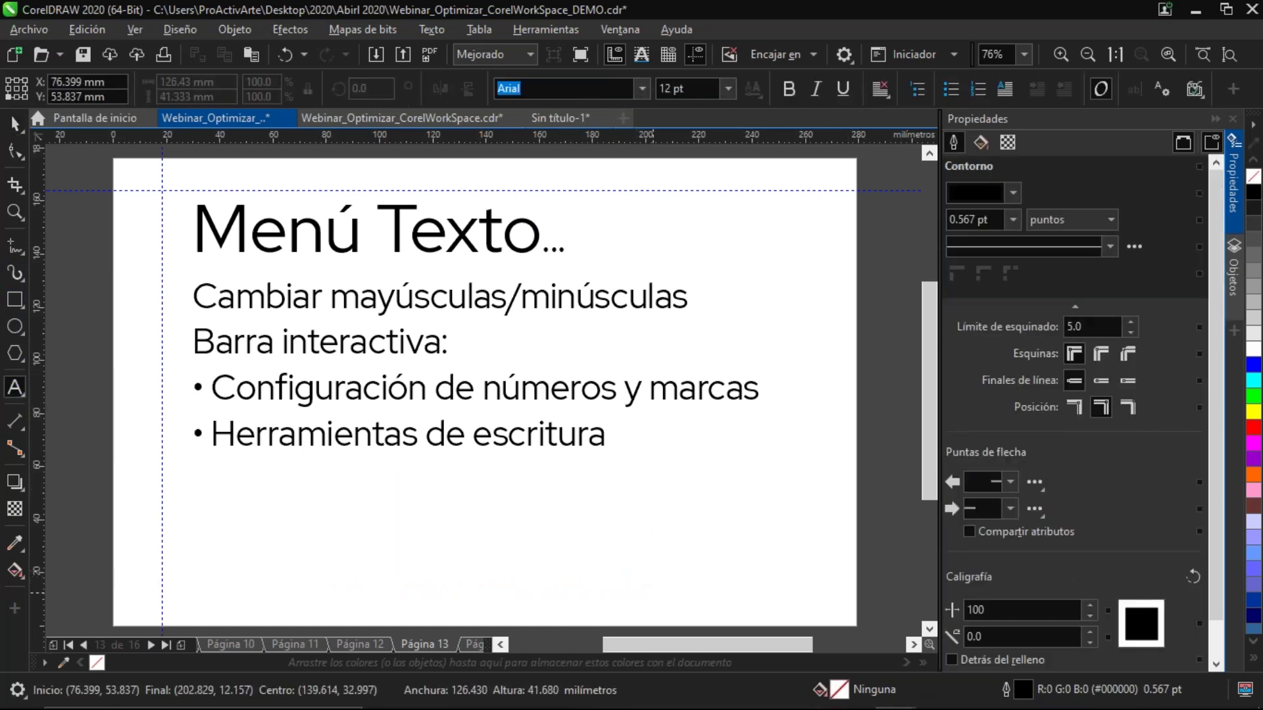
text(uno)
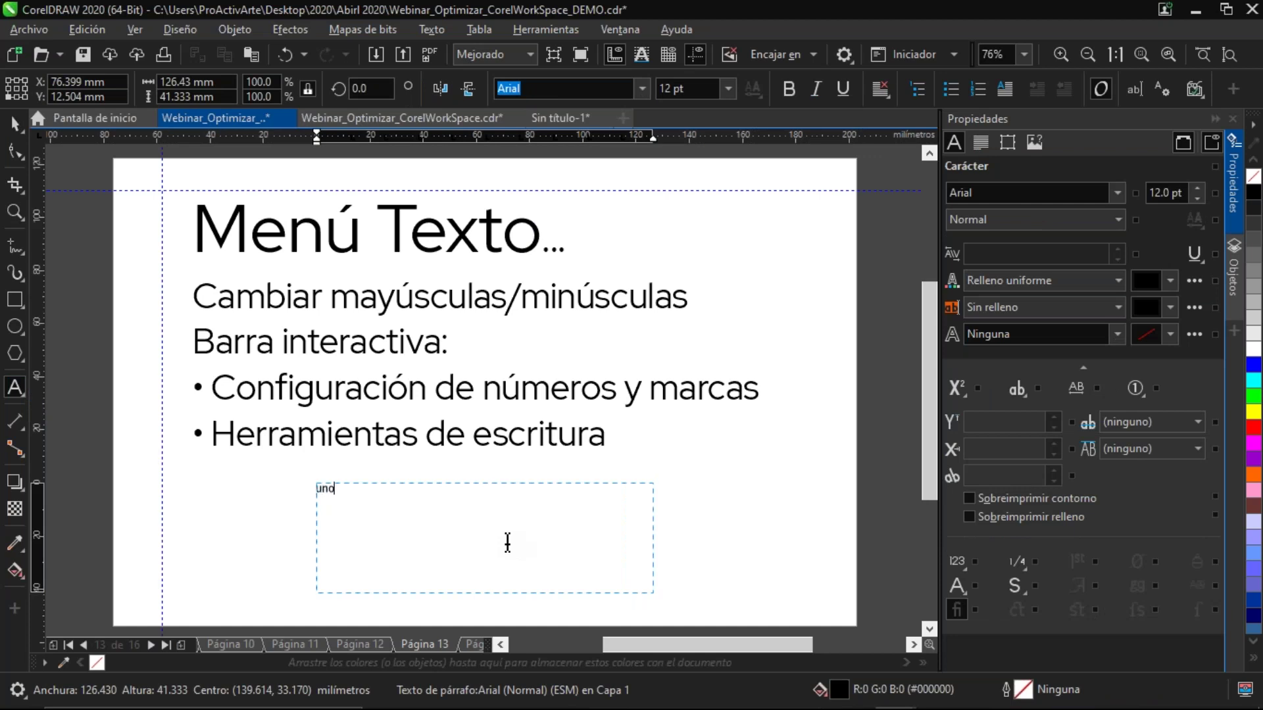
key(Return)
text(dos)
key(Return)
text(tres)
key(Return)
text(cuatro)
key(ctrl+space)
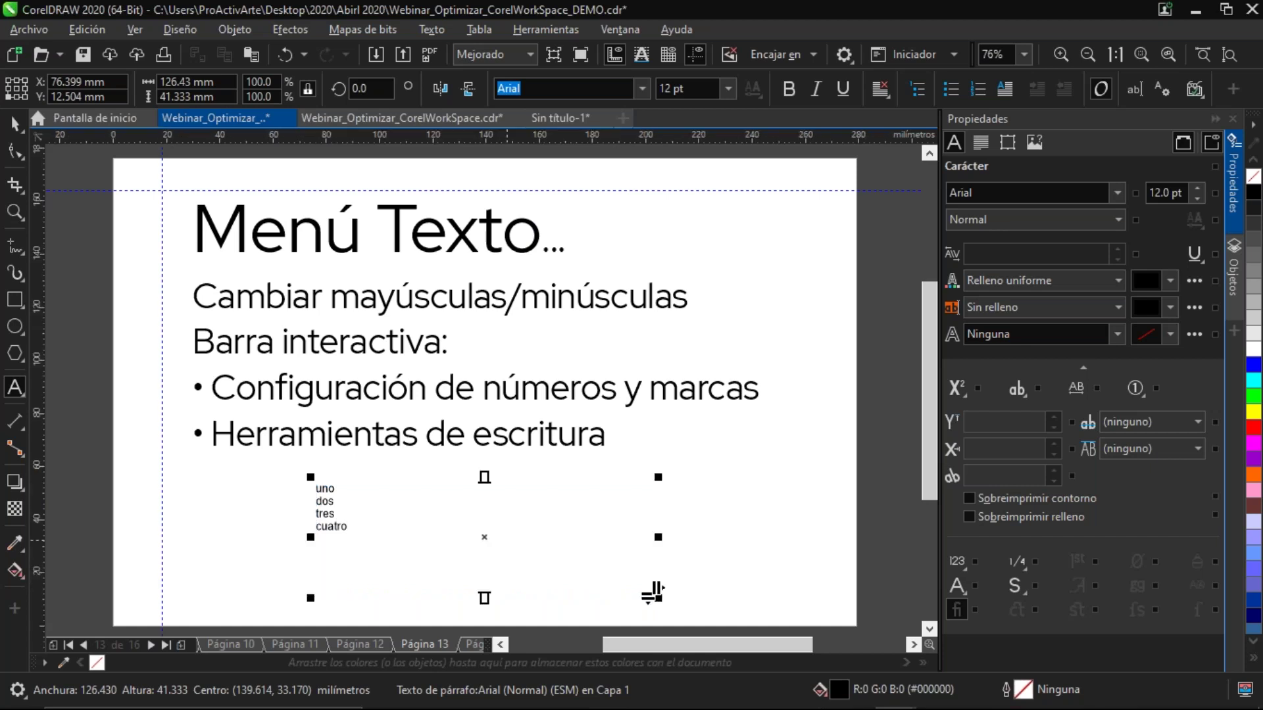
Try the bulleted and numbered list formats on the uno to cuatro paragraph text
click(951, 88)
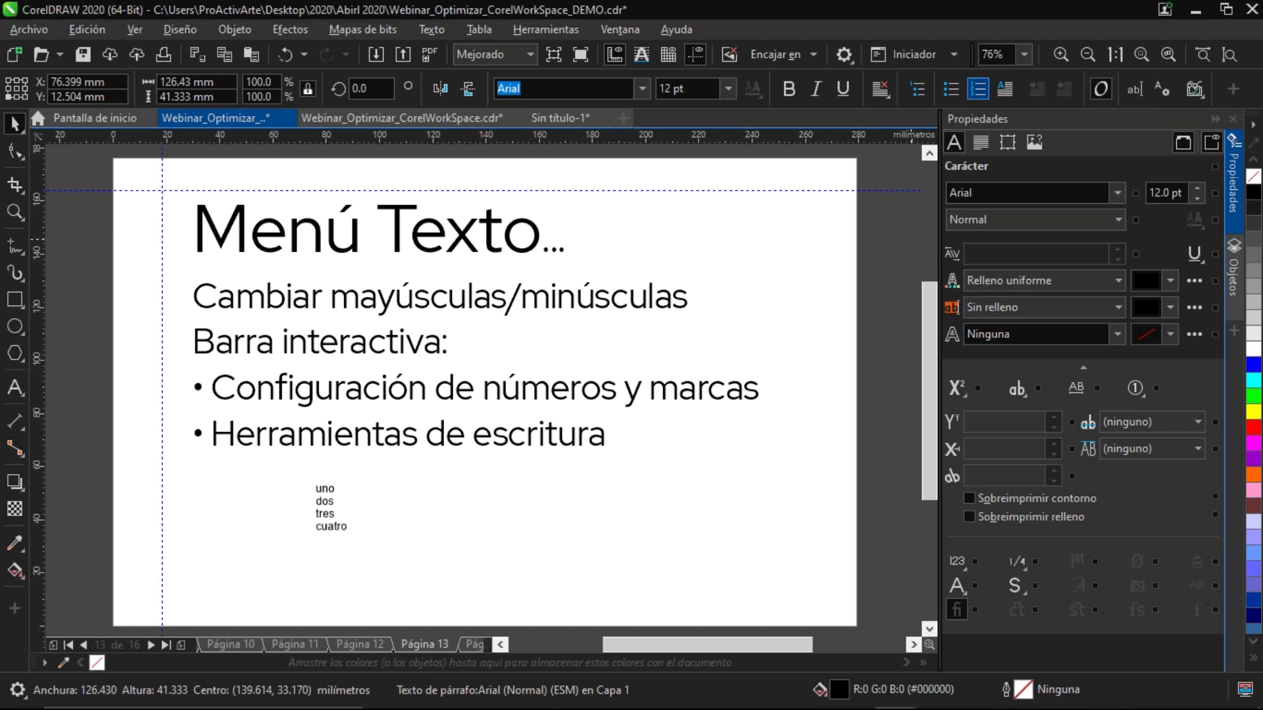
click(978, 89)
click(978, 88)
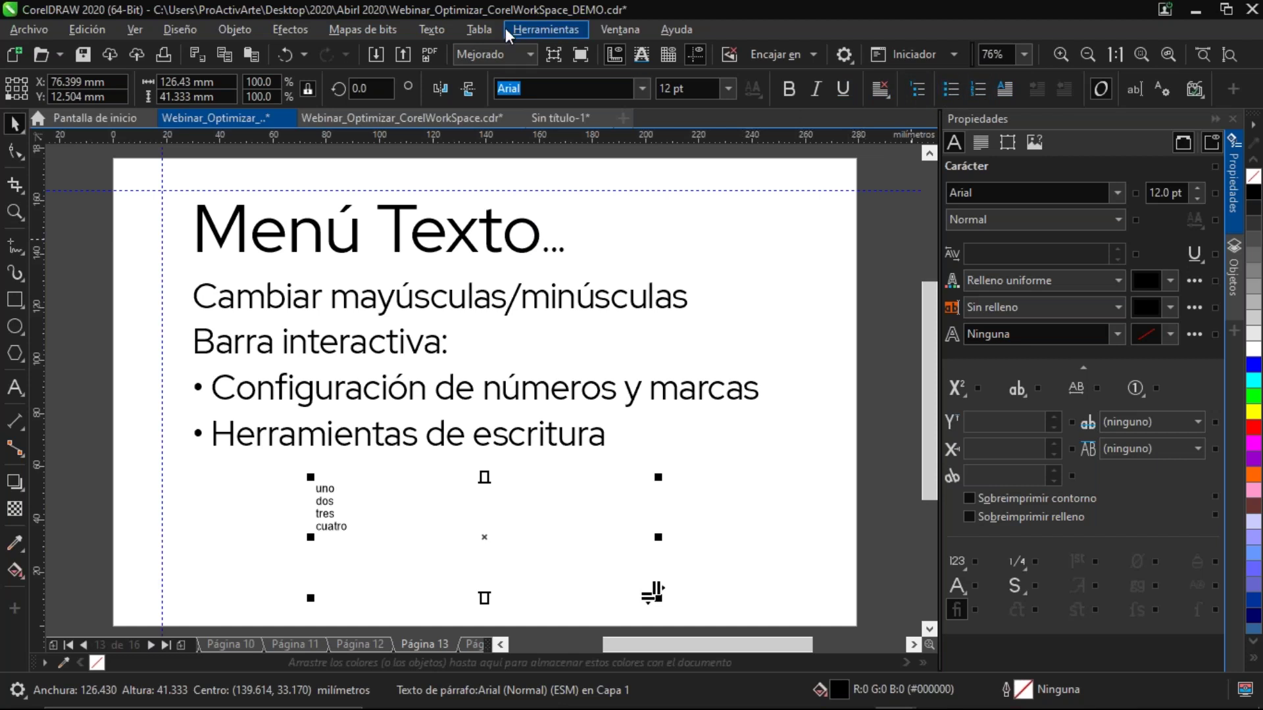
click(441, 29)
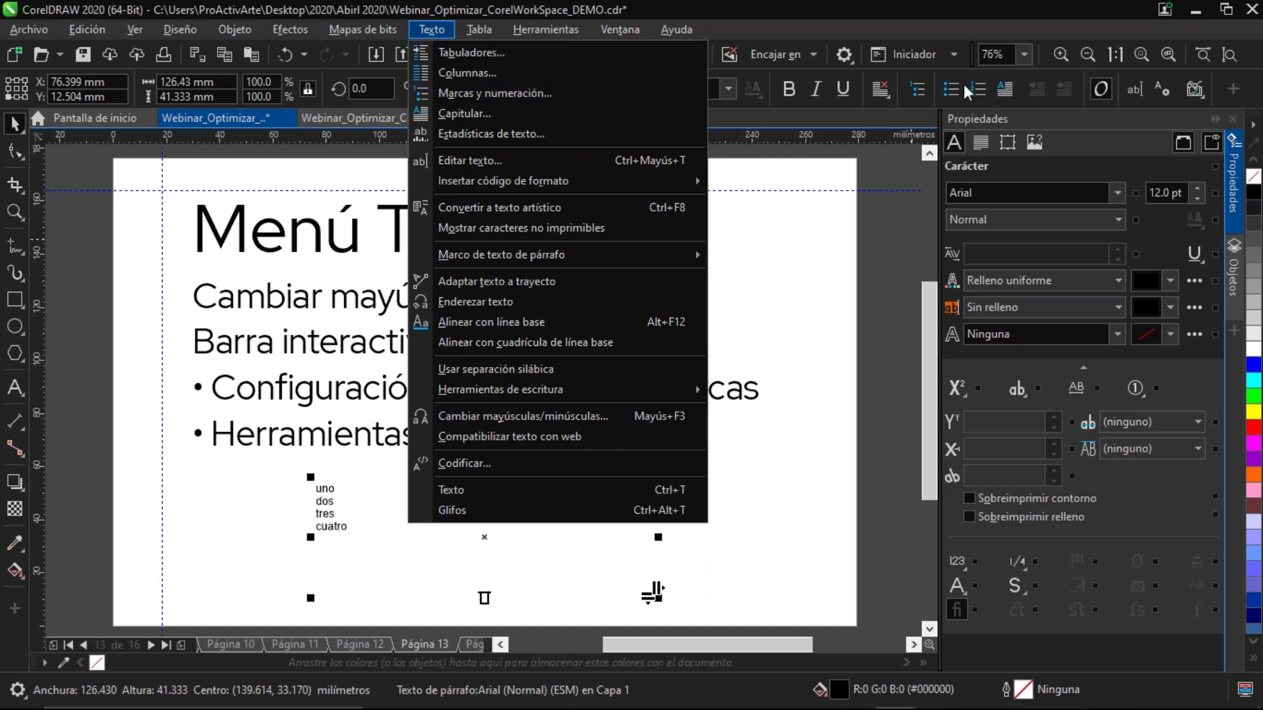
click(927, 90)
click(952, 85)
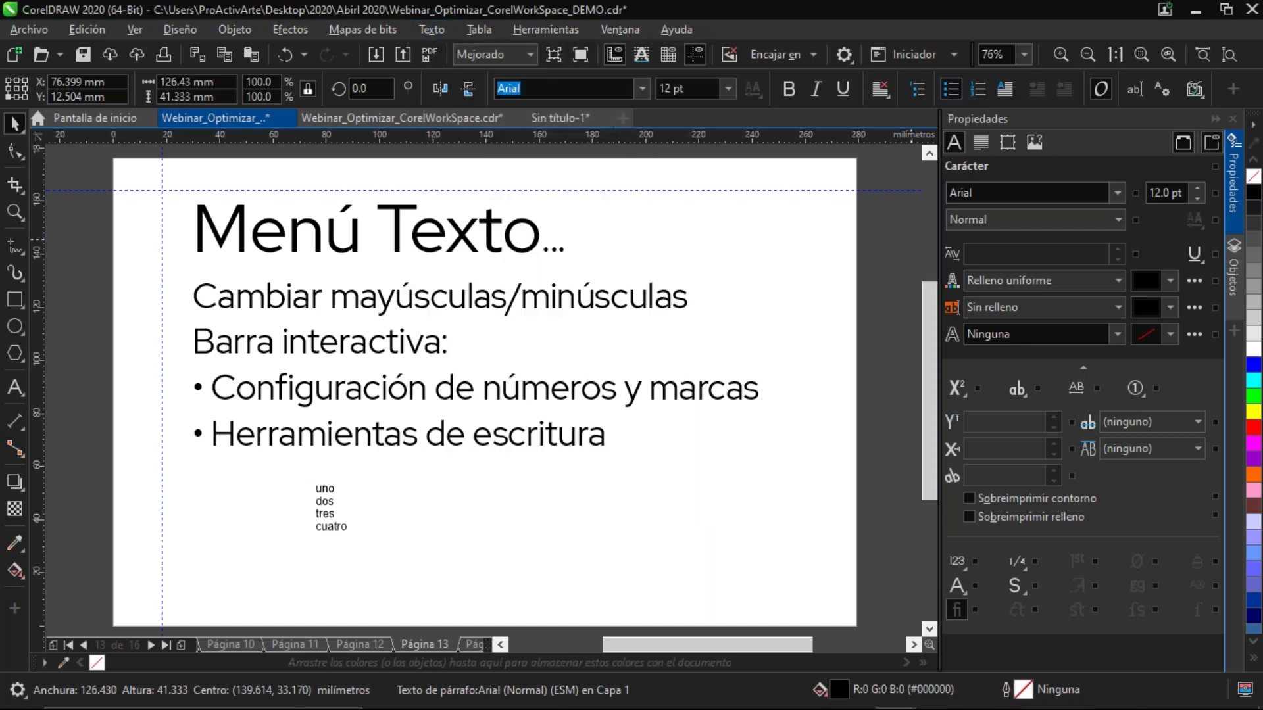
click(952, 85)
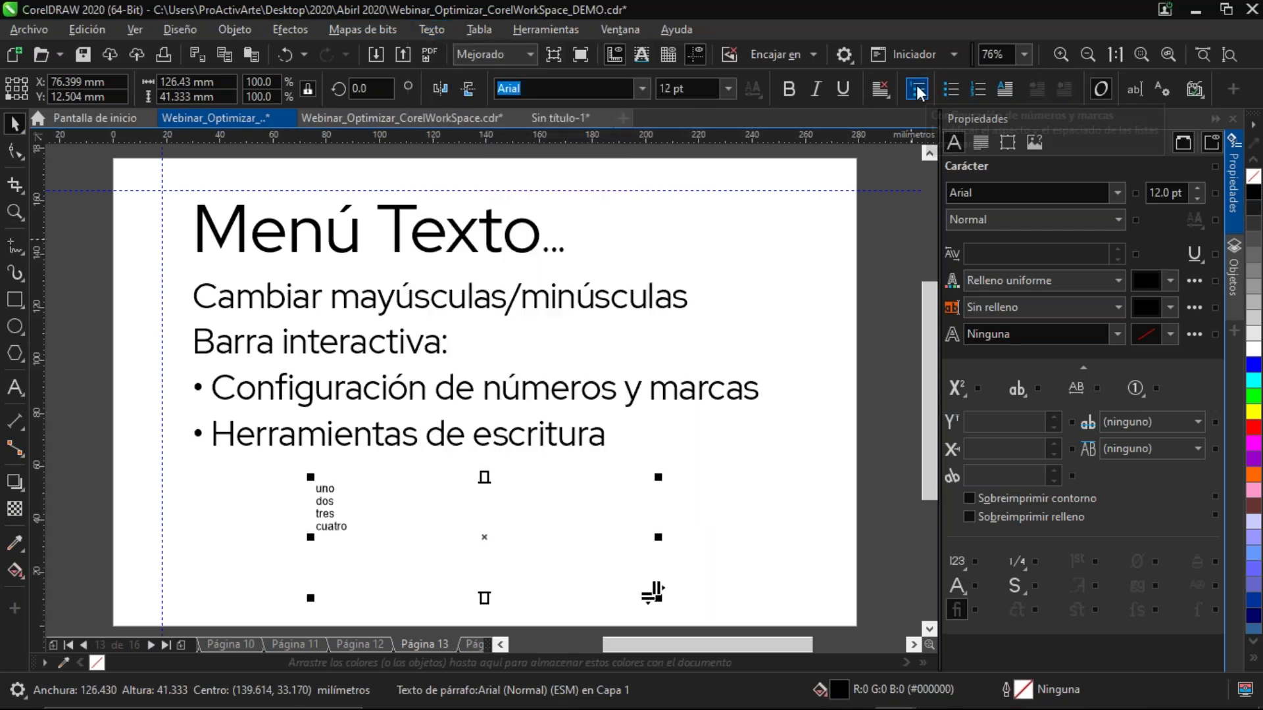
Format the uno to cuatro paragraph text as a bulleted list through the Marcas y numeración settings
click(917, 89)
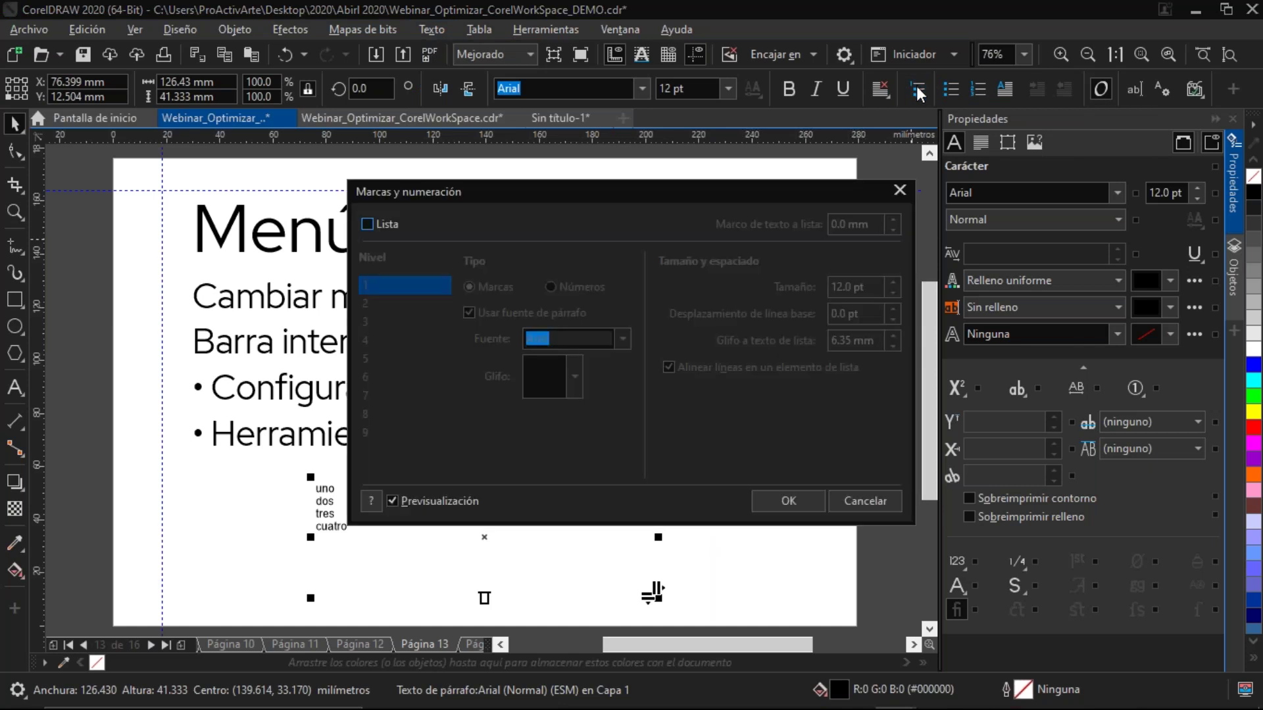
click(367, 224)
drag(451, 187, 567, 201)
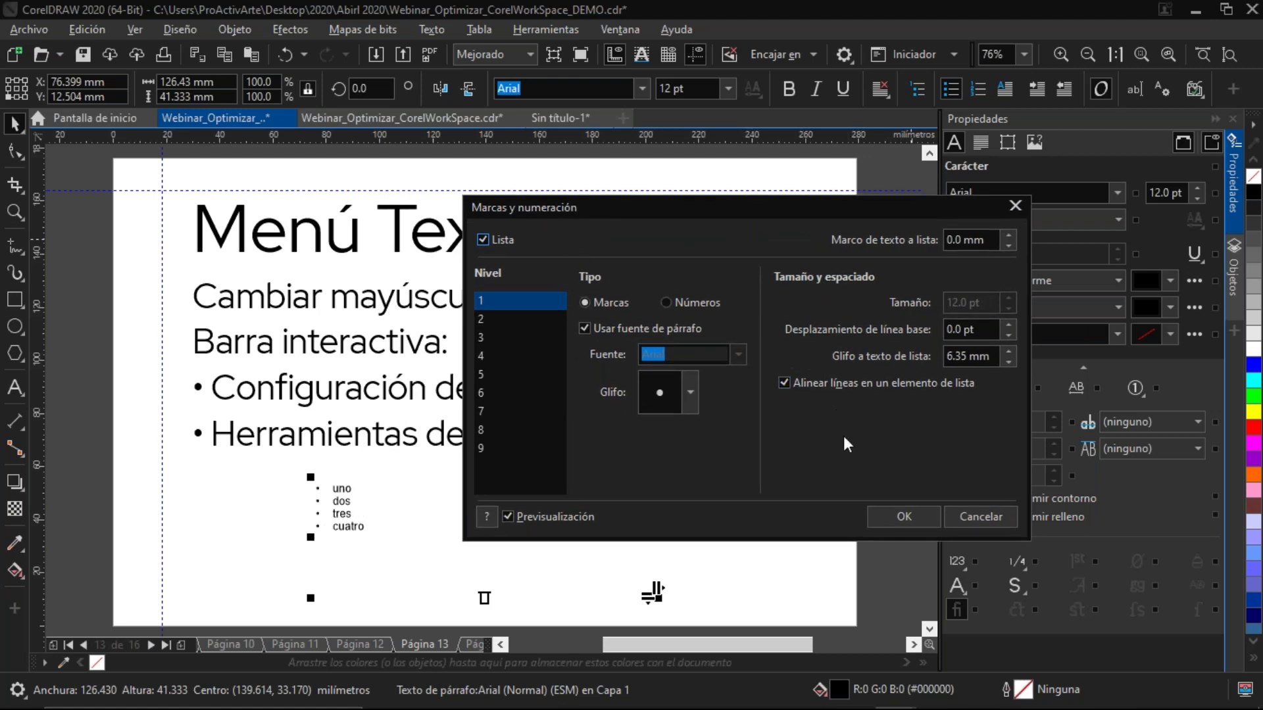
click(907, 513)
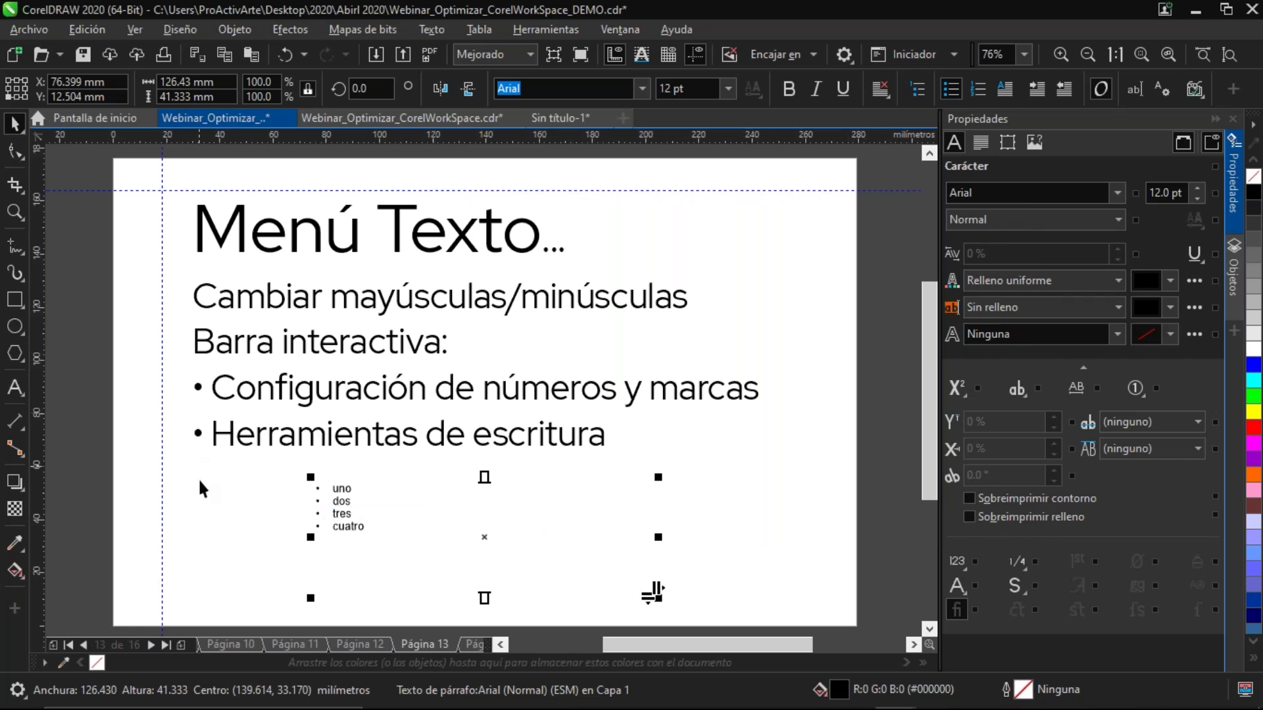
Demote the dos, tres and cuatro items to second-level bullets beneath uno and leave text editing
key(z)
drag(302, 479, 421, 541)
double_click(316, 326)
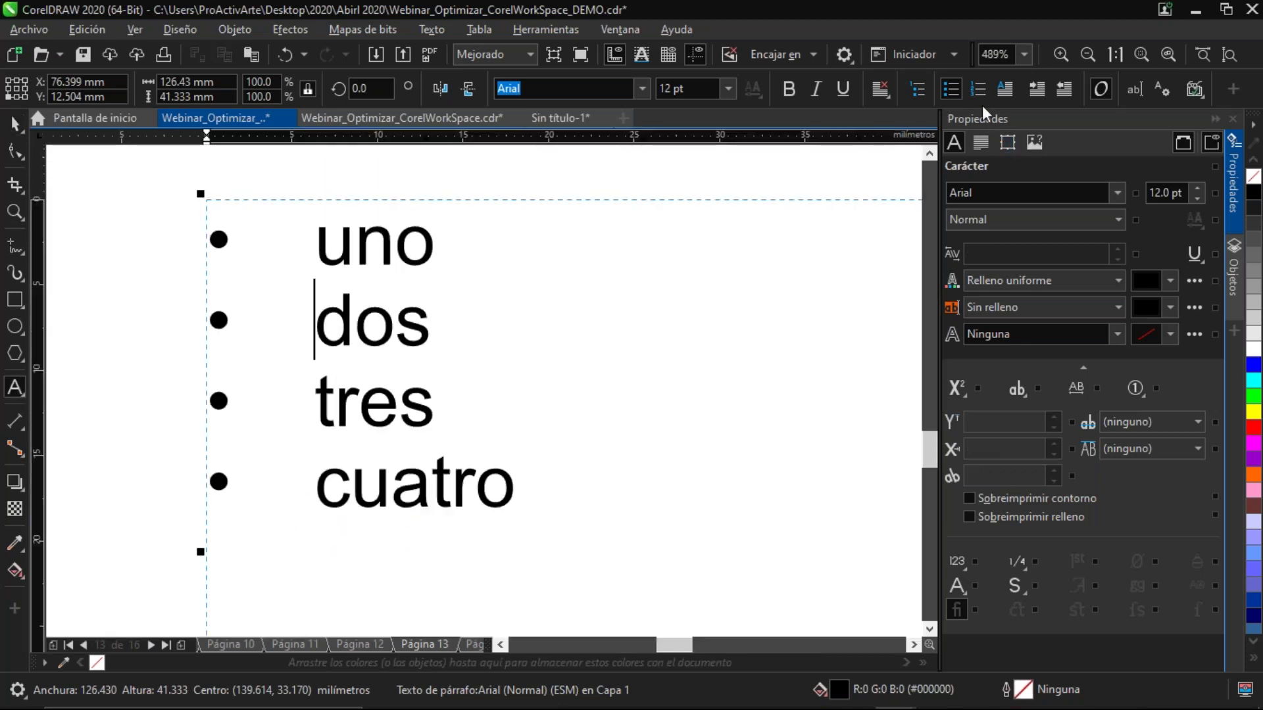
click(1039, 86)
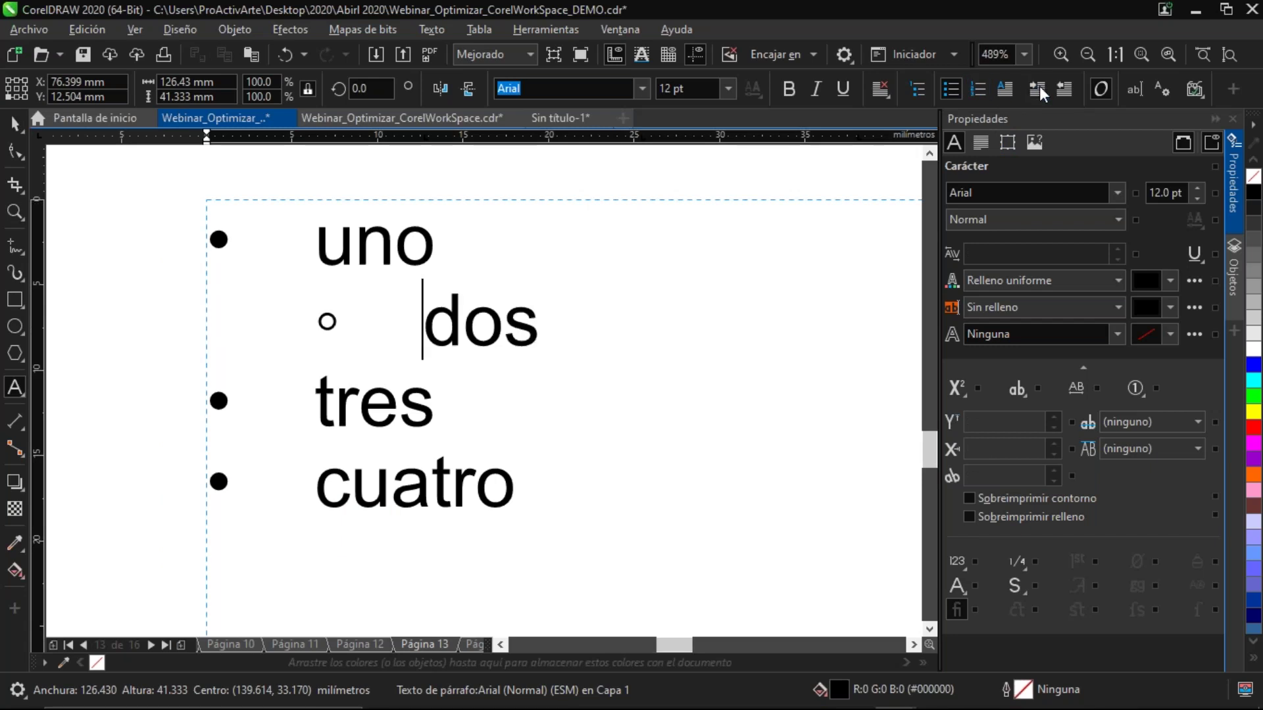
click(309, 407)
click(1040, 87)
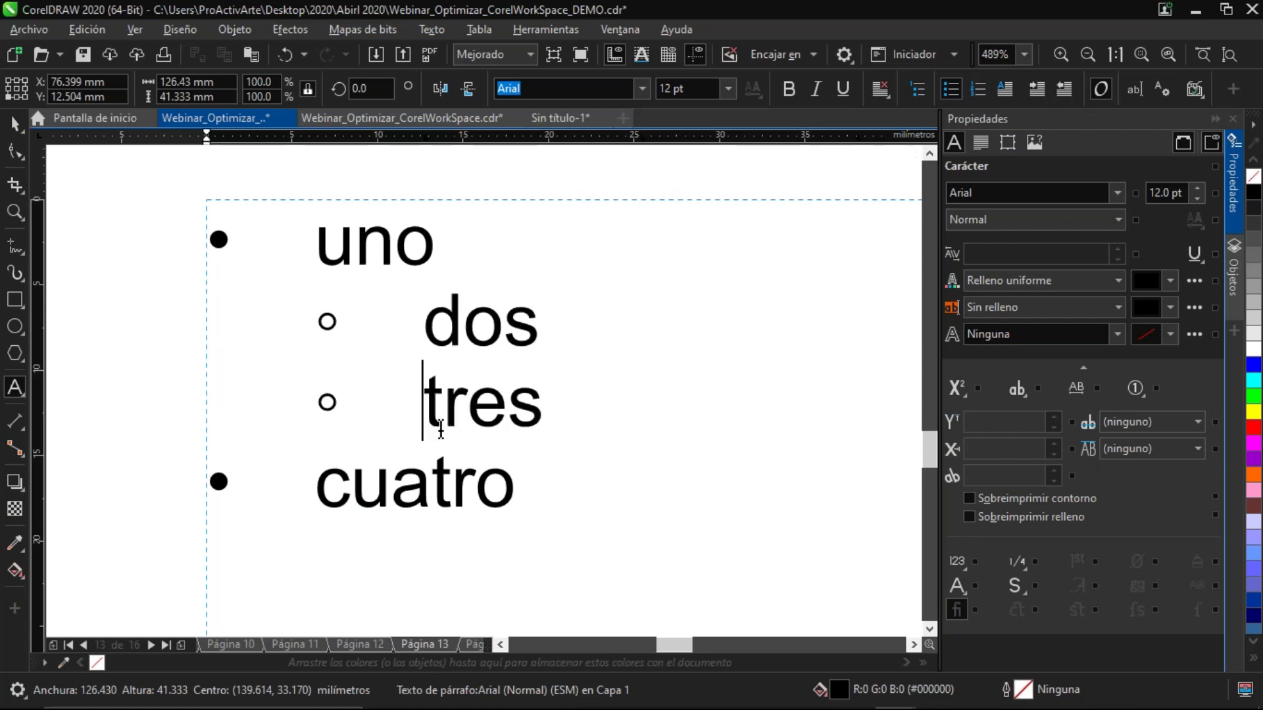
click(318, 486)
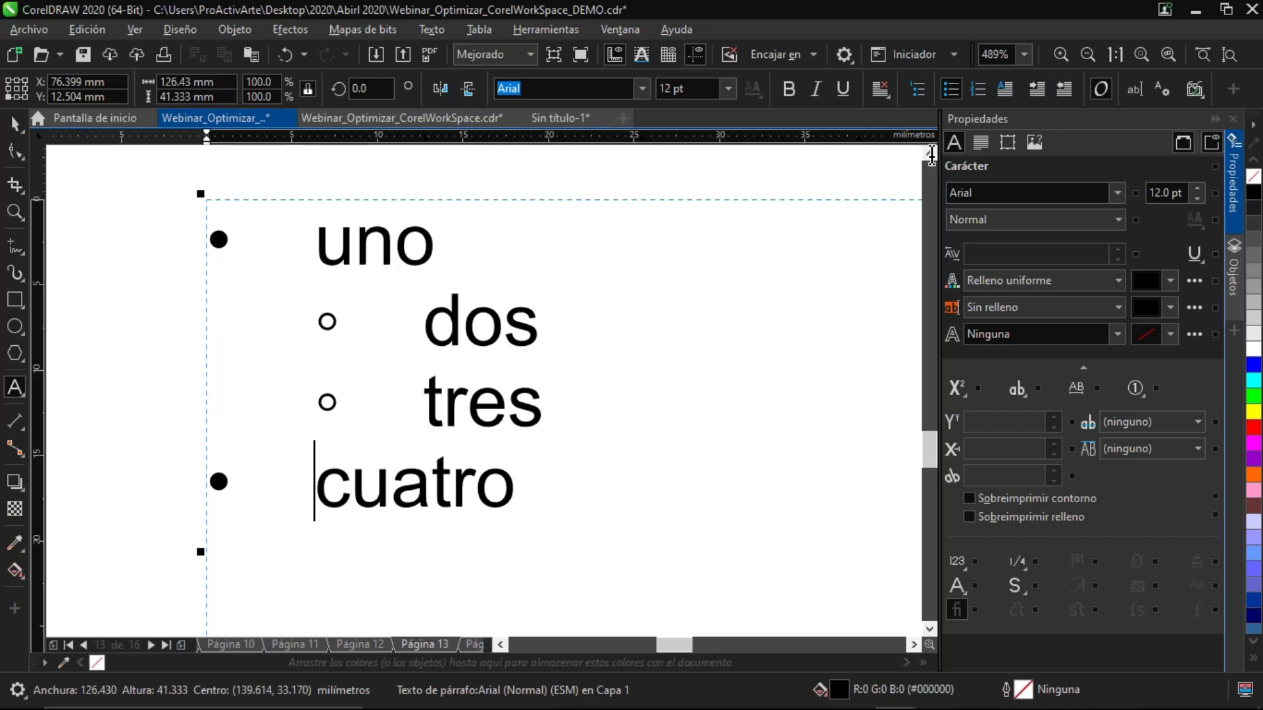
click(1040, 88)
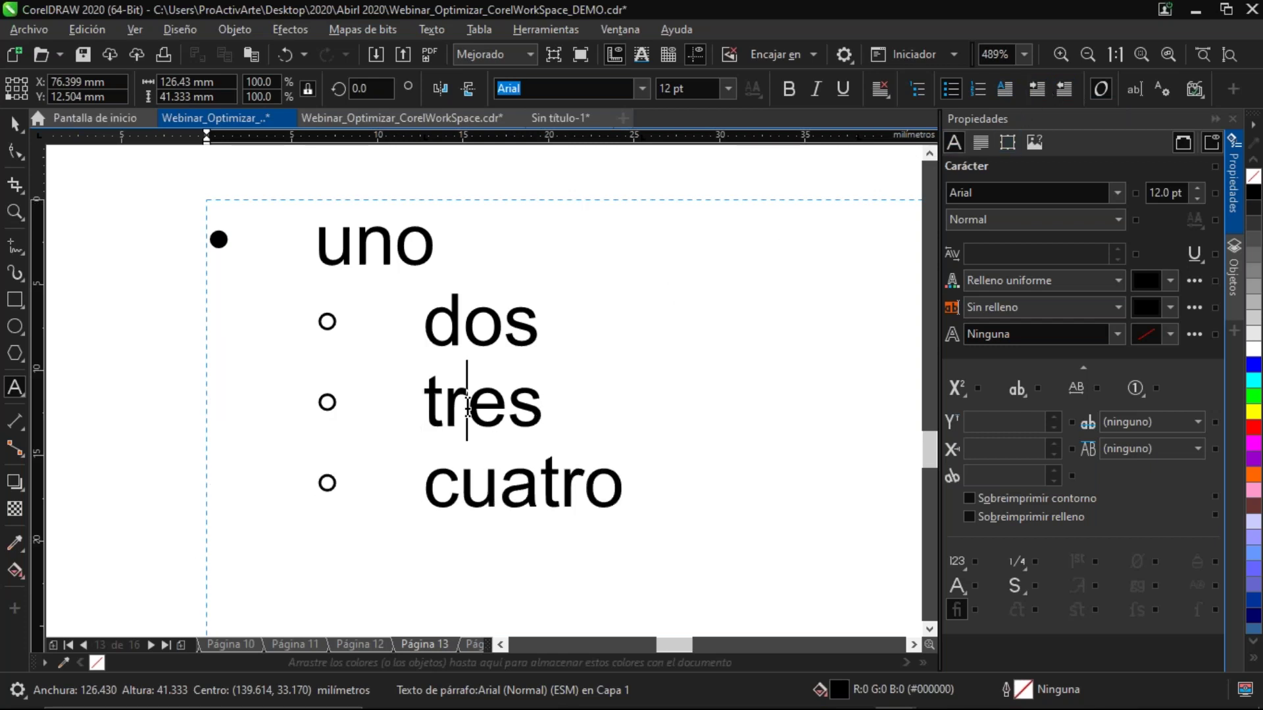
key(ctrl+space)
key(shift+F4)
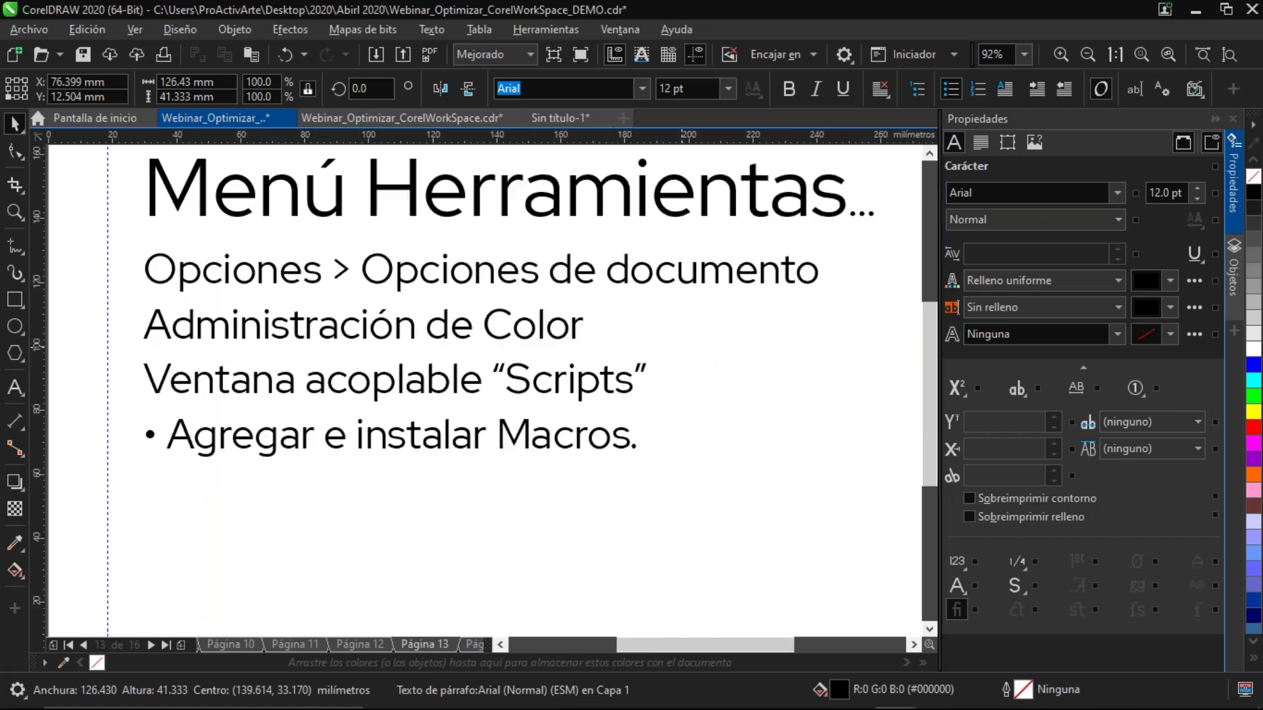
Go to page 14, Menú Herramientas, and review the document and default colour management settings
key(Page_Down)
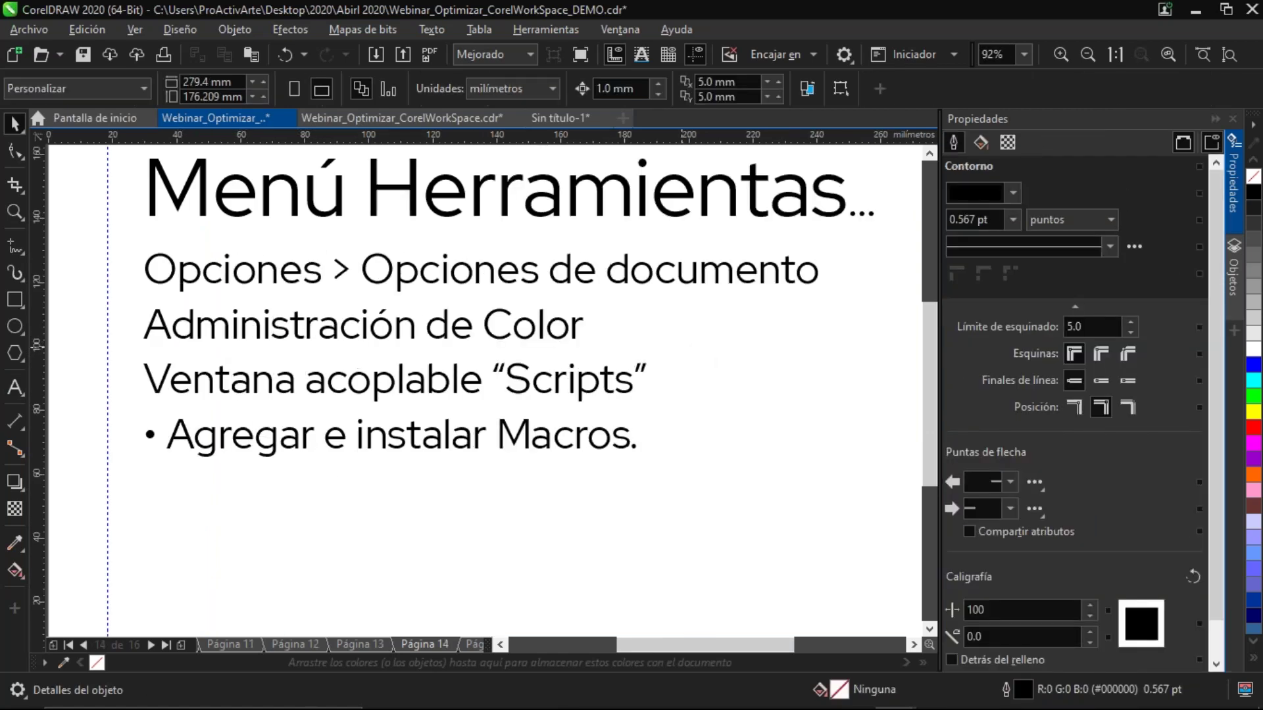
click(1229, 56)
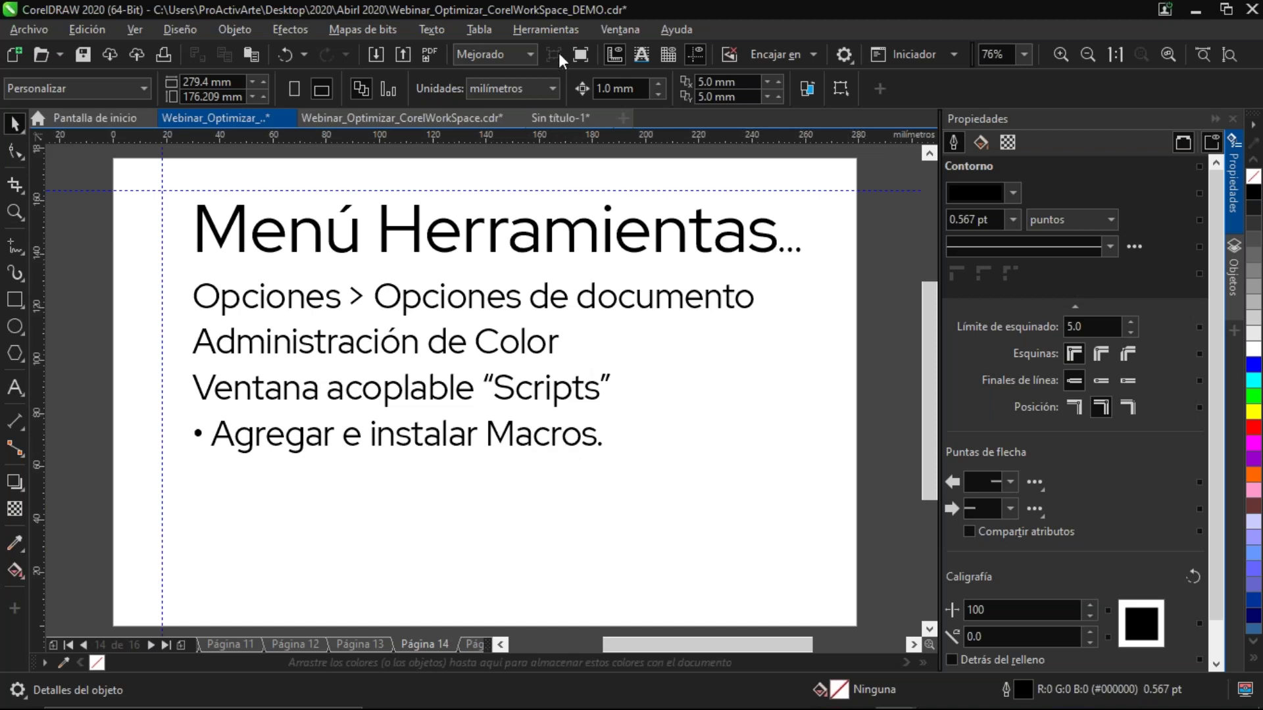
click(560, 26)
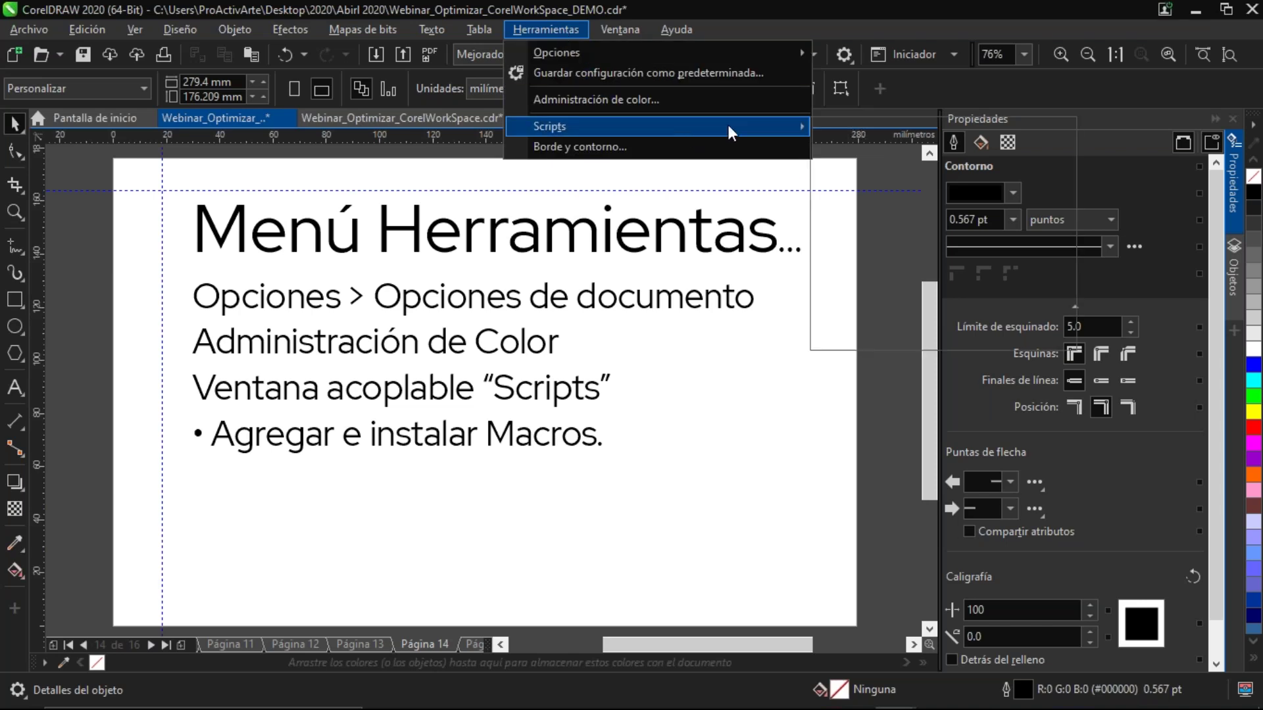
mouse_move(729, 129)
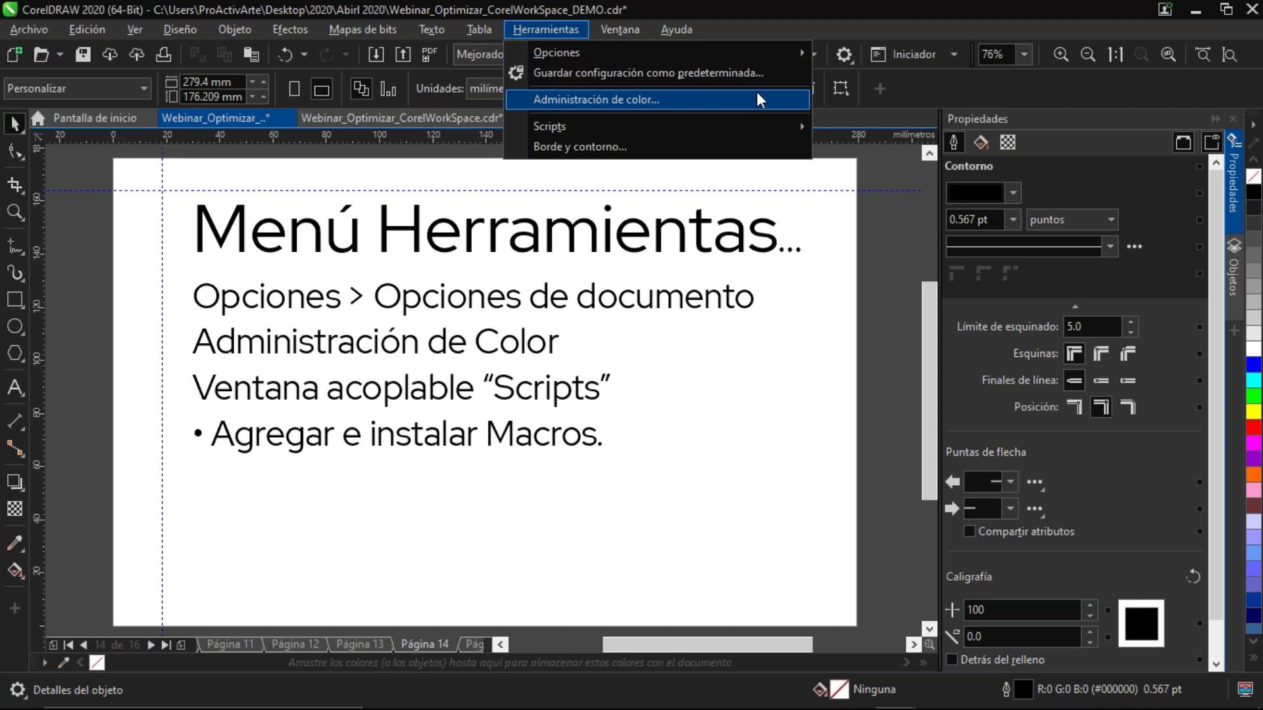
click(757, 94)
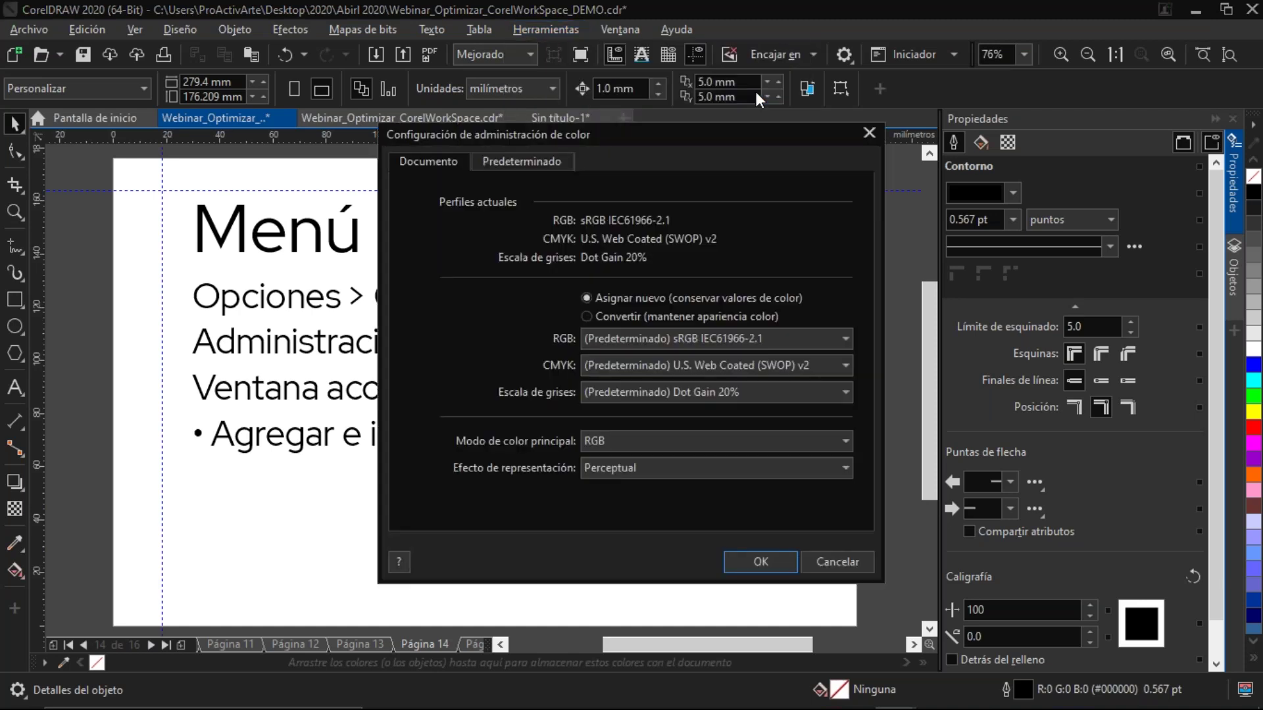
drag(632, 136, 689, 93)
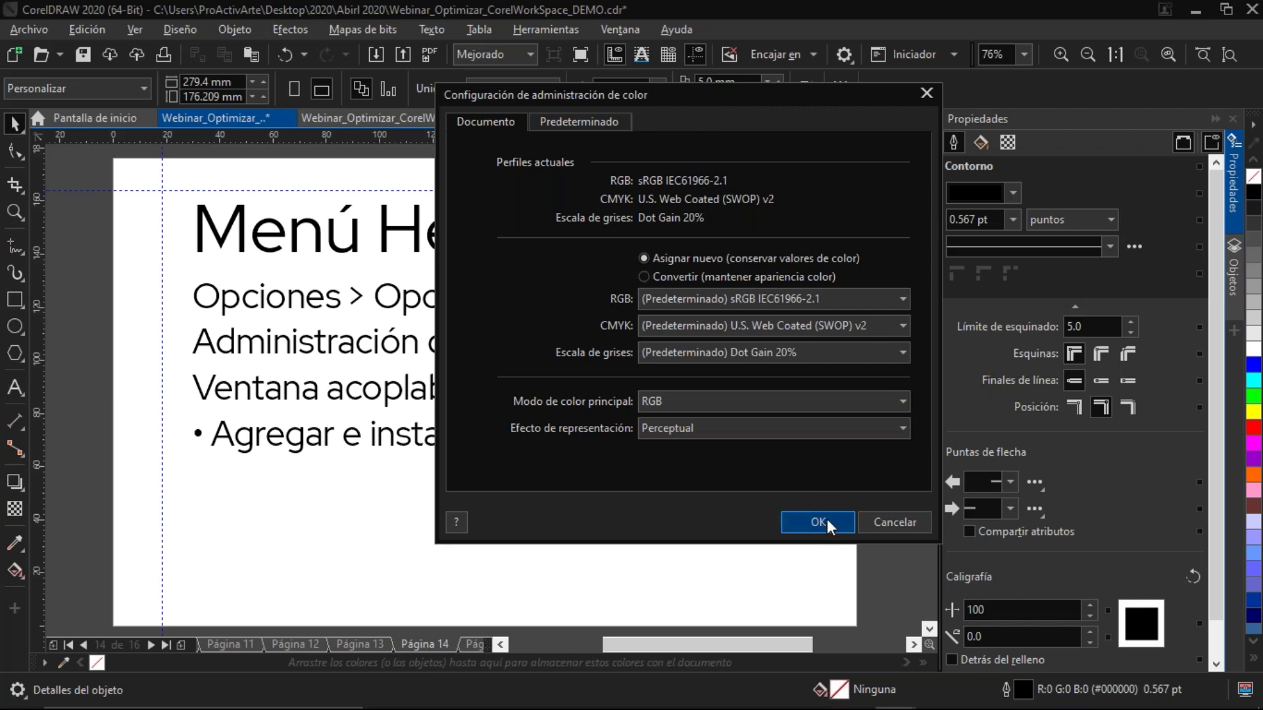
click(591, 121)
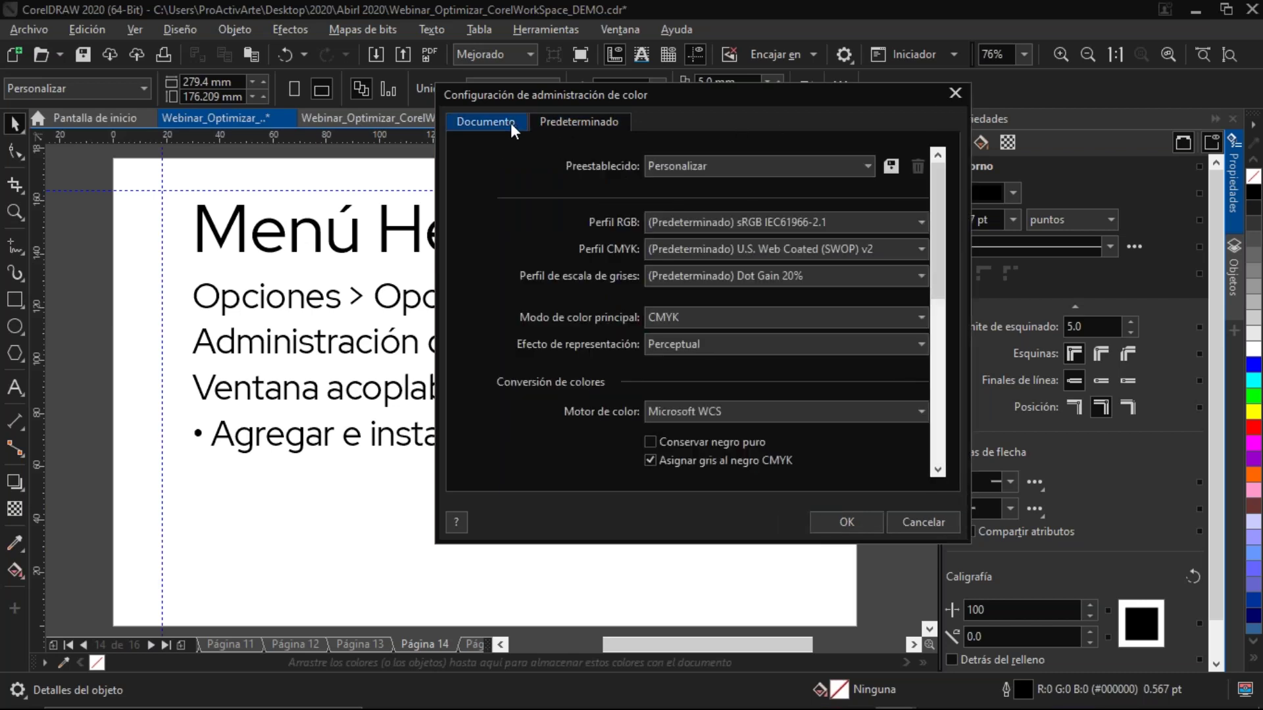
click(506, 128)
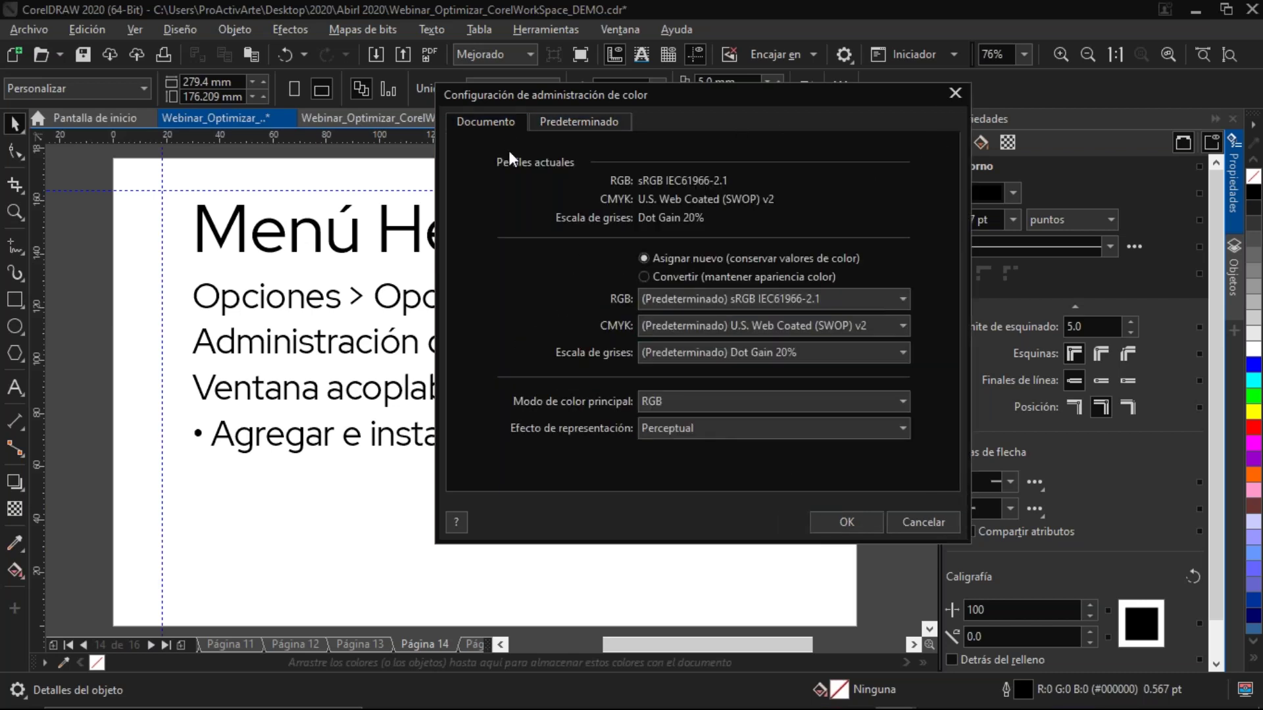
click(860, 521)
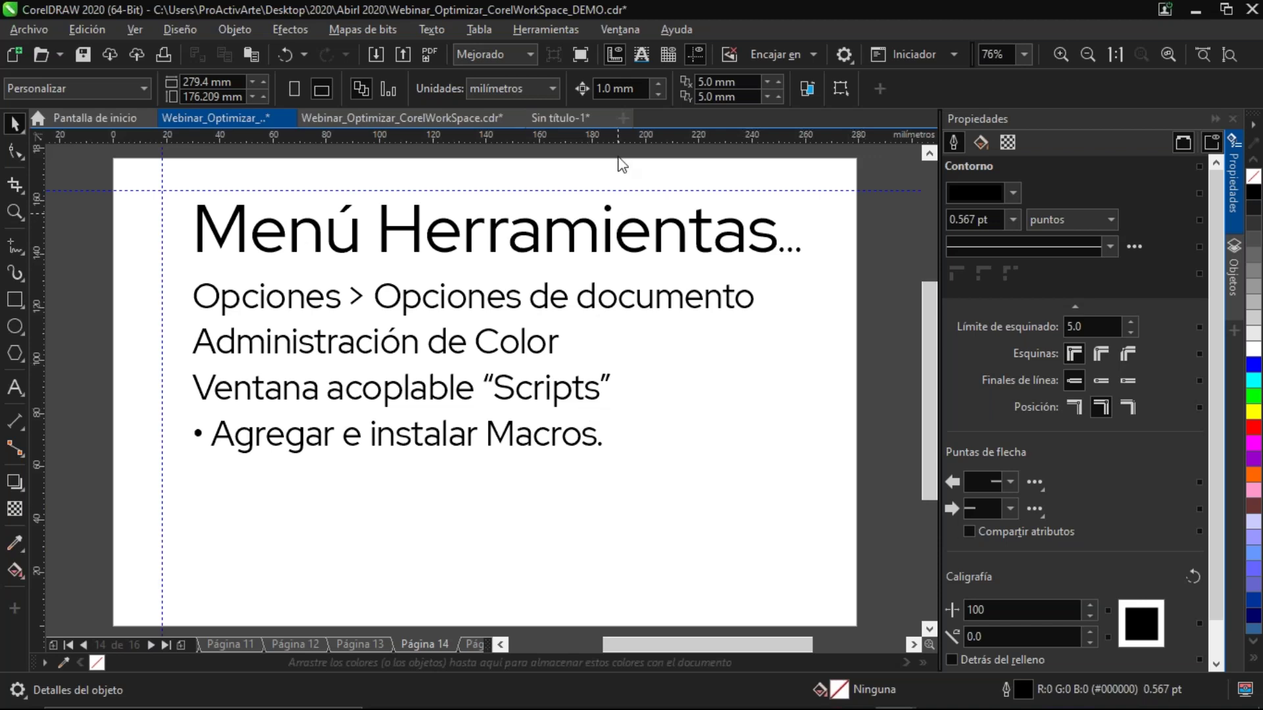
Switch to the Sin título-1 document and run the Wizard.CreateCalendar macro from the CalendarWizard project
click(578, 114)
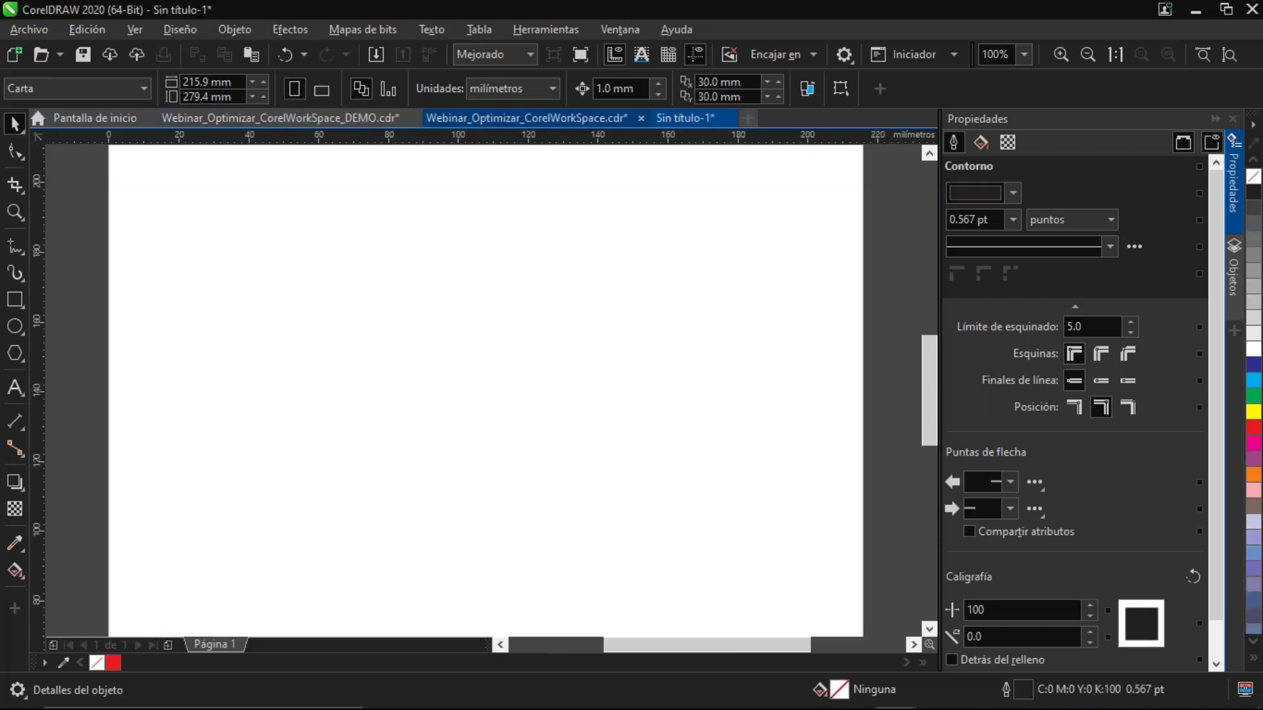
click(570, 30)
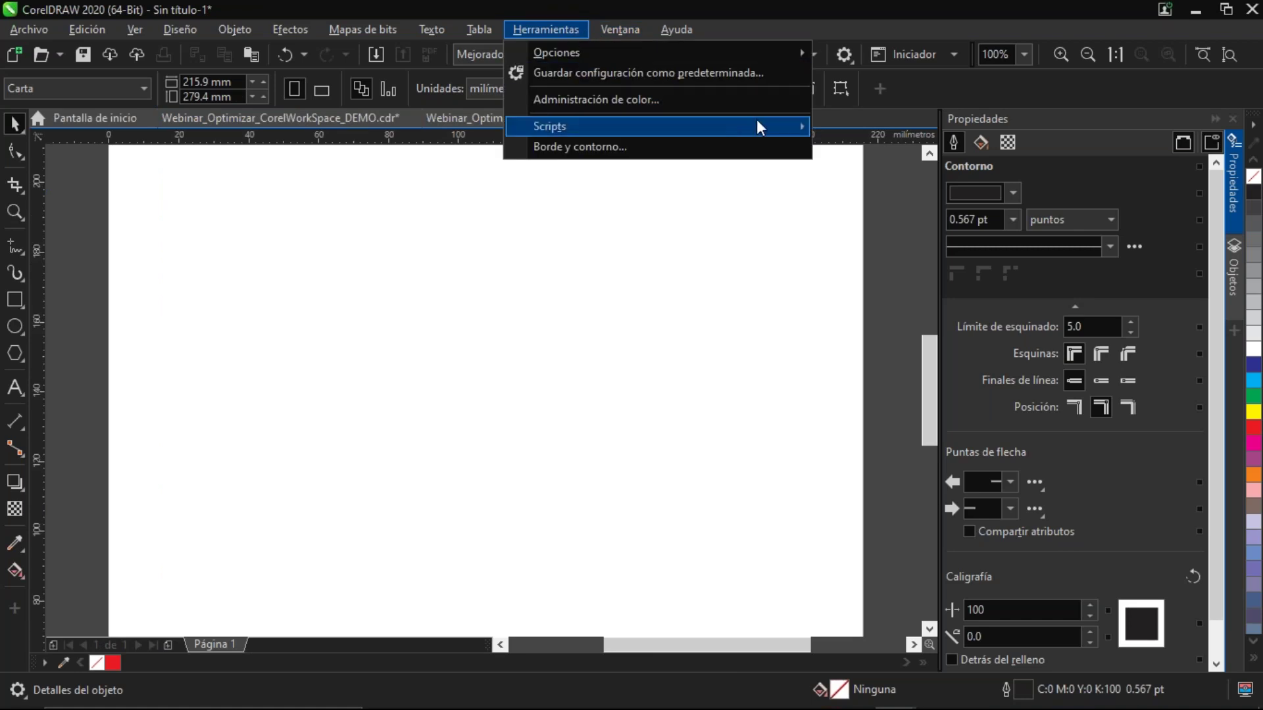
mouse_move(761, 126)
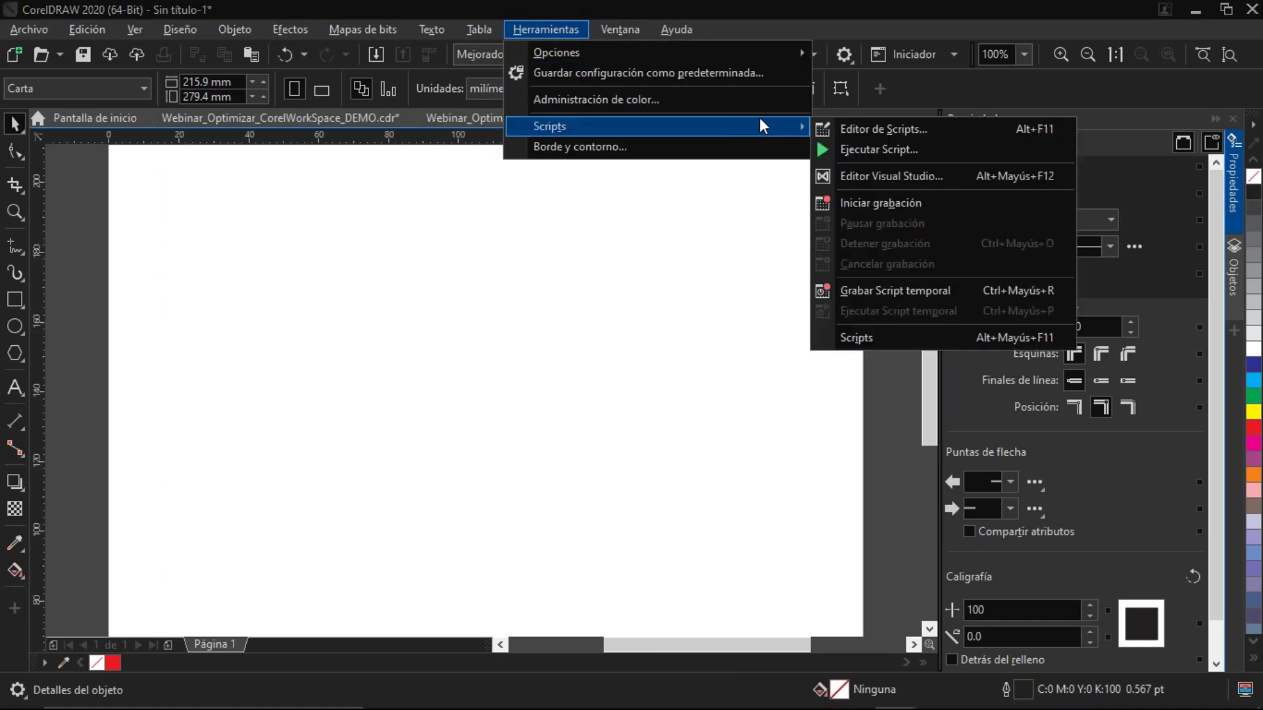
click(893, 149)
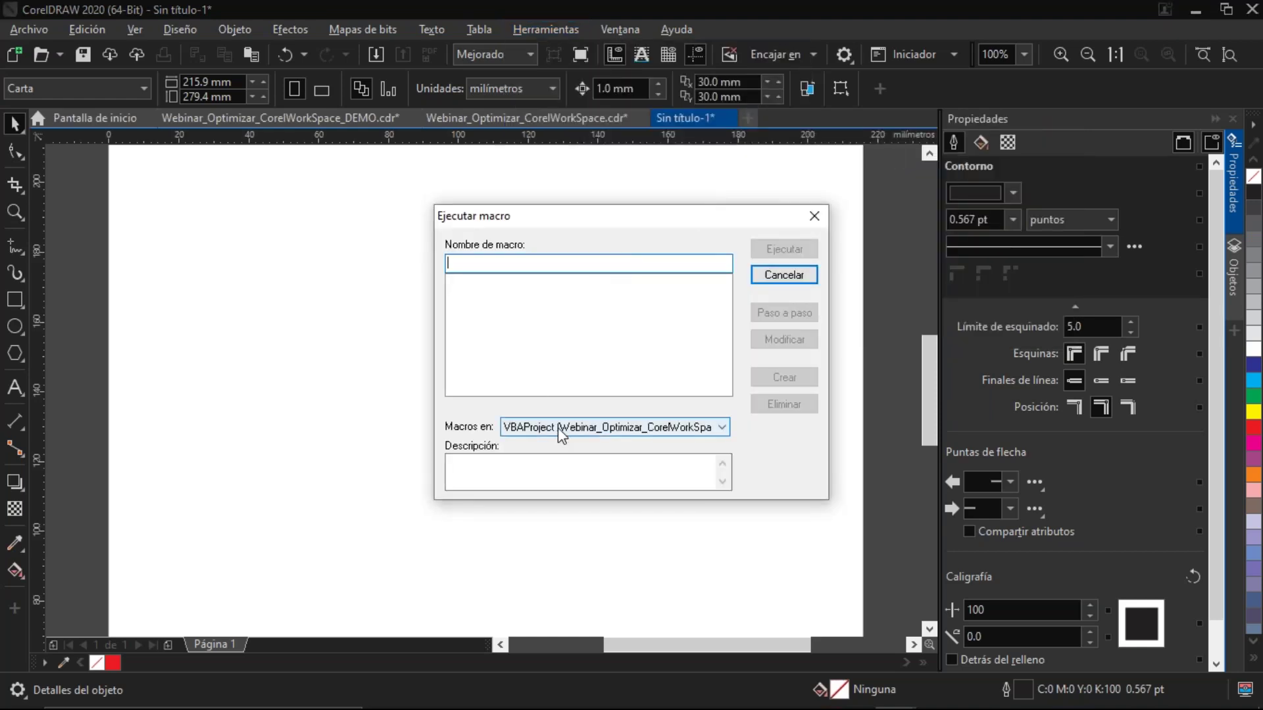
click(558, 430)
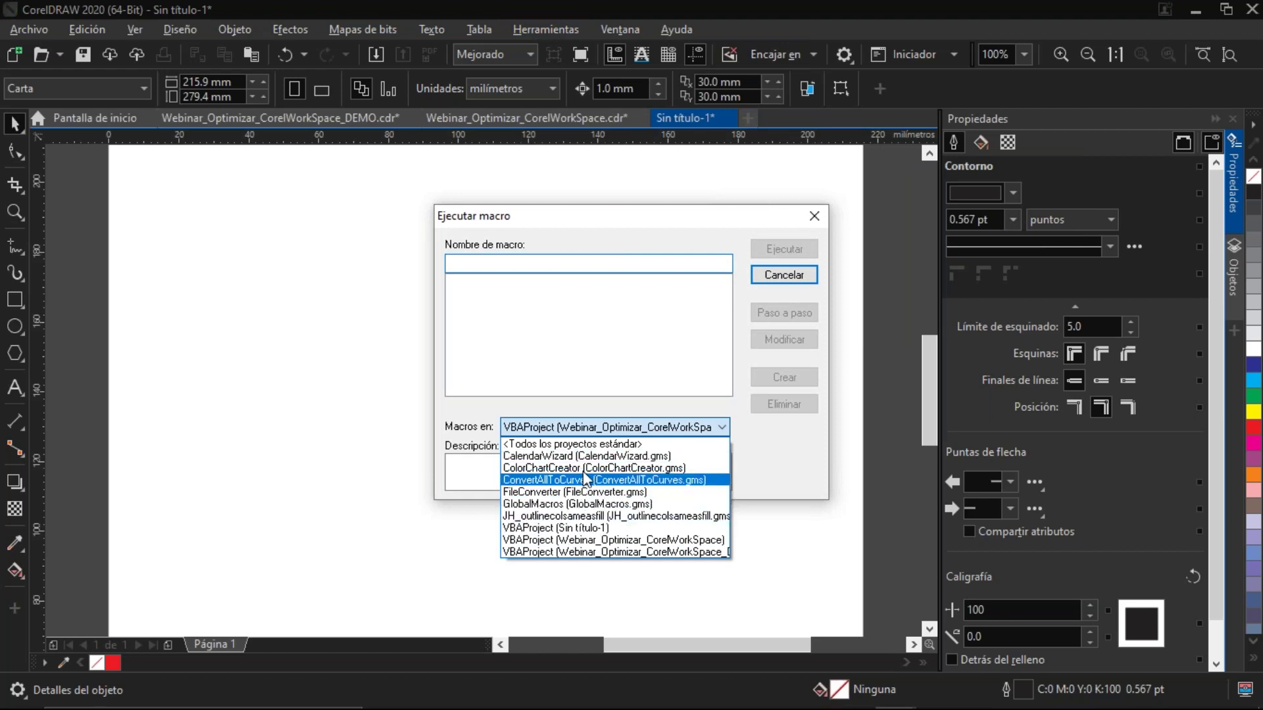
click(585, 457)
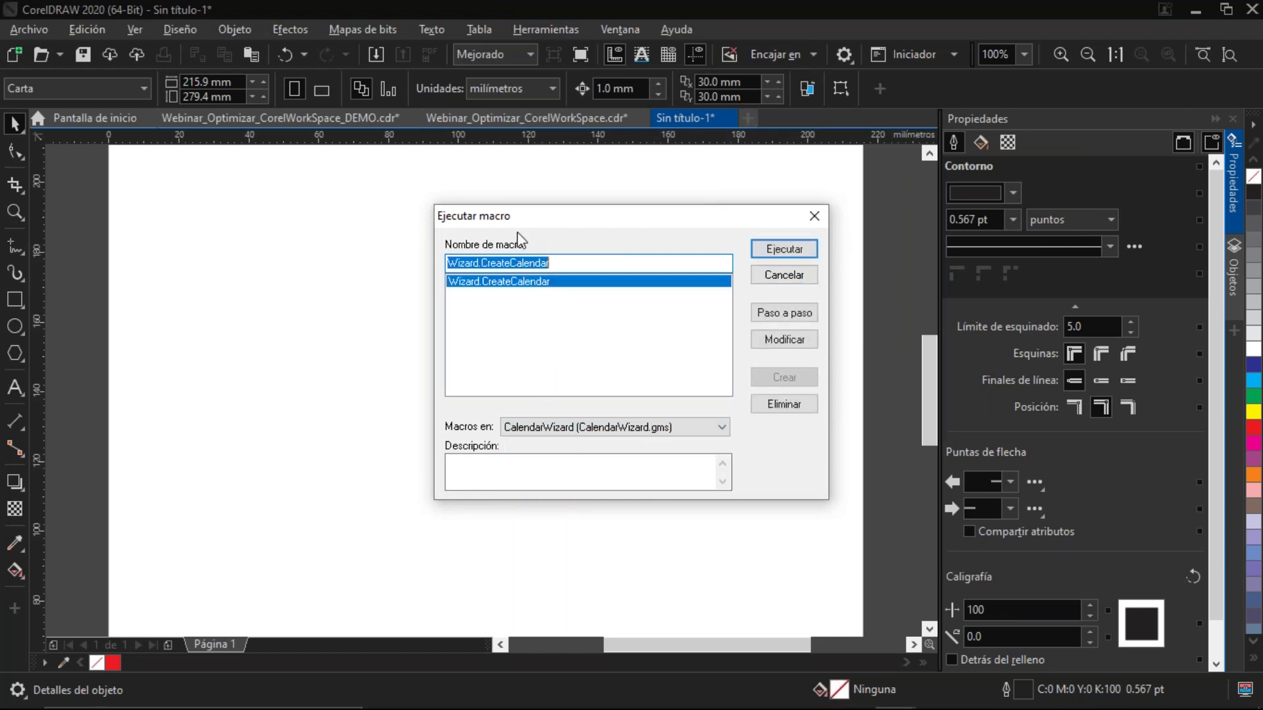
drag(511, 216, 352, 213)
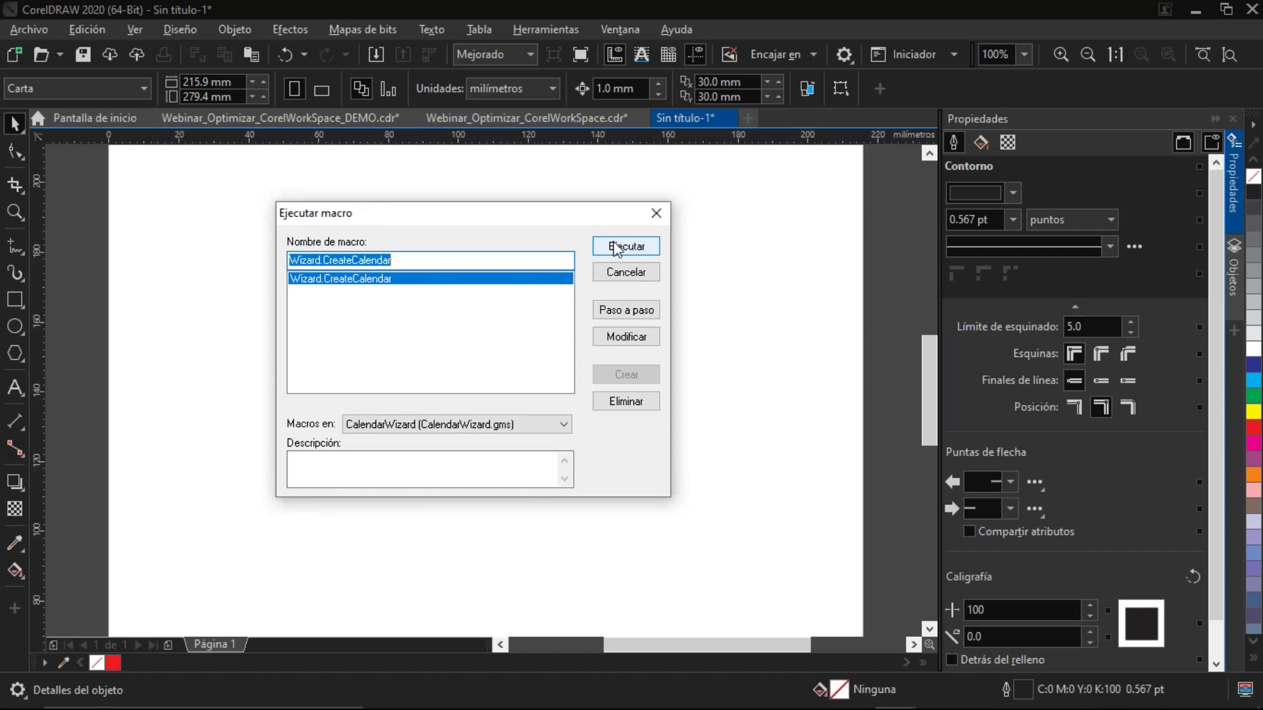
click(616, 249)
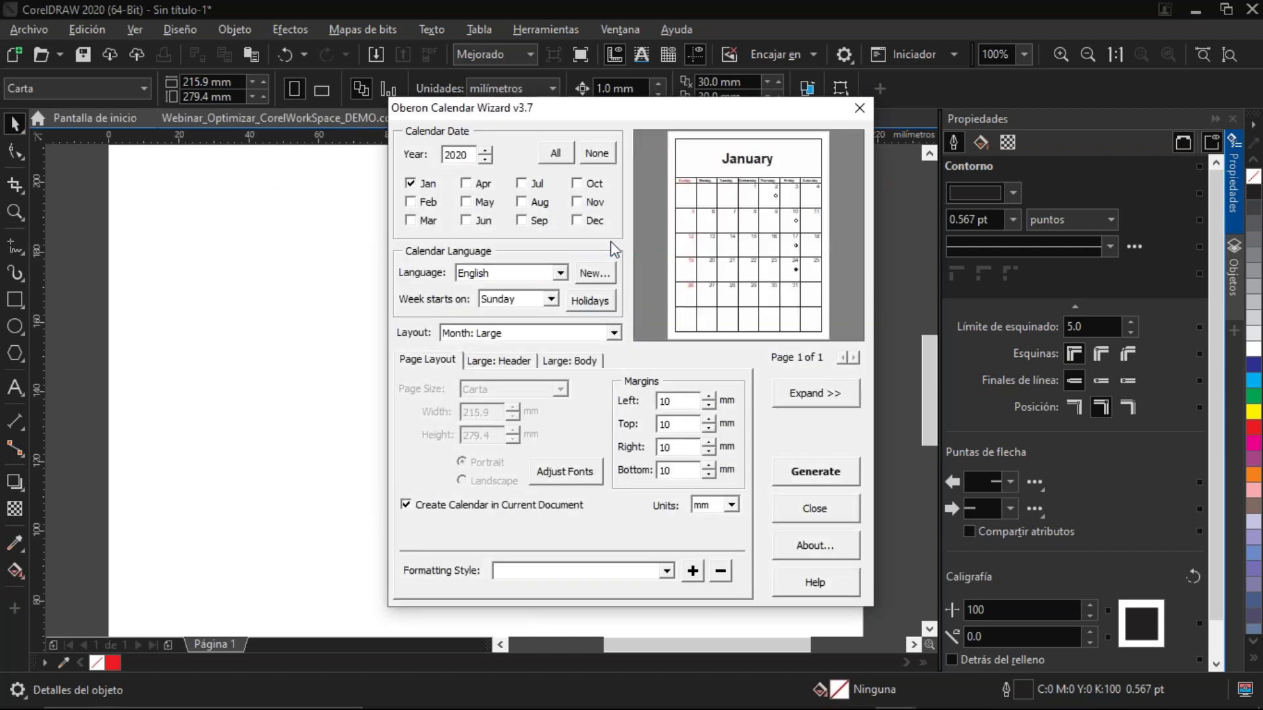
Expand the calendar preview, set the calendar language to Spanish and make the week start on Sunday
drag(576, 109, 420, 108)
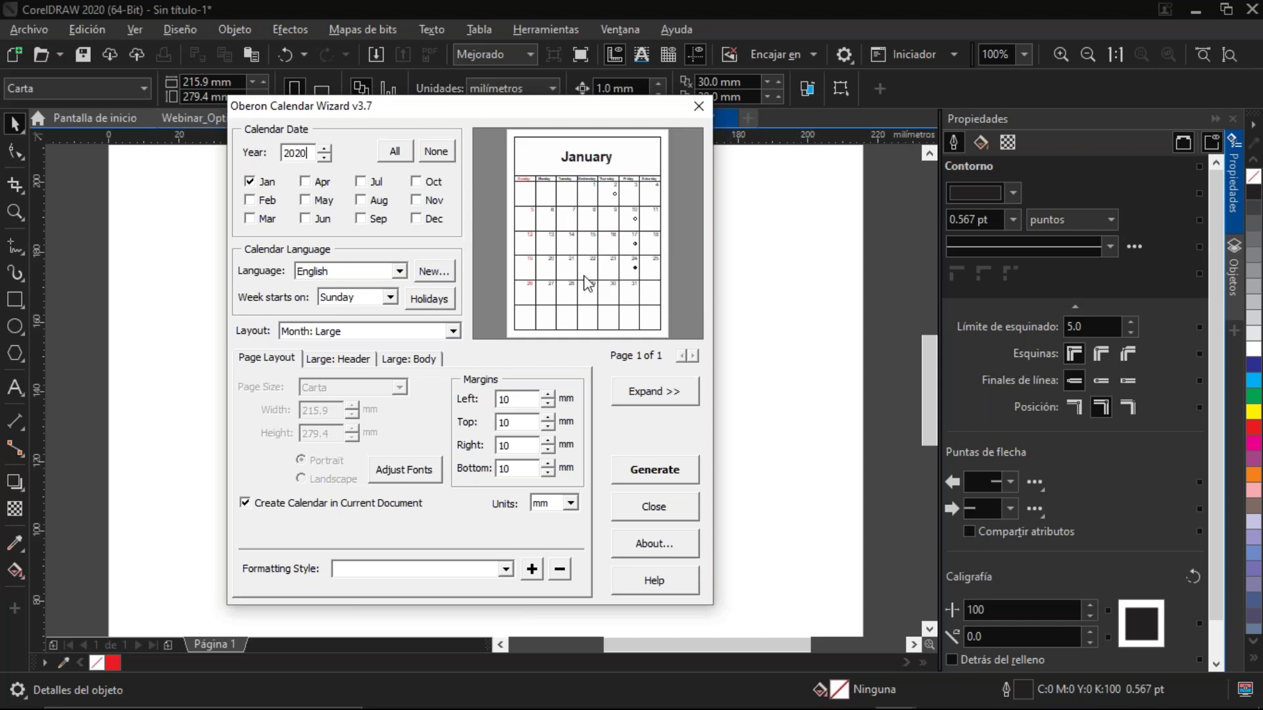
click(663, 405)
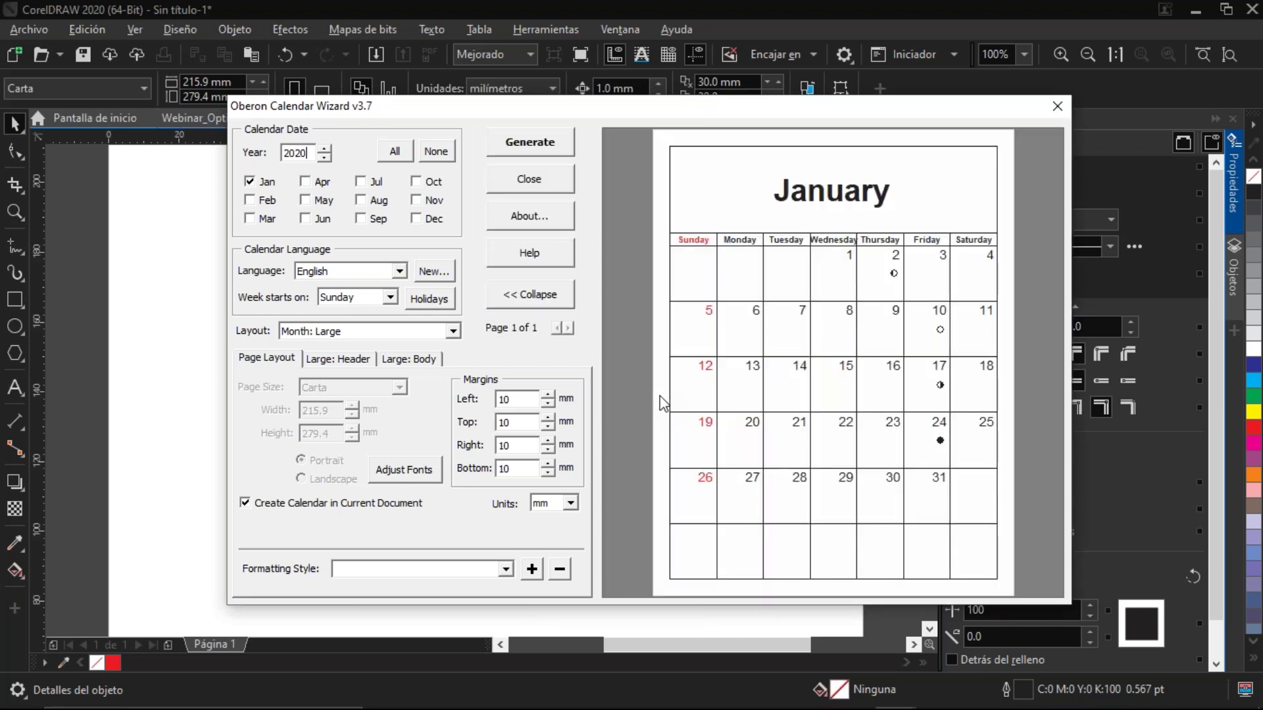
click(362, 271)
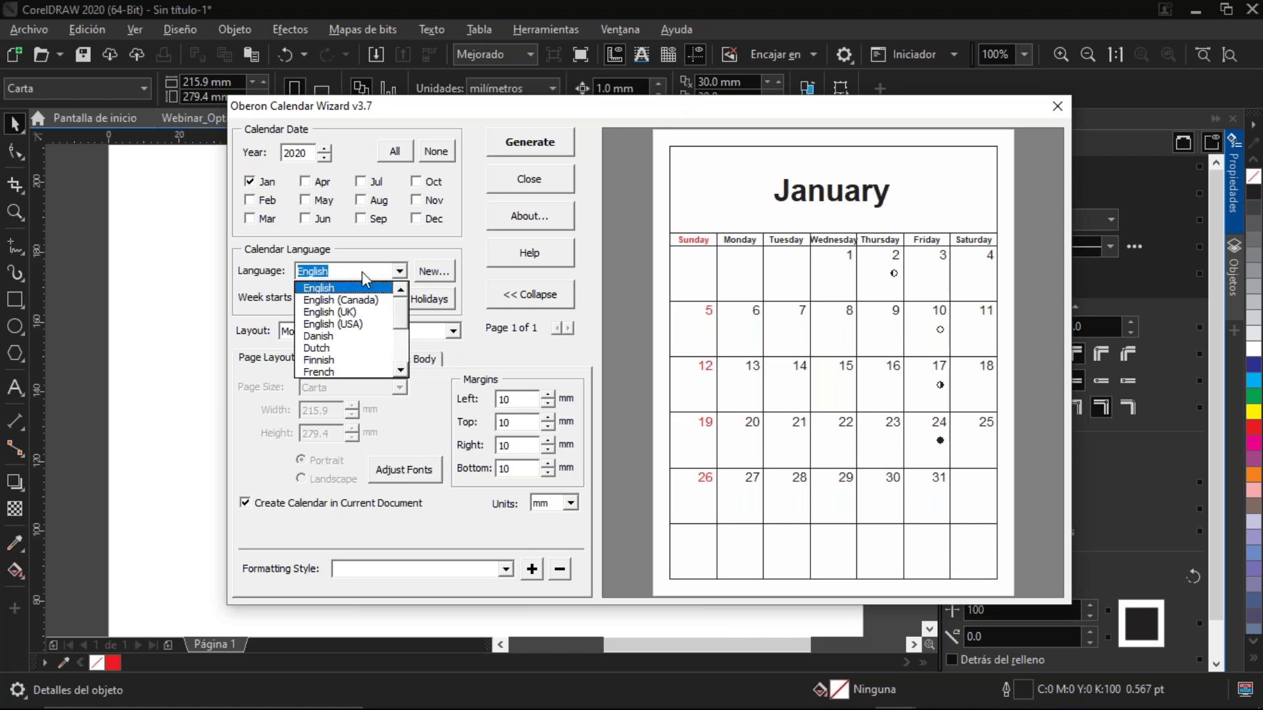
drag(401, 309, 402, 345)
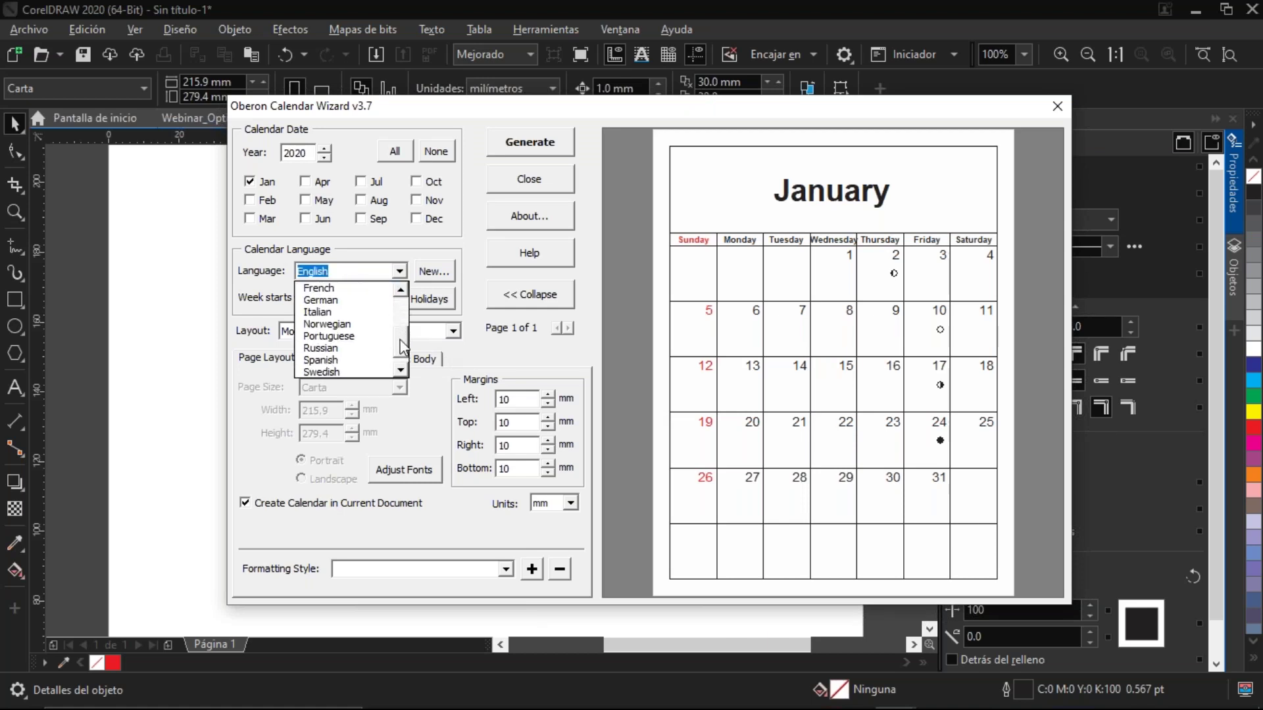
click(350, 359)
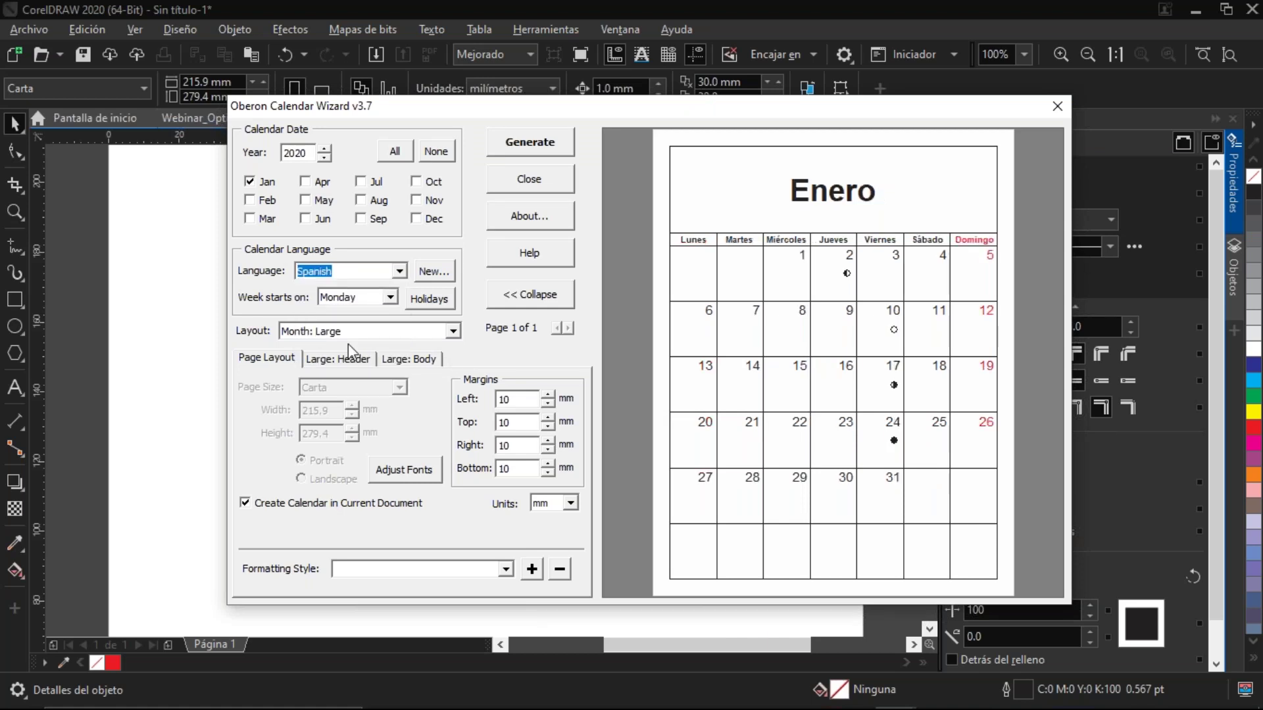
click(390, 297)
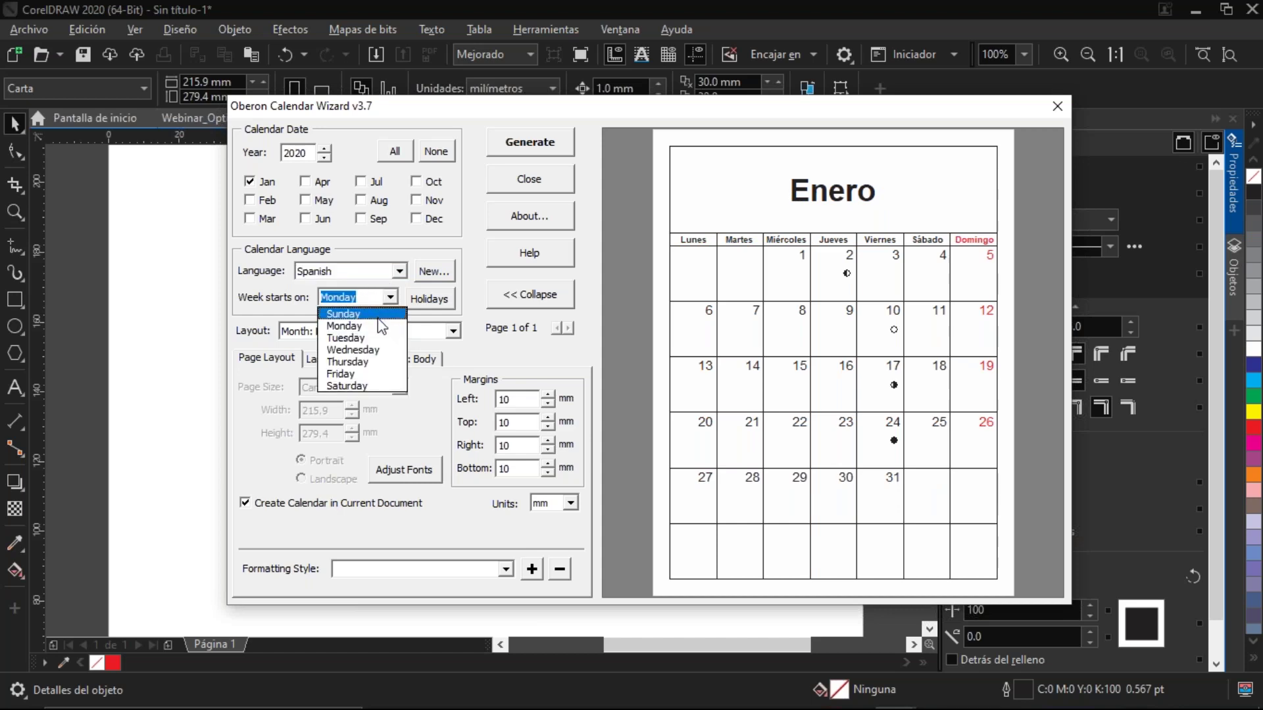
key(Return)
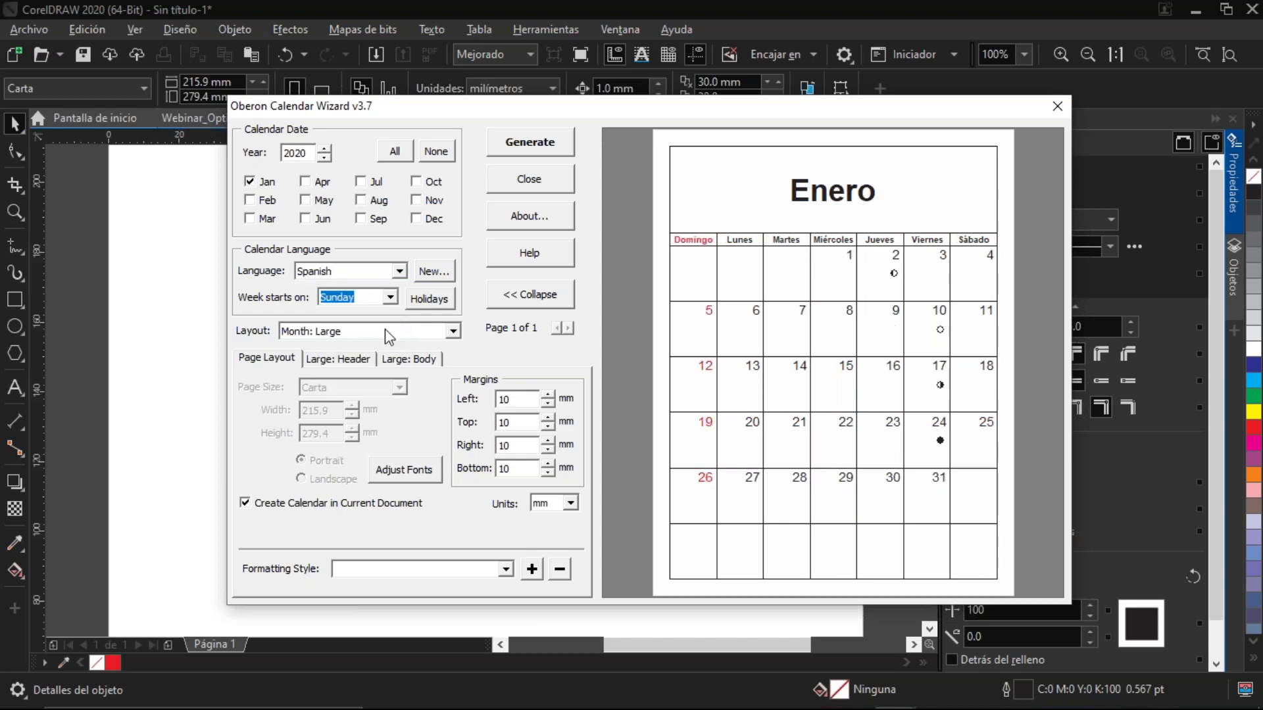
Try the monthly and yearly layouts and set the calendar layout to Year: Image + 12 Small [3x4]
click(378, 332)
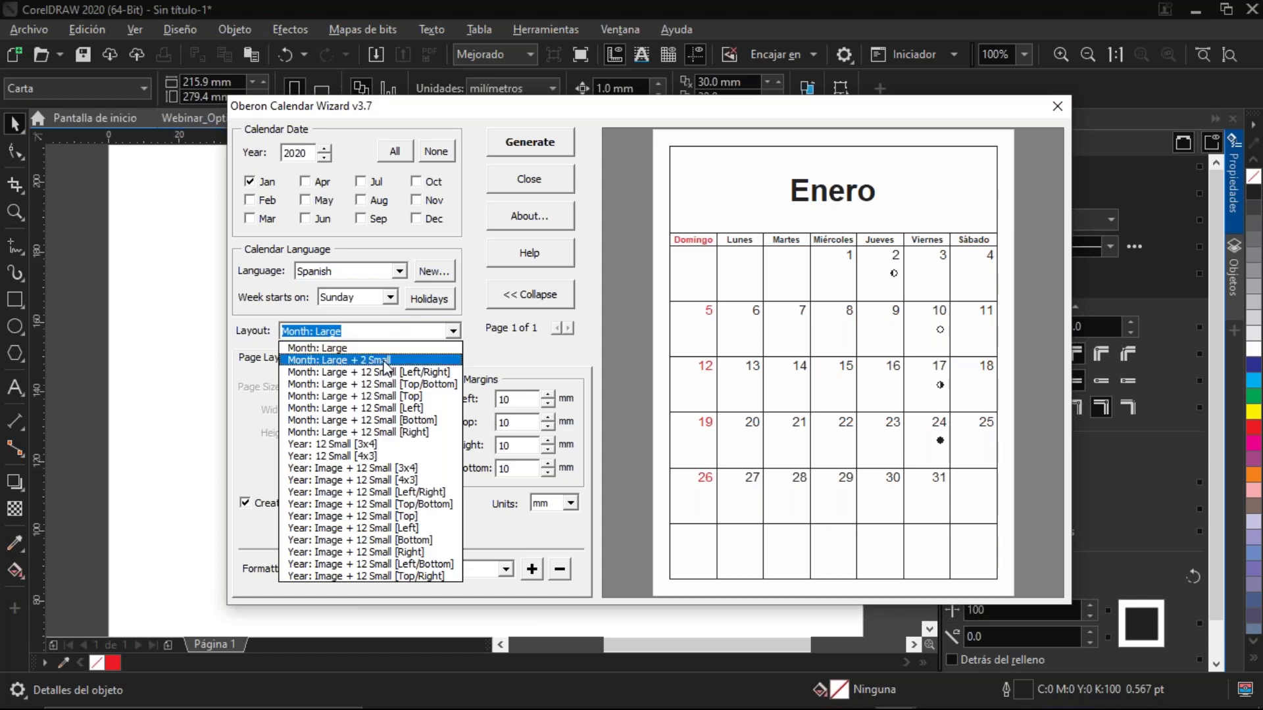
click(386, 360)
key(Down)
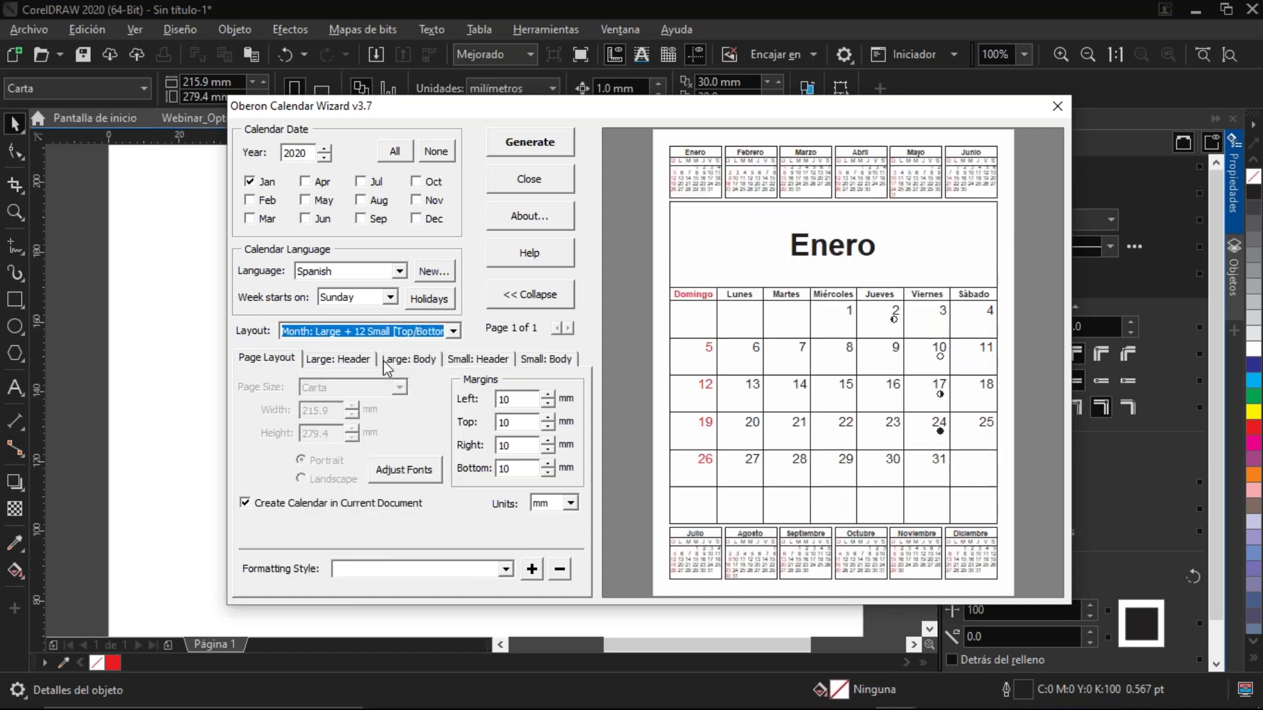
key(Down)
key(Down)
key(Down)
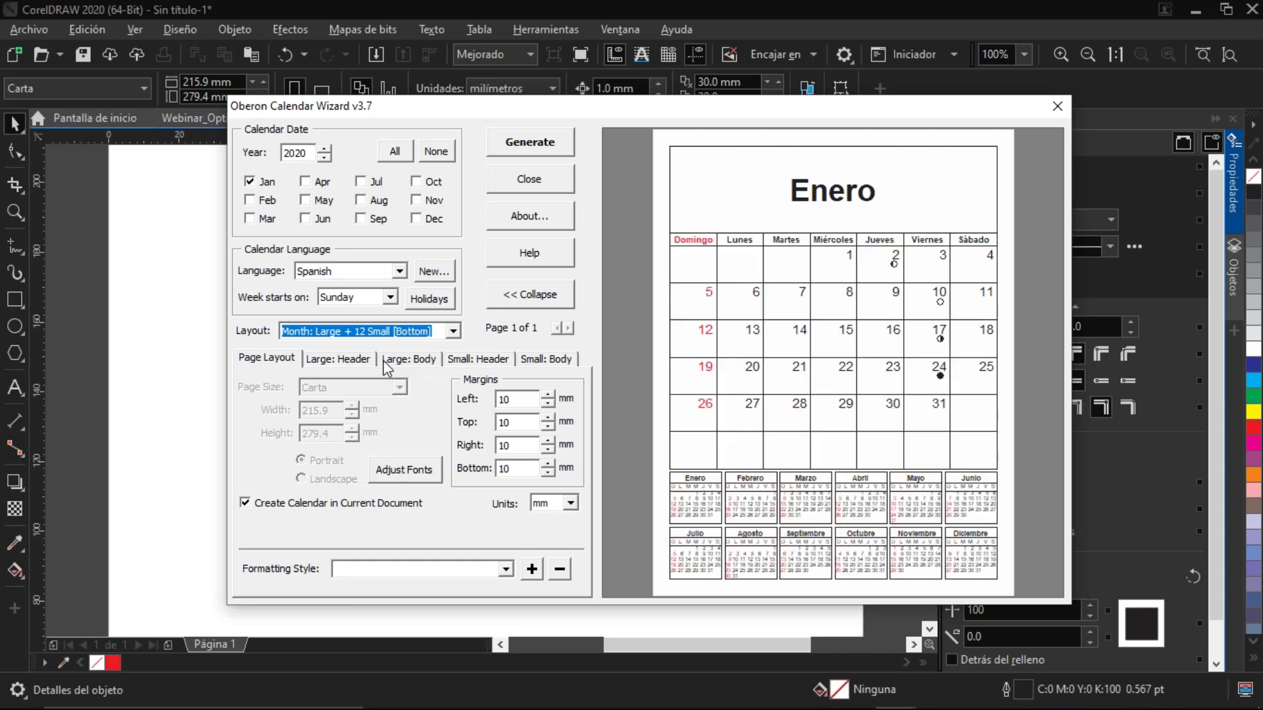
key(Down)
key(Down)
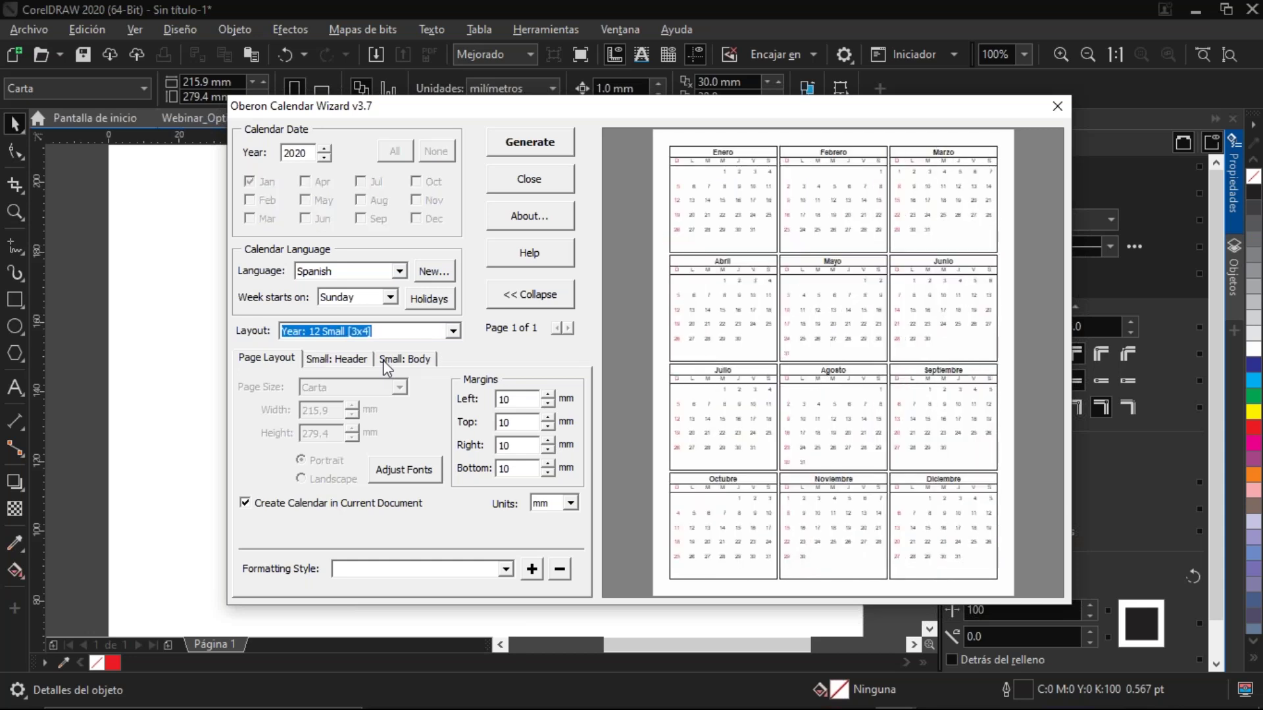
key(Down)
key(Down)
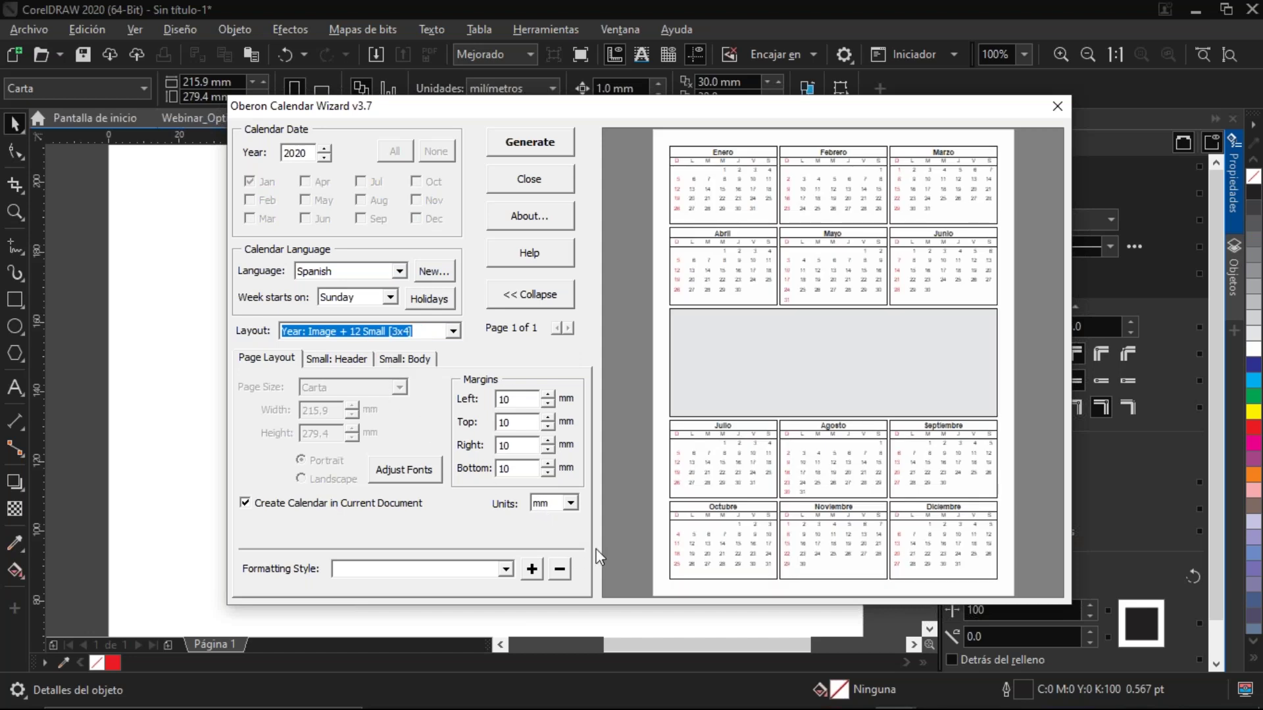
Adjust the calendar fonts, generate the calendar in the current document and close the wizard
click(407, 471)
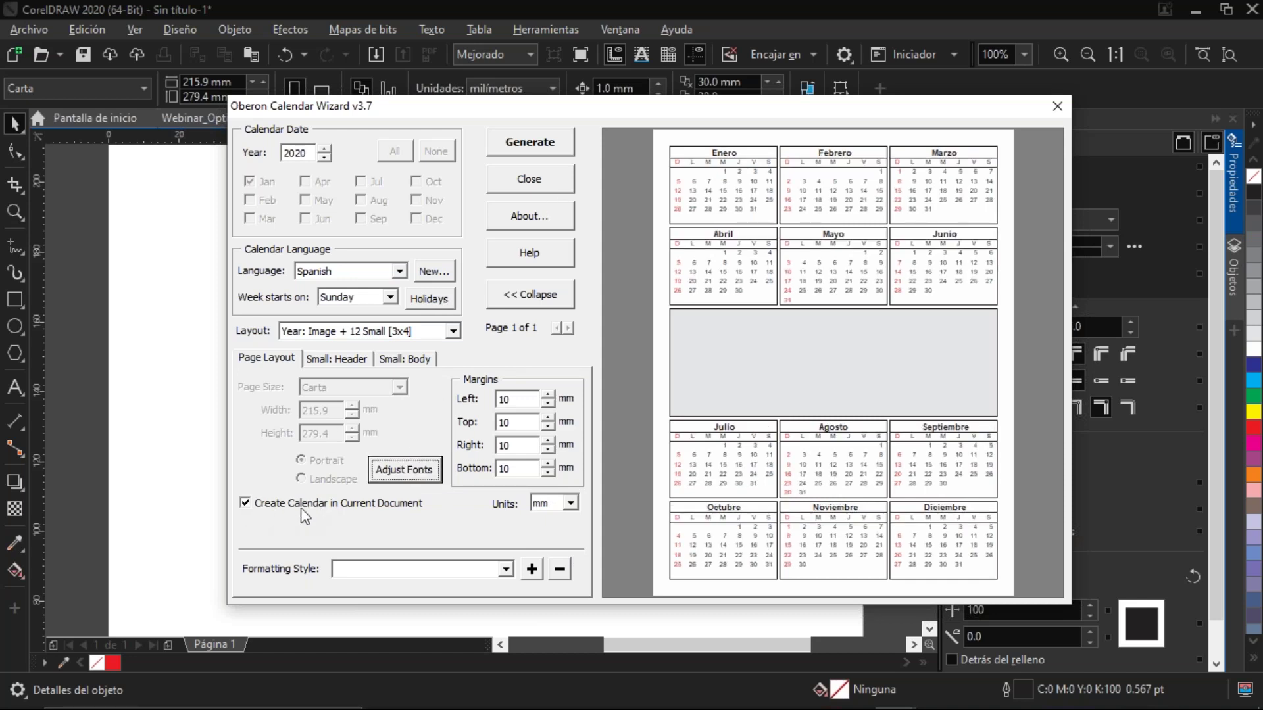
click(543, 146)
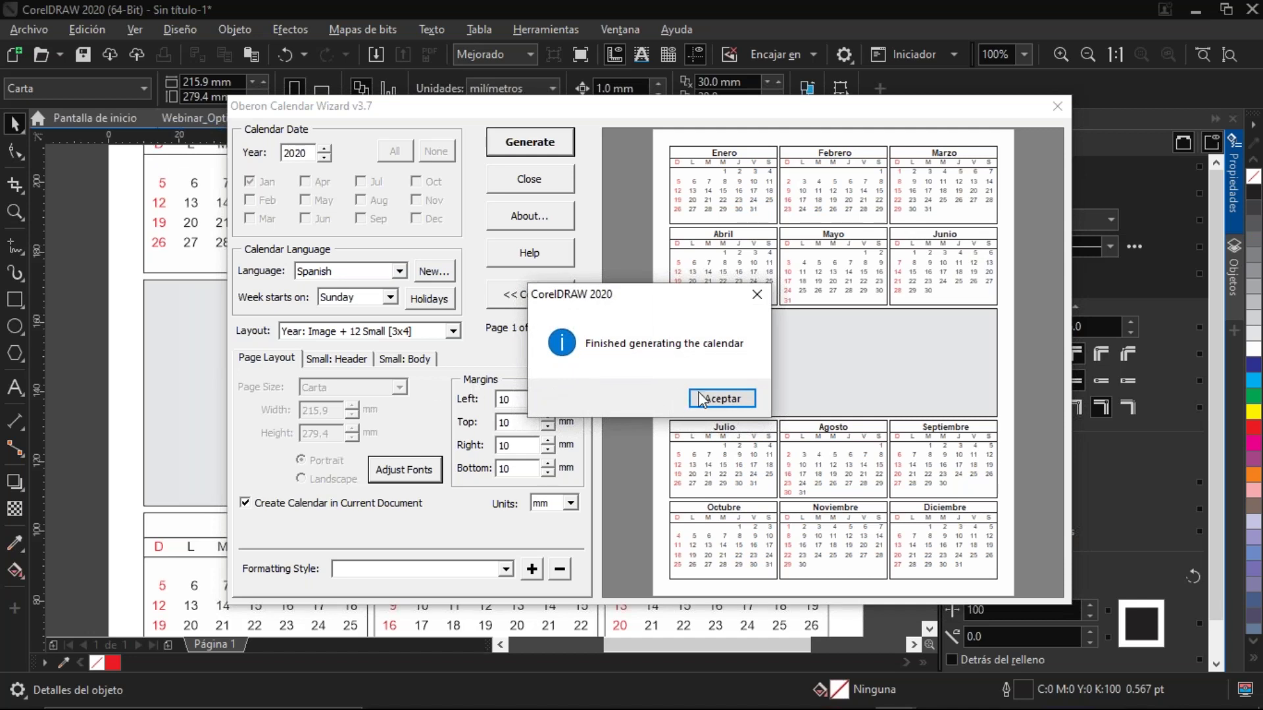
click(720, 397)
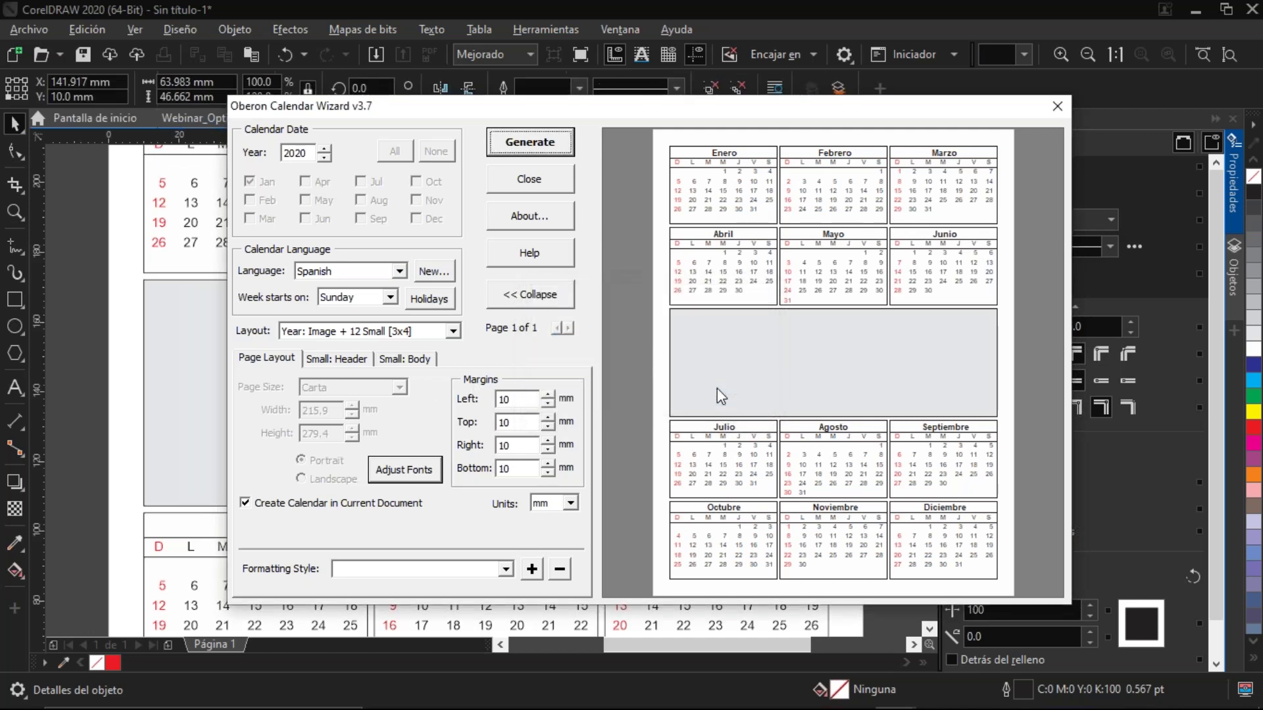
click(1057, 107)
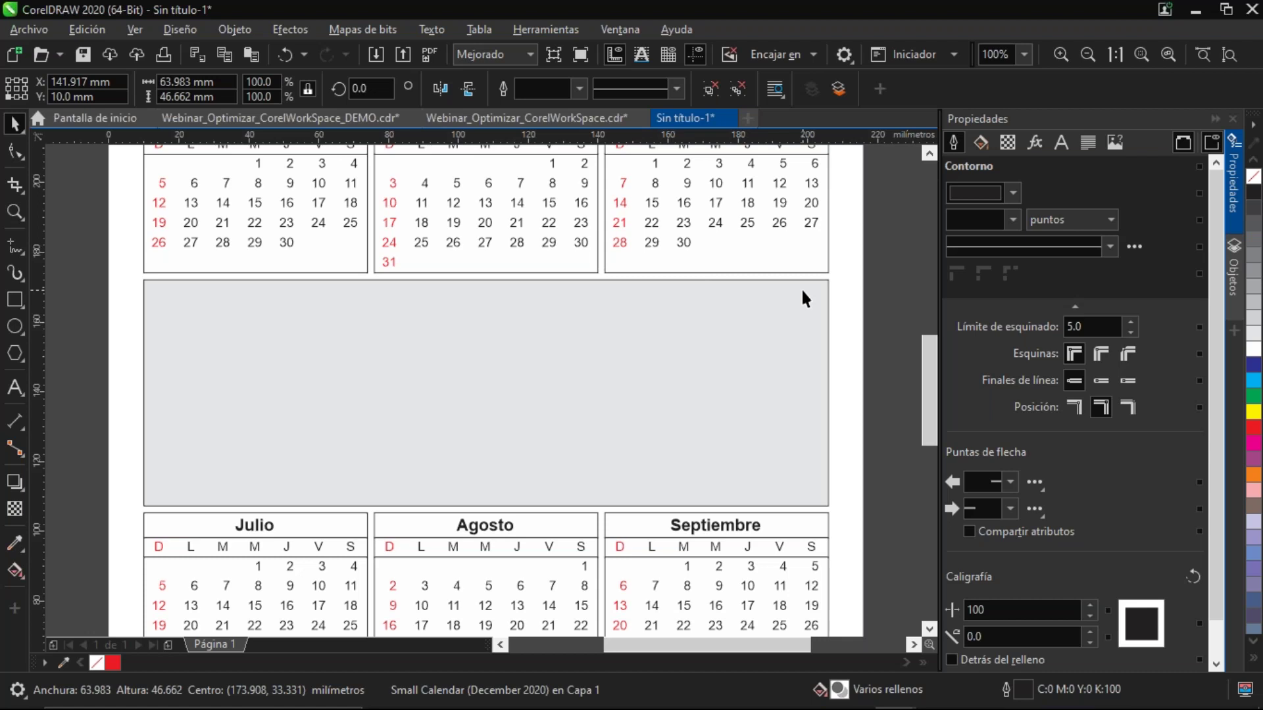
Examine the generated calendar's structure by selecting the image placeholder, the Junio calendar and the day 4 text inside it
click(819, 342)
key(shift+F4)
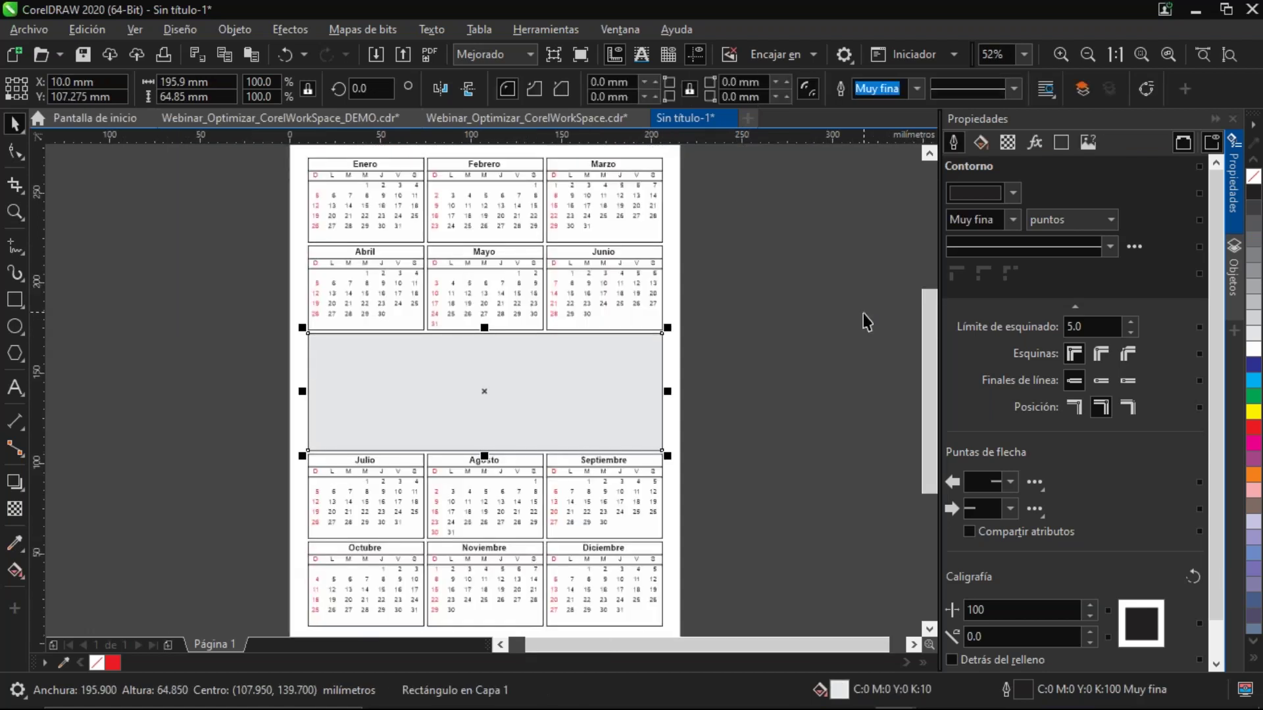
key(Escape)
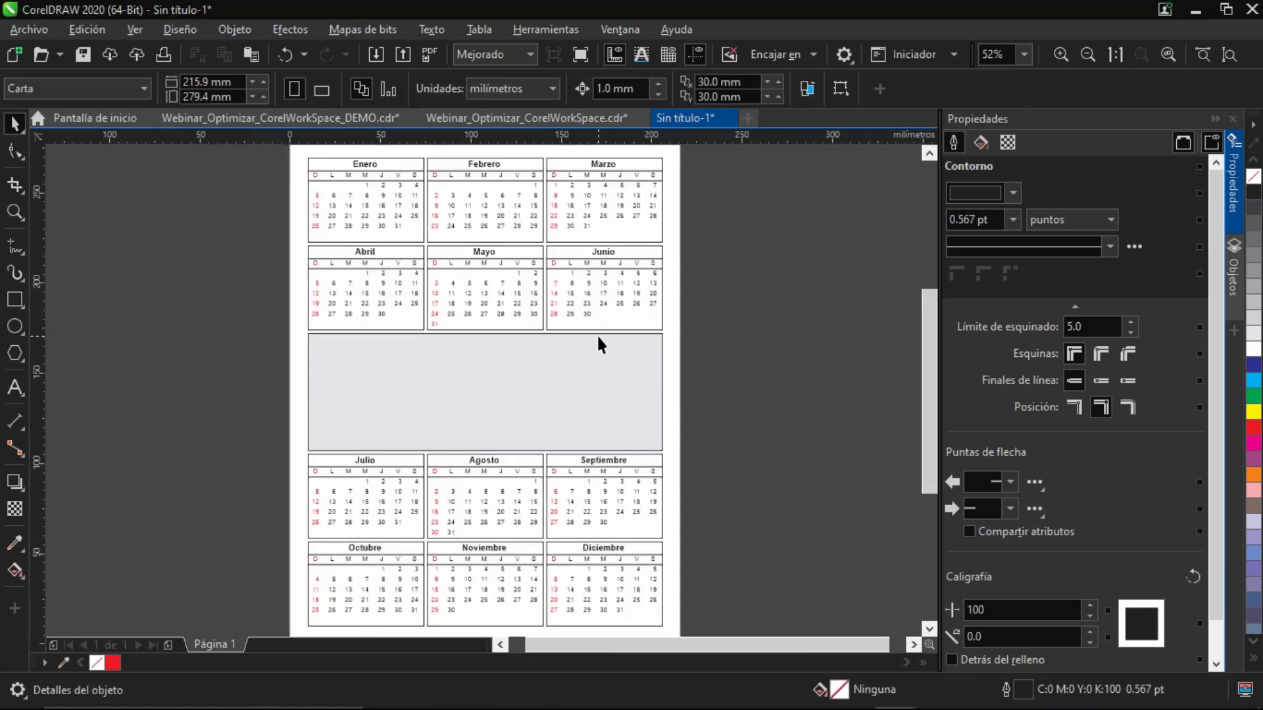
click(588, 276)
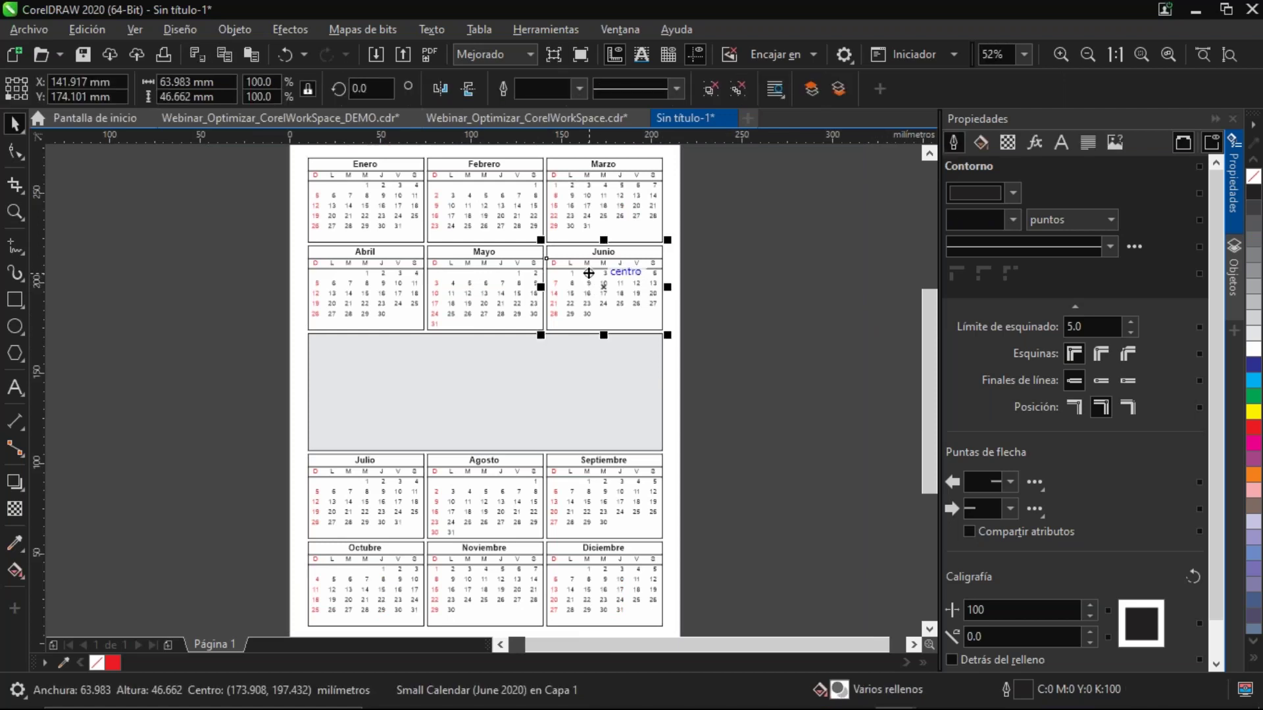
drag(669, 240, 549, 357)
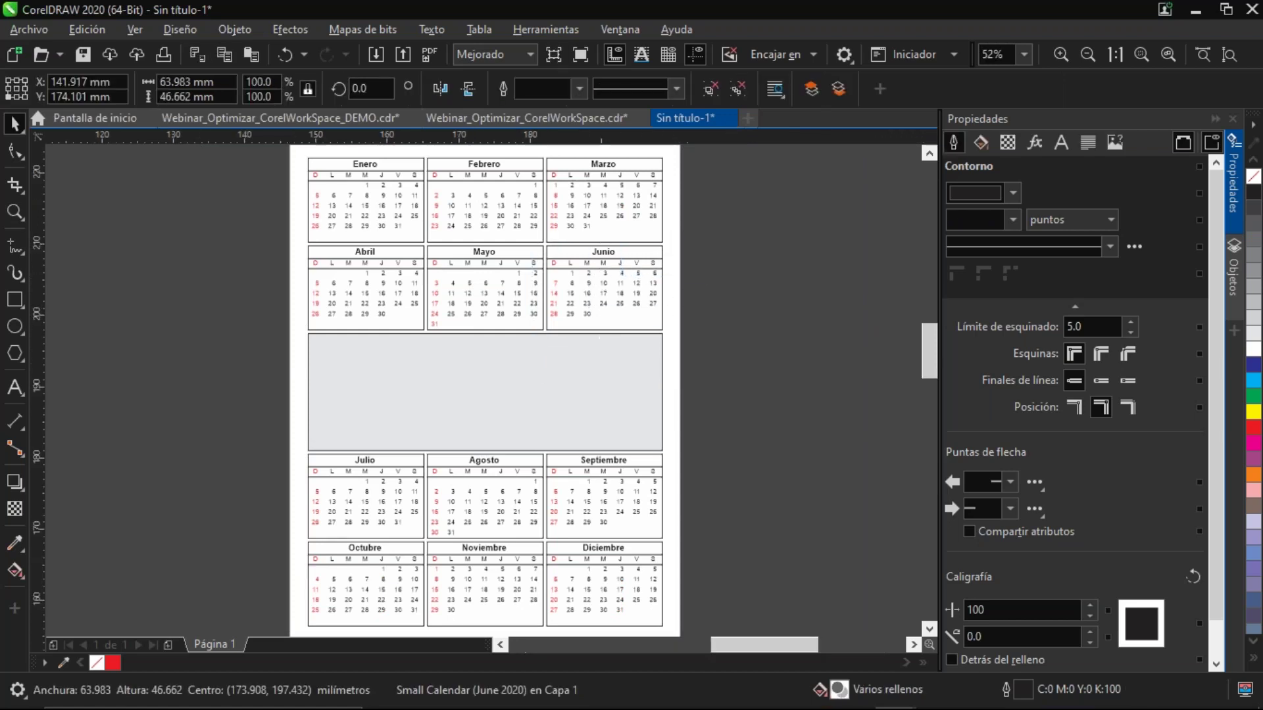
ctrl+click(558, 276)
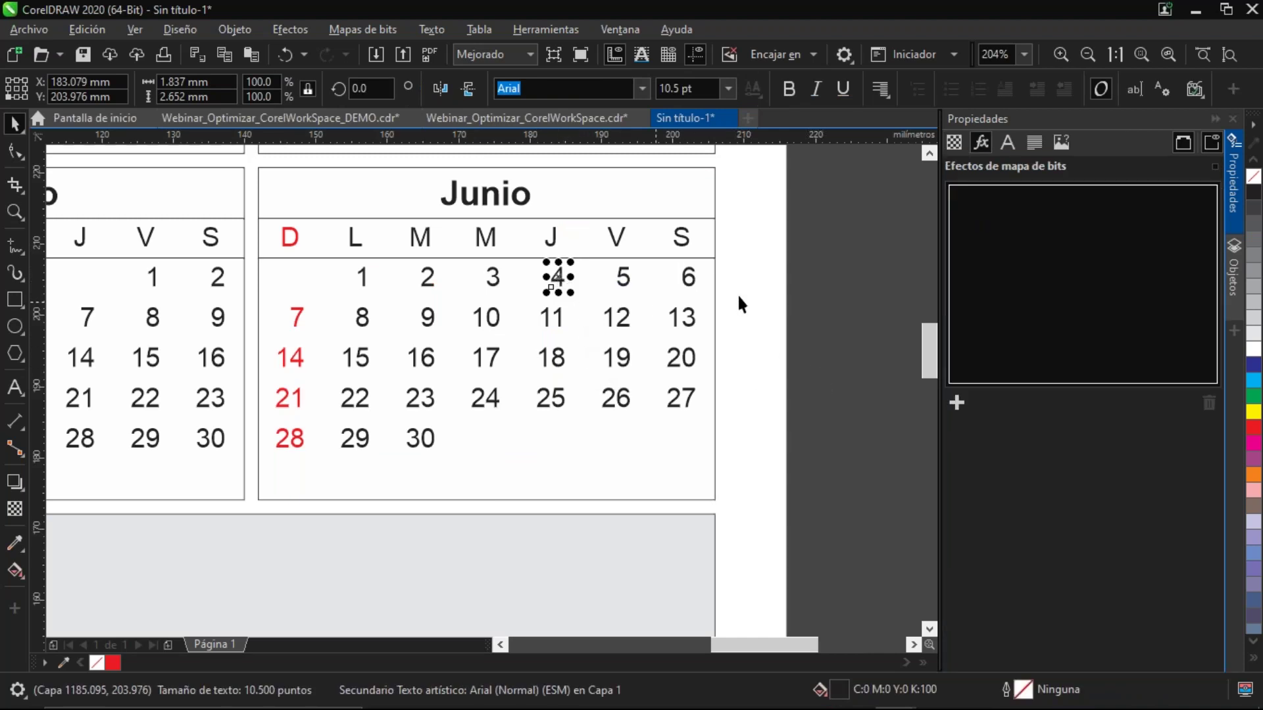
click(797, 300)
Insert the text kk before the L weekday heading in the Junio calendar and leave text editing
click(17, 391)
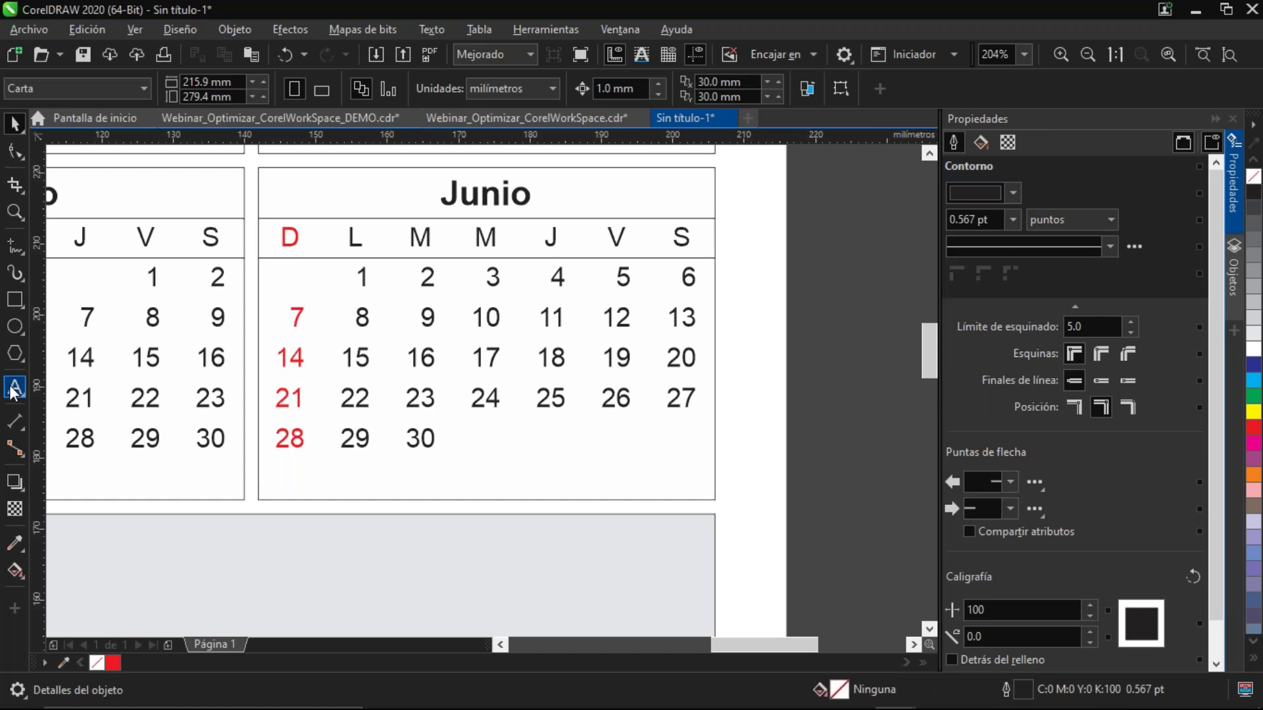
click(354, 238)
text(kk)
key(ctrl+space)
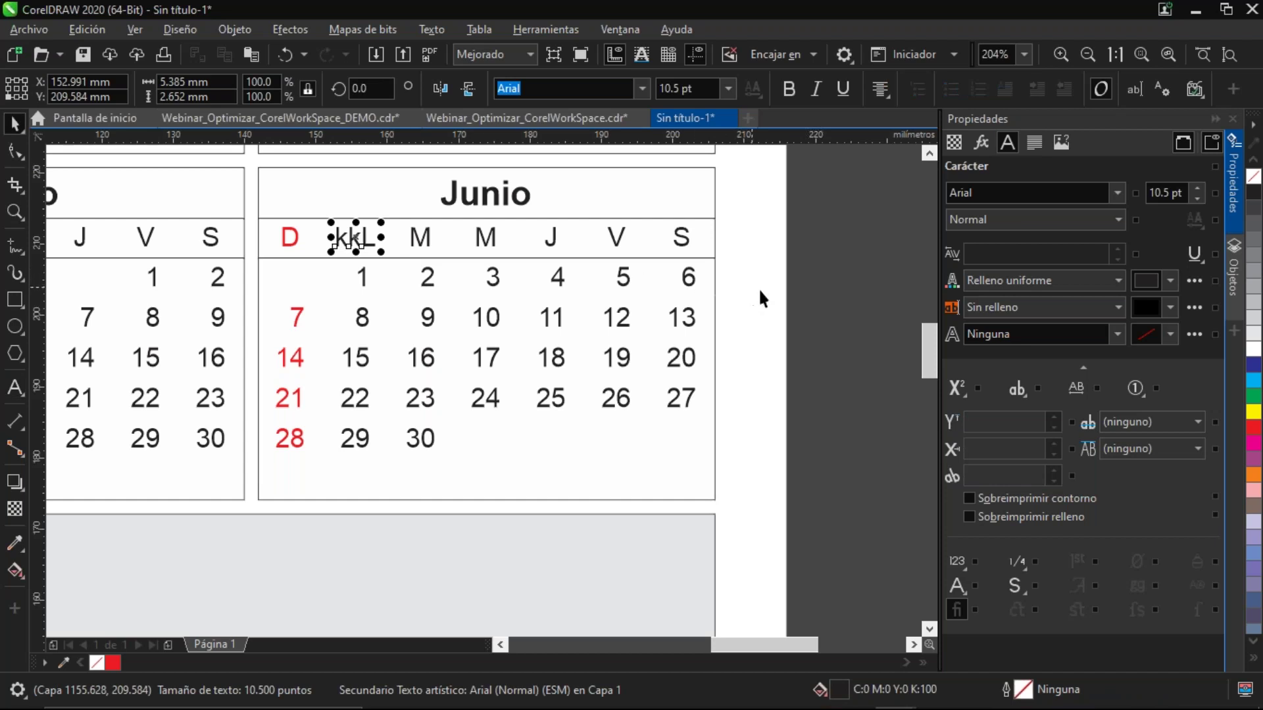
click(768, 354)
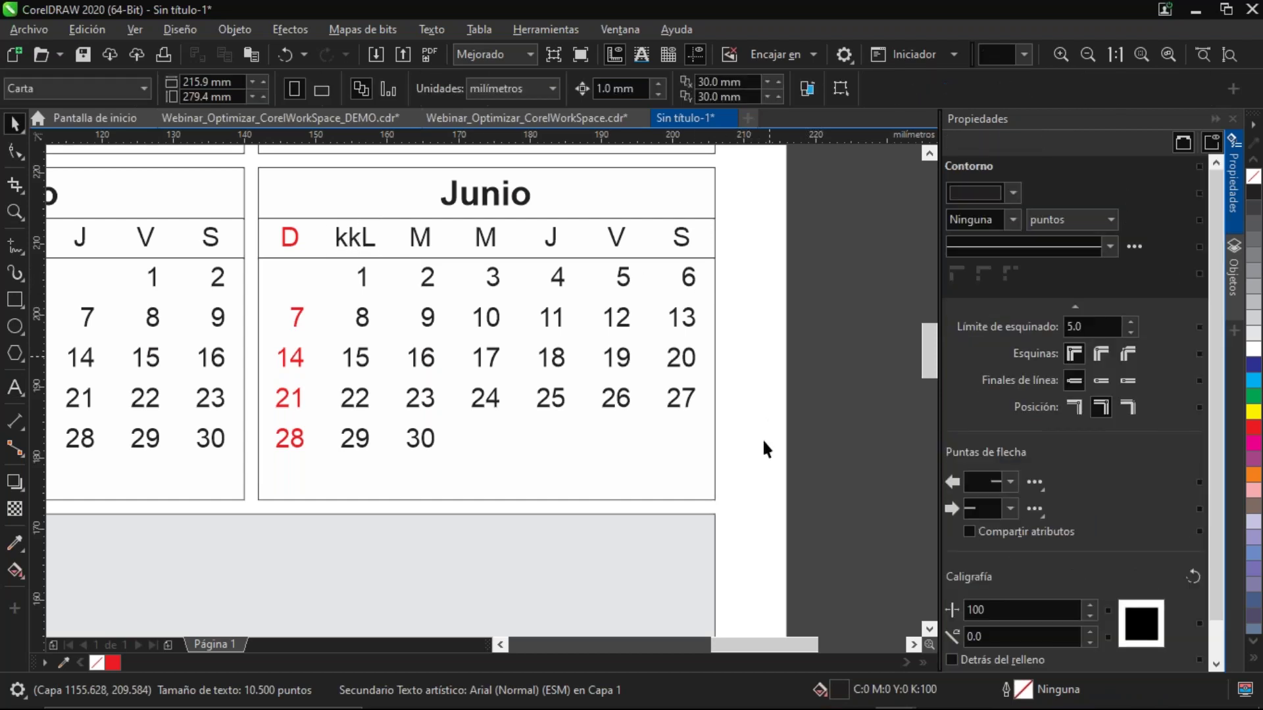
Try a 10.0 pt outline on the rectangle framing Junio's day numbers and undo it
ctrl+click(715, 464)
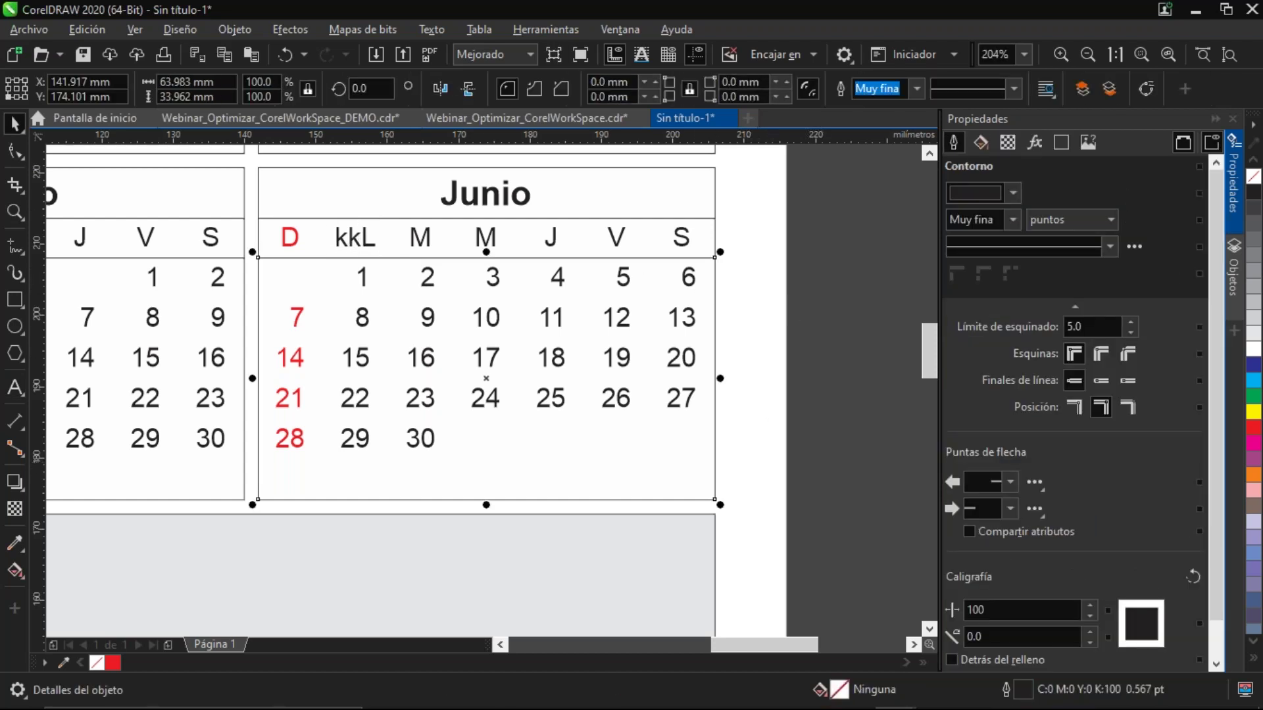
click(918, 86)
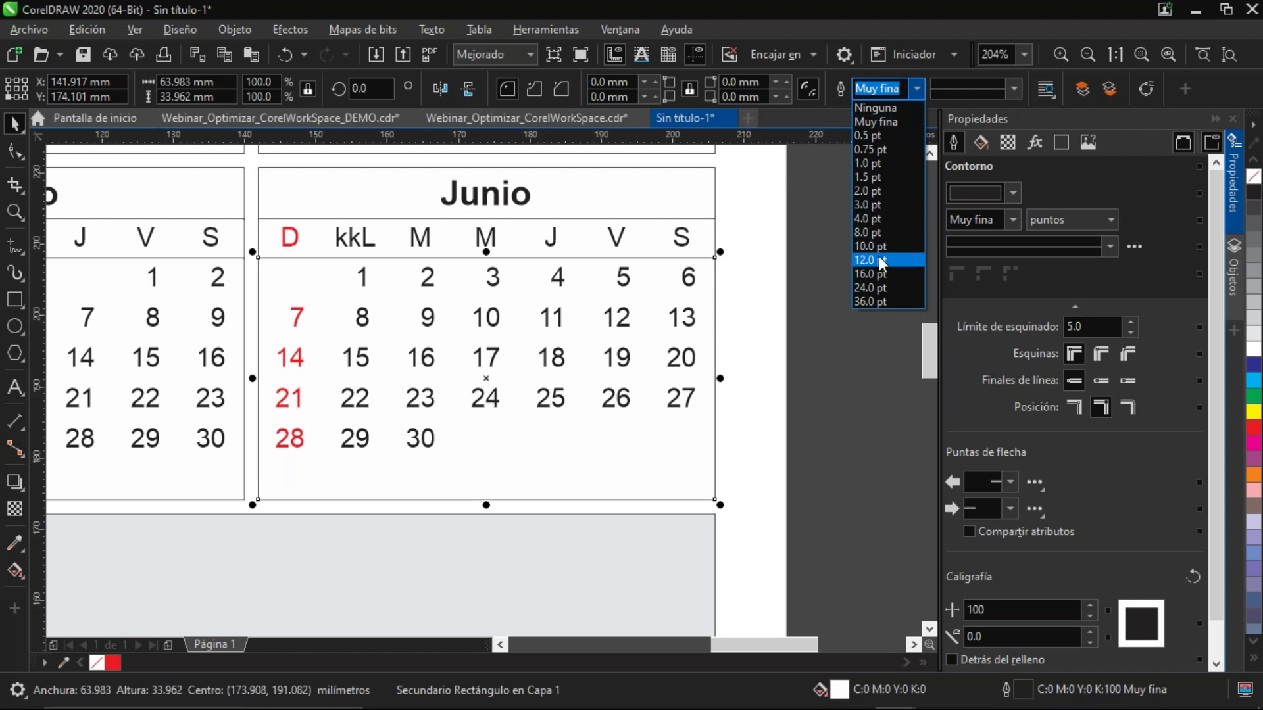
click(879, 248)
key(ctrl+z)
key(shift+F4)
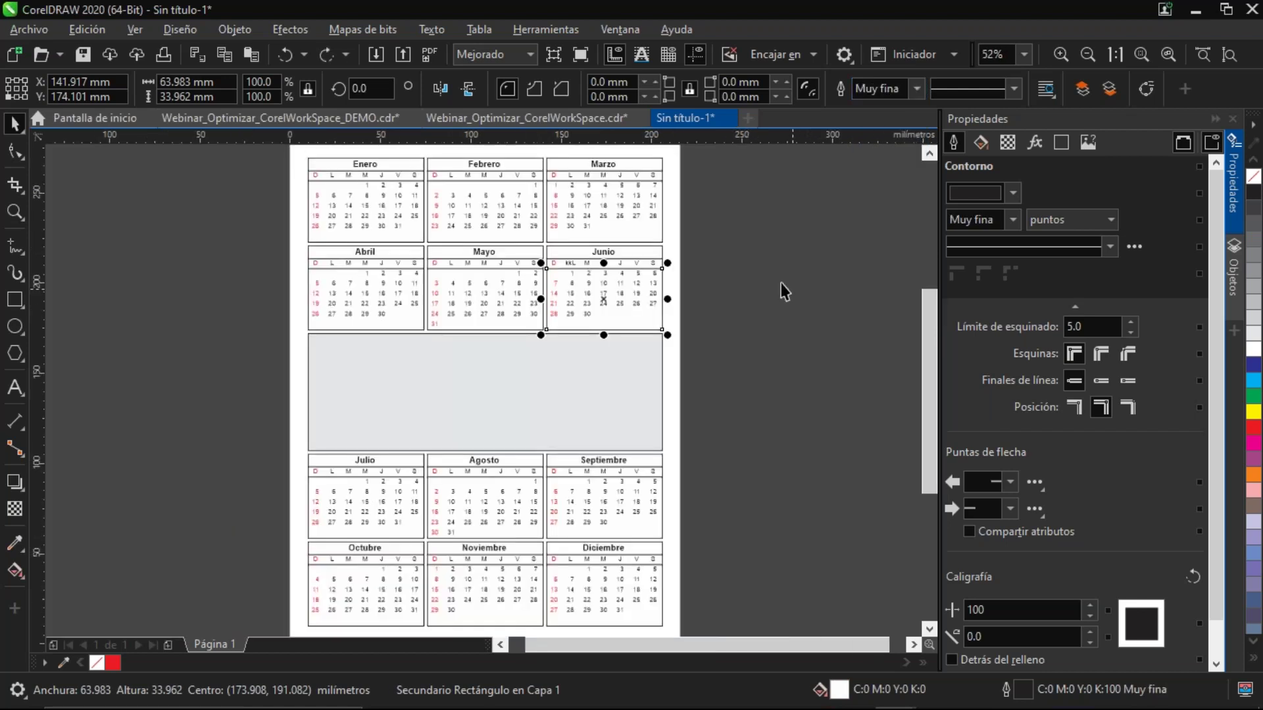
Switch to the Webinar_Optimizar_CorelWorkSpace_DEMO document, go to page 15, Menú Ventana, and view the Espacio de trabajo options
click(357, 118)
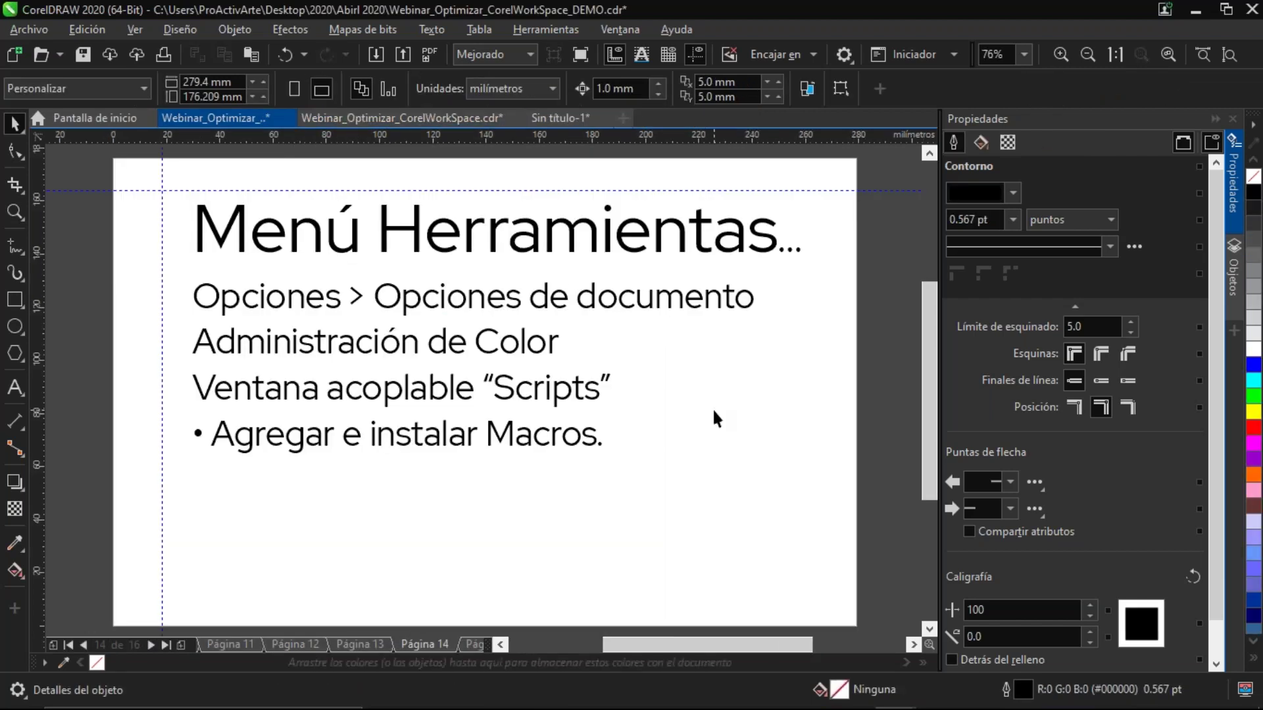
key(Page_Down)
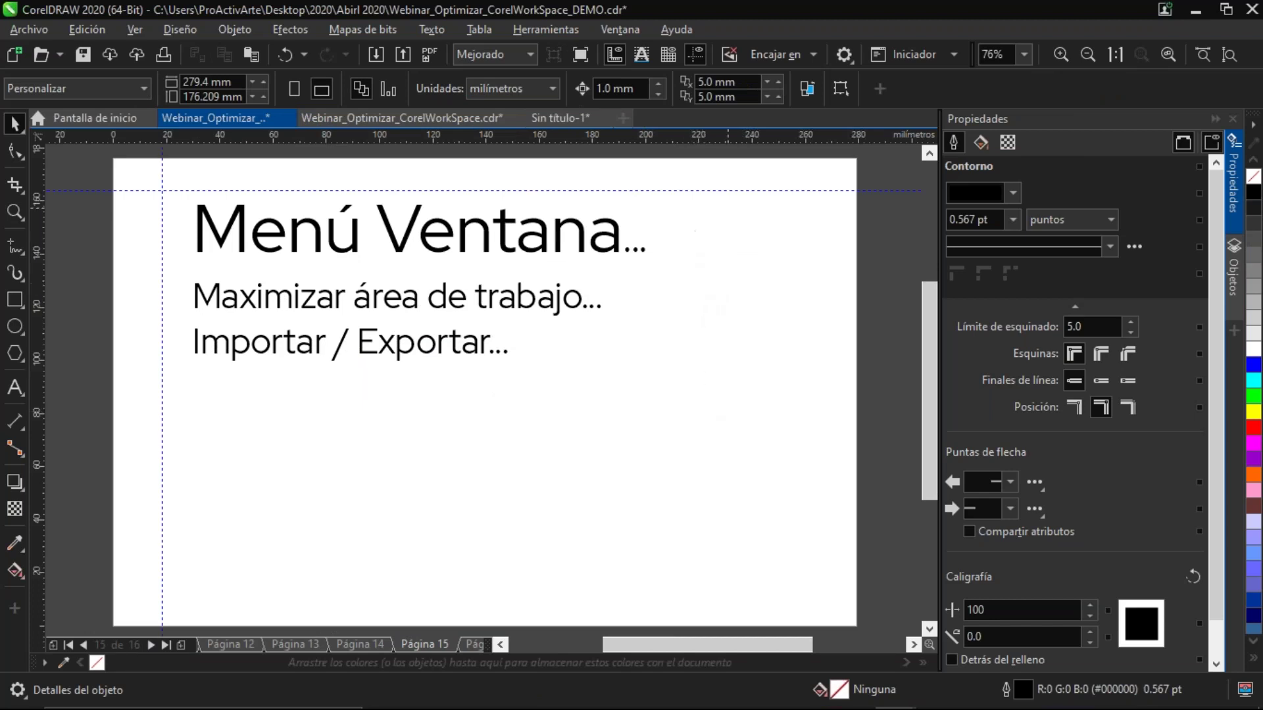
click(626, 28)
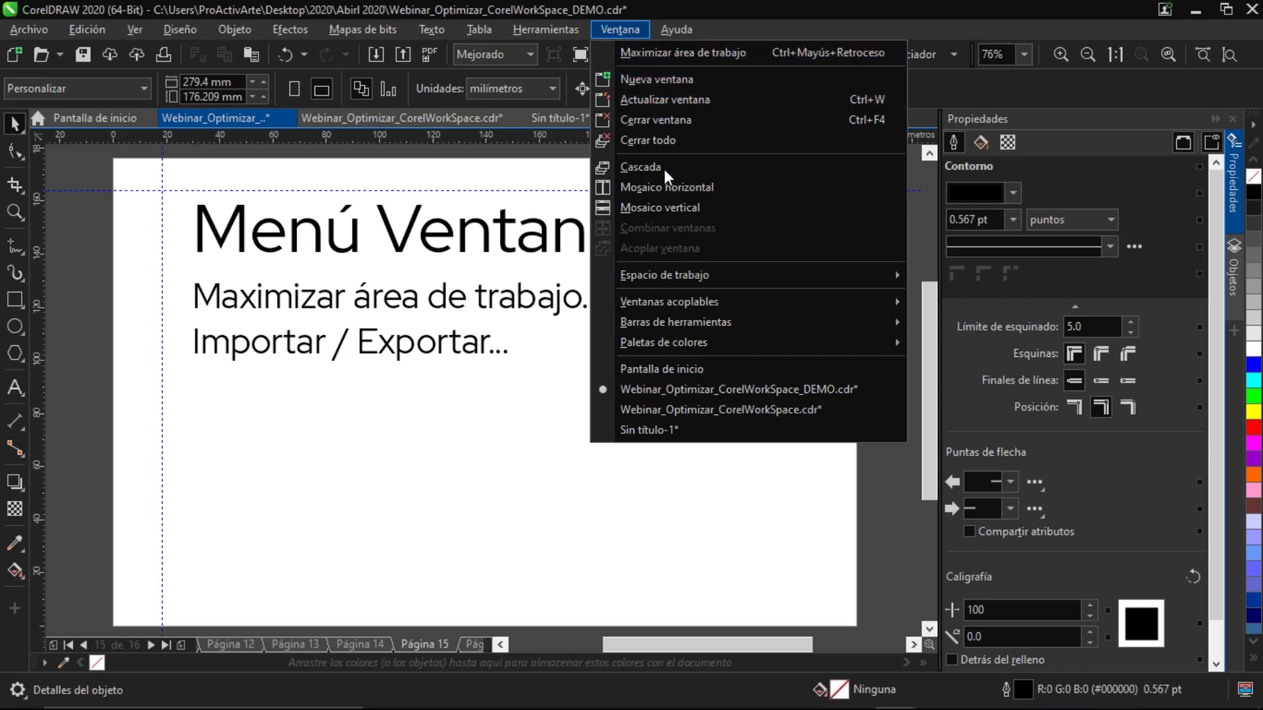
mouse_move(727, 275)
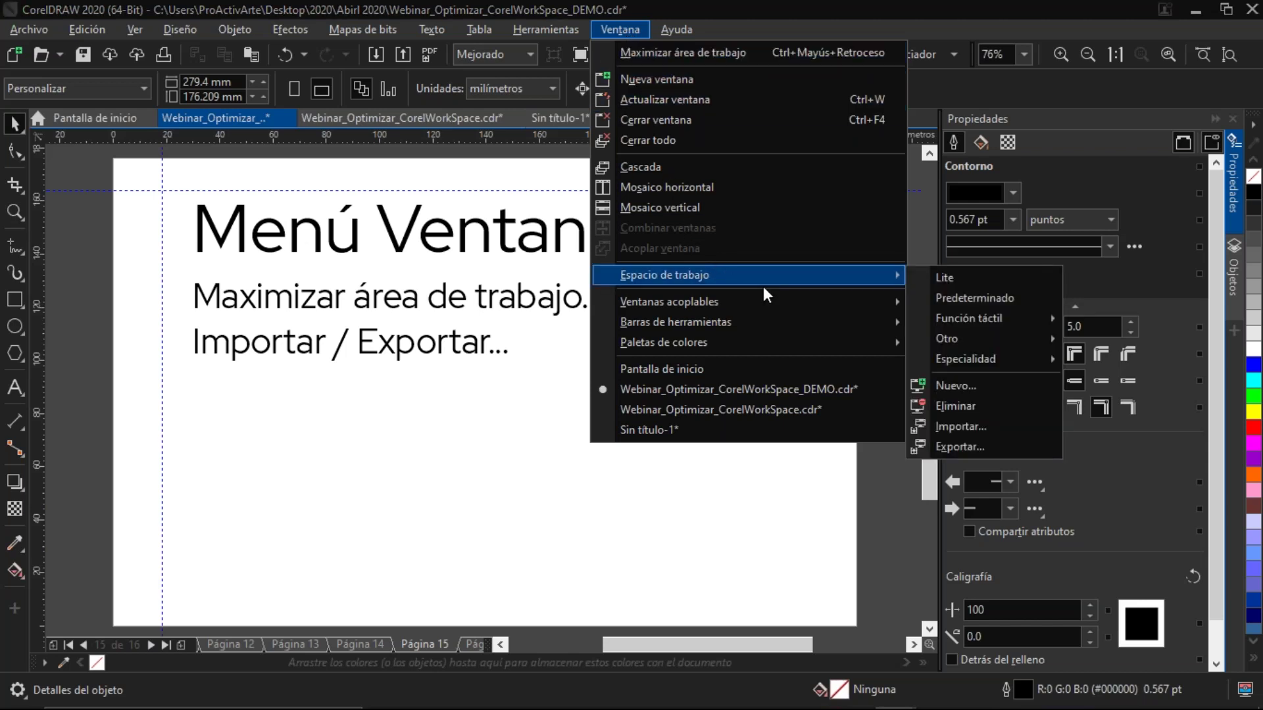
Maximize the work area, restore it to its normal size and maximize it again
click(668, 53)
click(632, 12)
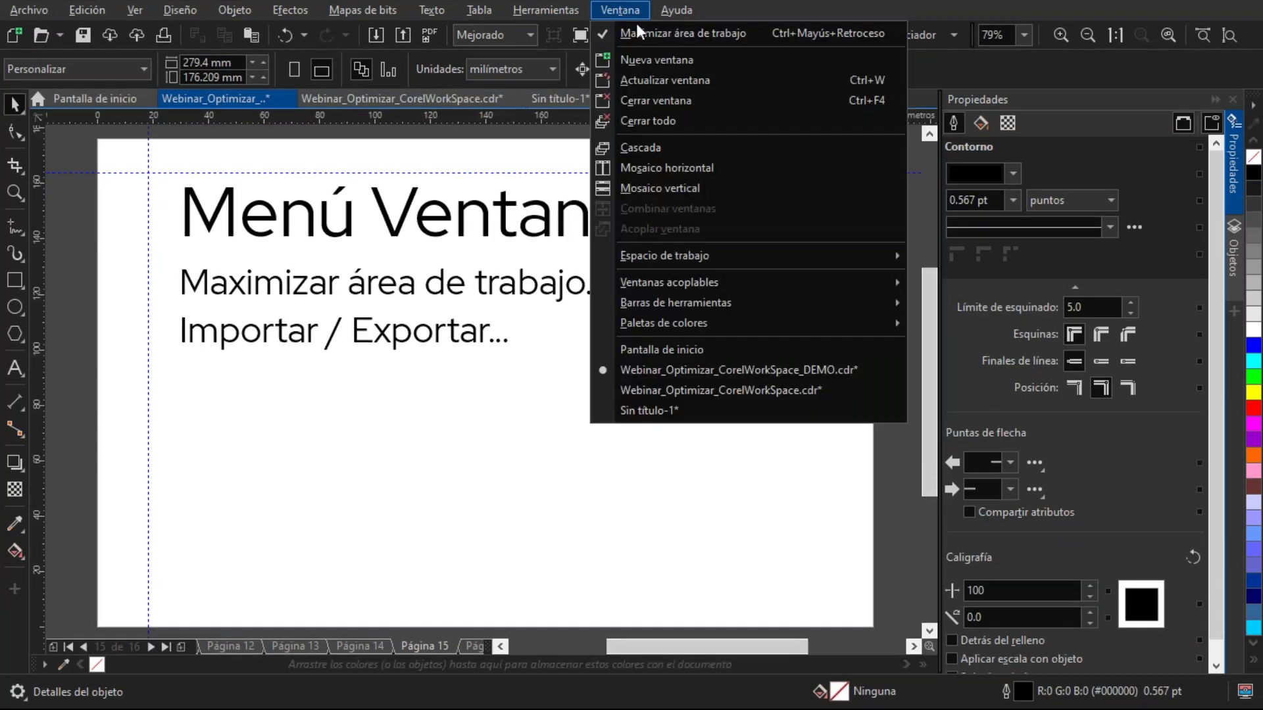
click(641, 34)
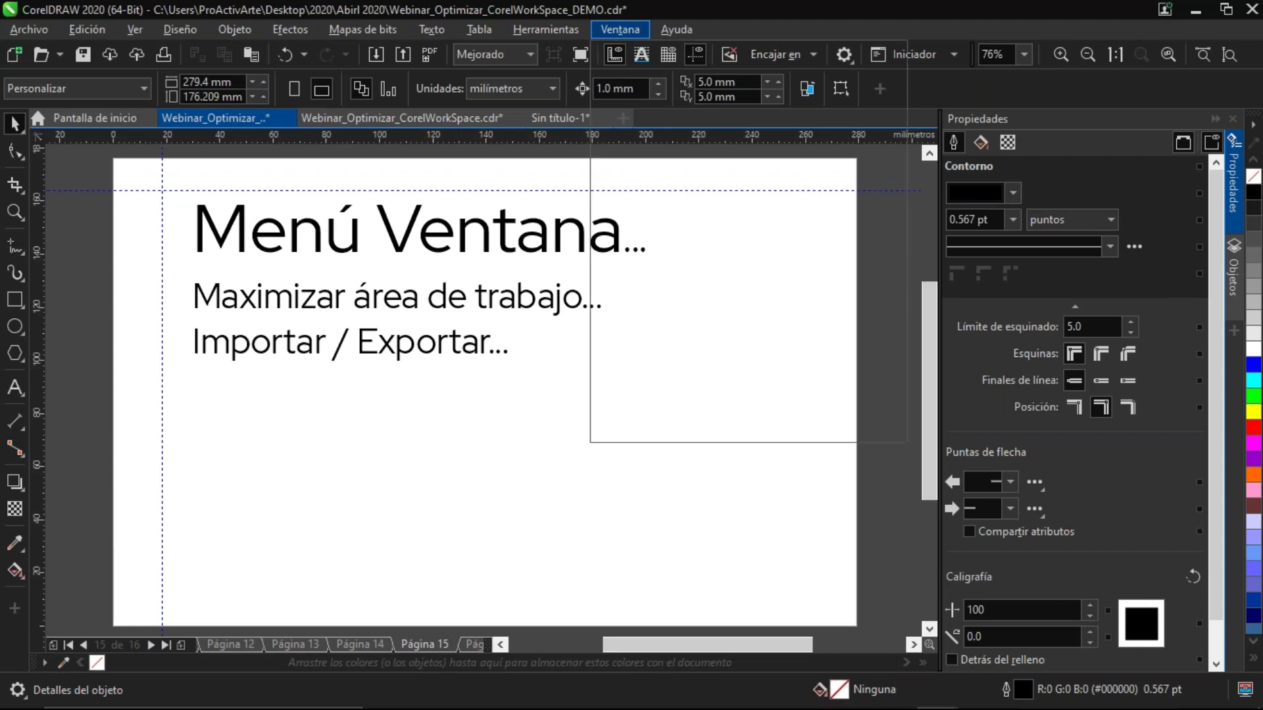
click(622, 34)
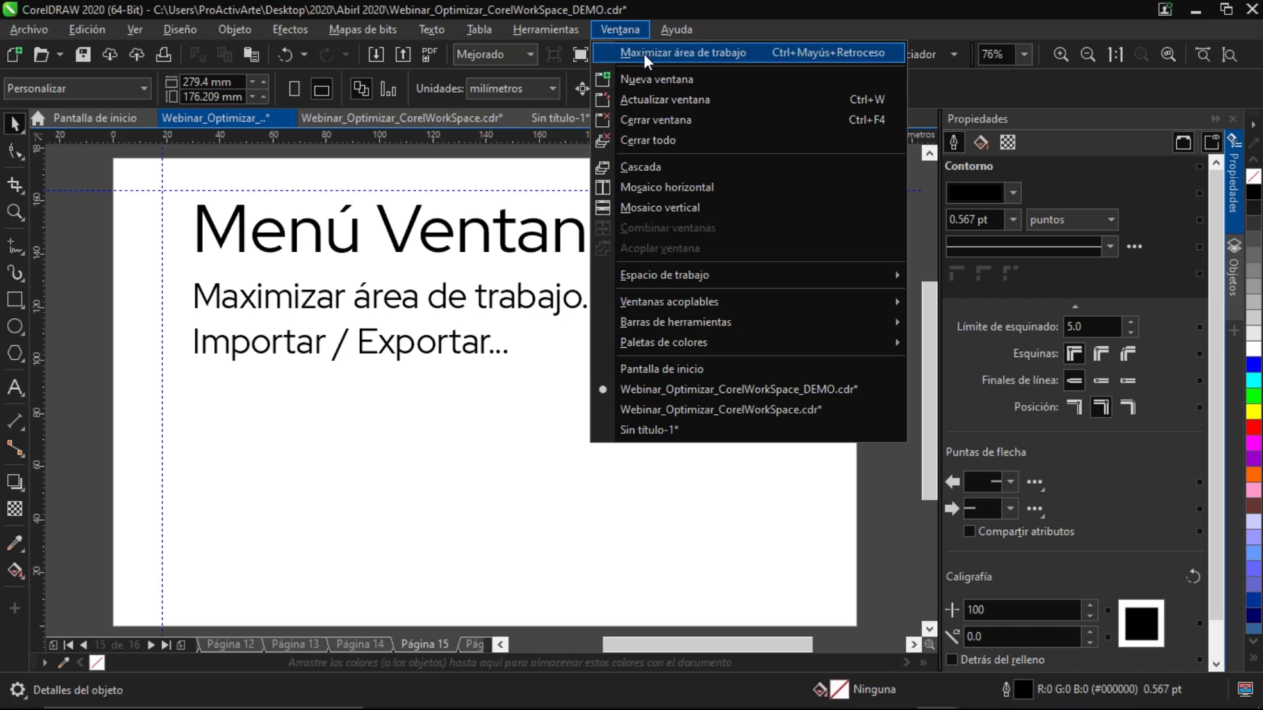
click(644, 54)
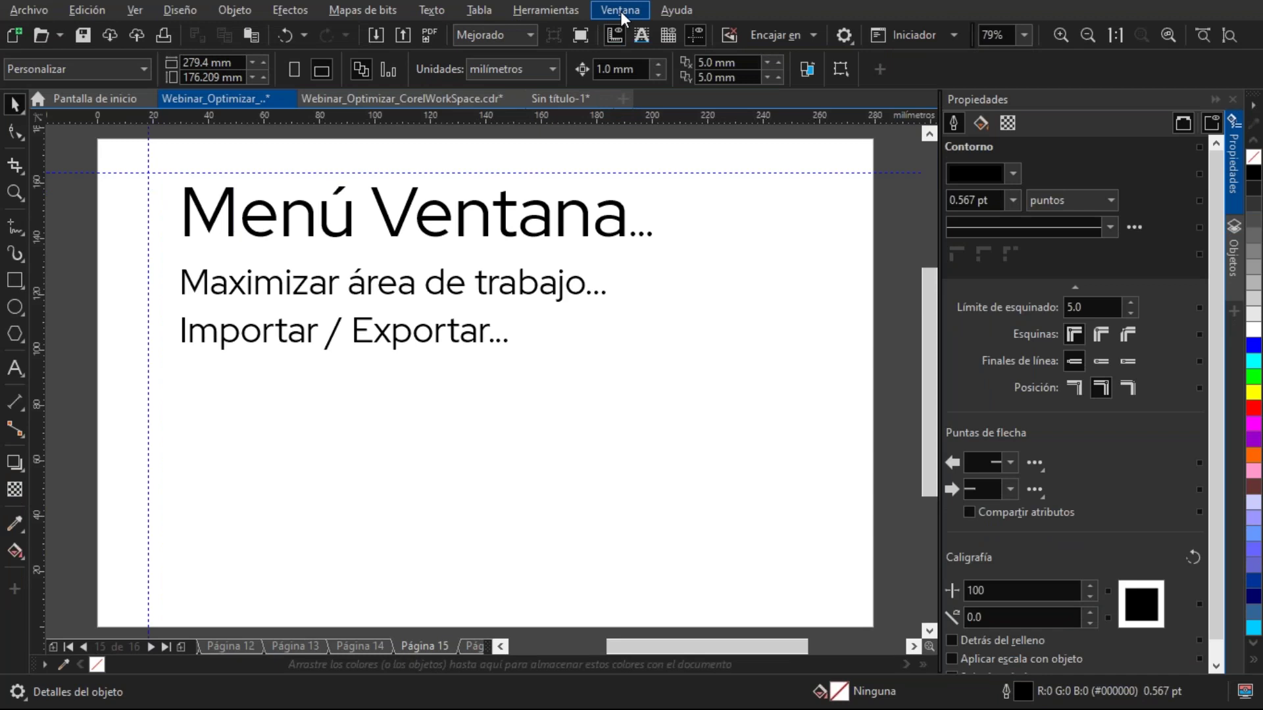
Restore the maximized work area to its normal size
click(623, 12)
click(644, 35)
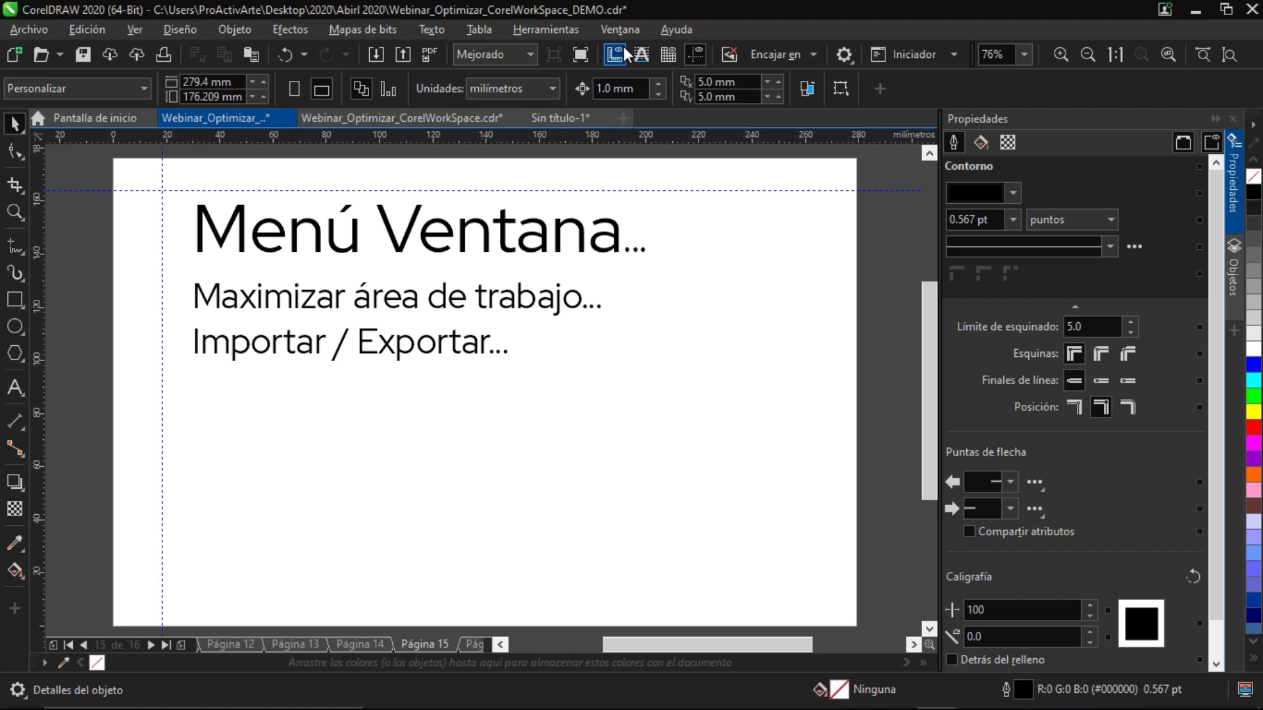
Start exporting the workspace with all elements selected, view the file types offered for saving, and cancel the export
click(628, 30)
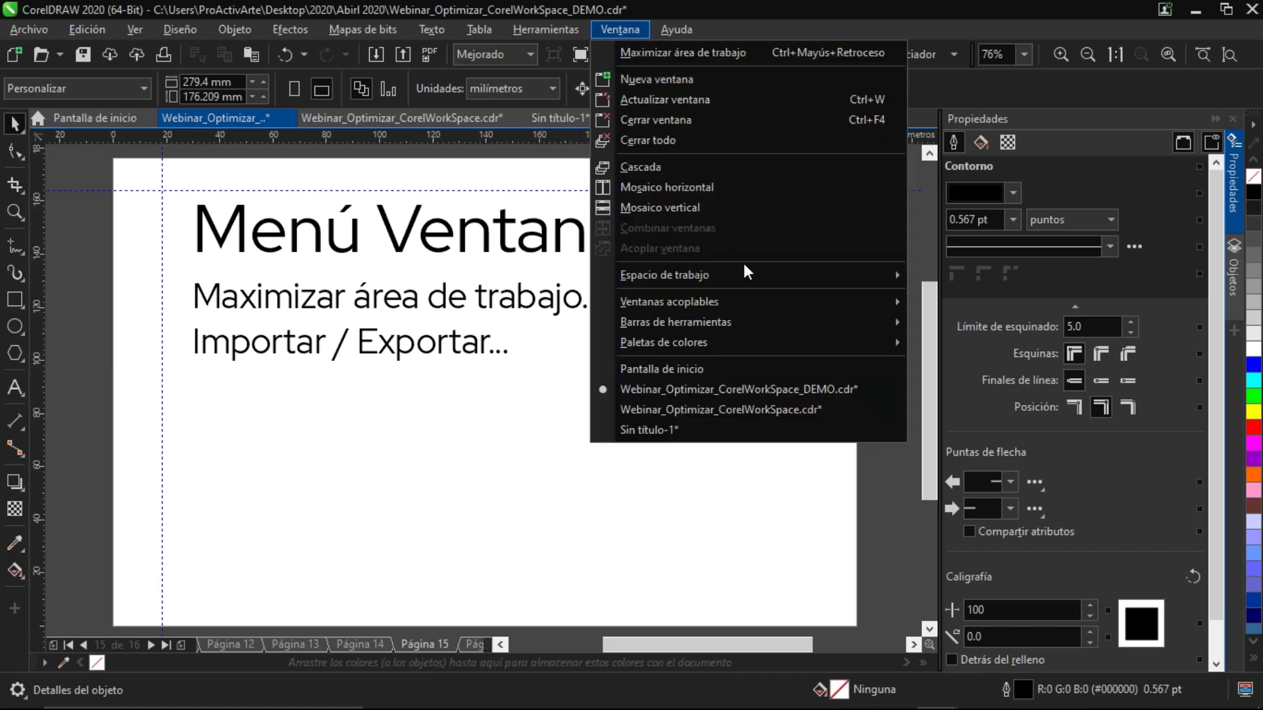
mouse_move(818, 275)
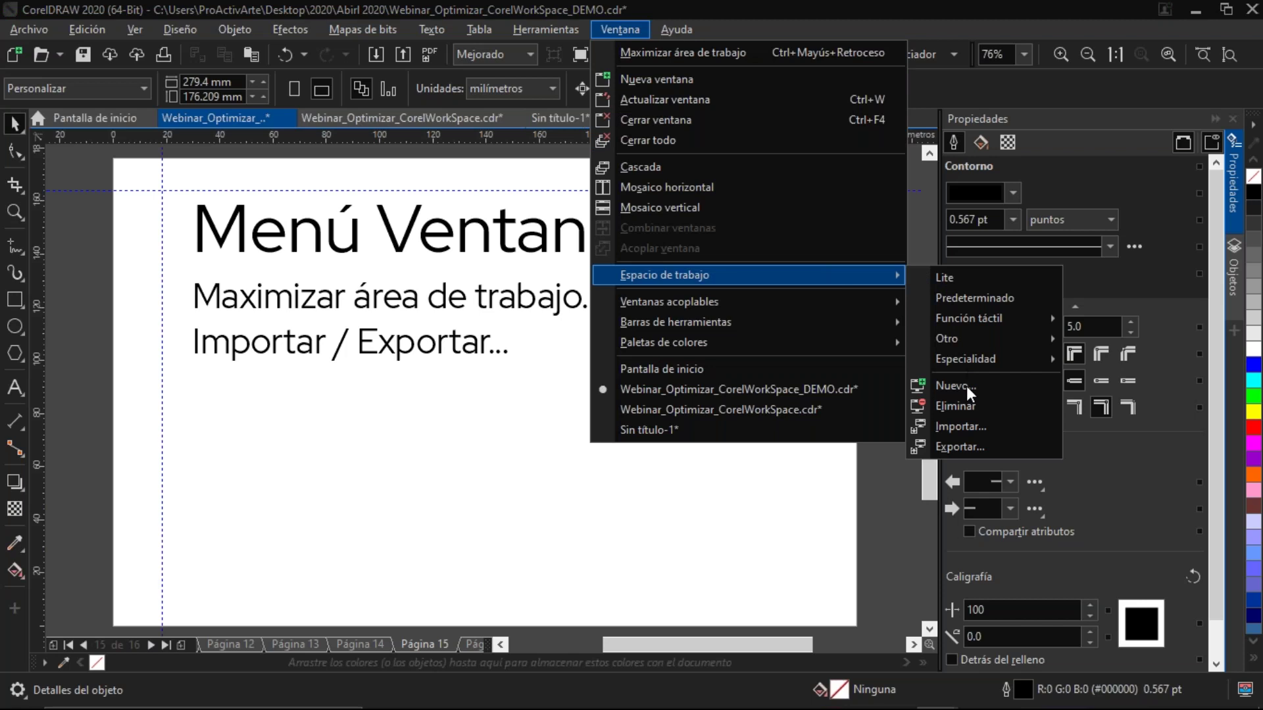
click(953, 447)
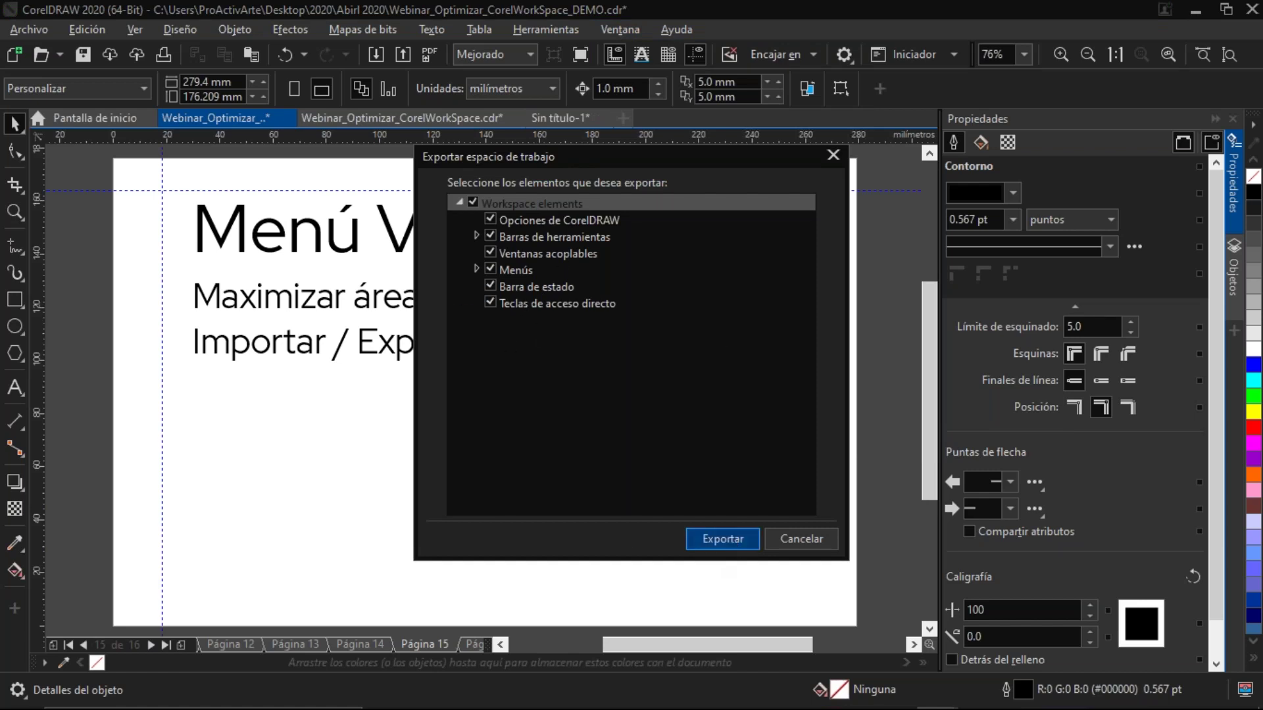
click(722, 538)
click(293, 361)
click(185, 639)
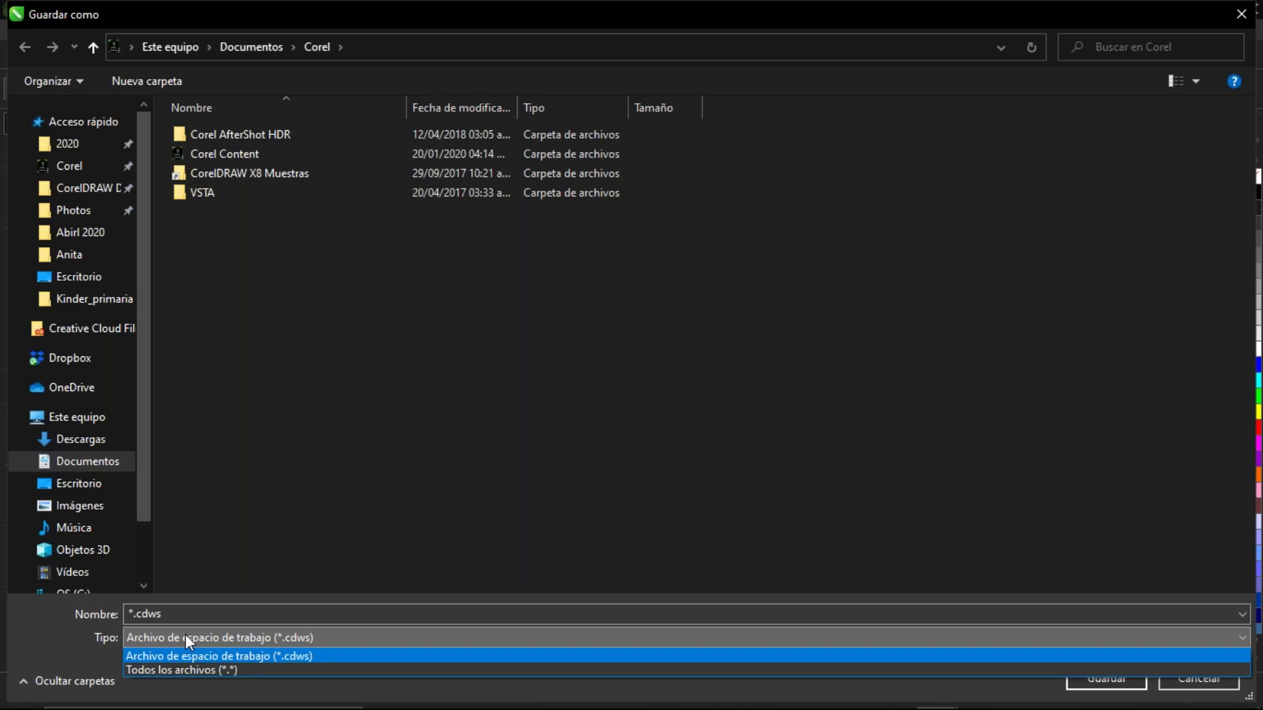
click(184, 634)
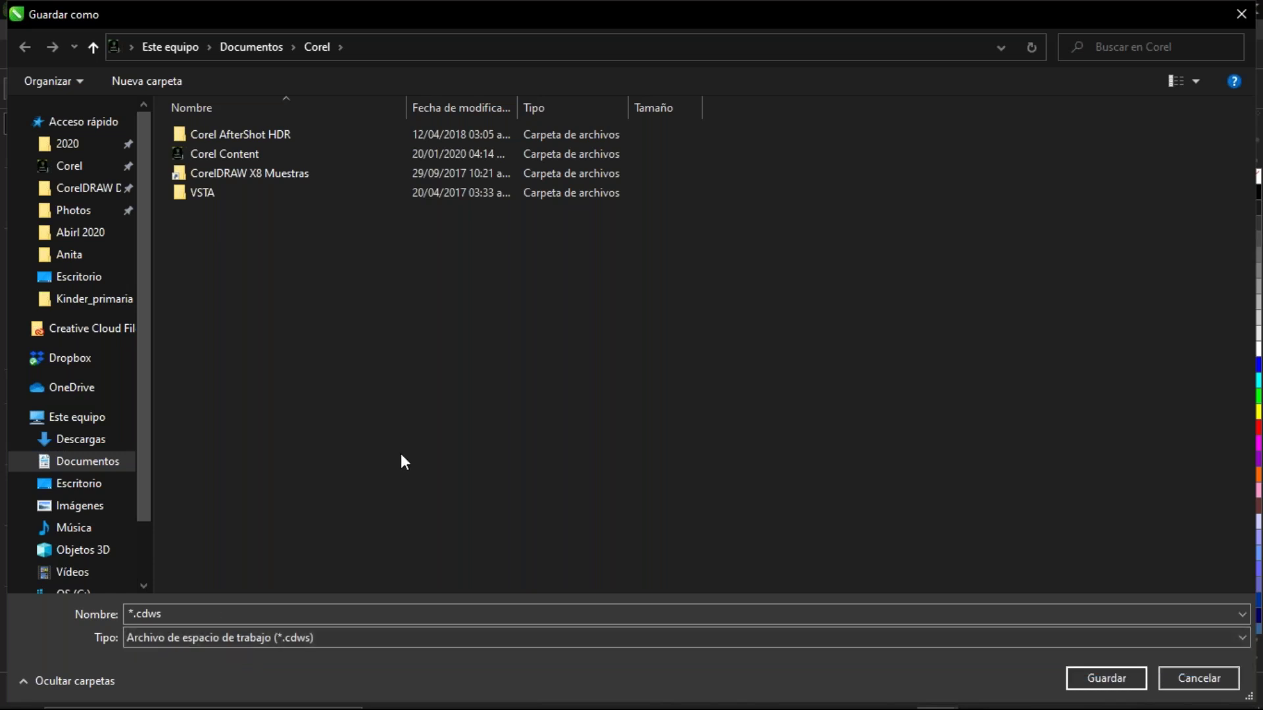
click(1194, 684)
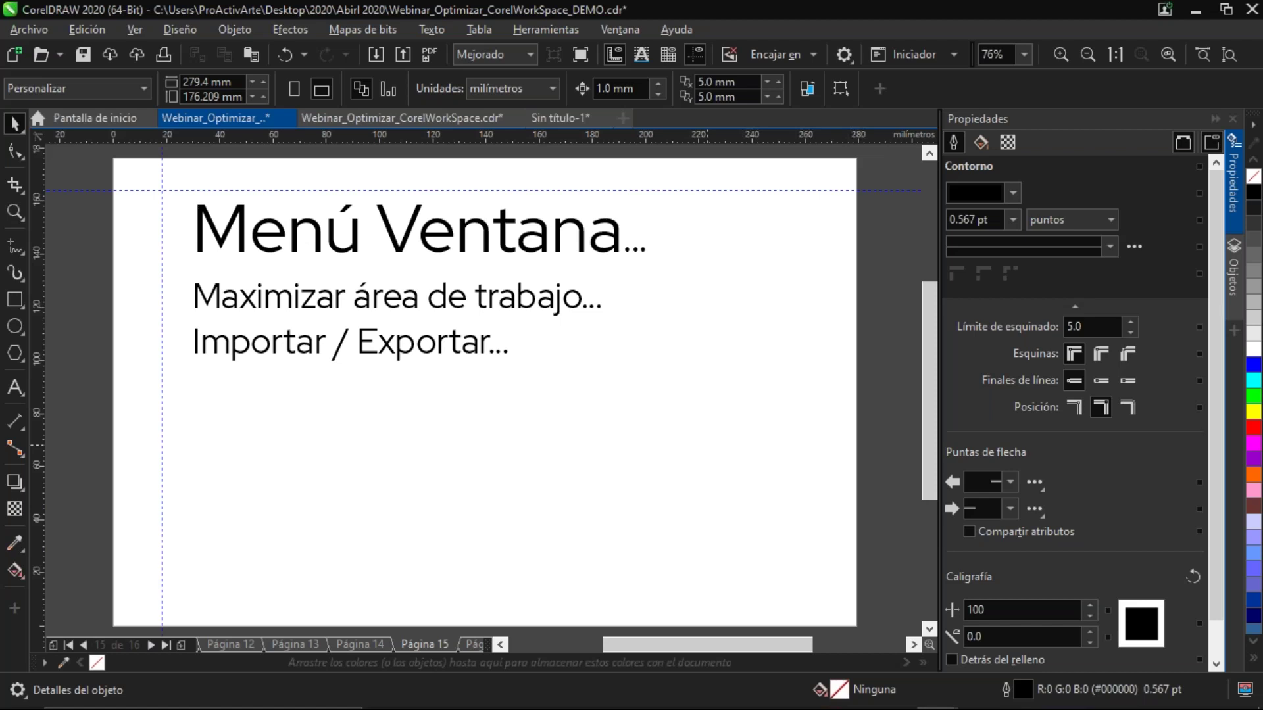
Go to page 16, the closing contact page, and show it in full-screen preview
key(Page_Down)
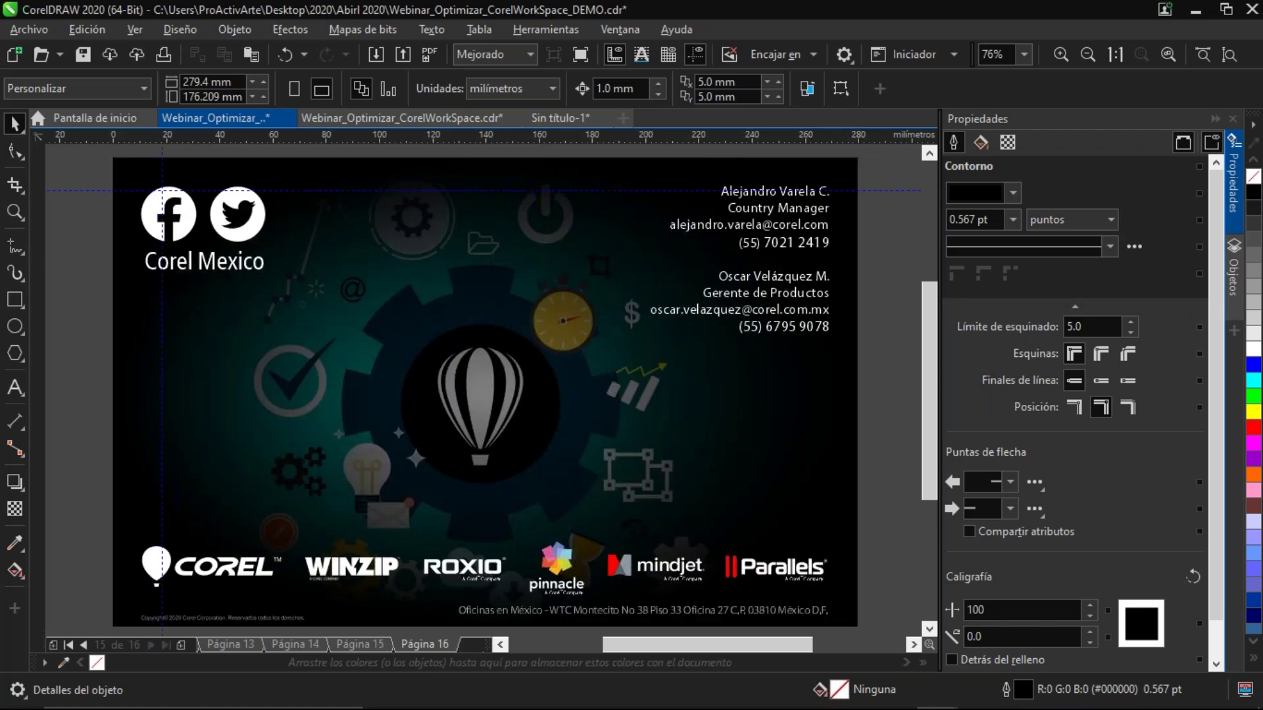
key(F9)
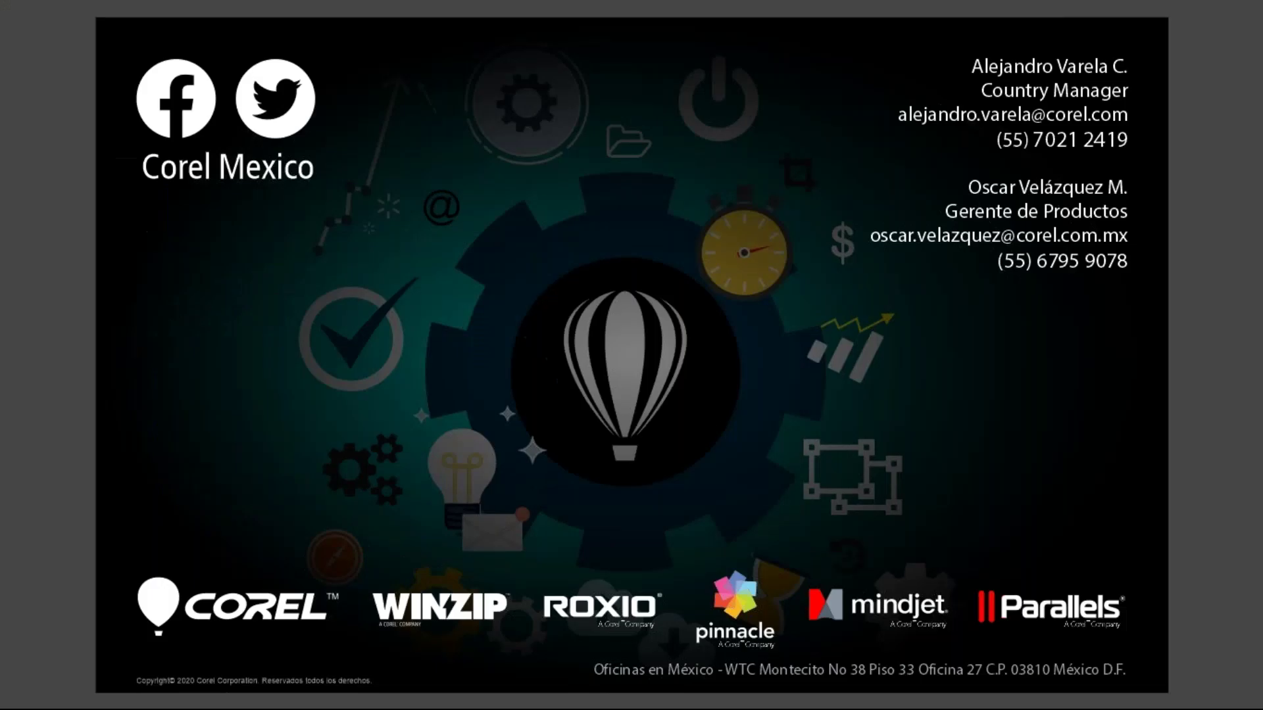